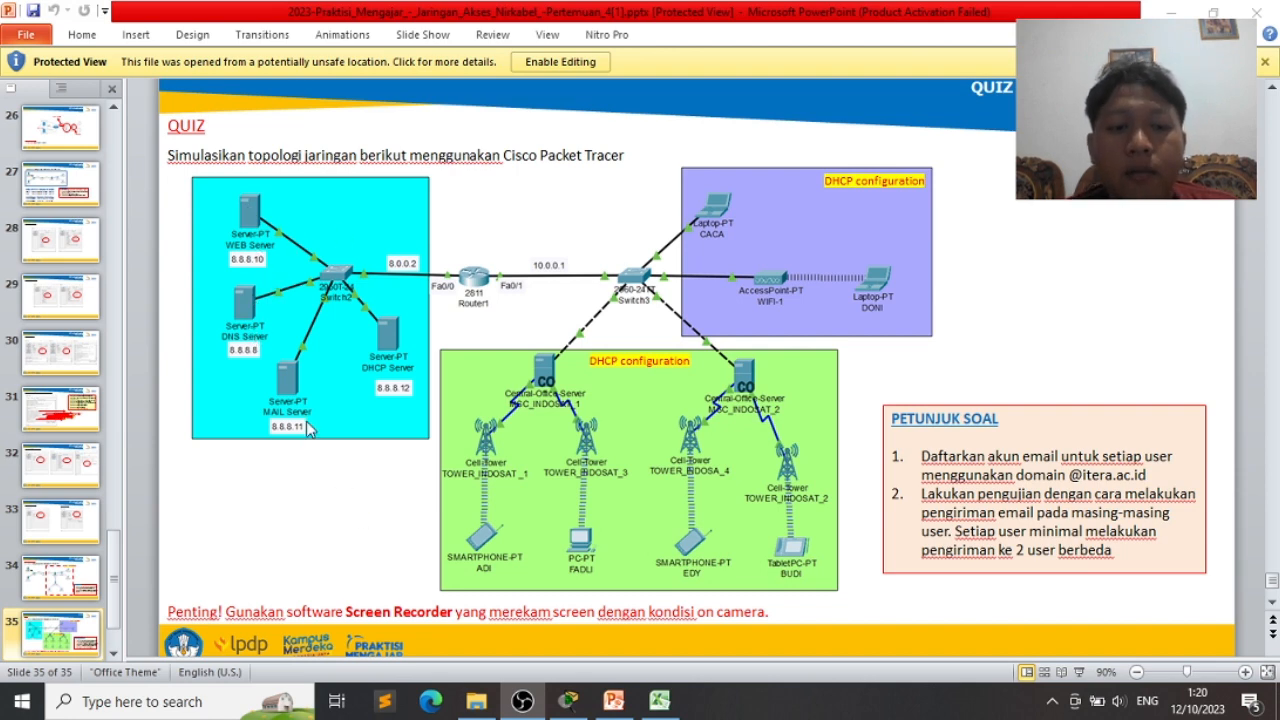
# - Check the quiz topology slide in PowerPoint, then bring the Packet Tracer workspace to the front
pyautogui.click(400, 389)
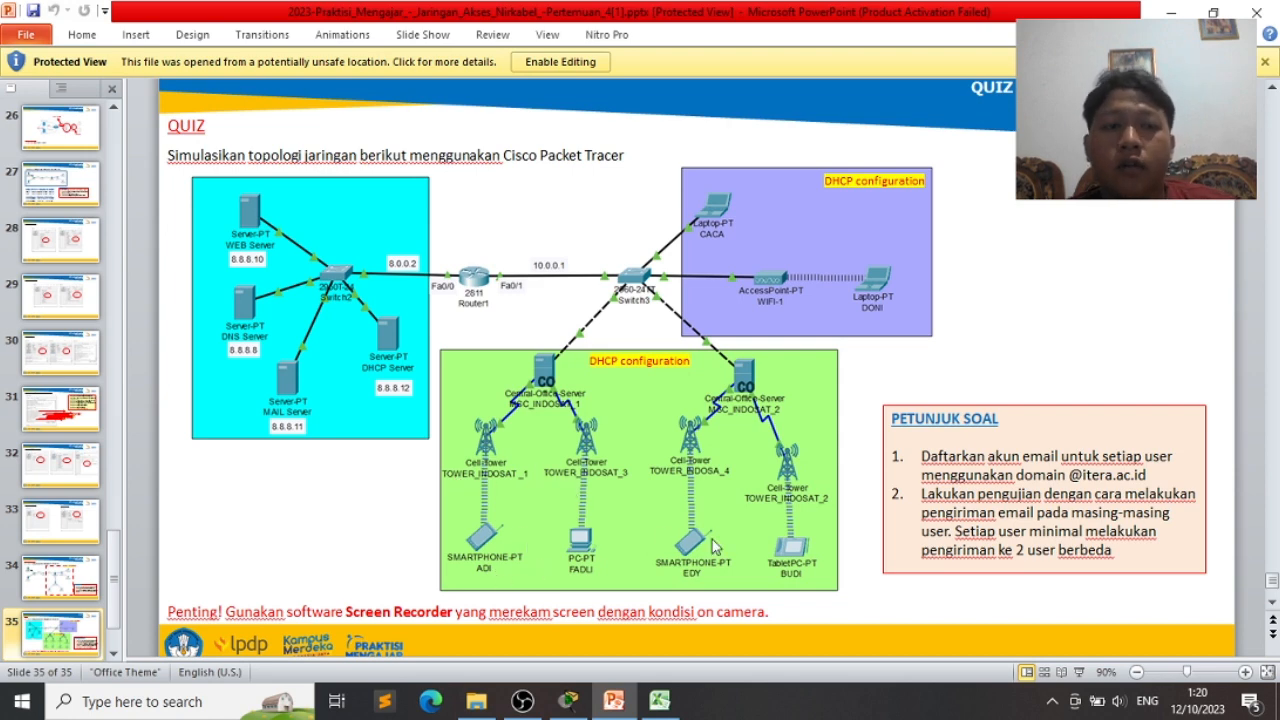
pyautogui.click(582, 708)
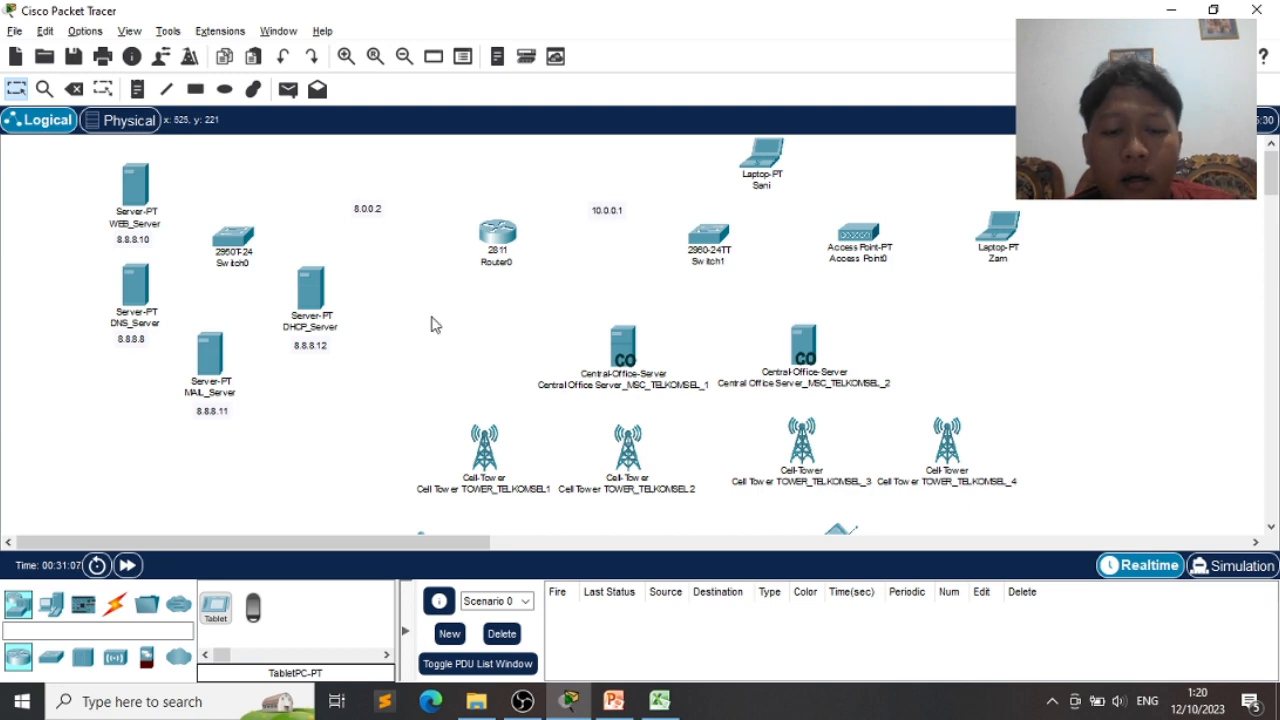
pyautogui.click(614, 701)
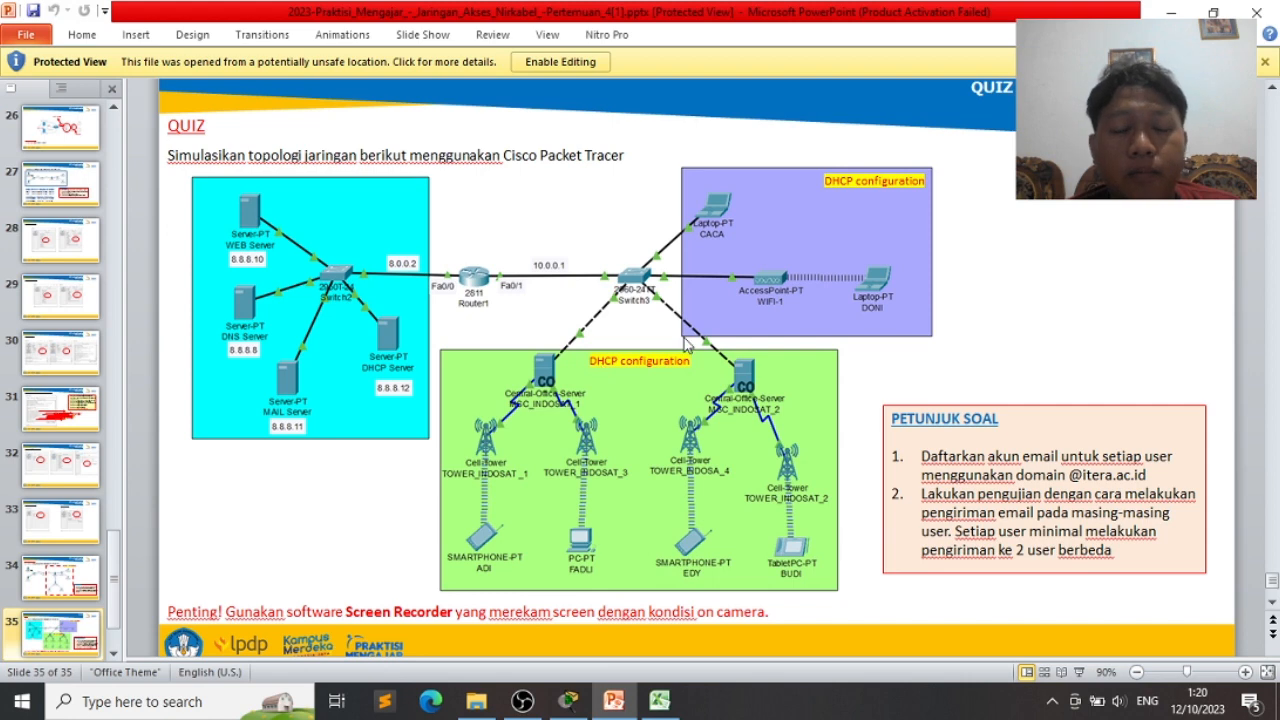
pyautogui.hotkey('alt', 'Tab')
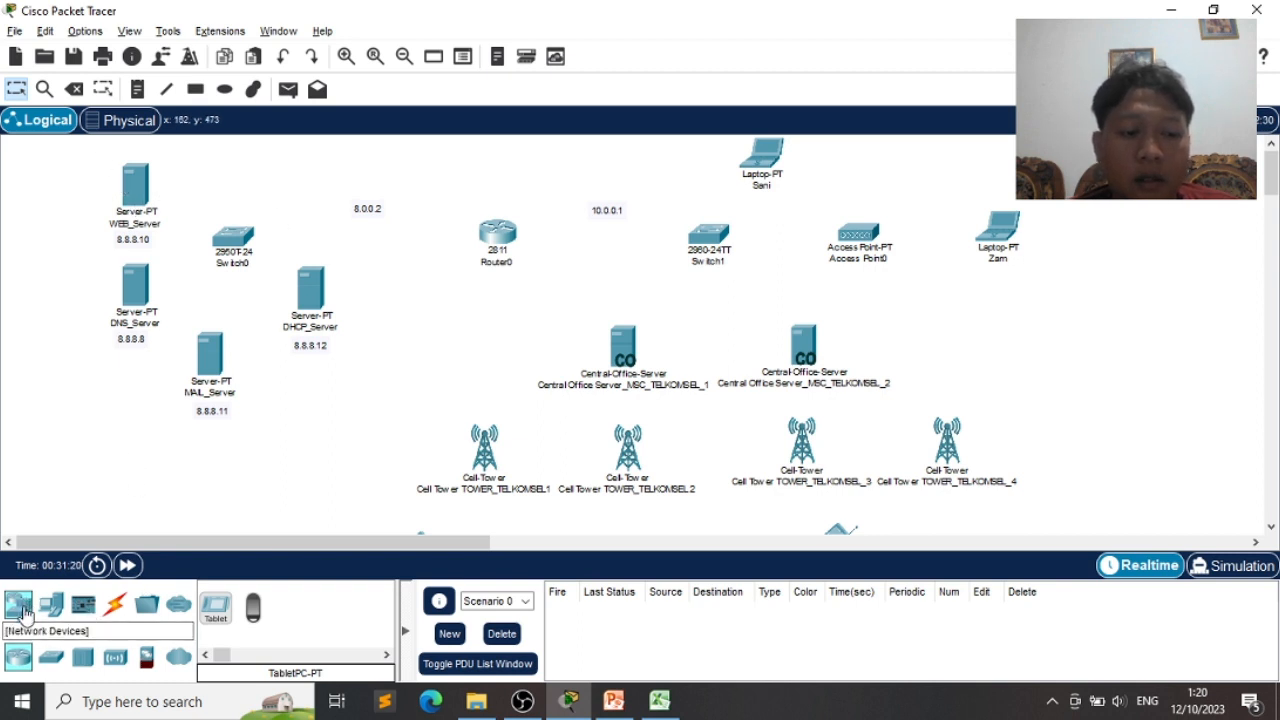
pyautogui.click(20, 606)
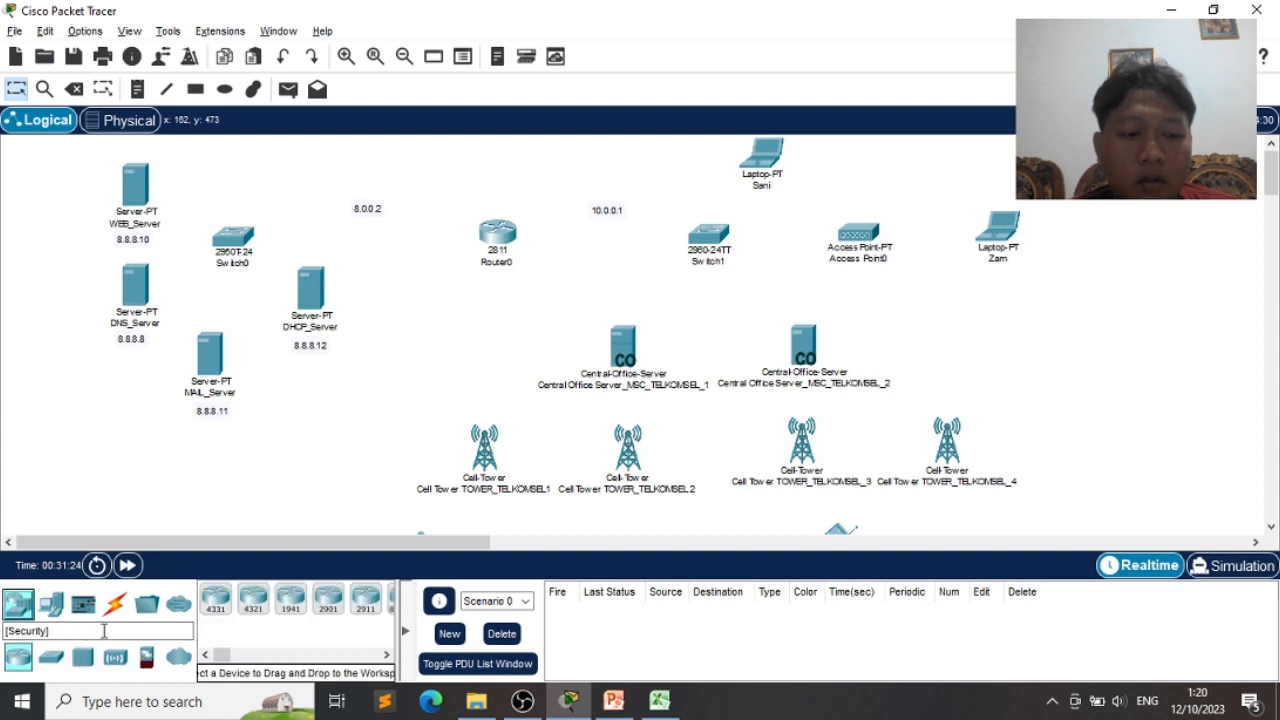
pyautogui.click(53, 608)
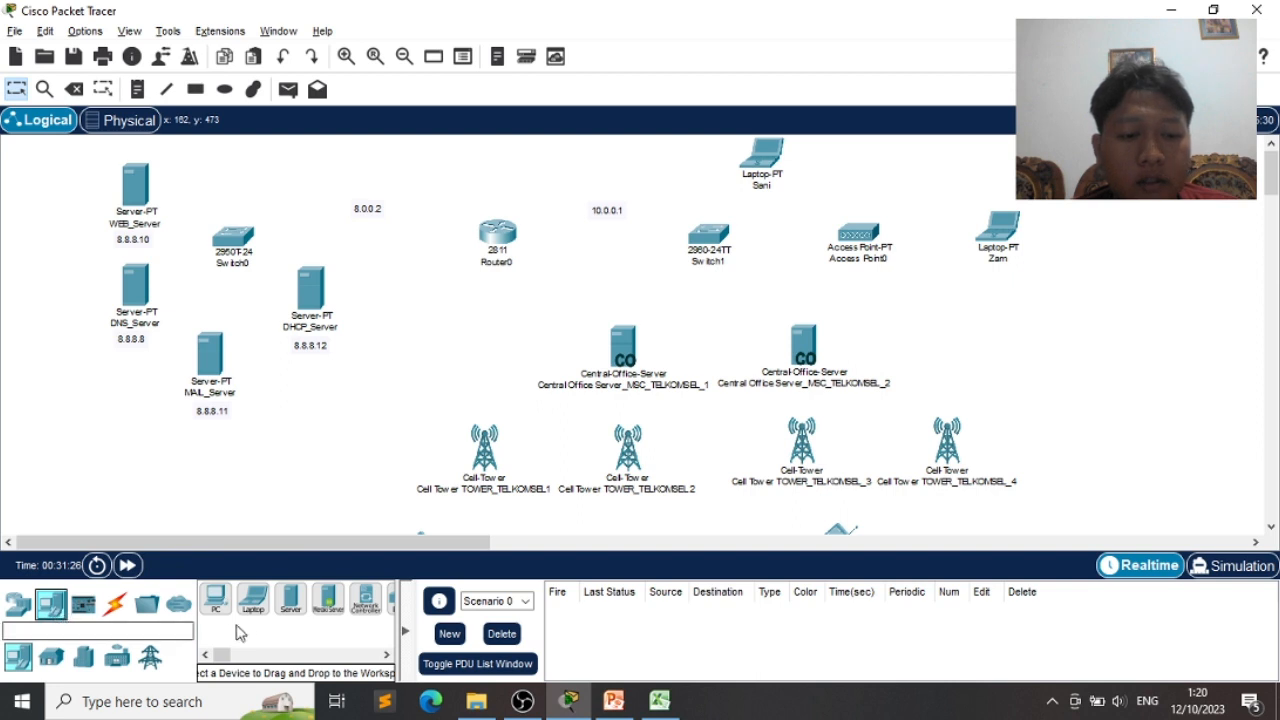
pyautogui.click(291, 611)
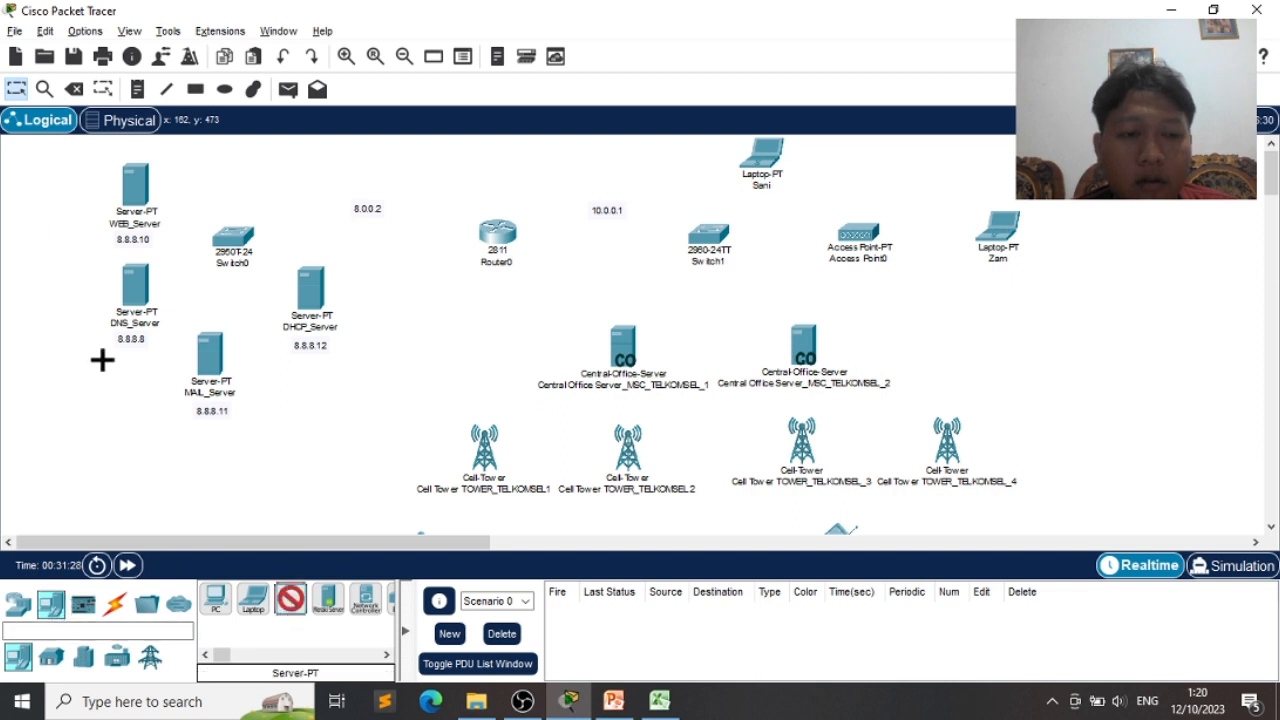
pyautogui.click(71, 233)
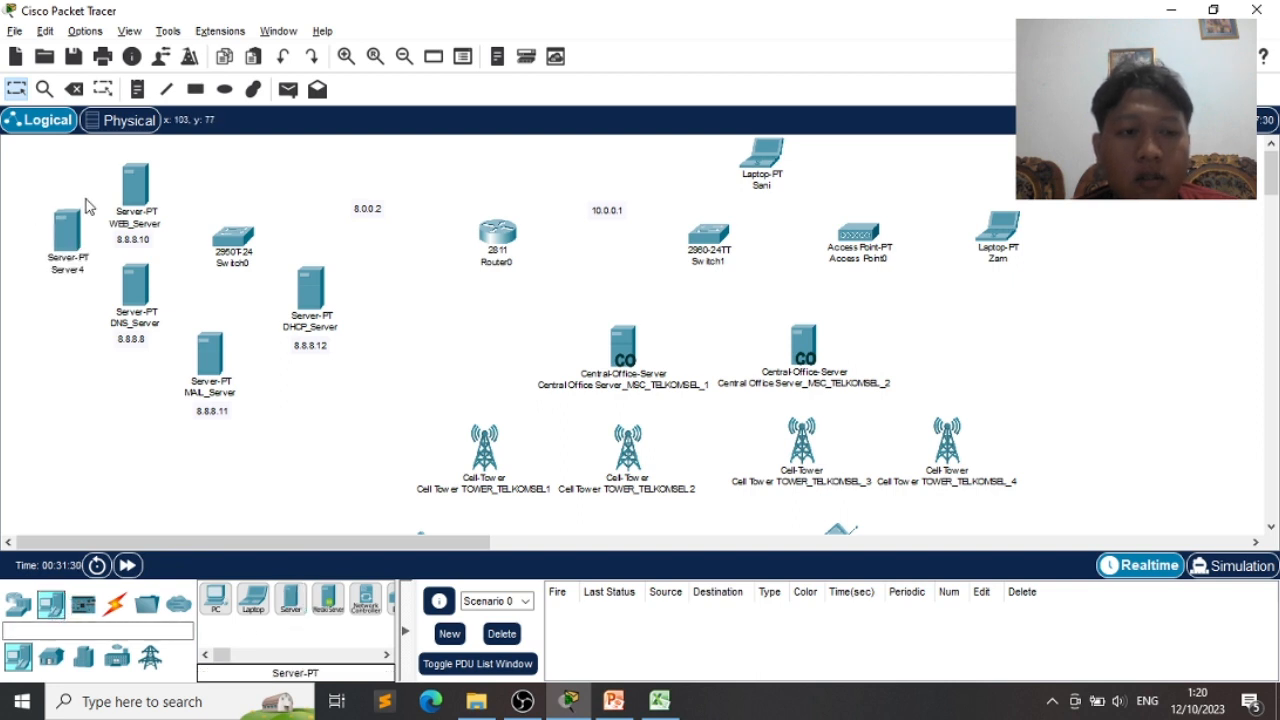
pyautogui.click(65, 236)
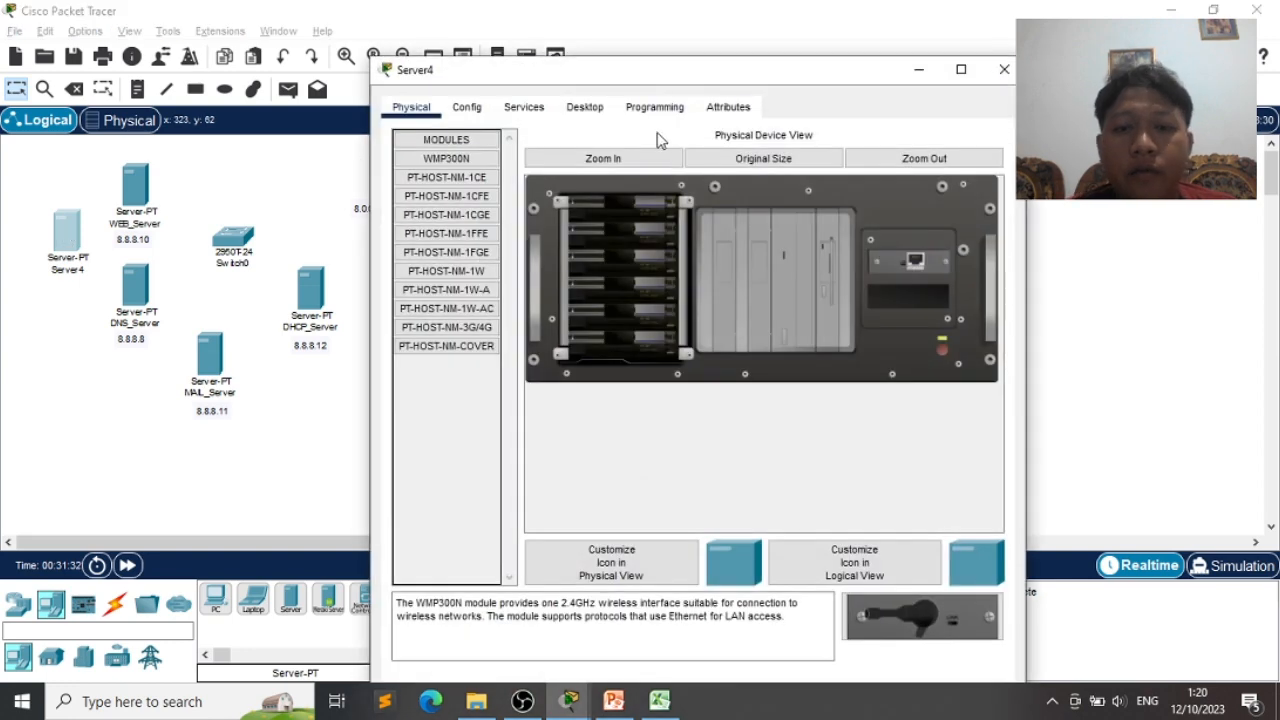
pyautogui.click(1001, 67)
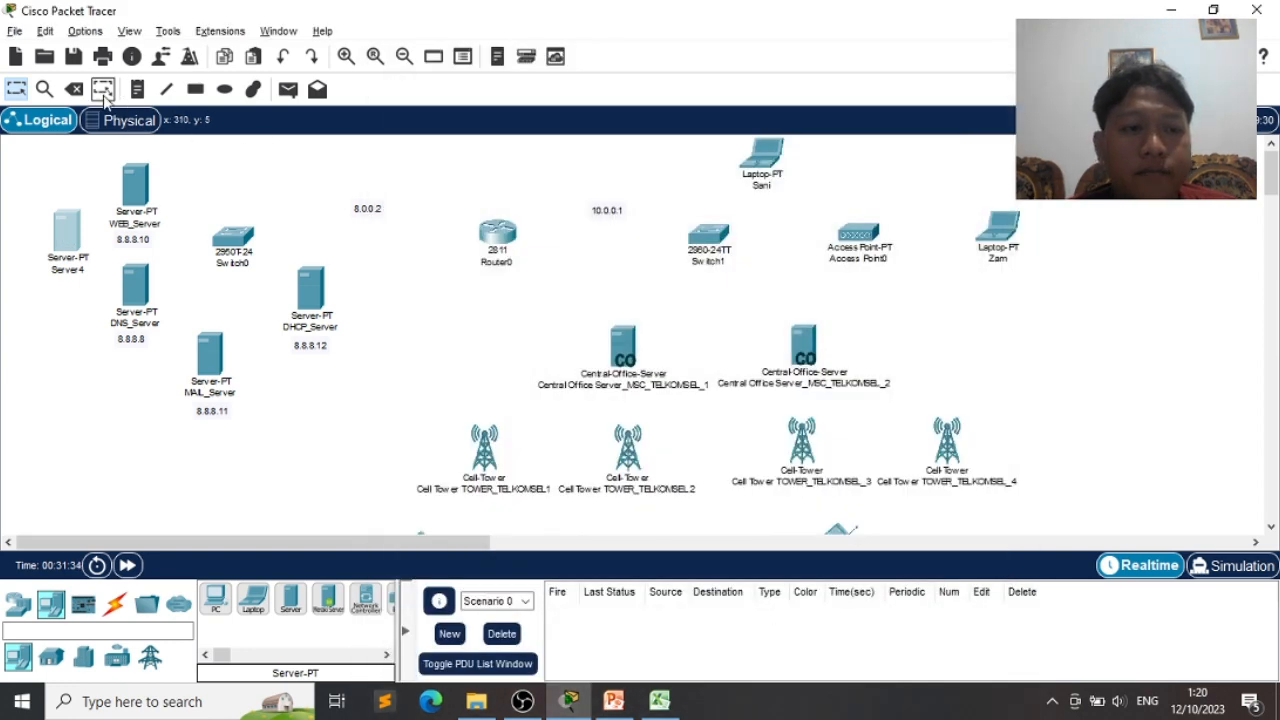
pyautogui.click(74, 89)
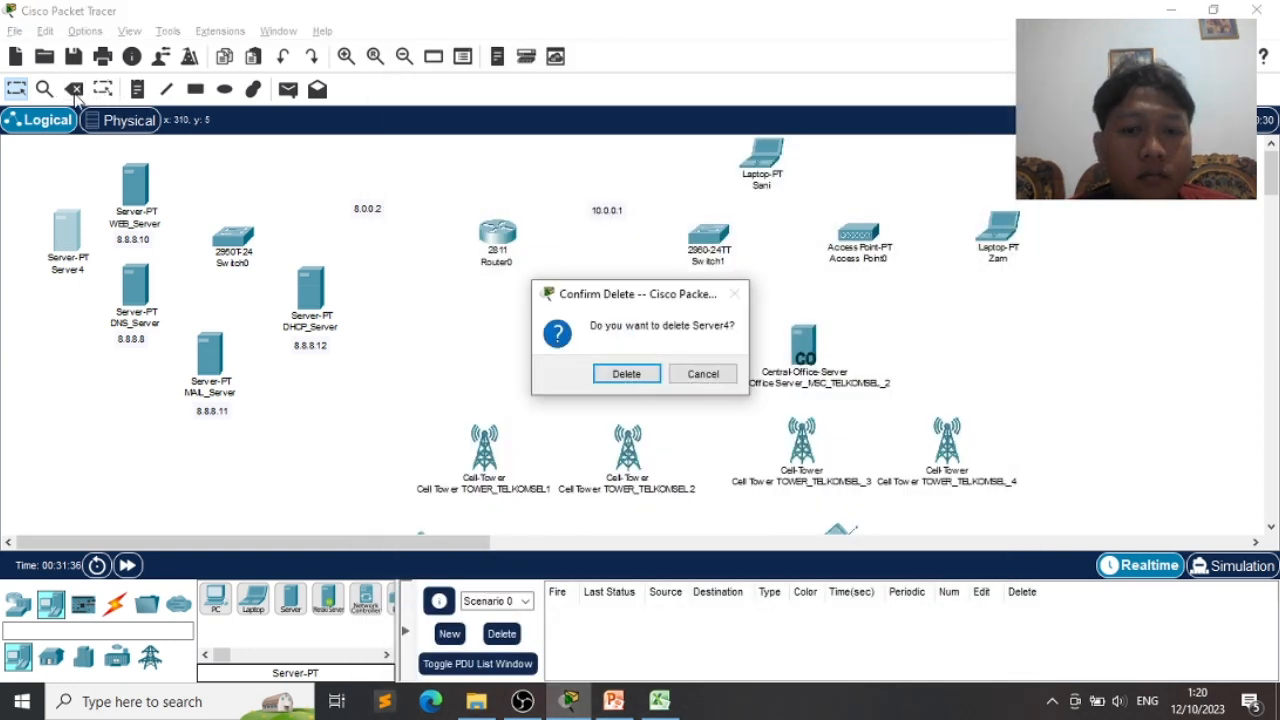
pyautogui.click(627, 374)
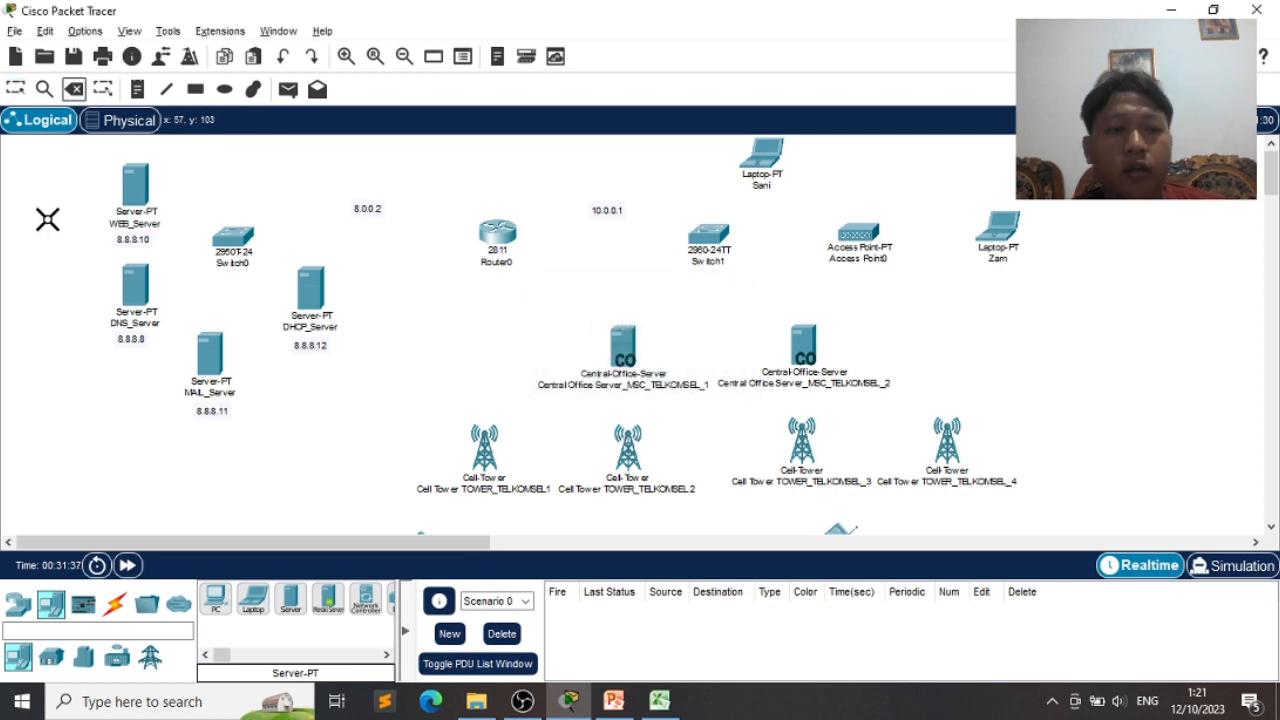
pyautogui.press('Escape')
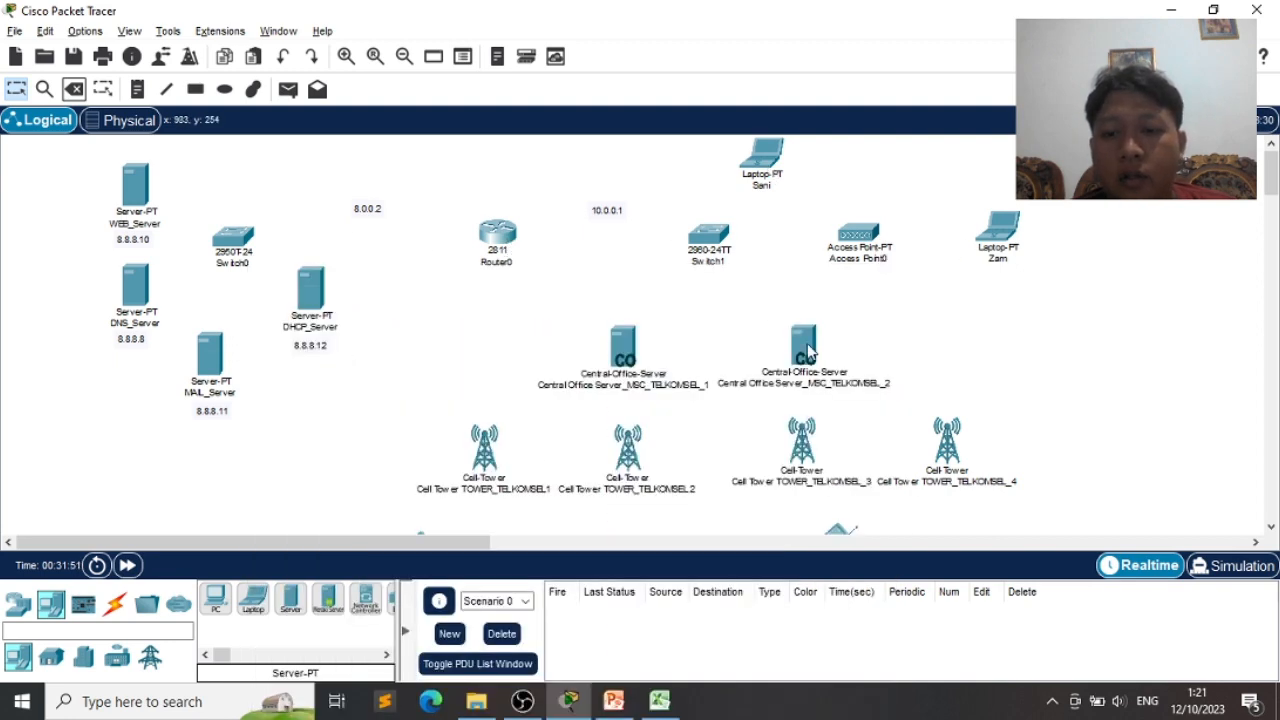
pyautogui.scroll(-5, 780, 320)
pyautogui.scroll(5, 810, 352)
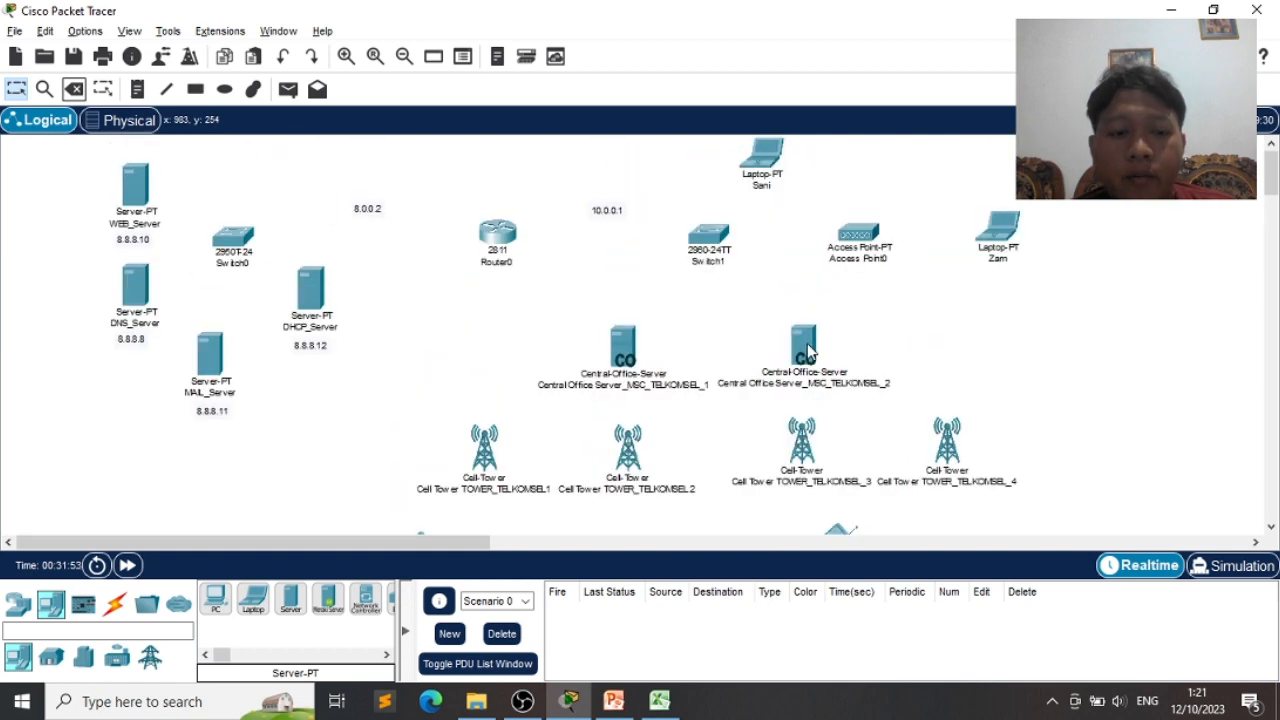
# - Connect Router0 Fa0/0 to Switch0 Fa0/1 with a copper straight-through cable
pyautogui.click(120, 607)
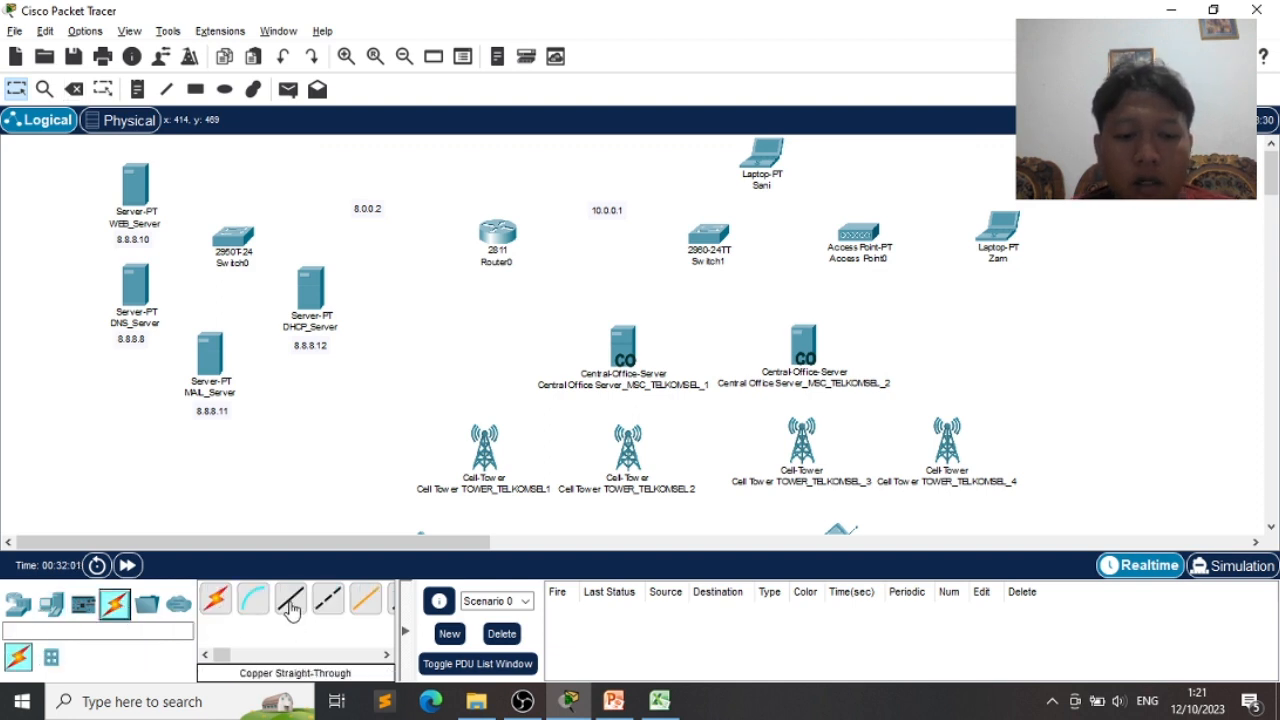
pyautogui.click(290, 605)
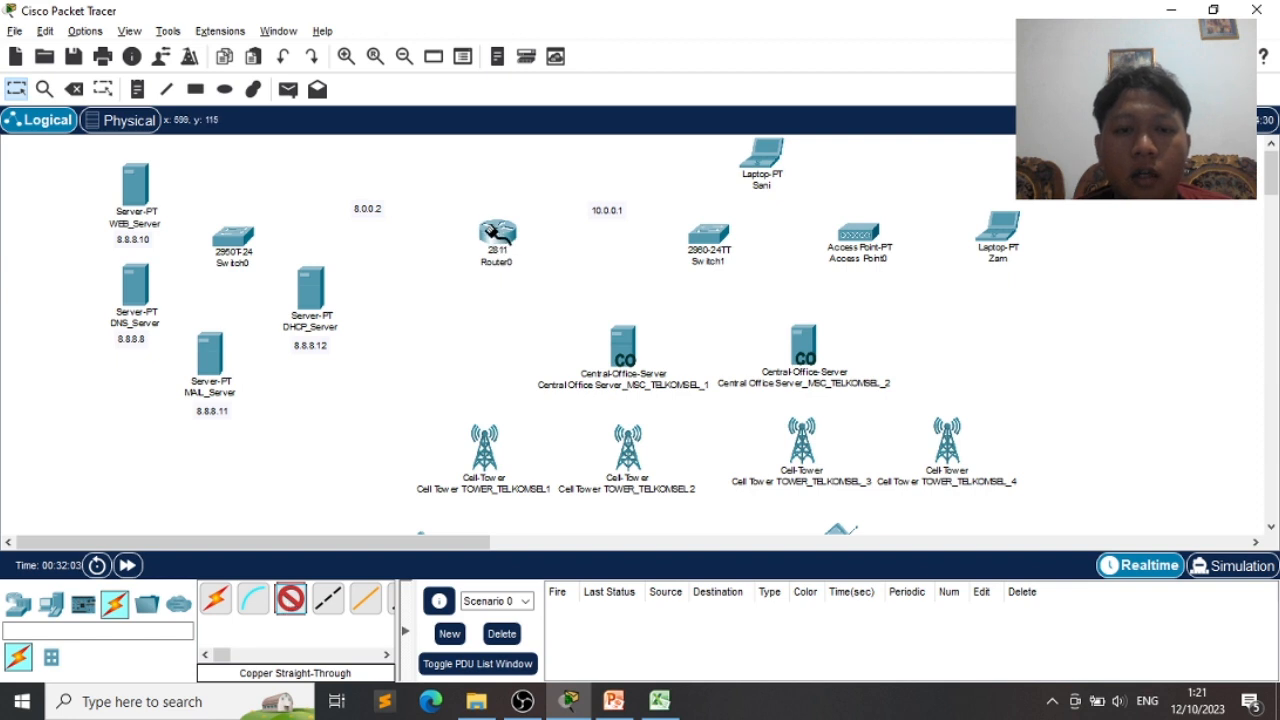
pyautogui.click(492, 230)
pyautogui.click(518, 286)
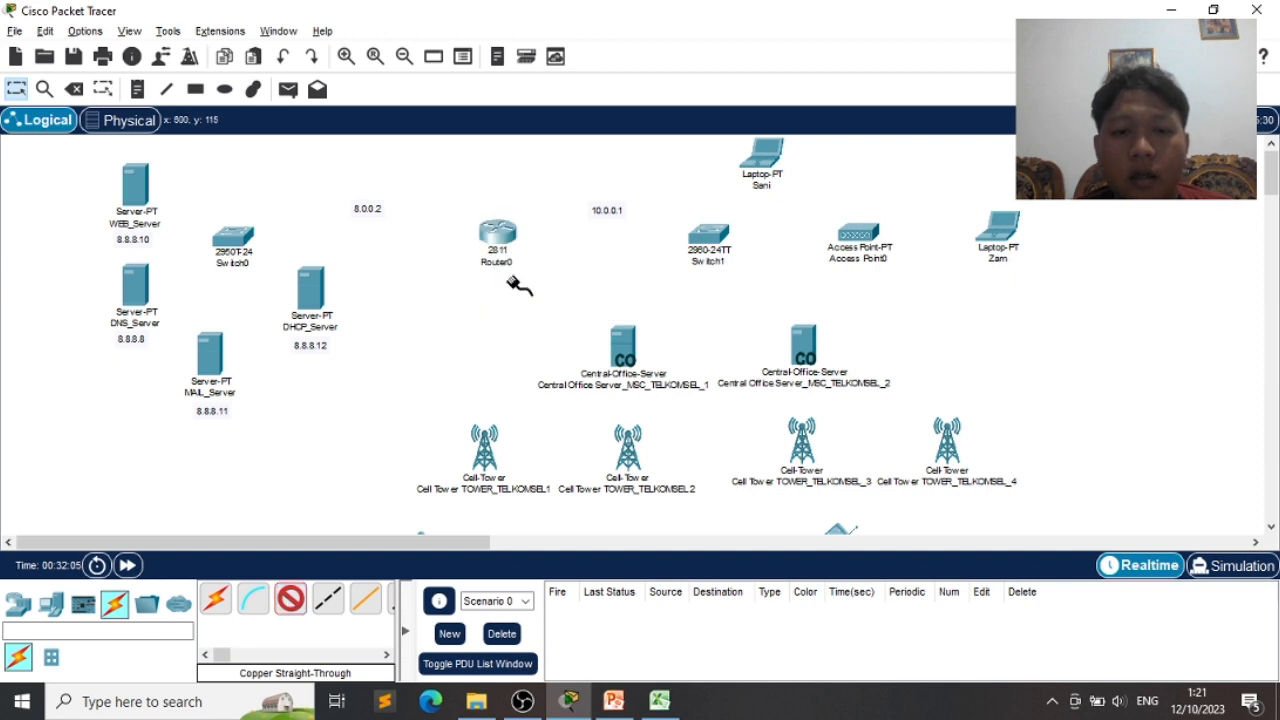
pyautogui.click(238, 236)
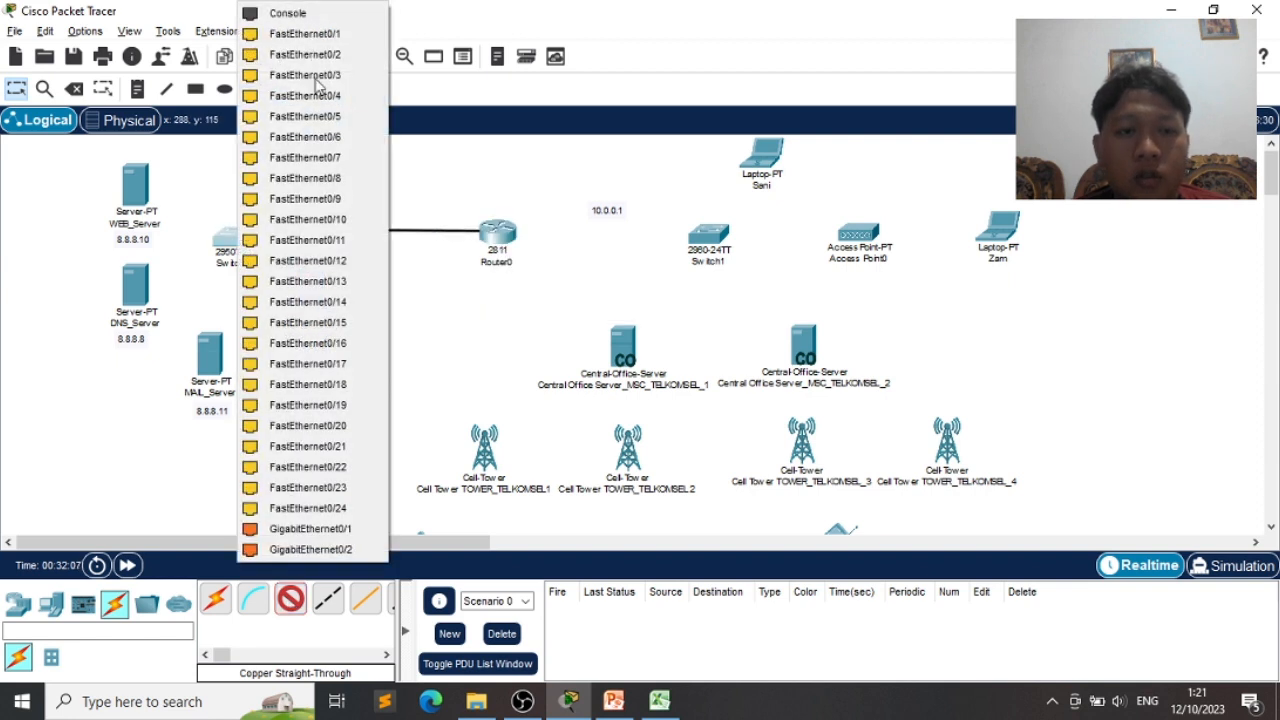
pyautogui.click(318, 35)
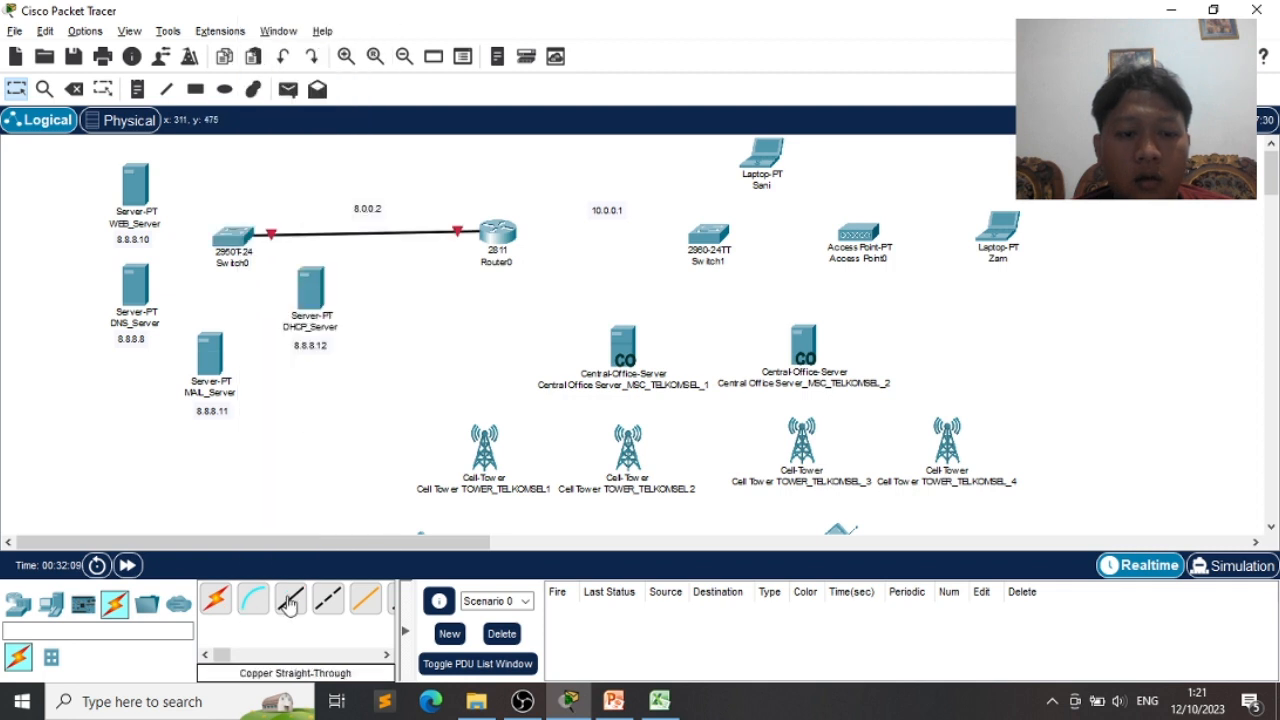
# - Connect Switch1 Fa0/1 to Router0 Fa0/1 with another straight-through cable
pyautogui.click(288, 605)
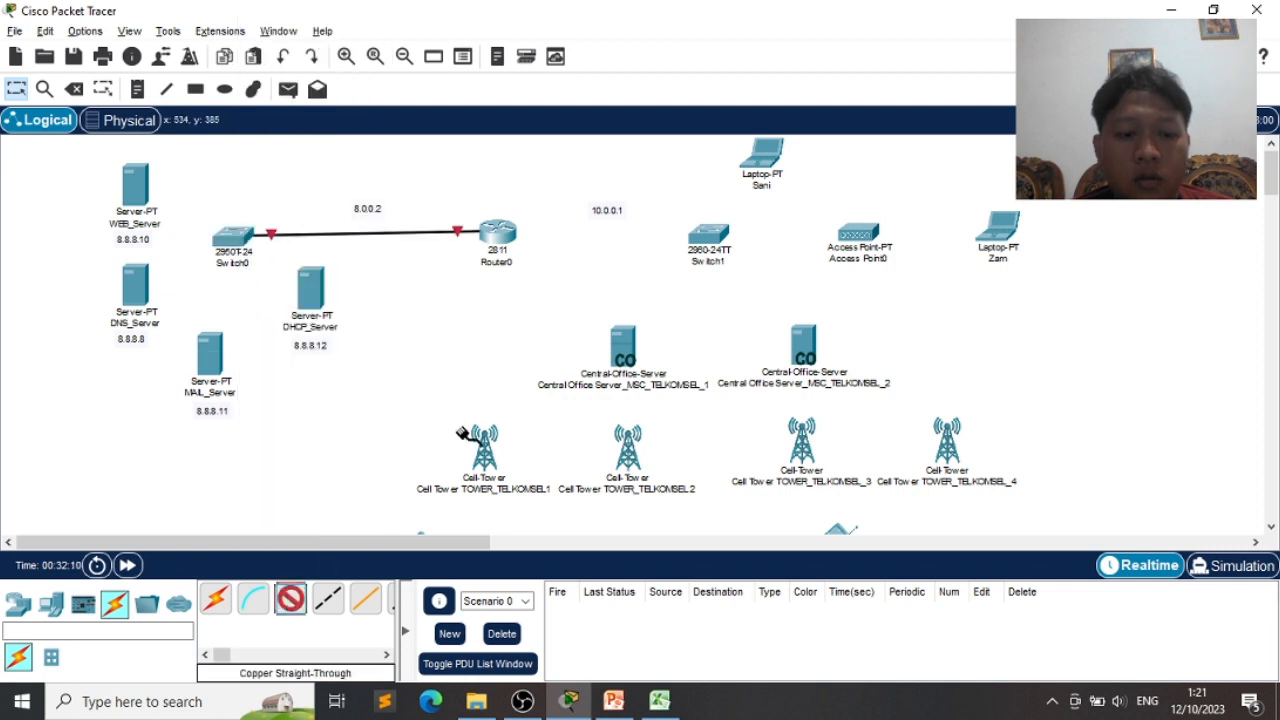
pyautogui.click(710, 232)
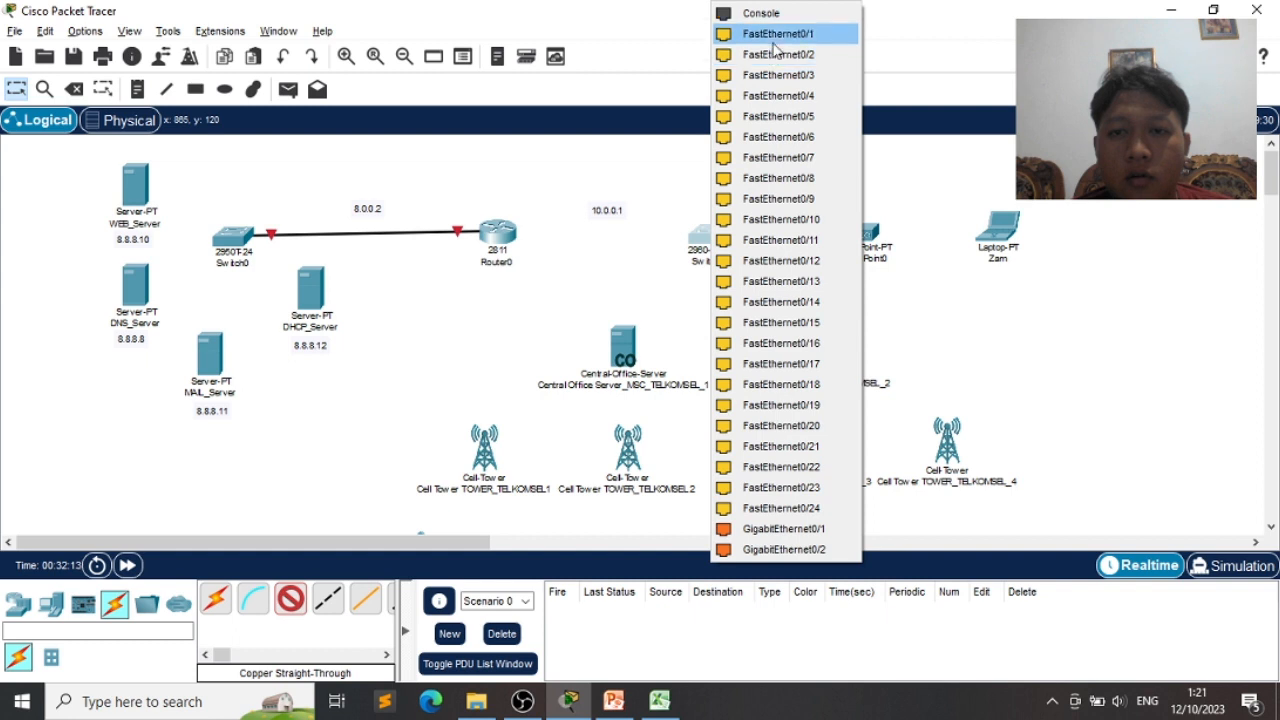
pyautogui.click(776, 36)
pyautogui.click(500, 232)
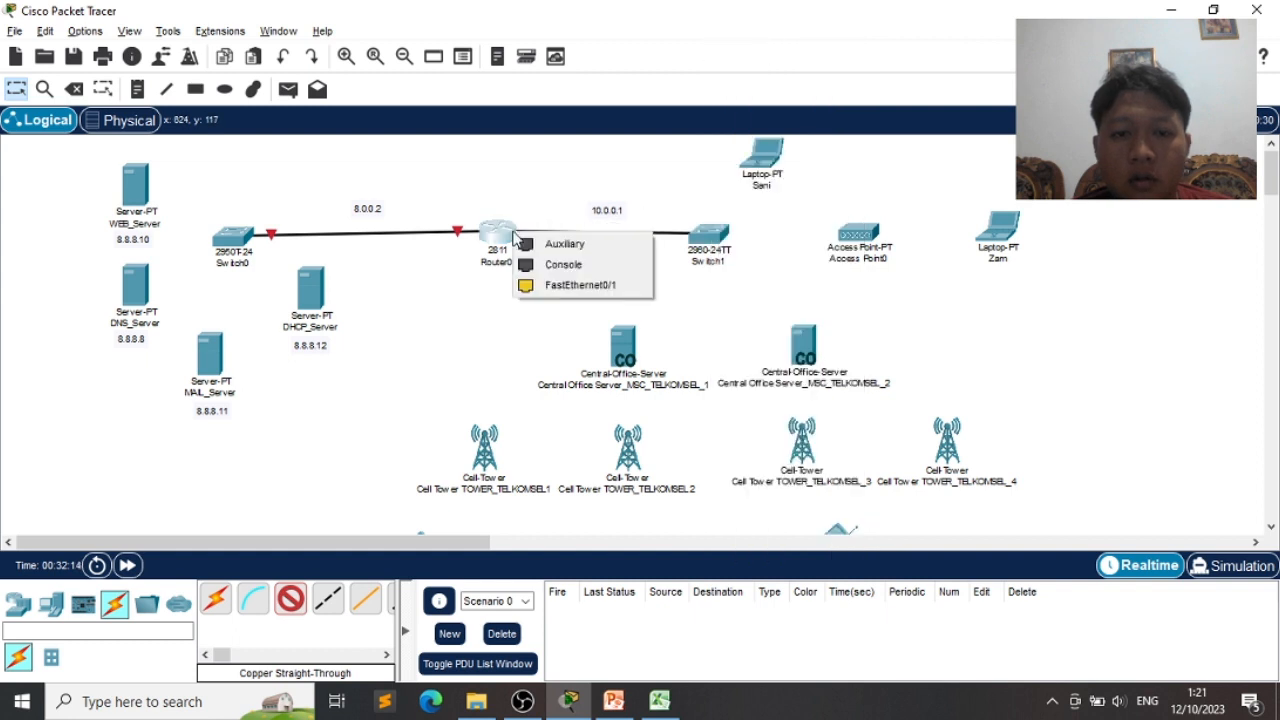
pyautogui.click(578, 285)
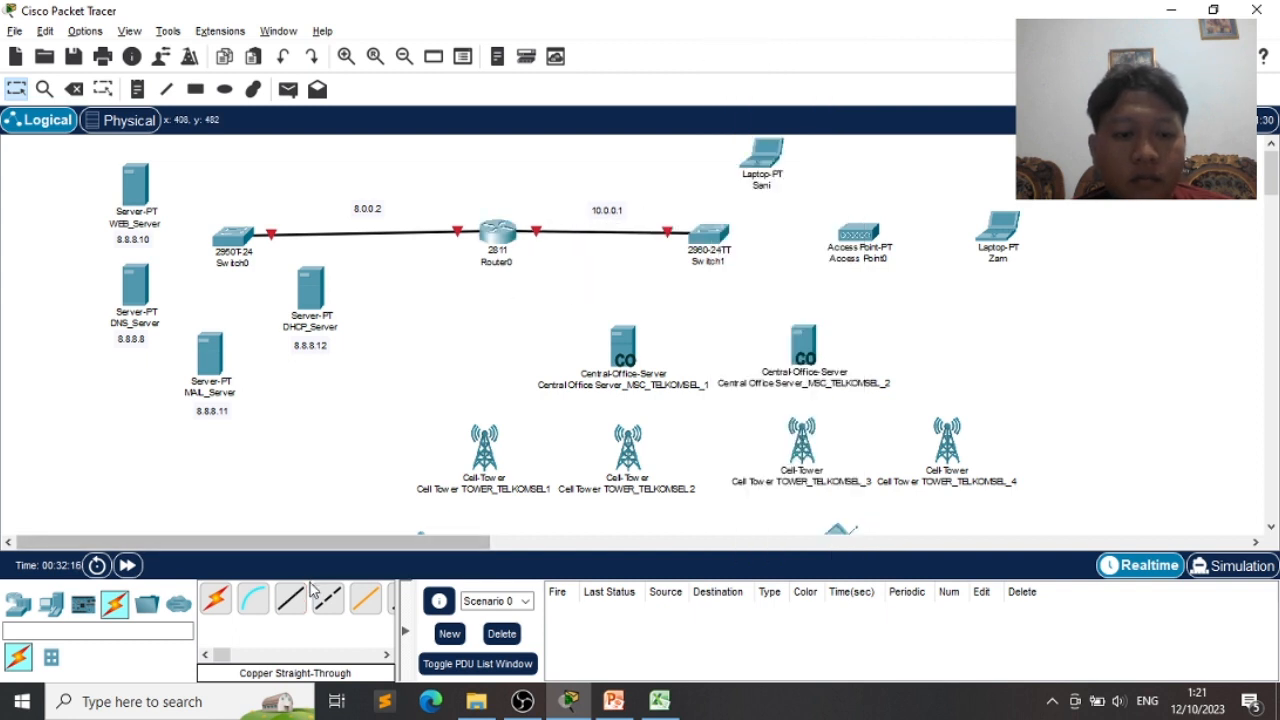
pyautogui.click(290, 598)
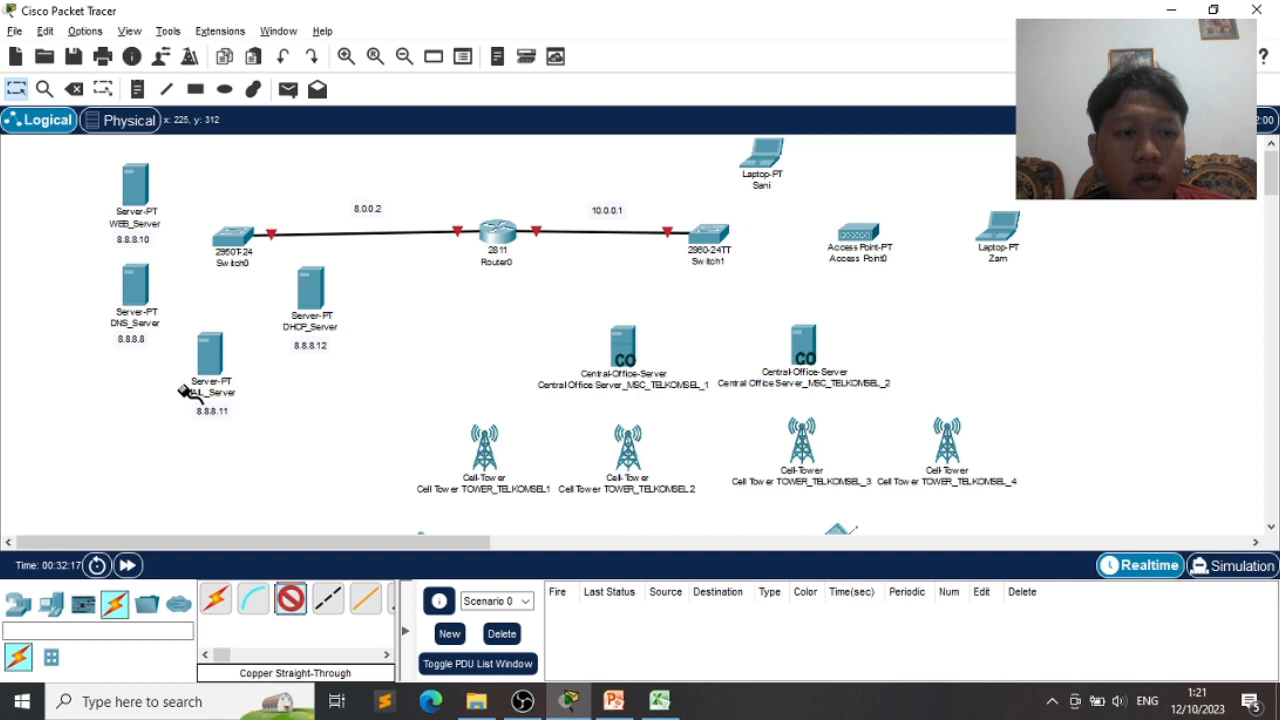
# - Cable WEB_Server and DNS_Server FastEthernet0 ports to Switch0 with straight-through cables
pyautogui.click(155, 197)
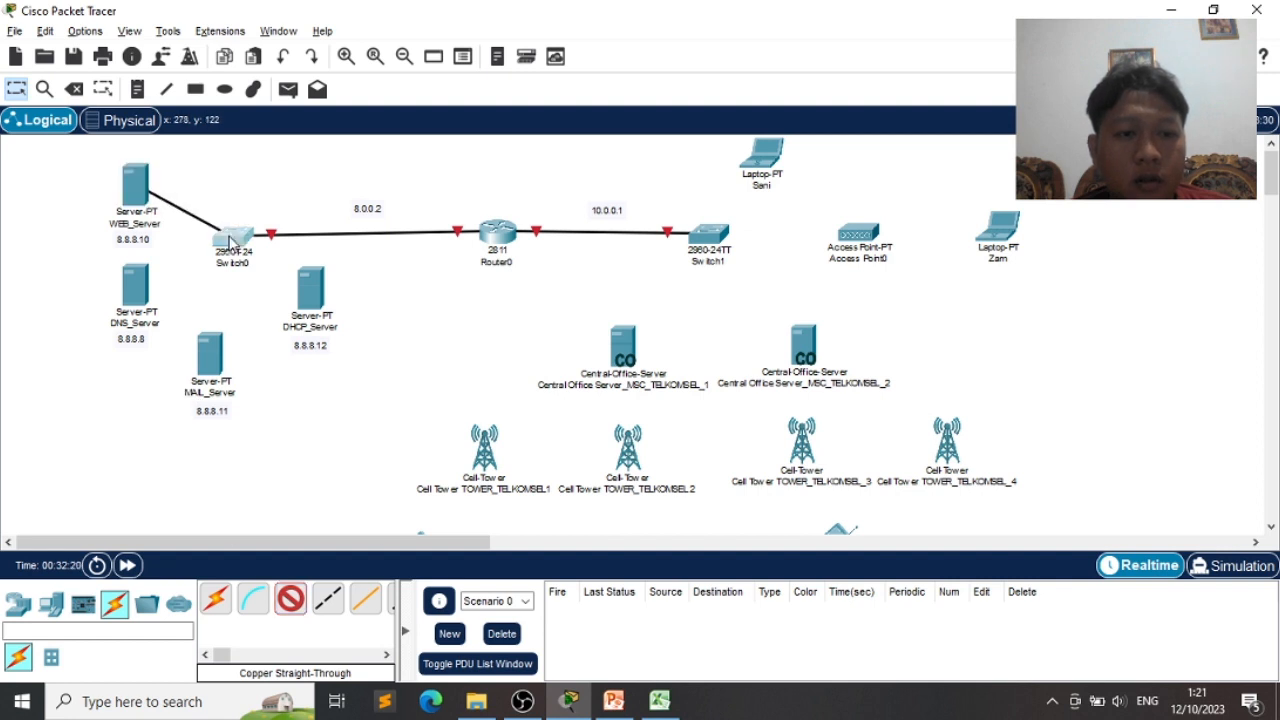
pyautogui.click(229, 243)
pyautogui.click(337, 36)
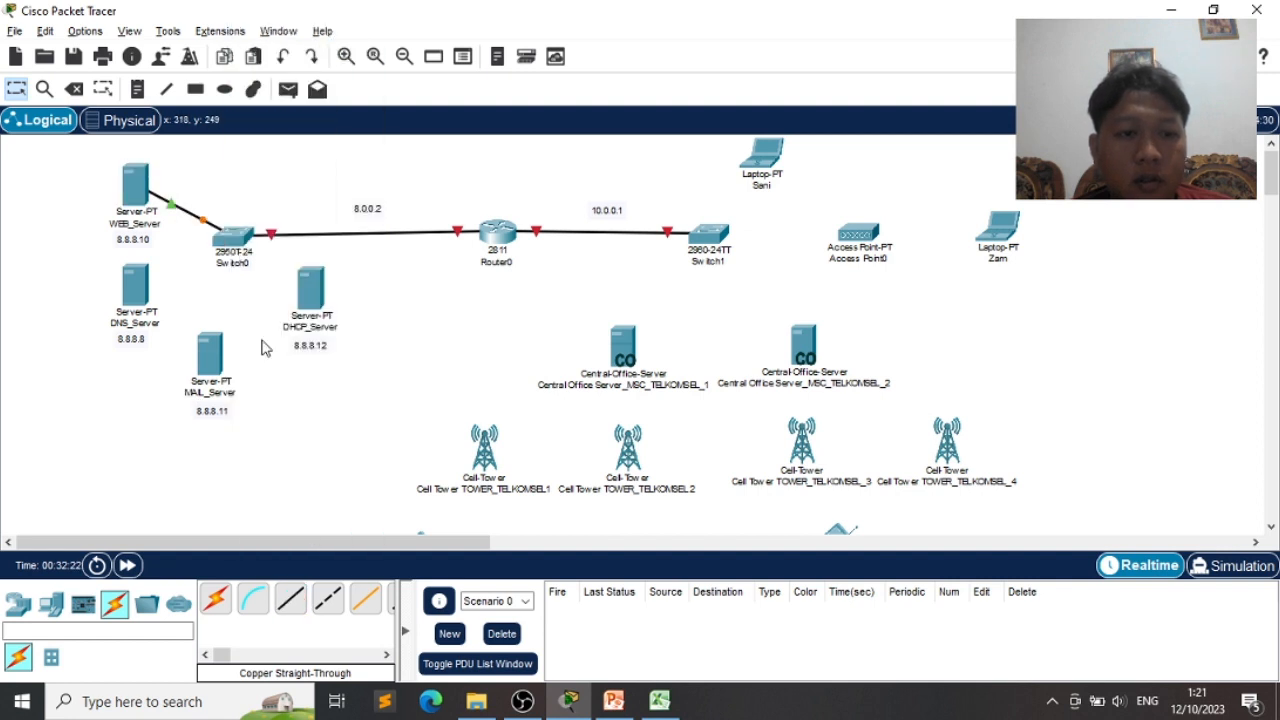
pyautogui.click(290, 598)
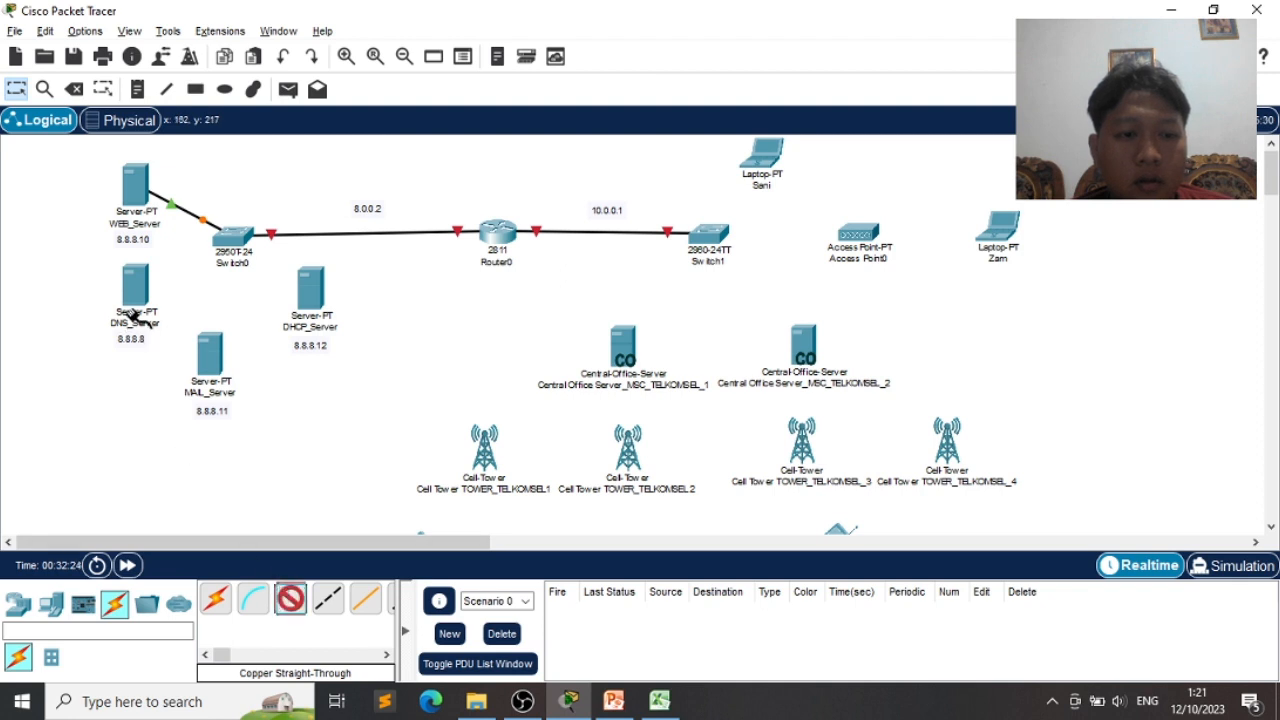
pyautogui.click(130, 318)
pyautogui.click(200, 297)
pyautogui.click(230, 243)
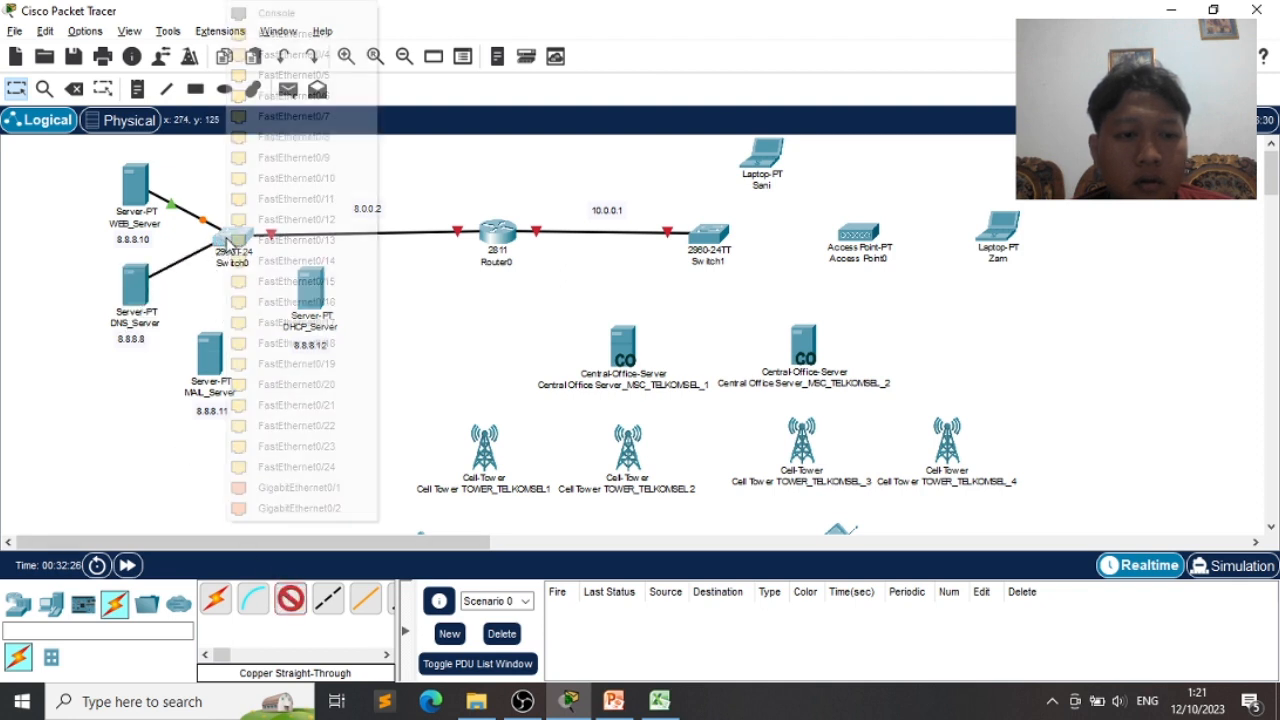
pyautogui.click(310, 37)
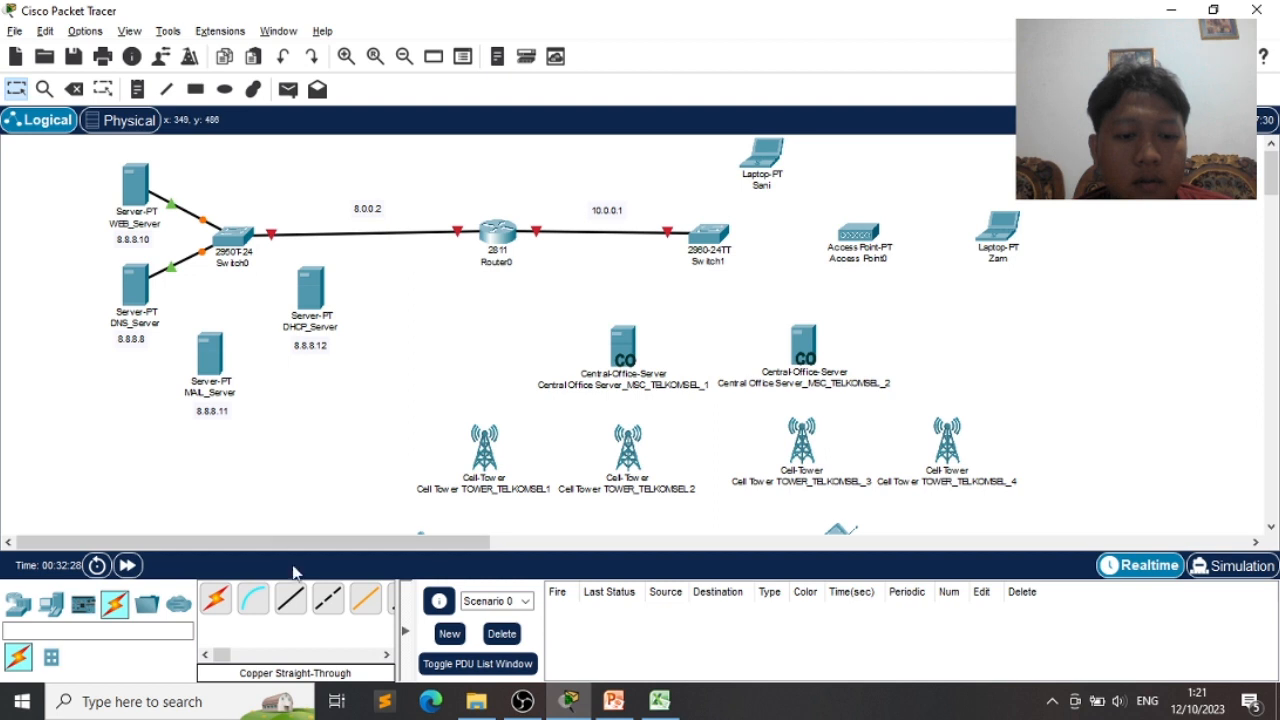
# - Cable MAIL_Server to Switch0 Fa0/4 and DHCP_Server to Switch0 Fa0/6
pyautogui.click(290, 598)
pyautogui.click(215, 362)
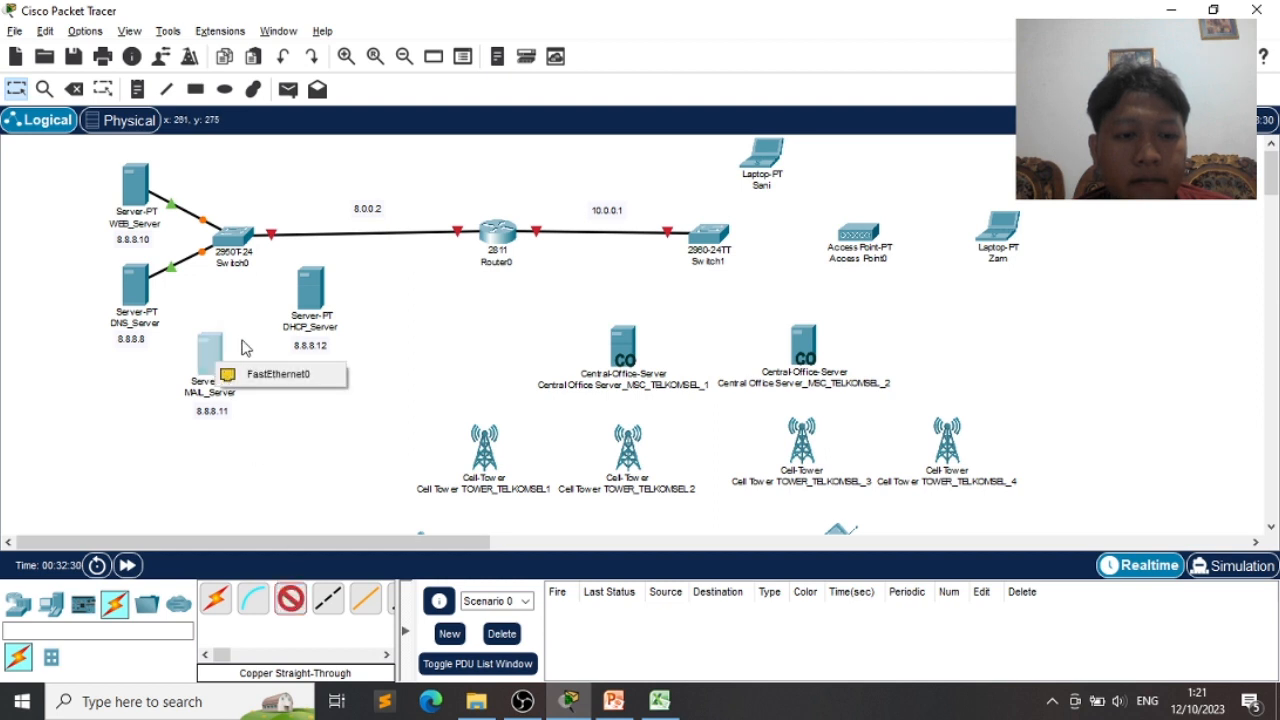
pyautogui.click(268, 375)
pyautogui.click(229, 244)
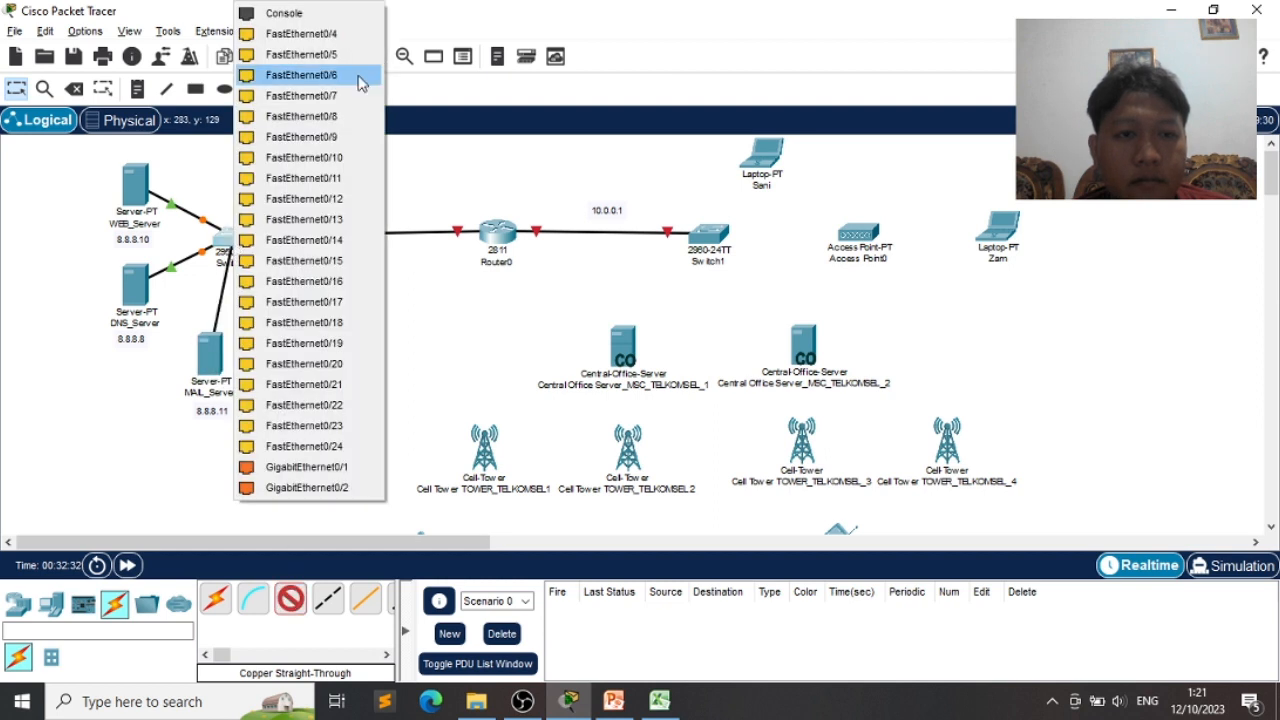
pyautogui.click(343, 34)
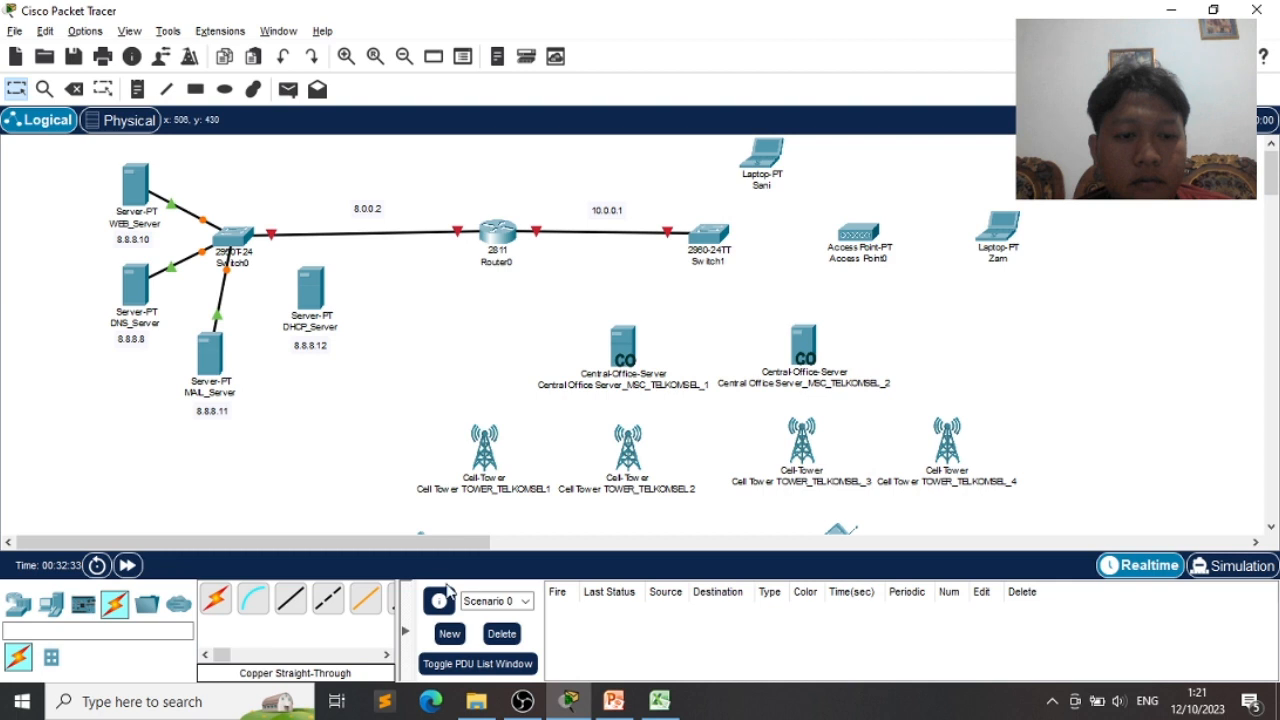
pyautogui.click(290, 598)
pyautogui.click(318, 300)
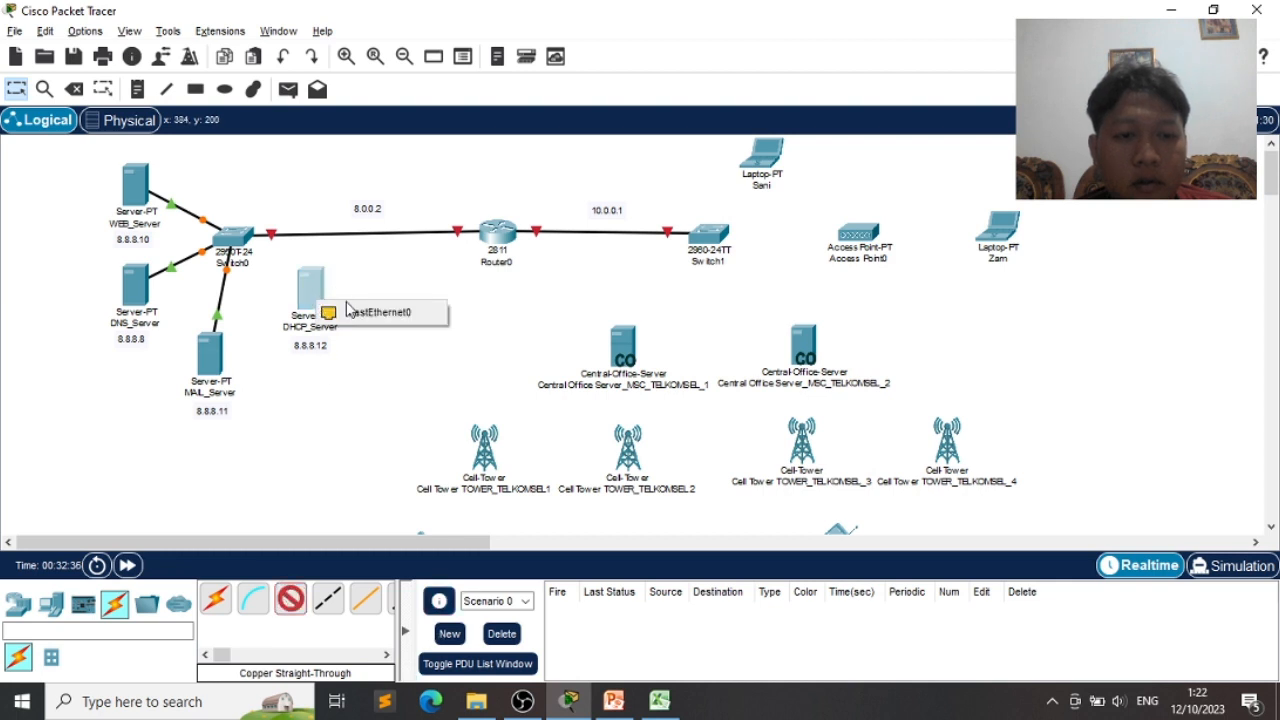
pyautogui.click(370, 312)
pyautogui.click(232, 242)
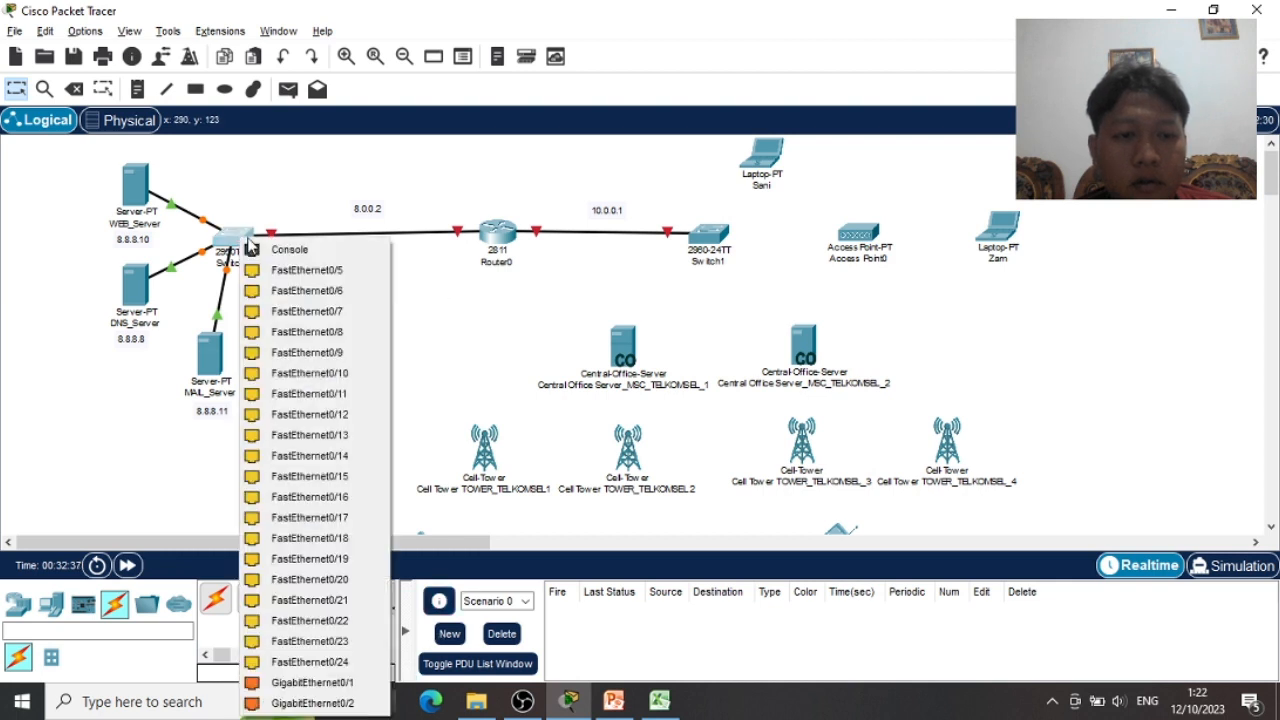
pyautogui.click(340, 292)
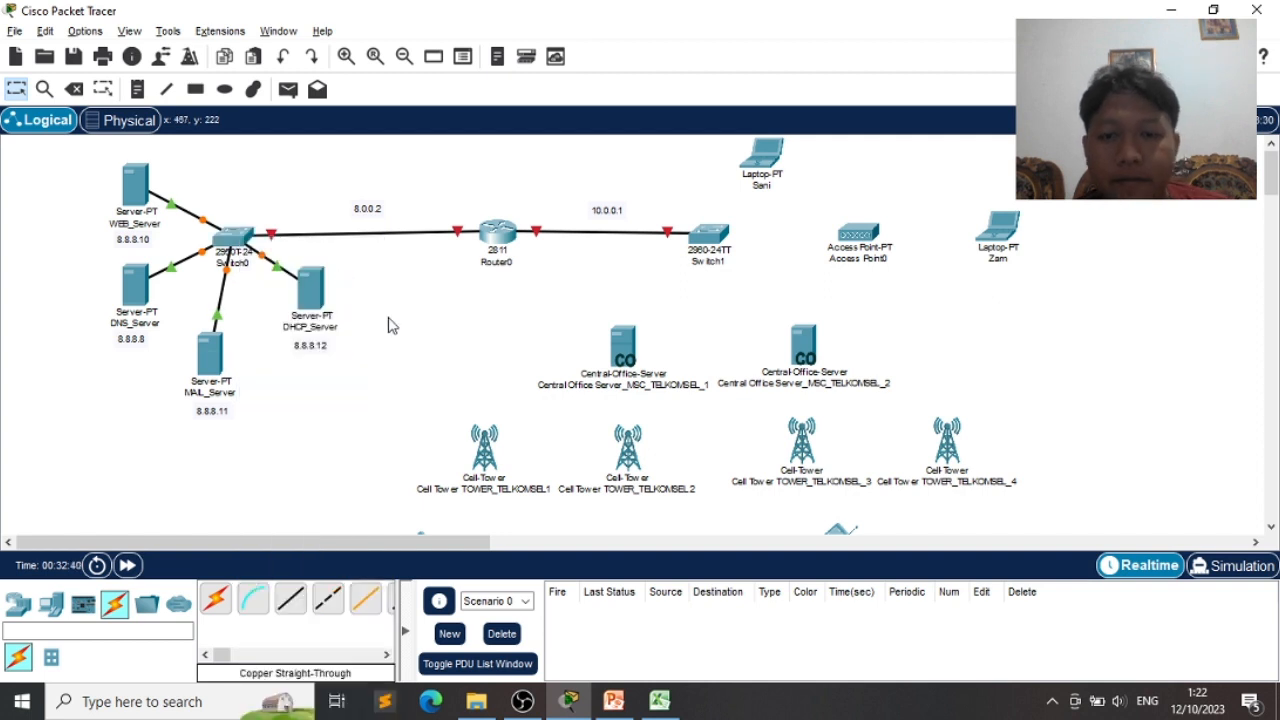
pyautogui.click(295, 592)
# - Connect Switch1 Fa0/2 to the laptop's FastEthernet0 with a straight-through cable
pyautogui.click(712, 236)
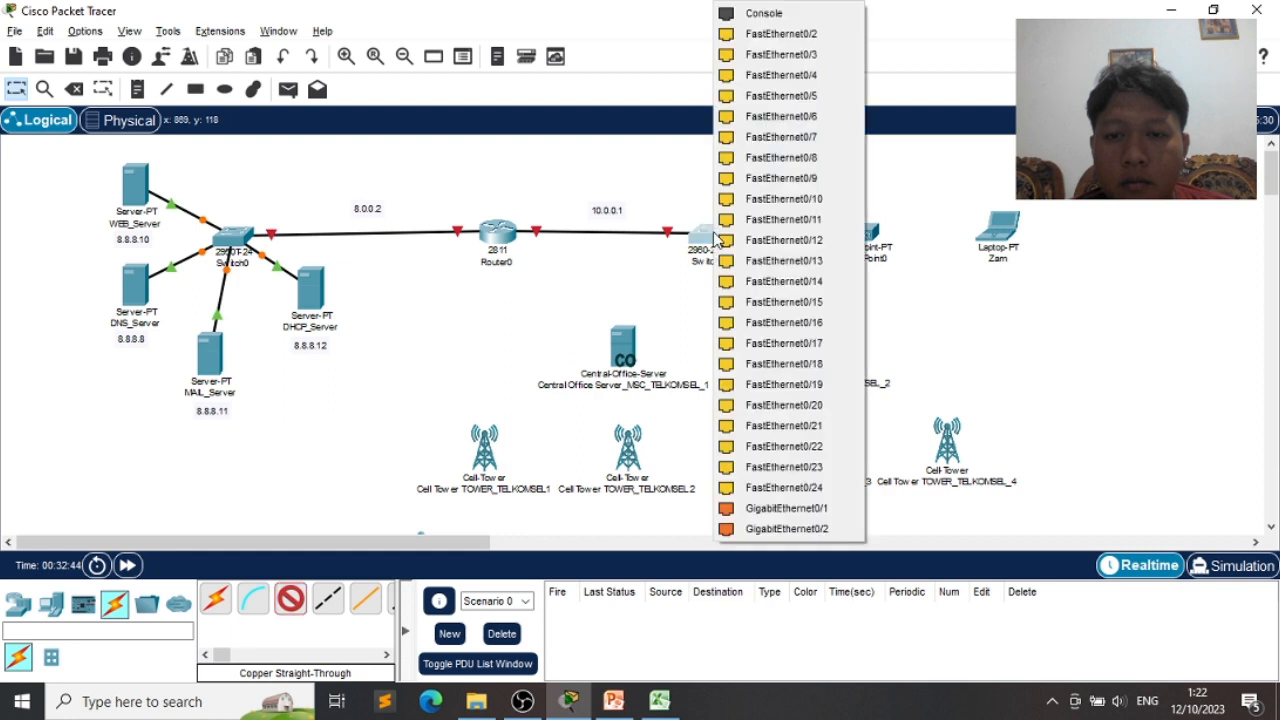
pyautogui.click(805, 34)
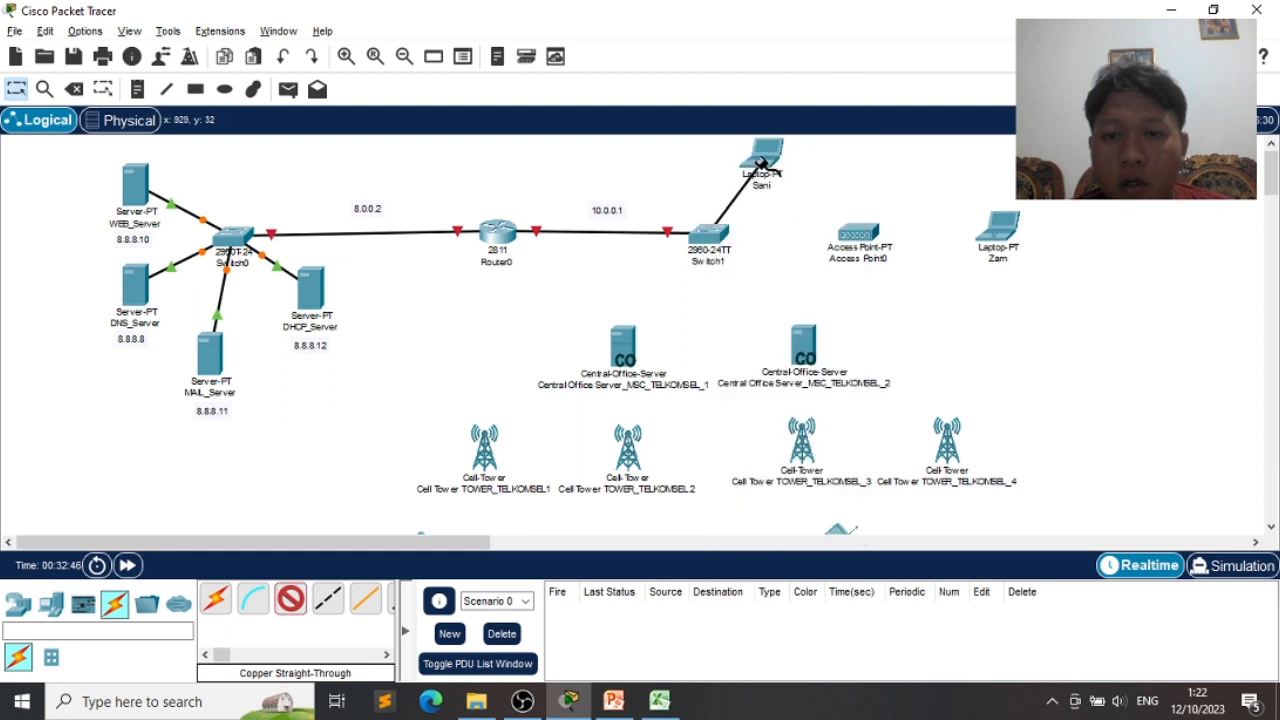
pyautogui.click(762, 162)
pyautogui.click(805, 242)
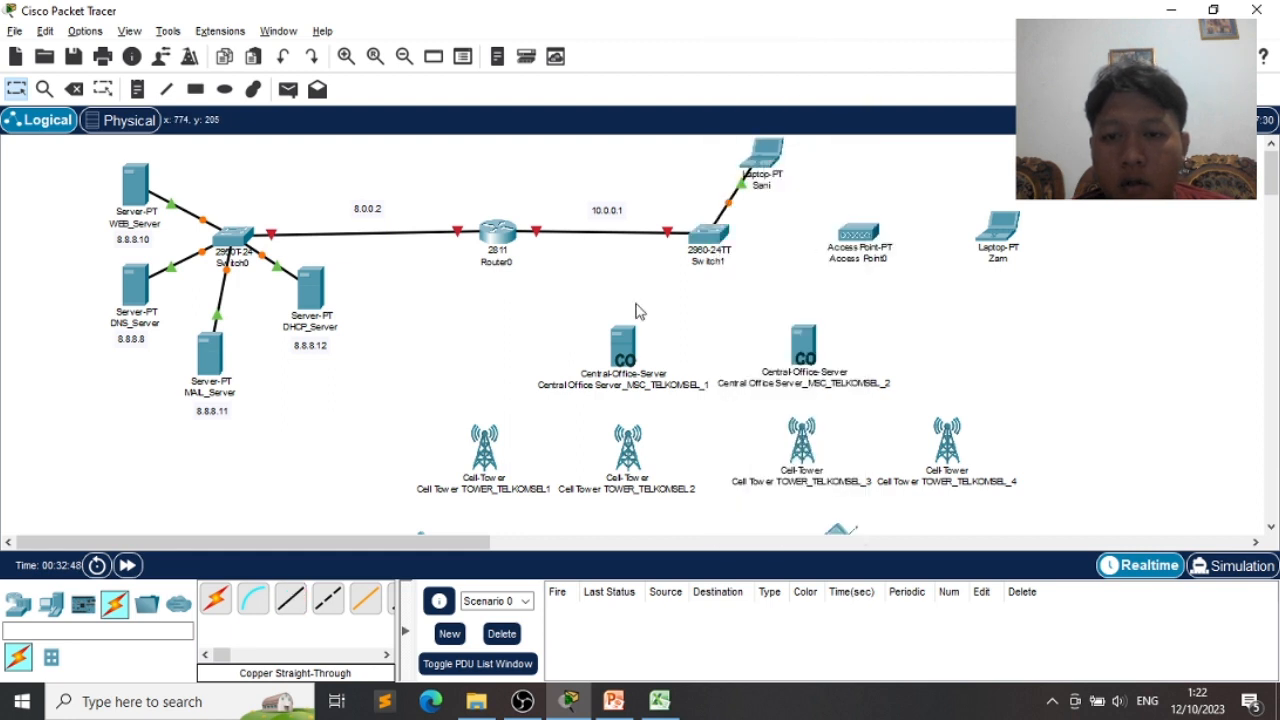
# - Connect Switch1 Fa0/3 to Access Point0 Port 0, then bring up the quiz slide
pyautogui.click(292, 596)
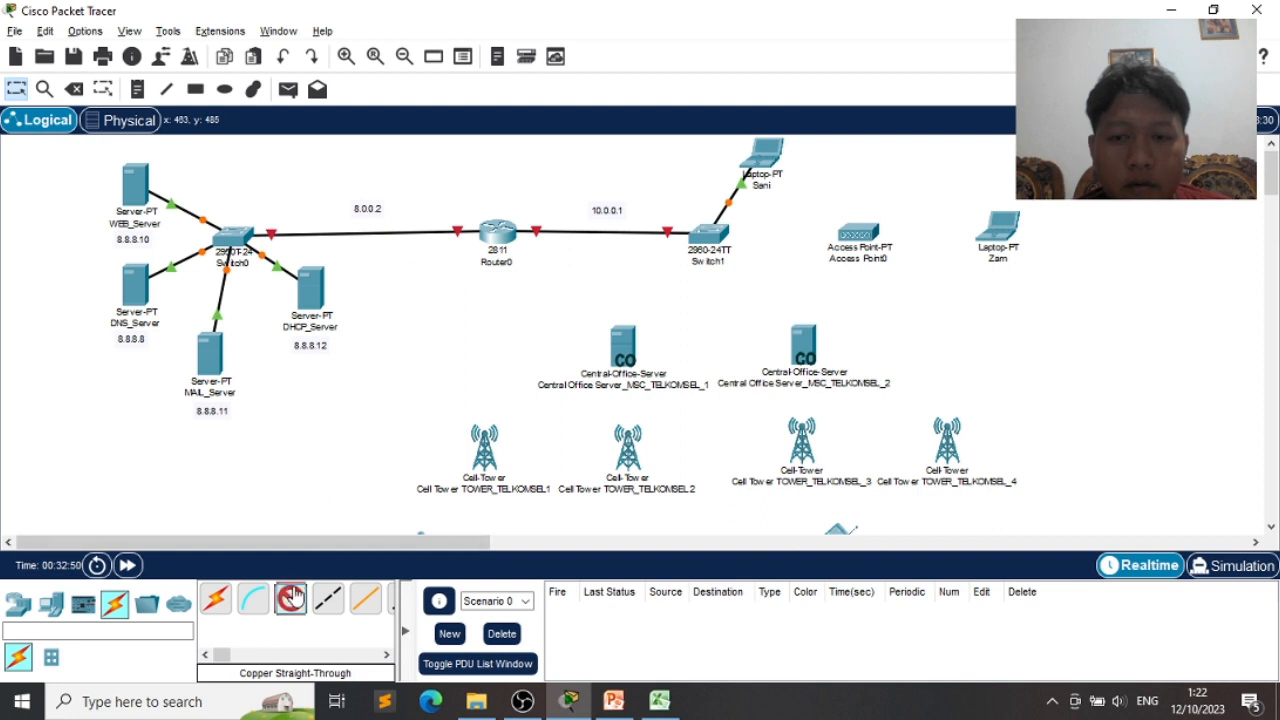
pyautogui.click(718, 240)
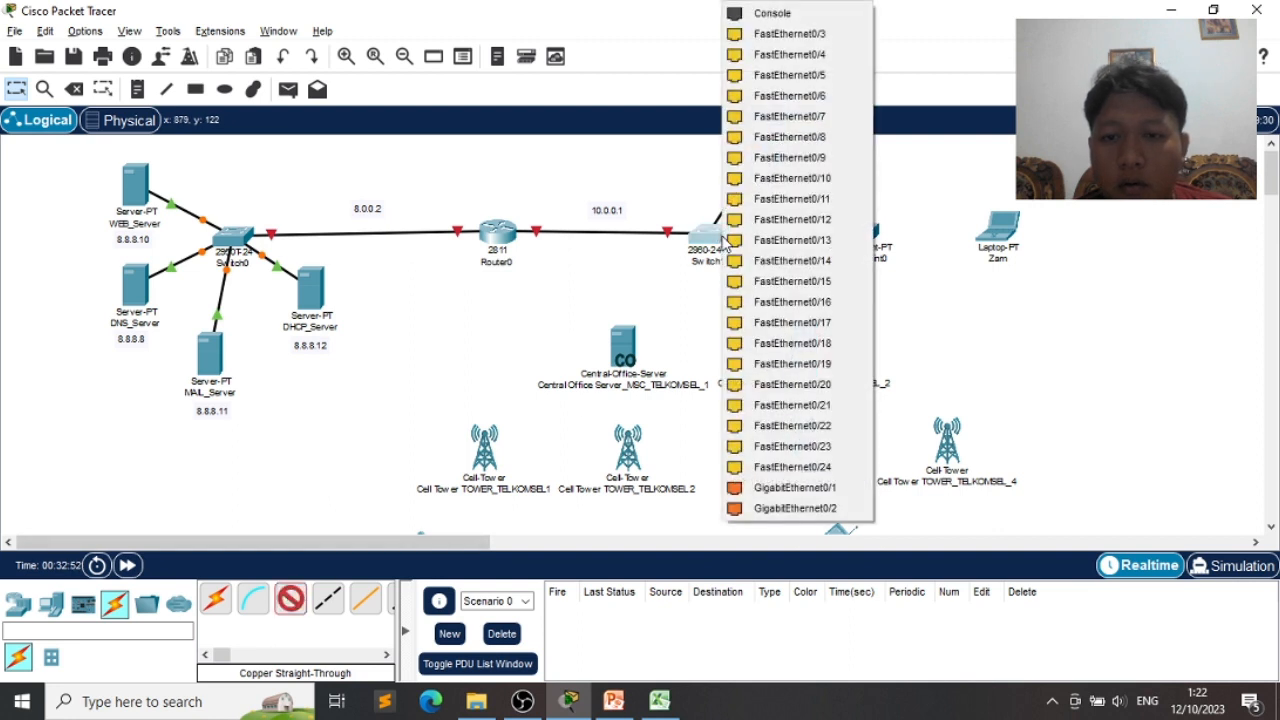
pyautogui.click(805, 34)
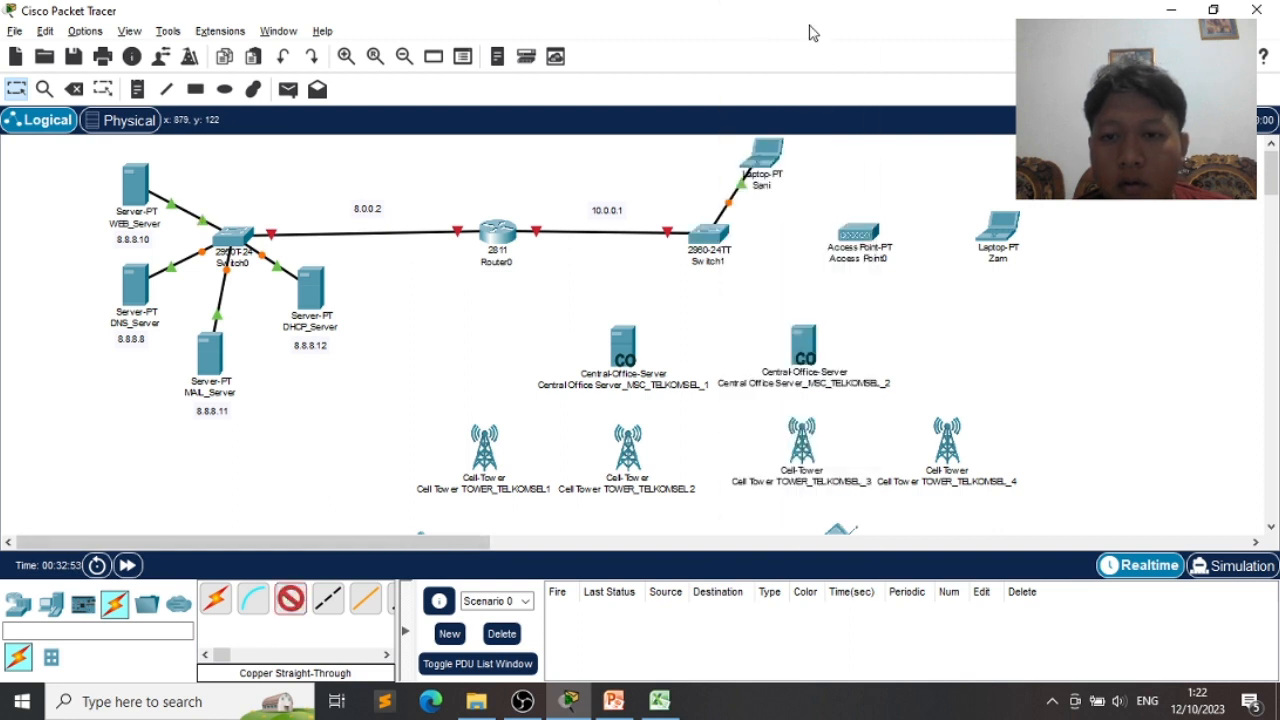
pyautogui.click(848, 232)
pyautogui.click(880, 246)
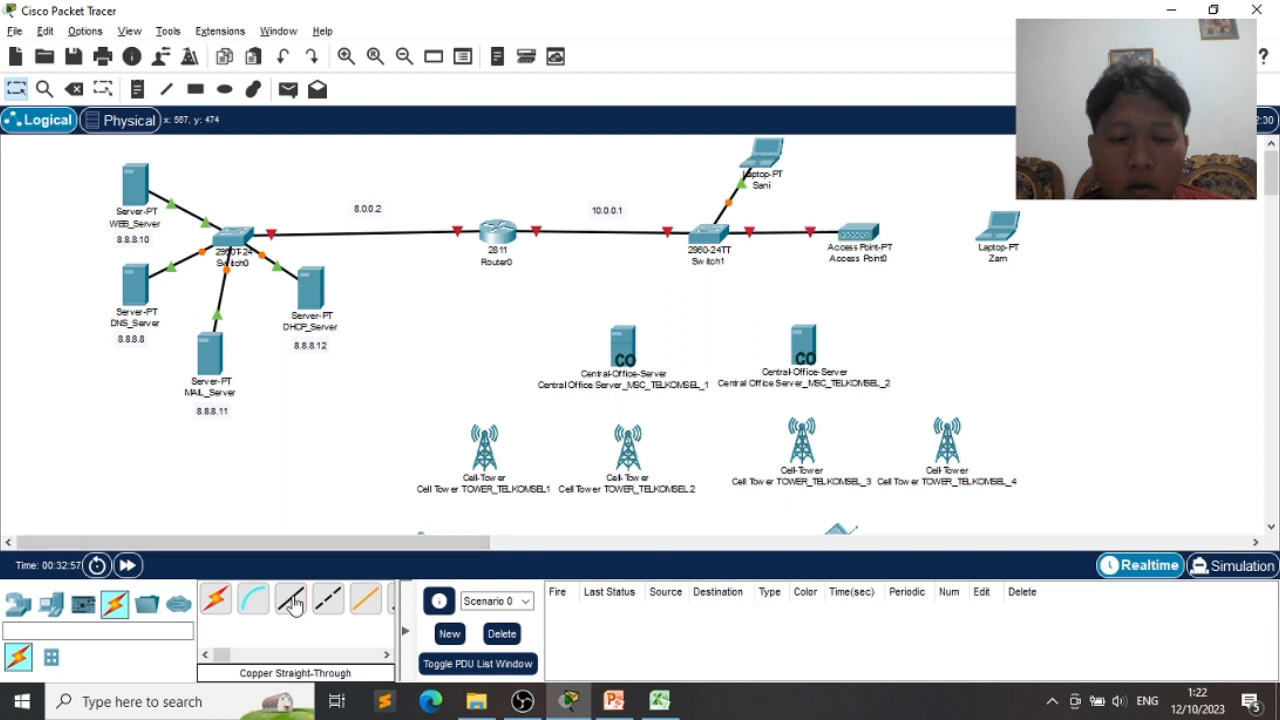
pyautogui.hotkey('alt', 'Tab')
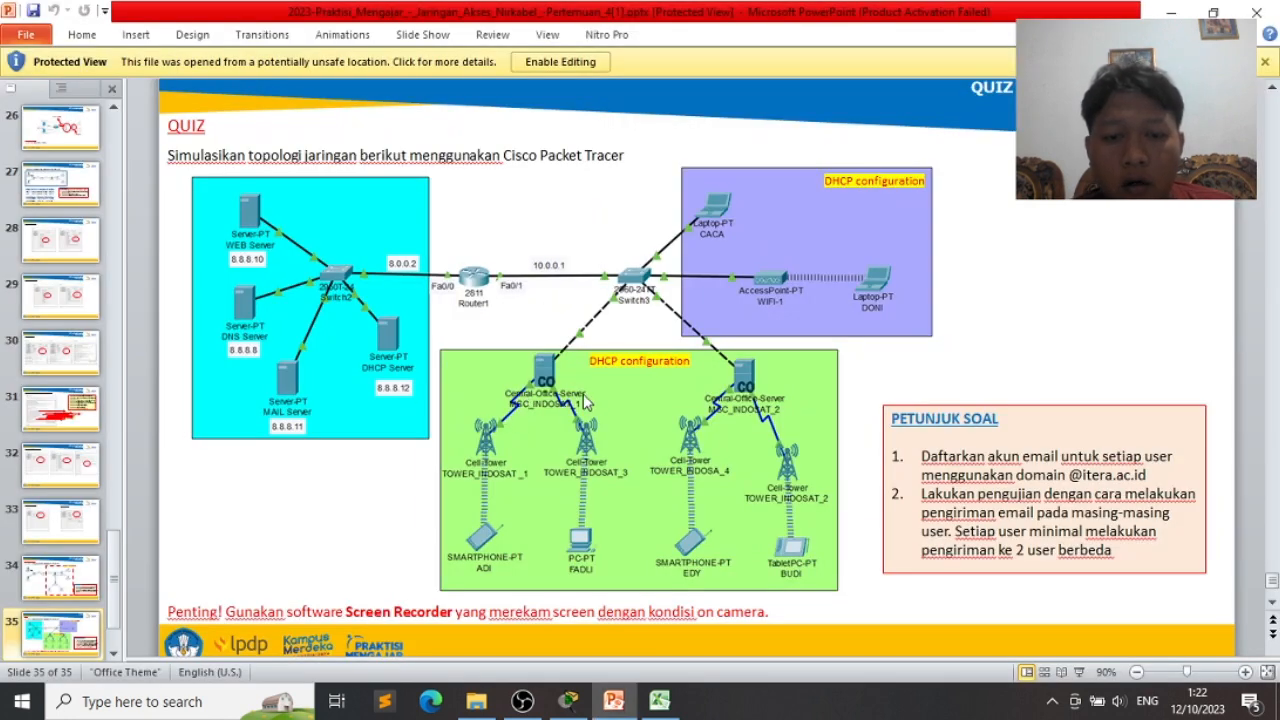
# - Return to Packet Tracer and select the copper cross-over cable
pyautogui.hotkey('alt', 'Tab')
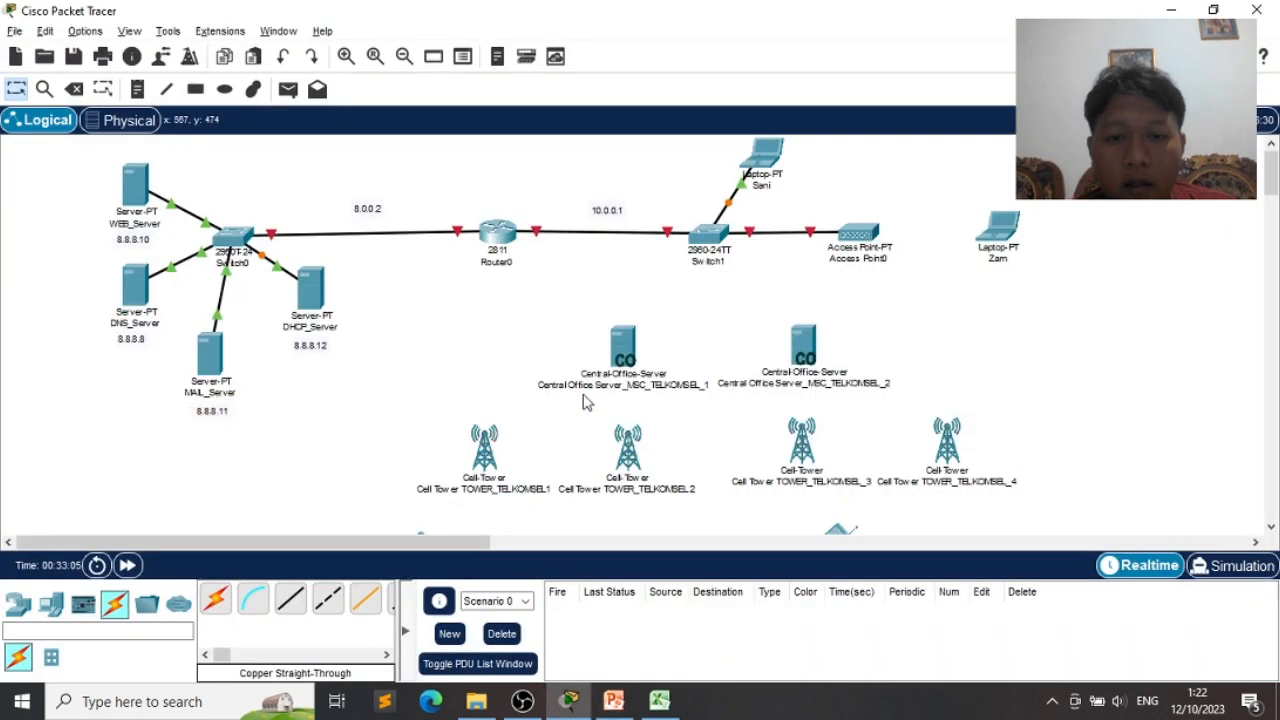
pyautogui.click(324, 606)
# - Link Switch1 Fa0/4 and Fa0/5 to each Central Office server's Backbone port with cross-over cables
pyautogui.click(714, 248)
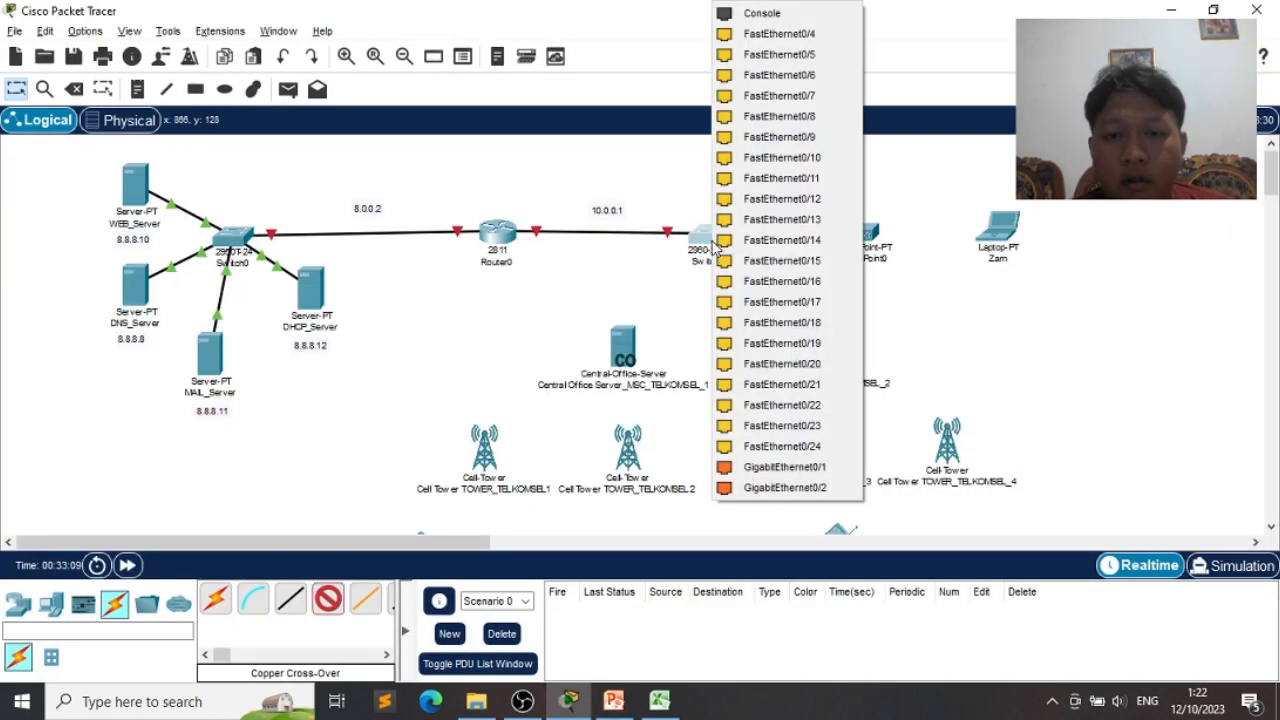
pyautogui.click(780, 33)
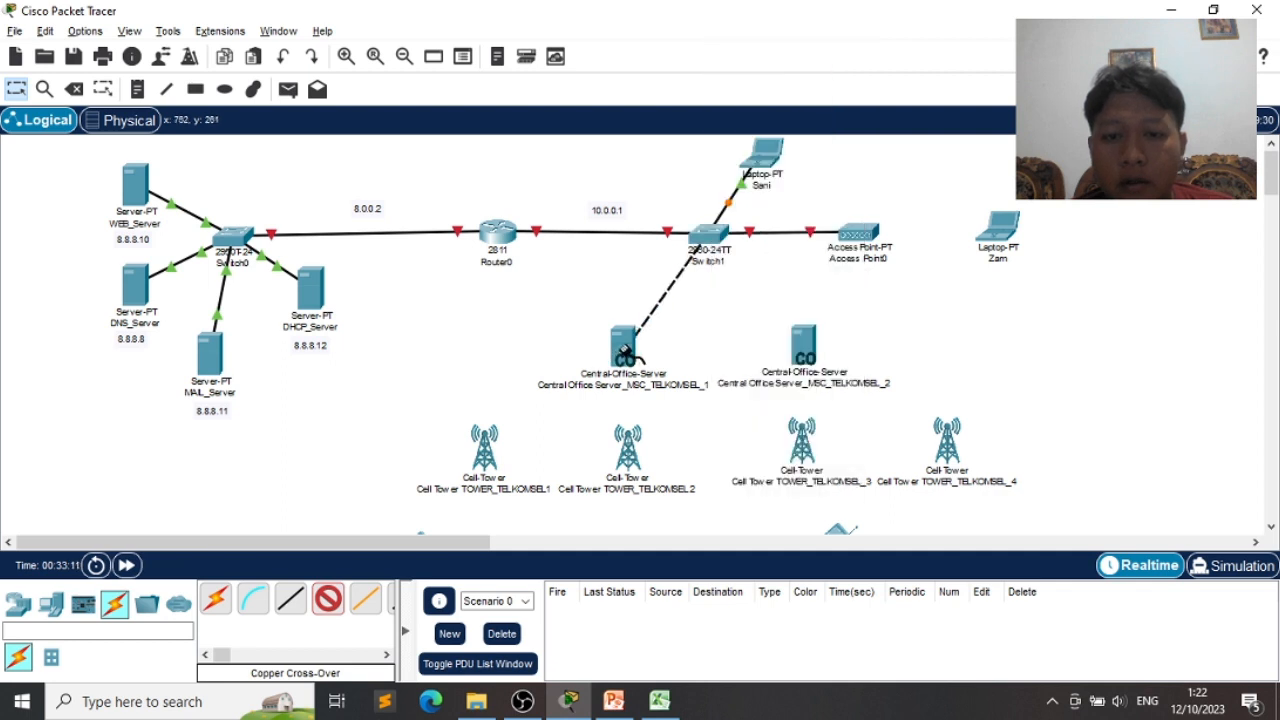
pyautogui.click(625, 350)
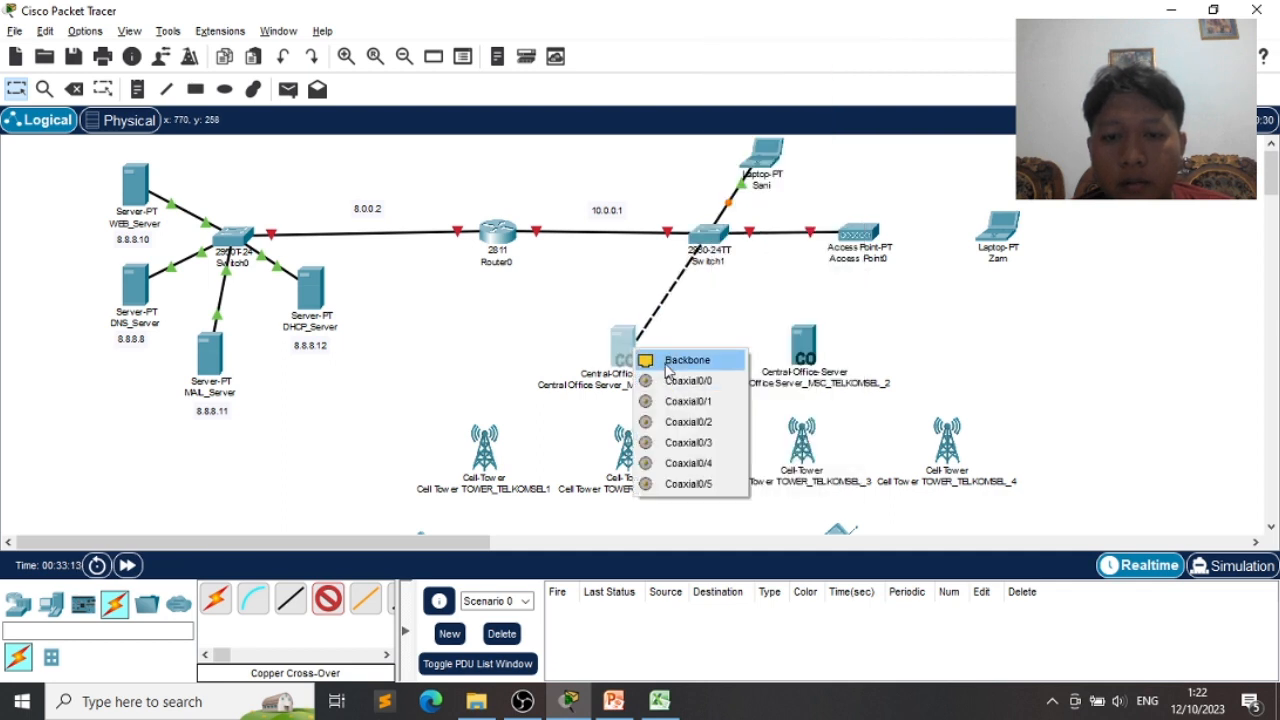
pyautogui.click(667, 362)
pyautogui.click(328, 598)
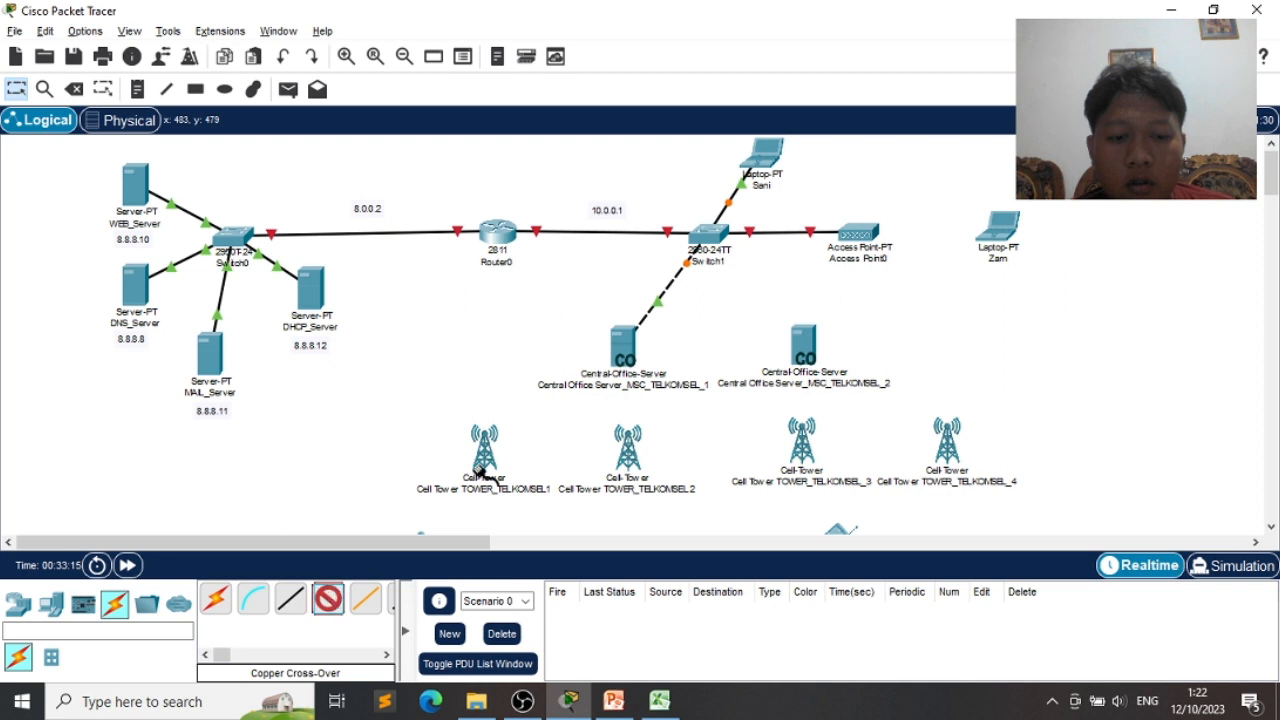
pyautogui.click(710, 226)
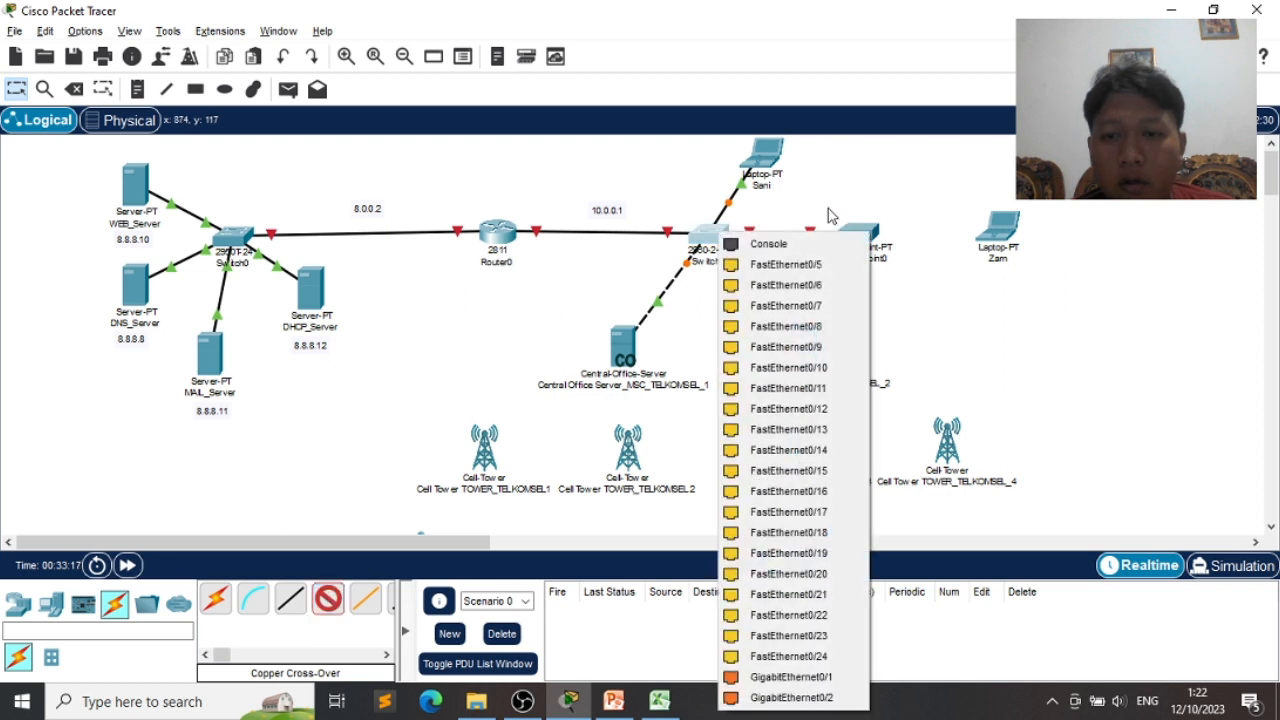
pyautogui.click(811, 265)
pyautogui.click(805, 345)
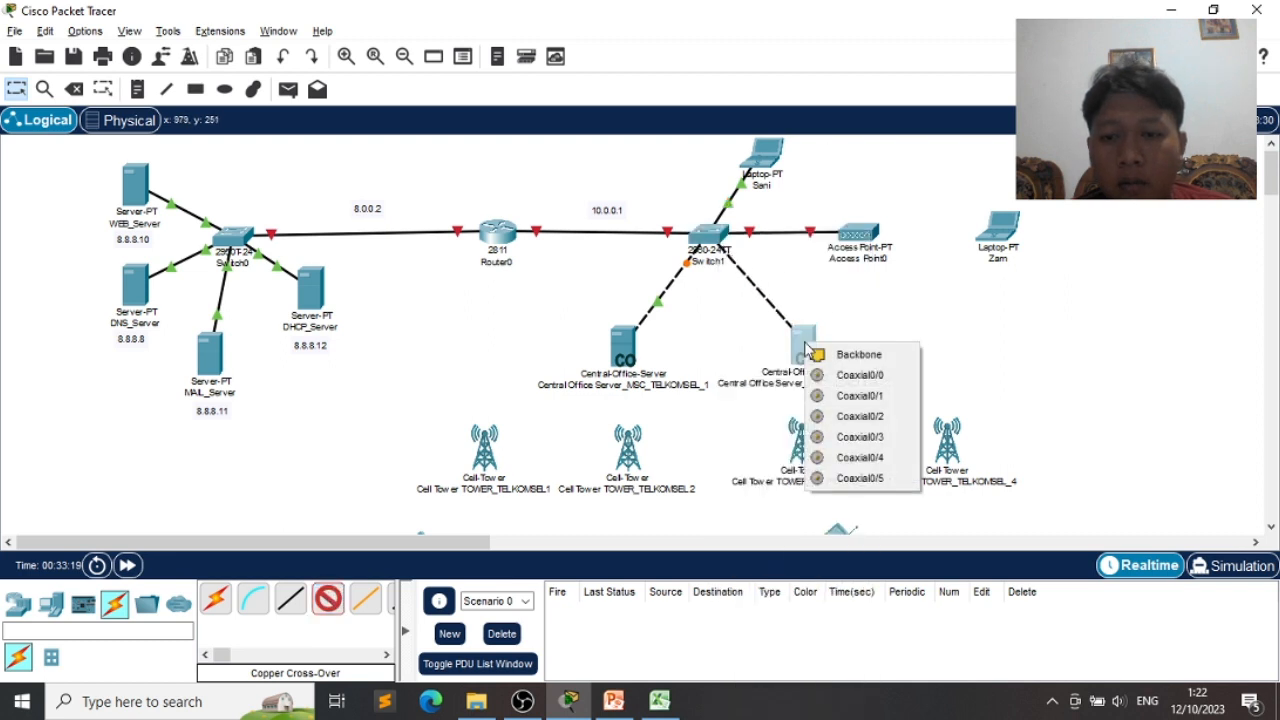
pyautogui.click(818, 354)
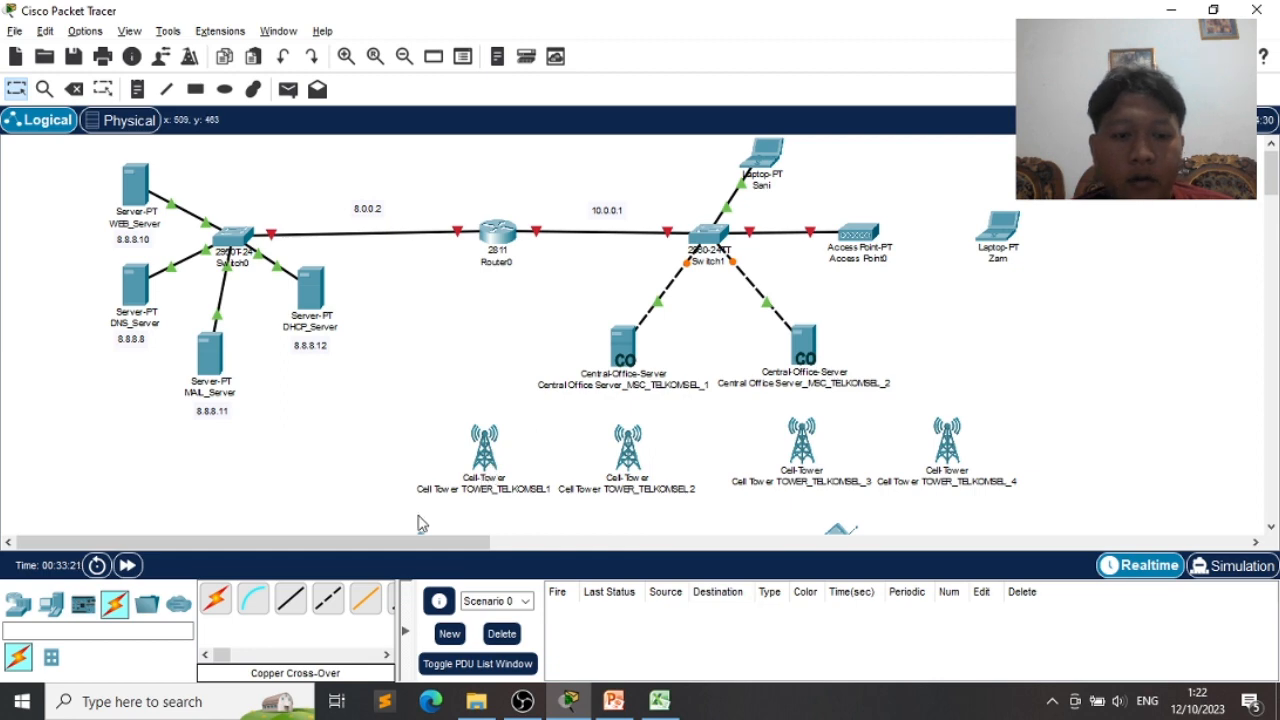
pyautogui.hotkey('alt', 'Tab')
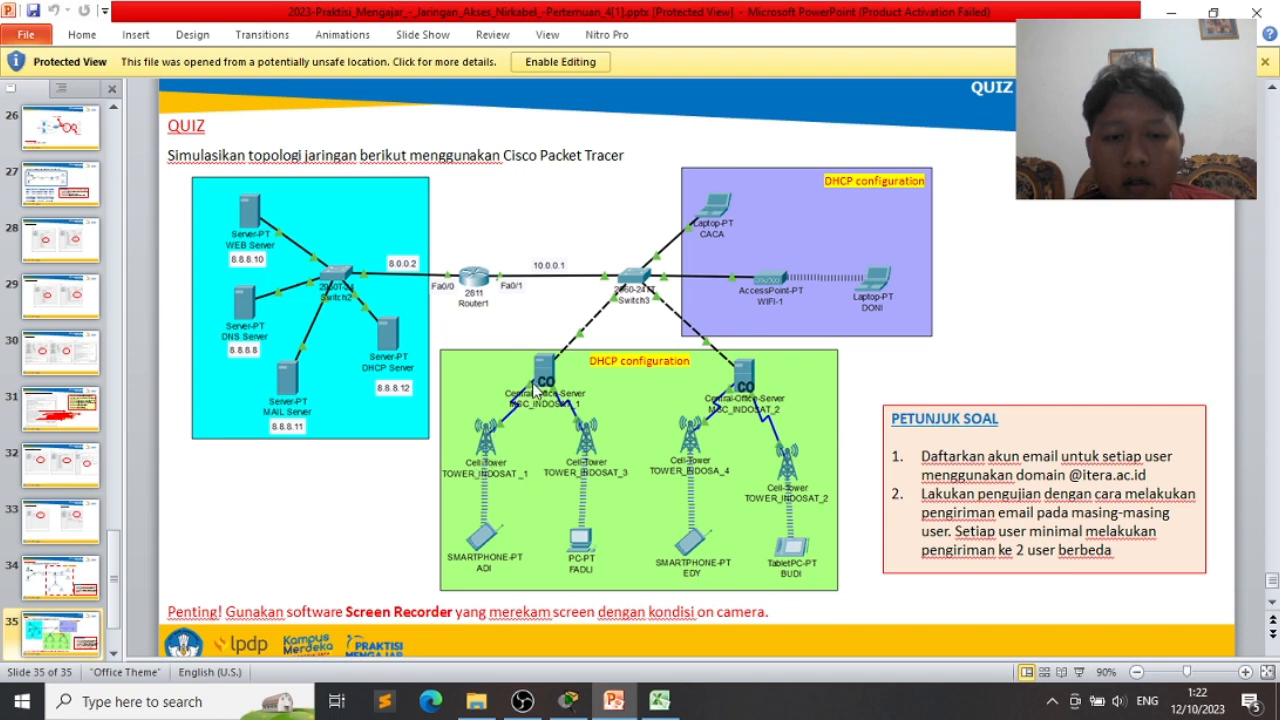
# - Return to the Packet Tracer topology after checking the quiz slide
pyautogui.hotkey('alt', 'Tab')
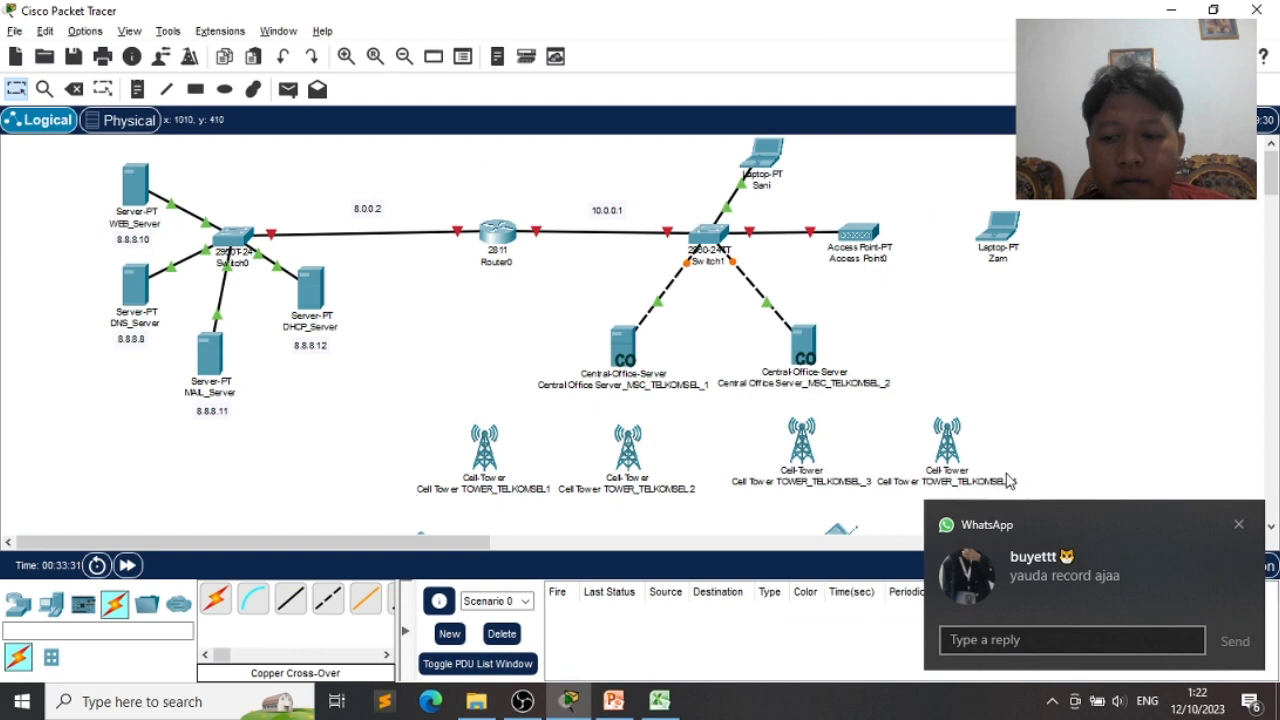
# - Coax-link the first Central Office server's Coaxial0/0 and 0/1 to cell towers 1 and 2
pyautogui.click(1238, 524)
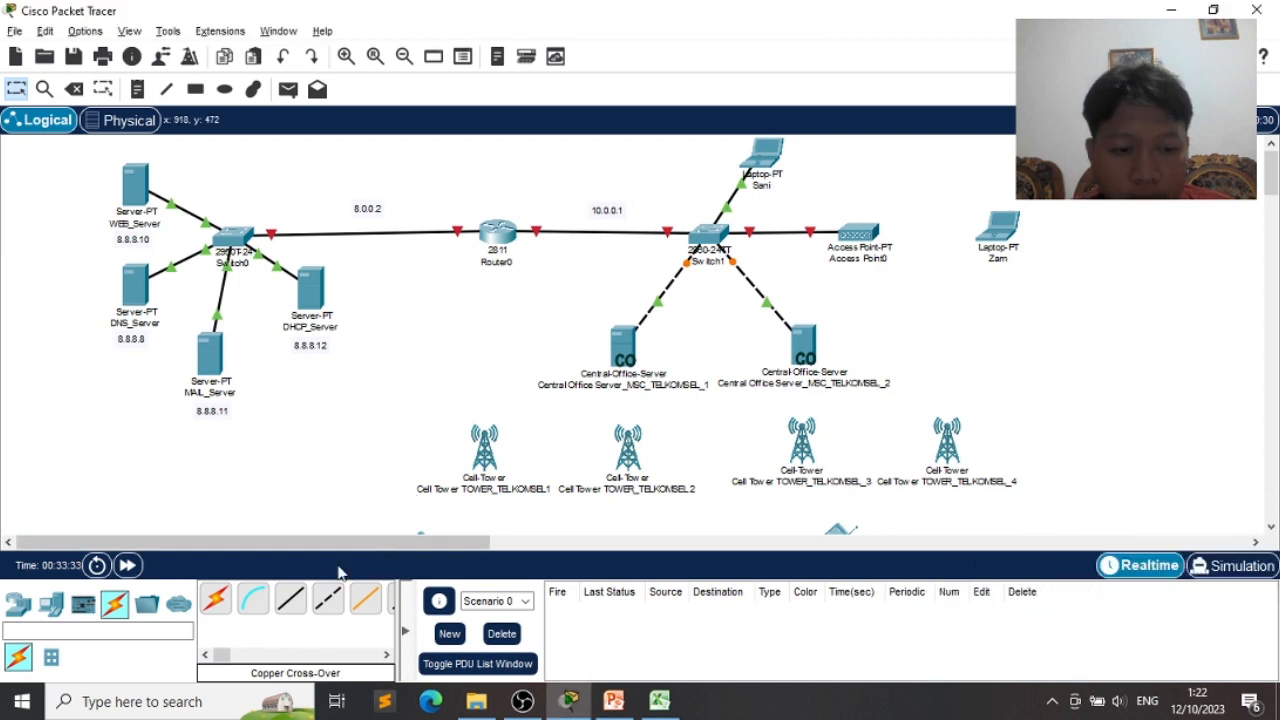
pyautogui.moveTo(219, 653); pyautogui.dragTo(224, 652)
pyautogui.click(372, 598)
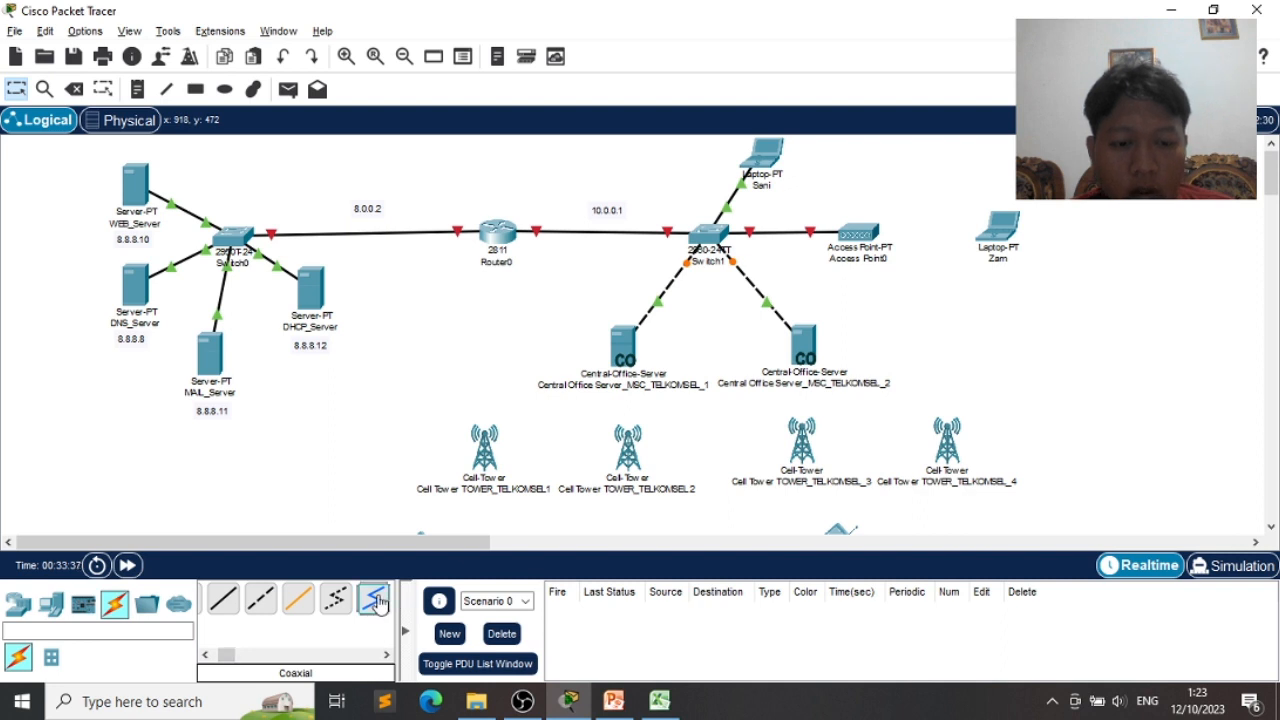
pyautogui.click(638, 345)
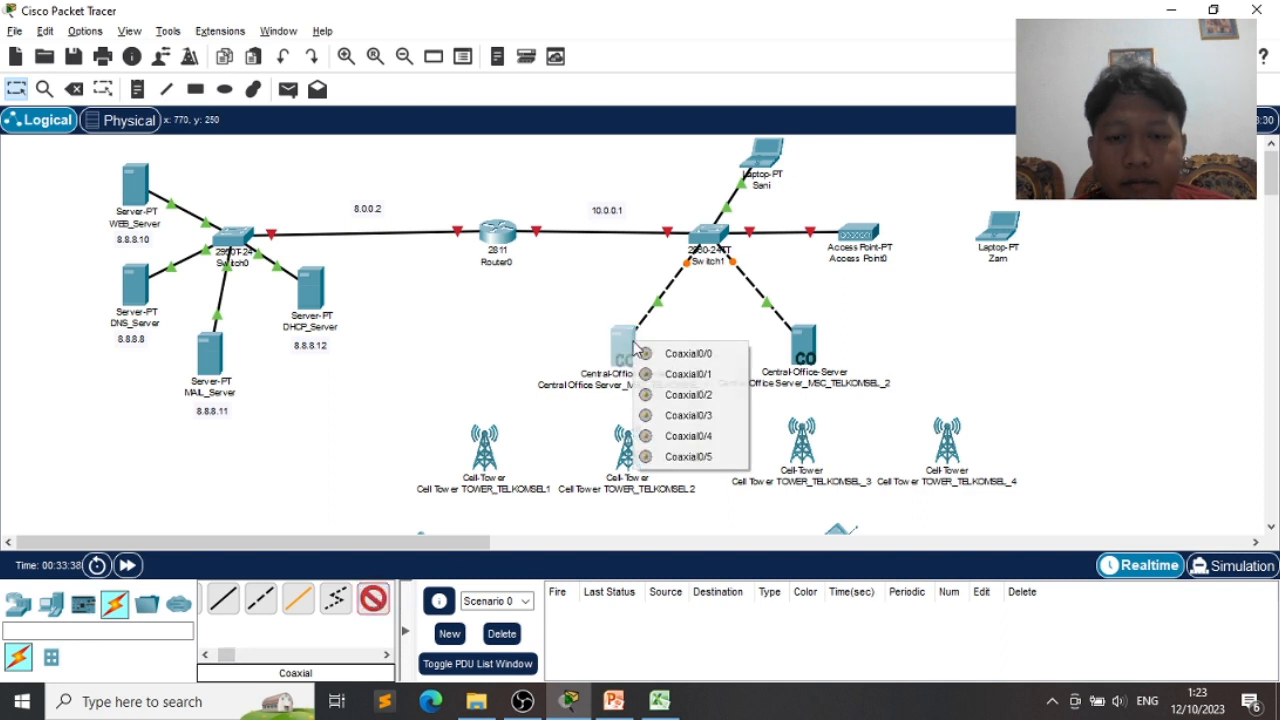
pyautogui.click(660, 355)
pyautogui.click(490, 455)
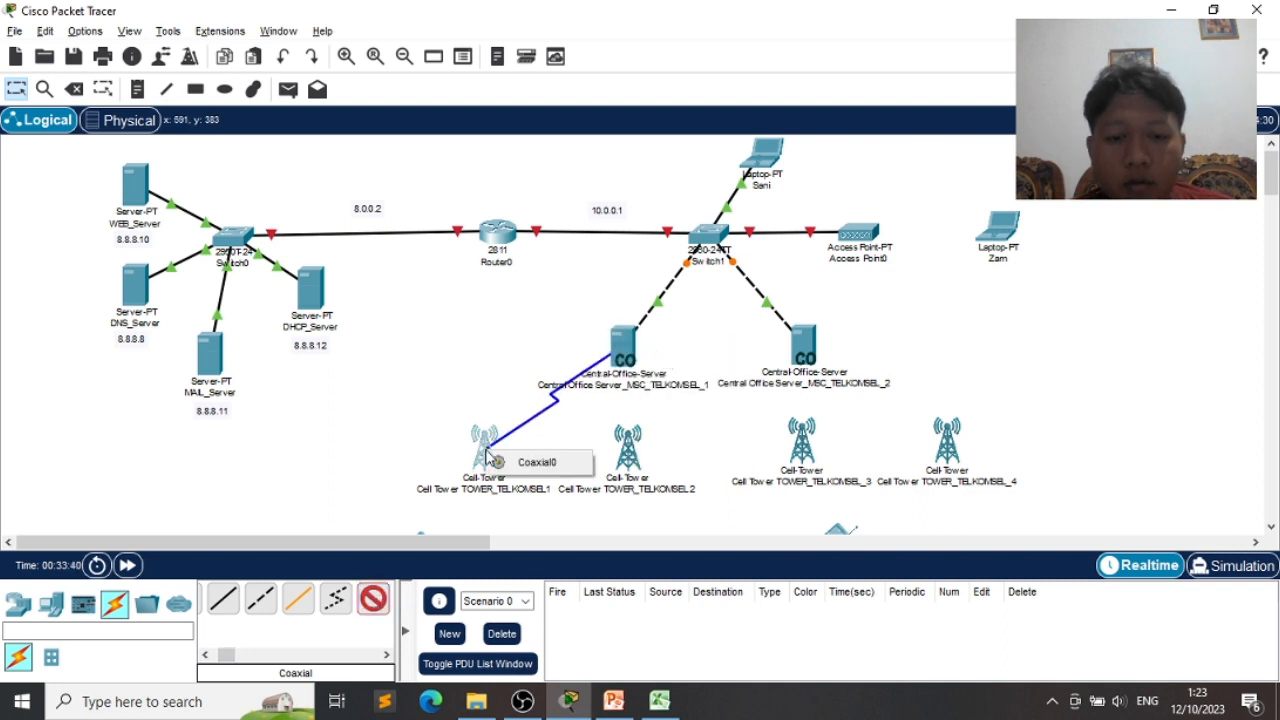
pyautogui.click(500, 465)
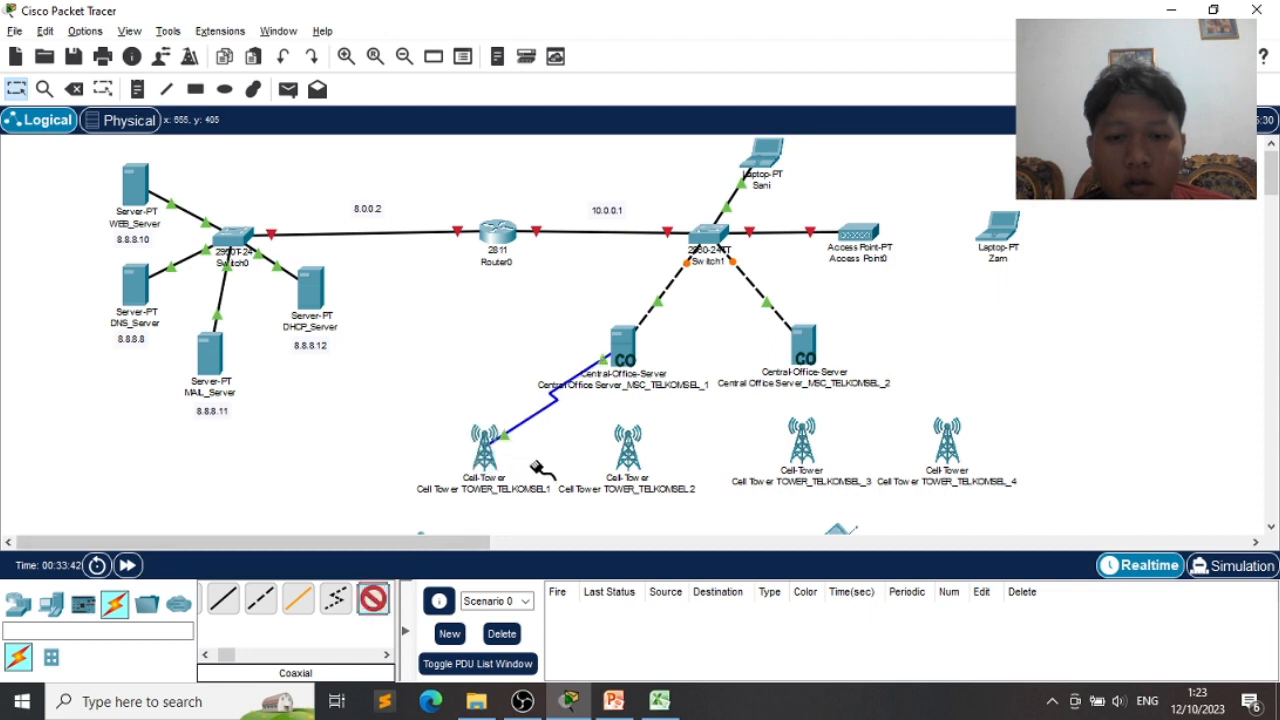
pyautogui.click(618, 355)
pyautogui.click(677, 366)
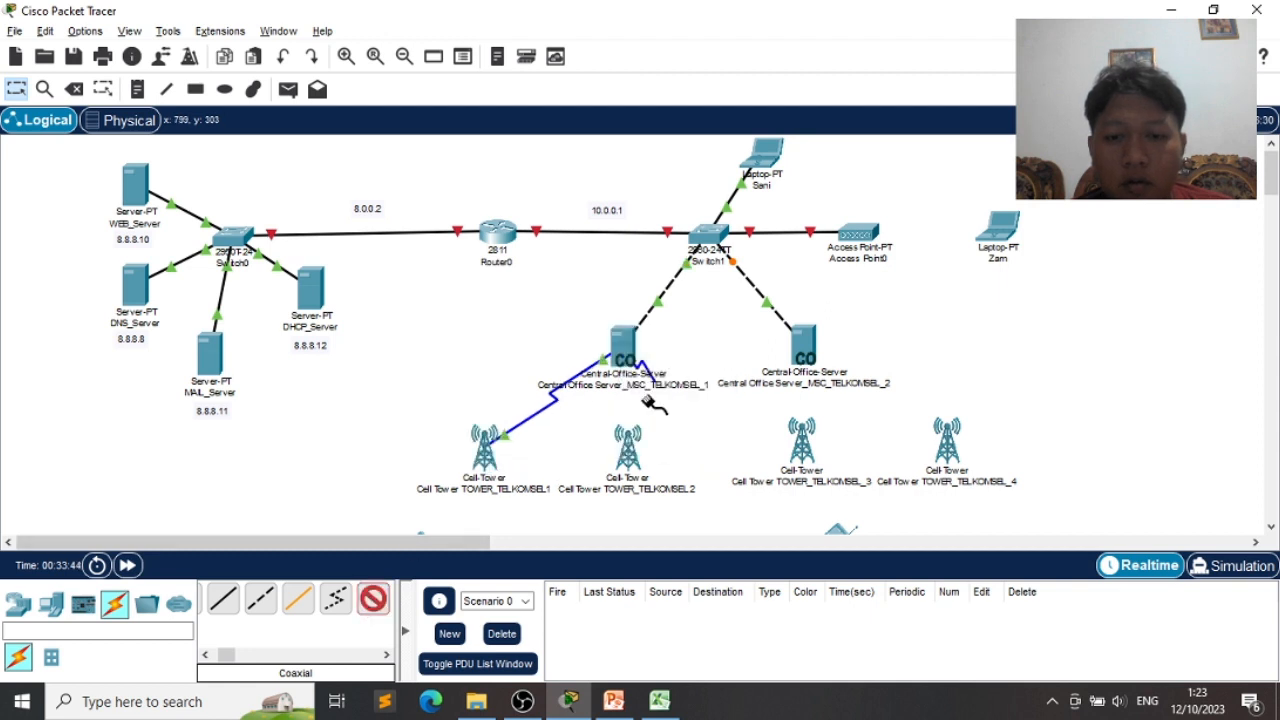
pyautogui.click(626, 465)
pyautogui.click(672, 480)
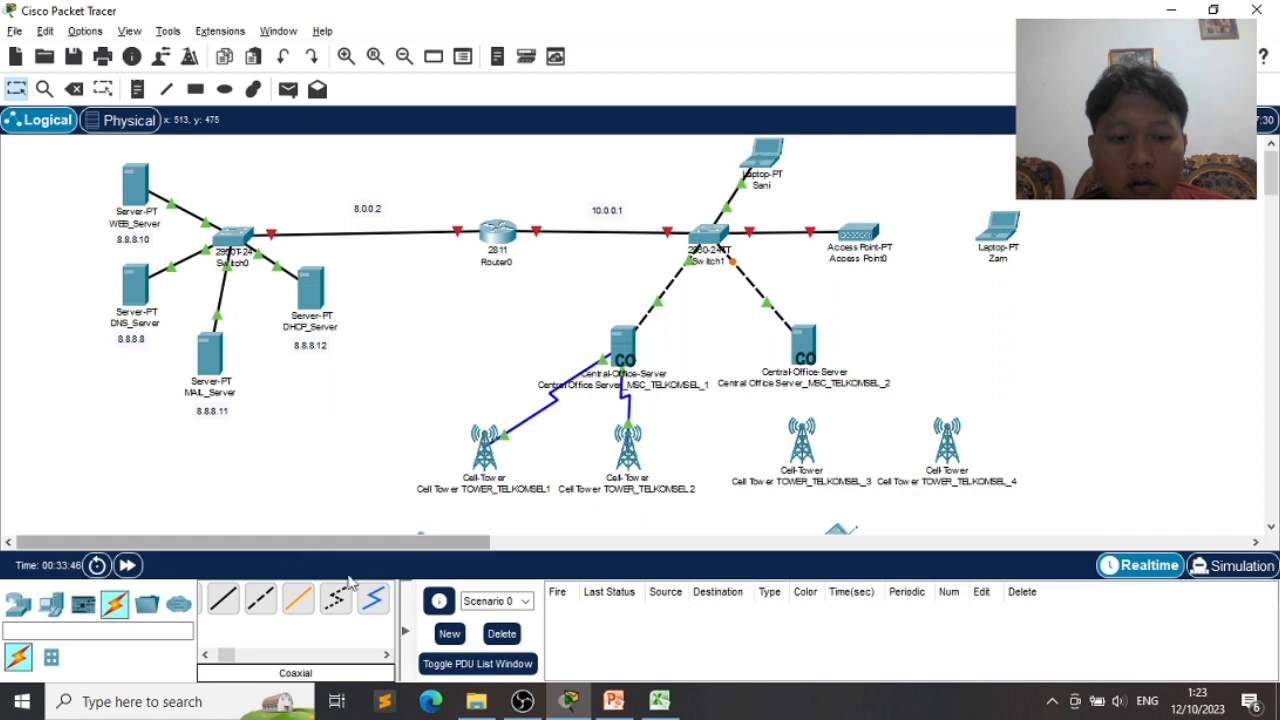
# - Coax-link the second Central Office server to cell towers 3 and 4
pyautogui.click(378, 597)
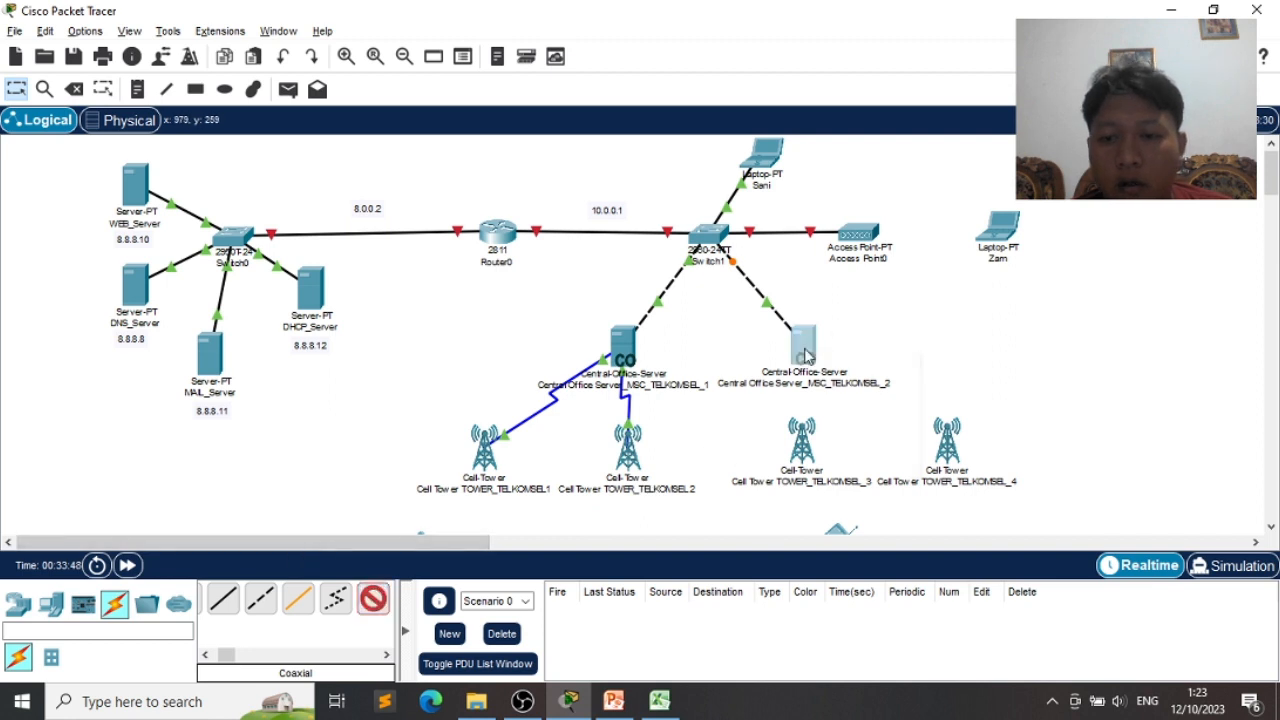
pyautogui.click(806, 352)
pyautogui.click(822, 366)
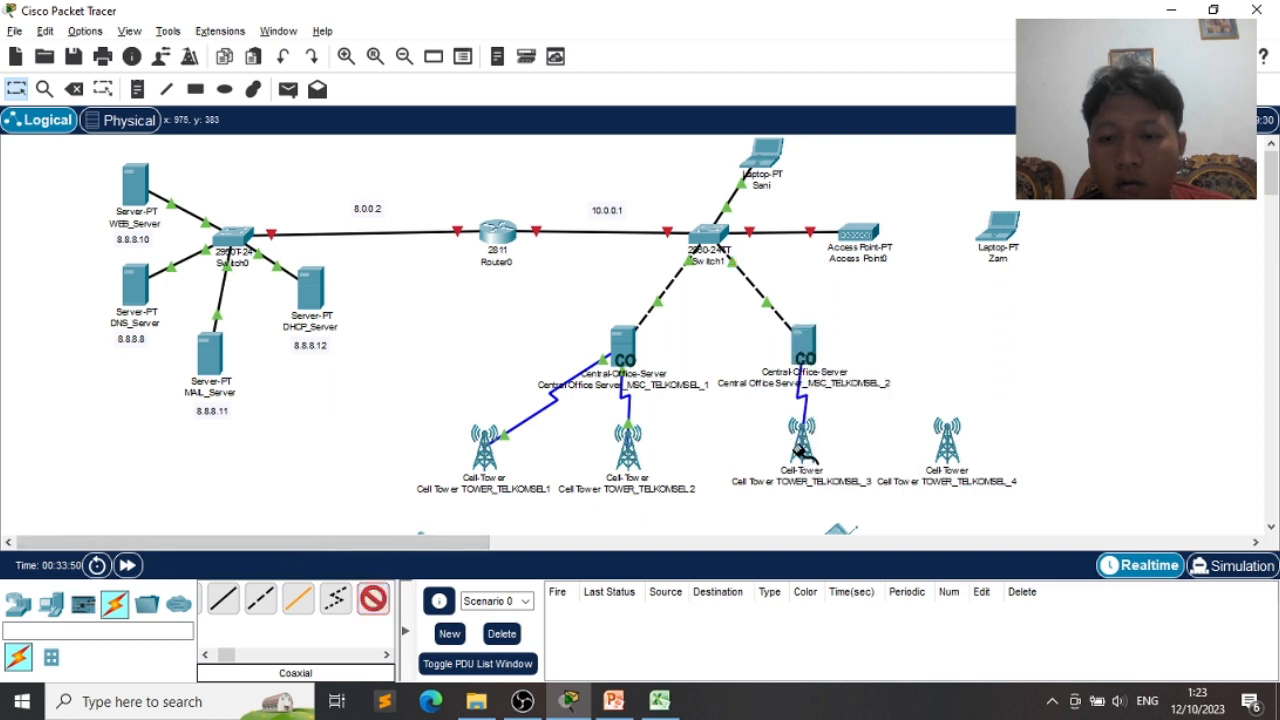
pyautogui.click(801, 455)
pyautogui.click(845, 462)
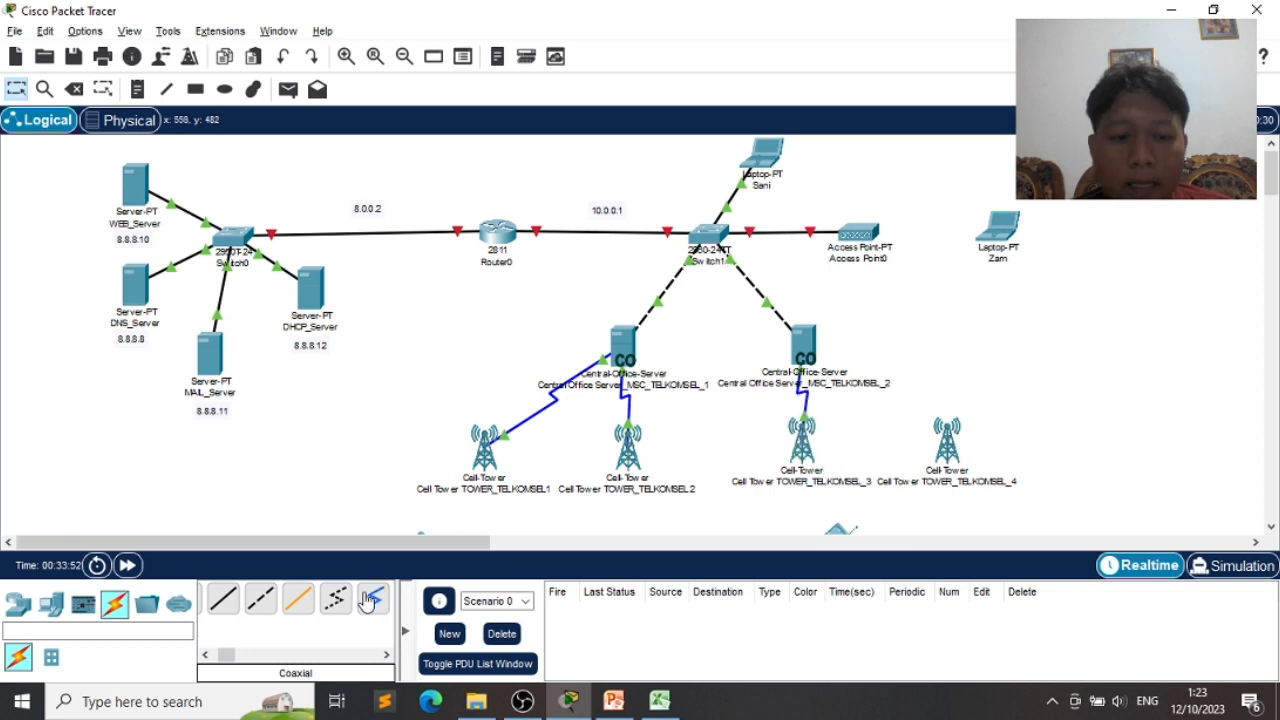
pyautogui.click(812, 348)
pyautogui.click(848, 360)
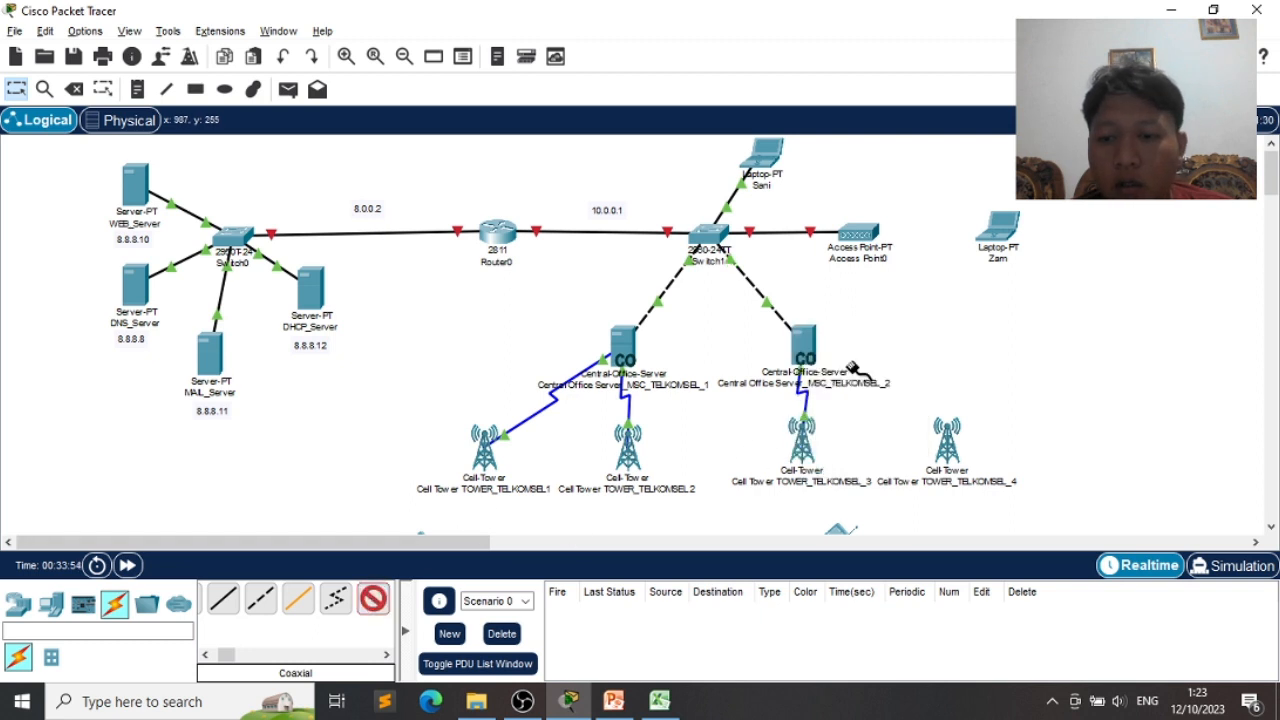
pyautogui.click(948, 452)
pyautogui.click(1000, 457)
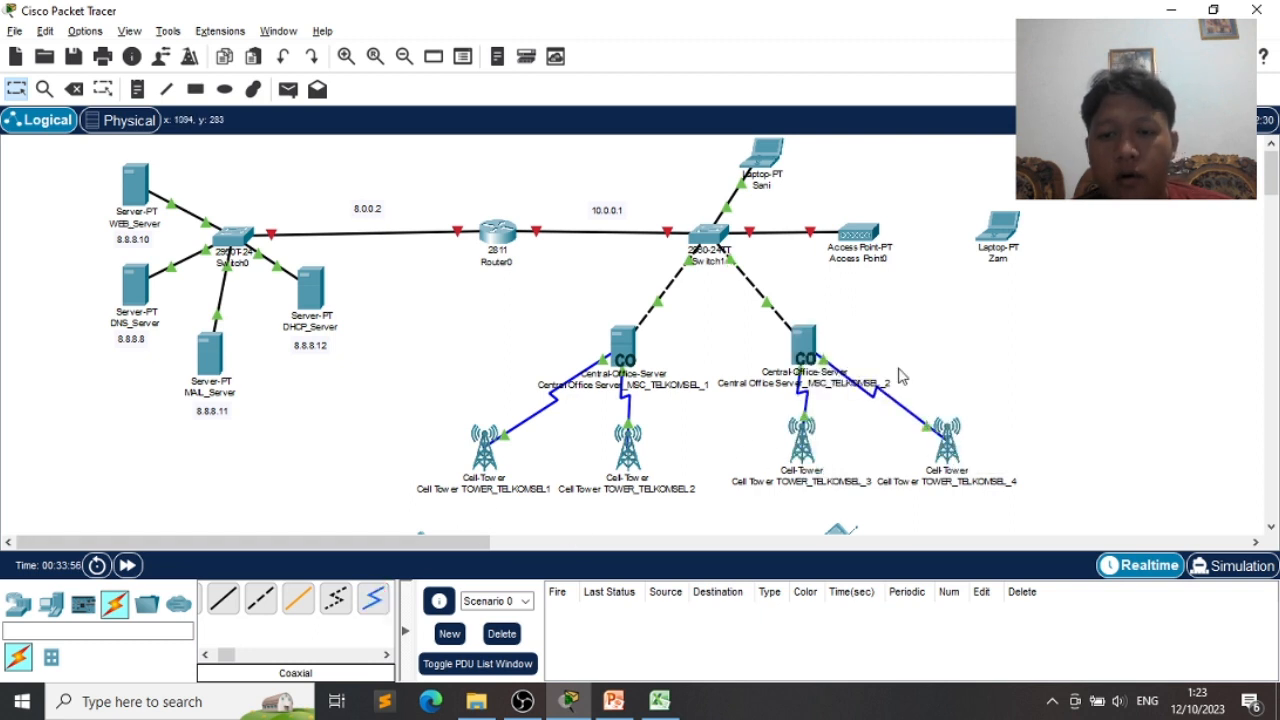
pyautogui.scroll(-1, 898, 376)
pyautogui.scroll(1, 898, 376)
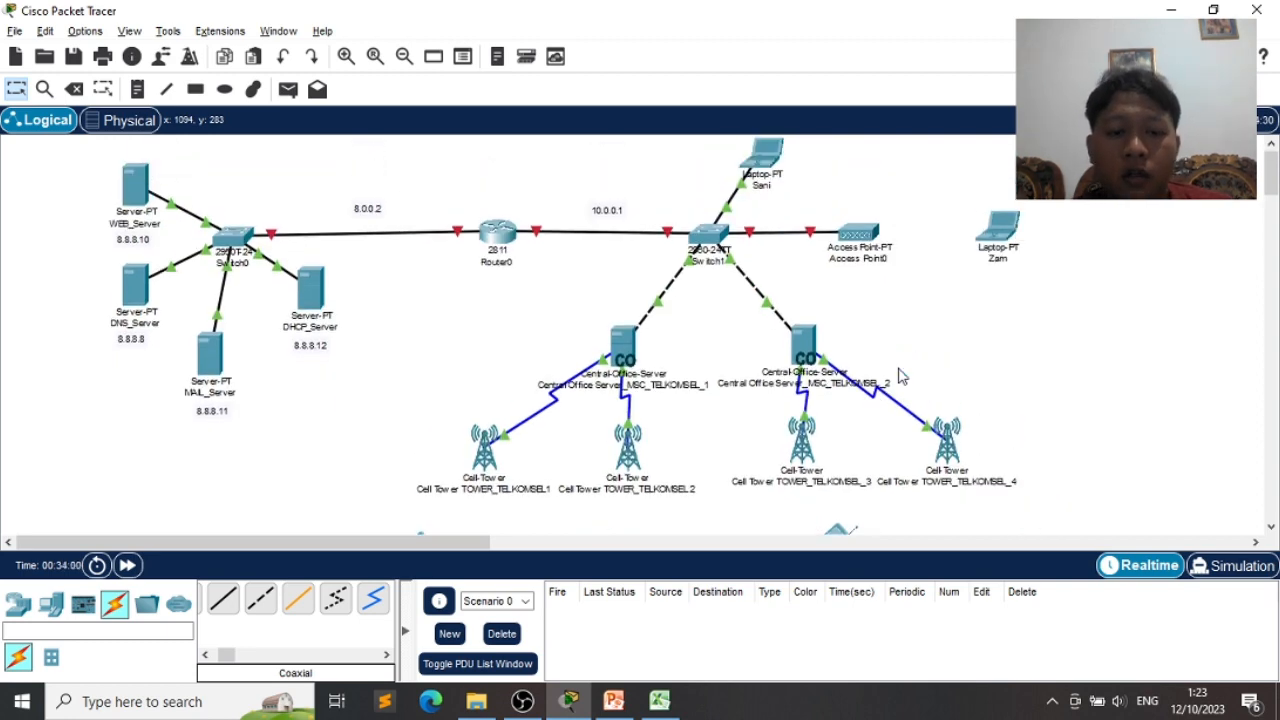
pyautogui.hotkey('alt', 'Tab')
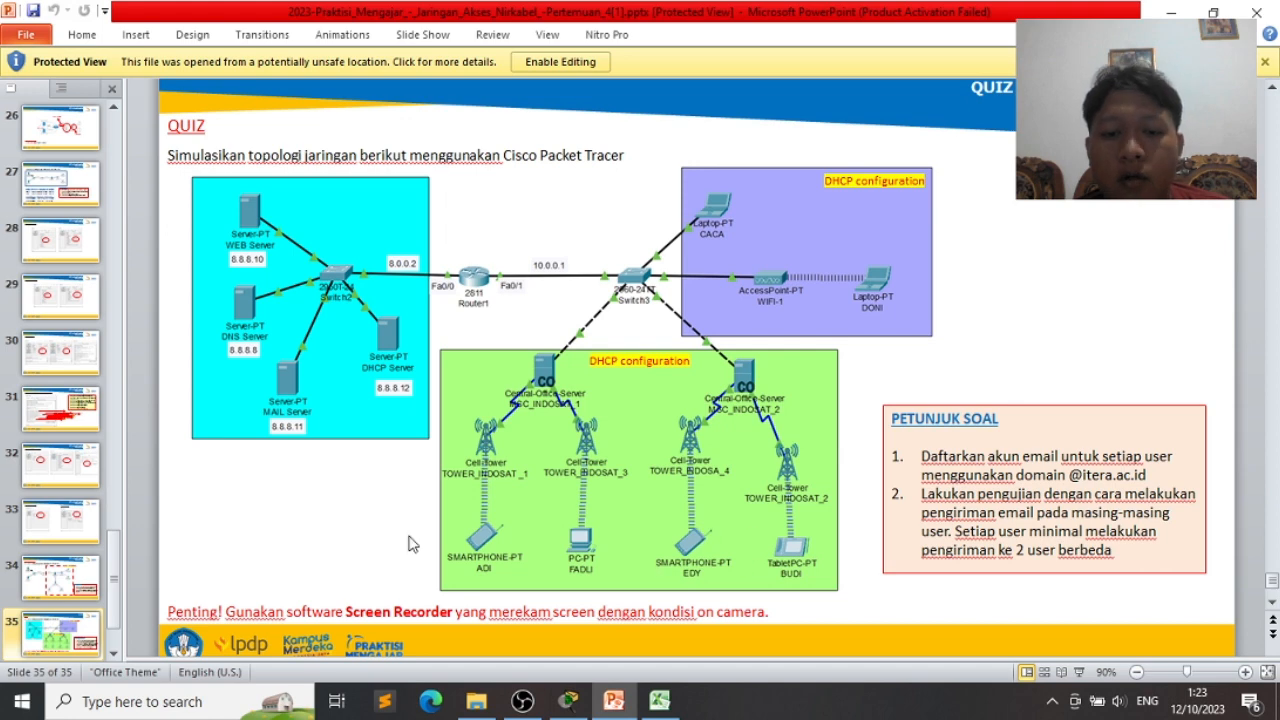
pyautogui.hotkey('alt', 'Tab')
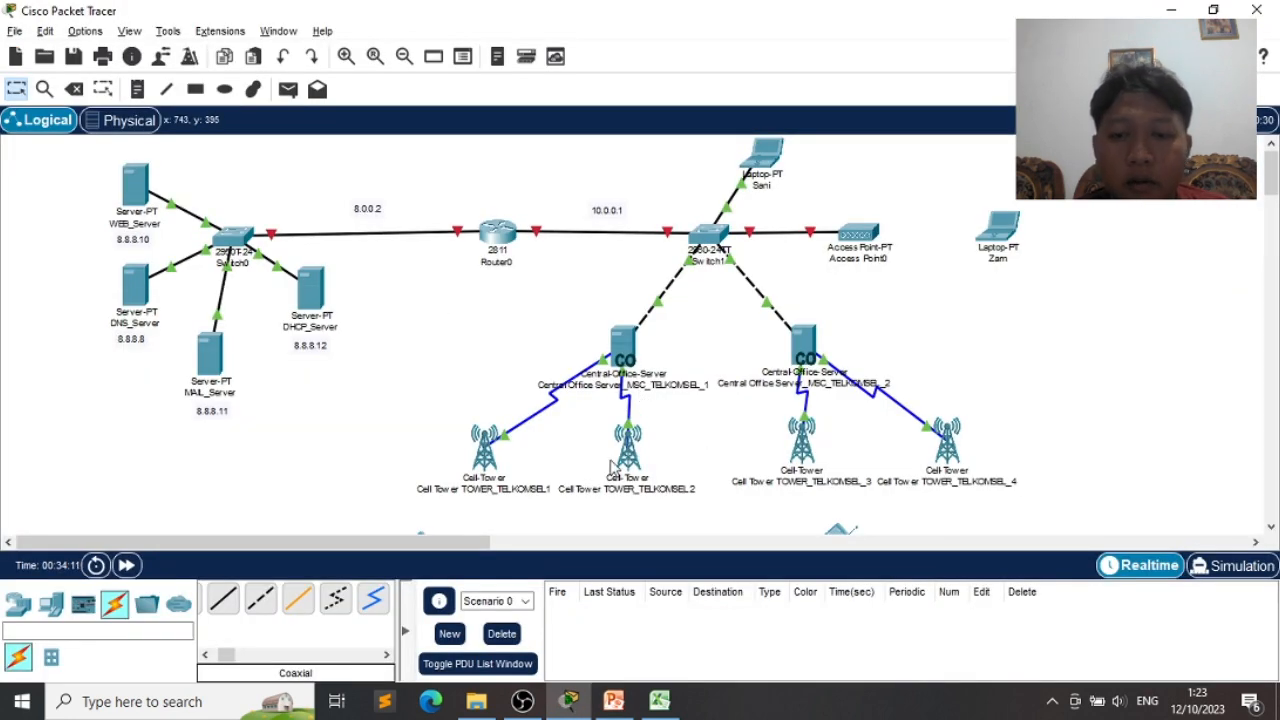
pyautogui.scroll(-3, 612, 466)
pyautogui.scroll(1, 612, 466)
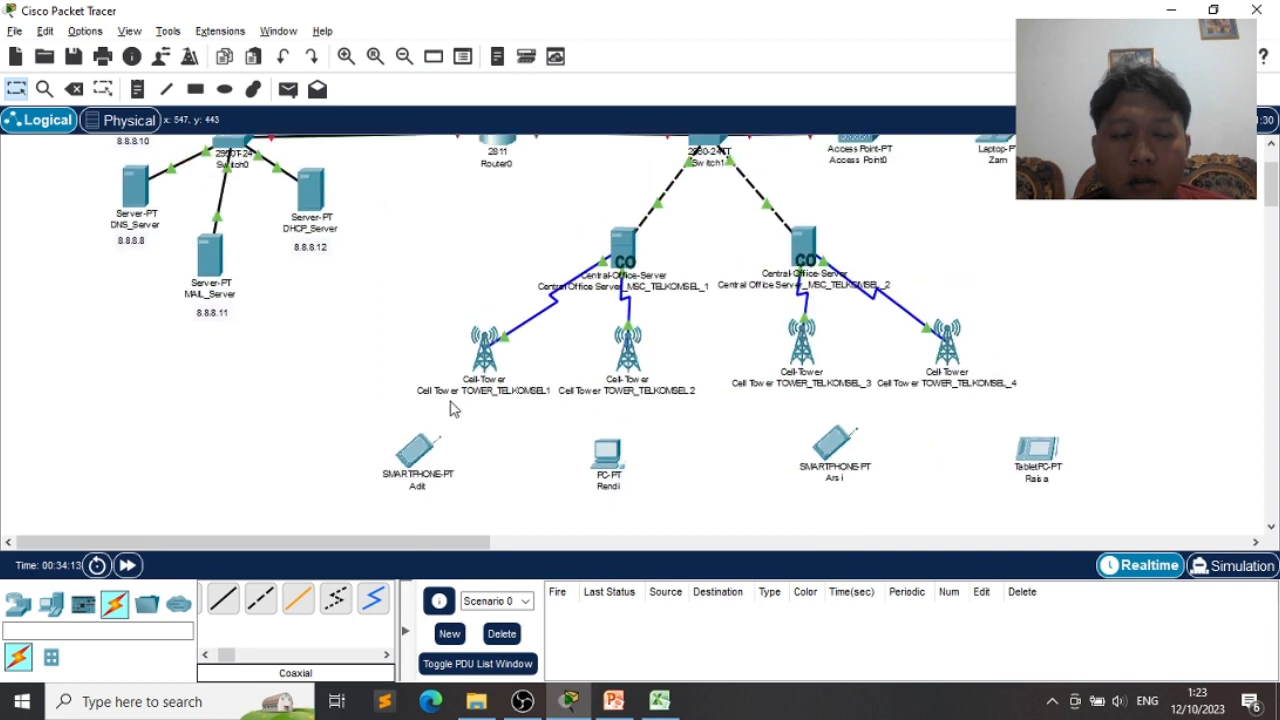
pyautogui.scroll(3, 500, 402)
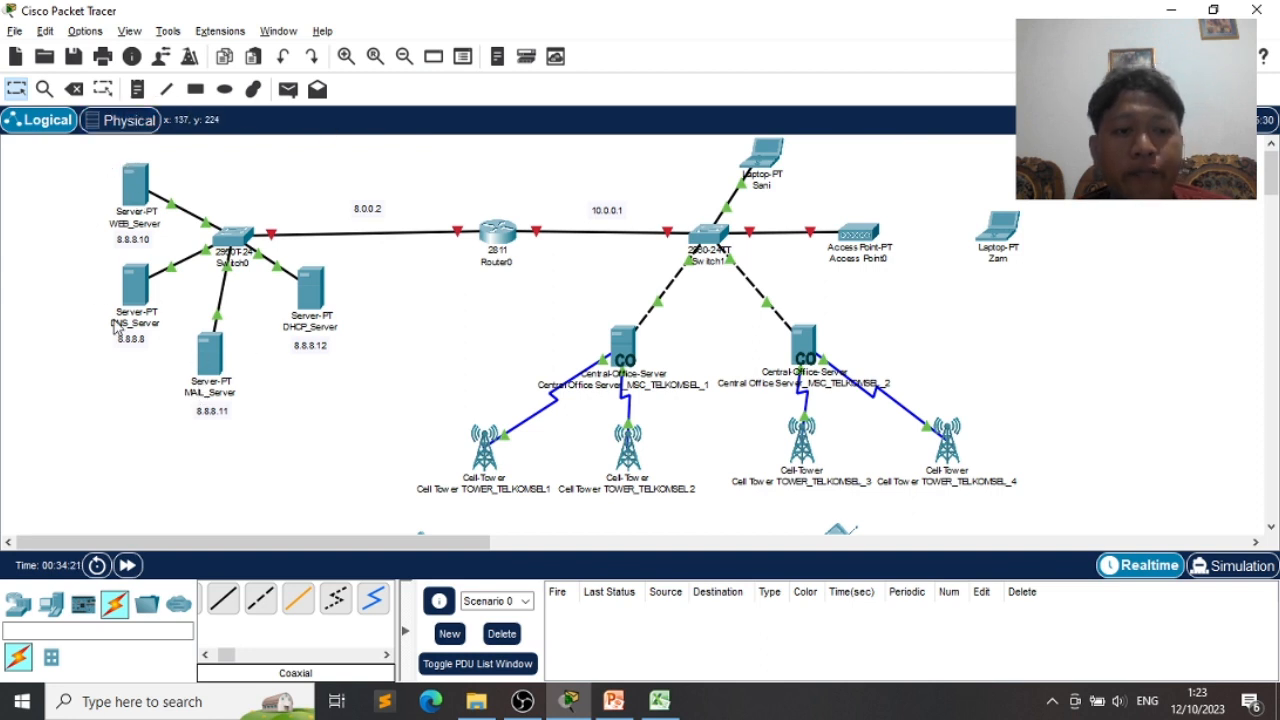
pyautogui.moveTo(131, 310)
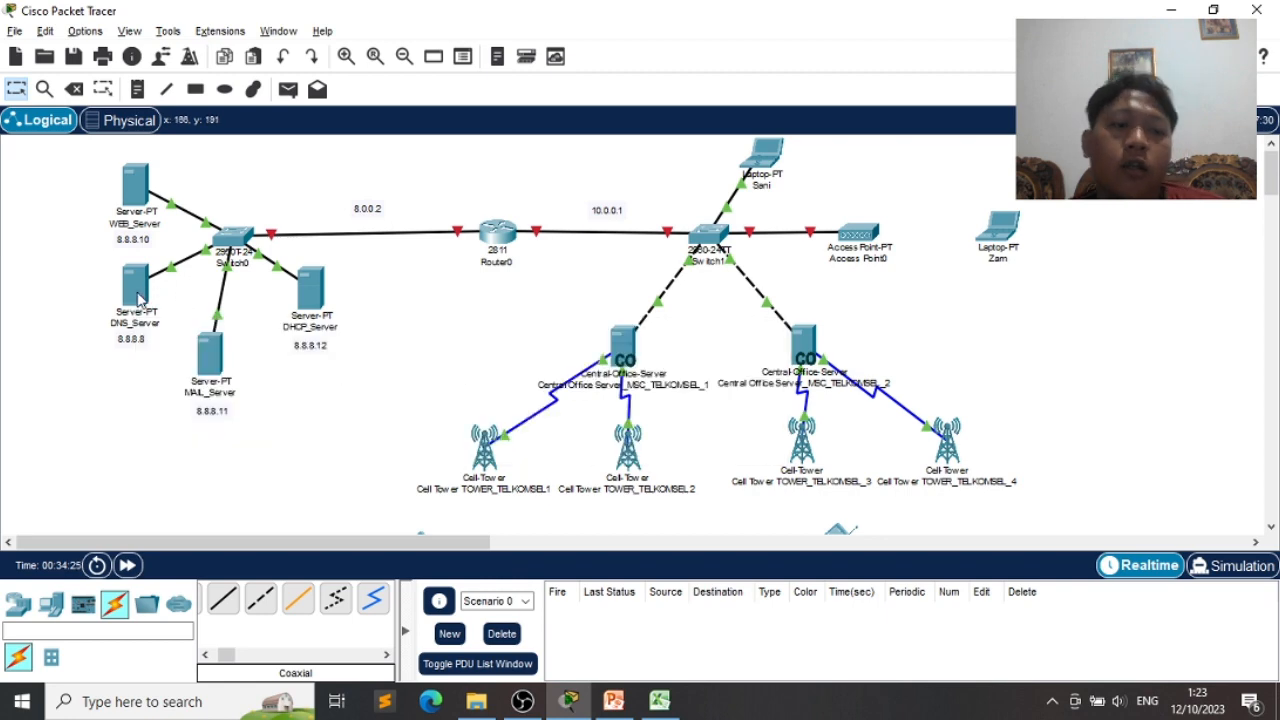
# - Set DNS_Server's default gateway to 8.0.0.2 and DNS server to 8.8.8.8
pyautogui.click(137, 292)
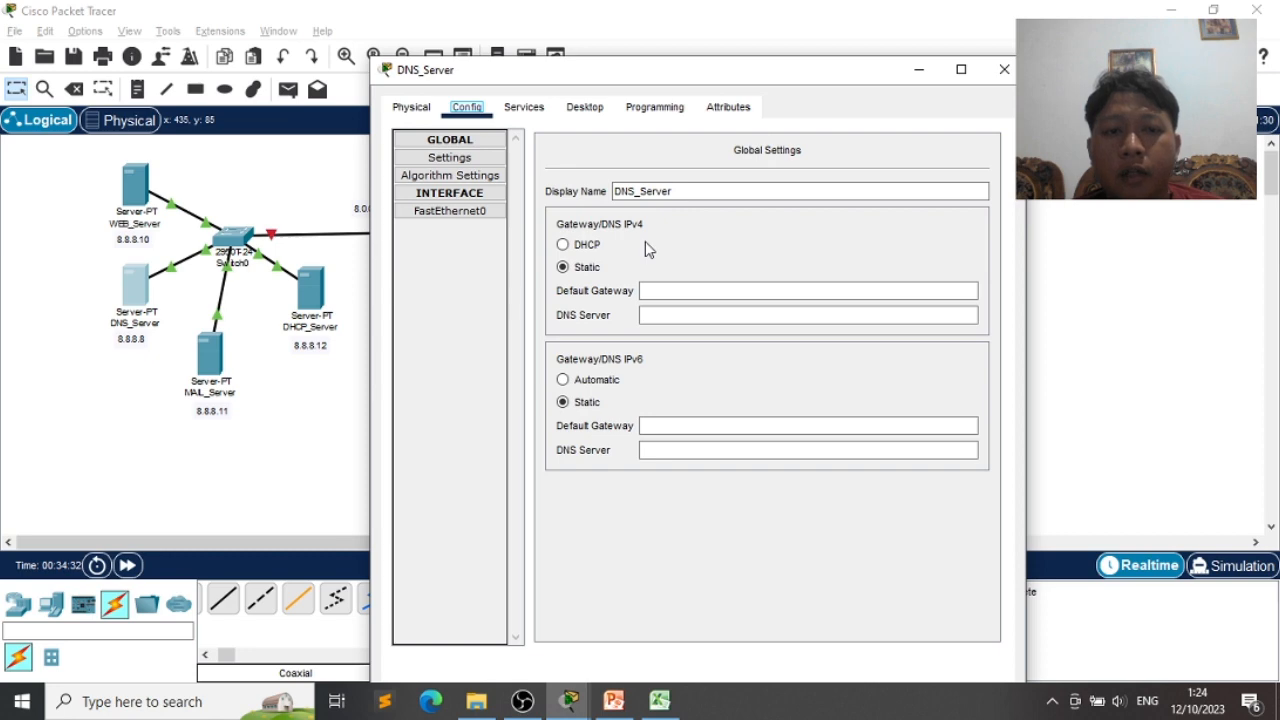
pyautogui.click(667, 291)
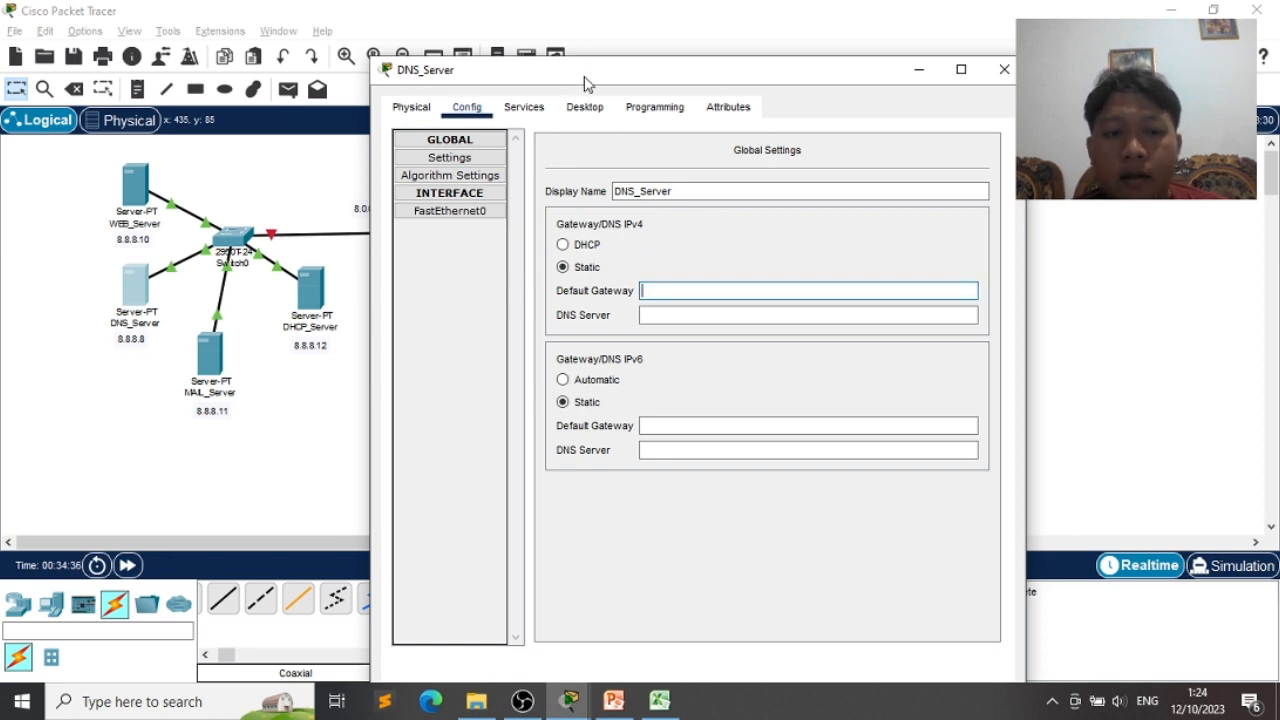
pyautogui.moveTo(586, 72); pyautogui.dragTo(766, 65)
pyautogui.click(845, 271)
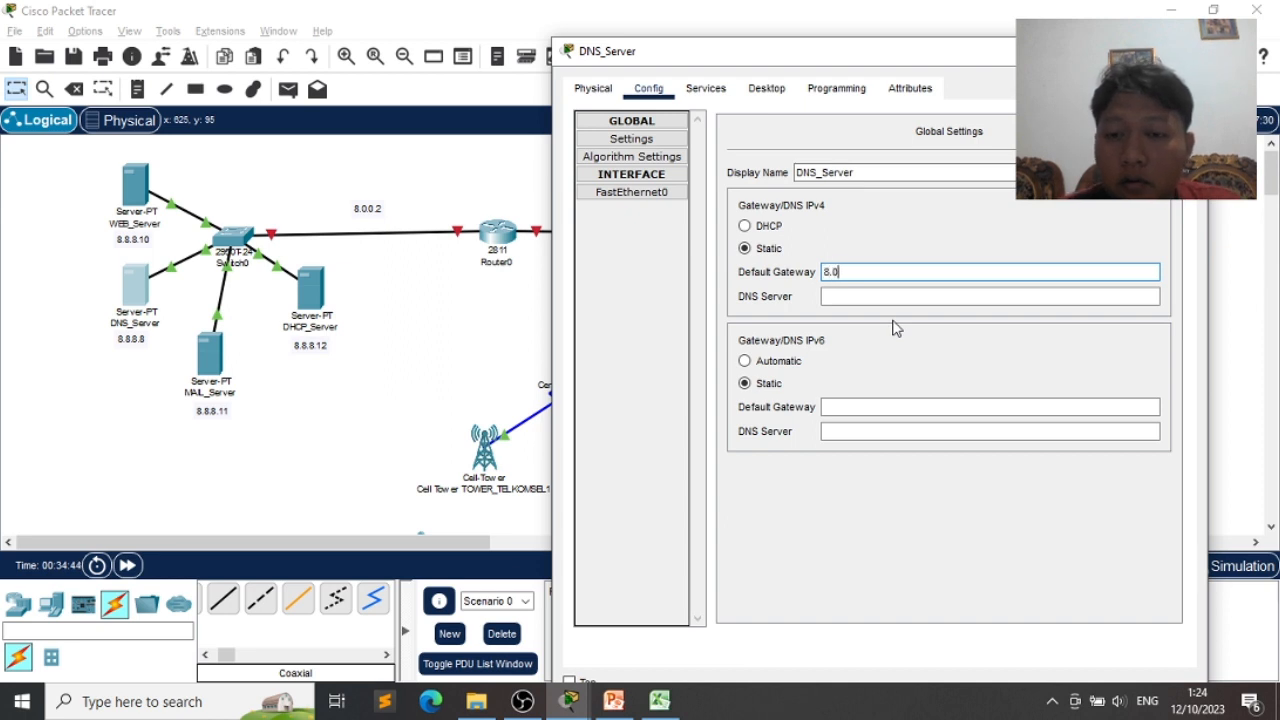
pyautogui.press('capslock')
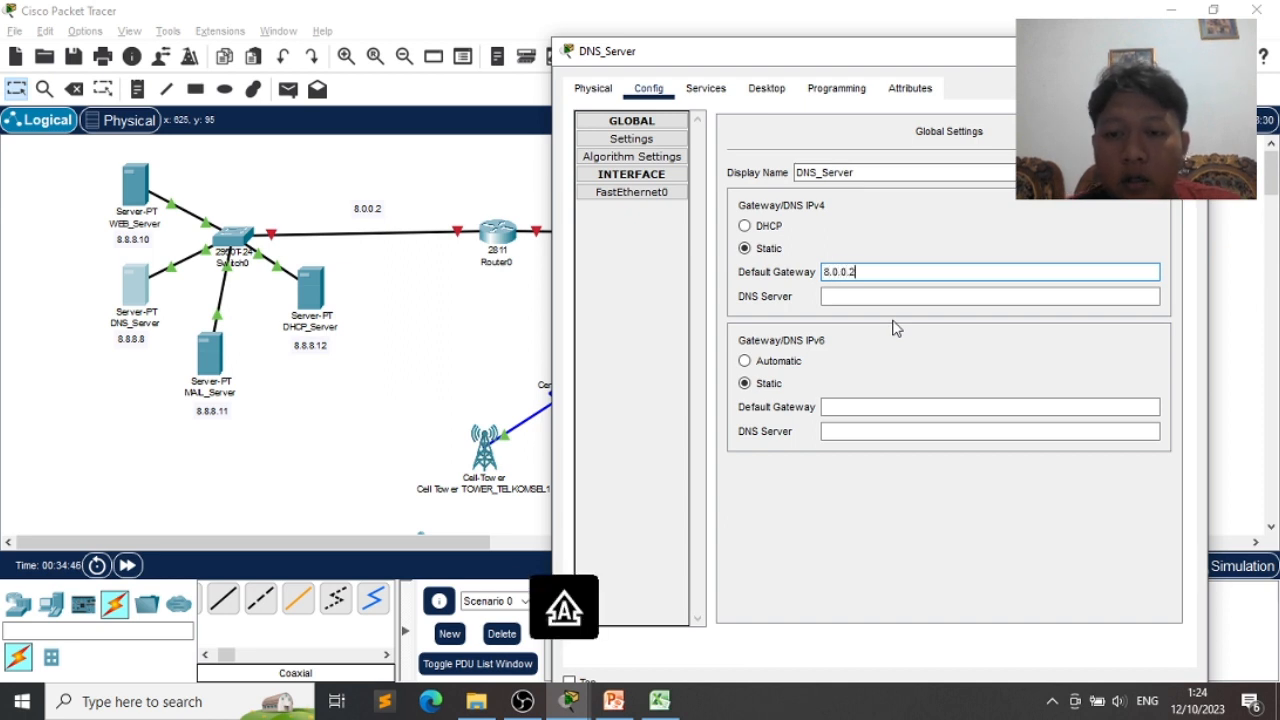
pyautogui.press('Tab')
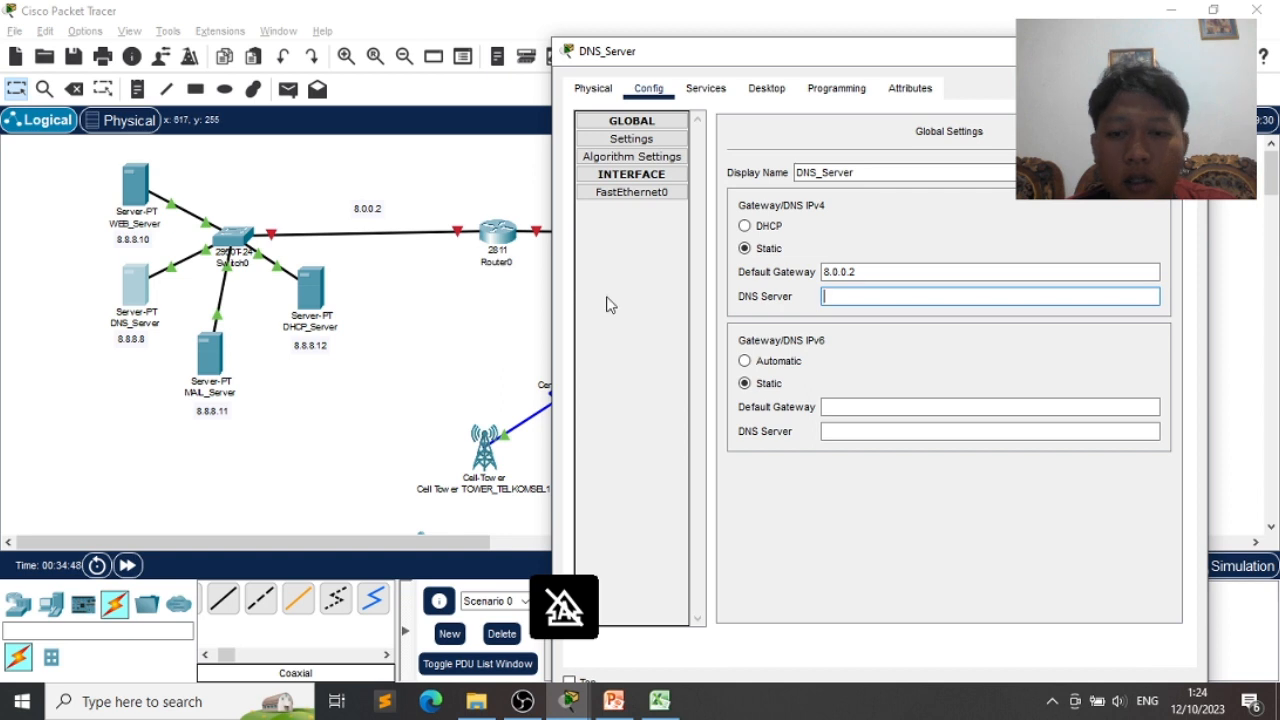
pyautogui.write('8.8.8.8')
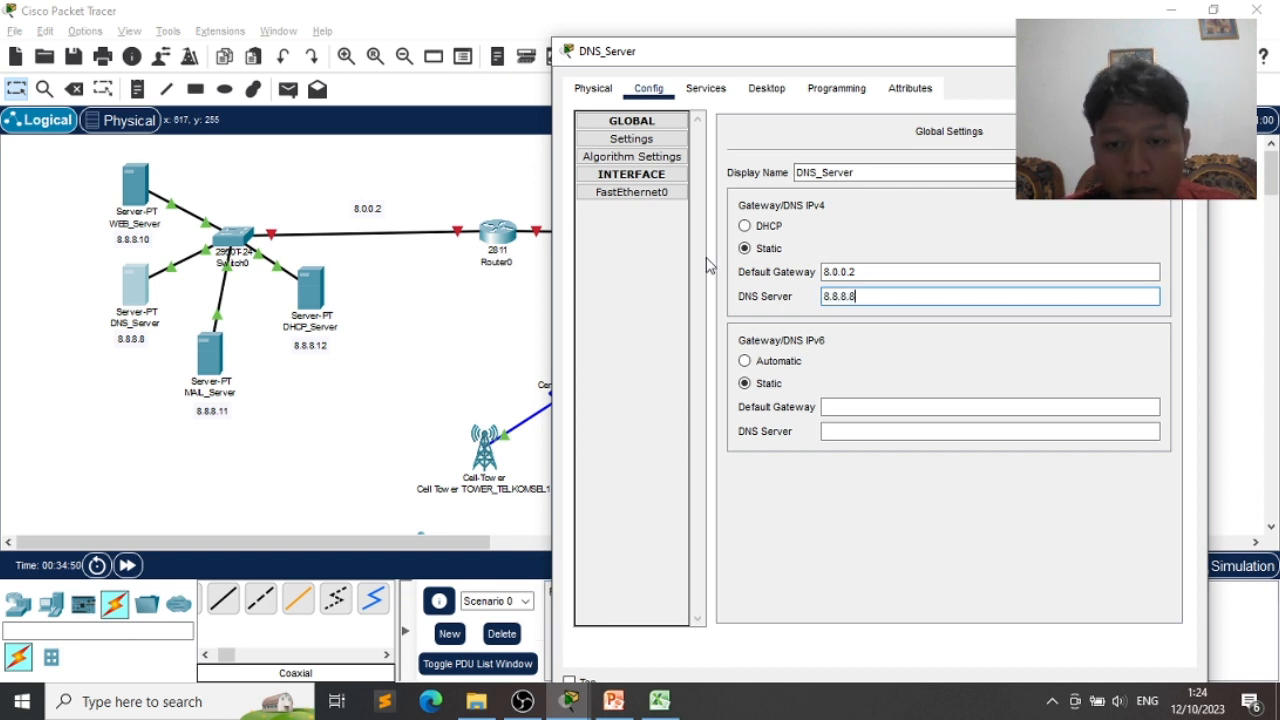
# - Give DNS_Server's FastEthernet0 IPv4 8.8.8.8 with mask 255.0.0.0
pyautogui.click(660, 199)
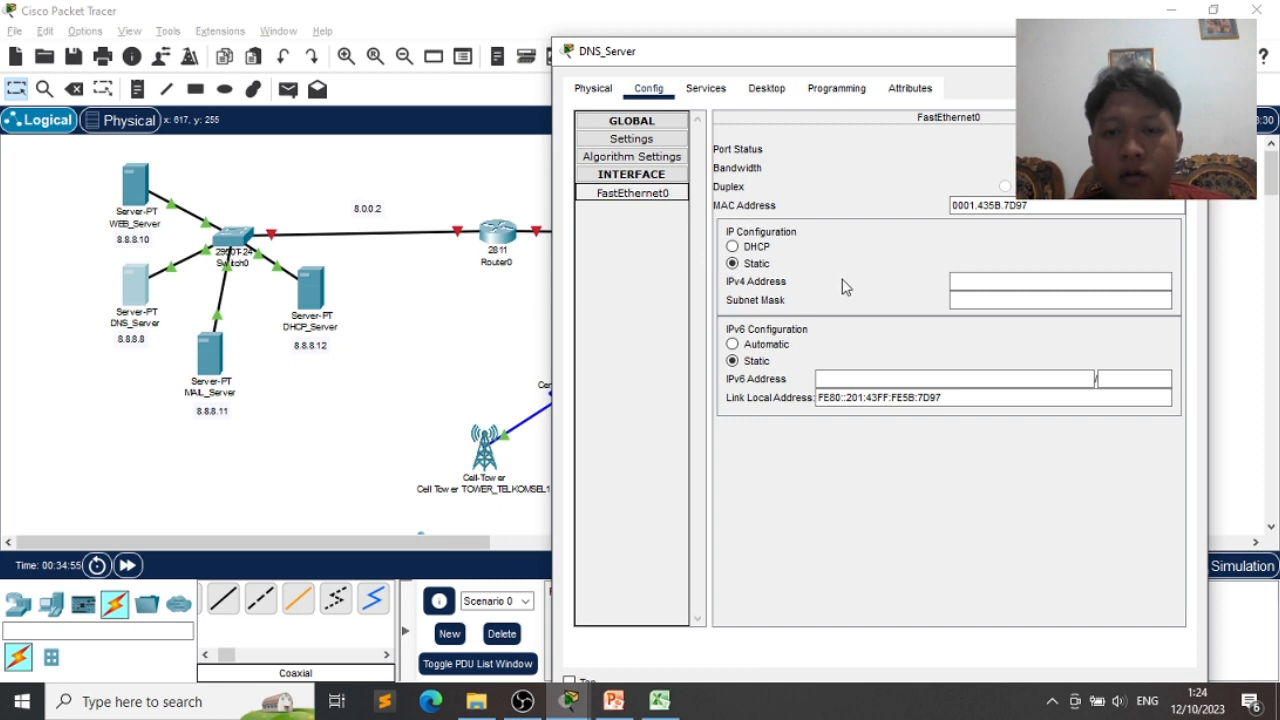
pyautogui.click(976, 283)
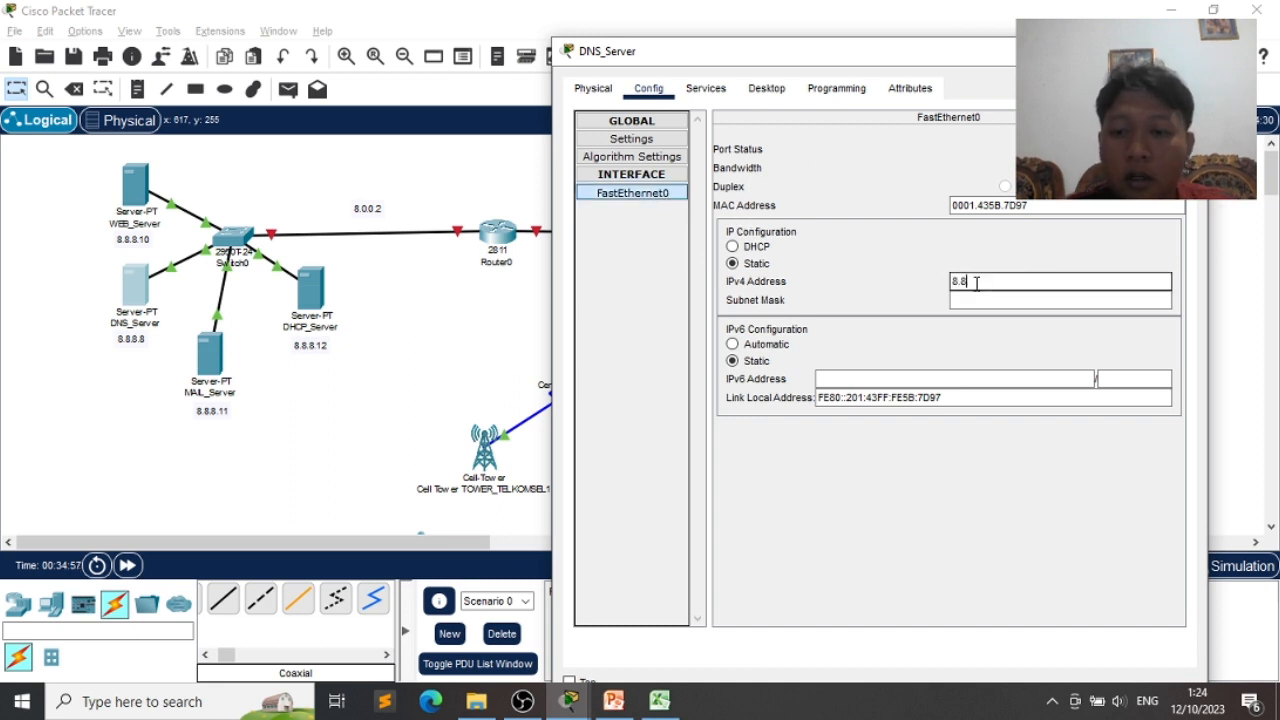
pyautogui.press('Tab')
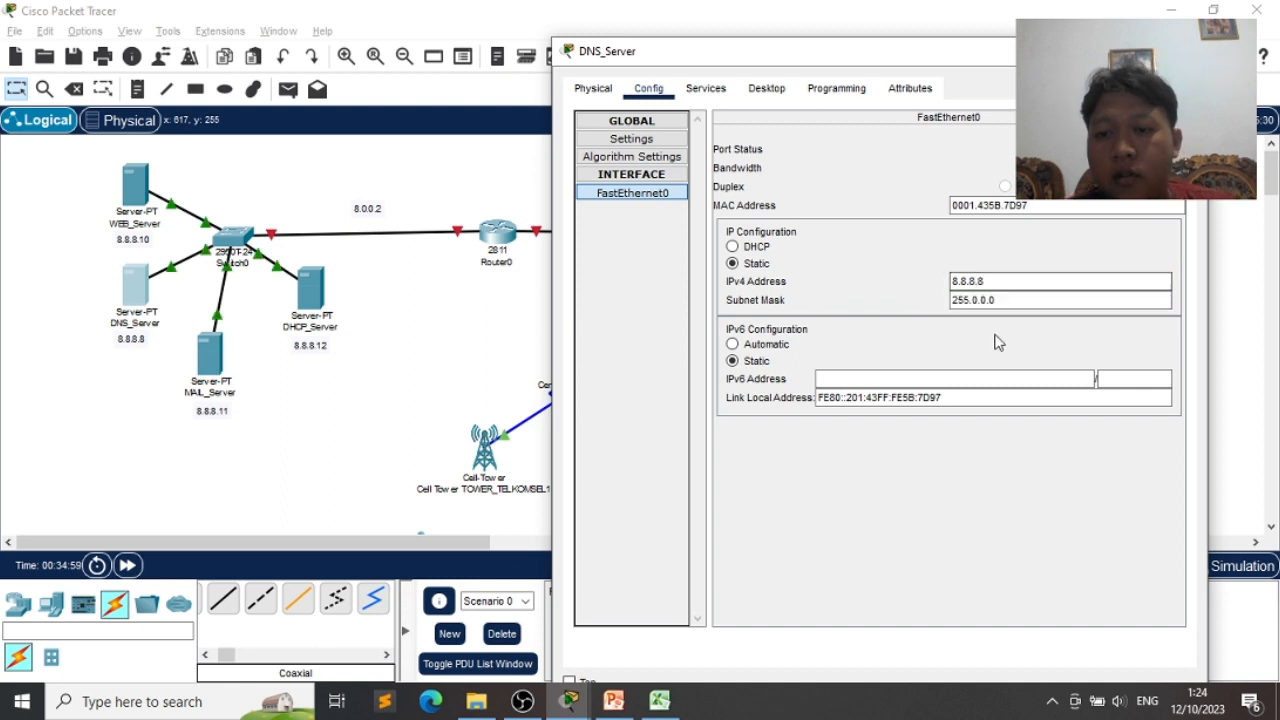
pyautogui.click(668, 92)
pyautogui.click(705, 90)
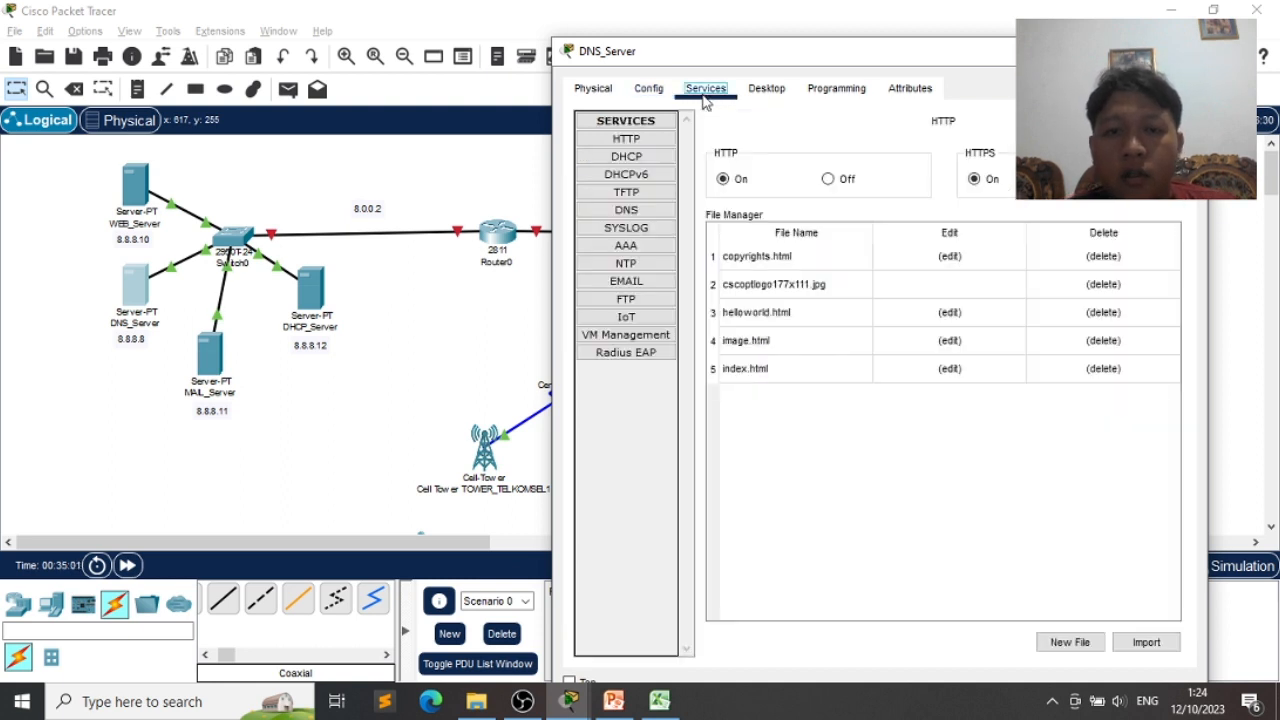
pyautogui.click(626, 210)
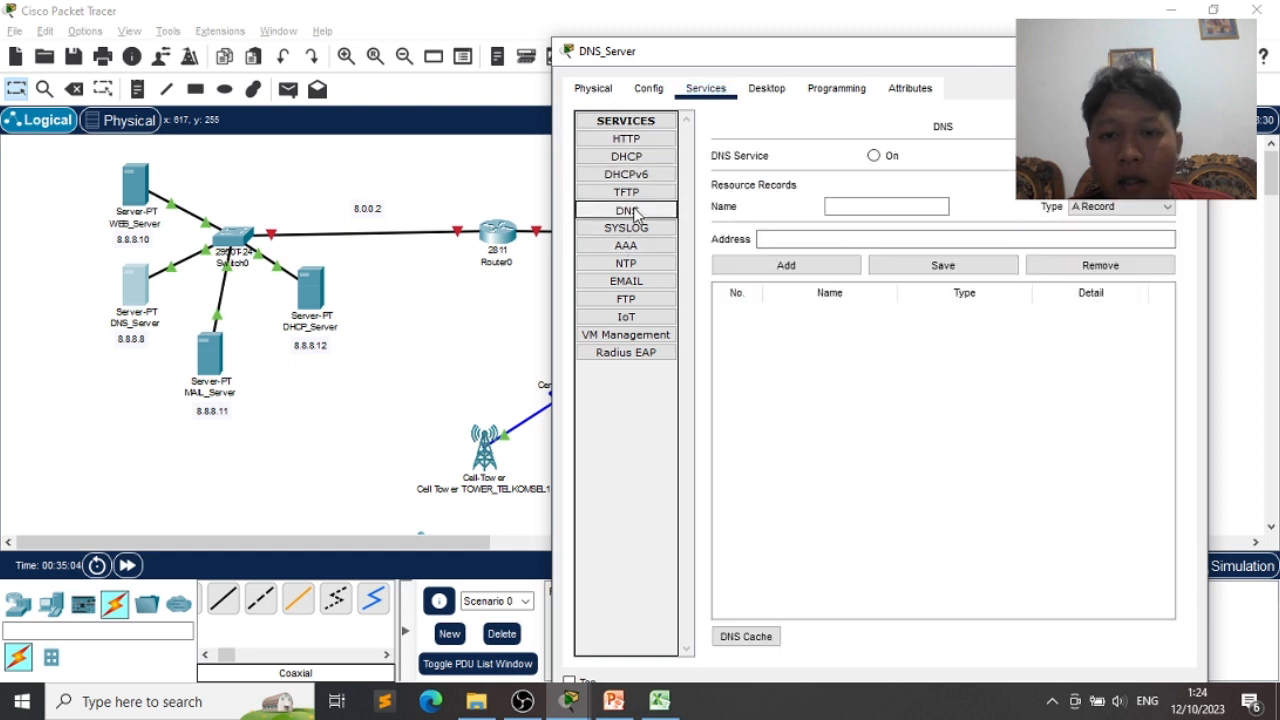
pyautogui.click(839, 203)
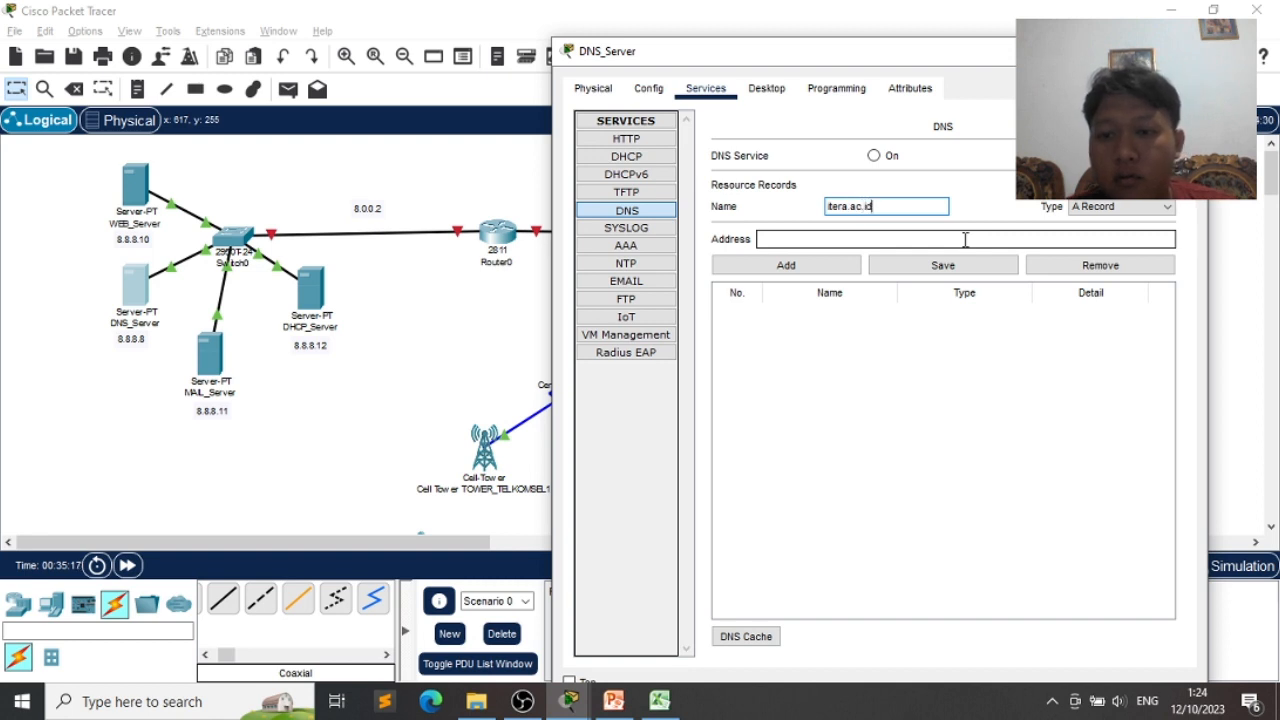
pyautogui.click(965, 239)
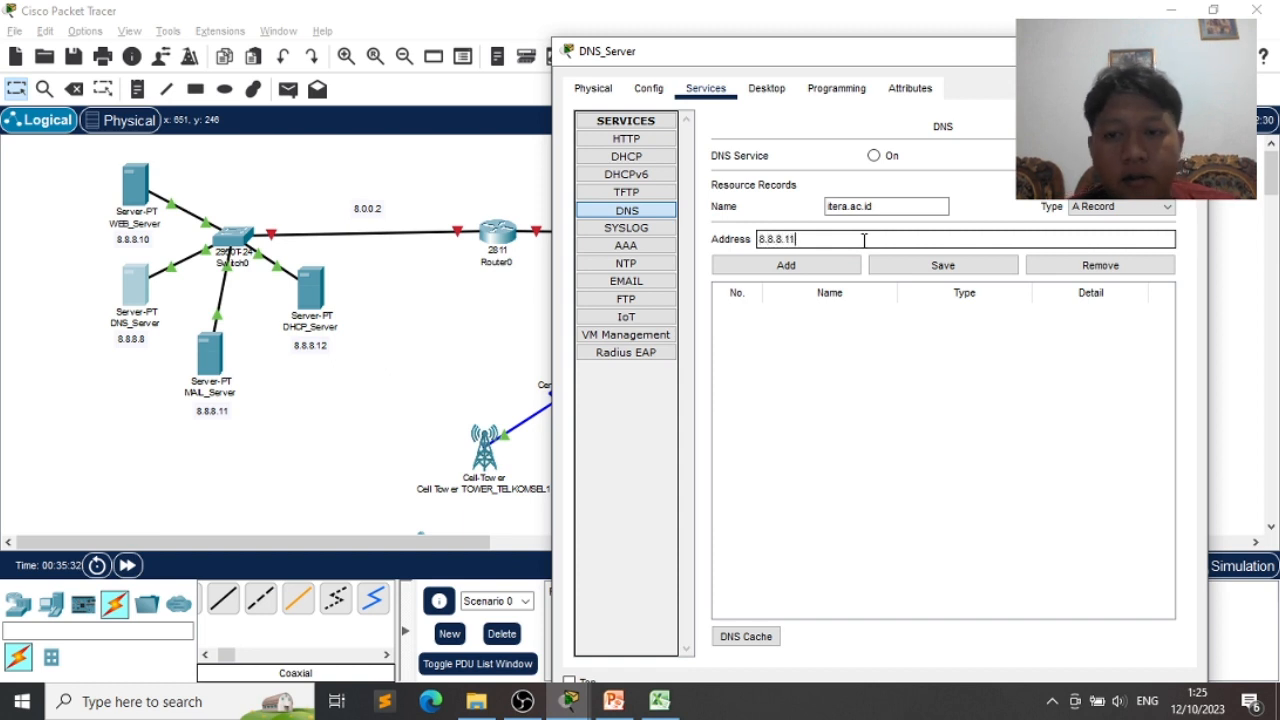
pyautogui.click(788, 266)
pyautogui.click(878, 204)
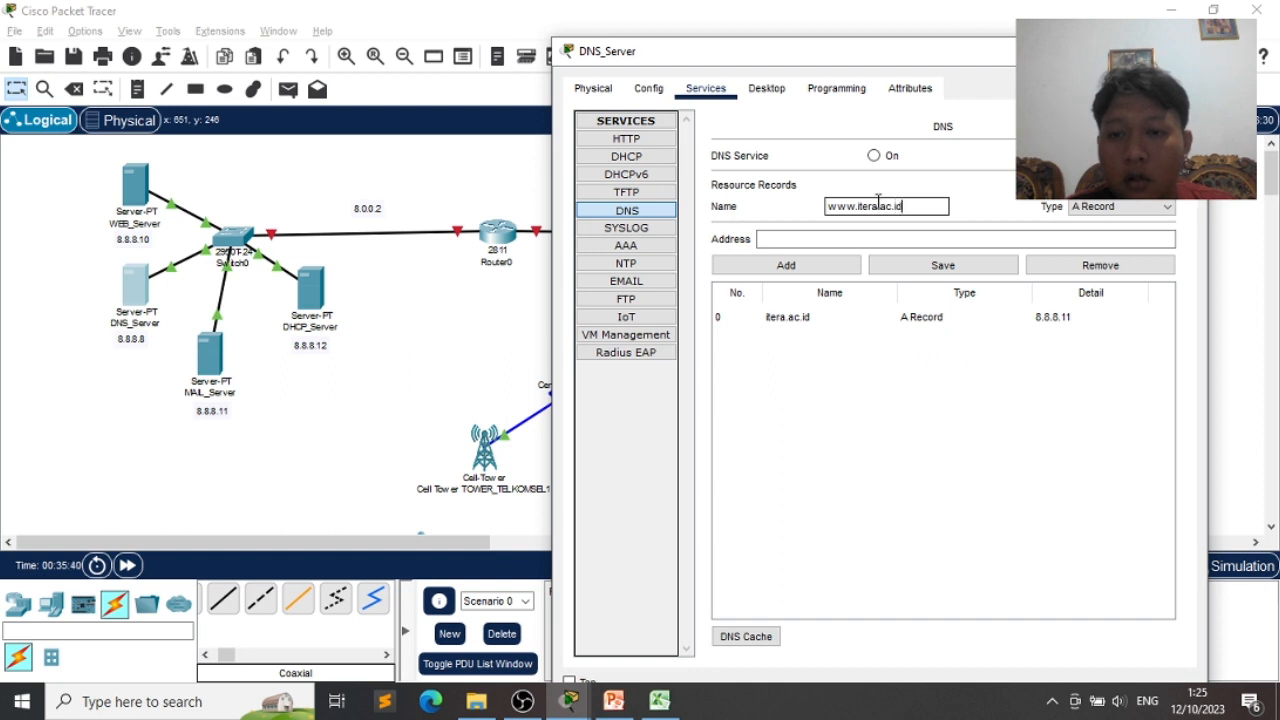
pyautogui.click(900, 241)
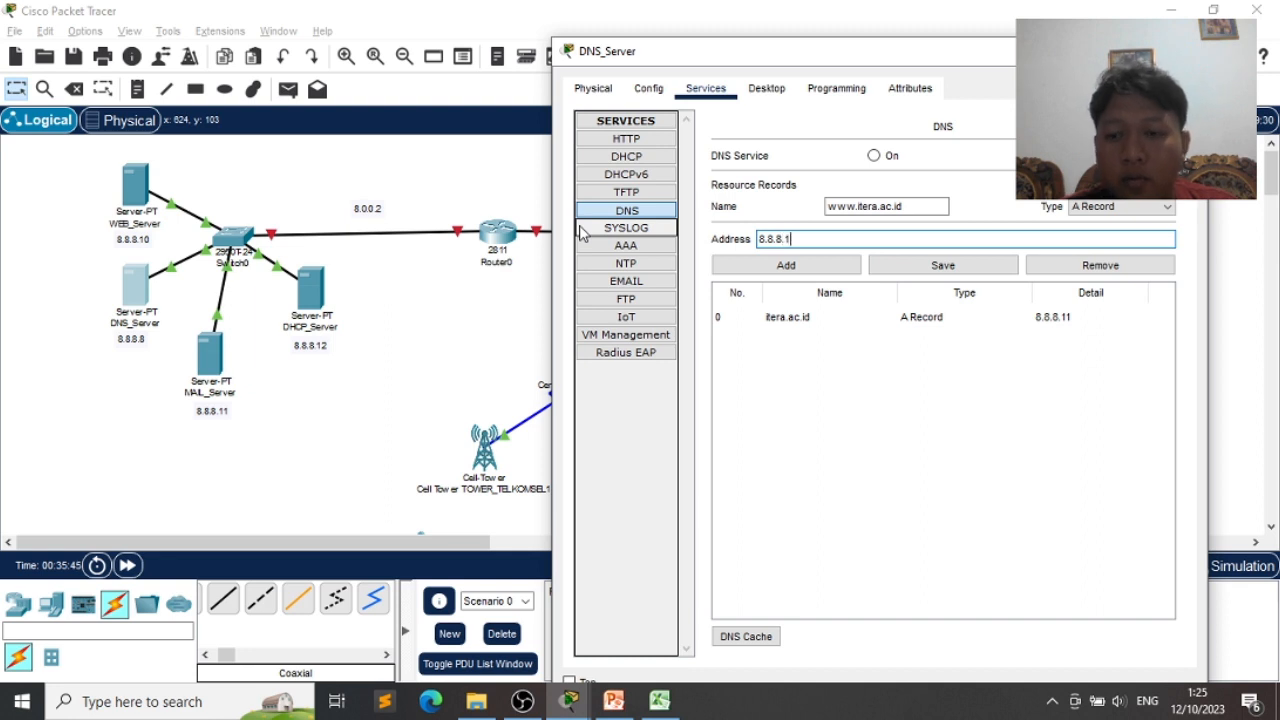
pyautogui.click(831, 266)
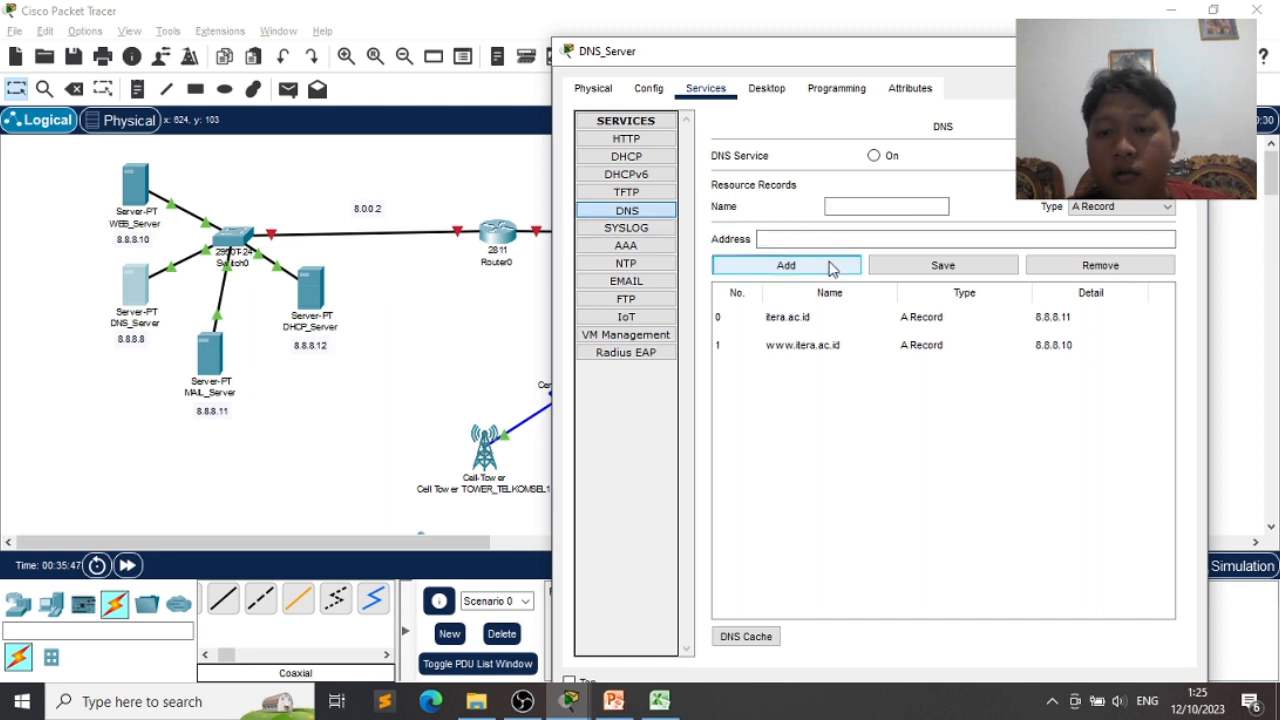
# - Turn the DNS service on and close the DNS_Server window
pyautogui.click(876, 157)
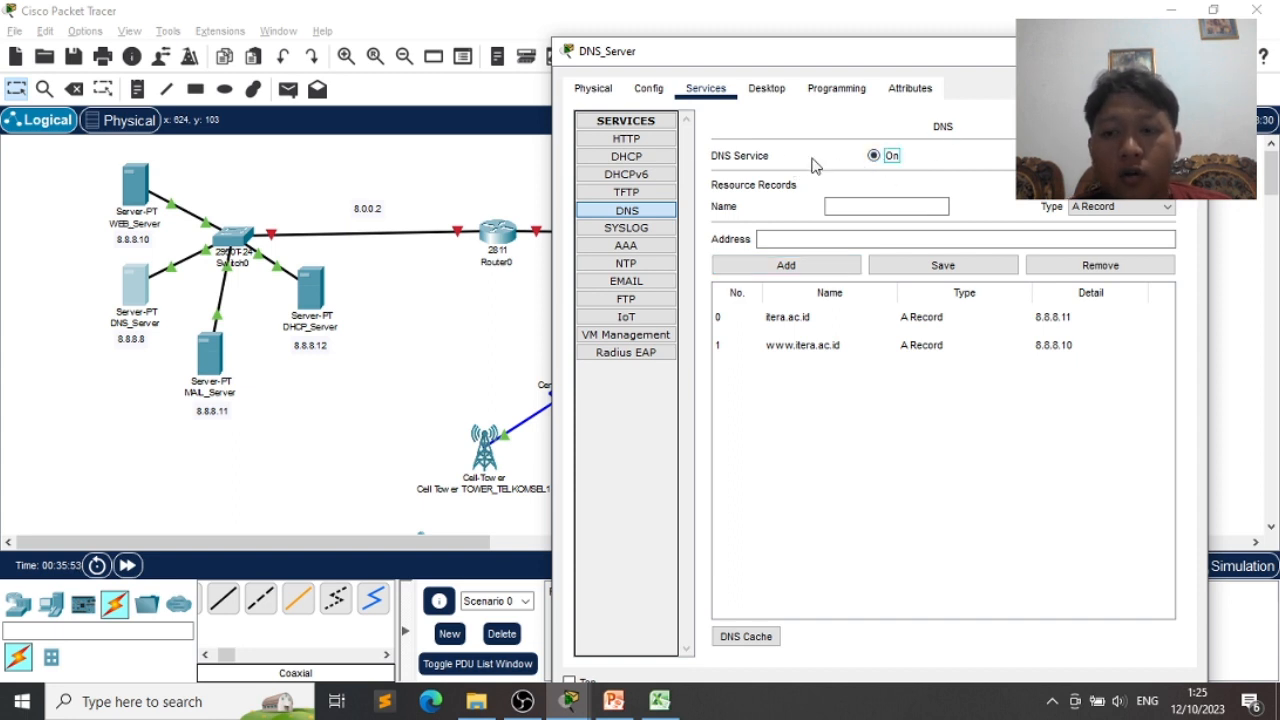
pyautogui.click(640, 90)
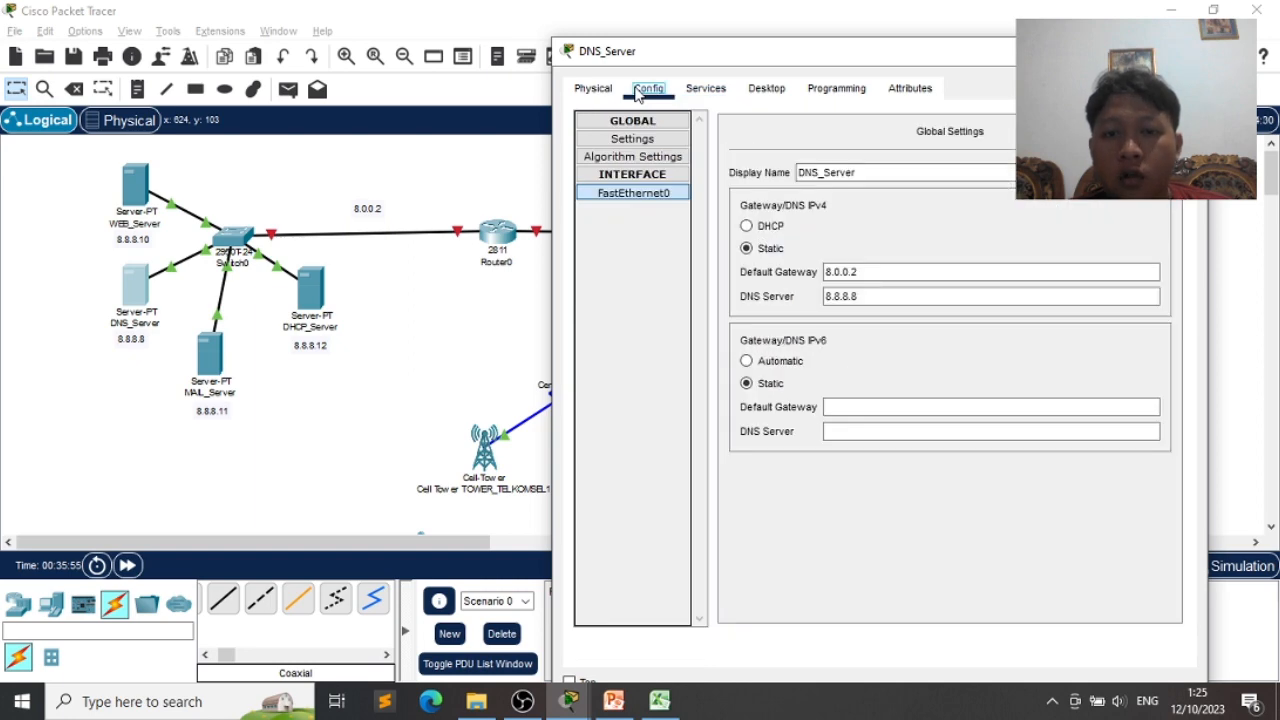
pyautogui.click(1185, 51)
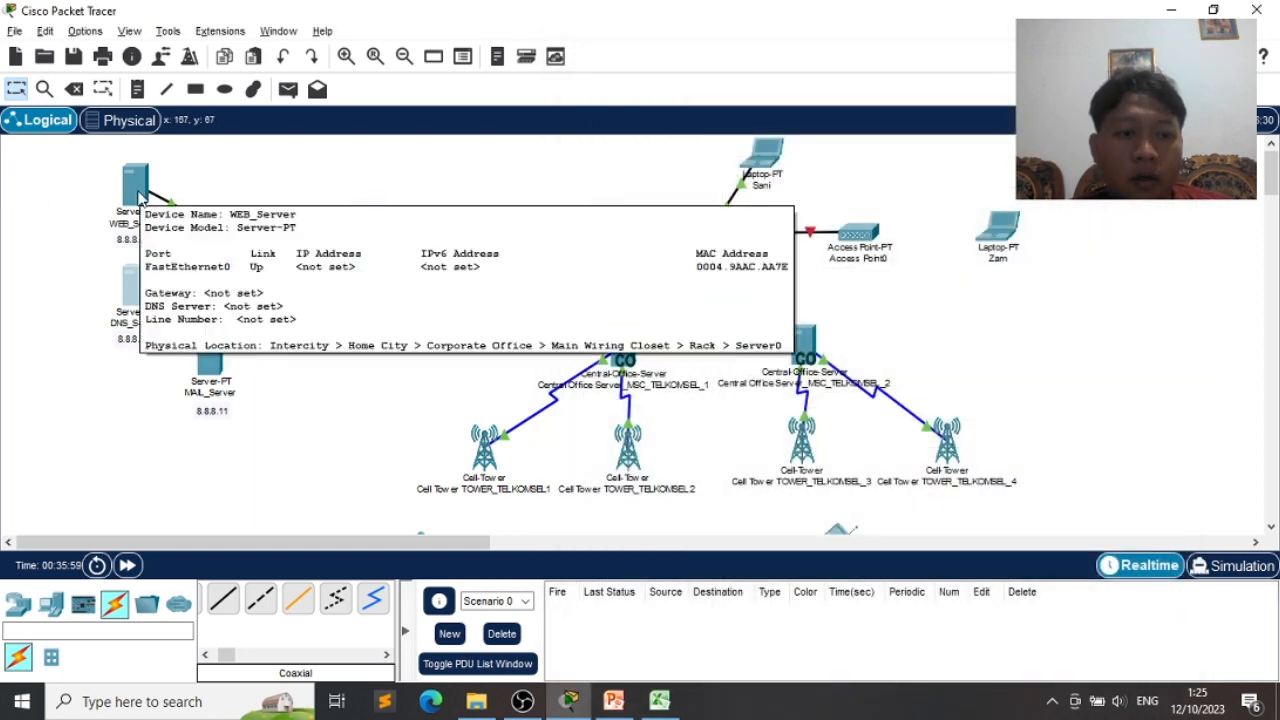
# - Set WEB_Server's default gateway to 8.0.0.2 and its DNS server to 8.8.8.8
pyautogui.click(137, 190)
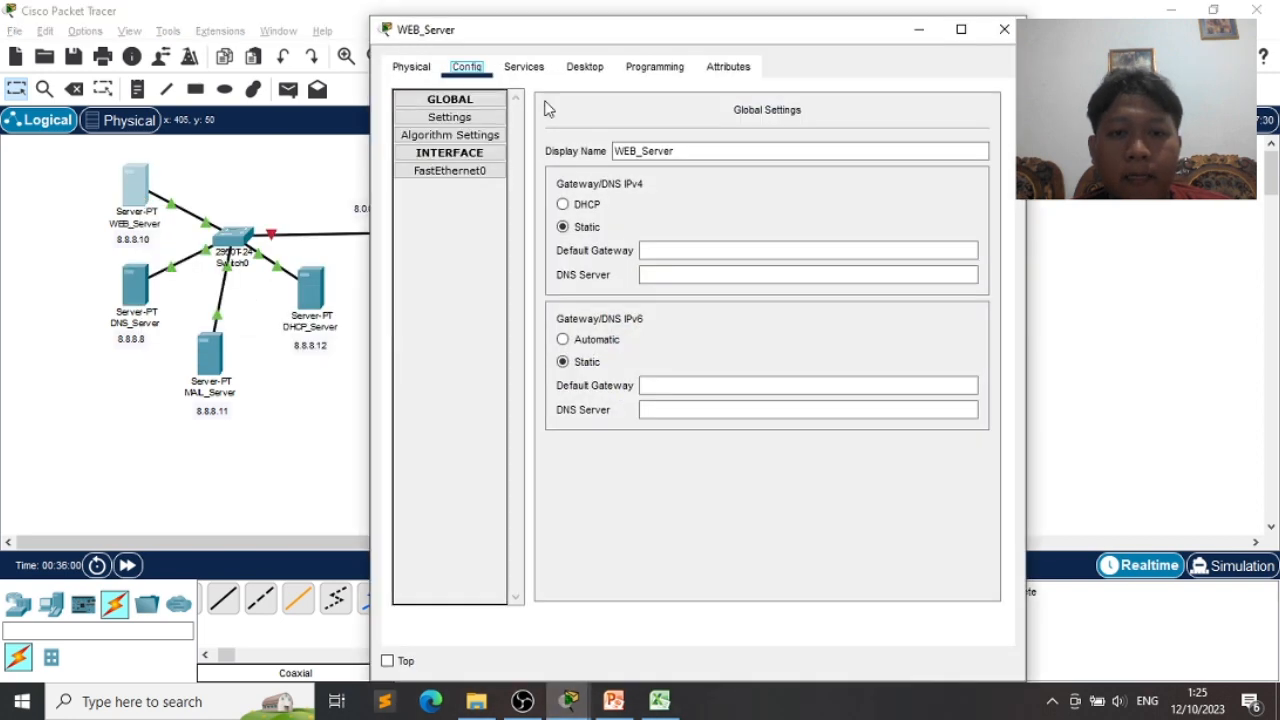
pyautogui.click(668, 254)
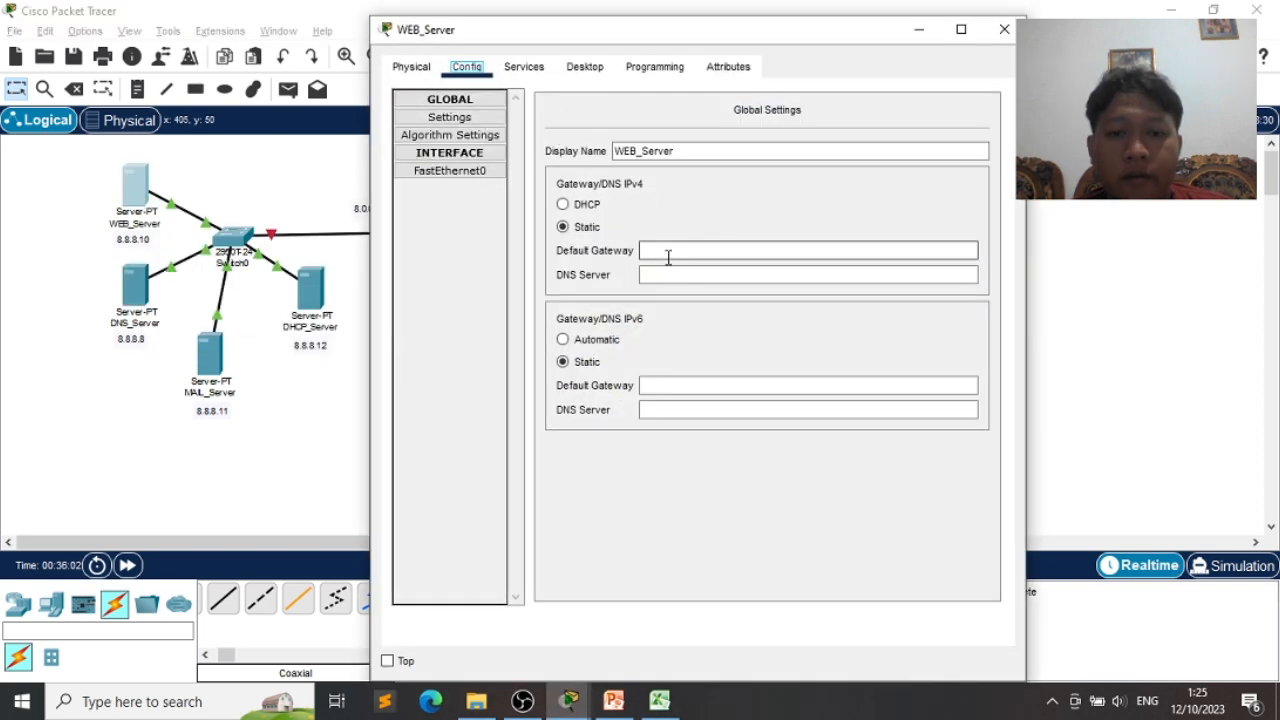
pyautogui.moveTo(727, 28); pyautogui.dragTo(851, 40)
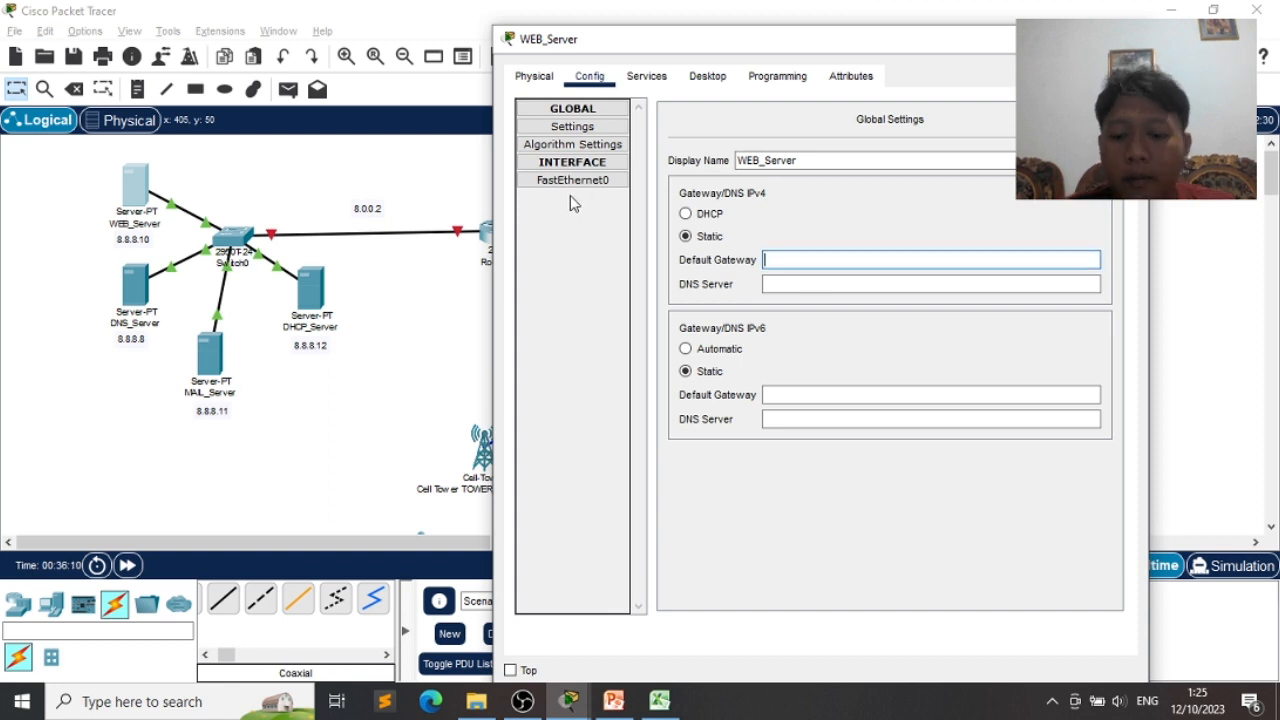
pyautogui.write('8.0.0.2')
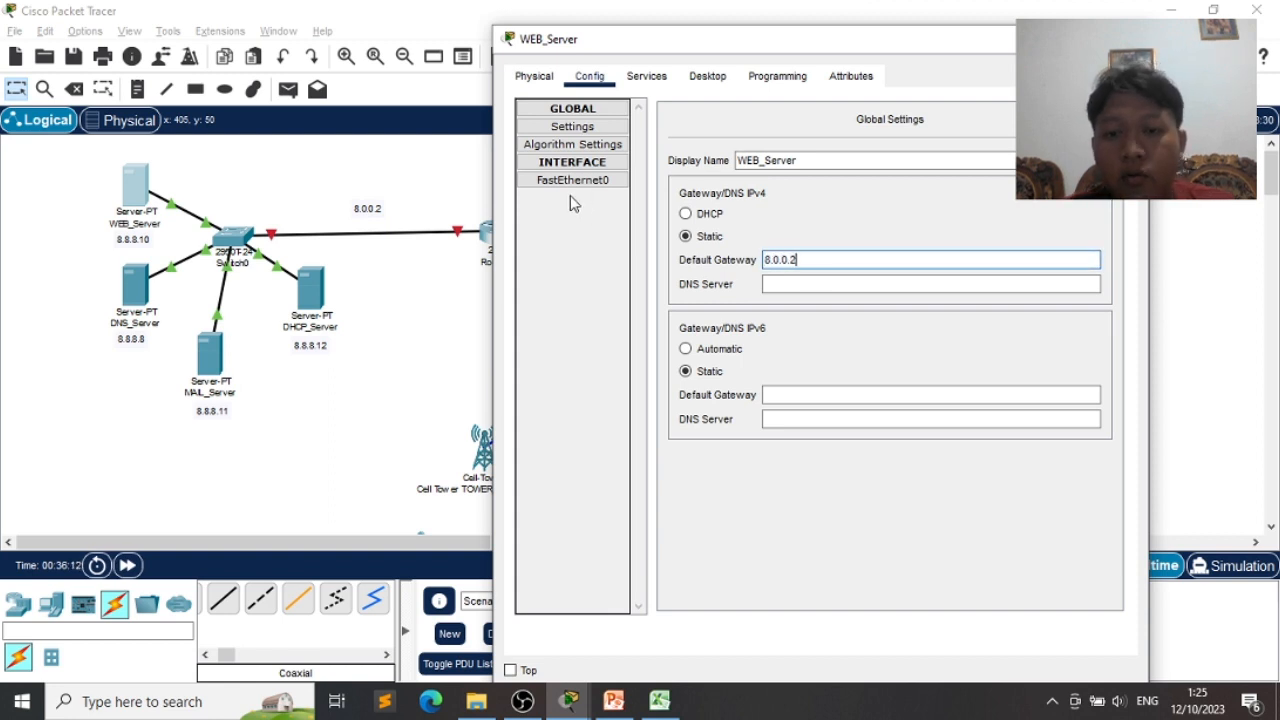
pyautogui.click(800, 287)
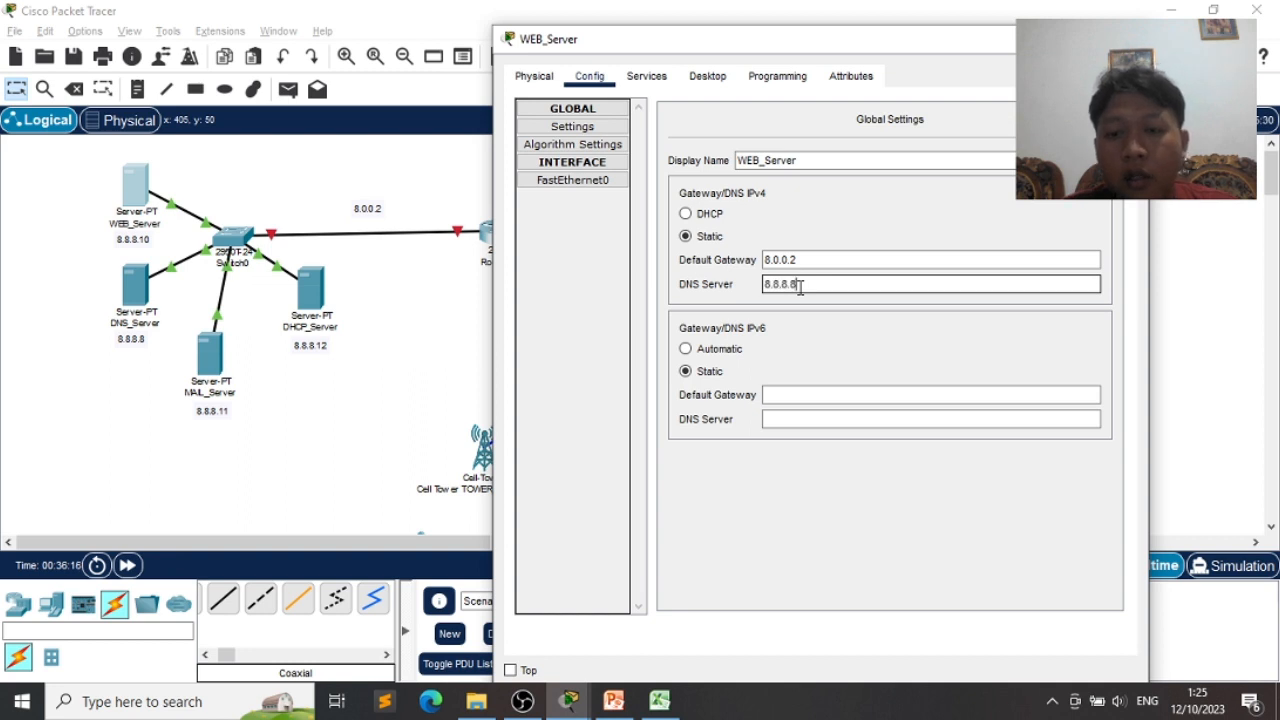
pyautogui.write('8.8.8.8')
# - Give WEB_Server's FastEthernet0 address 8.8.8.10 with mask 255.0.0.0
pyautogui.click(572, 180)
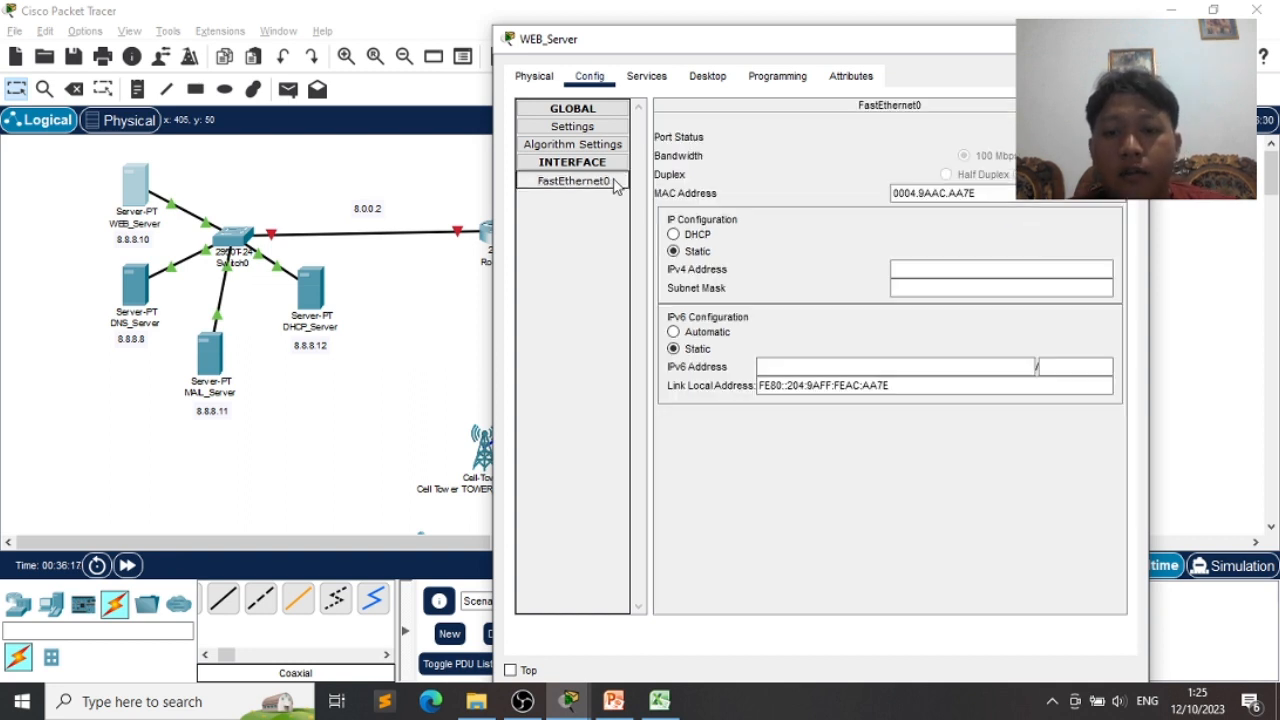
pyautogui.click(913, 272)
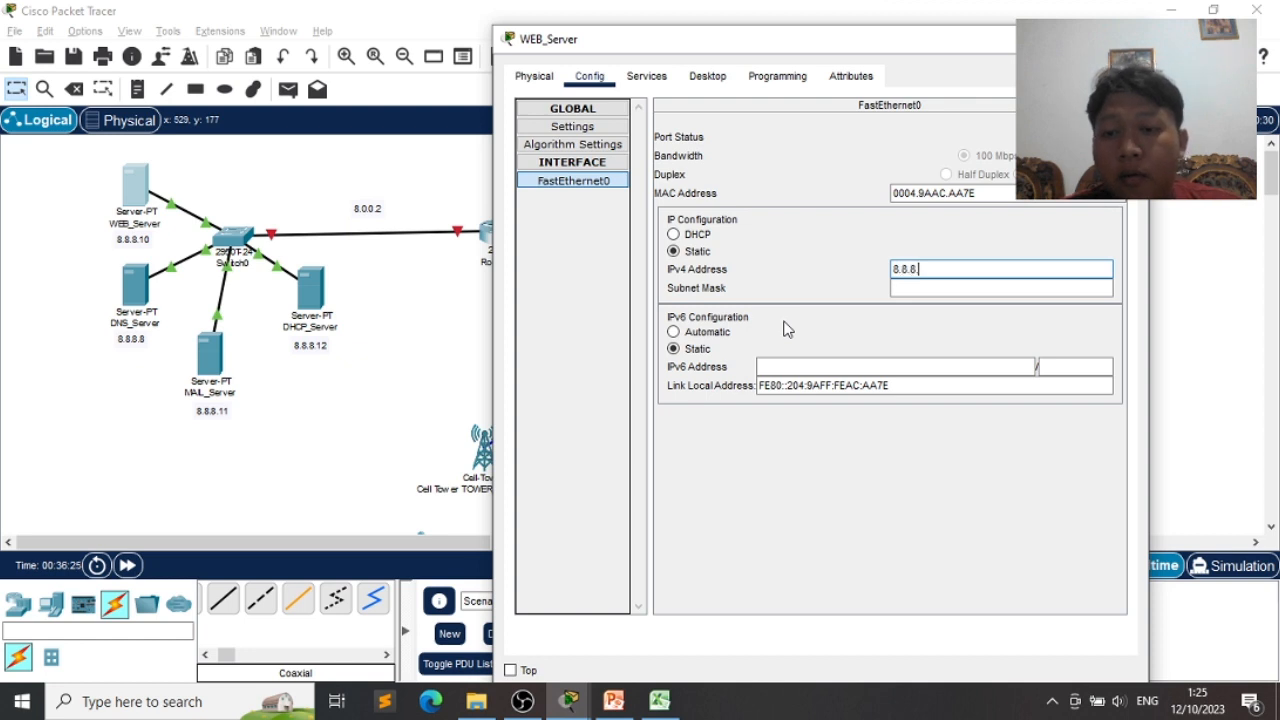
pyautogui.press('Tab')
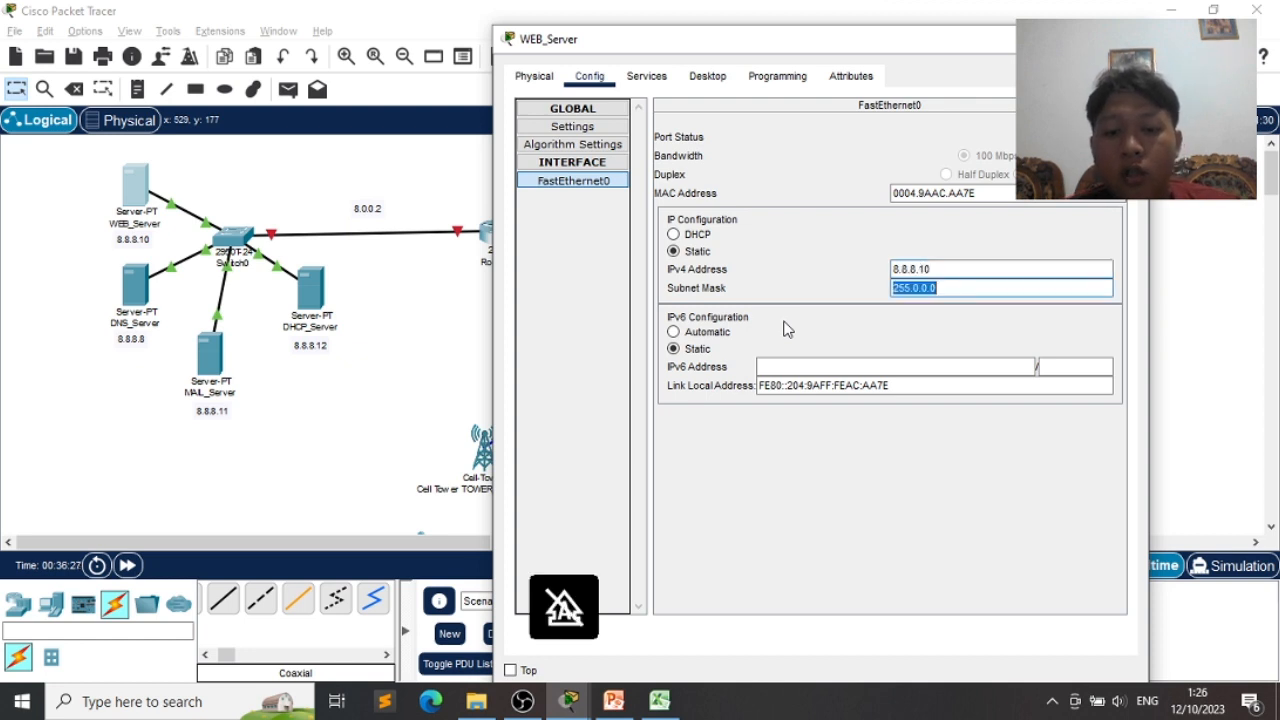
pyautogui.click(633, 76)
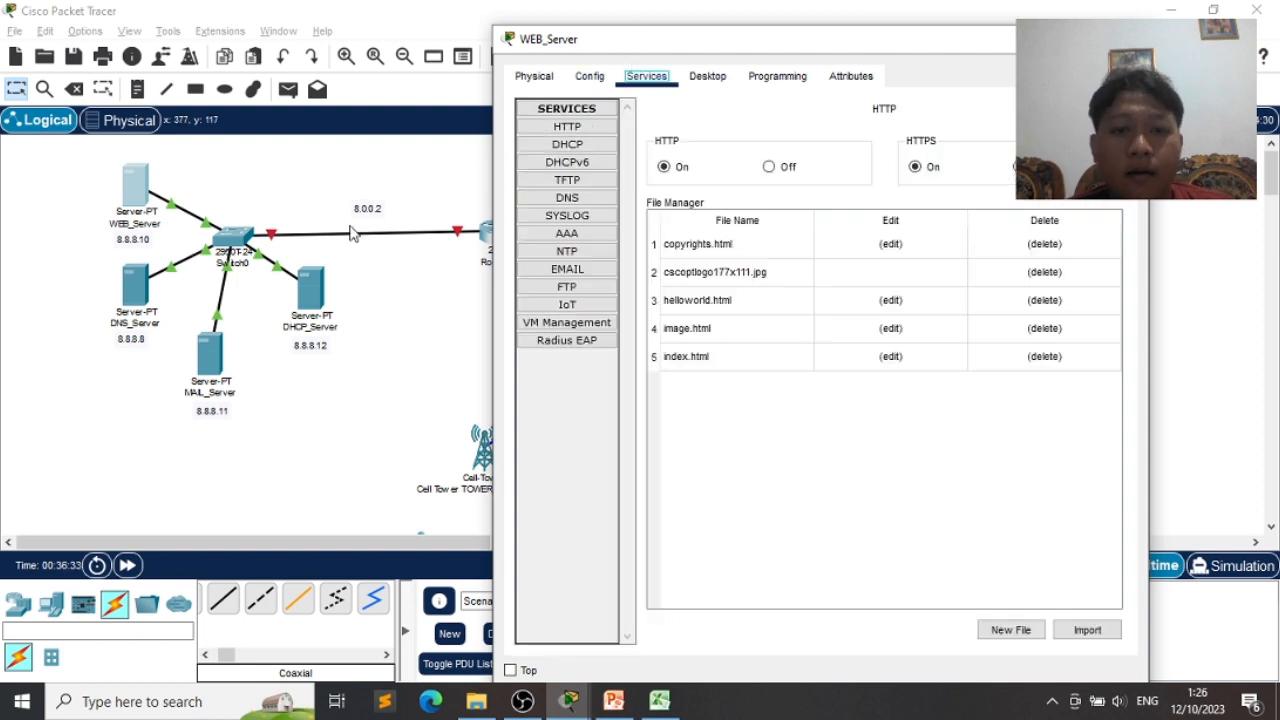
# - Replace the index.html heading with 'Institut Teknologi Sumatera'
pyautogui.click(579, 132)
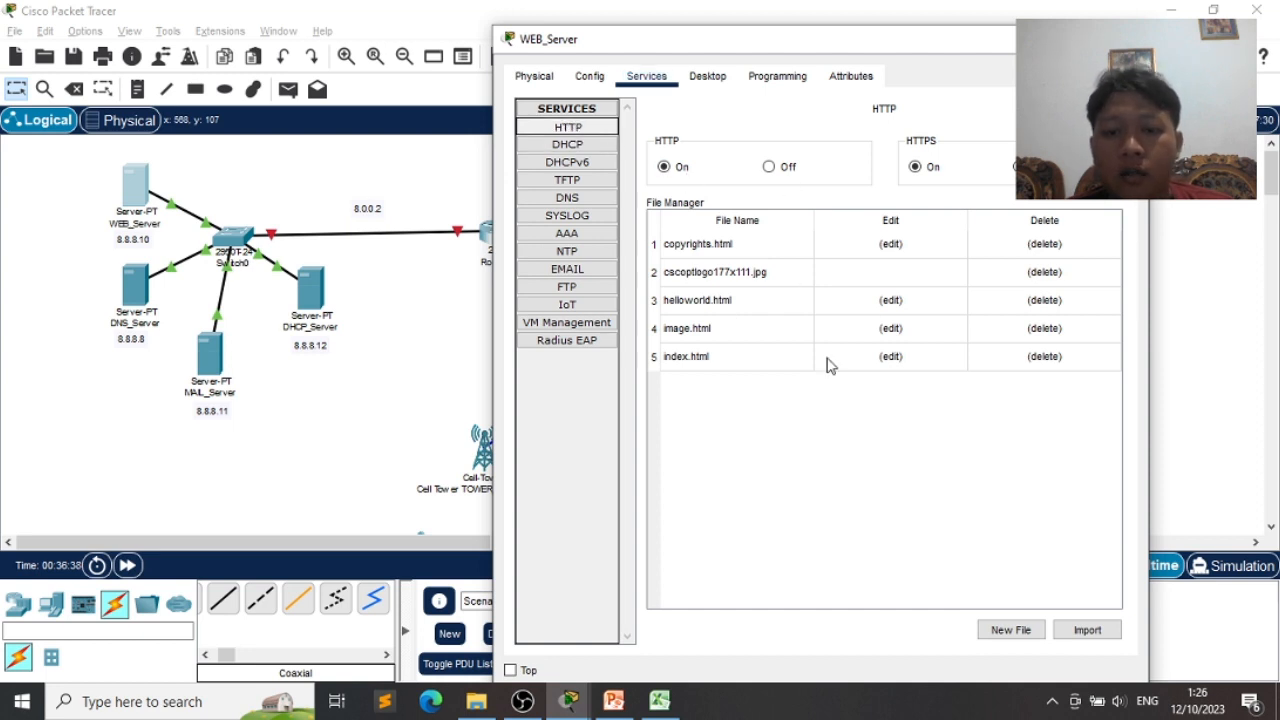
pyautogui.click(889, 357)
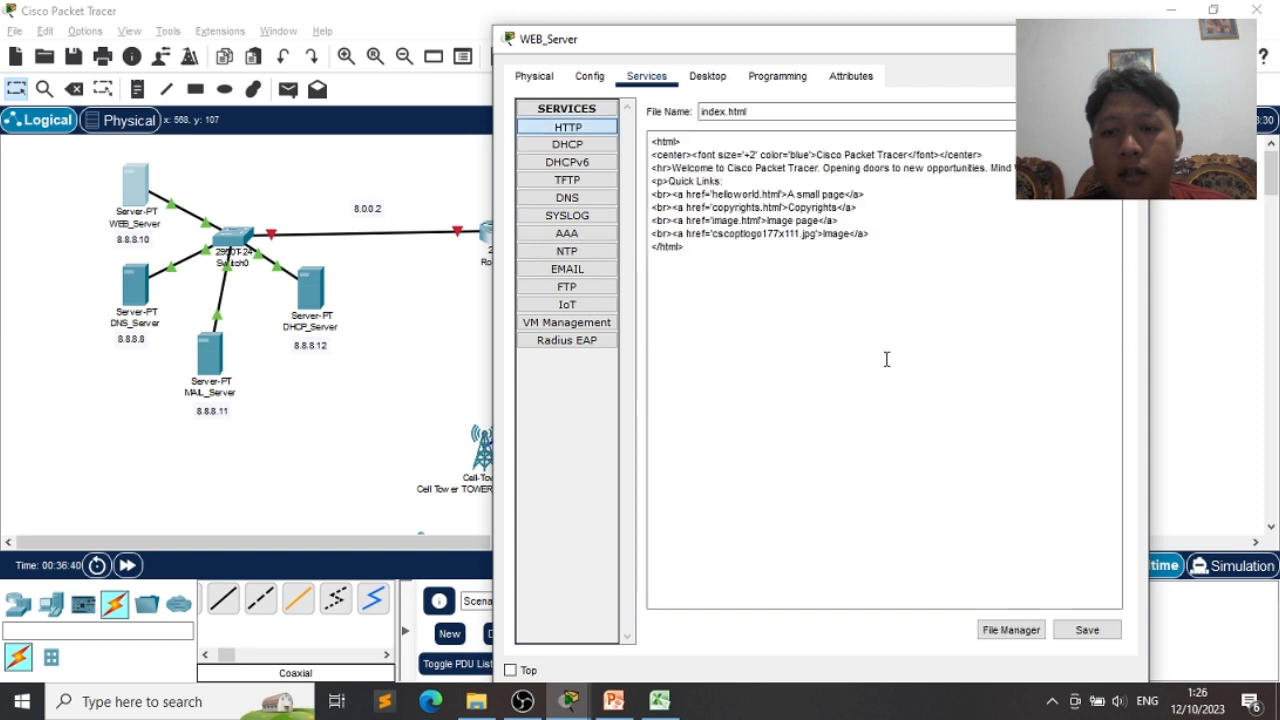
pyautogui.moveTo(908, 155); pyautogui.dragTo(818, 155)
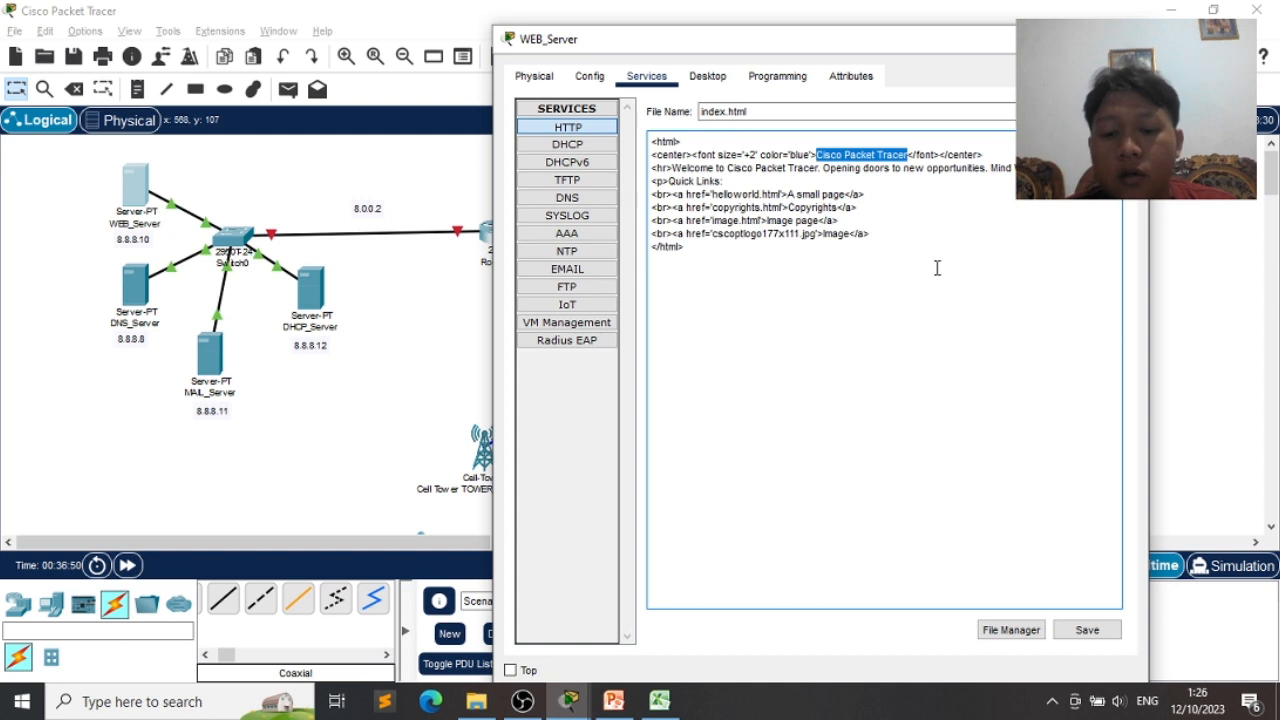
pyautogui.write('Institu')
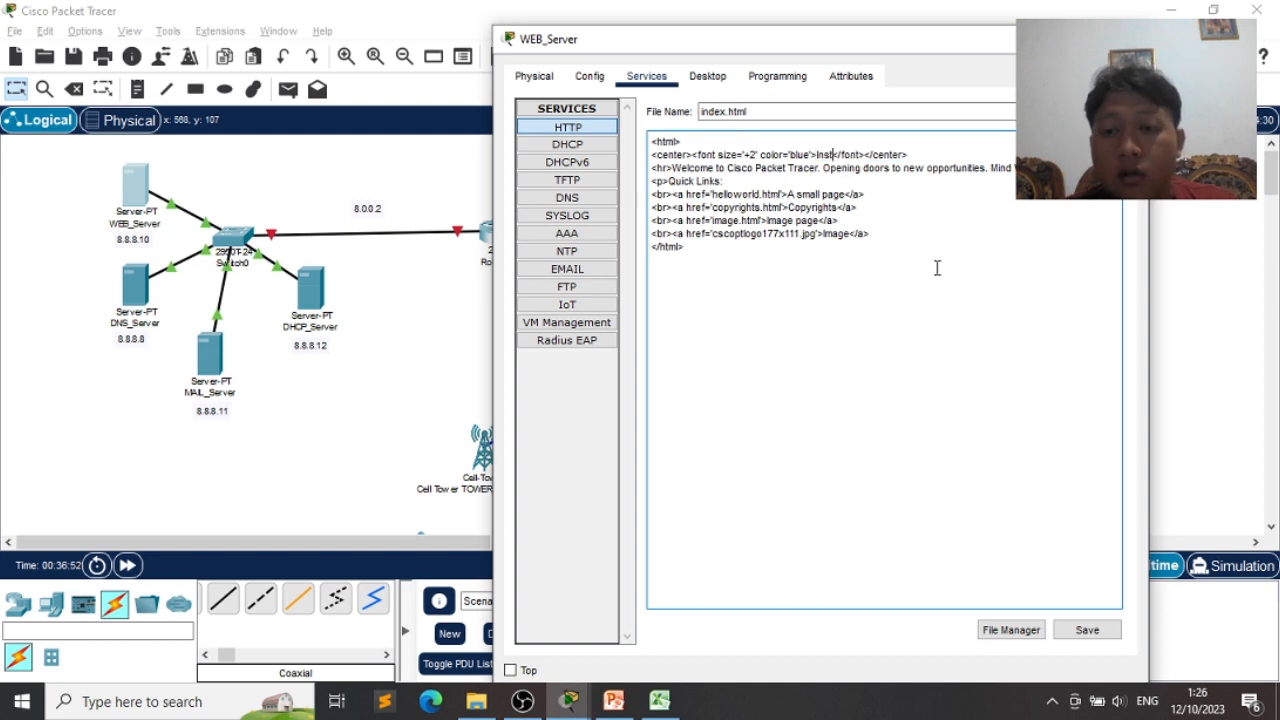
pyautogui.write('t Te')
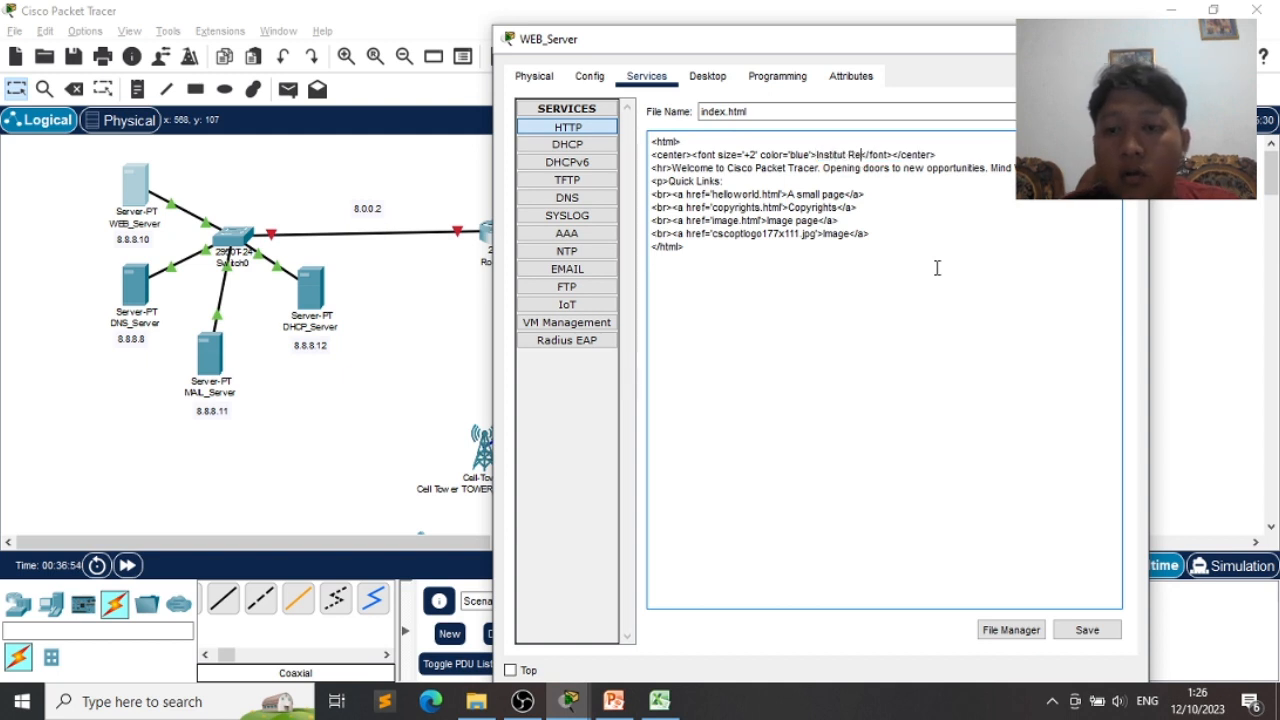
pyautogui.write('knologi Syma')
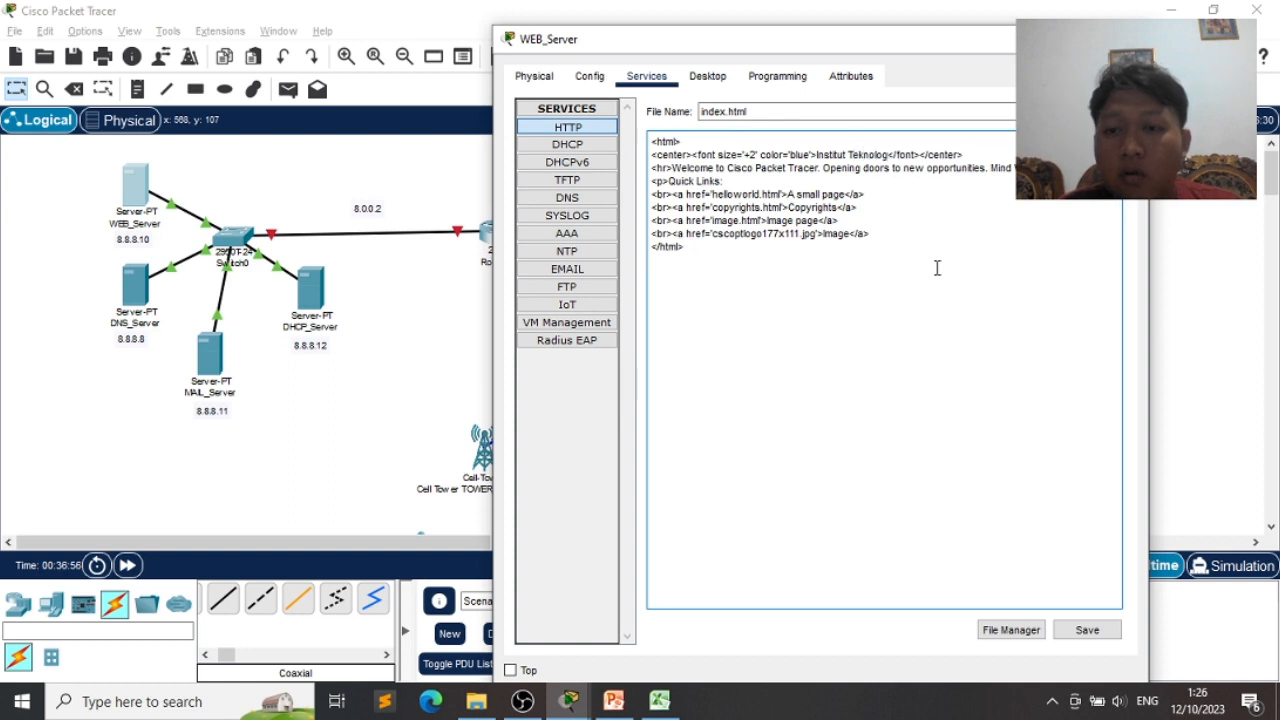
pyautogui.press('BackSpace')
pyautogui.press('BackSpace')
pyautogui.press('BackSpace')
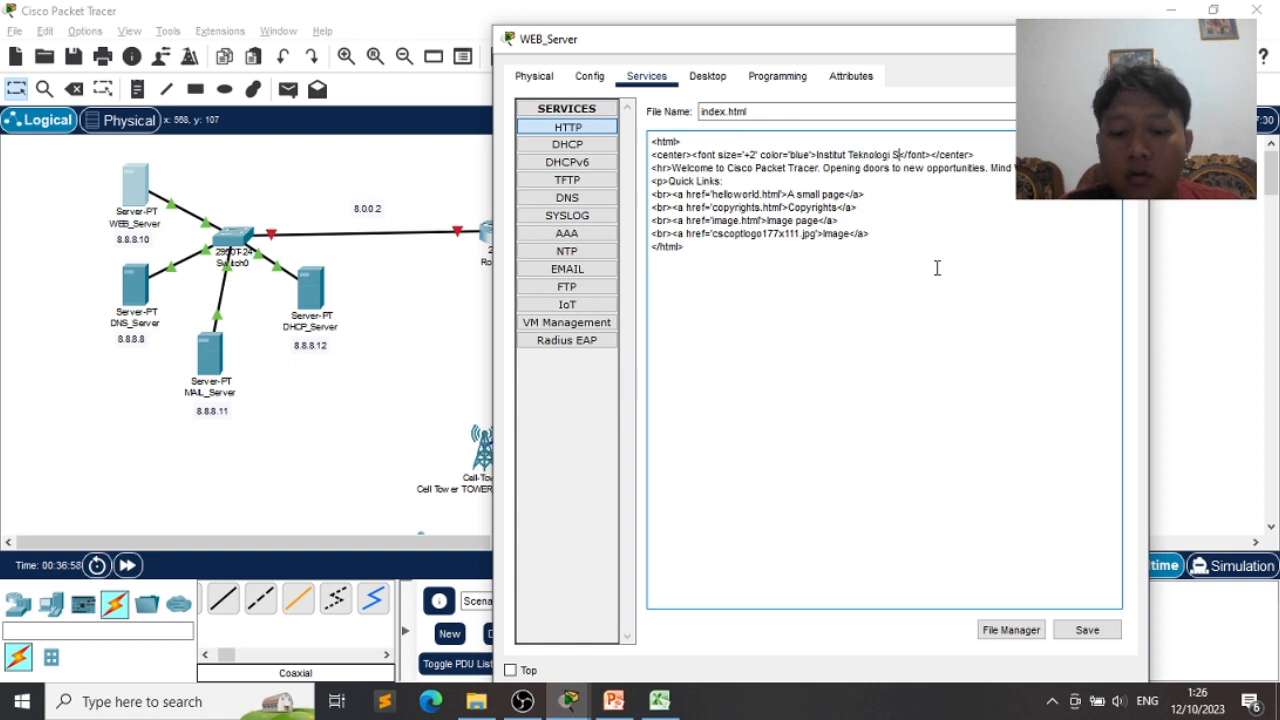
pyautogui.write('umatera')
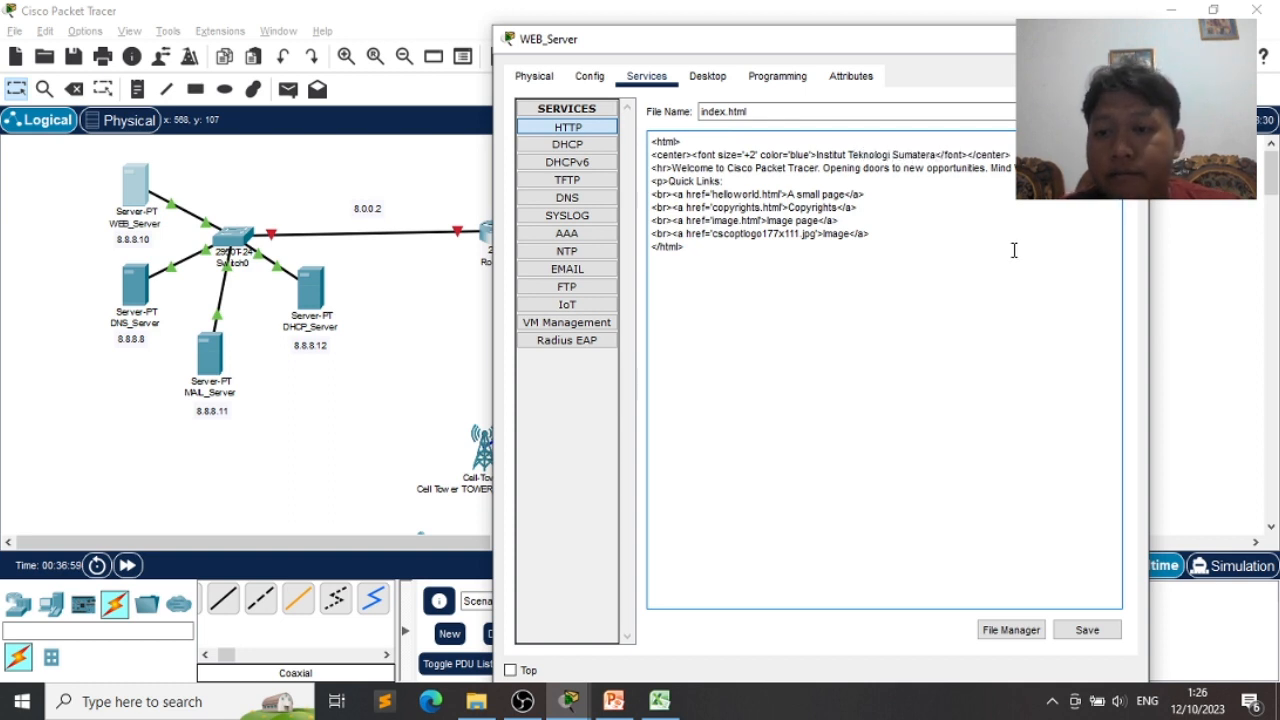
# - Rewrite the welcome sentence to name the institute and mention ISP TELKOMSEL
pyautogui.moveTo(1010, 168); pyautogui.dragTo(722, 172)
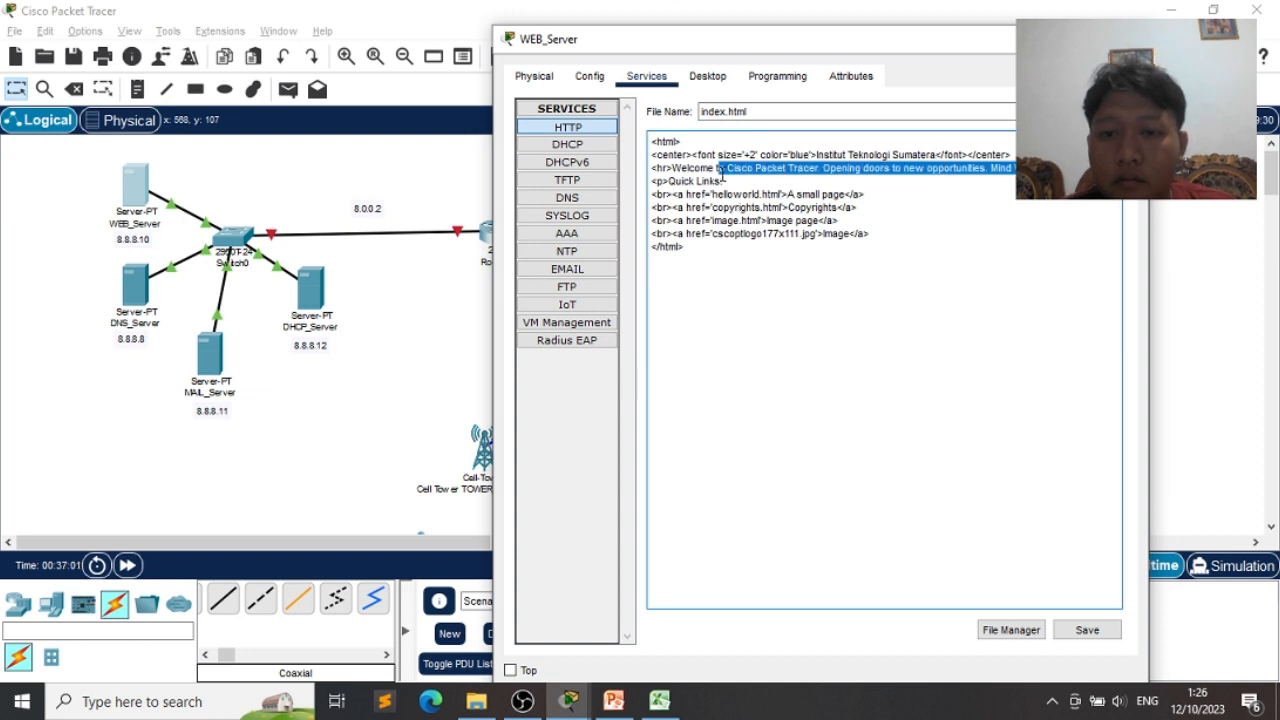
pyautogui.press('BackSpace')
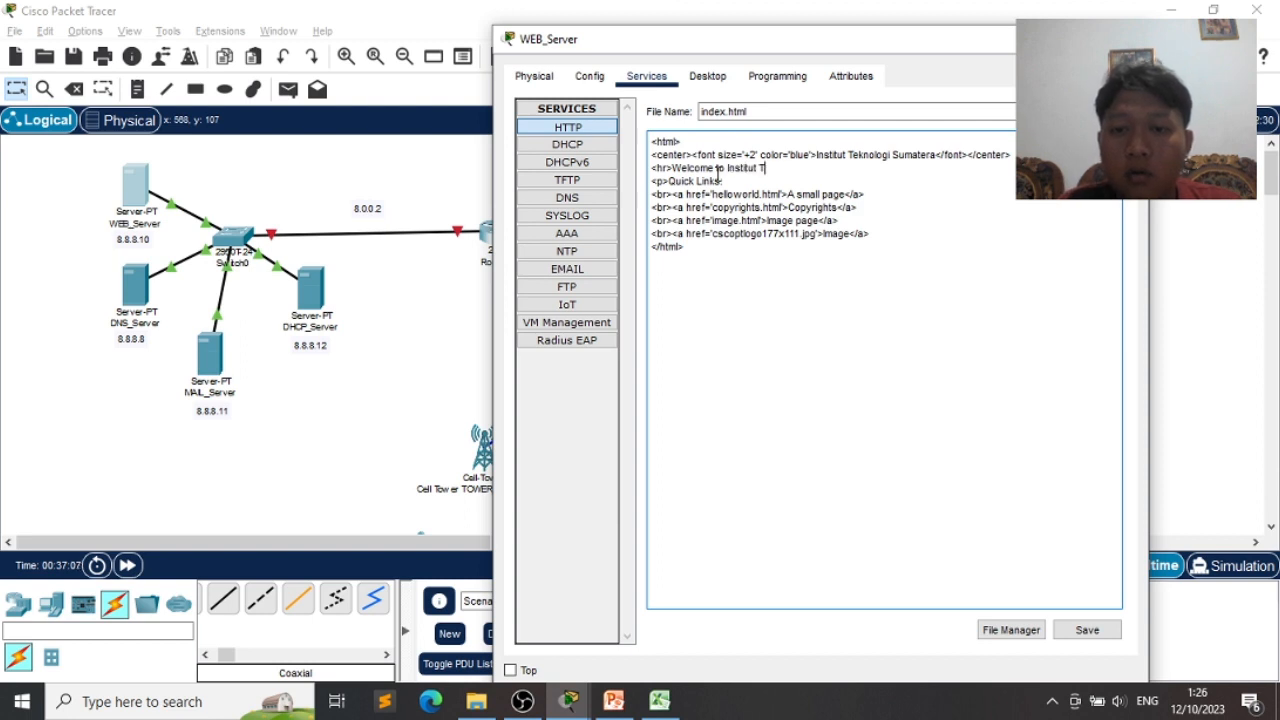
pyautogui.write('Institut Teknologi Sumare')
pyautogui.write('t')
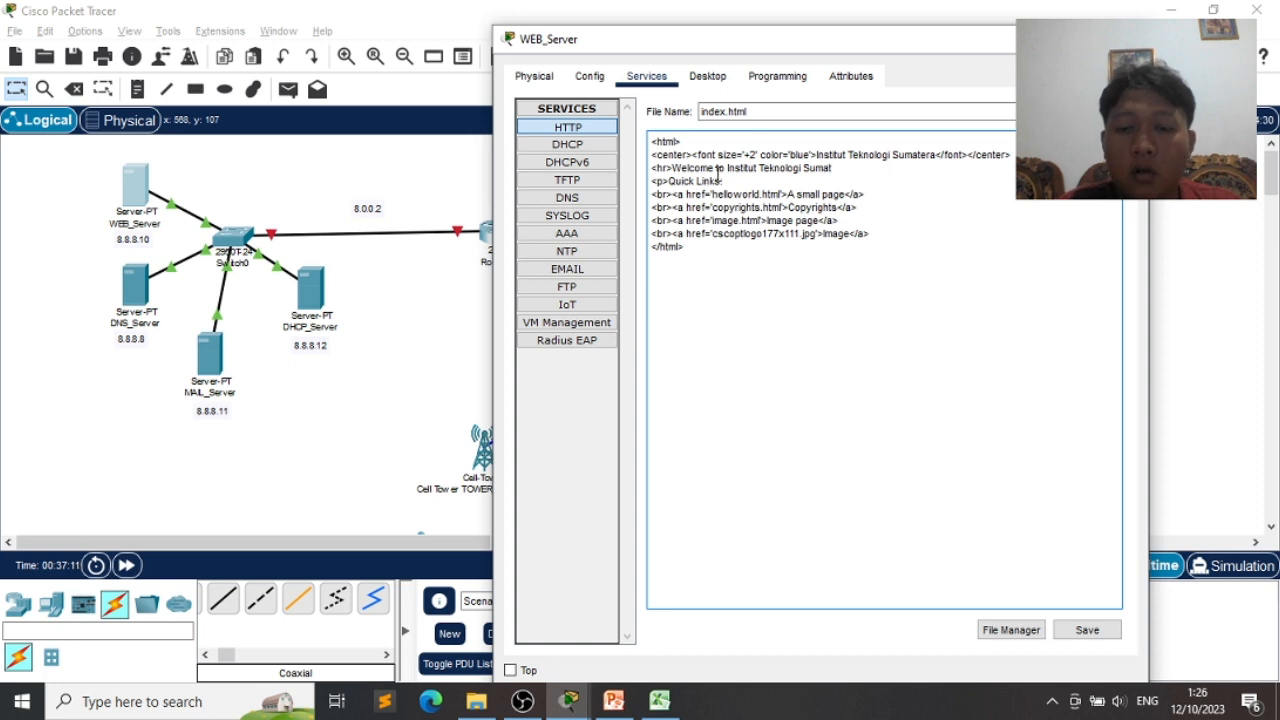
pyautogui.write('era use ISP')
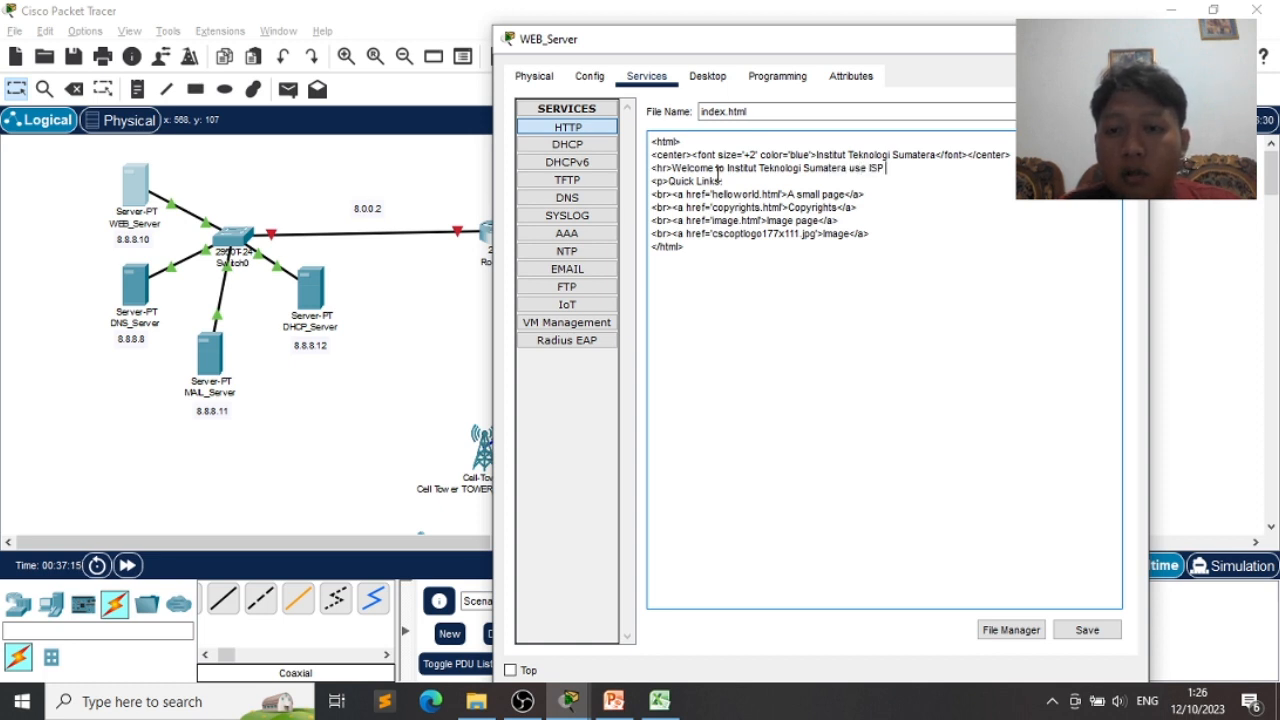
pyautogui.write(' TELO')
pyautogui.press('BackSpace')
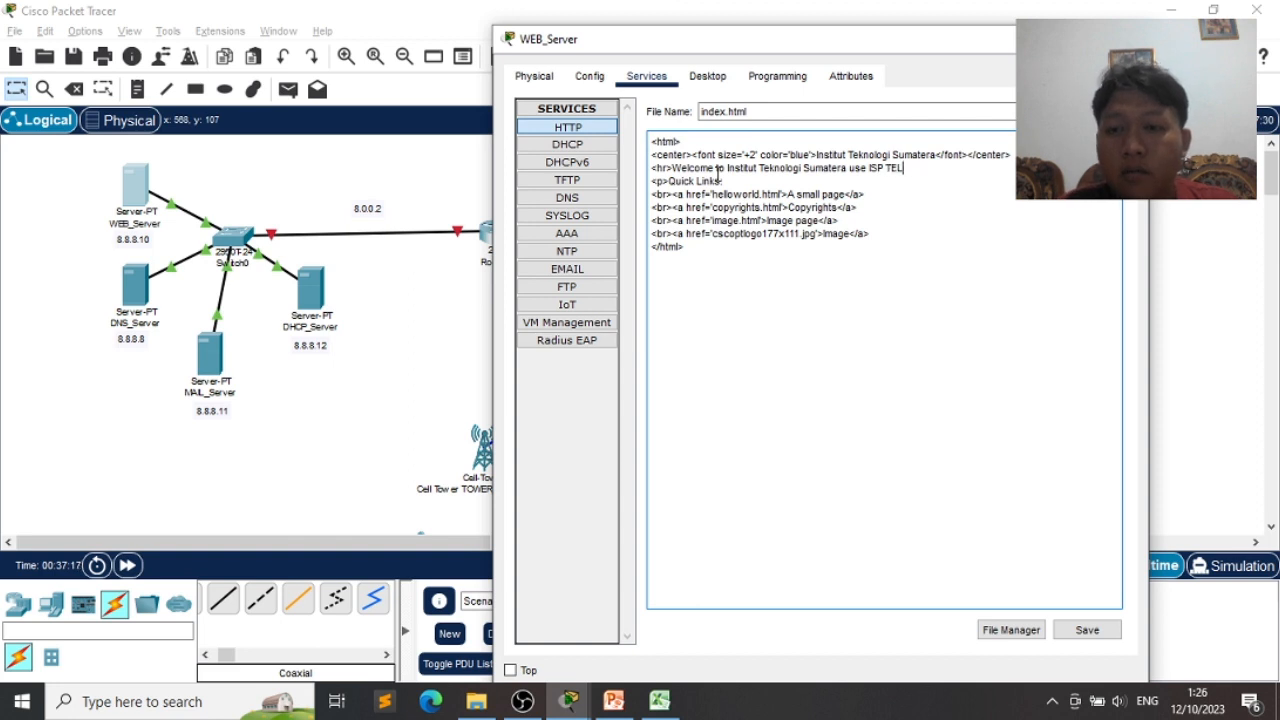
pyautogui.write('KOMSEL')
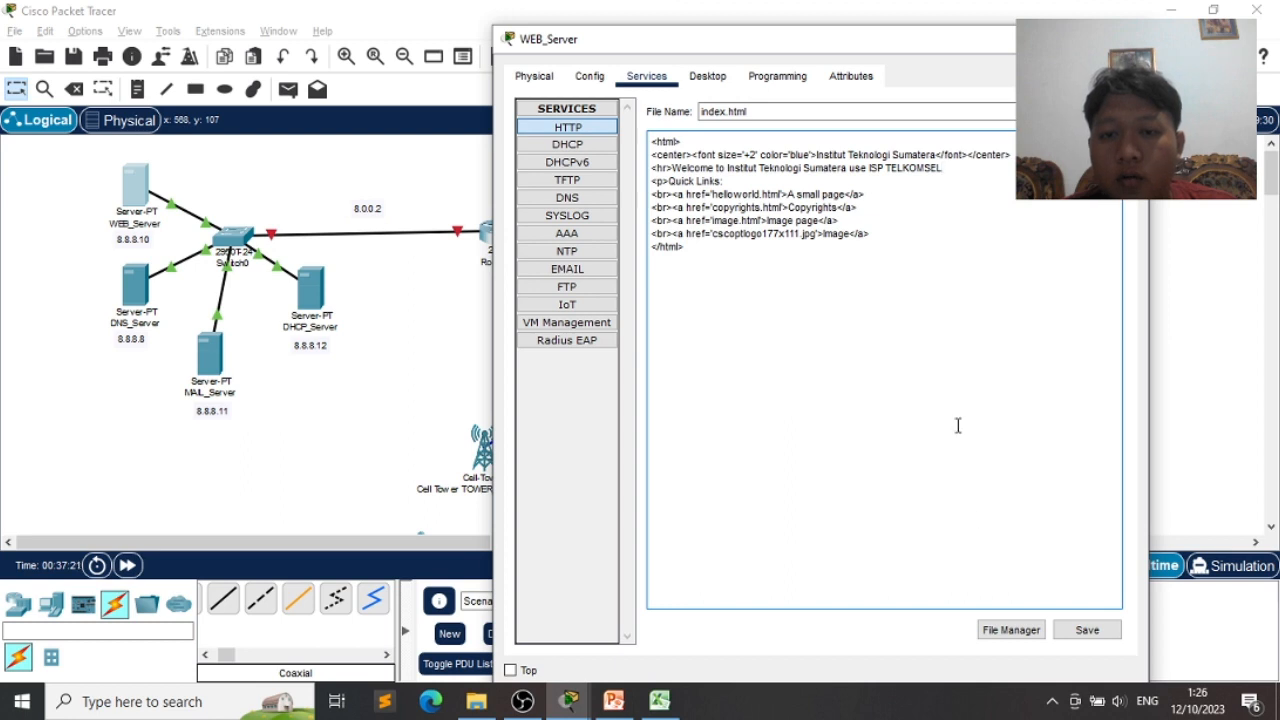
# - Save index.html over the existing file and close the WEB_Server window
pyautogui.click(1080, 635)
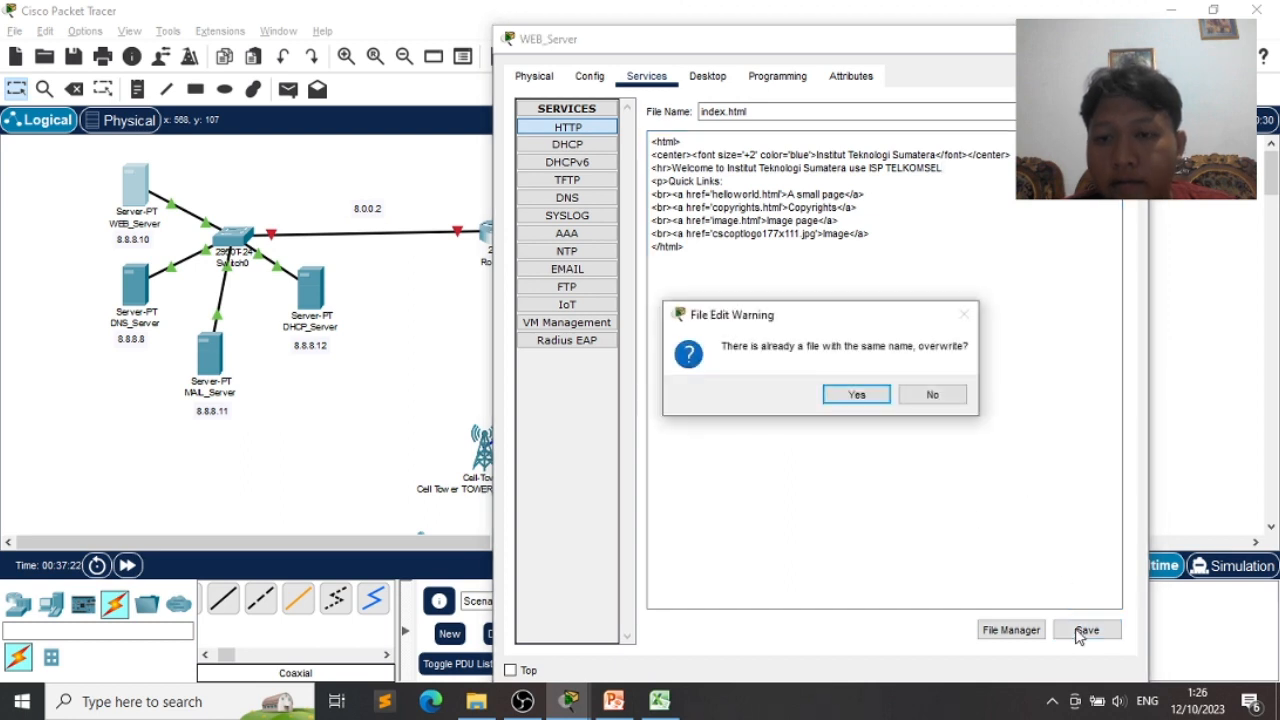
pyautogui.click(857, 396)
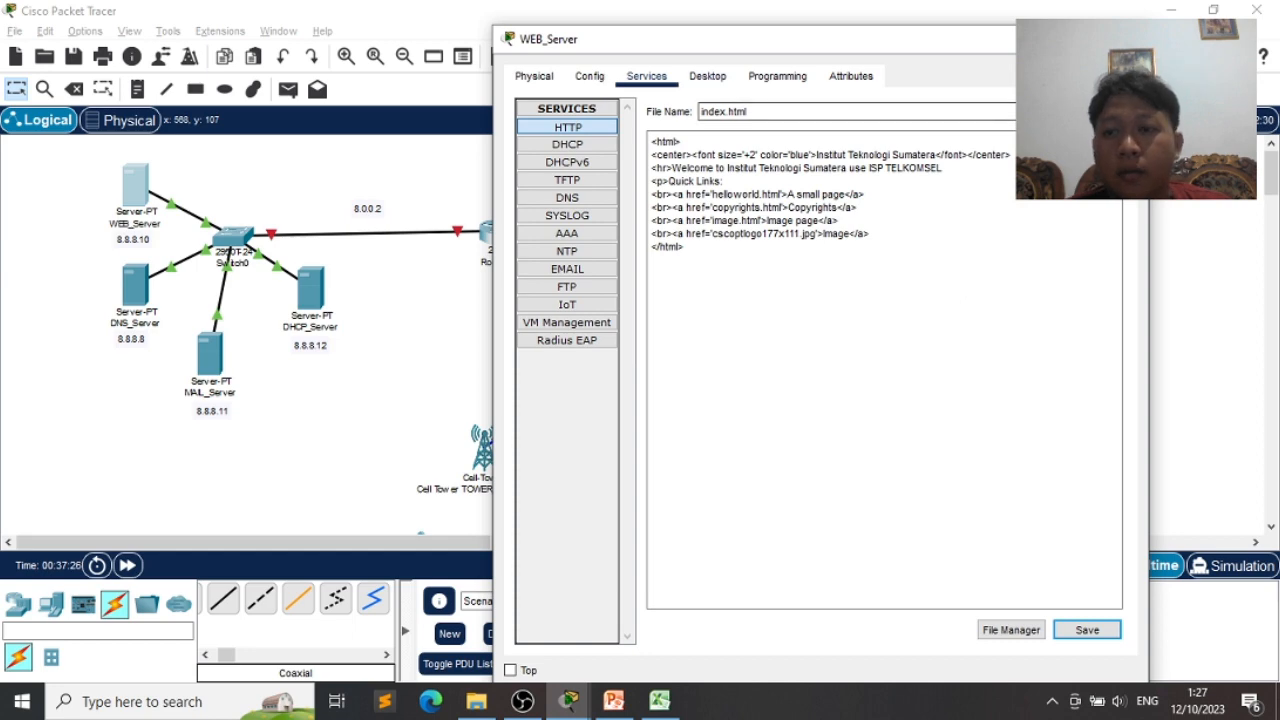
pyautogui.click(1125, 39)
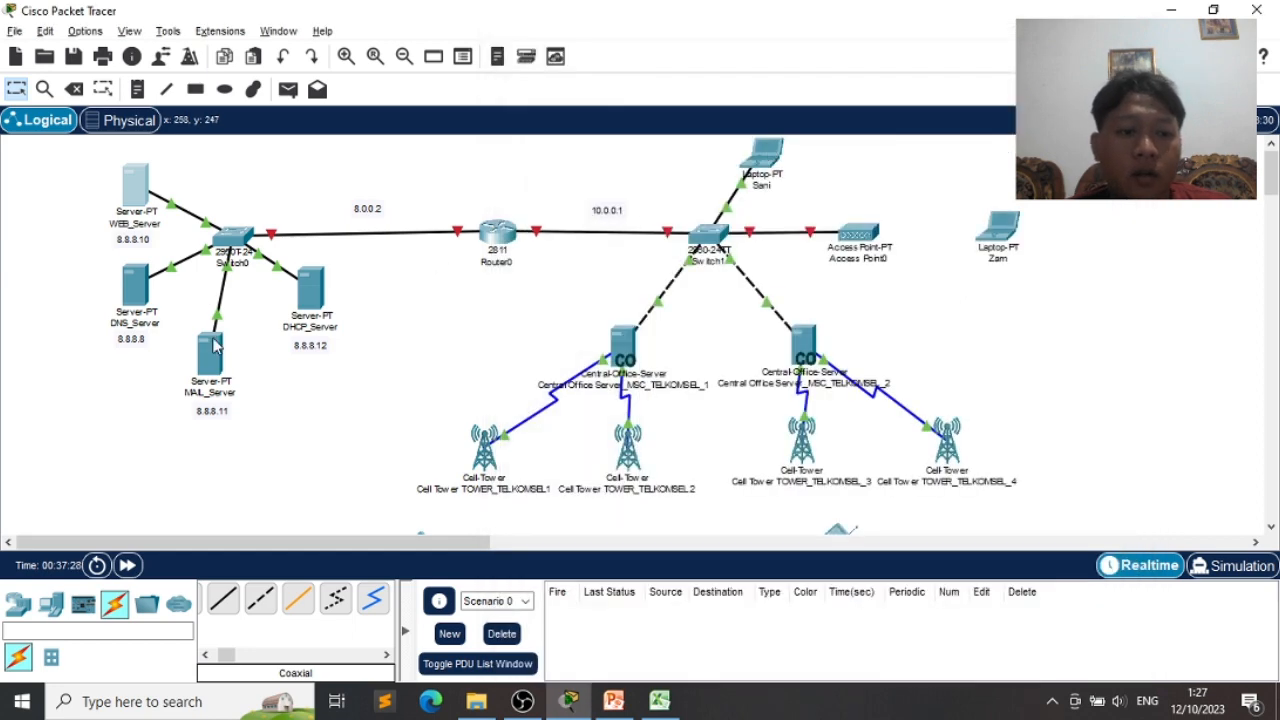
# - Set MAIL_Server's default gateway to 8.0.0.2 and its DNS server to 8.8.8.8
pyautogui.click(211, 358)
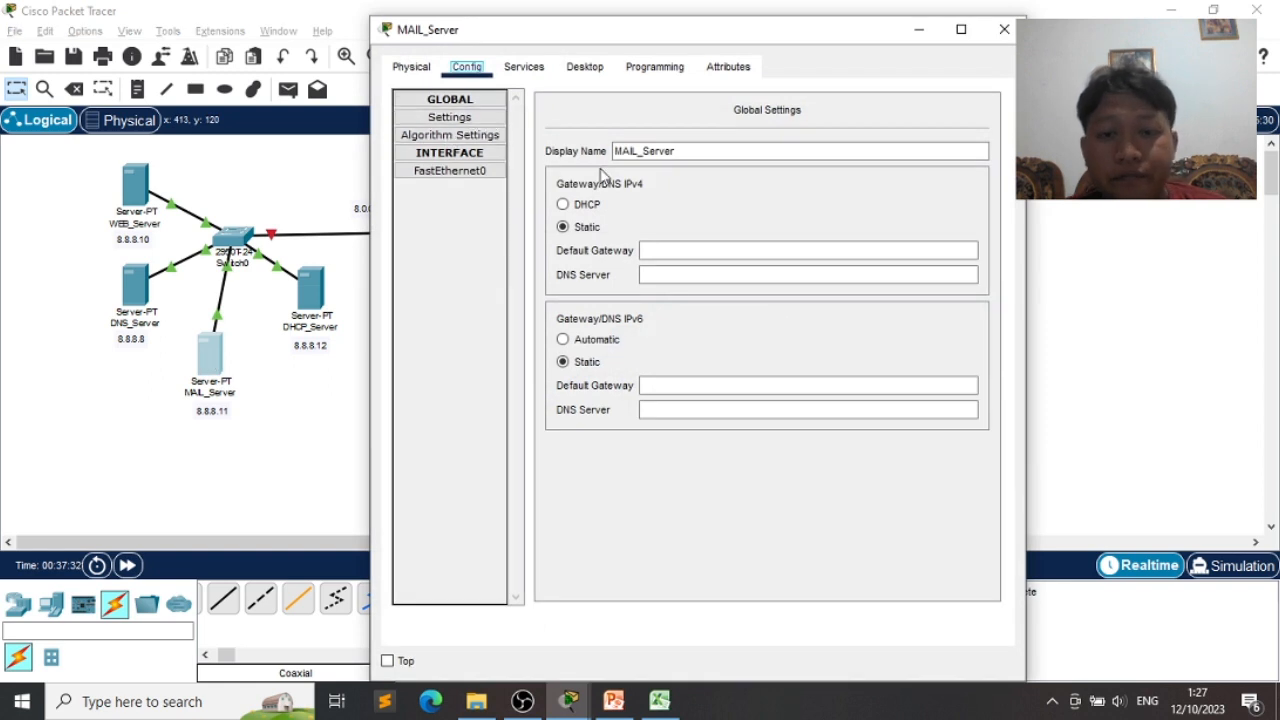
pyautogui.click(669, 153)
pyautogui.click(691, 251)
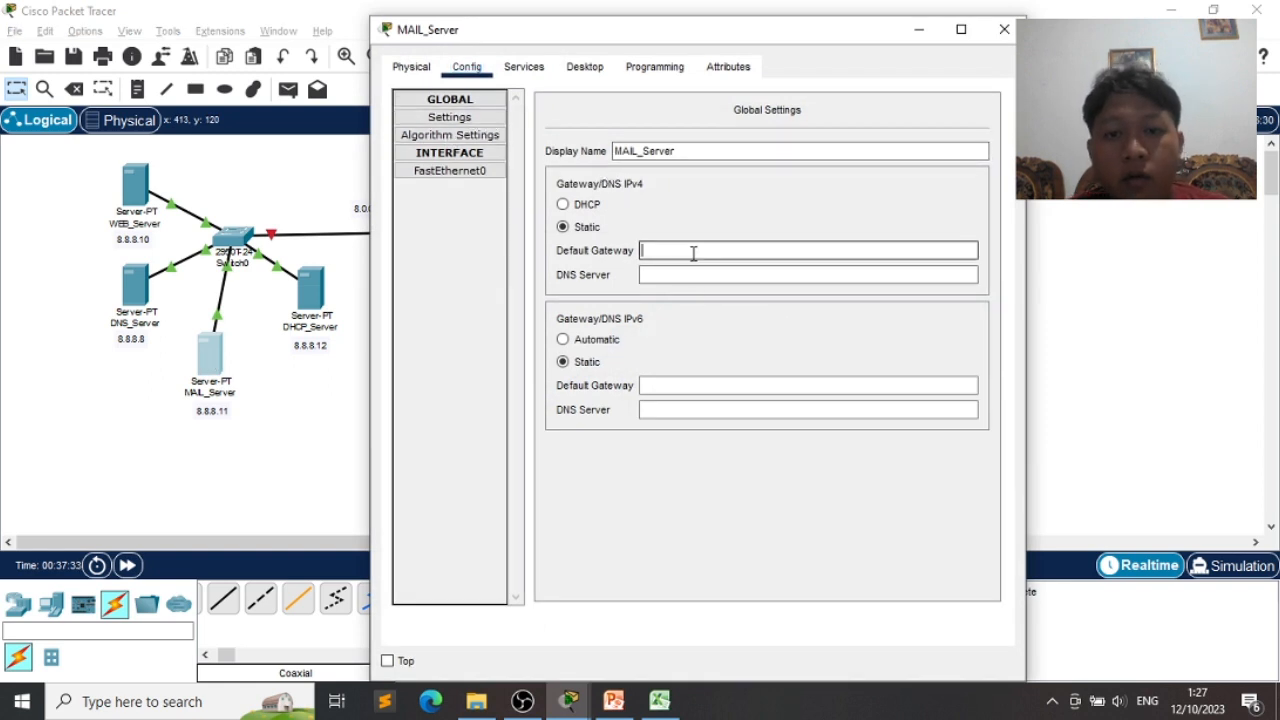
pyautogui.moveTo(686, 38); pyautogui.dragTo(748, 38)
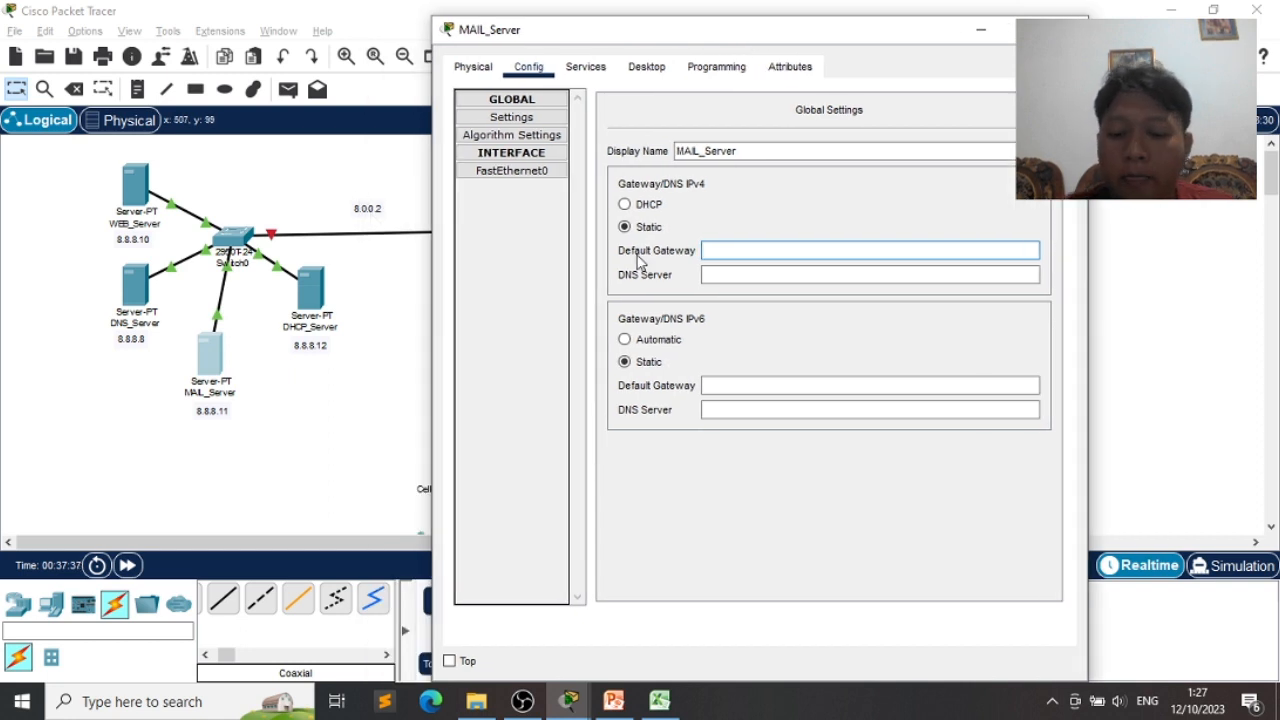
pyautogui.write('8')
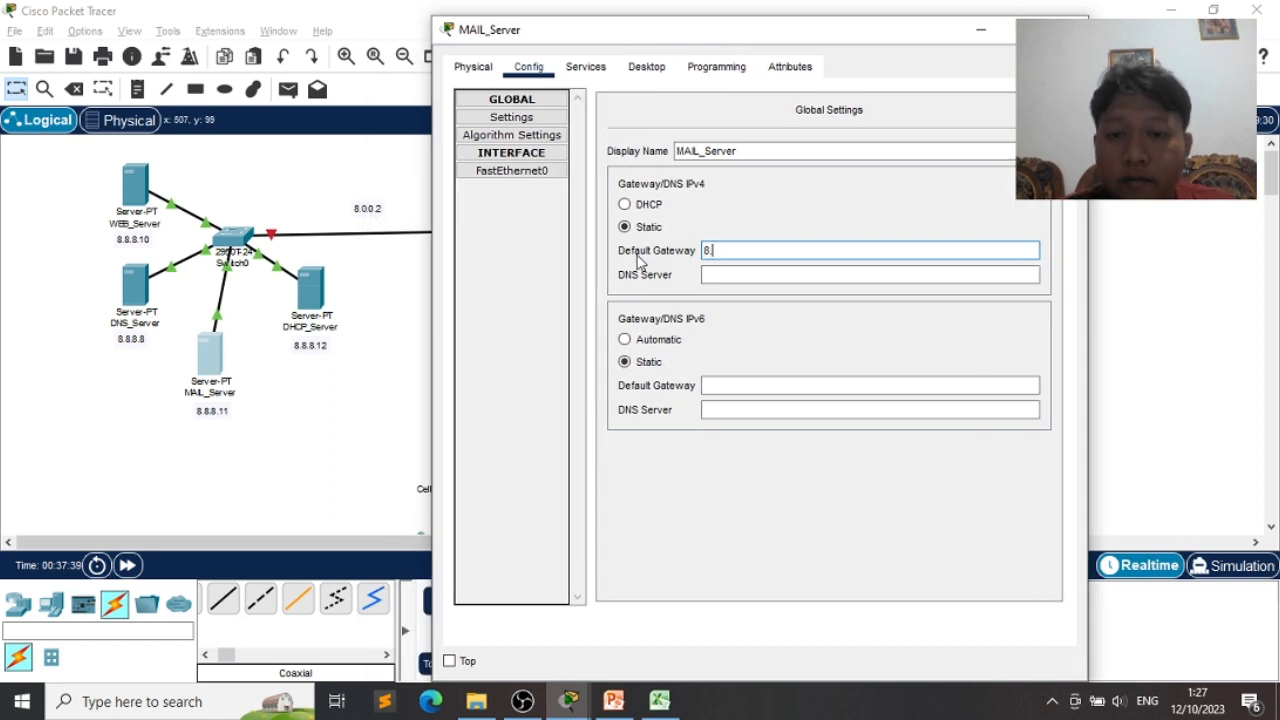
pyautogui.write('.0.0.2')
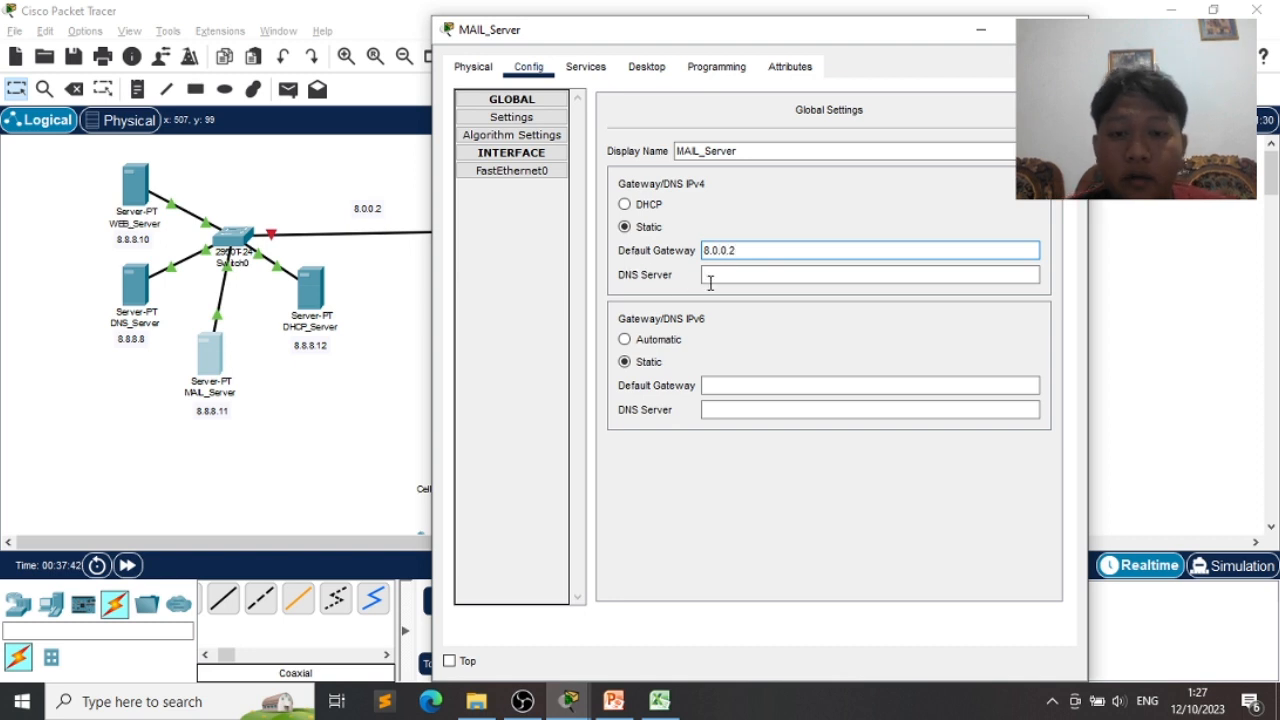
pyautogui.click(720, 274)
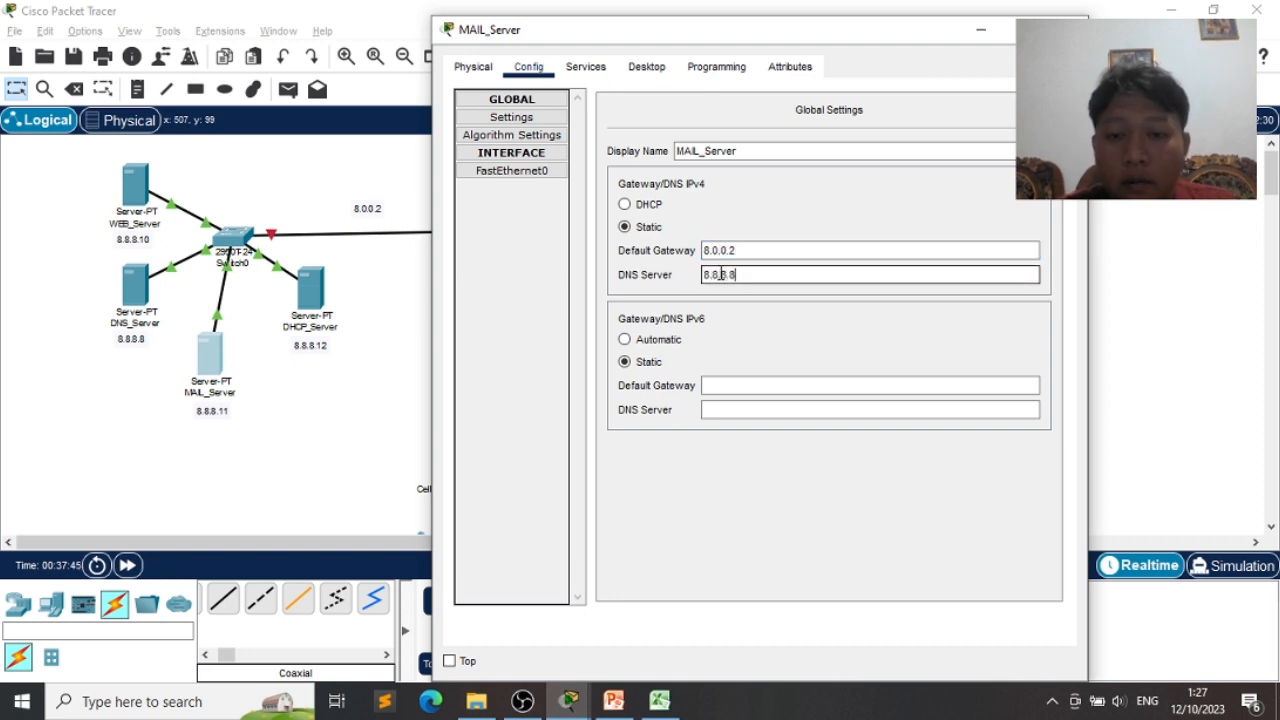
# - Give MAIL_Server's FastEthernet0 address 8.8.8.11 with mask 255.0.0.0
pyautogui.click(520, 172)
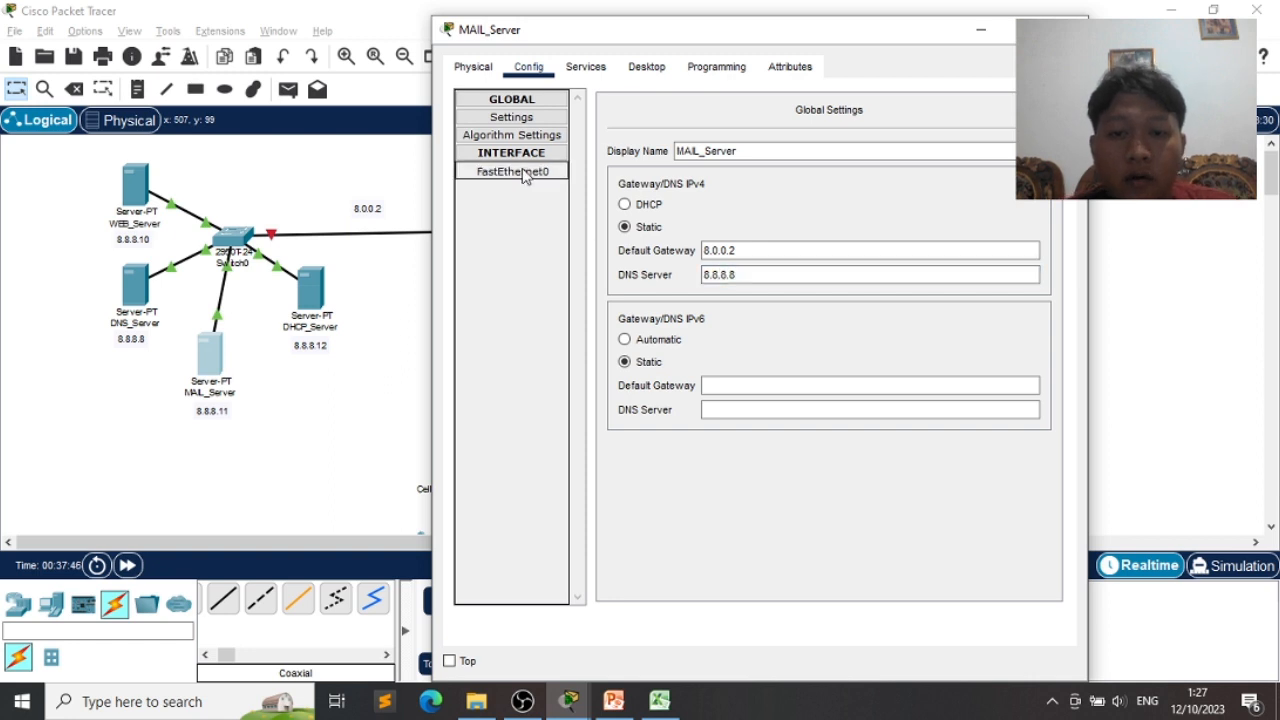
pyautogui.click(871, 261)
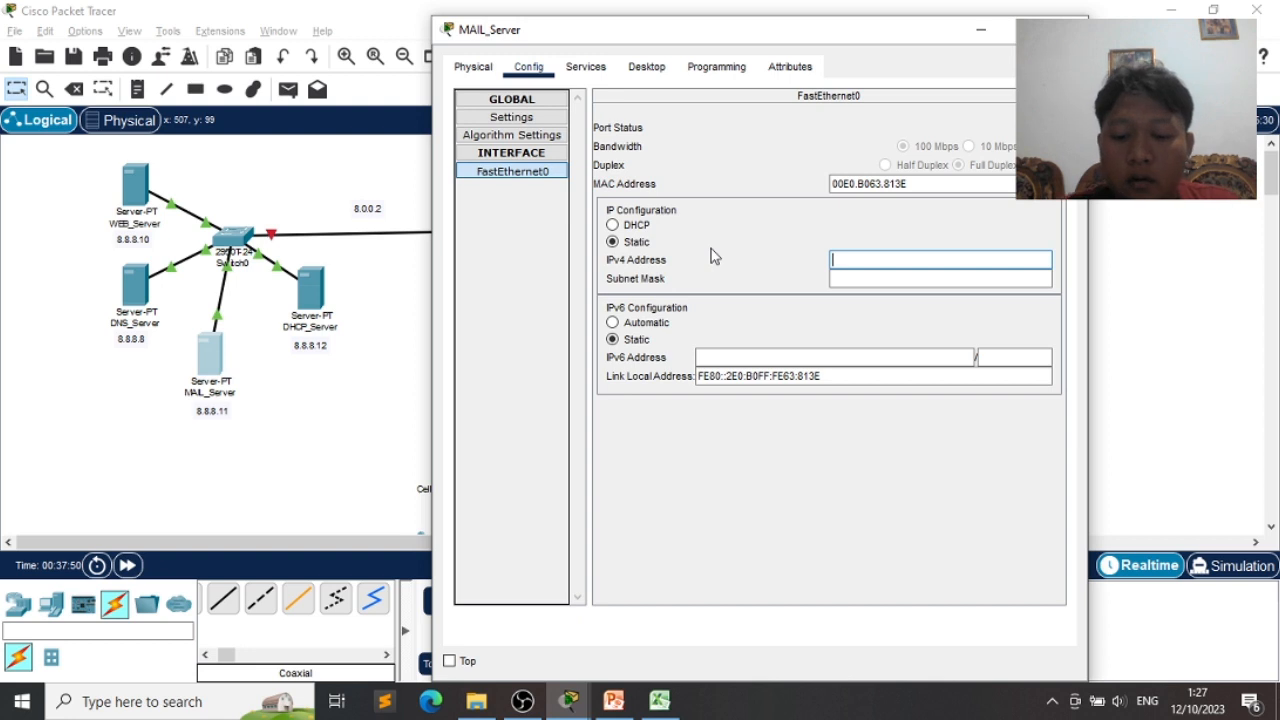
pyautogui.write('8.8.8.11')
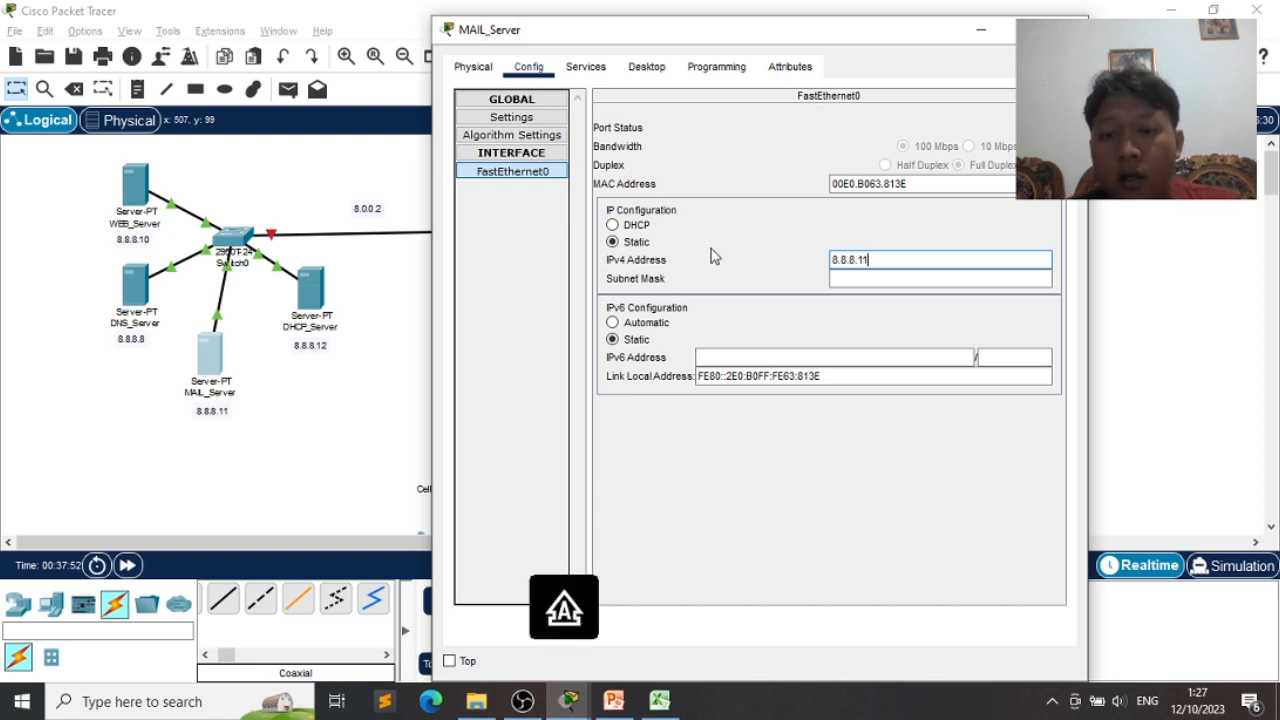
pyautogui.press('Tab')
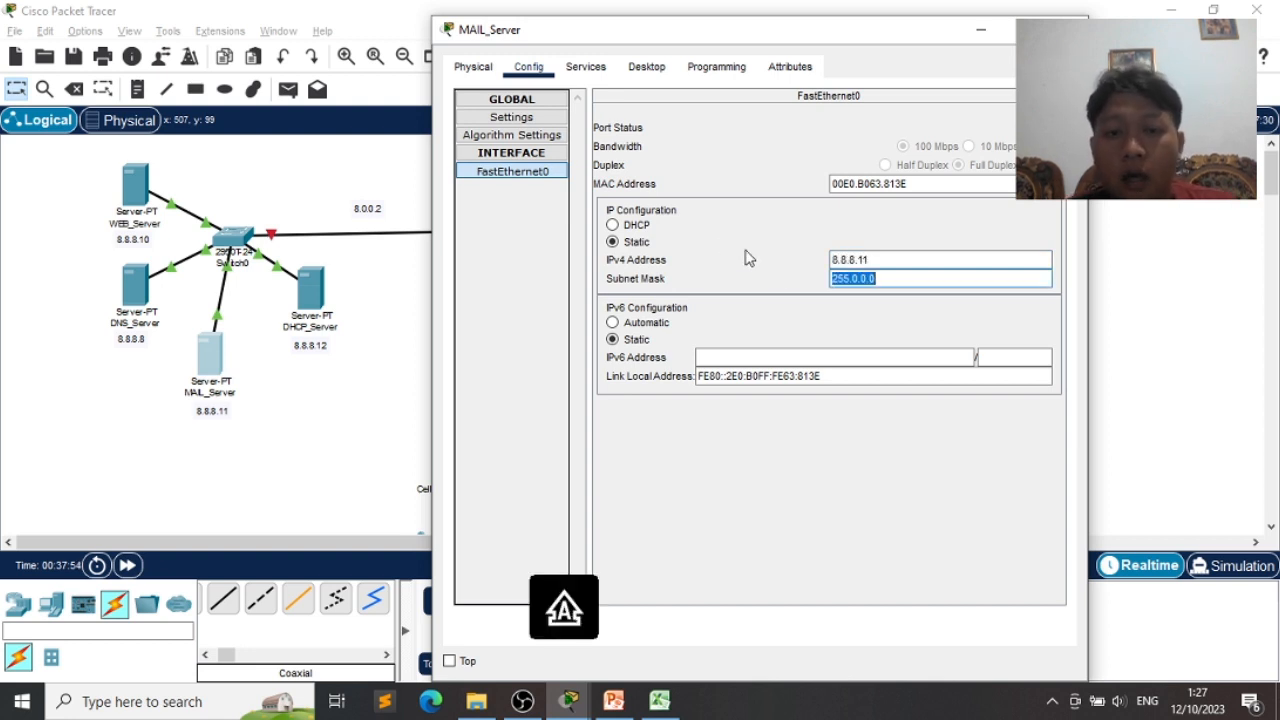
pyautogui.click(584, 70)
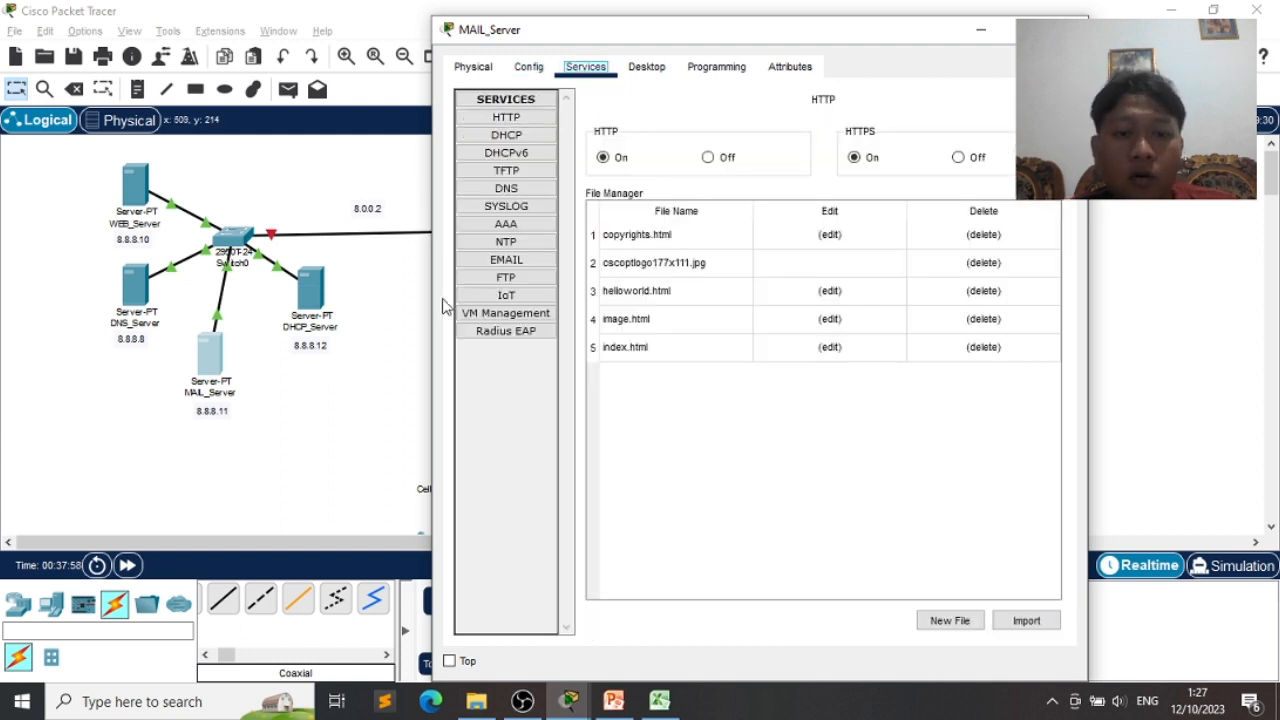
# - Set the email service domain name to itera.ac.id and move the server window aside
pyautogui.click(506, 259)
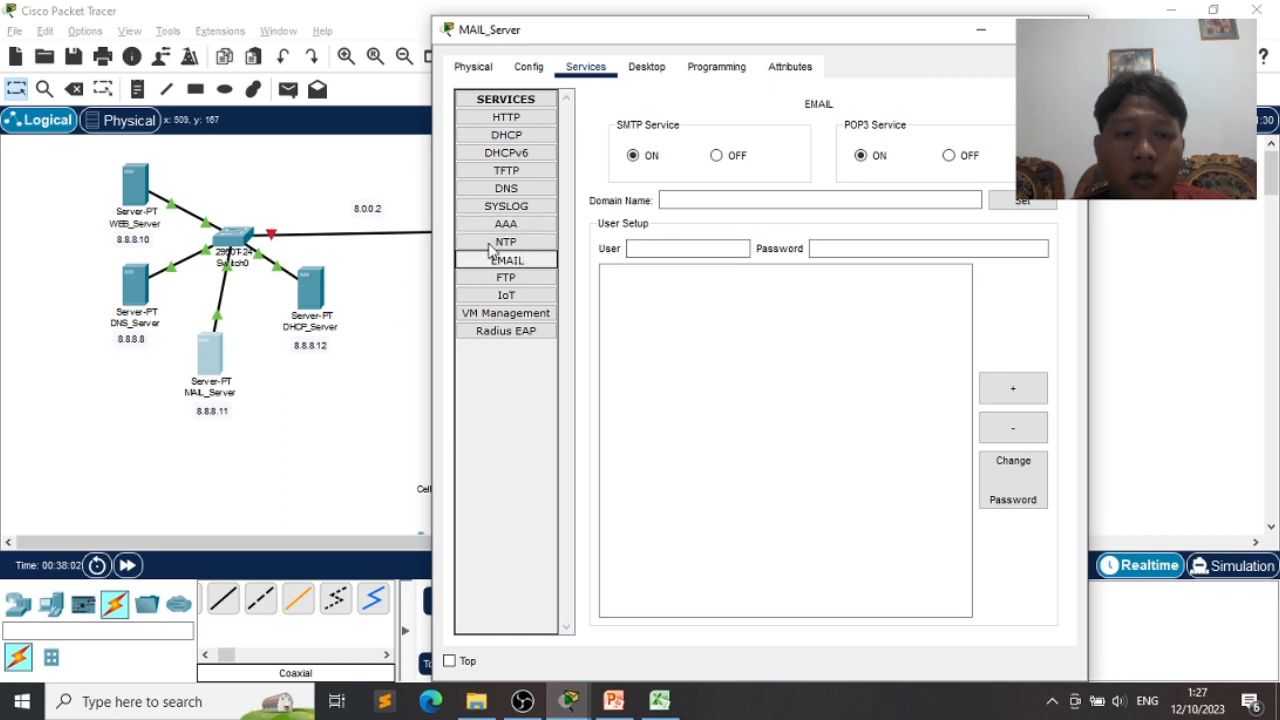
pyautogui.click(716, 203)
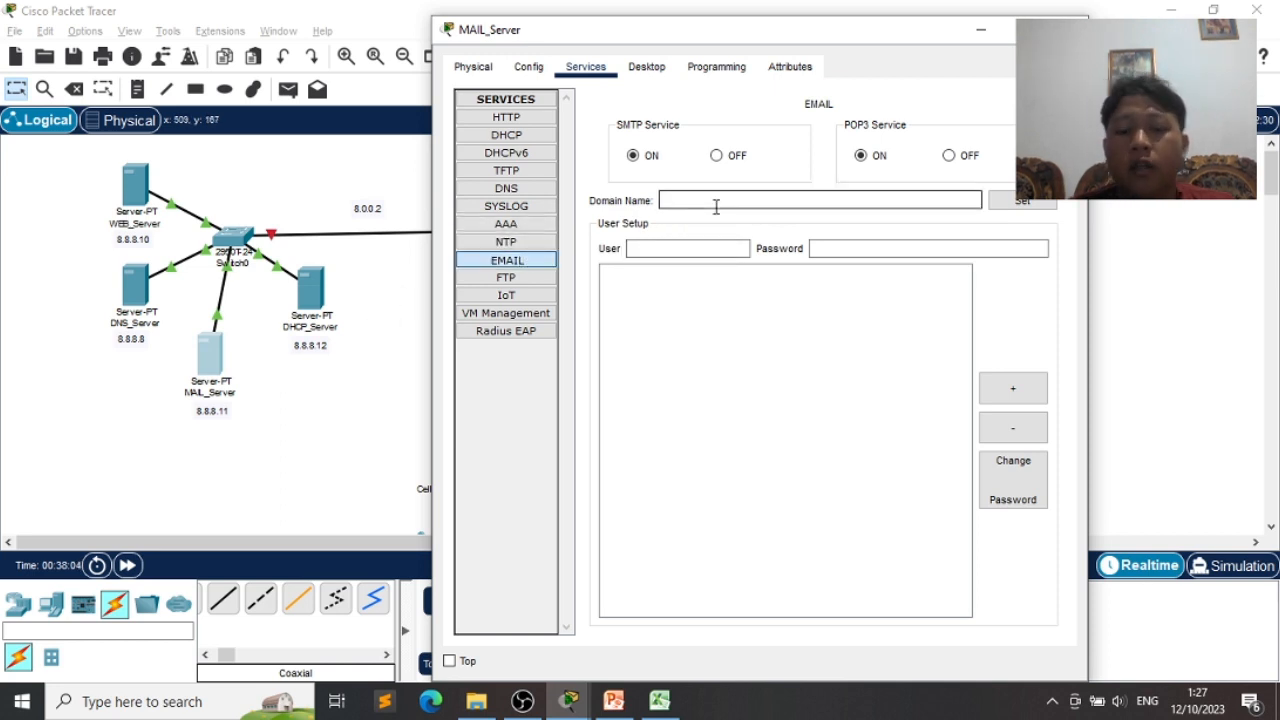
pyautogui.write('ITERA')
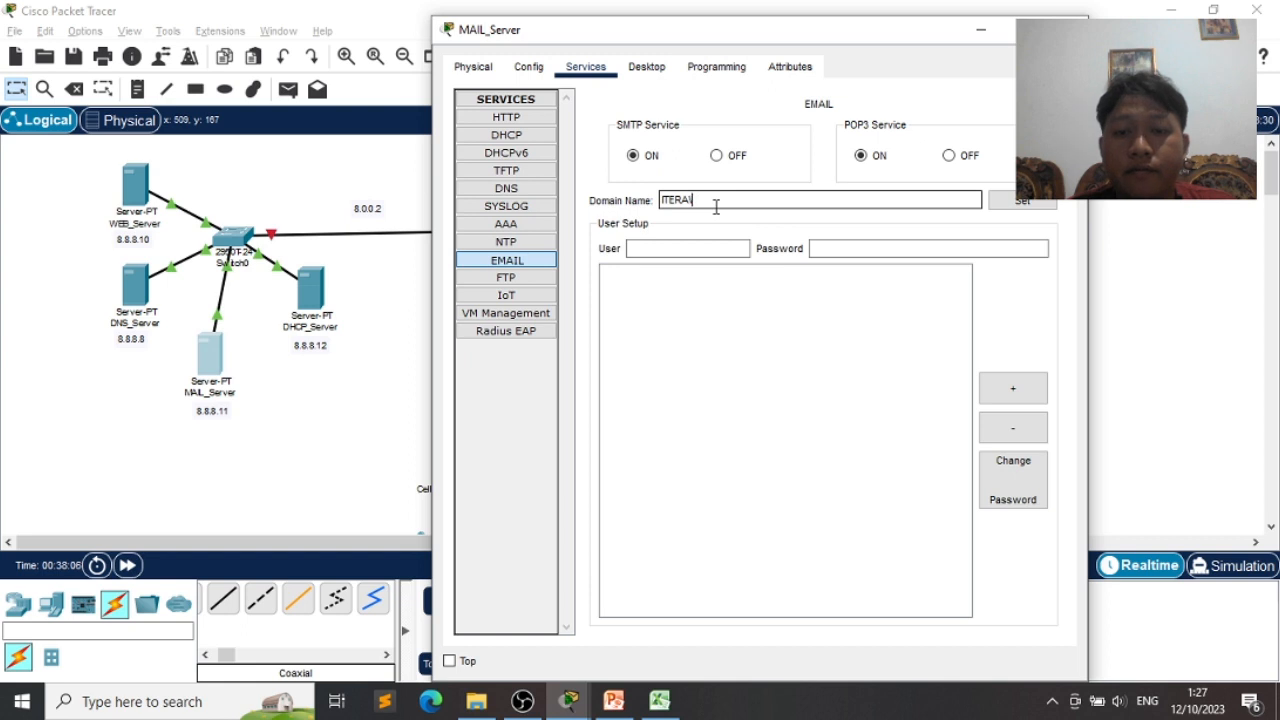
pyautogui.press('BackSpace')
pyautogui.press('BackSpace')
pyautogui.press('BackSpace')
pyautogui.press('BackSpace')
pyautogui.press('BackSpace')
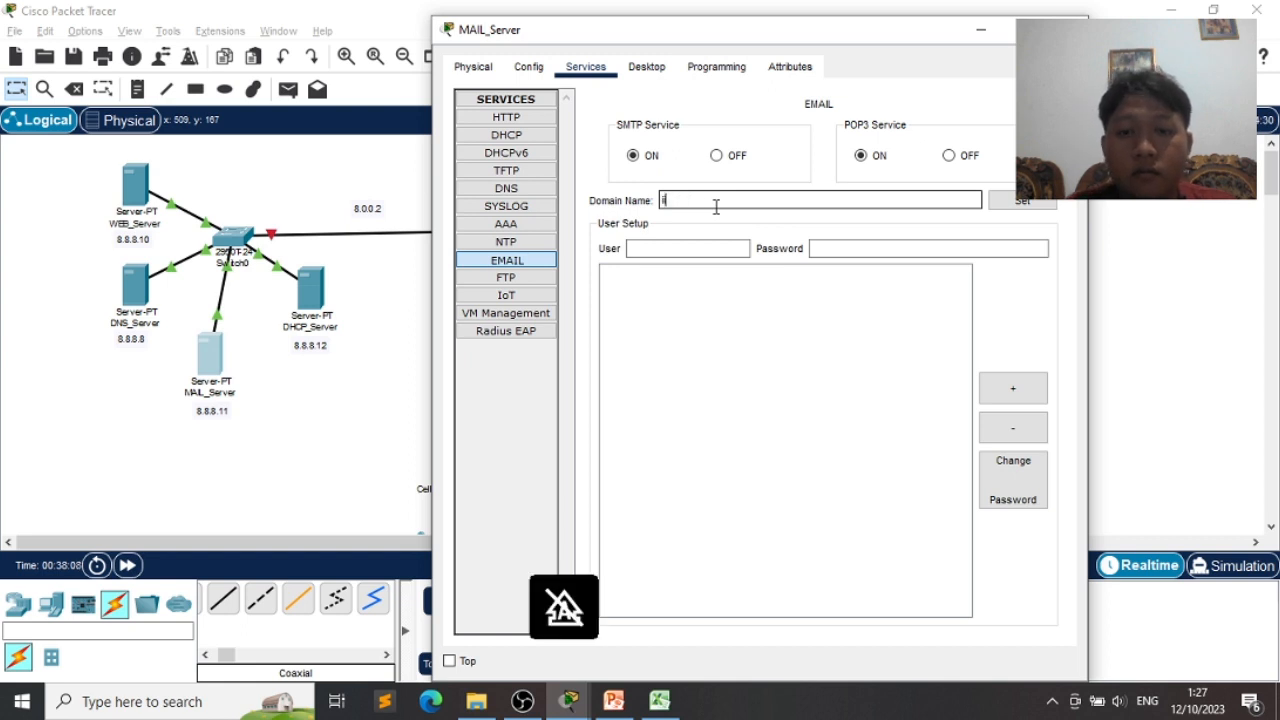
pyautogui.write('itera.ac.id')
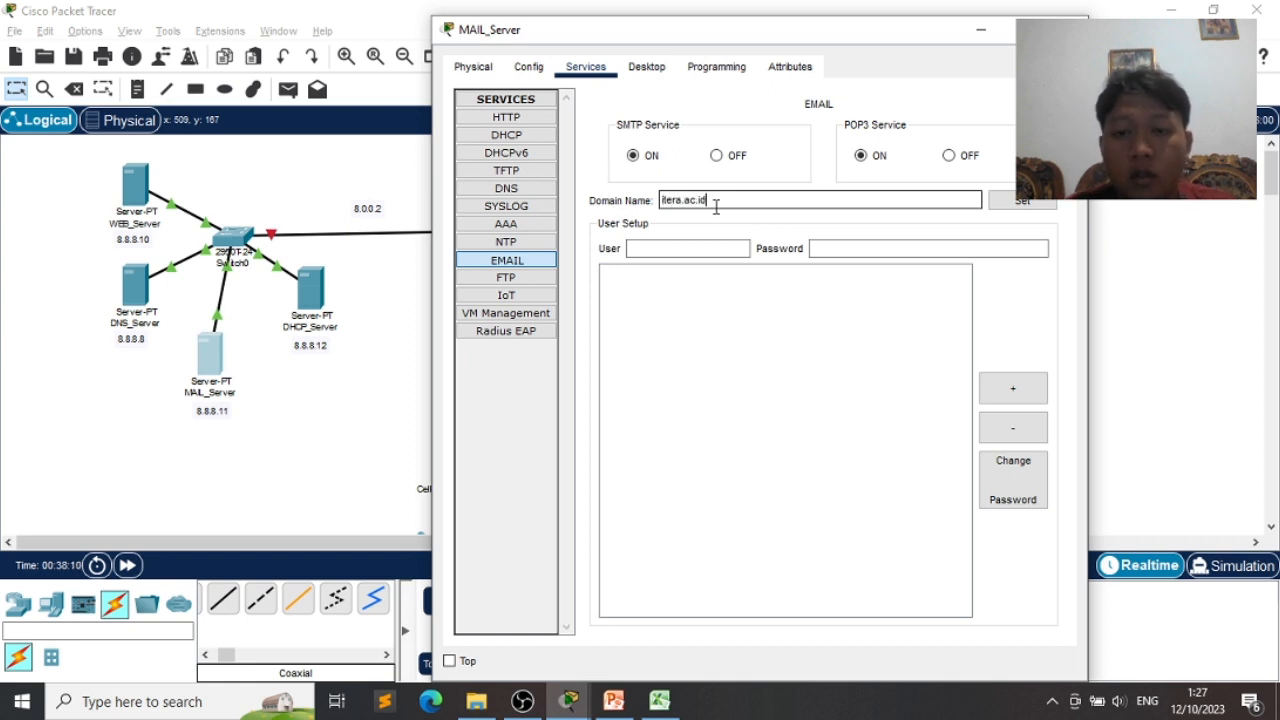
pyautogui.click(1022, 203)
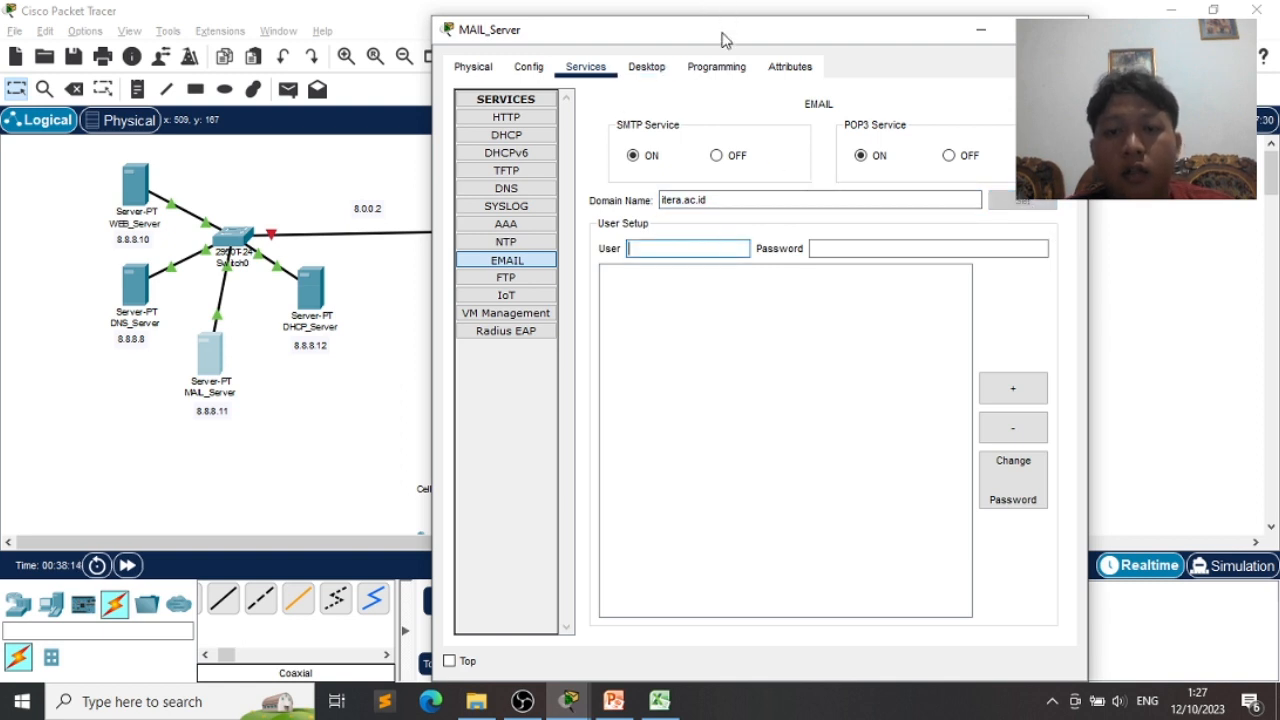
pyautogui.moveTo(725, 40); pyautogui.dragTo(345, 50)
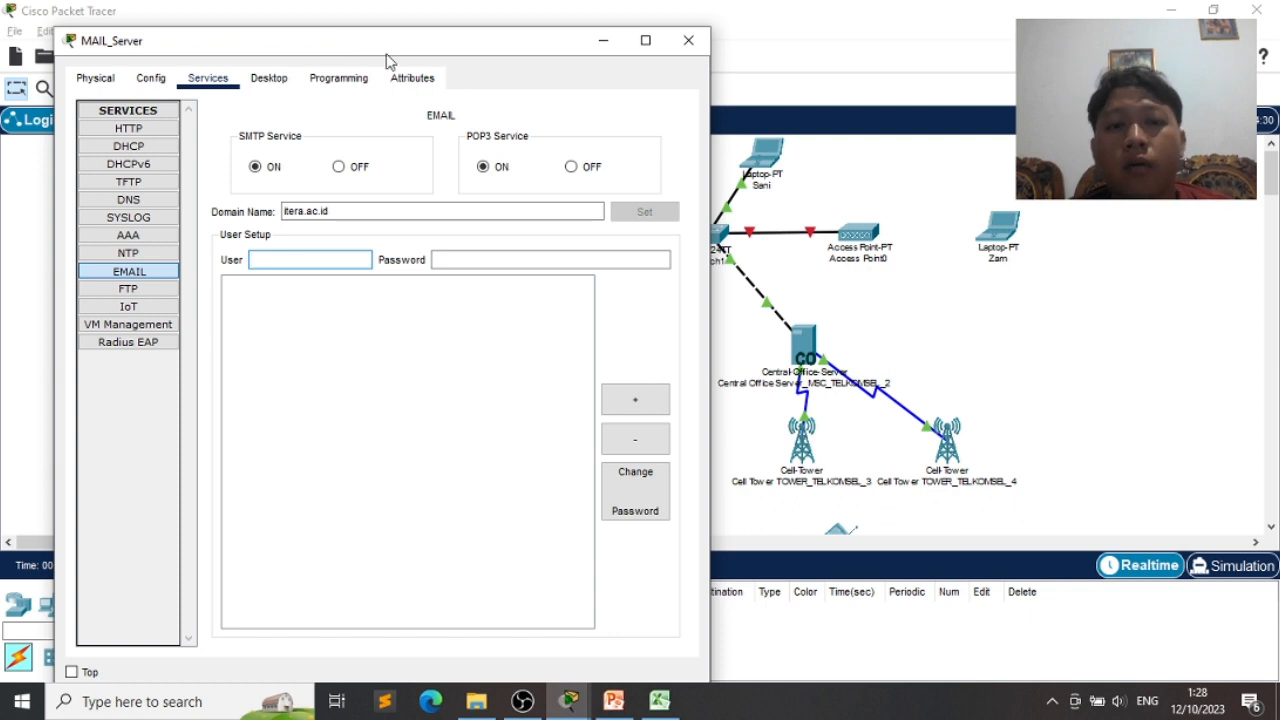
pyautogui.moveTo(388, 58); pyautogui.dragTo(360, 40)
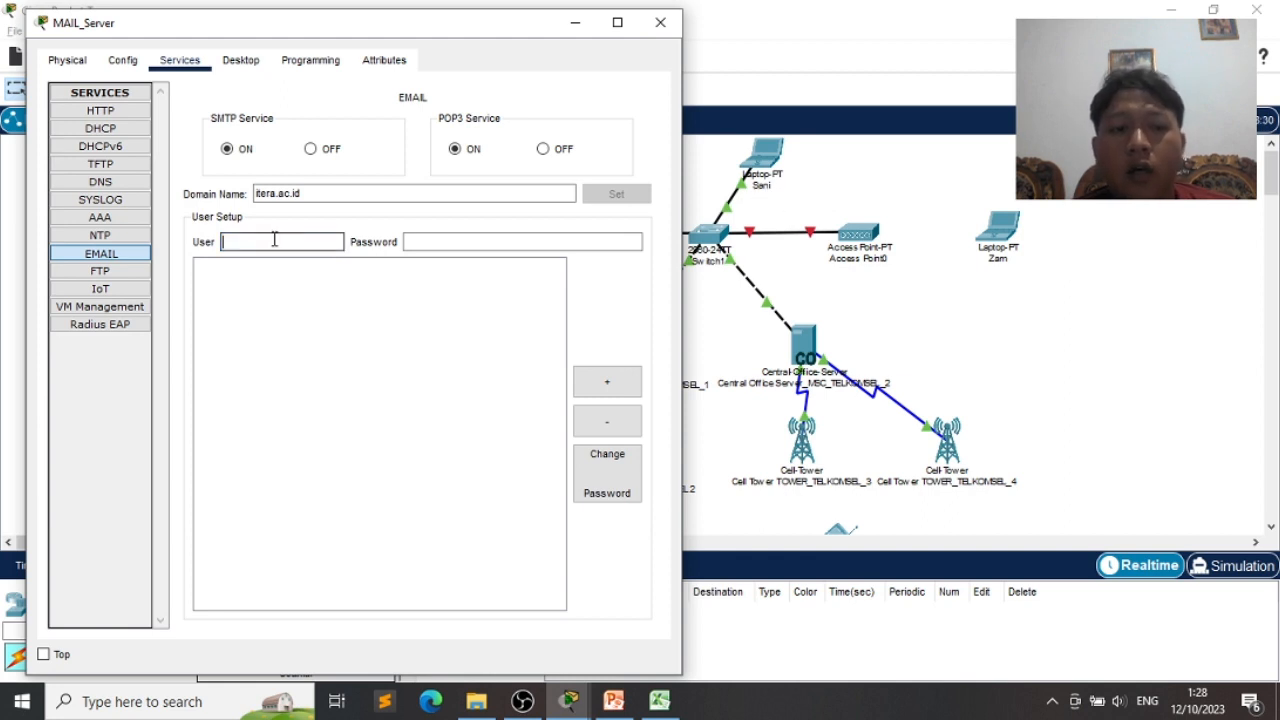
# - Add the first three email user accounts, each with its password
pyautogui.write('sani')
pyautogui.click(551, 240)
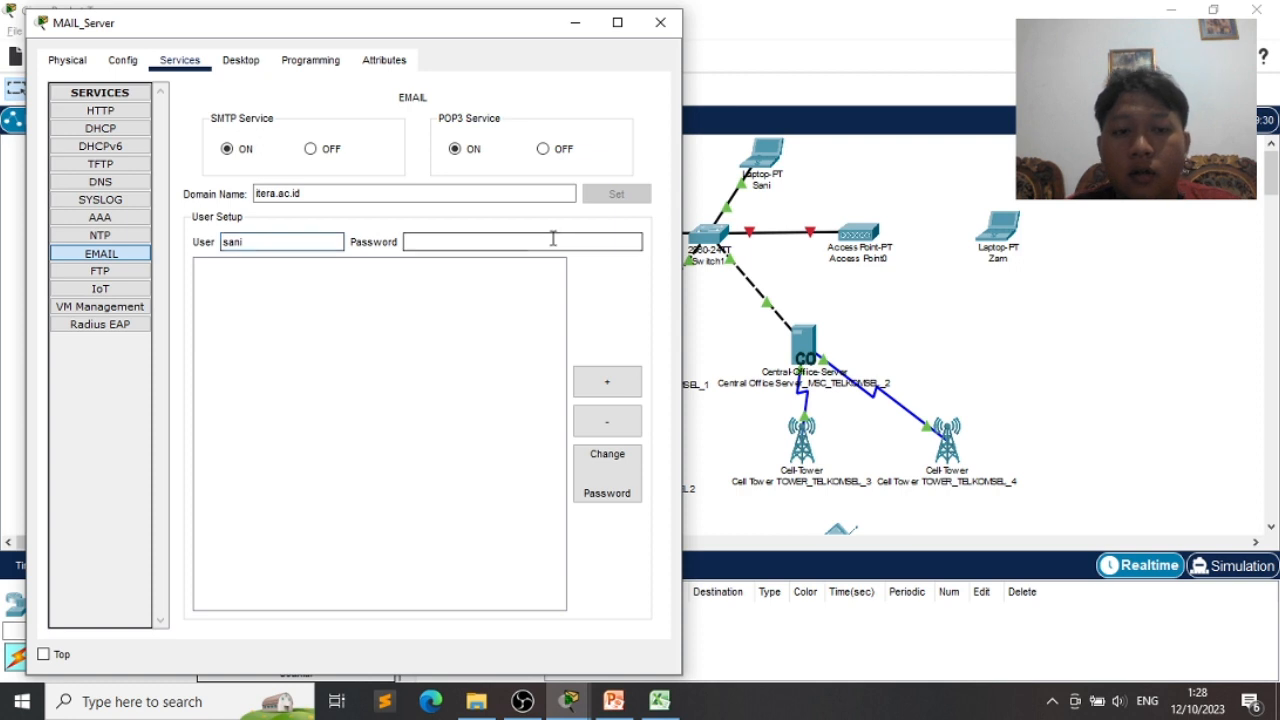
pyautogui.write('123')
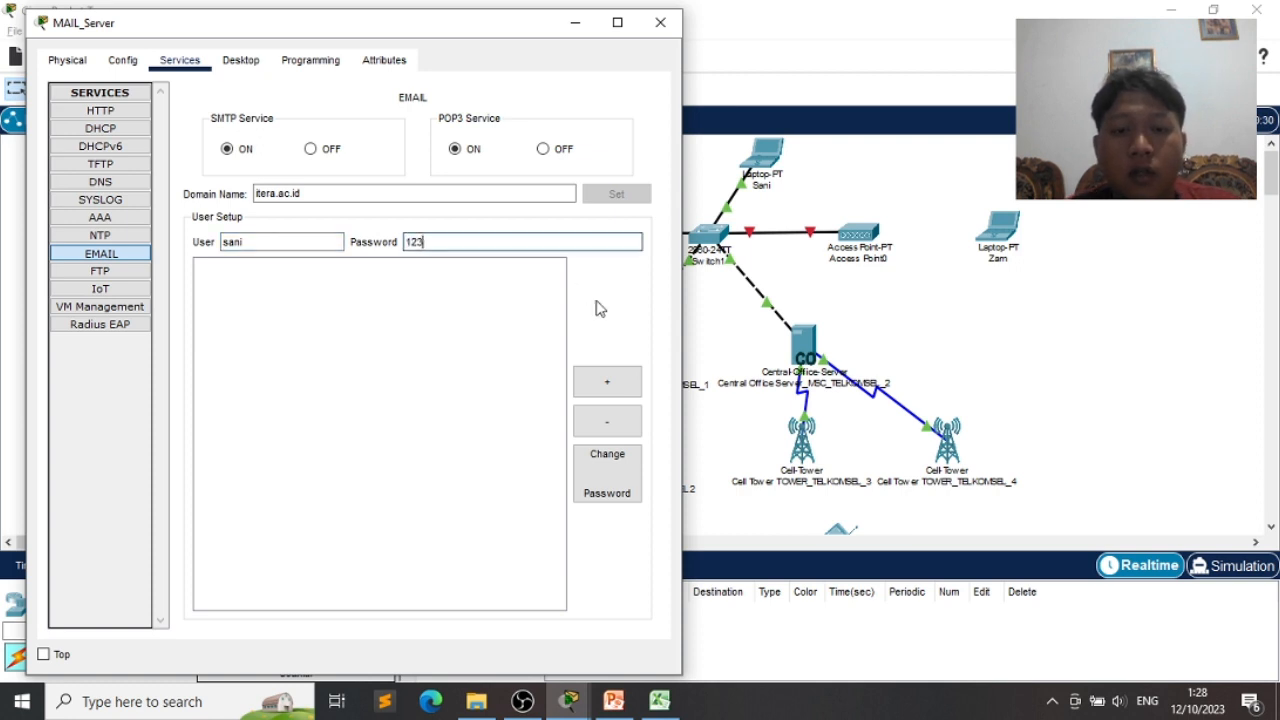
pyautogui.click(613, 387)
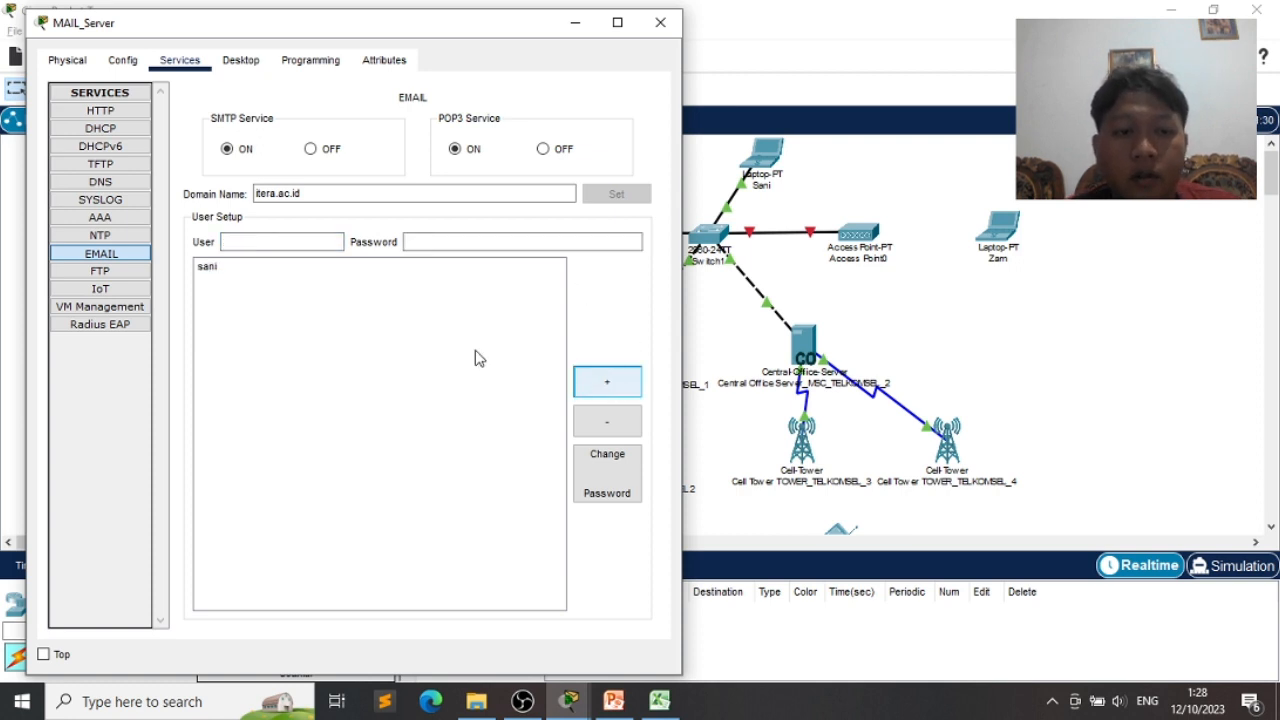
pyautogui.click(274, 247)
pyautogui.write('za')
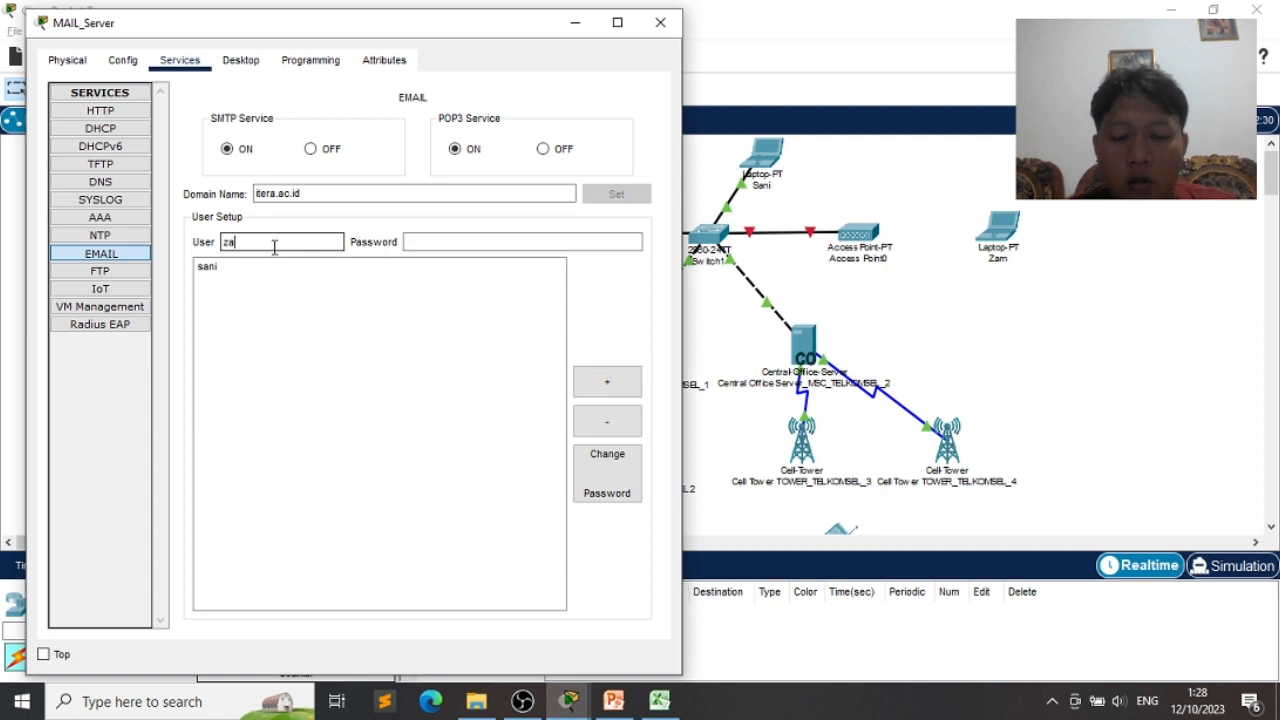
pyautogui.write('m')
pyautogui.press('Tab')
pyautogui.write('123')
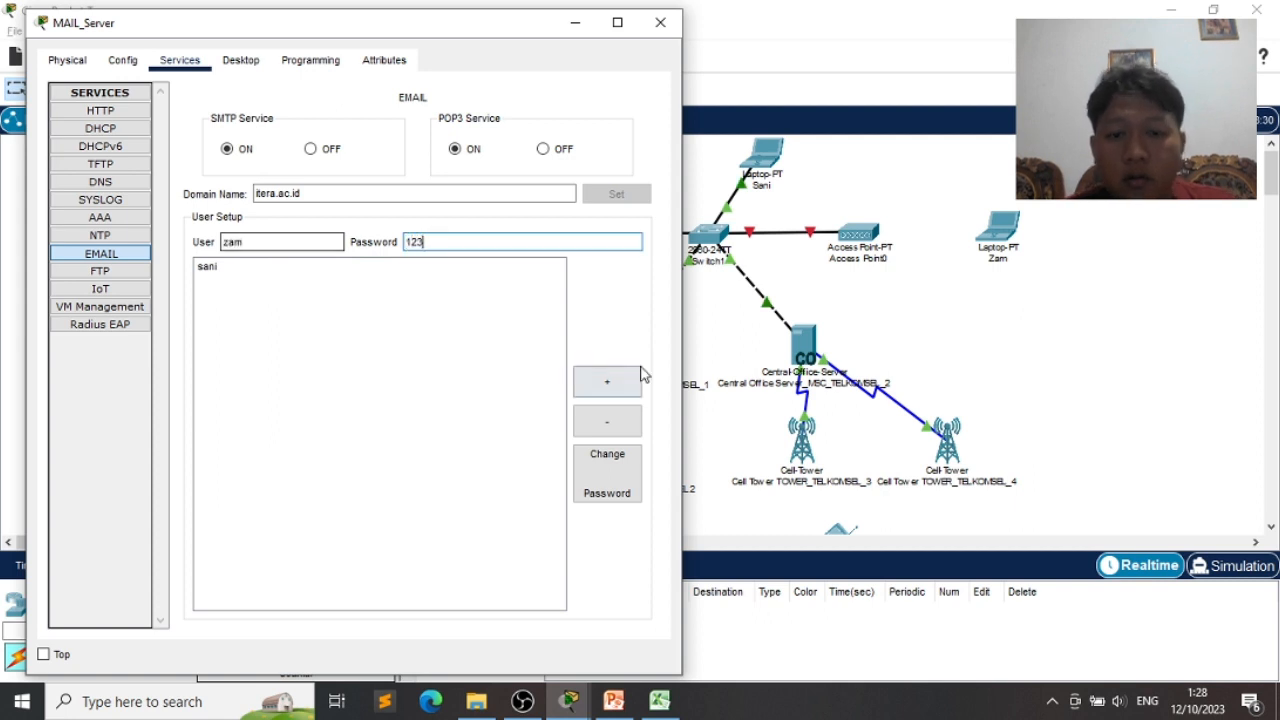
pyautogui.click(612, 381)
pyautogui.scroll(-5, 908, 420)
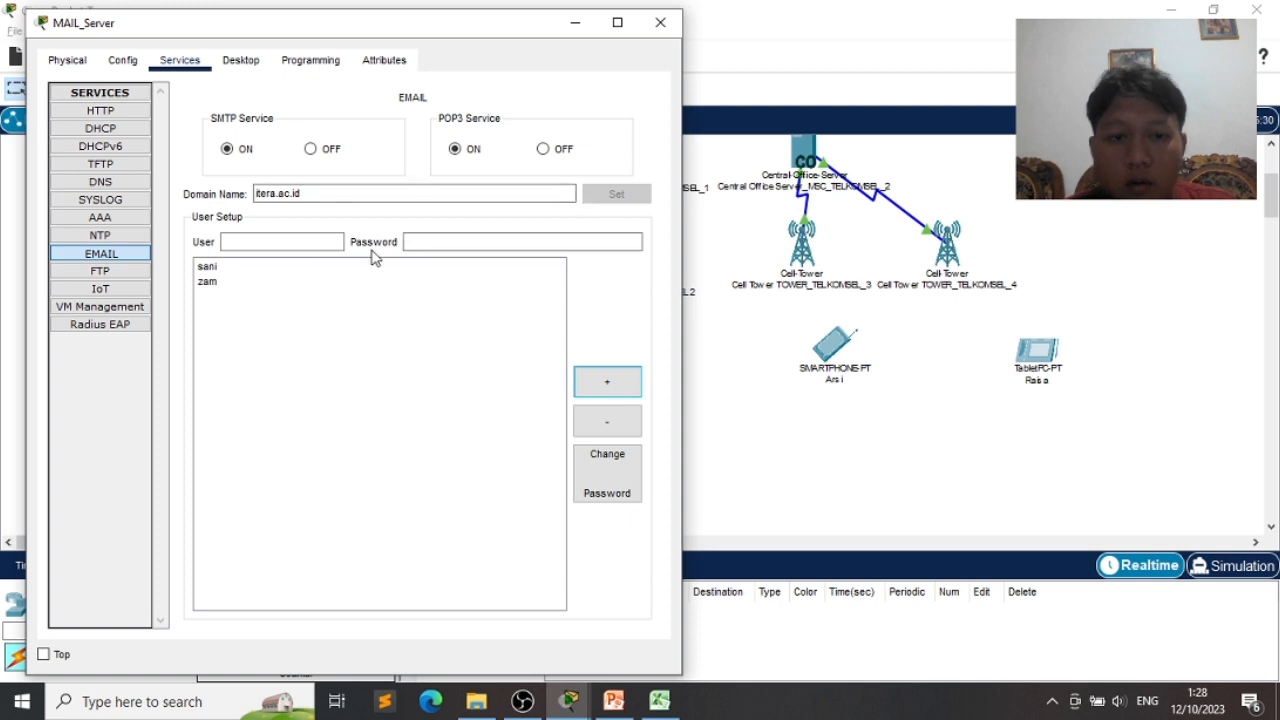
pyautogui.click(311, 238)
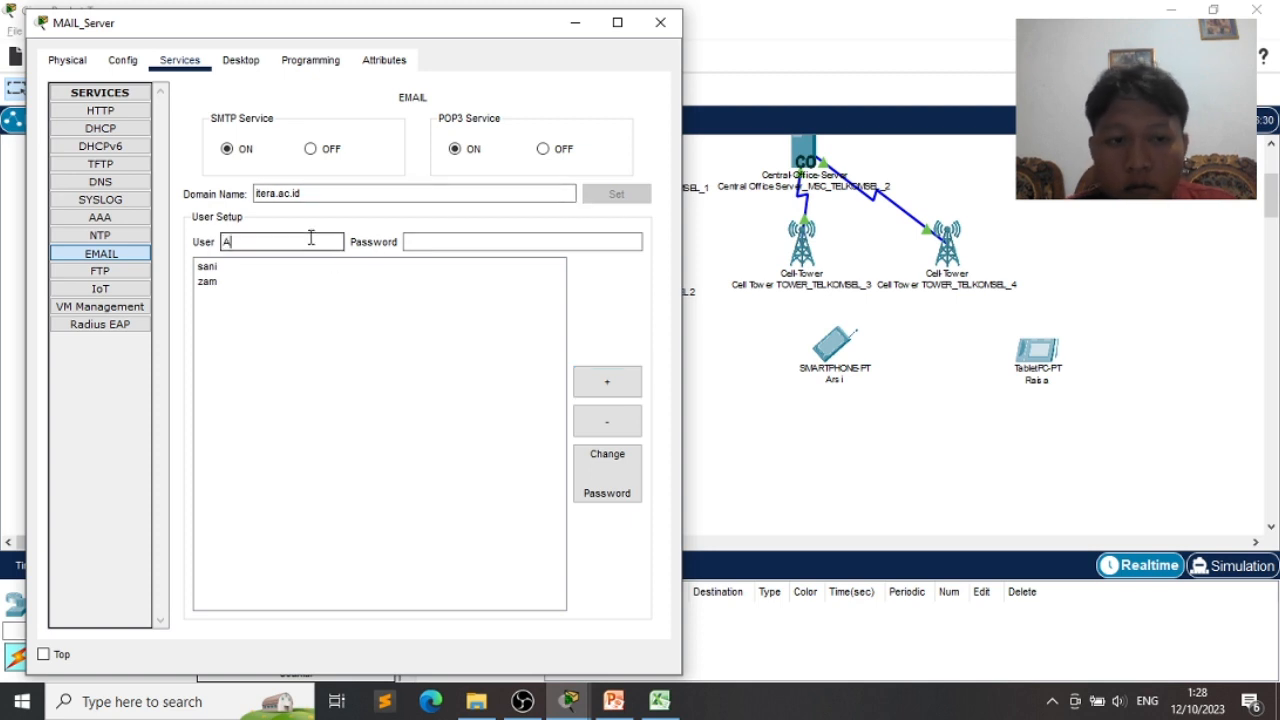
pyautogui.write('Ars')
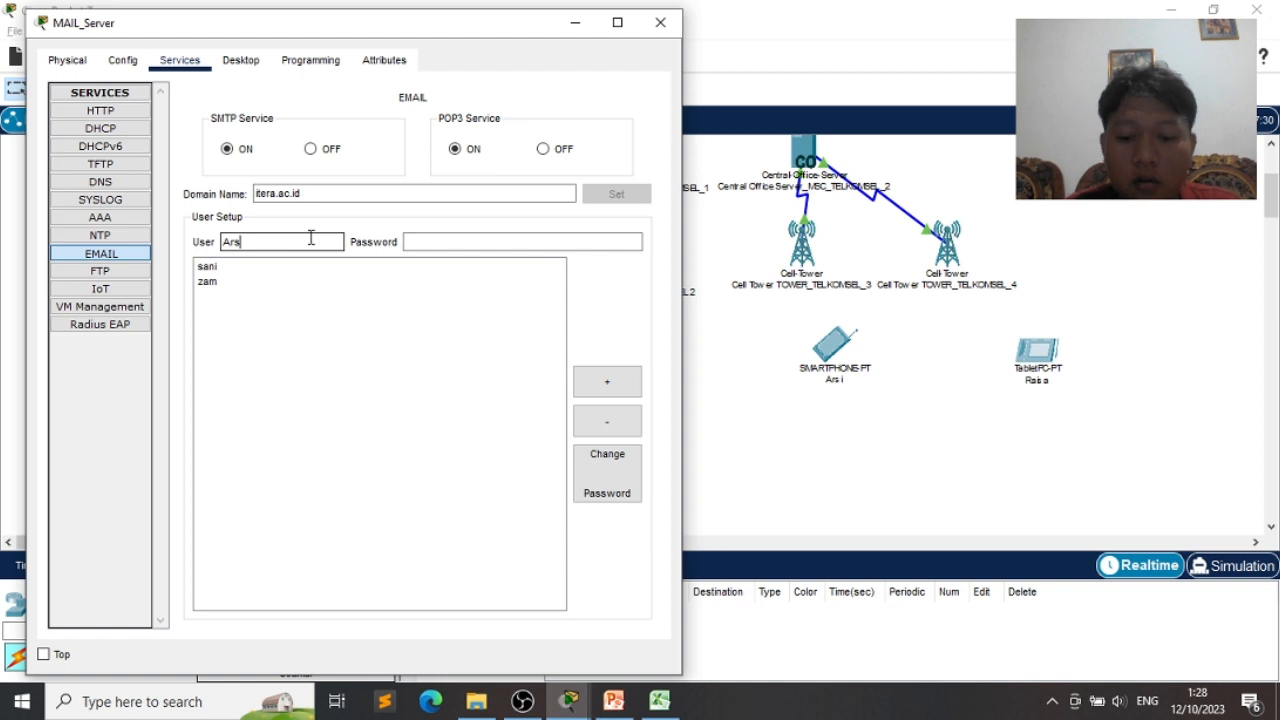
pyautogui.write('i')
pyautogui.press('Tab')
pyautogui.write('123')
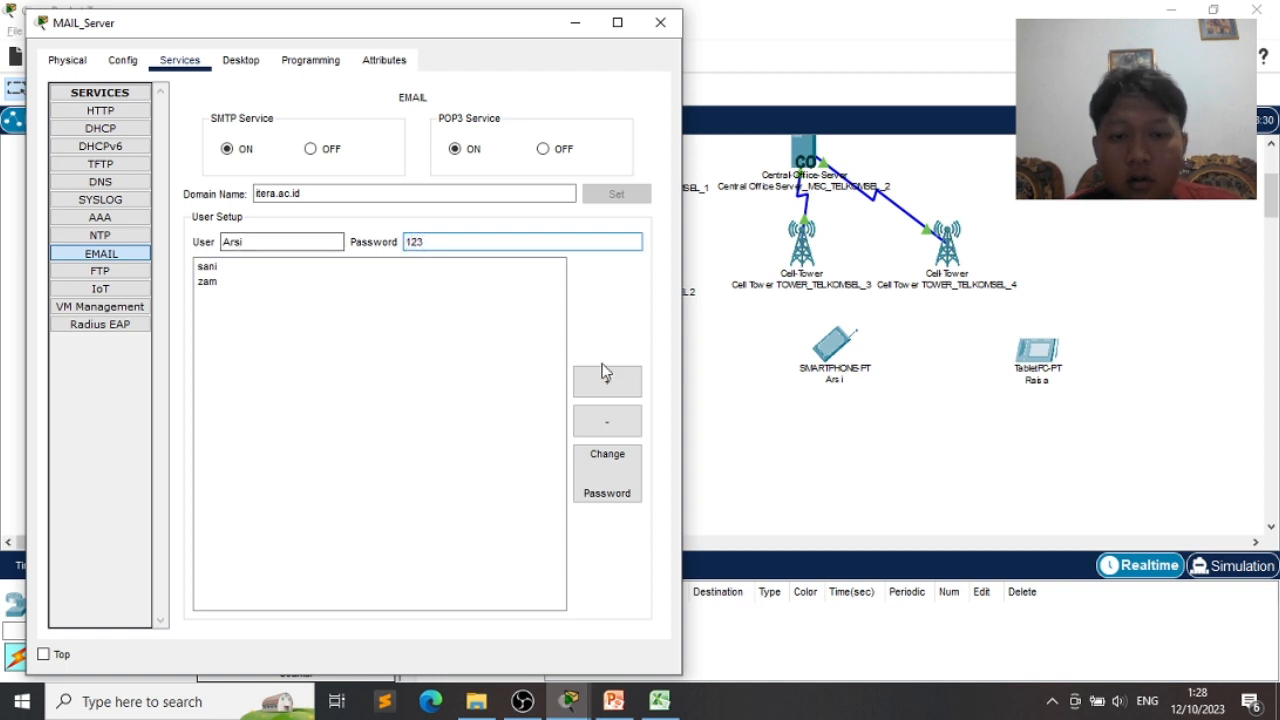
pyautogui.click(606, 380)
# - Add three more email user accounts and close the MAIL_Server window
pyautogui.click(311, 242)
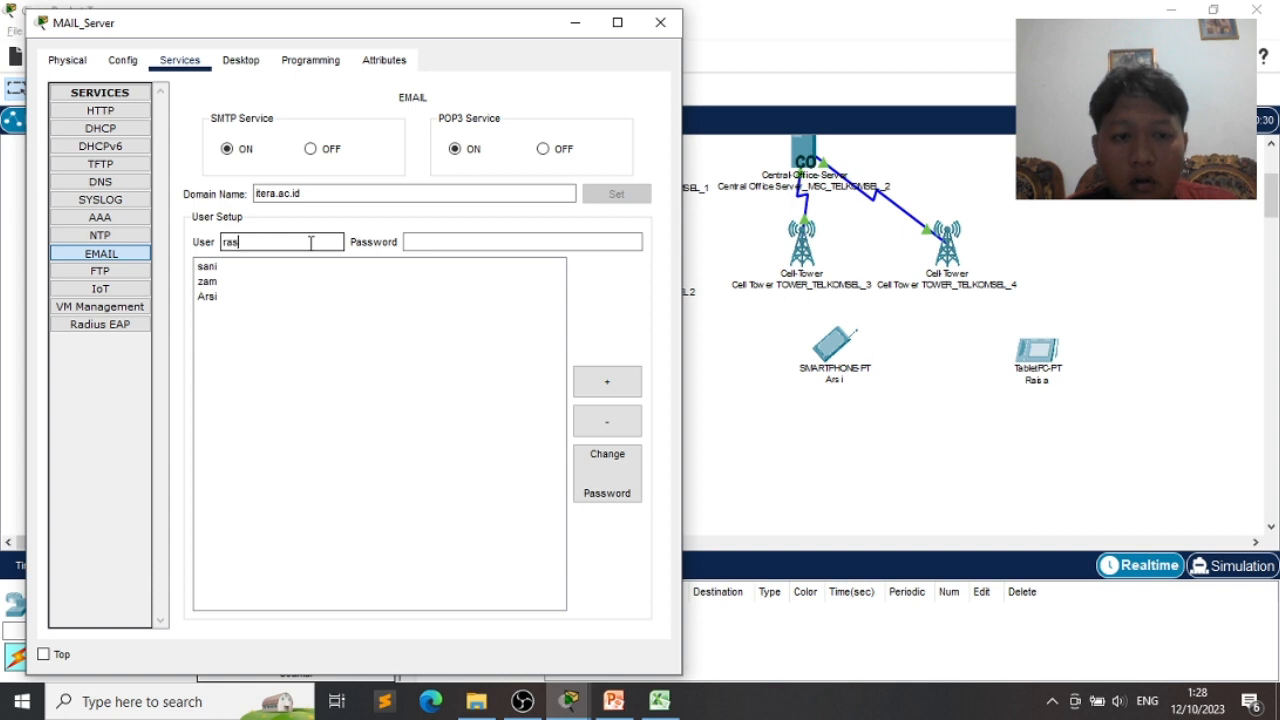
pyautogui.press('Tab')
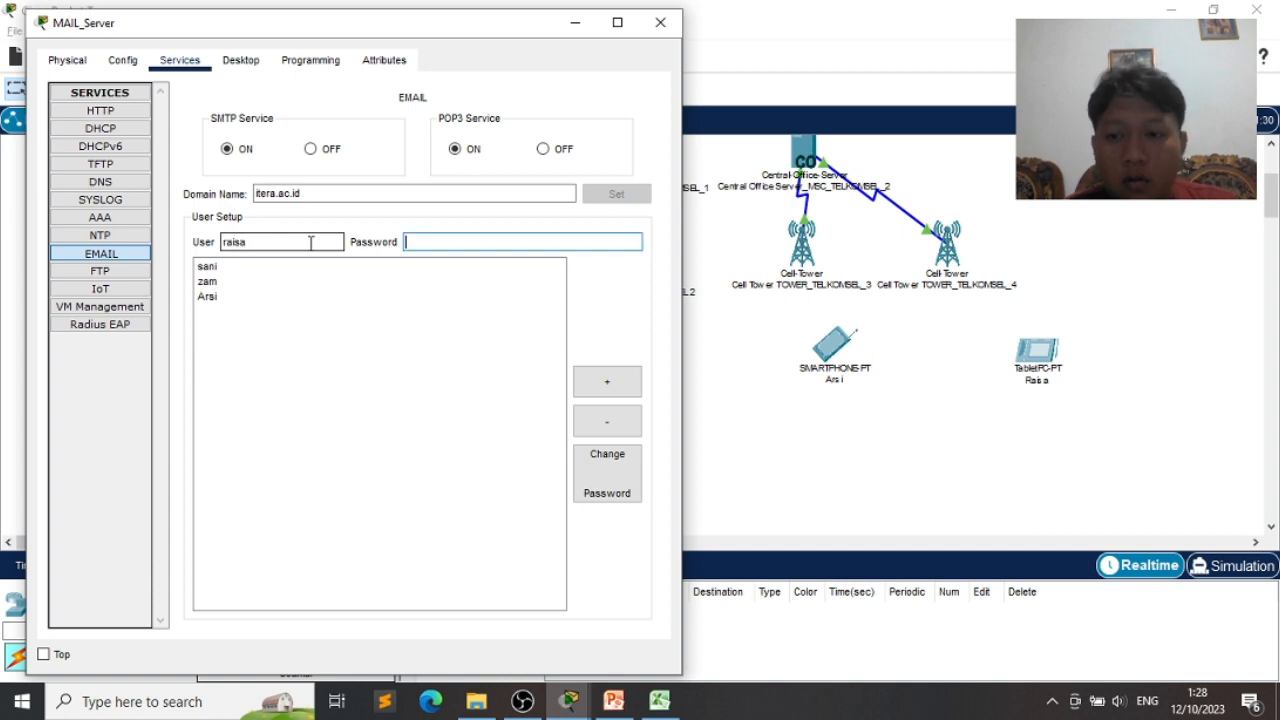
pyautogui.click(606, 381)
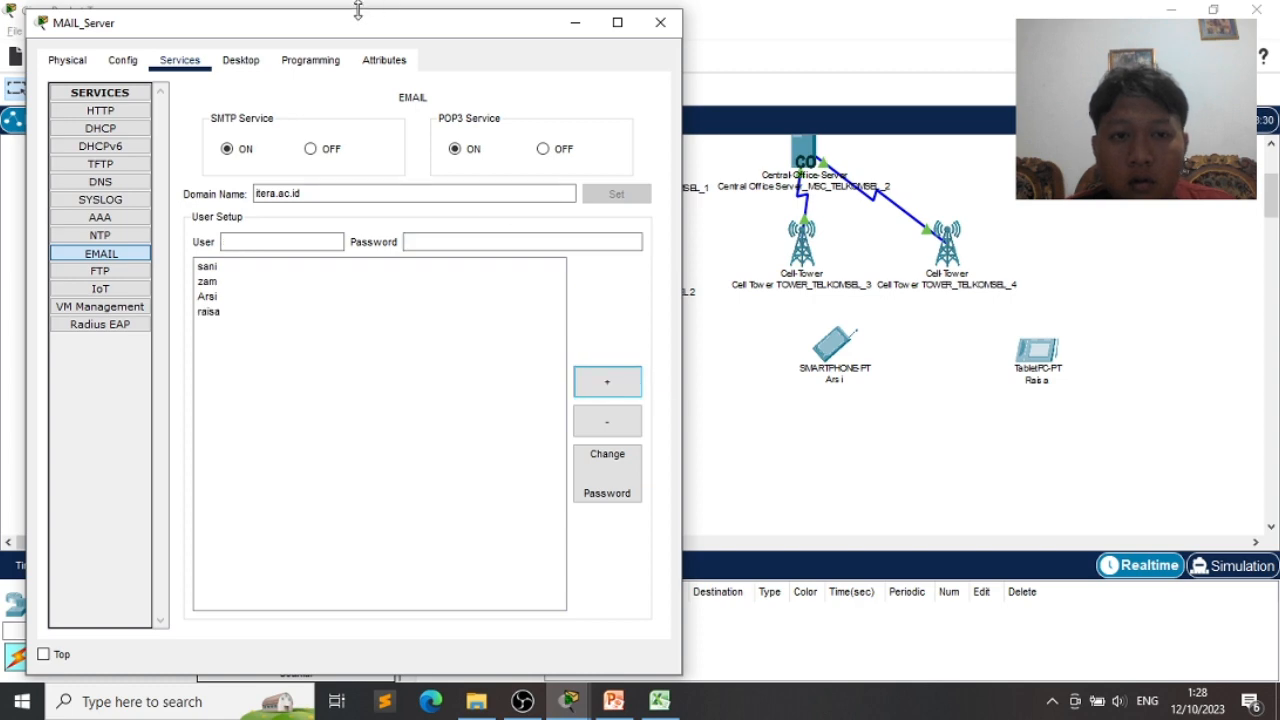
pyautogui.moveTo(358, 28); pyautogui.dragTo(982, 98)
pyautogui.click(919, 311)
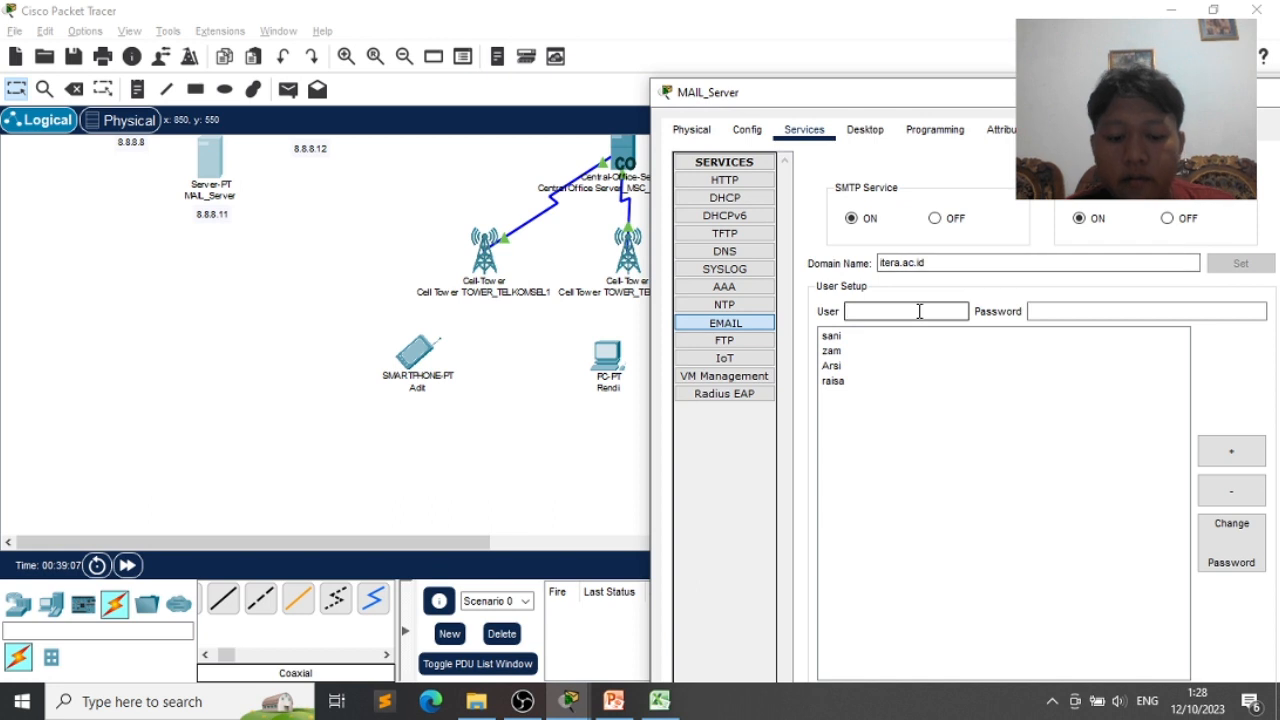
pyautogui.write('adi')
pyautogui.write('123')
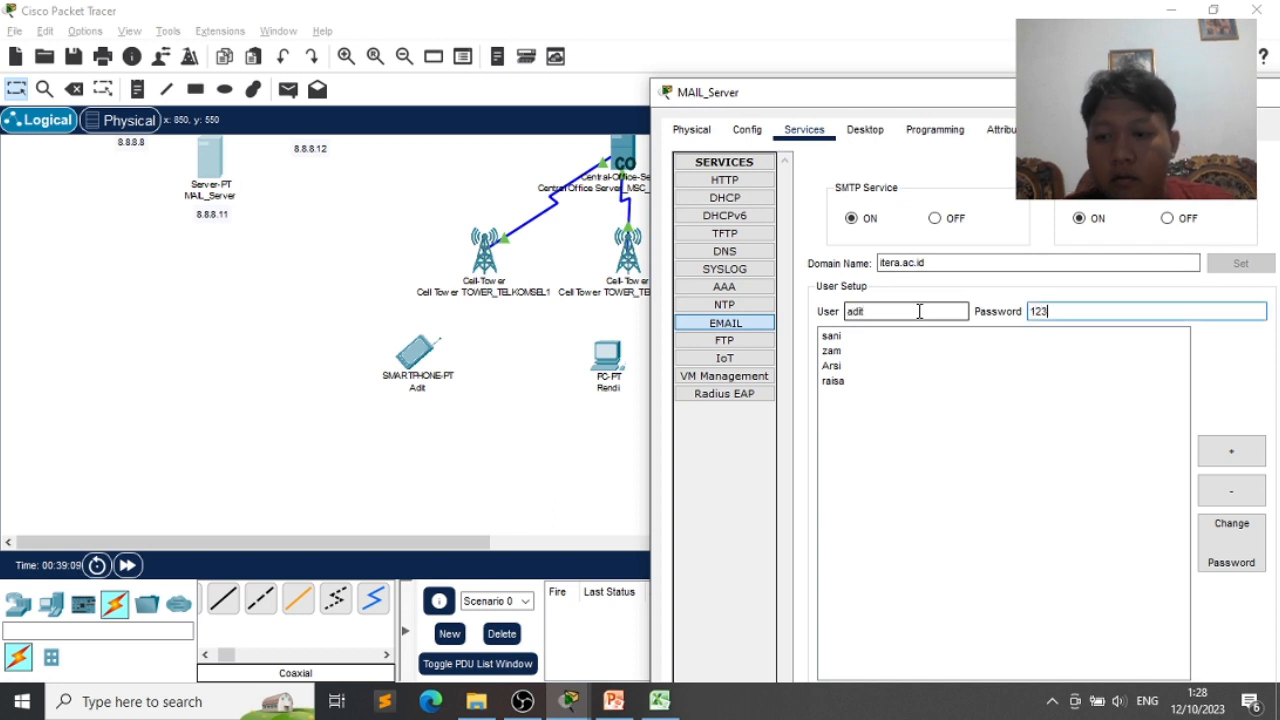
pyautogui.click(1231, 451)
pyautogui.click(915, 312)
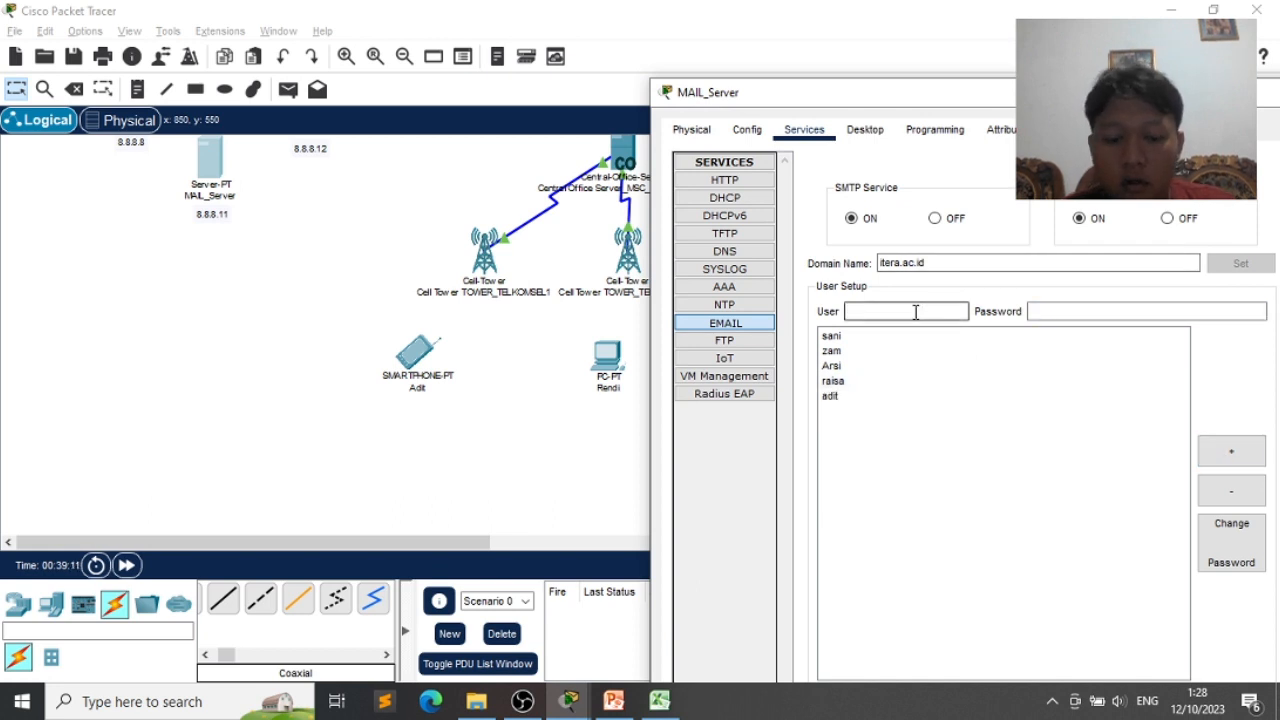
pyautogui.write('rendi')
pyautogui.press('Tab')
pyautogui.write('123')
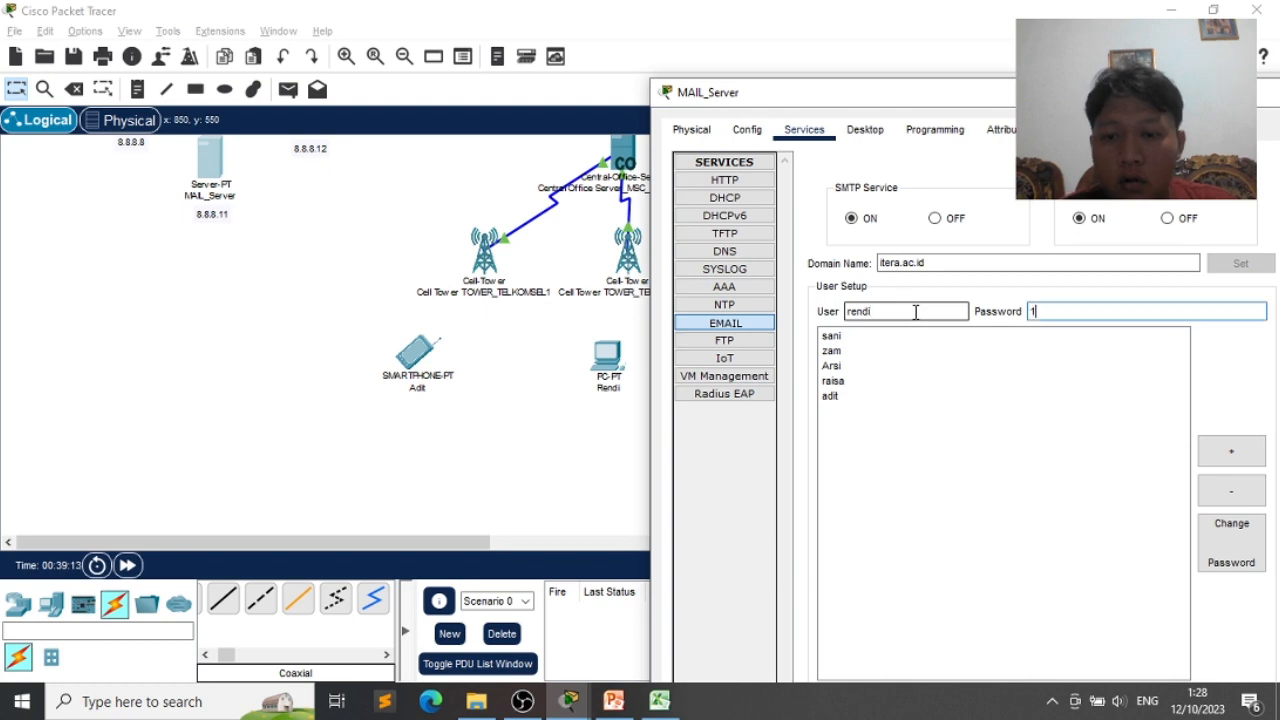
pyautogui.click(1238, 454)
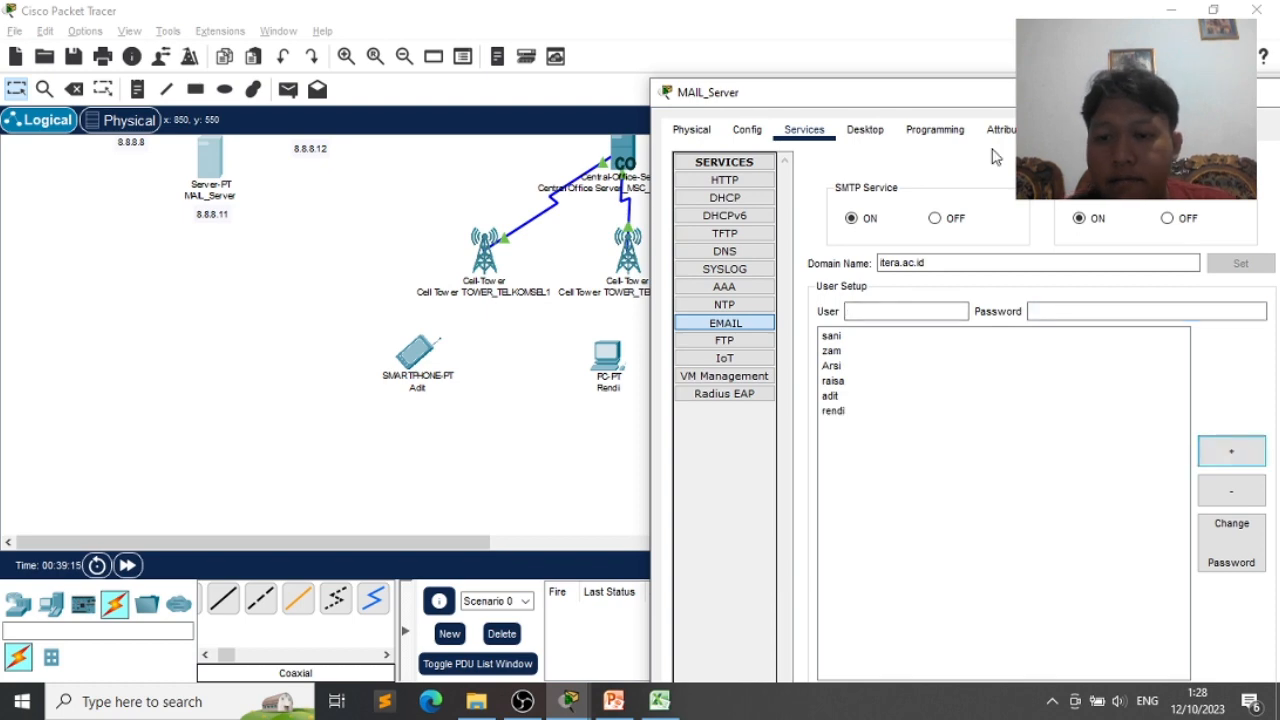
pyautogui.moveTo(932, 99); pyautogui.dragTo(634, 63)
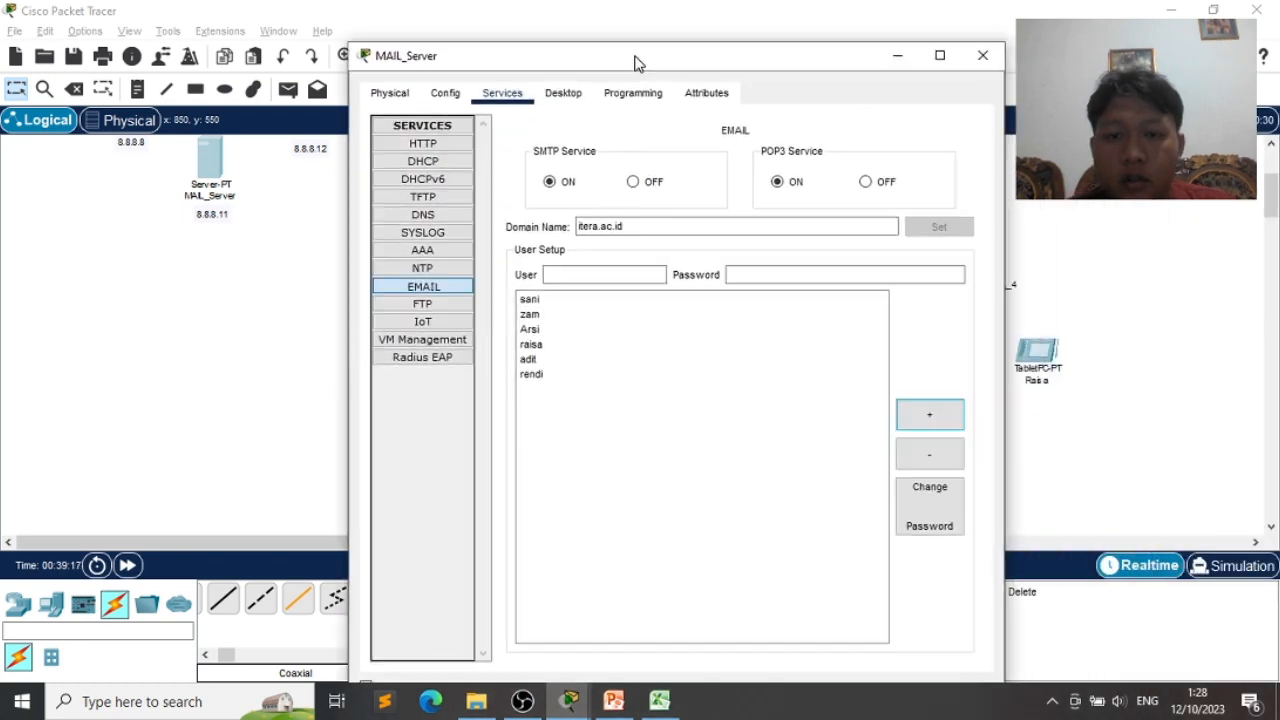
pyautogui.click(983, 55)
pyautogui.scroll(3, 731, 328)
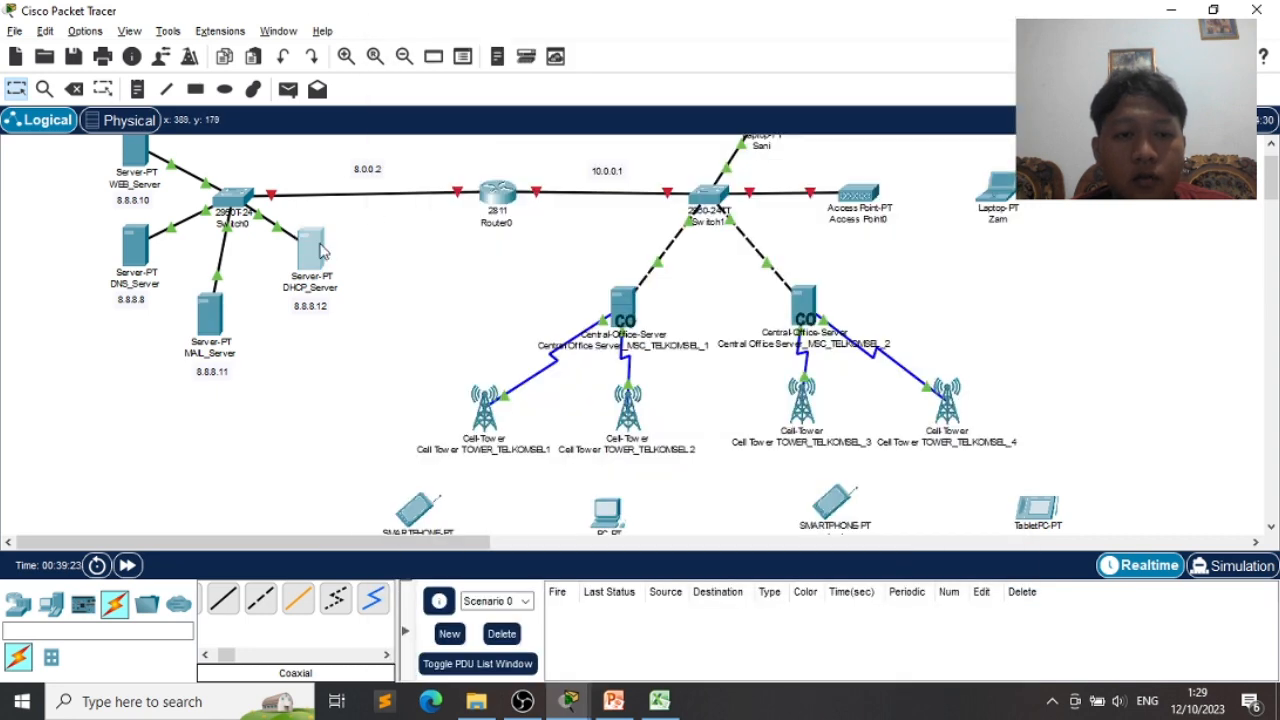
# - Set DHCP_Server's default gateway to 8.0.0.2 and its DNS server to 8.8.8.8
pyautogui.click(320, 250)
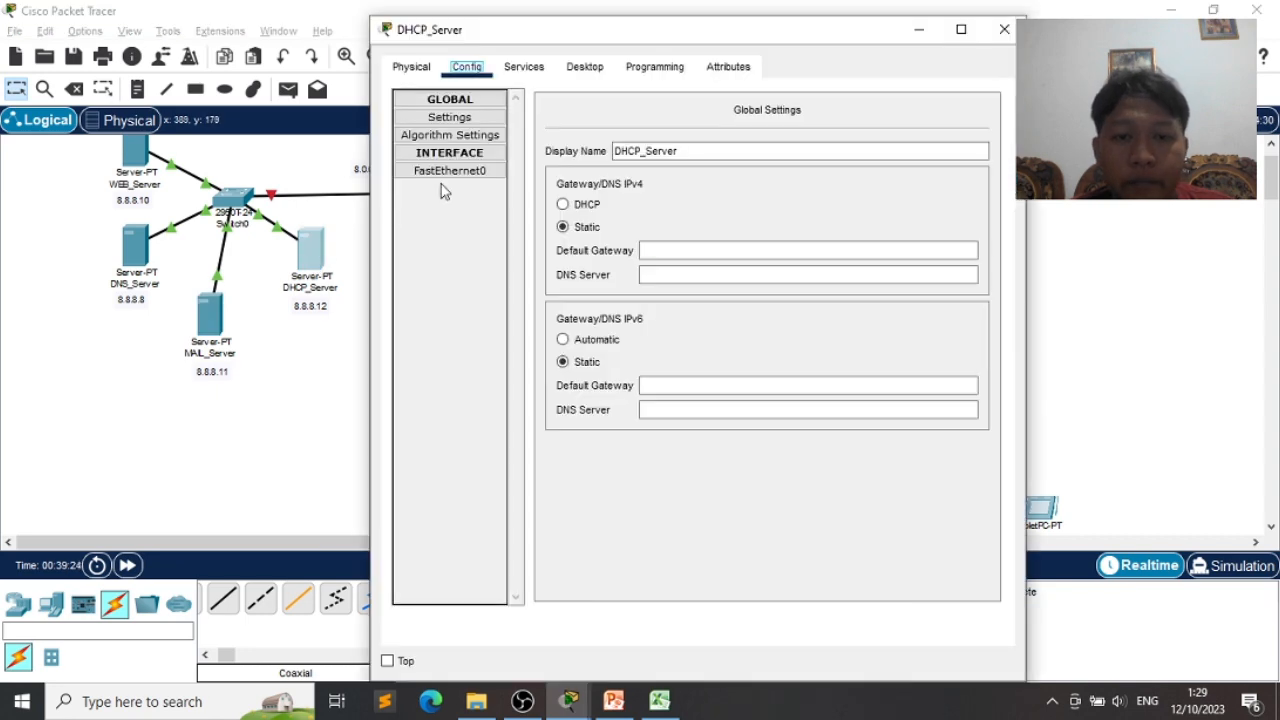
pyautogui.click(688, 252)
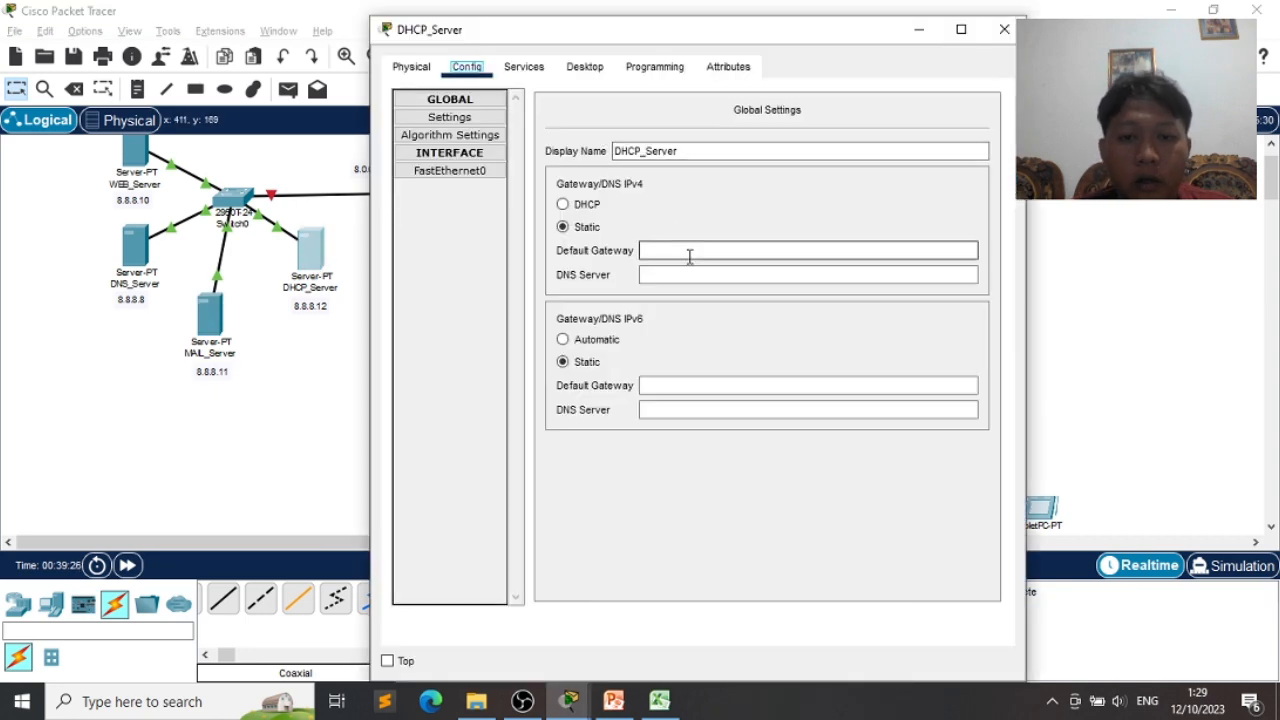
pyautogui.moveTo(775, 42); pyautogui.dragTo(907, 42)
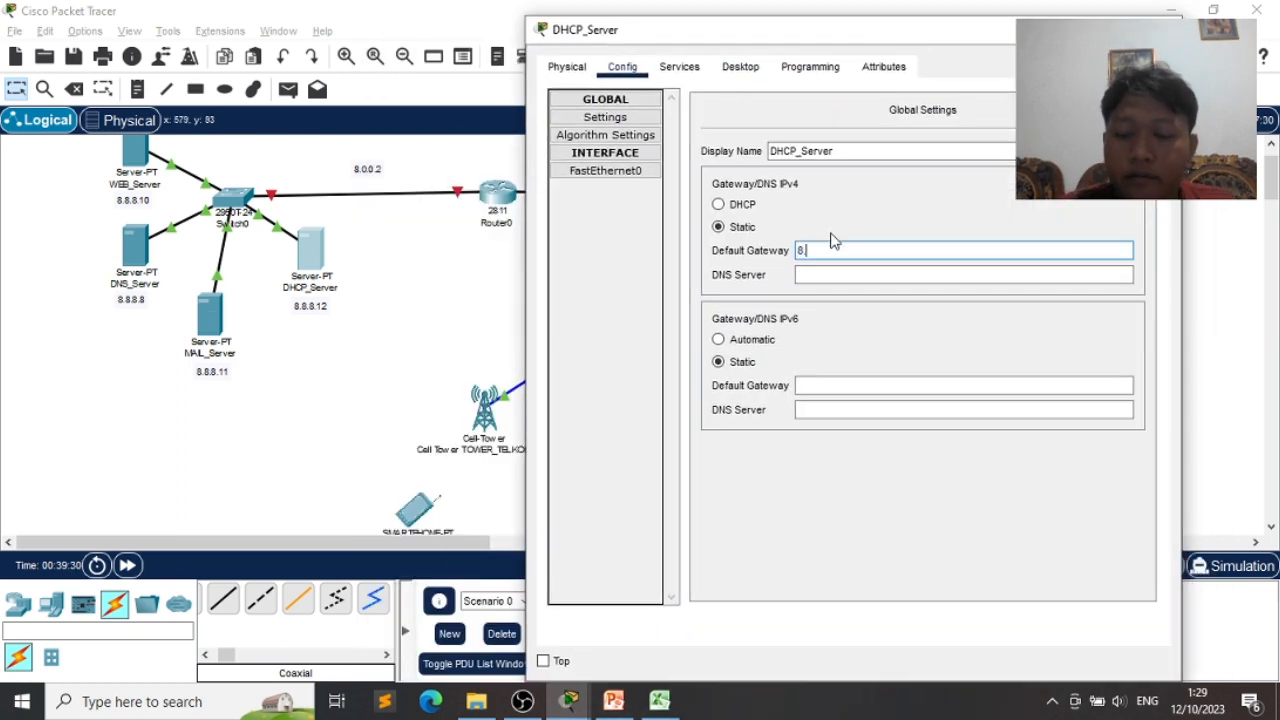
pyautogui.press('Tab')
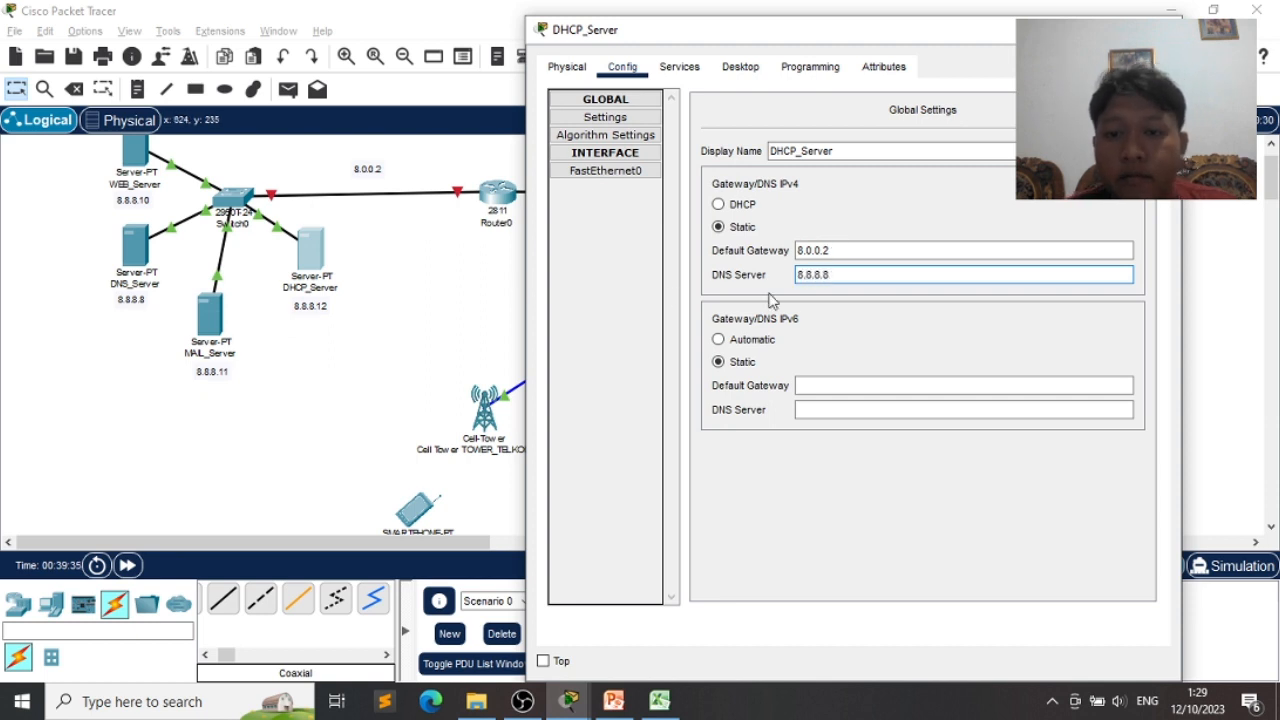
# - Give DHCP_Server's FastEthernet0 address 8.8.8.12 with mask 255.0.0.0
pyautogui.click(621, 172)
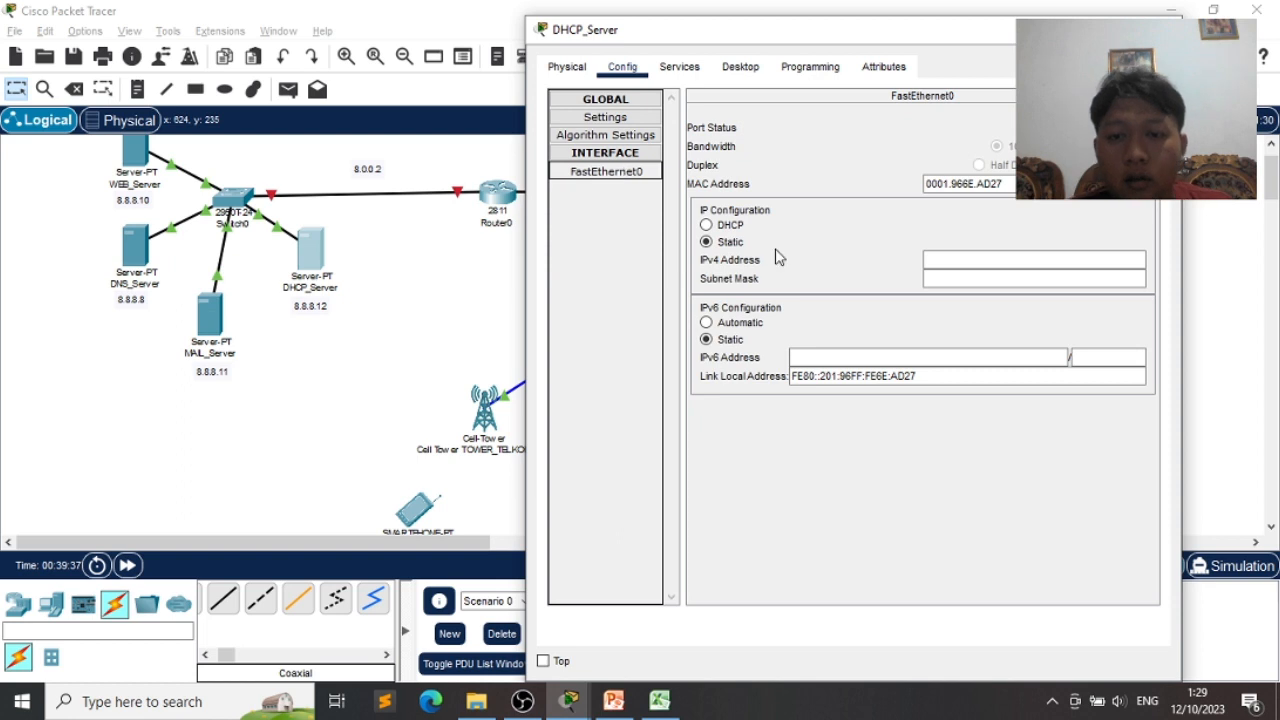
pyautogui.click(927, 258)
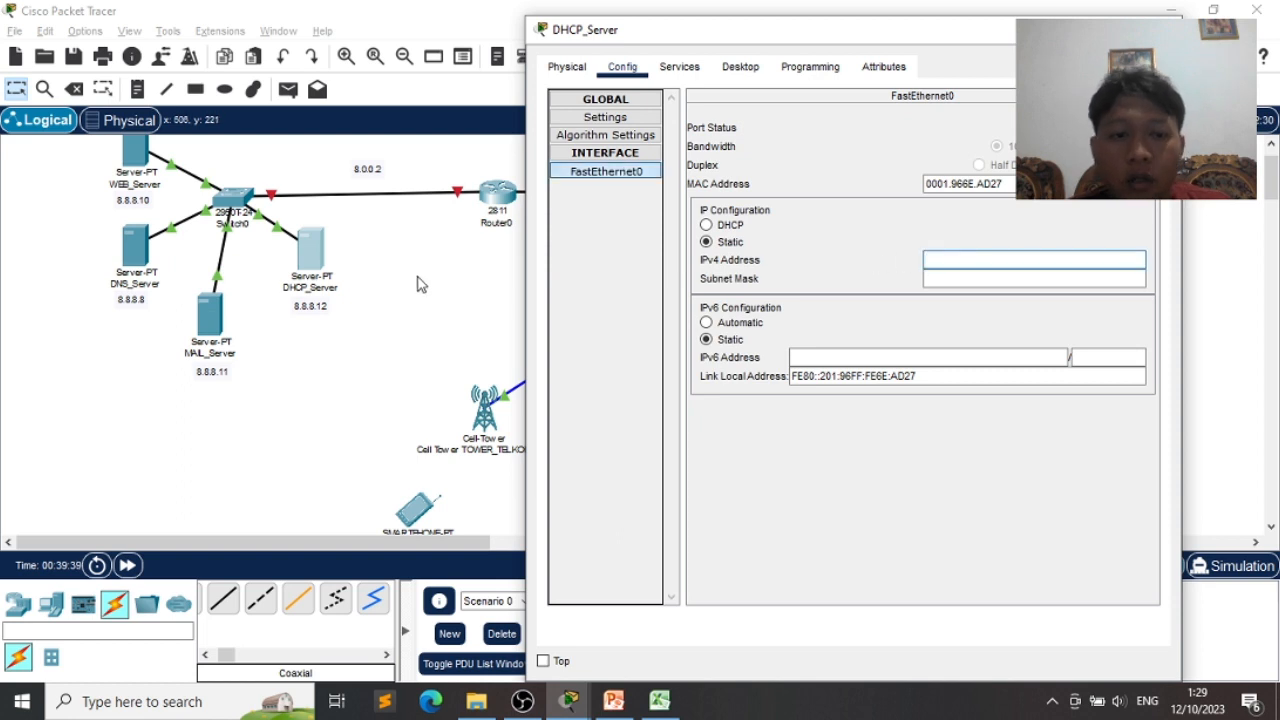
pyautogui.write('8.8.8')
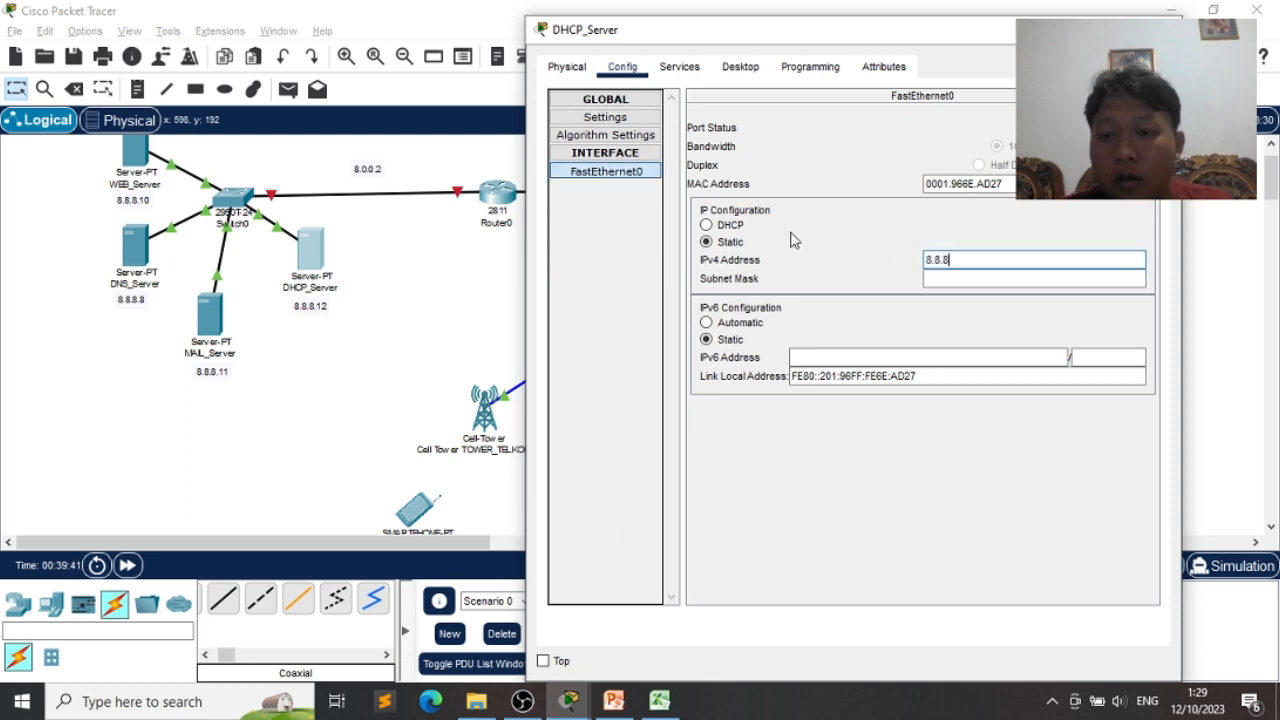
pyautogui.write('.12')
pyautogui.press('Tab')
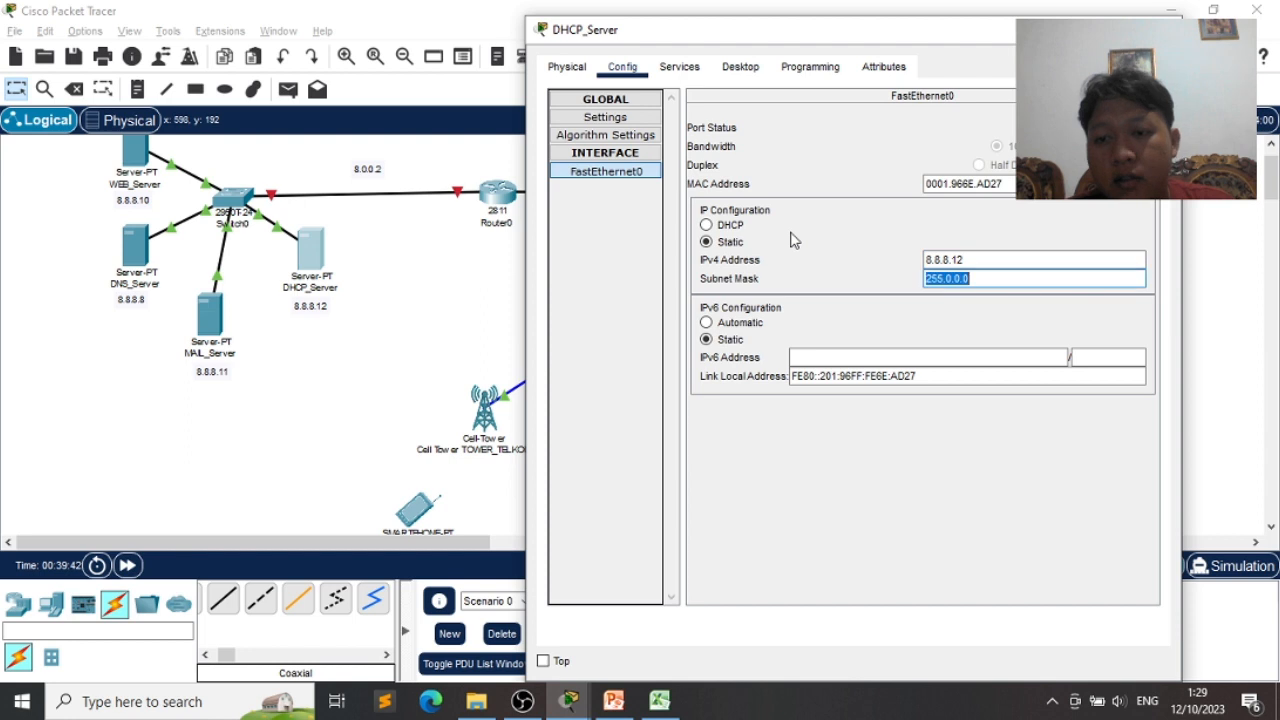
pyautogui.click(690, 72)
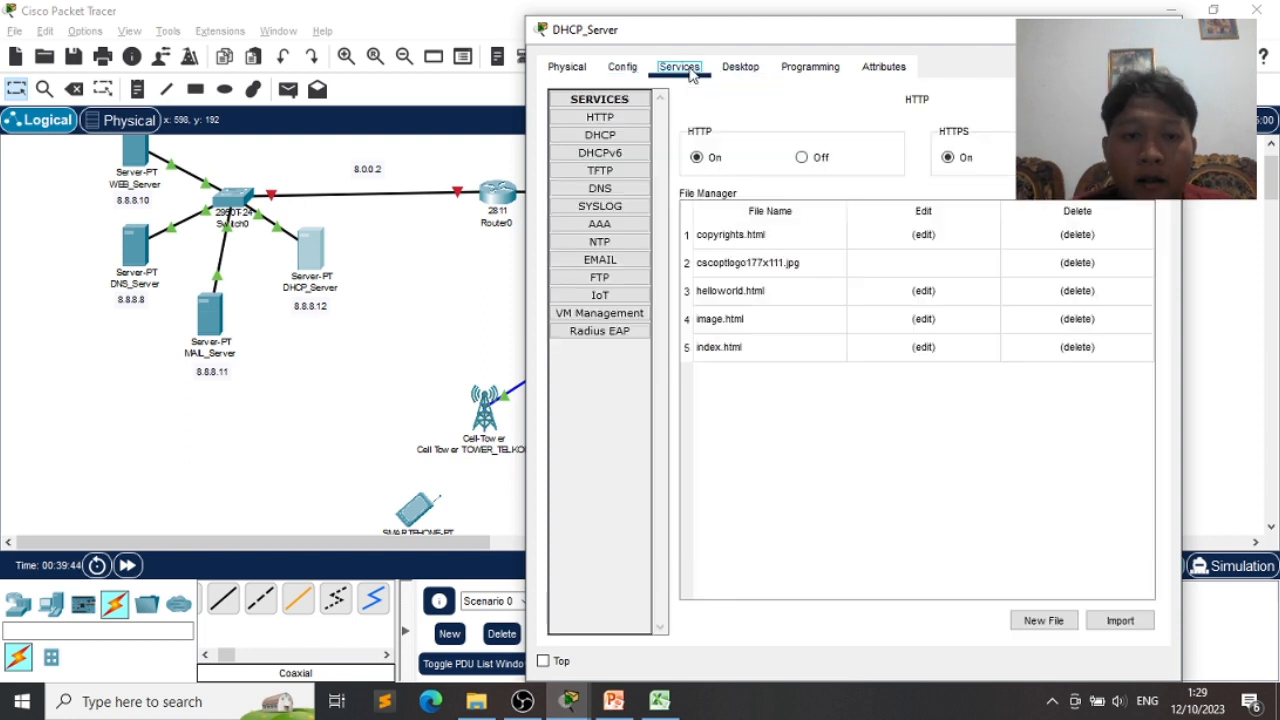
# - Turn the DHCP service on, save serverPool, and close the DHCP_Server window
pyautogui.click(602, 135)
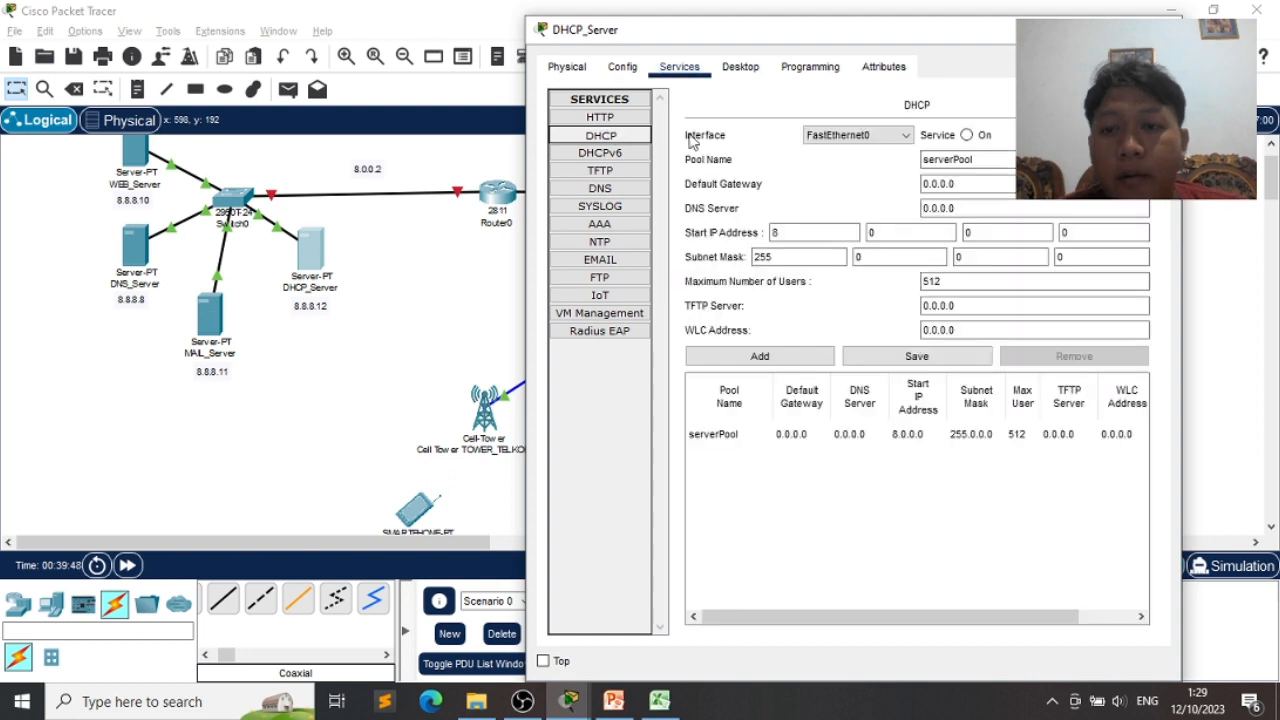
pyautogui.click(966, 135)
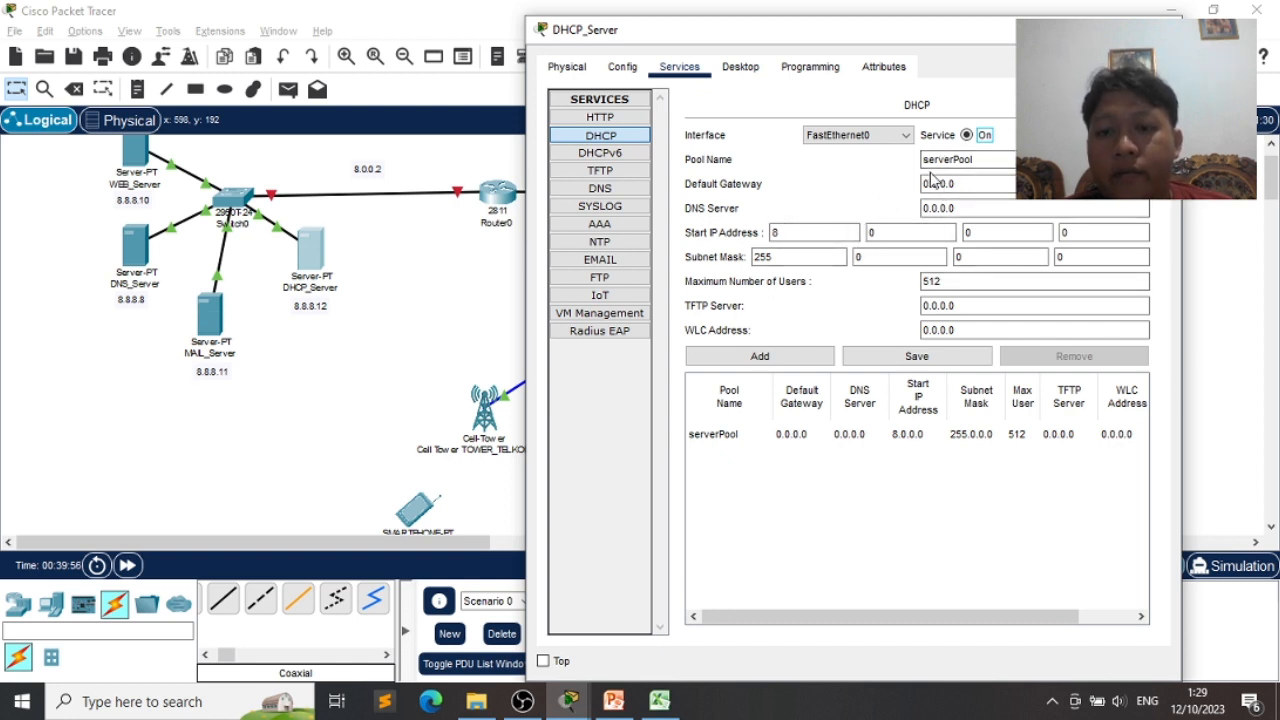
pyautogui.click(785, 257)
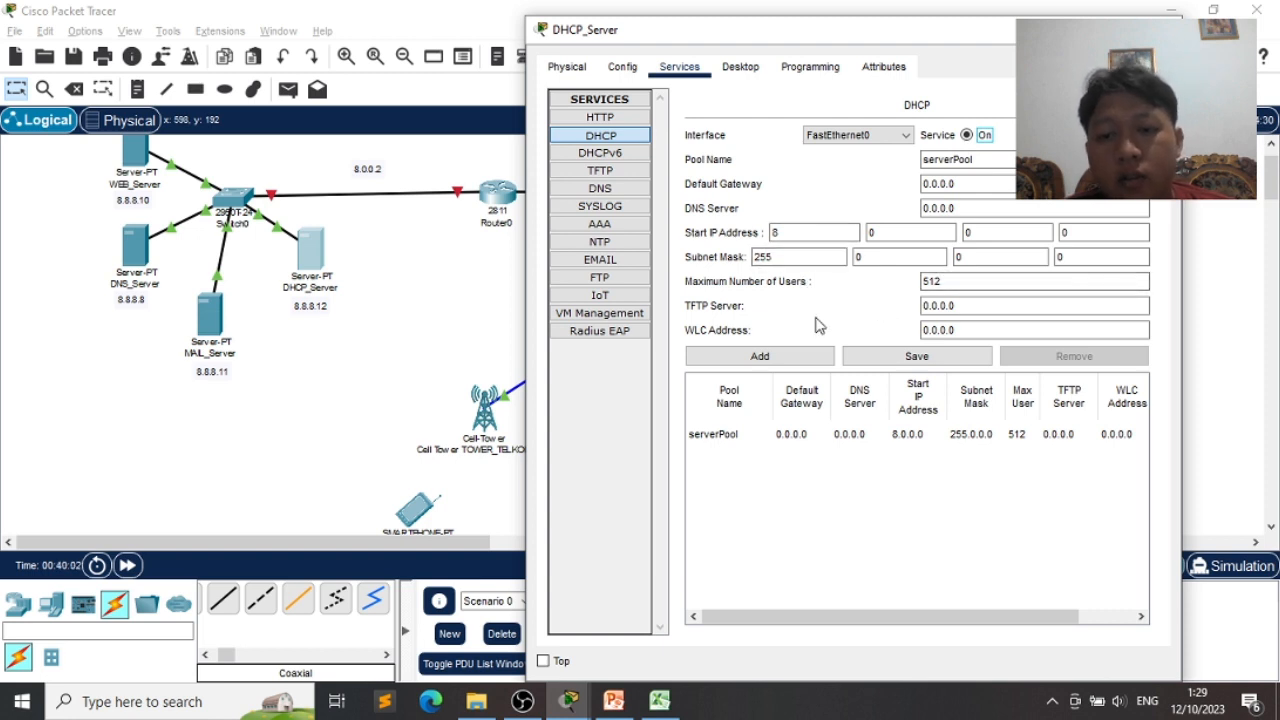
pyautogui.click(866, 362)
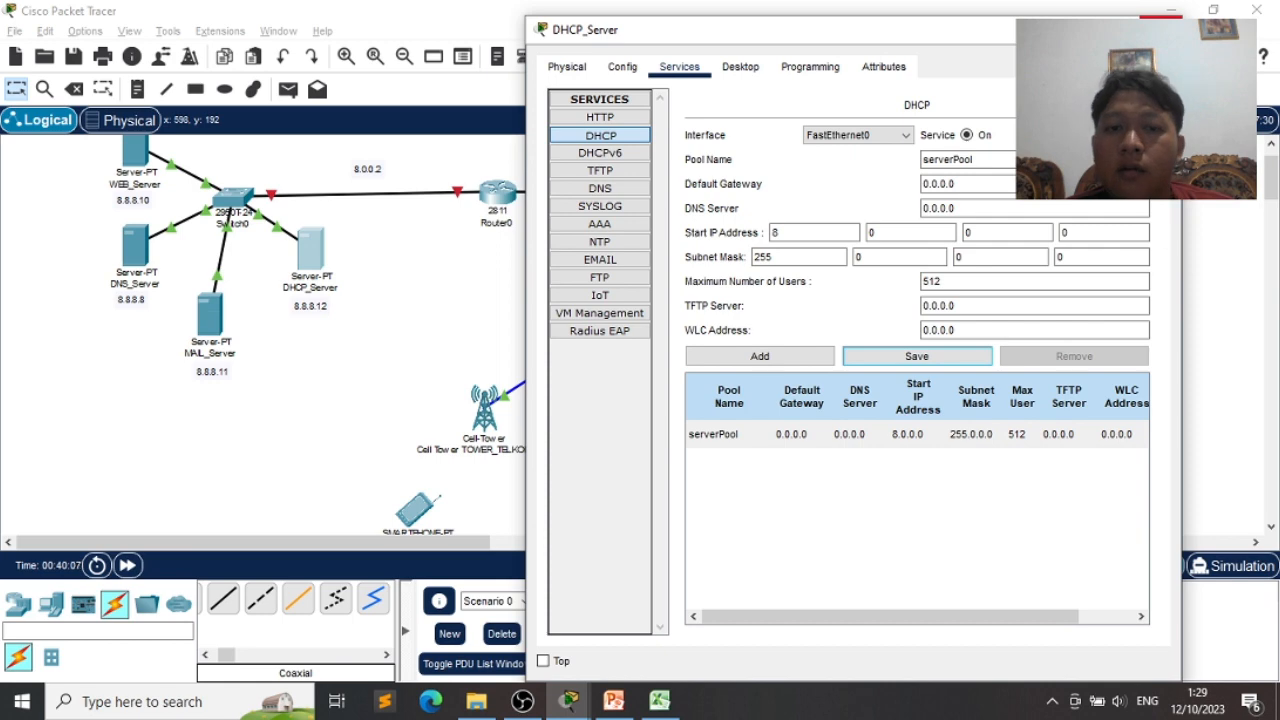
pyautogui.click(1160, 28)
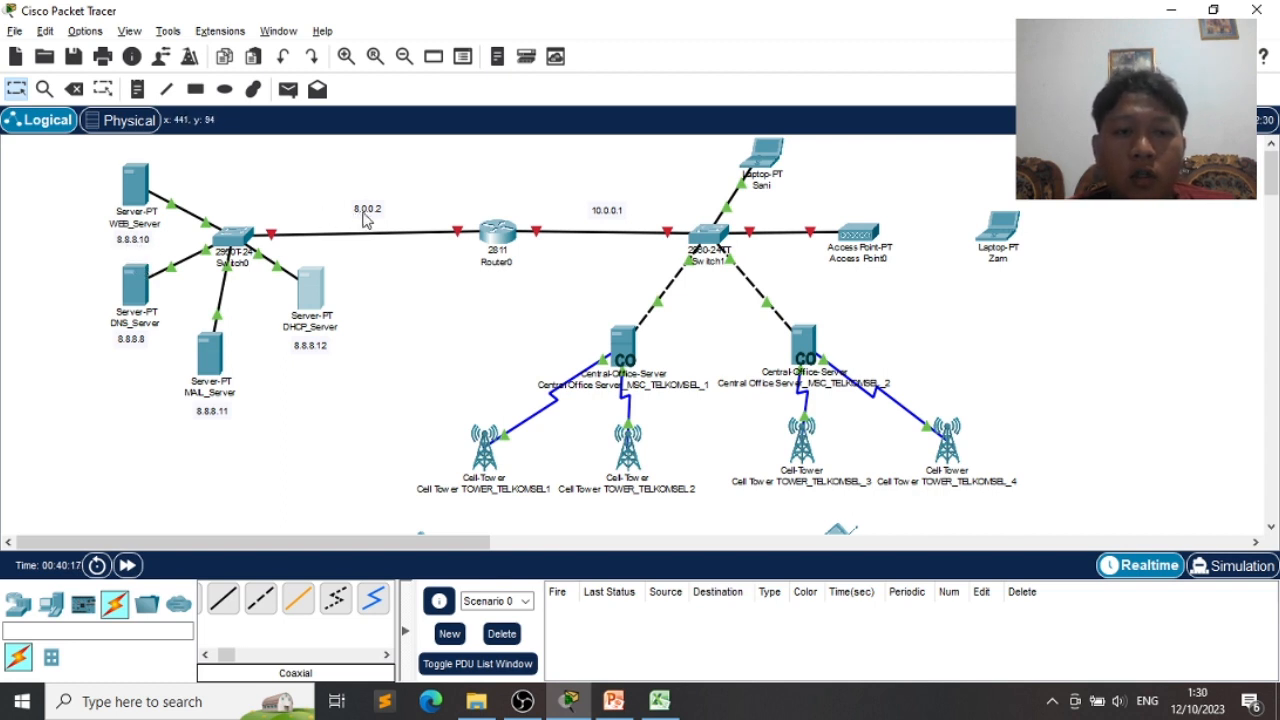
pyautogui.hotkey('alt', 'Tab')
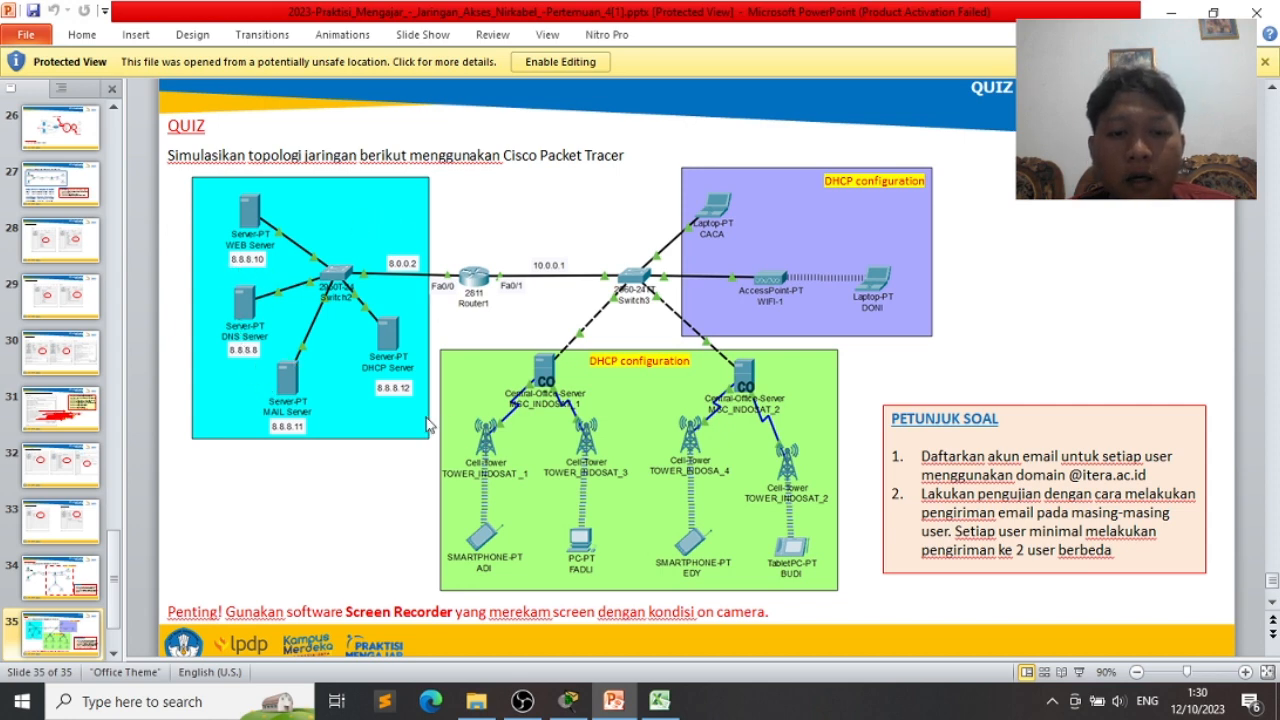
pyautogui.hotkey('alt', 'Tab')
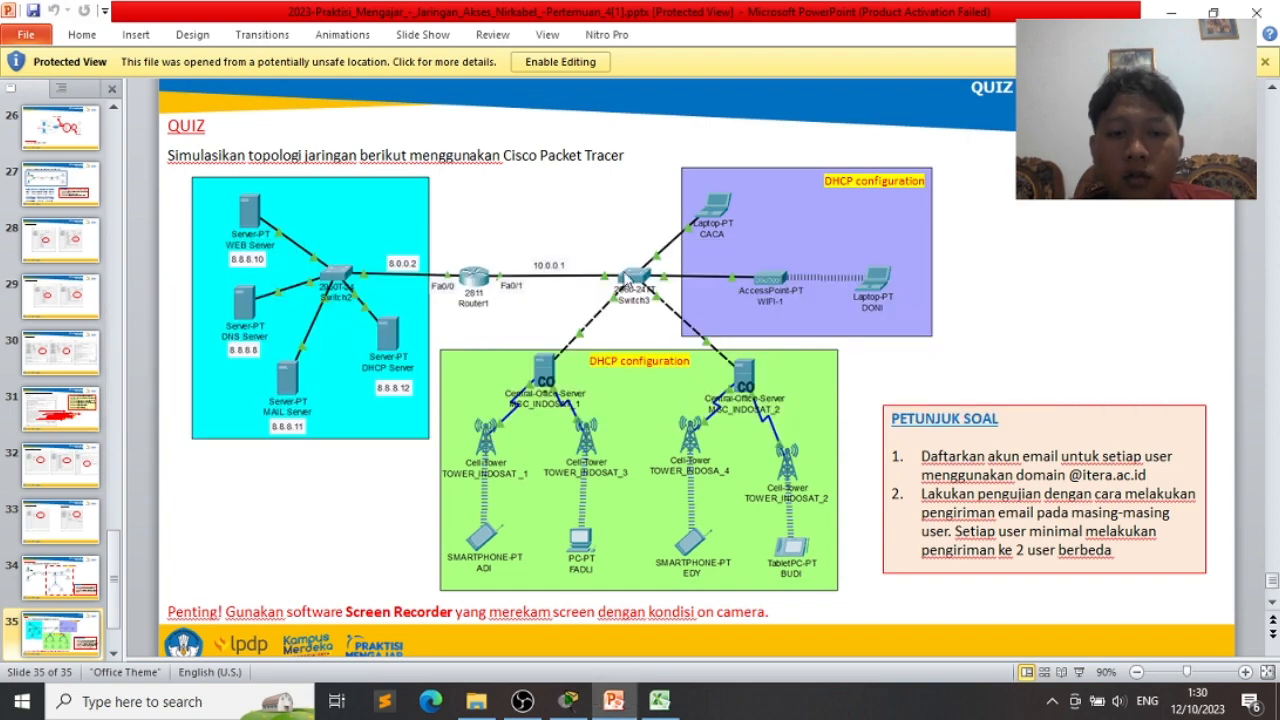
pyautogui.hotkey('alt', 'Tab')
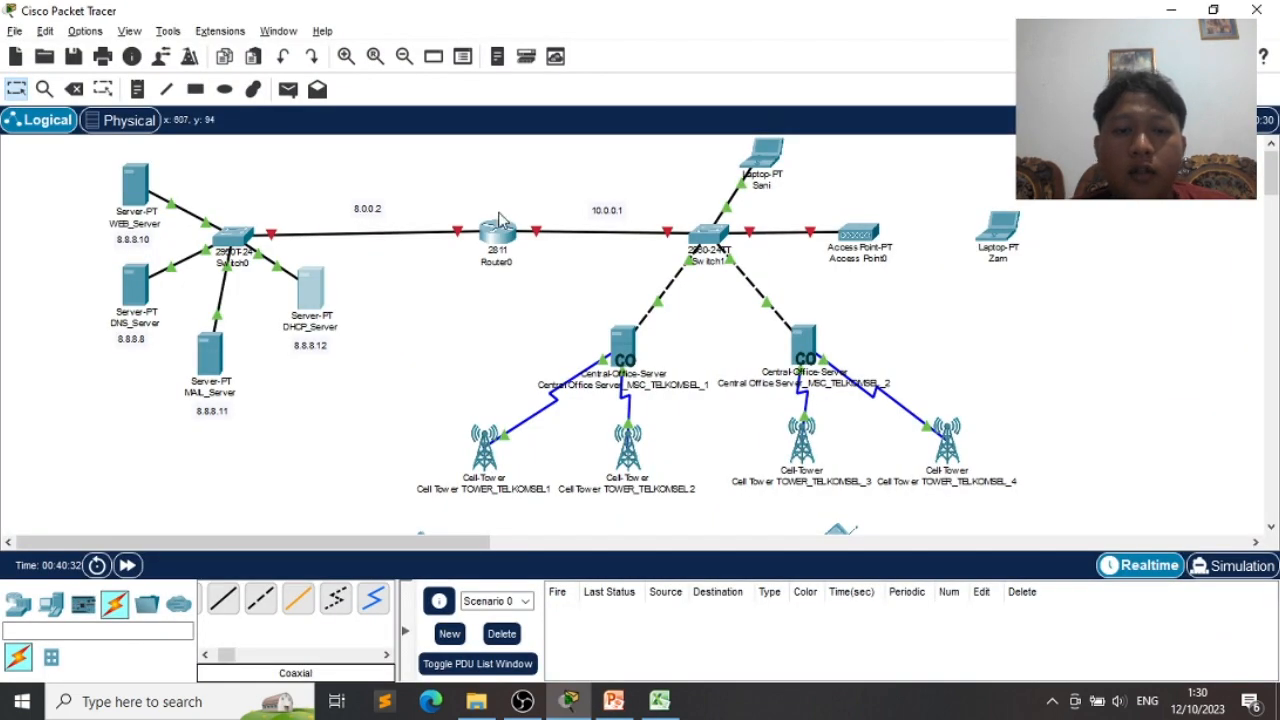
# - Bring up Router0's FastEthernet0/0 settings, checking the topology along the way
pyautogui.click(502, 230)
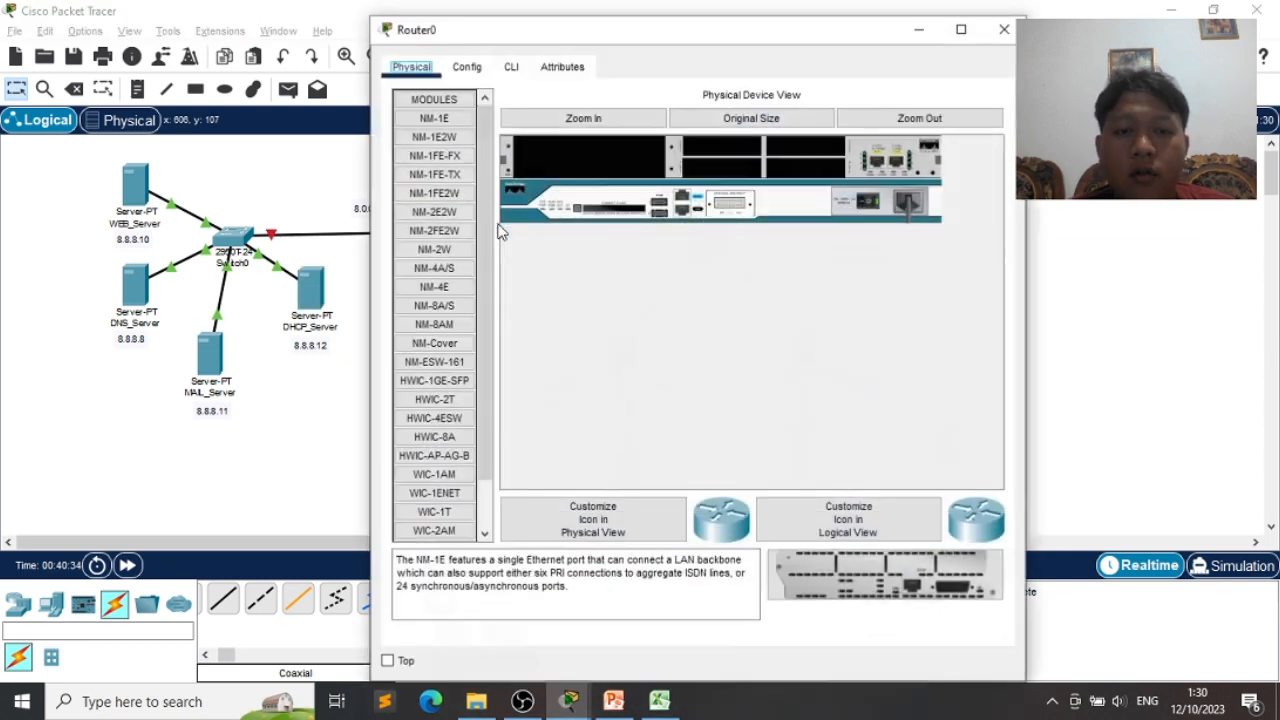
pyautogui.moveTo(625, 32); pyautogui.dragTo(775, 40)
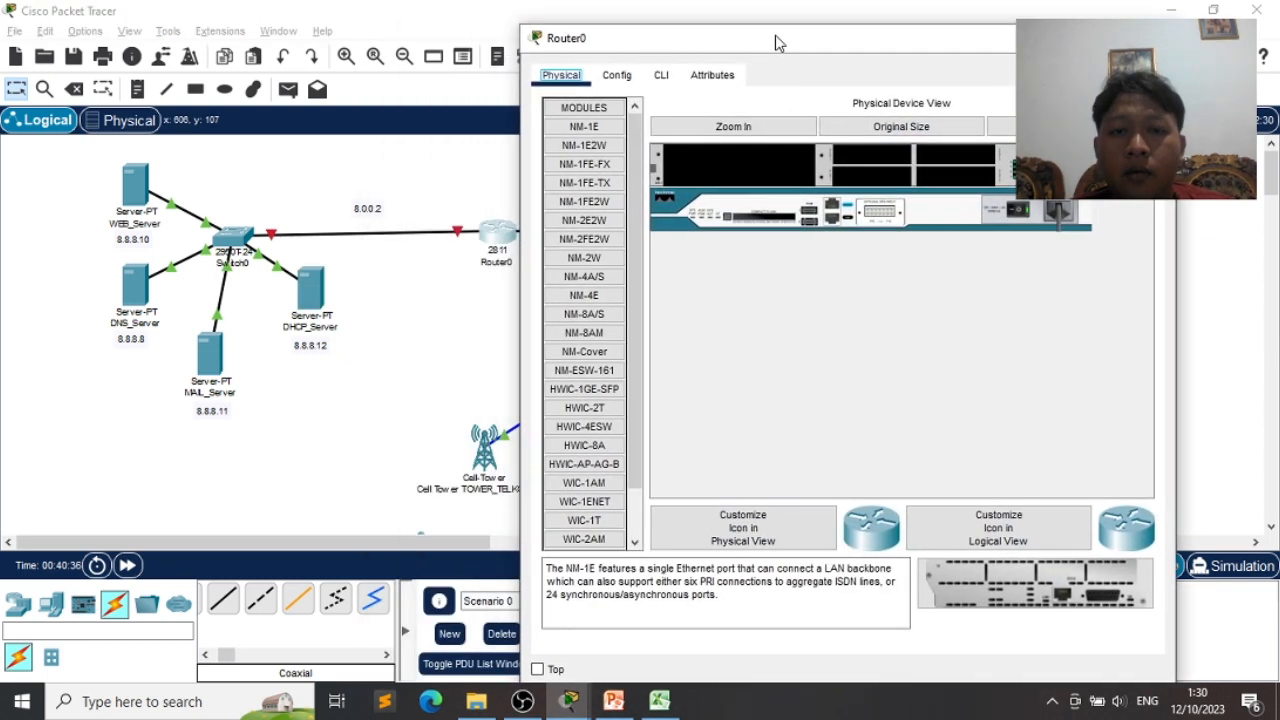
pyautogui.click(618, 78)
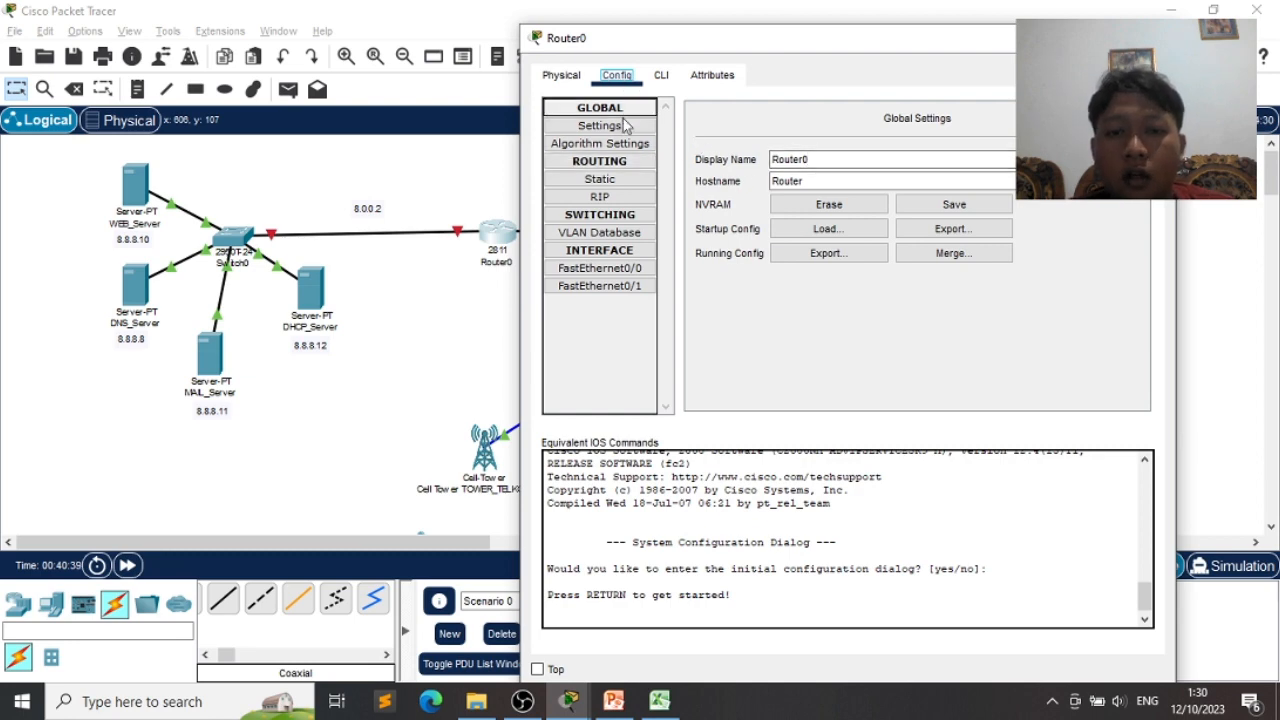
pyautogui.click(600, 268)
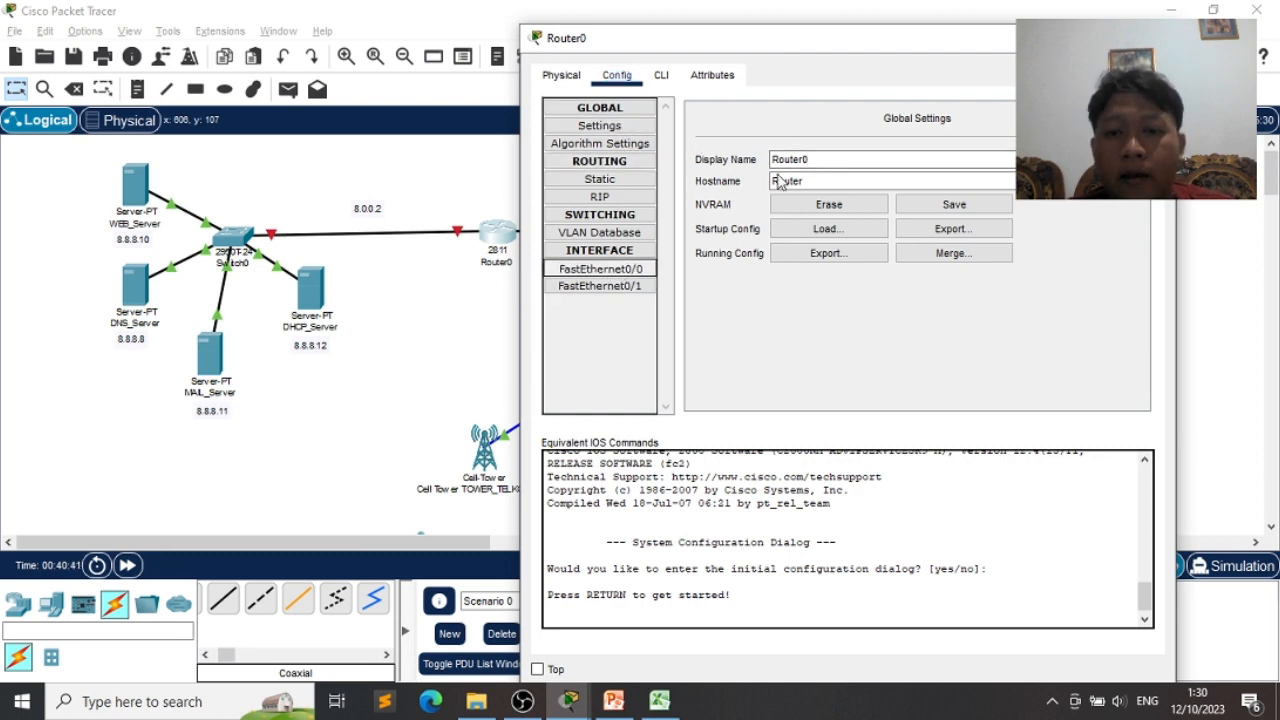
pyautogui.moveTo(755, 40); pyautogui.dragTo(851, 25)
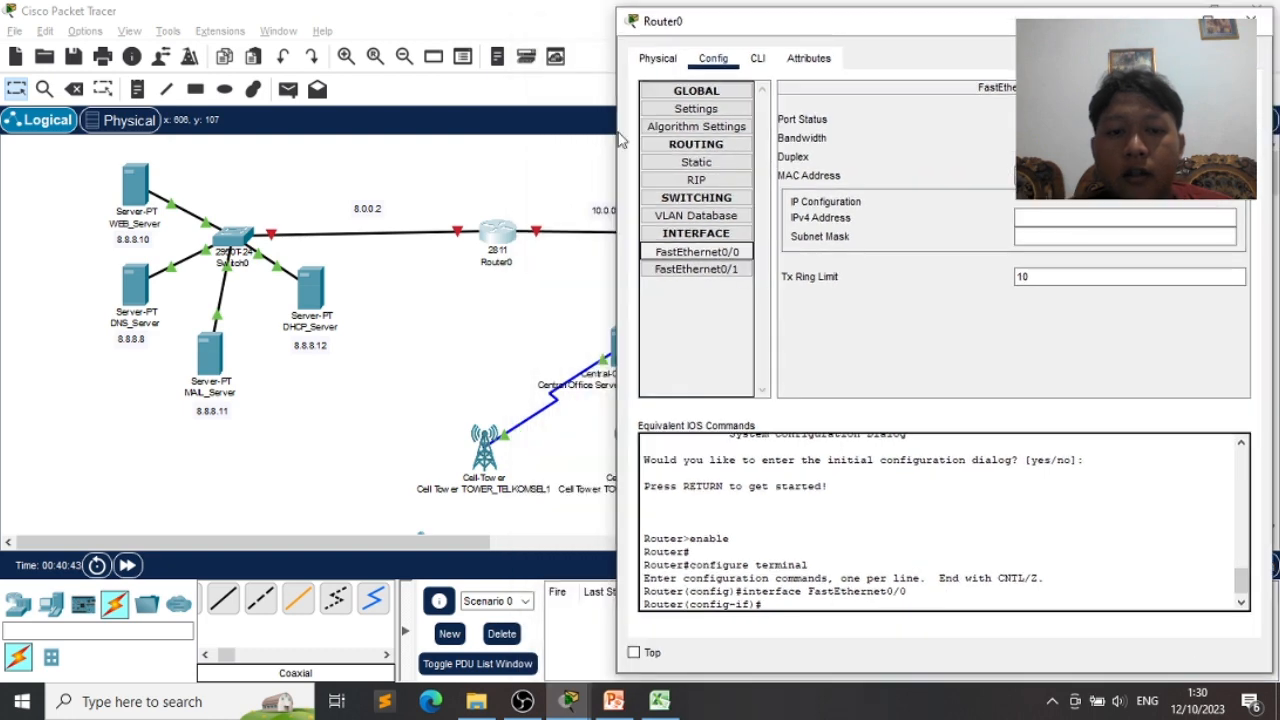
pyautogui.click(458, 243)
pyautogui.click(458, 240)
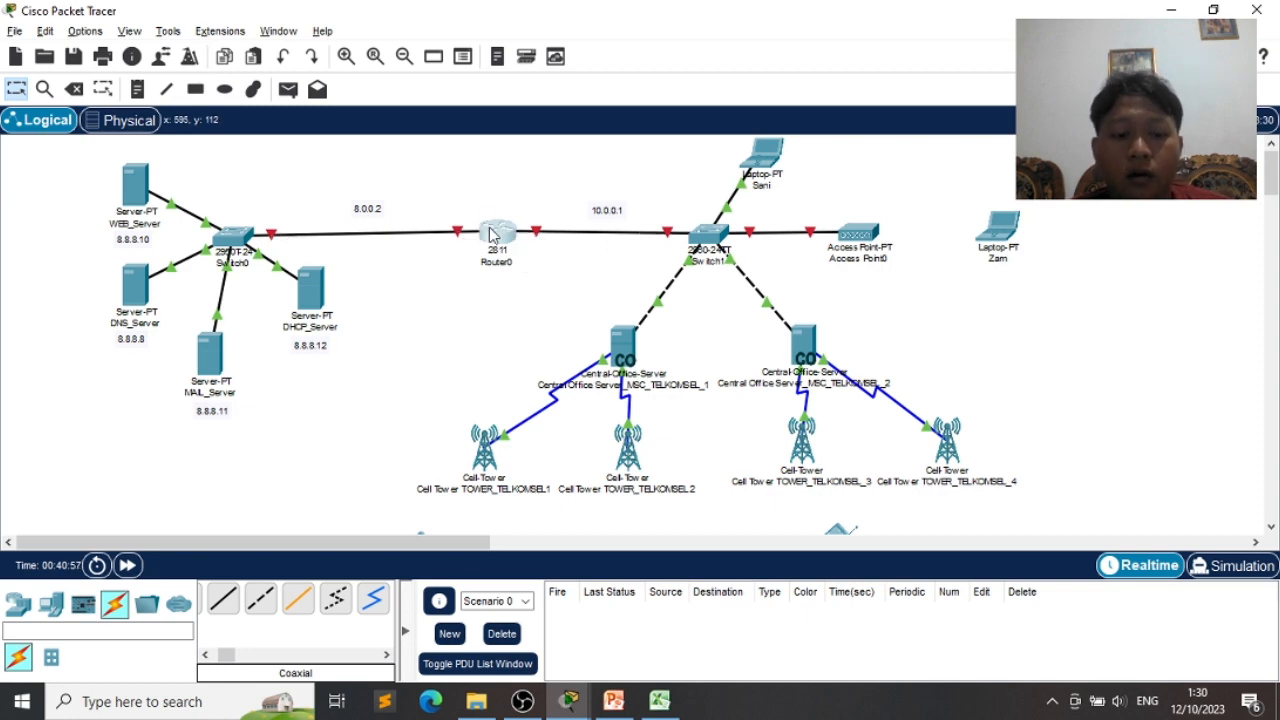
pyautogui.hotkey('alt', 'Tab')
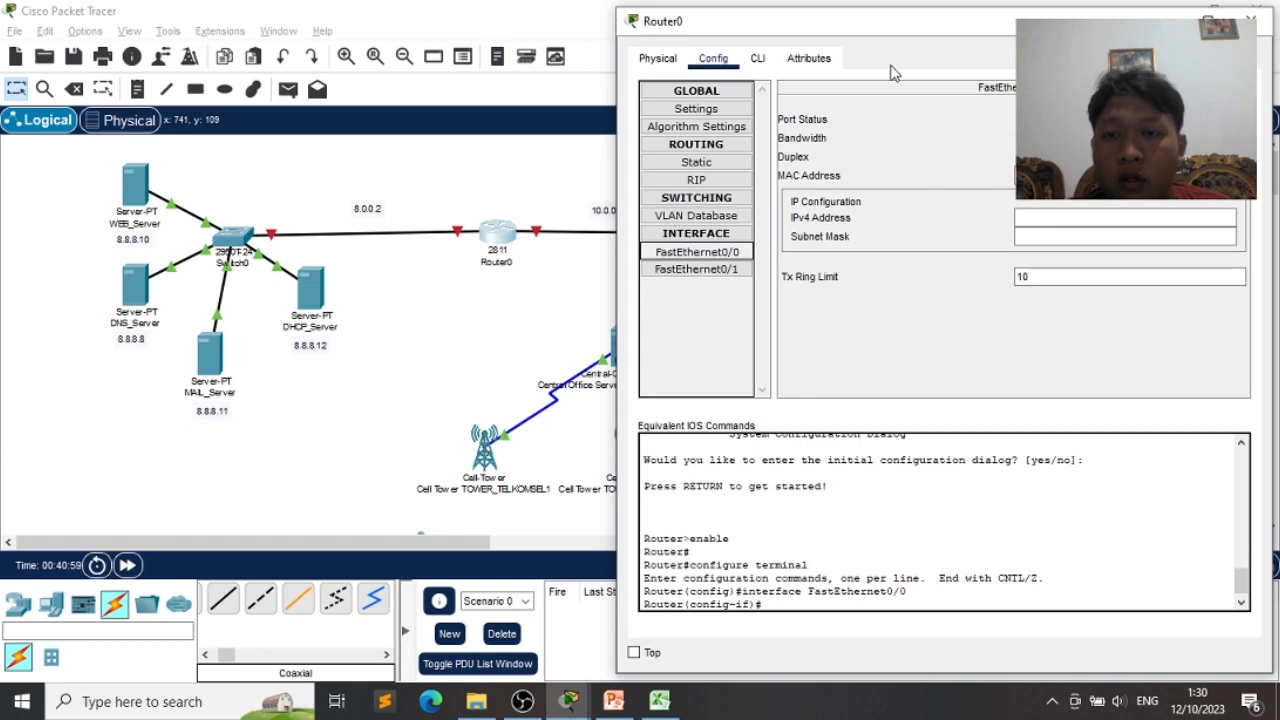
pyautogui.moveTo(872, 38); pyautogui.dragTo(777, 39)
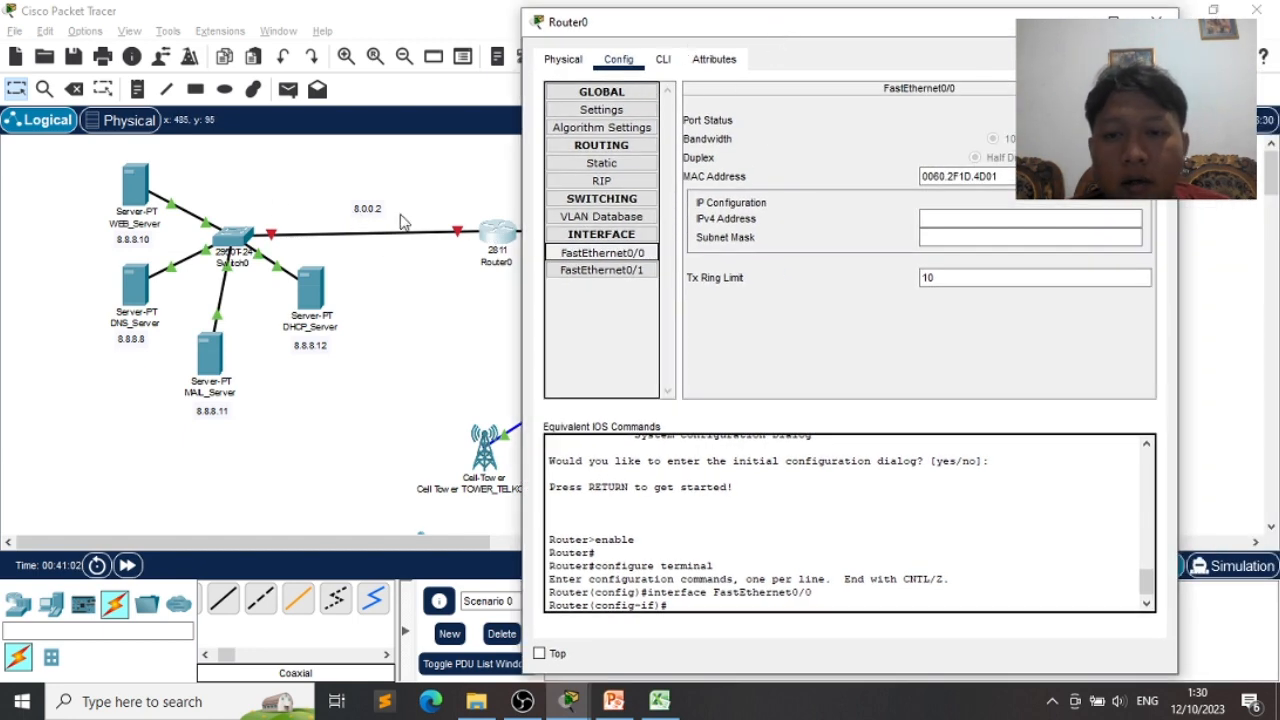
# - Assign FastEthernet0/0 address 8.0.0.2 with mask 255.0.0.0 and turn the port on
pyautogui.click(996, 219)
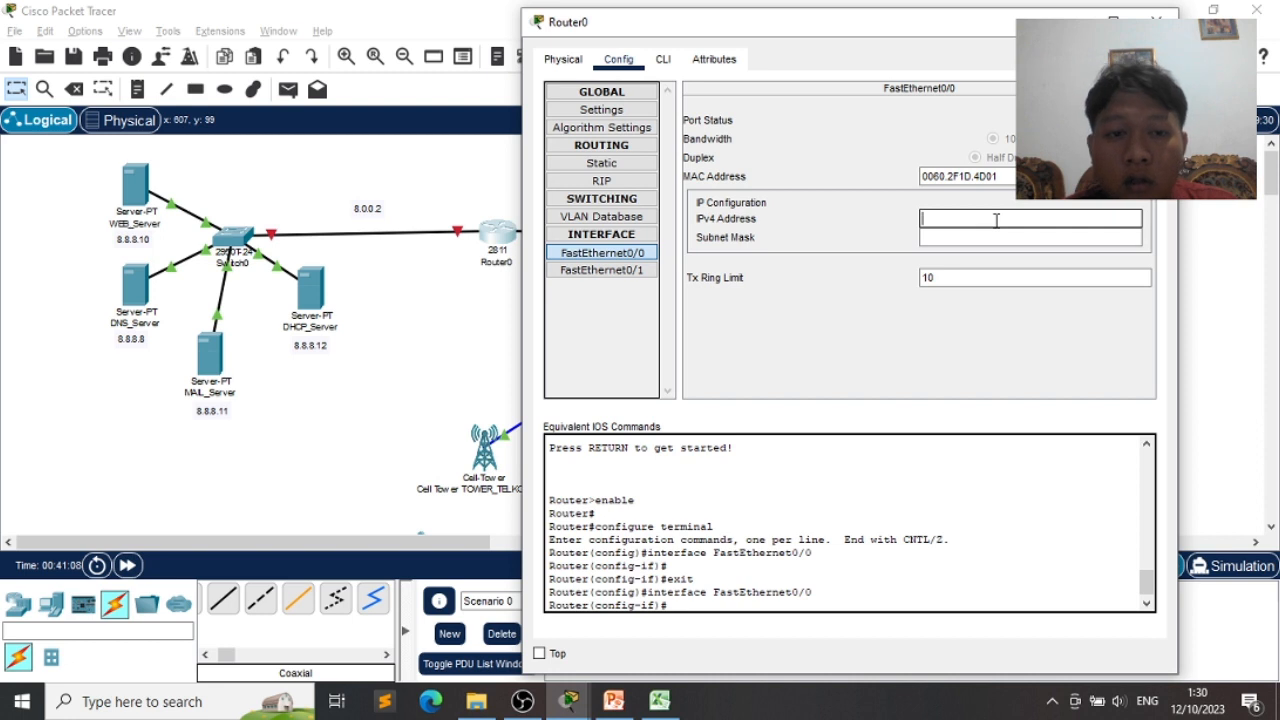
pyautogui.write('8.0.0')
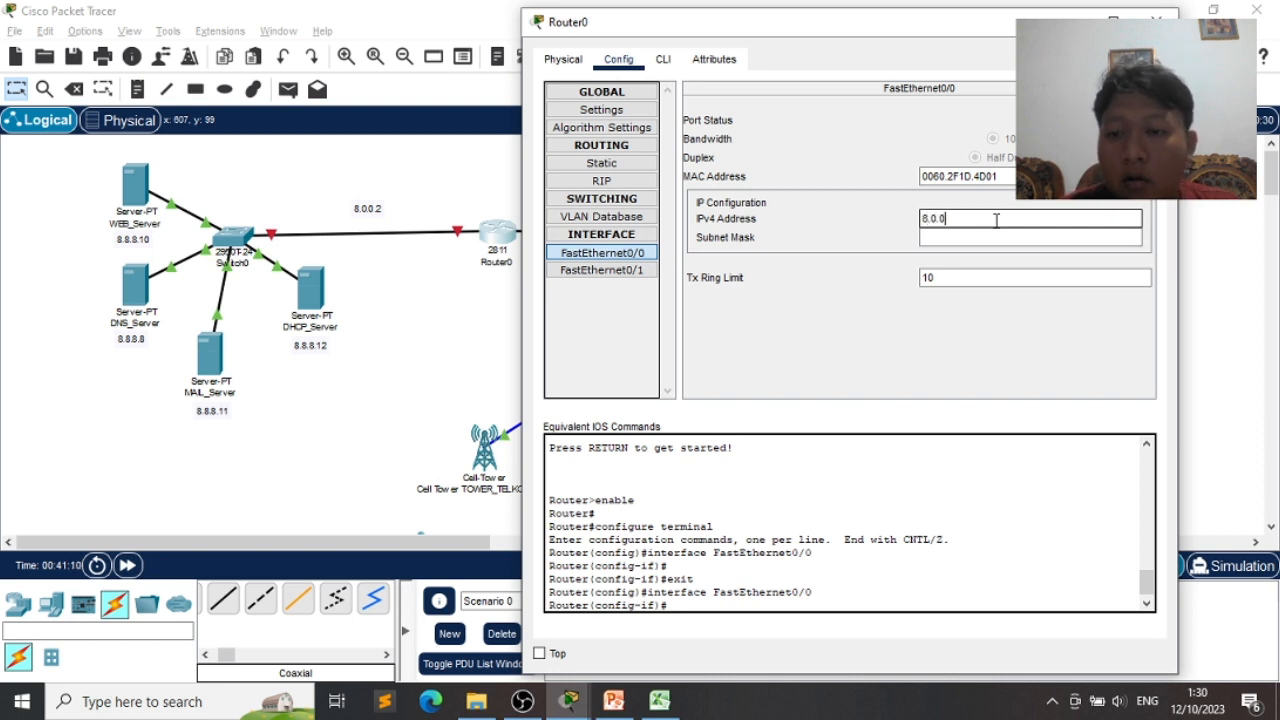
pyautogui.write('.2')
pyautogui.press('Tab')
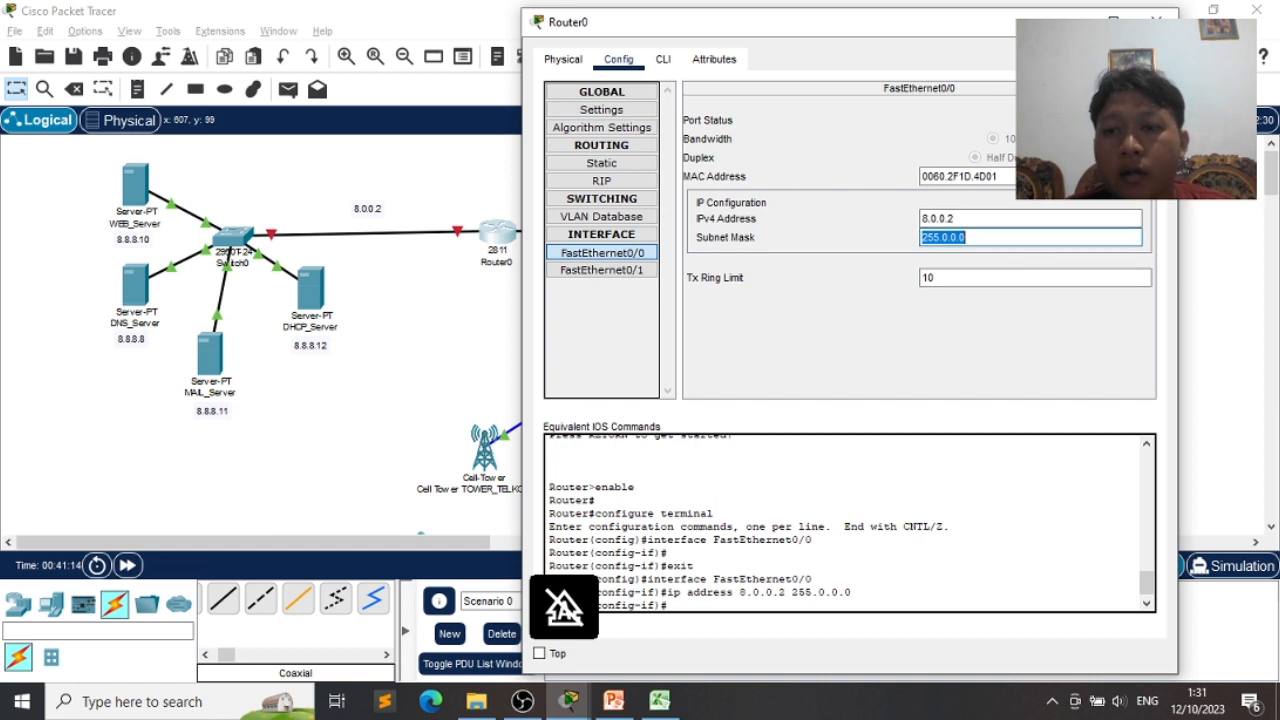
pyautogui.click(1130, 120)
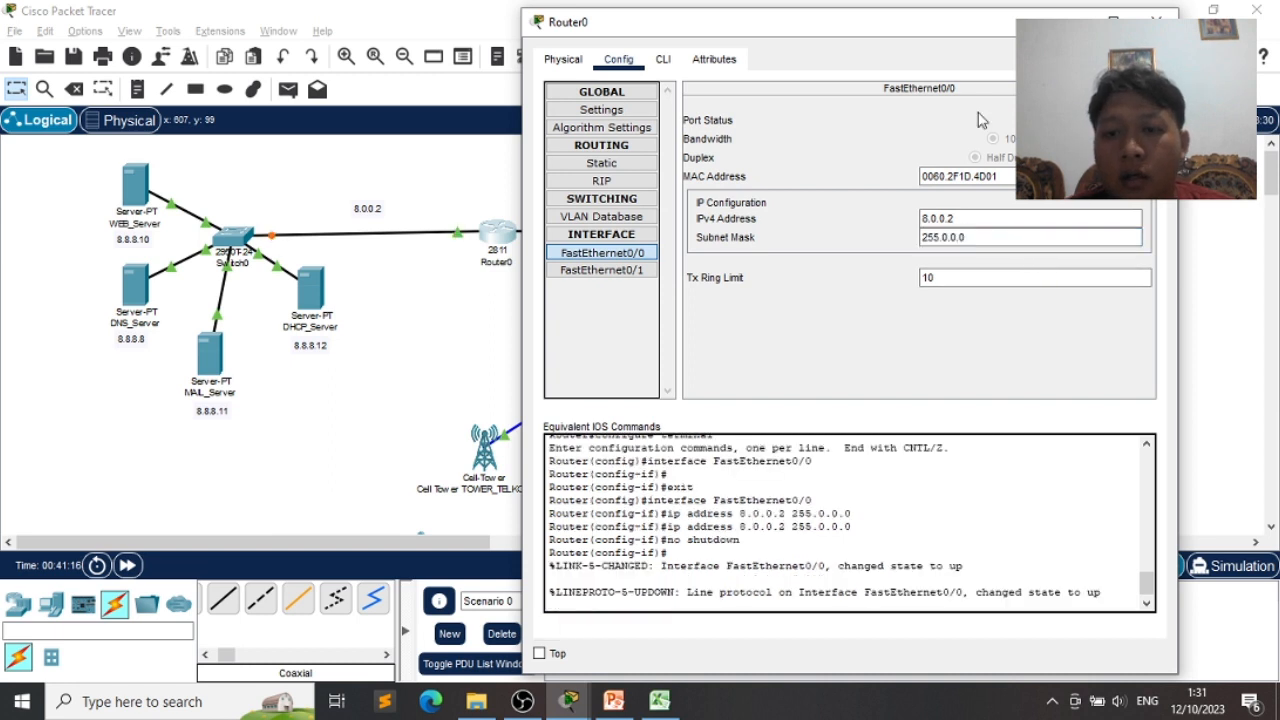
pyautogui.click(617, 272)
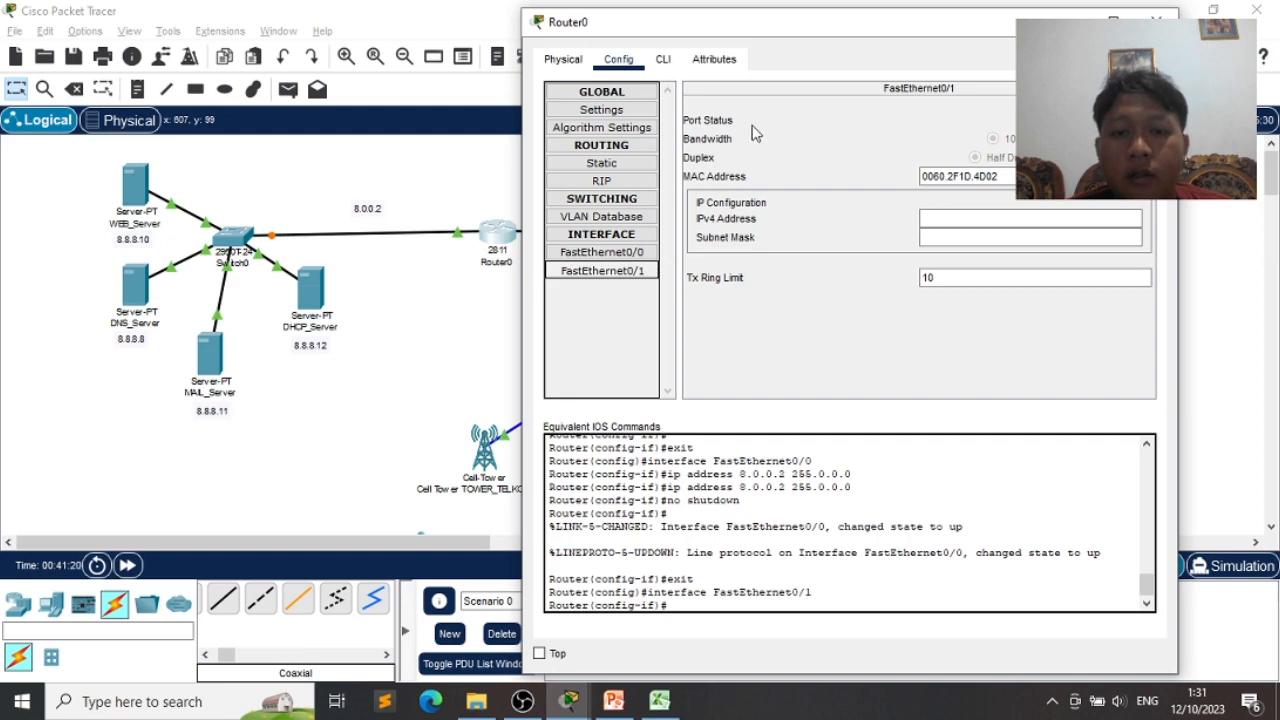
# - Give FastEthernet0/1 address 10.0.0.1 with mask 255.0.0.0, turn it on, and show RIP settings
pyautogui.moveTo(808, 42); pyautogui.dragTo(607, 304)
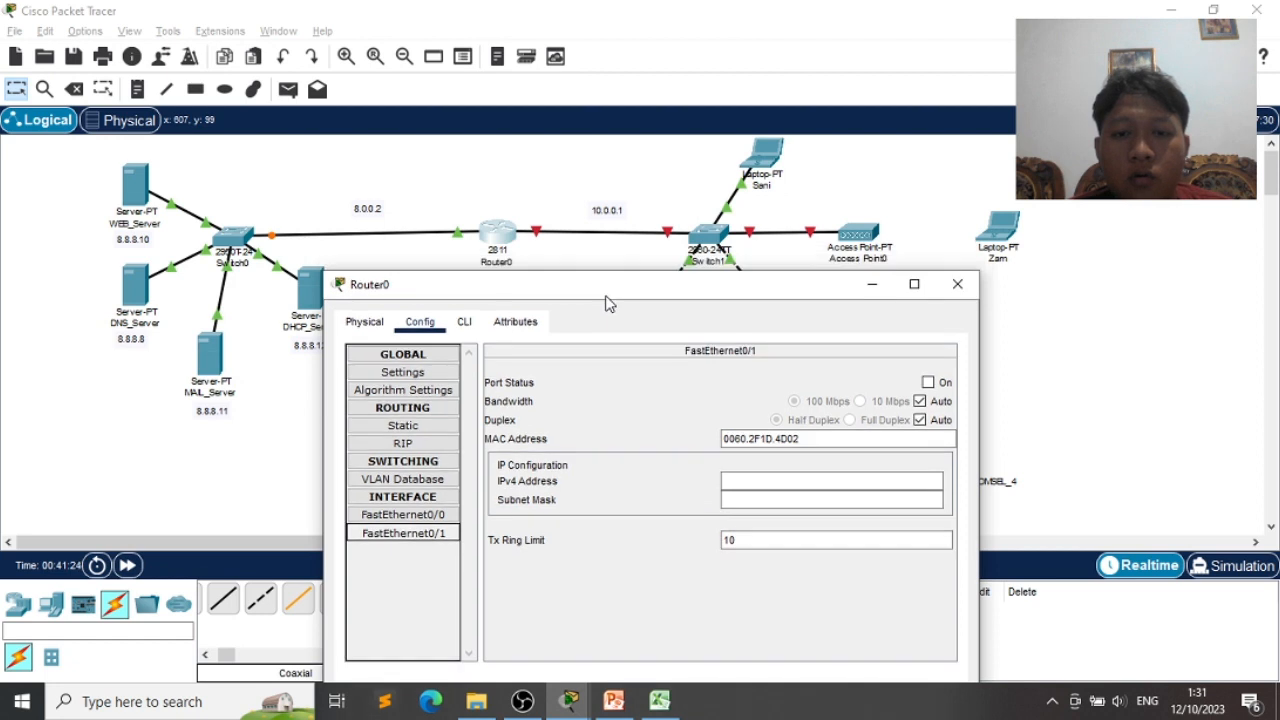
pyautogui.click(738, 482)
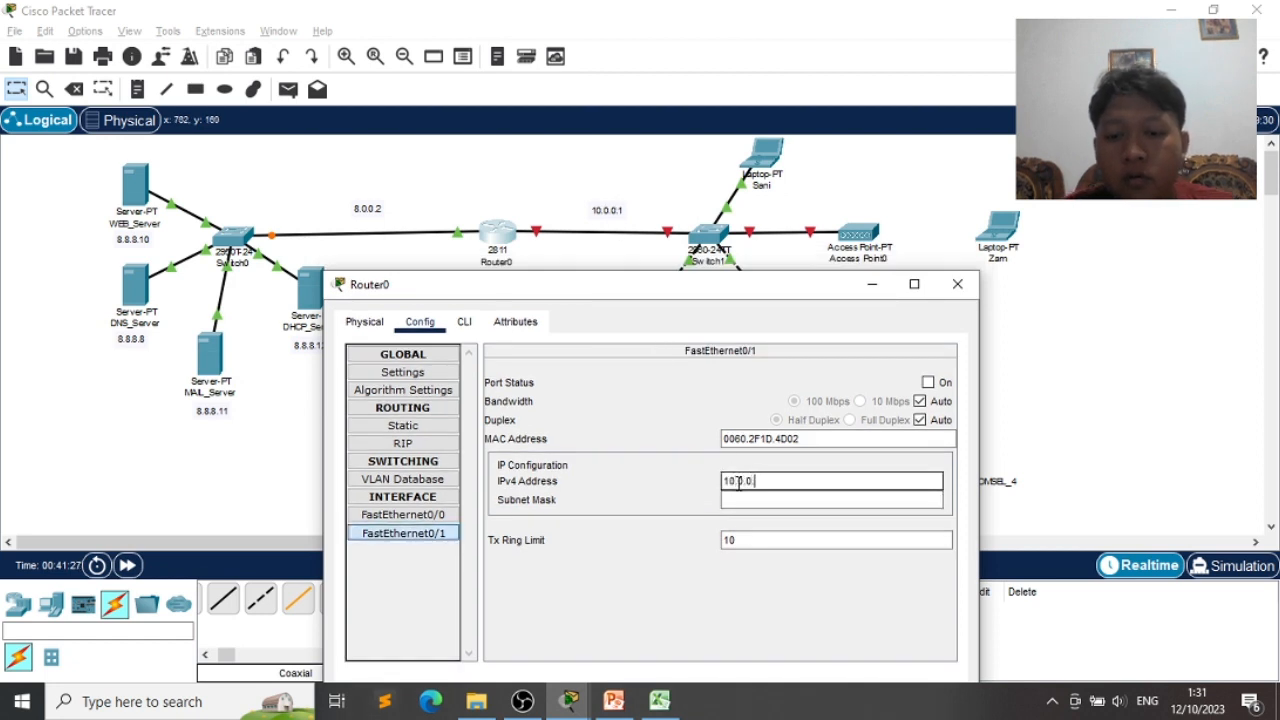
pyautogui.press('Tab')
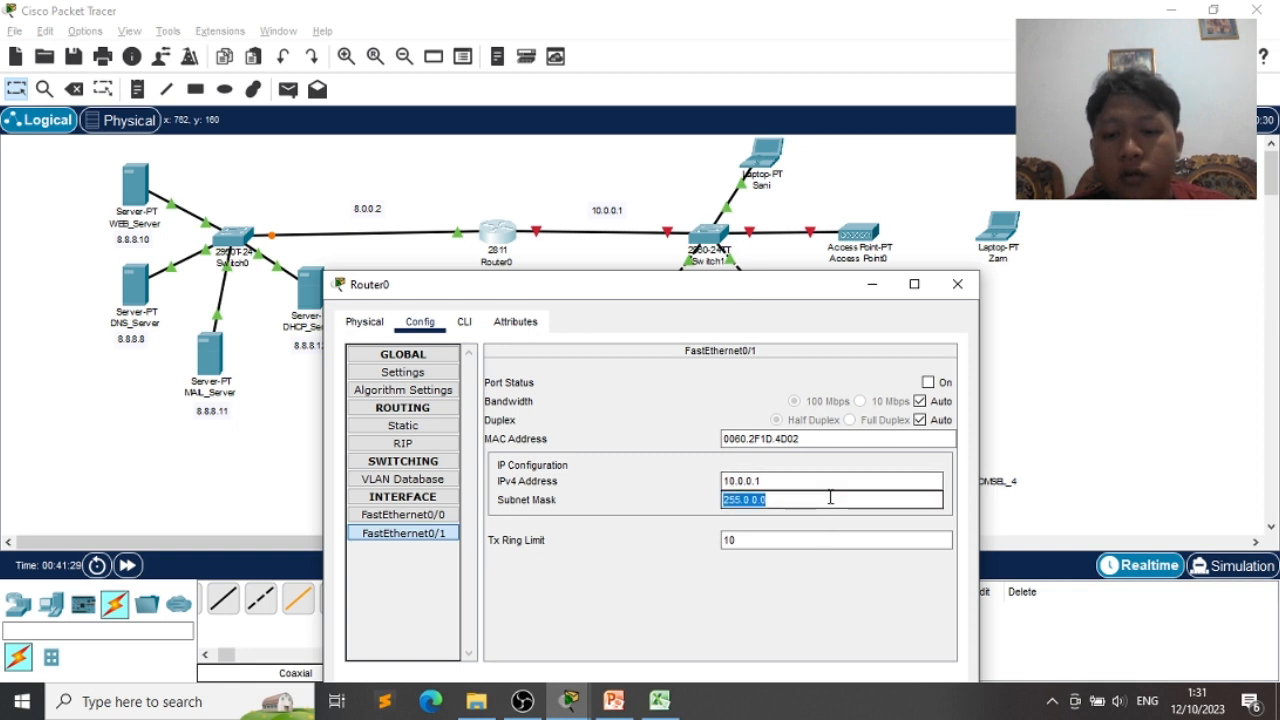
pyautogui.click(928, 383)
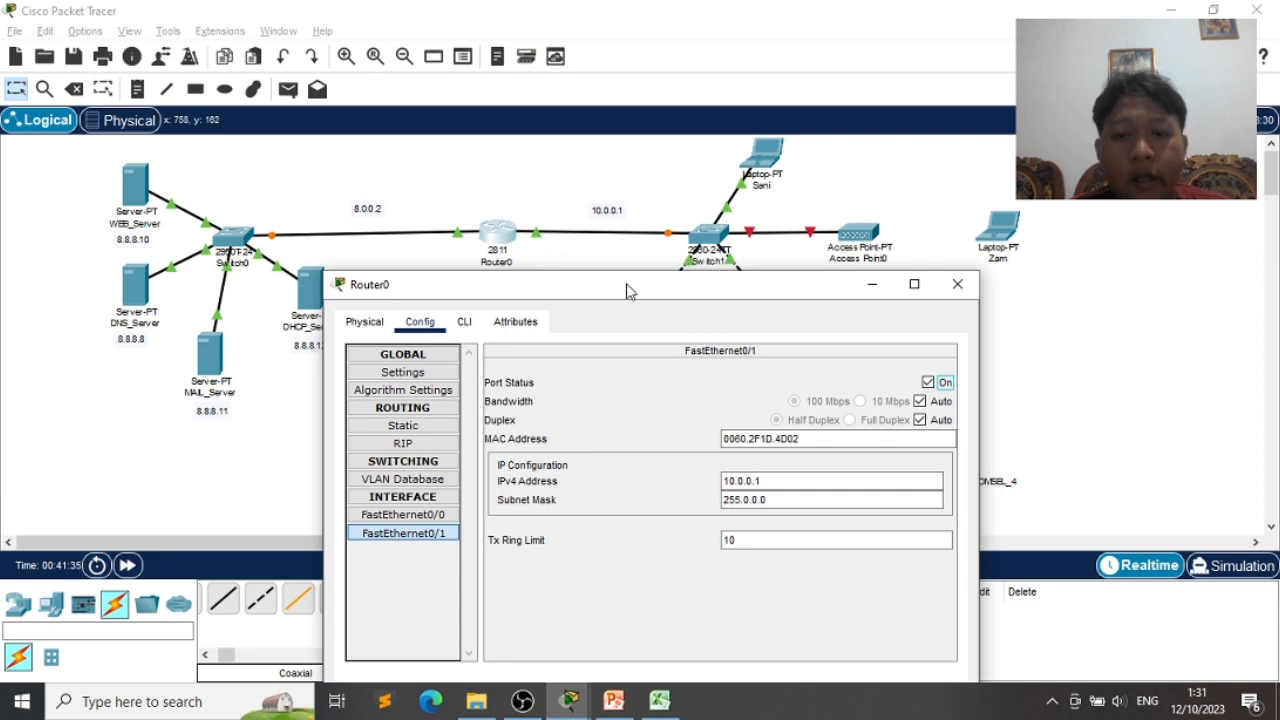
pyautogui.moveTo(627, 290); pyautogui.dragTo(862, 75)
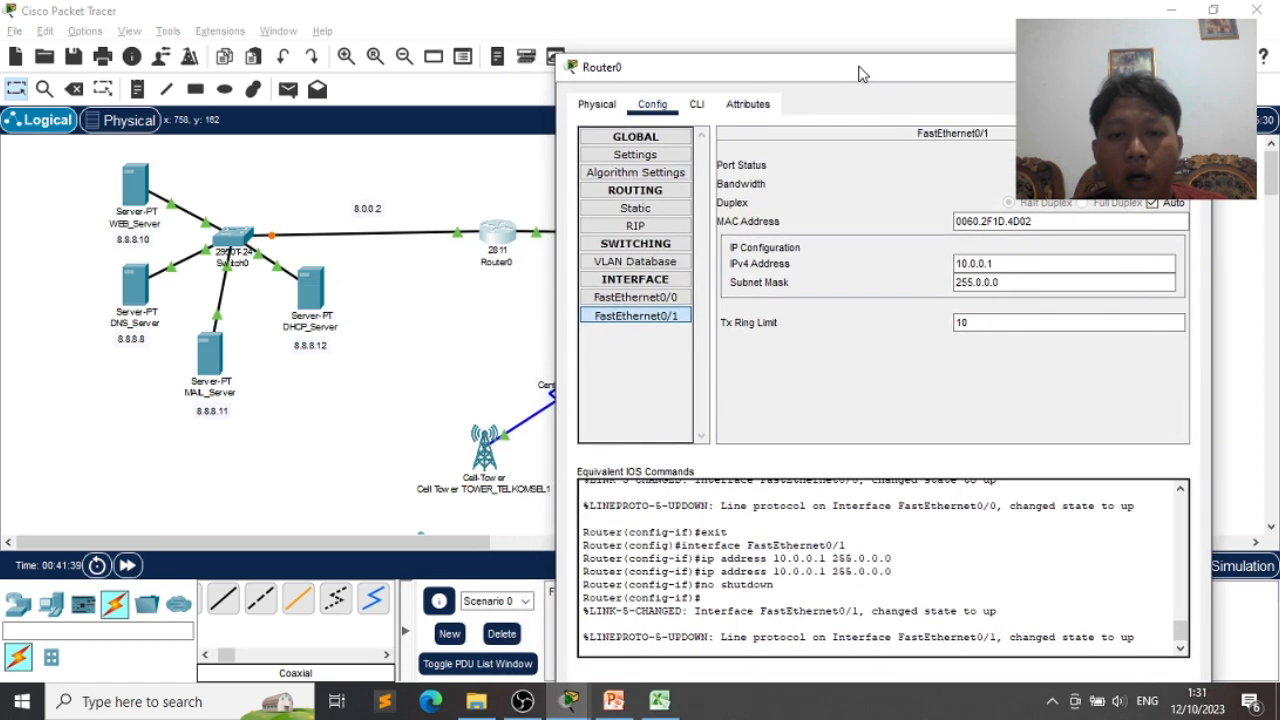
pyautogui.click(635, 226)
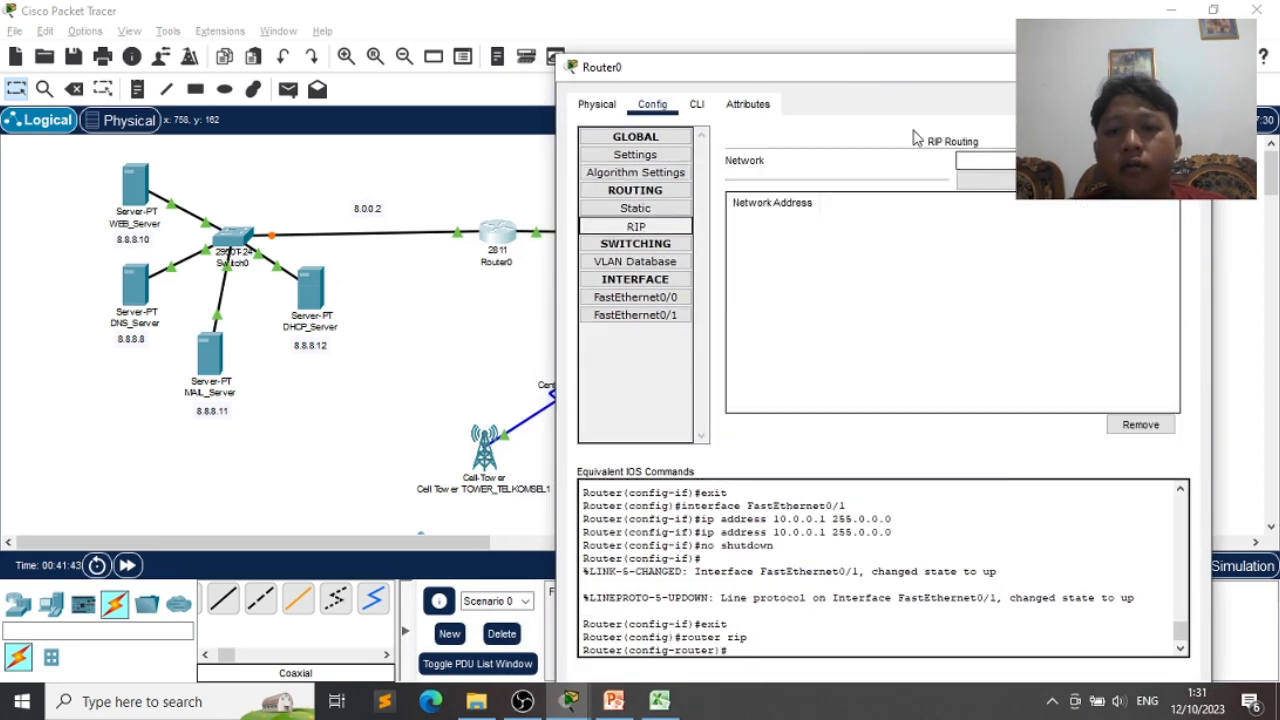
# - Move the Router0 window aside and switch to the PowerPoint quiz slide
pyautogui.moveTo(865, 72)
pyautogui.mouseDown()
pyautogui.moveTo(855, 54)
pyautogui.moveTo(895, 56)
pyautogui.moveTo(873, 53)
pyautogui.mouseUp()
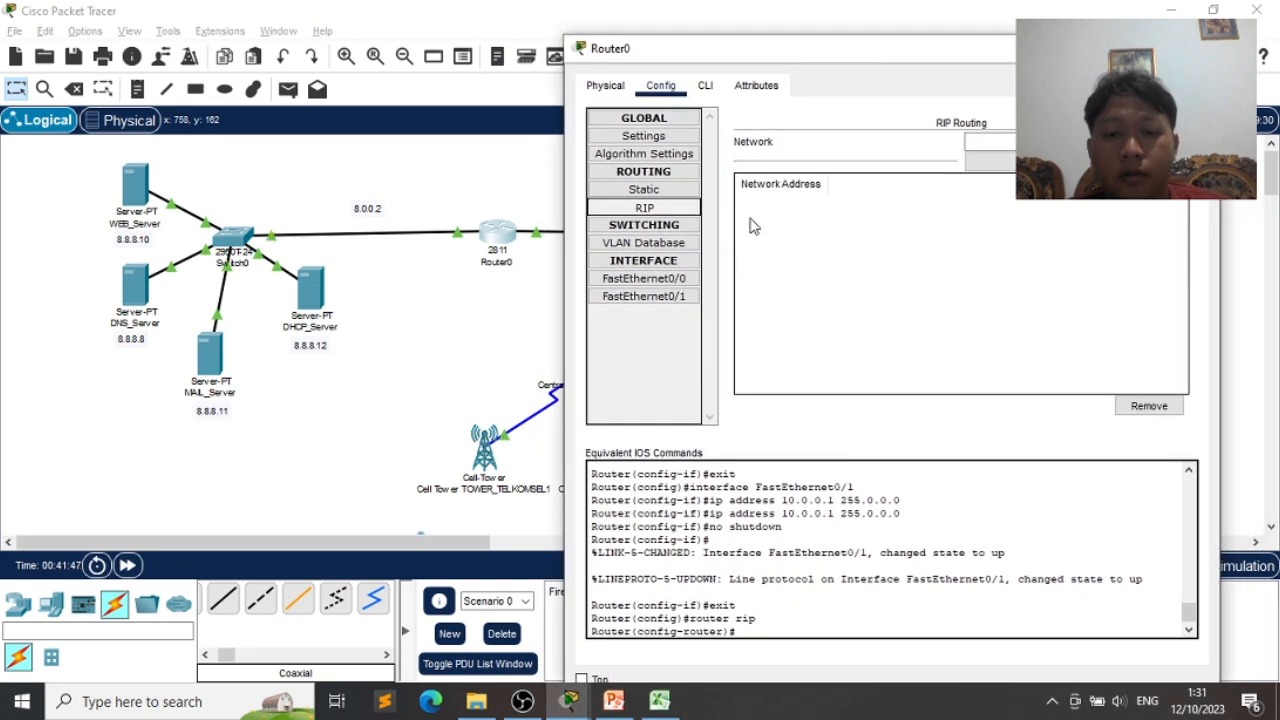
pyautogui.hotkey('alt', 'Tab')
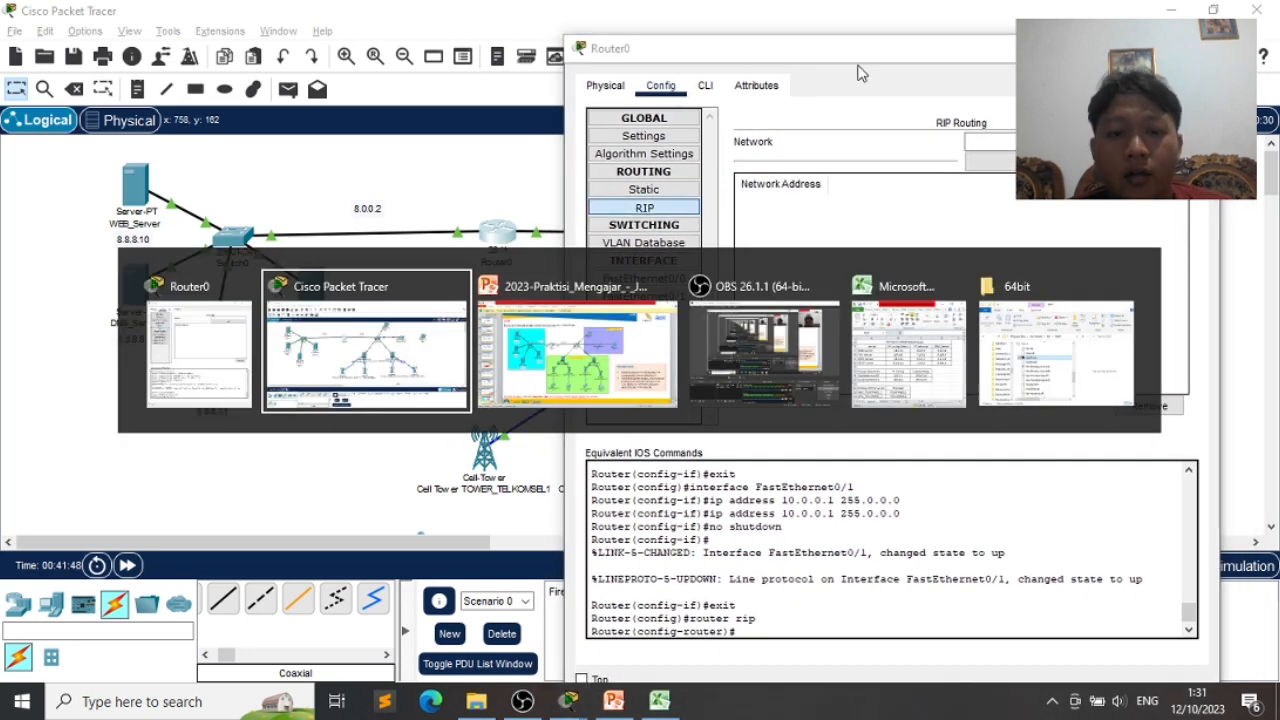
pyautogui.hotkey('alt', 'Tab')
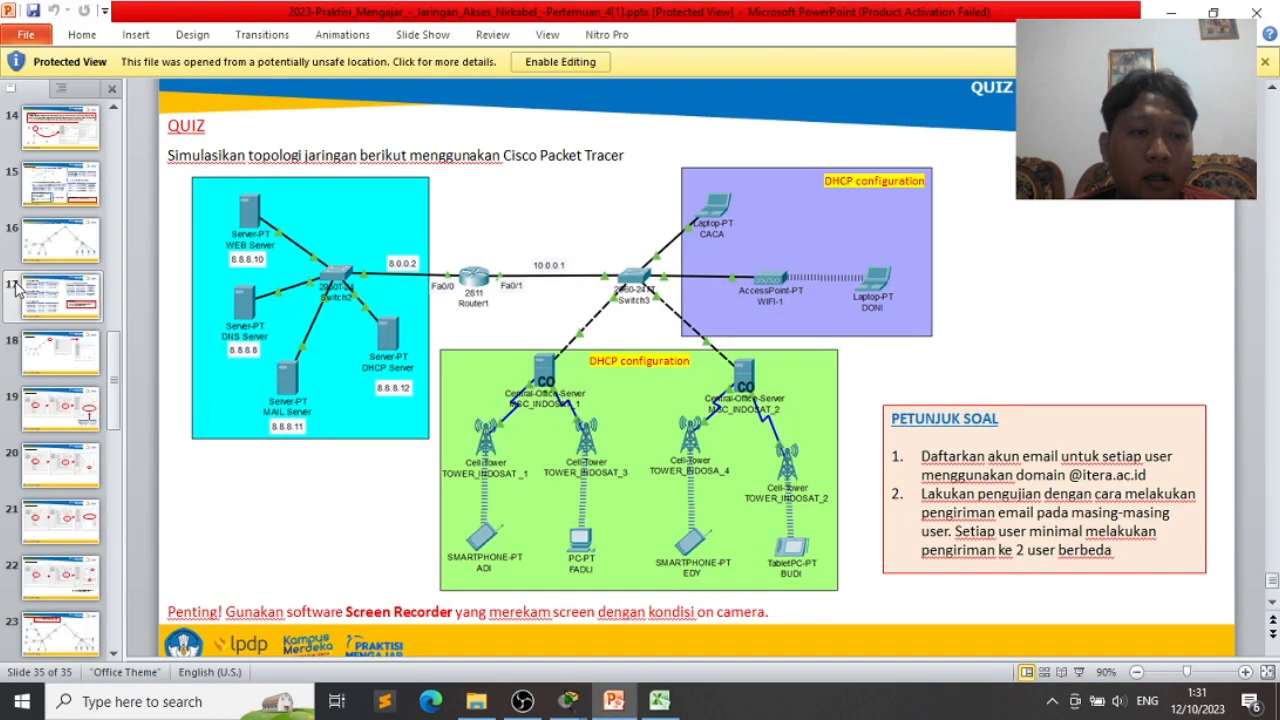
# - Review the RIP routing explanation on PowerPoint slide 14, then return to Packet Tracer
pyautogui.scroll(1, 50, 240)
pyautogui.click(85, 172)
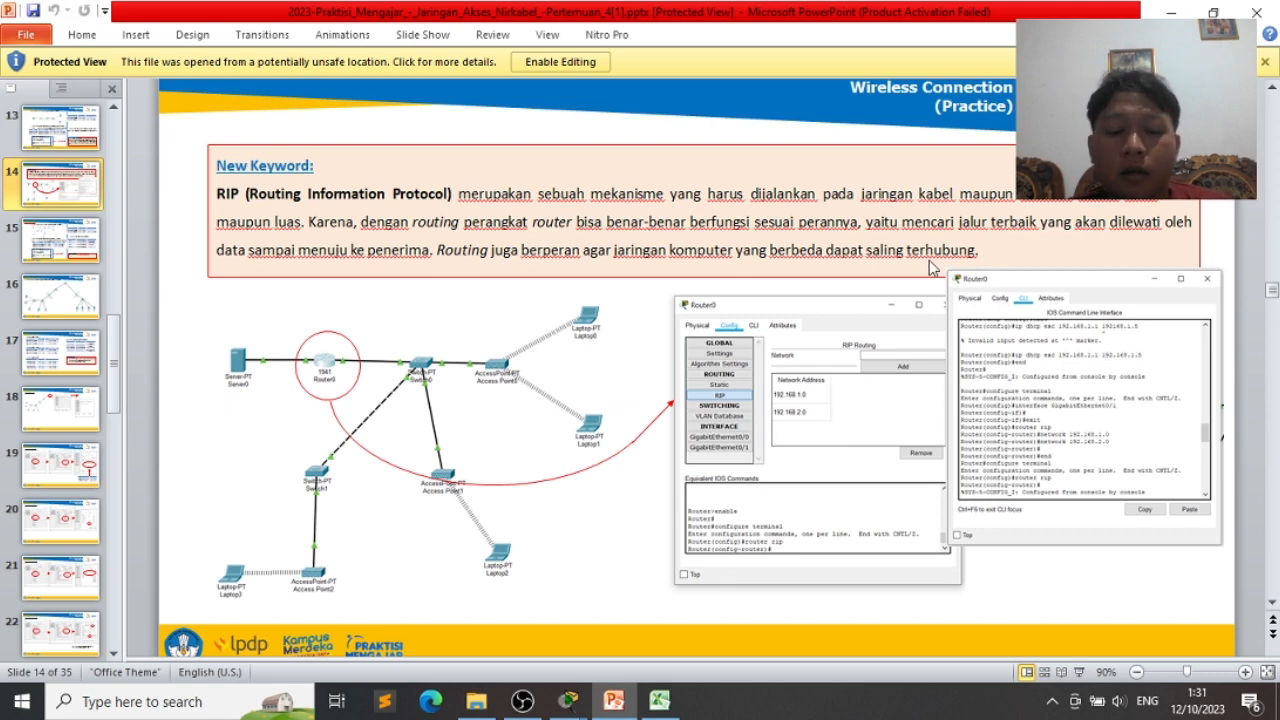
pyautogui.hotkey('alt', 'Tab')
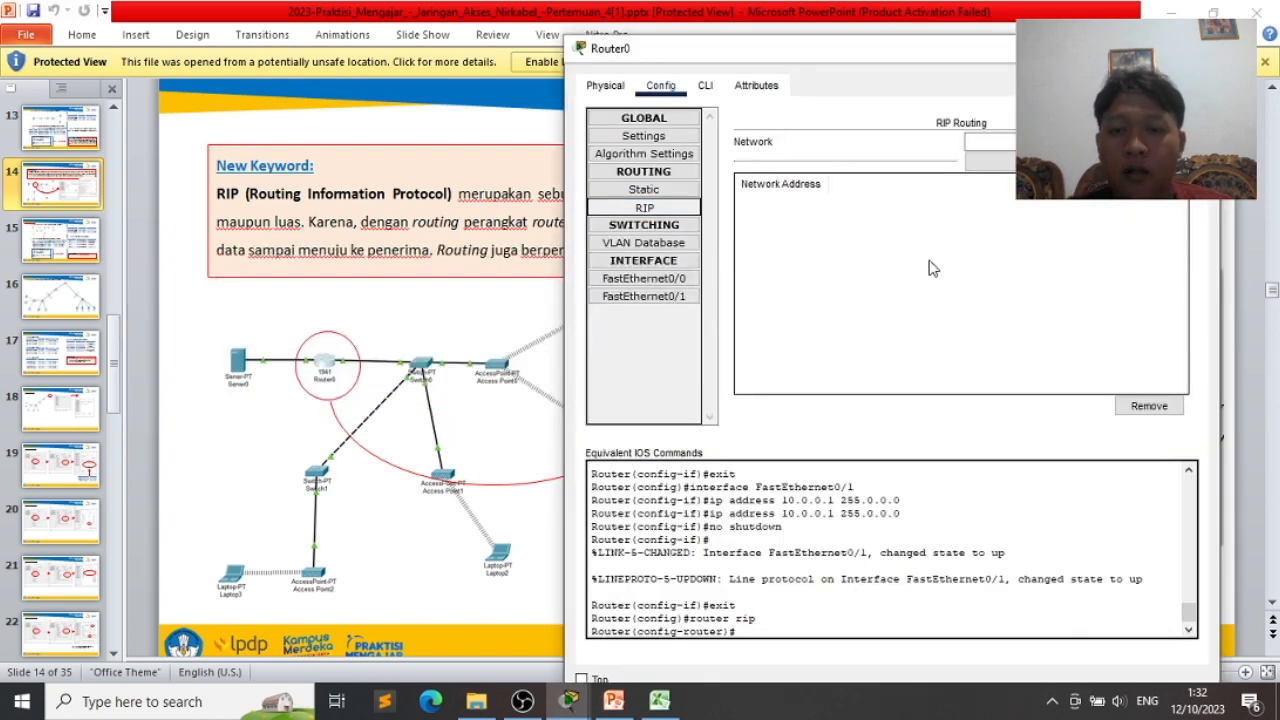
pyautogui.hotkey('alt', 'Tab')
pyautogui.hotkey('alt', 'Tab')
pyautogui.hotkey('alt', 'Tab')
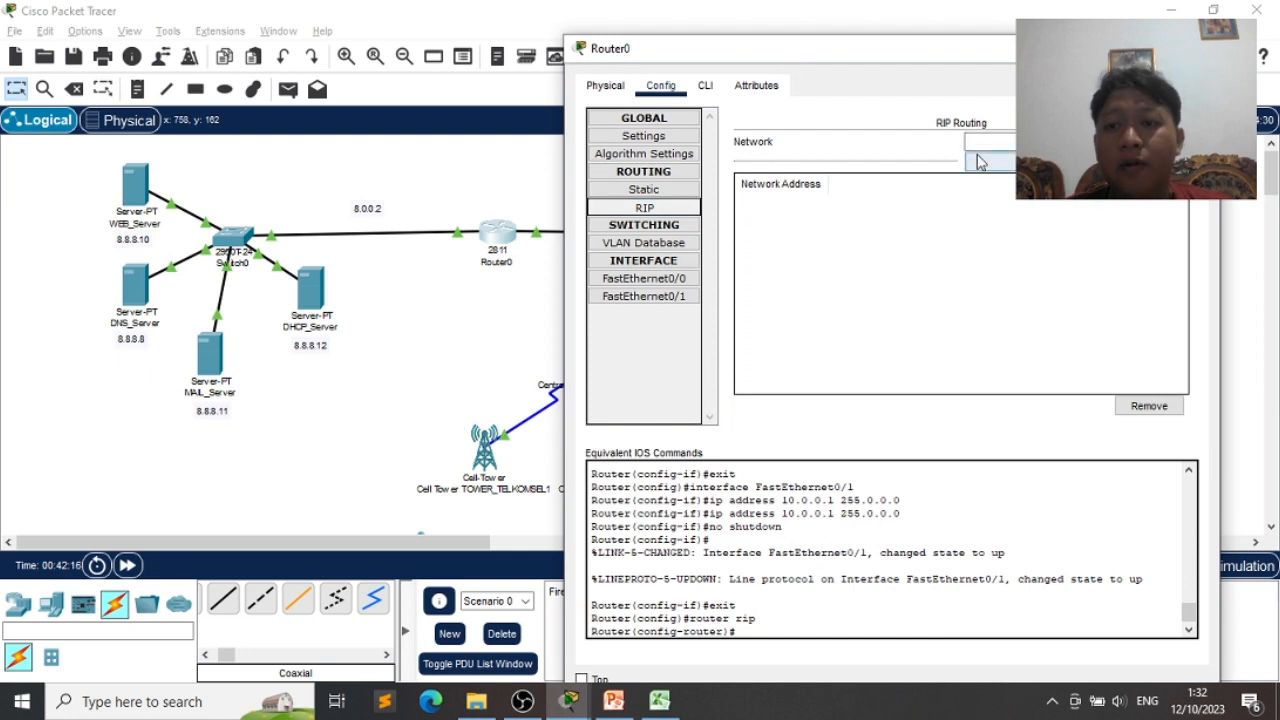
# - Add networks 8.0.0.0 and 10.0.0.0 to Router0's RIP routing, then switch to its CLI
pyautogui.click(1000, 141)
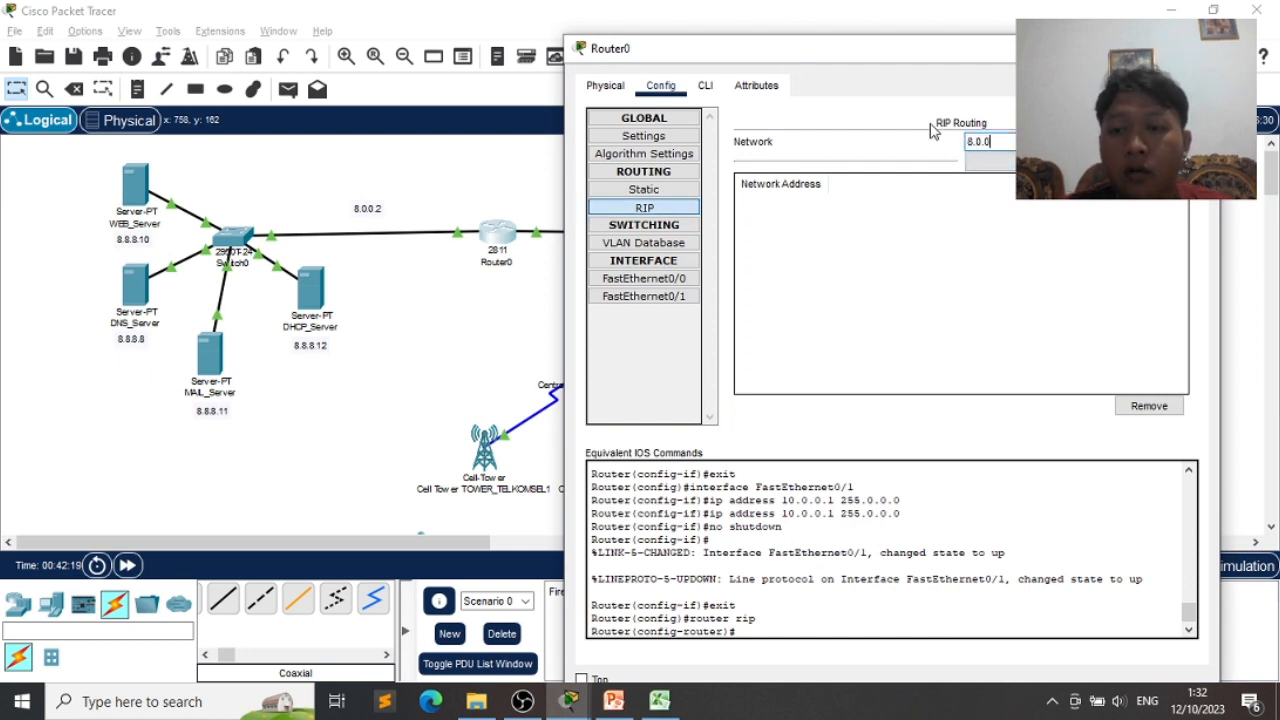
pyautogui.click(1006, 143)
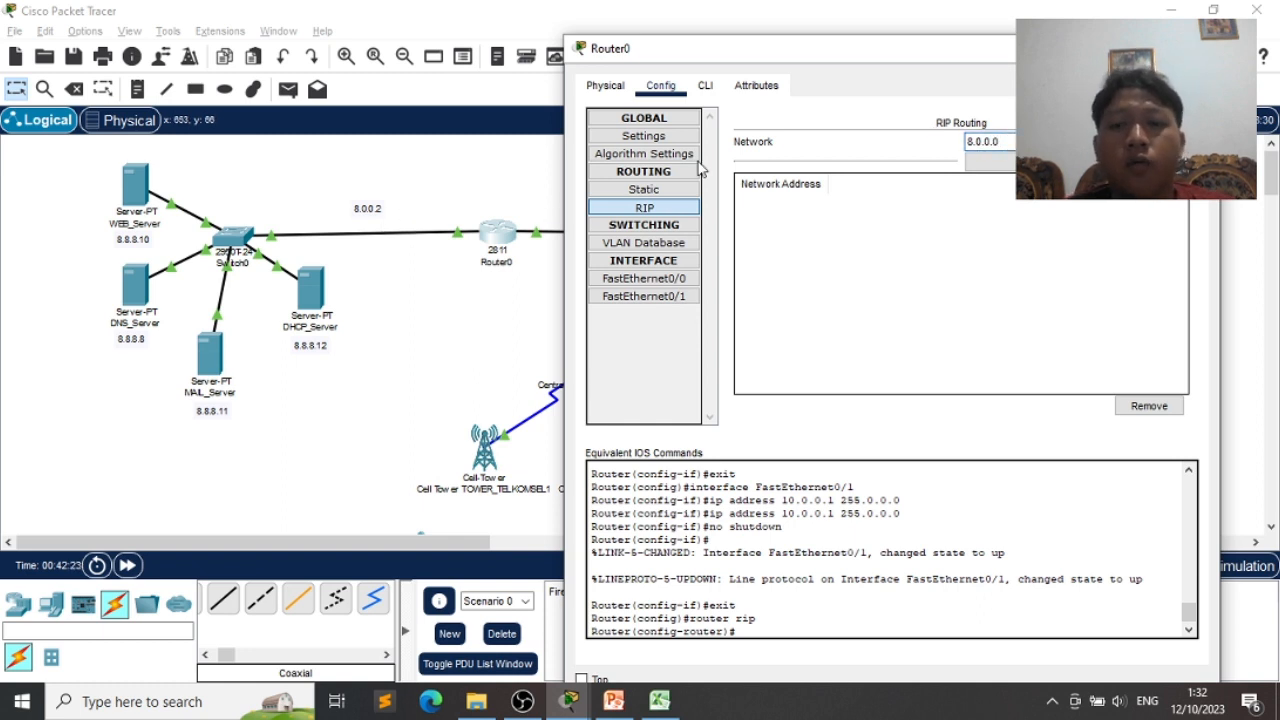
pyautogui.press('BackSpace')
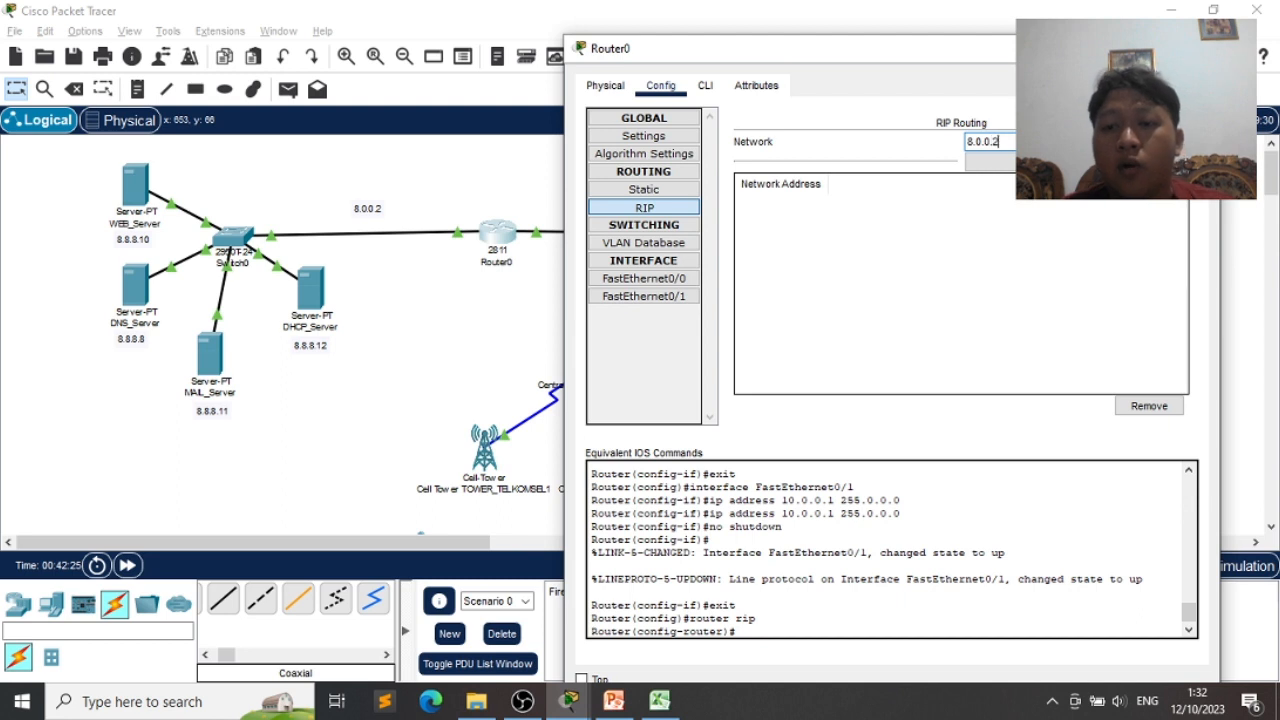
pyautogui.click(990, 162)
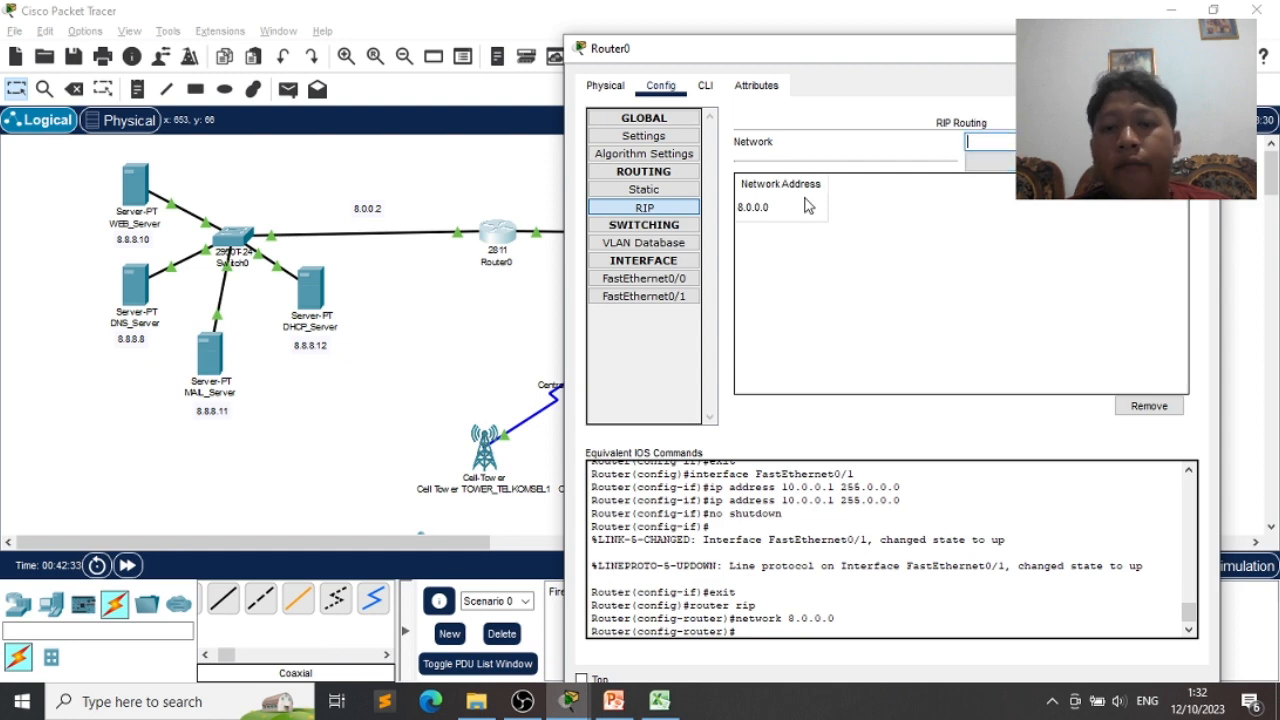
pyautogui.moveTo(899, 64); pyautogui.dragTo(643, 337)
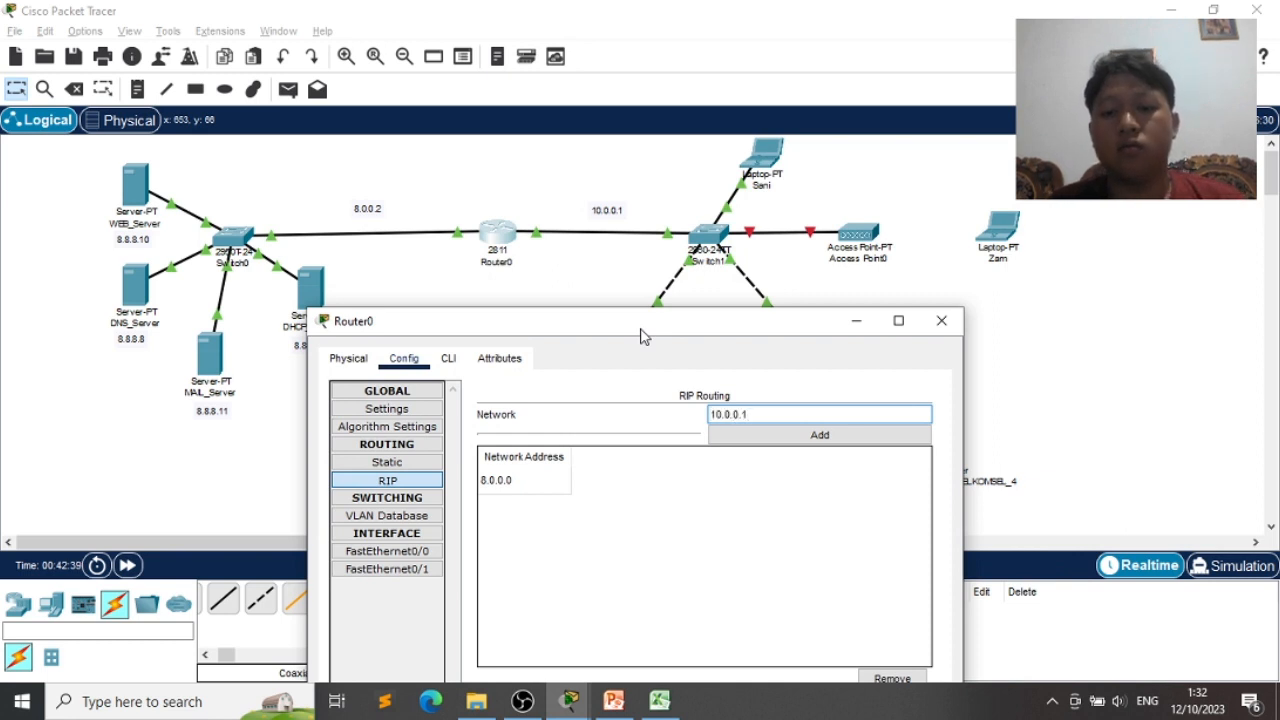
pyautogui.click(807, 440)
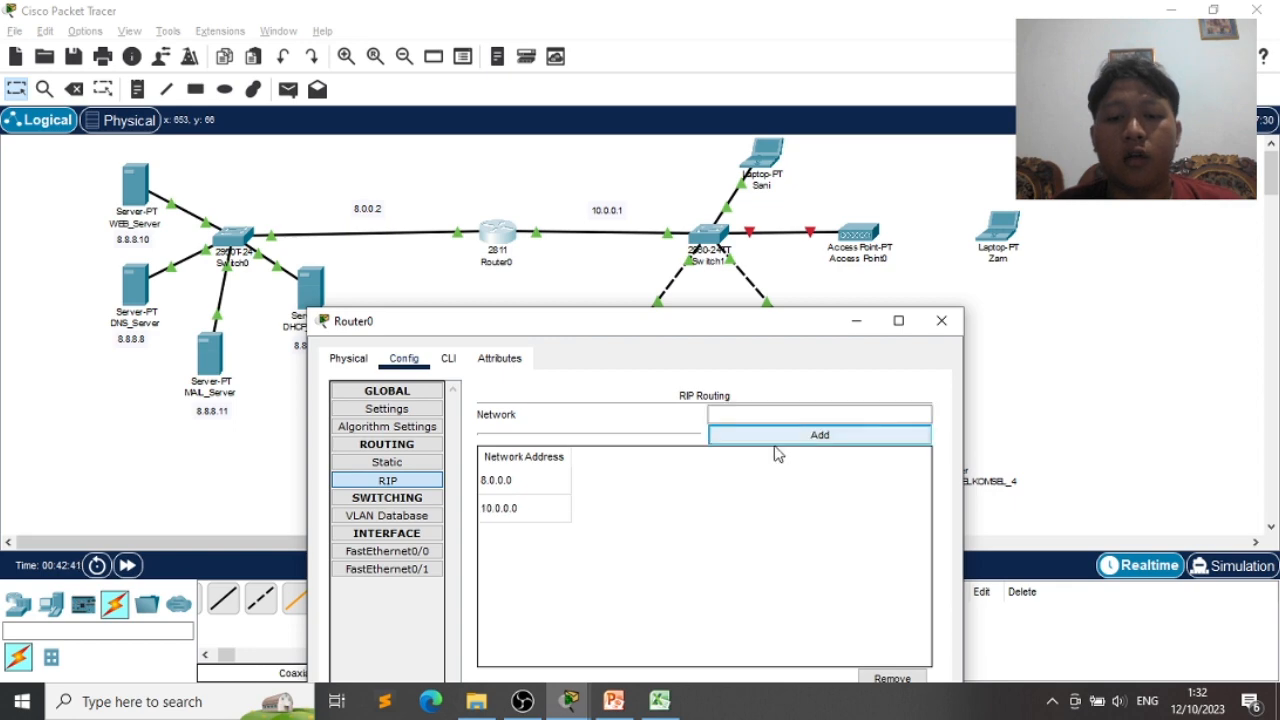
pyautogui.moveTo(656, 334); pyautogui.dragTo(811, 263)
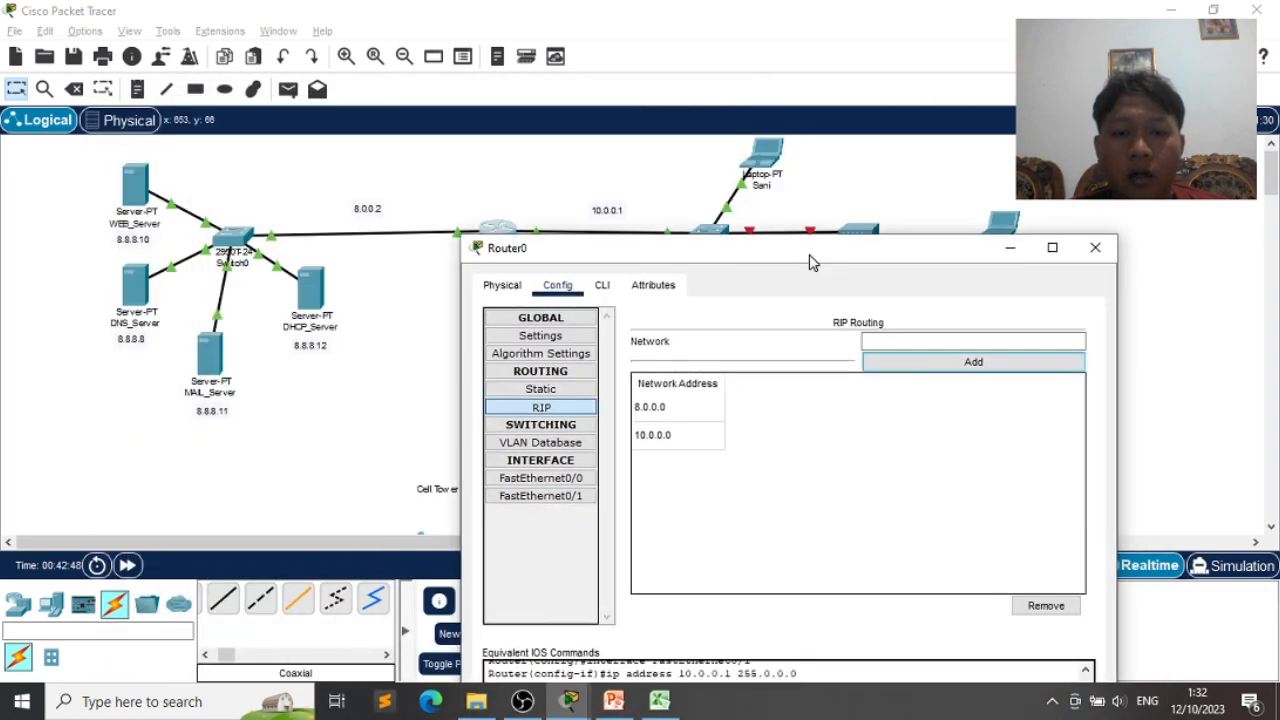
pyautogui.click(601, 287)
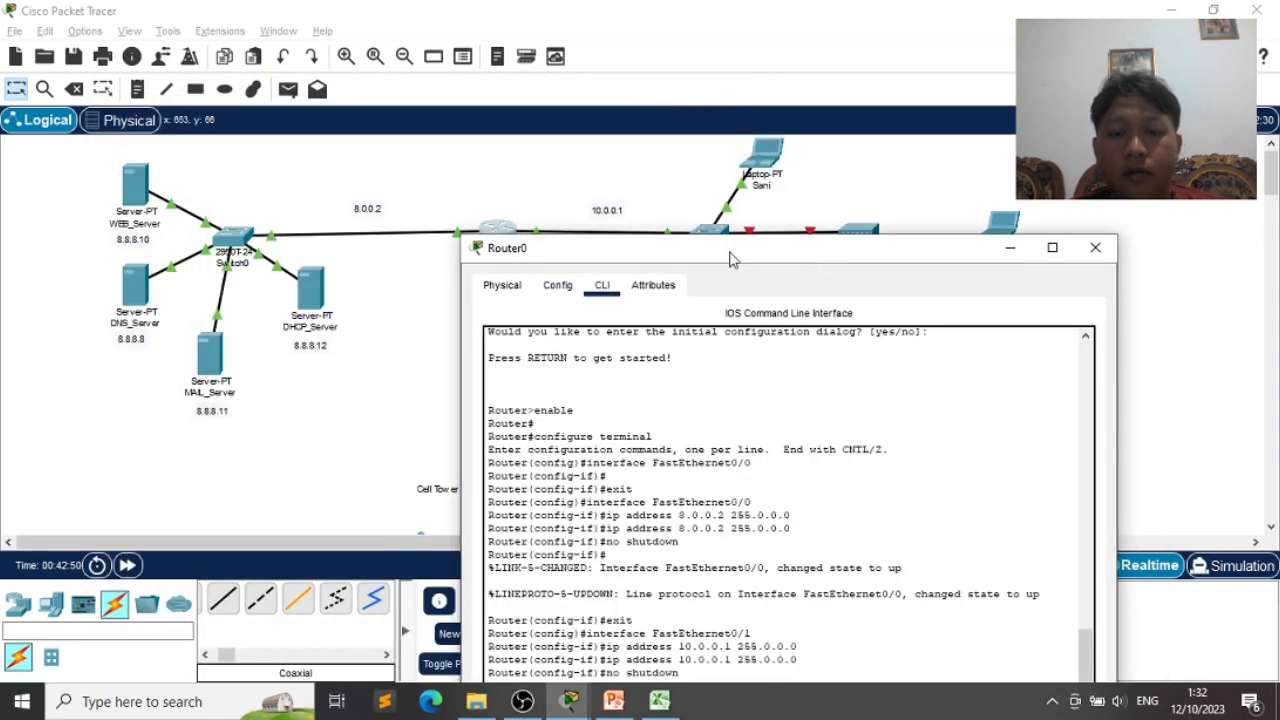
# - Leave RIP configuration with 'end' to return Router0's CLI to privileged mode
pyautogui.moveTo(741, 255); pyautogui.dragTo(800, 50)
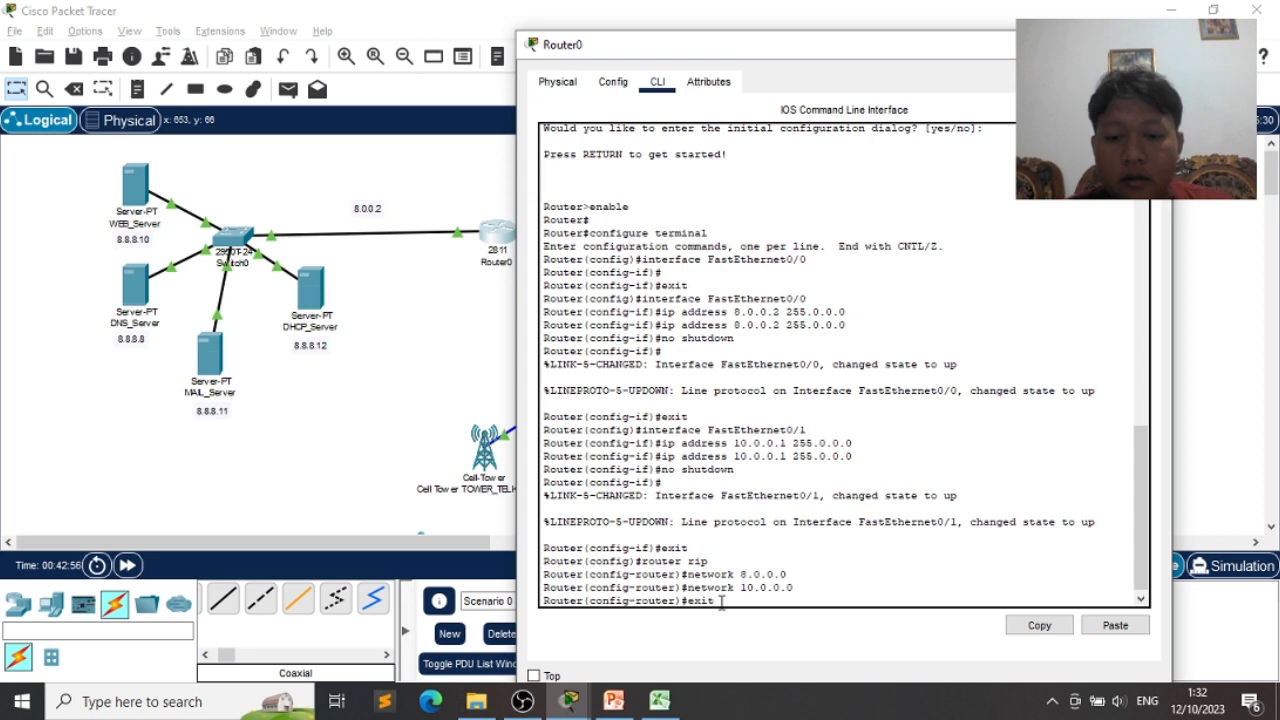
pyautogui.press('Return')
pyautogui.write('end')
pyautogui.press('Return')
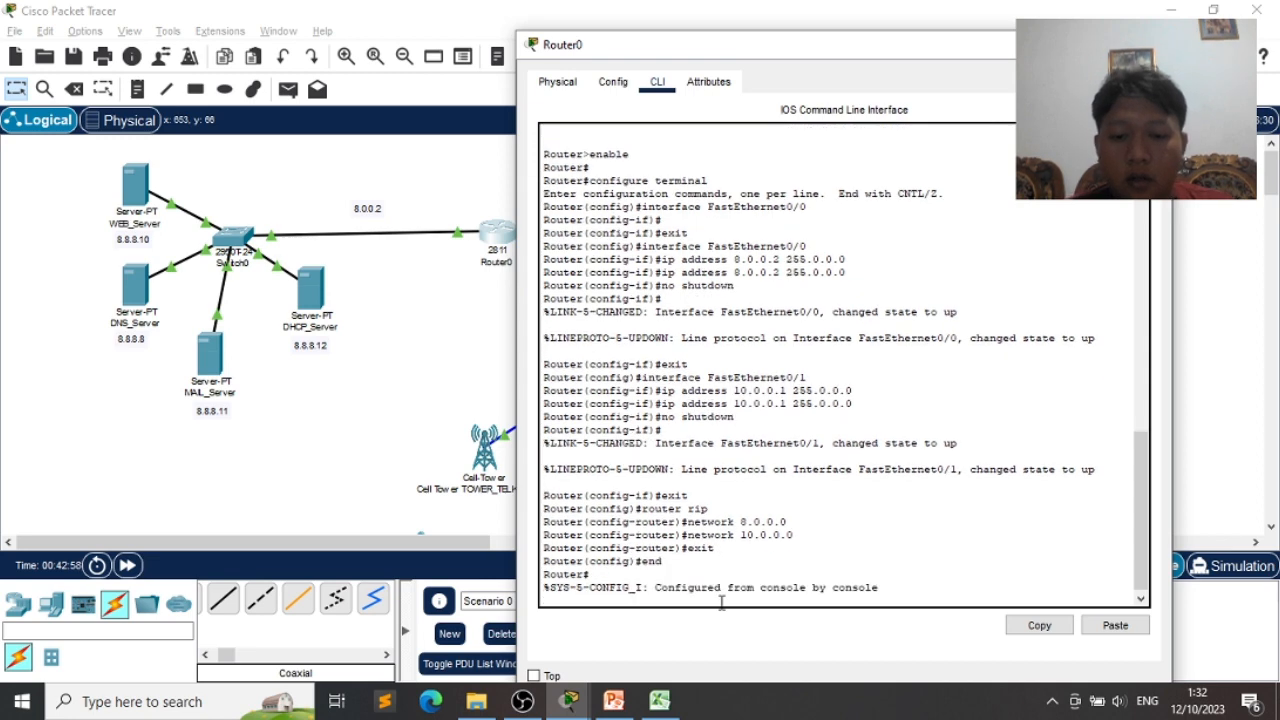
pyautogui.press('Return')
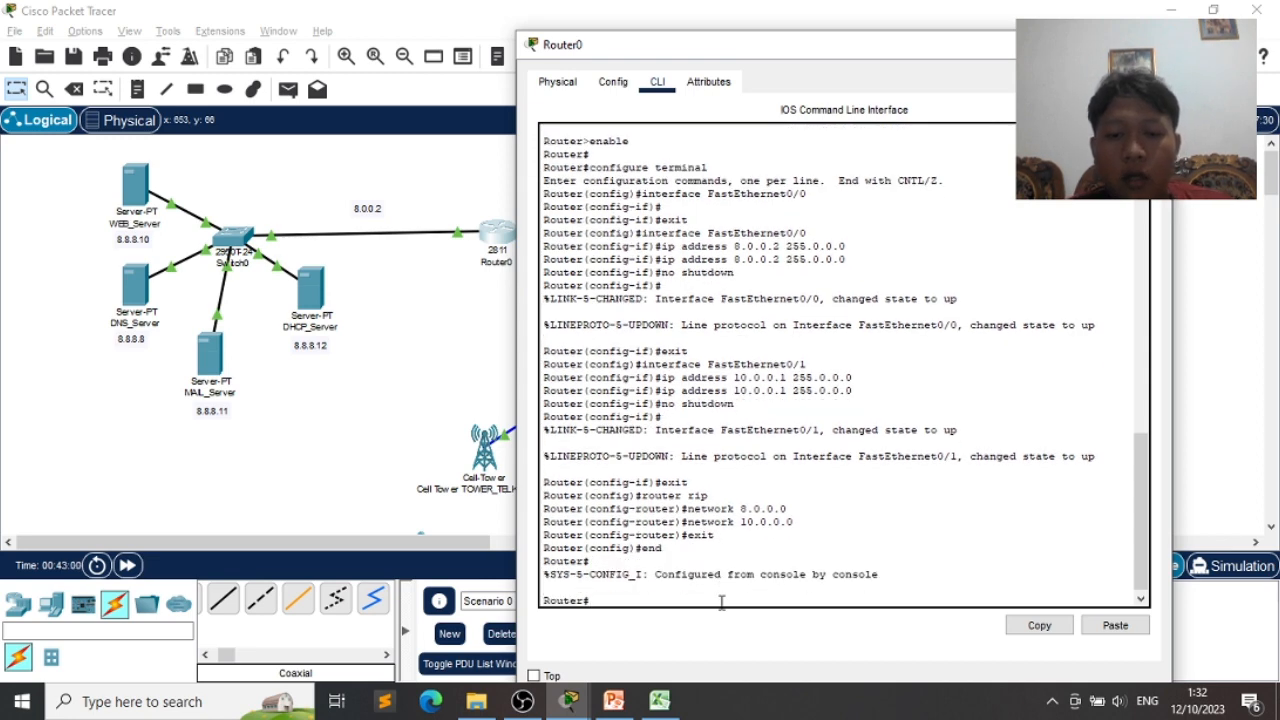
# - Try the mistyped 'configured terminal' command, which is rejected, and bring up PowerPoint
pyautogui.write('configured')
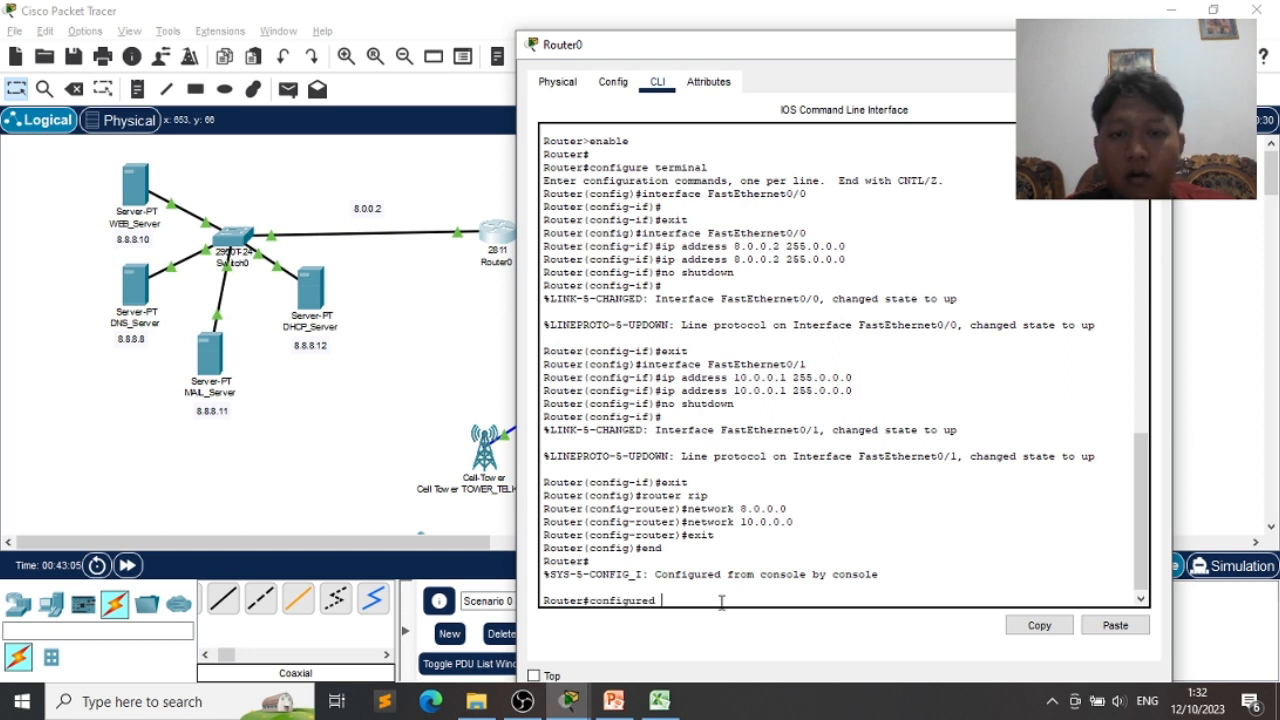
pyautogui.write(' terminal')
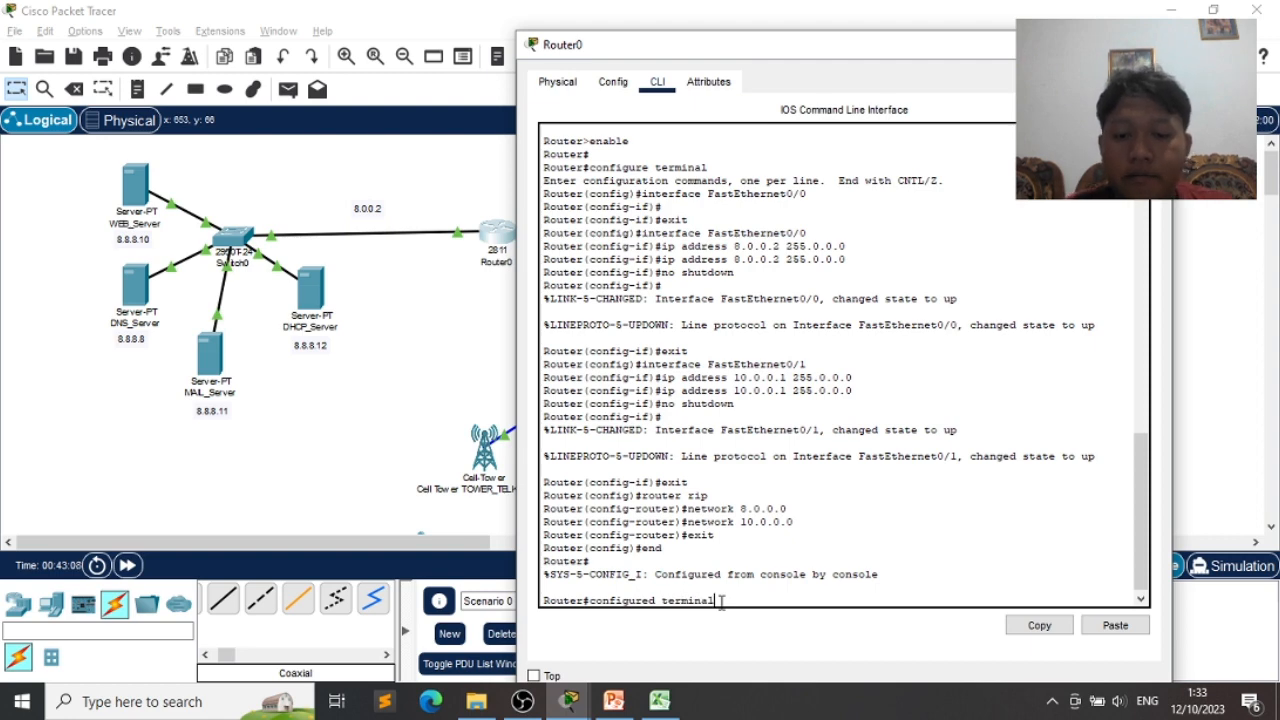
pyautogui.press('Return')
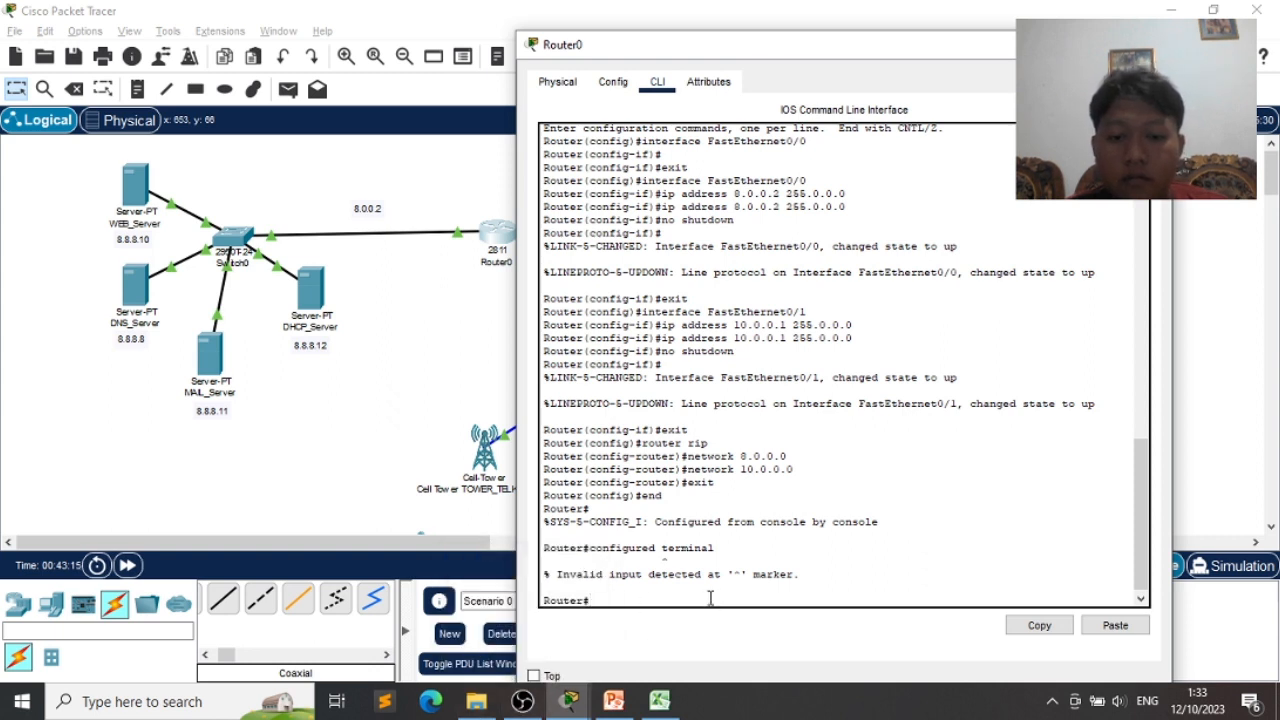
pyautogui.click(625, 703)
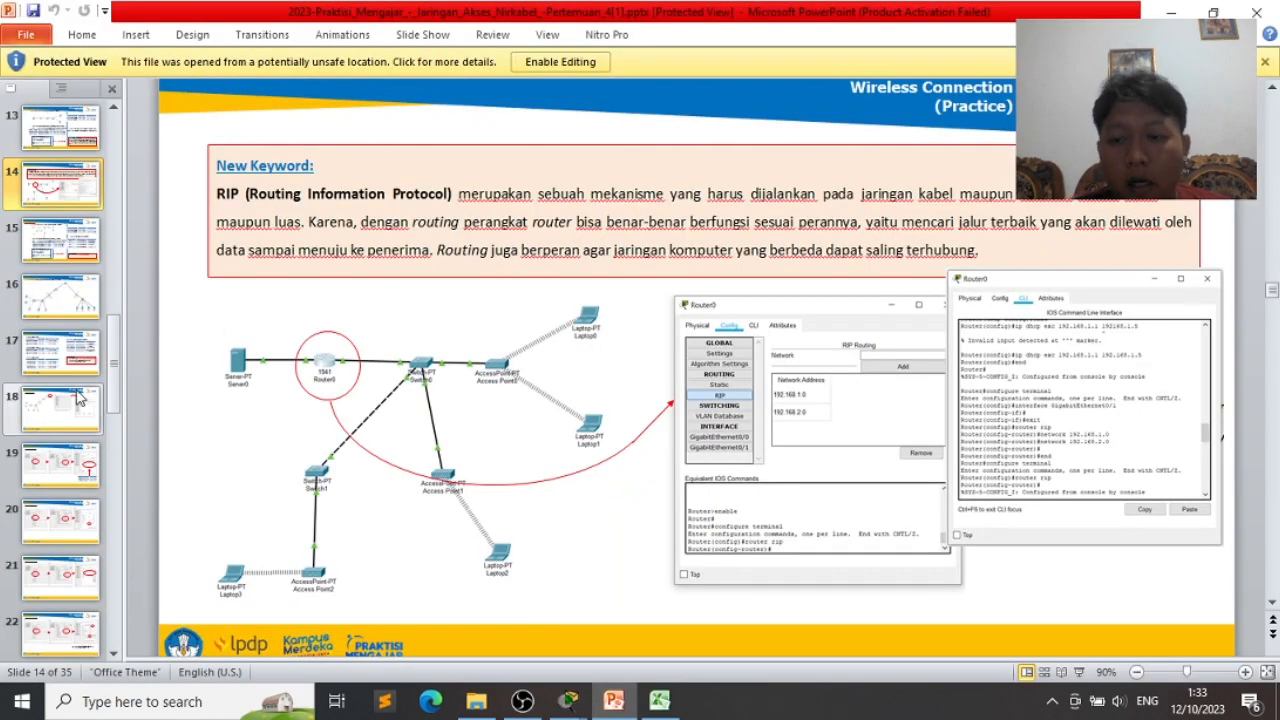
# - Look up the DHCP router commands on PowerPoint slide 31, then return to Router0's window
pyautogui.scroll(-3, 60, 270)
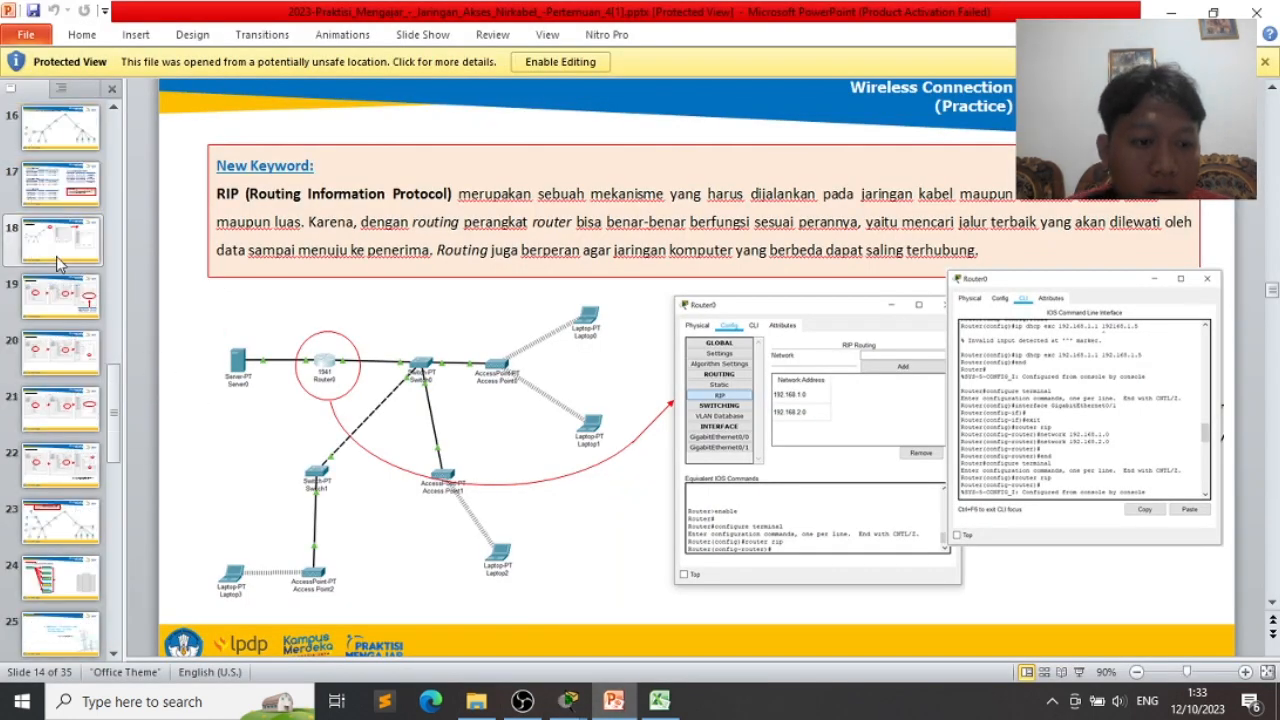
pyautogui.scroll(-3, 57, 264)
pyautogui.scroll(-4, 57, 264)
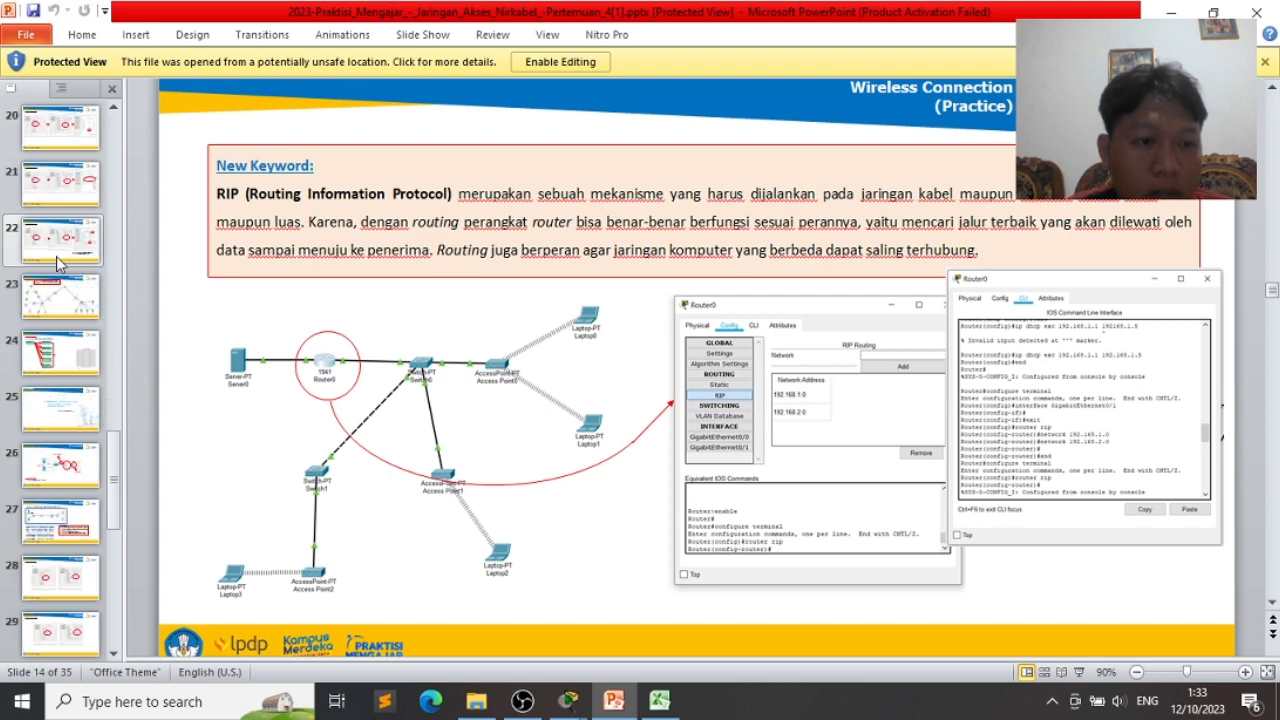
pyautogui.scroll(-3, 60, 355)
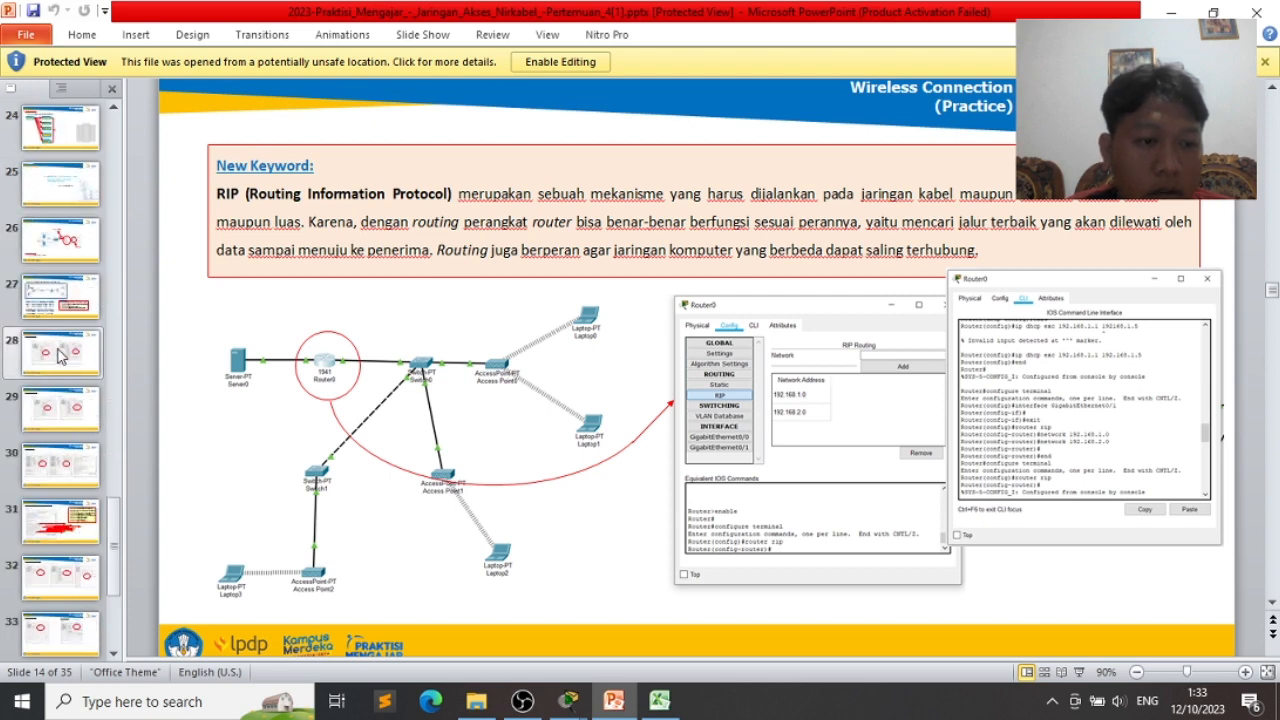
pyautogui.click(60, 410)
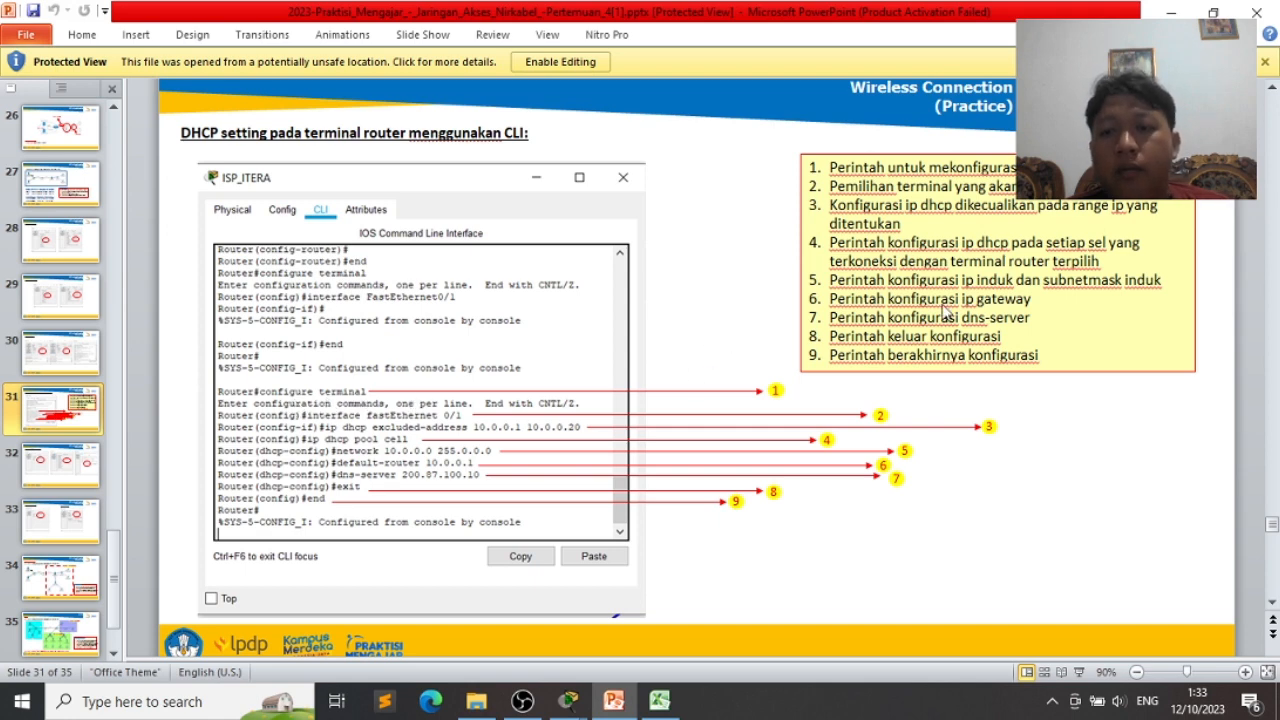
pyautogui.hotkey('alt', 'Tab')
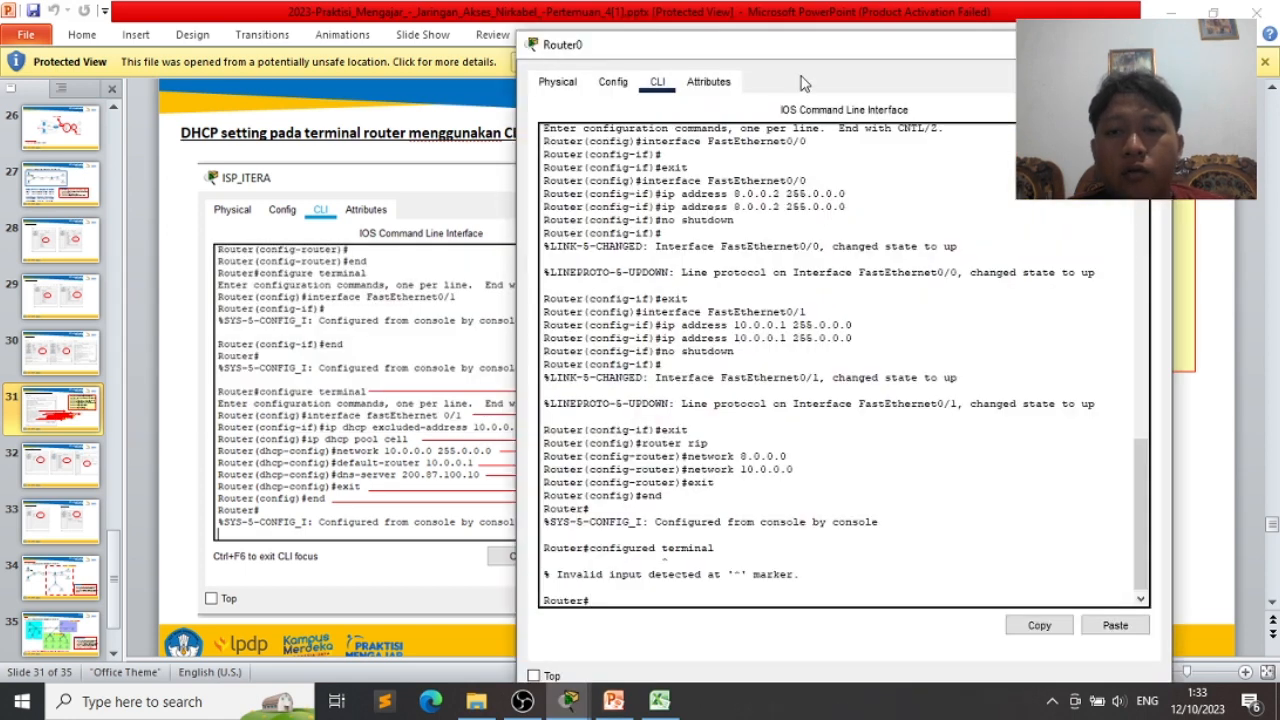
# - Enter configure terminal and interface fastEthernet 0/1 on Router0's CLI
pyautogui.moveTo(863, 45); pyautogui.dragTo(901, 34)
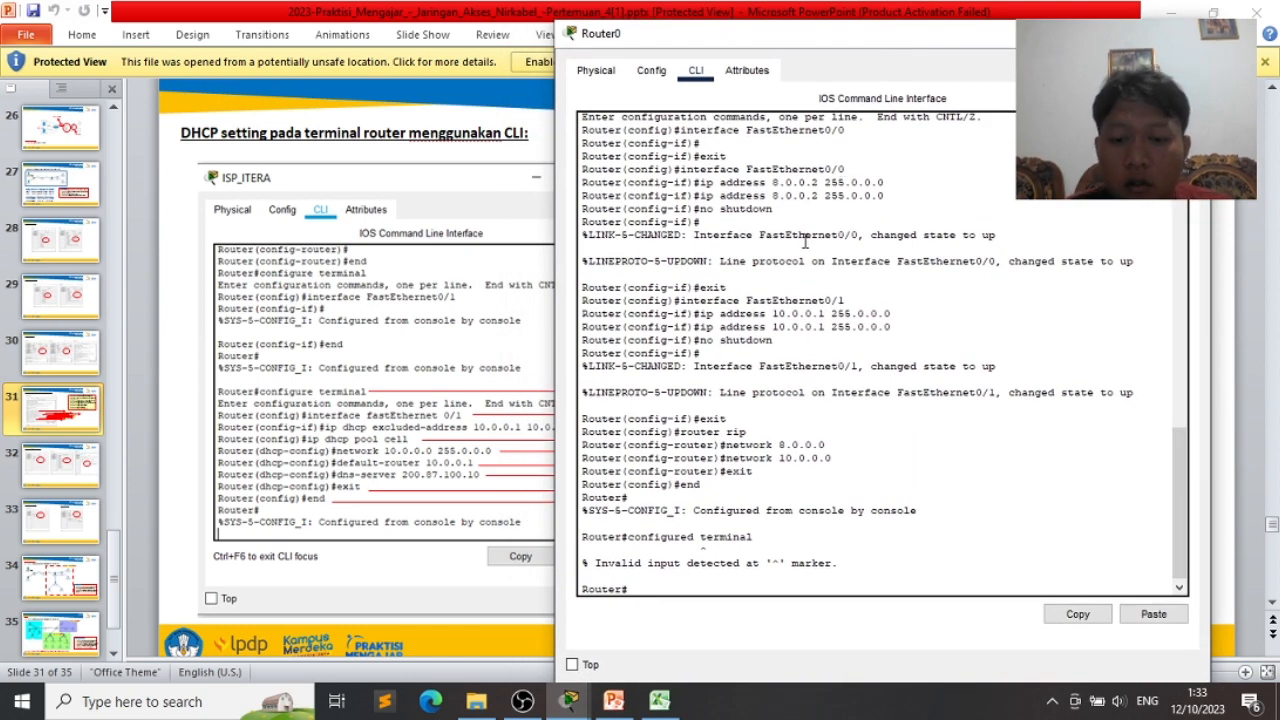
pyautogui.write('con')
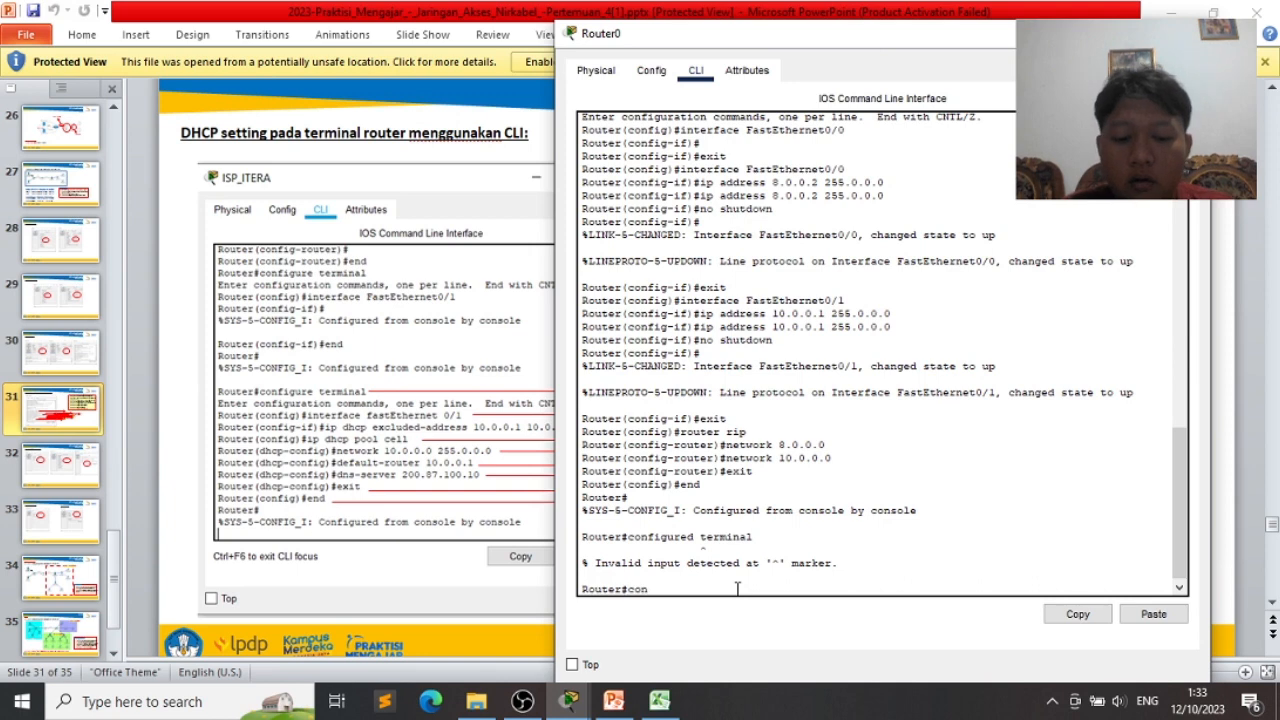
pyautogui.write('figure ')
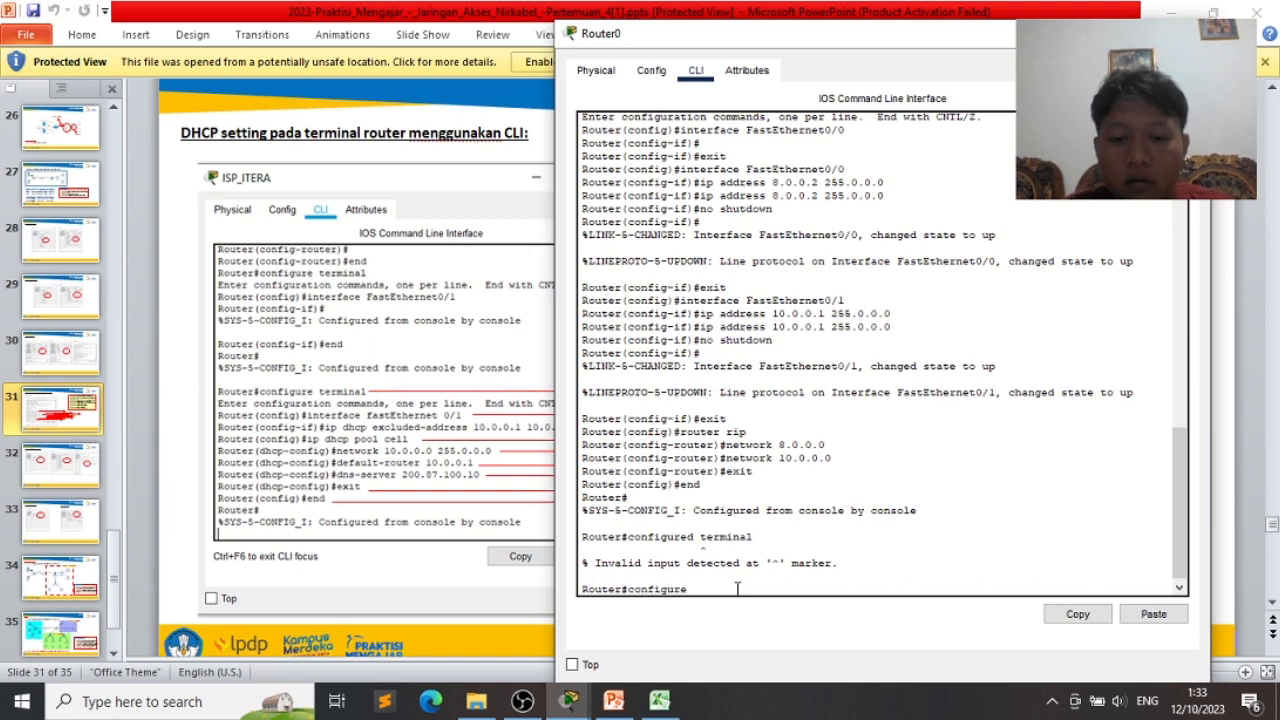
pyautogui.write('terminal')
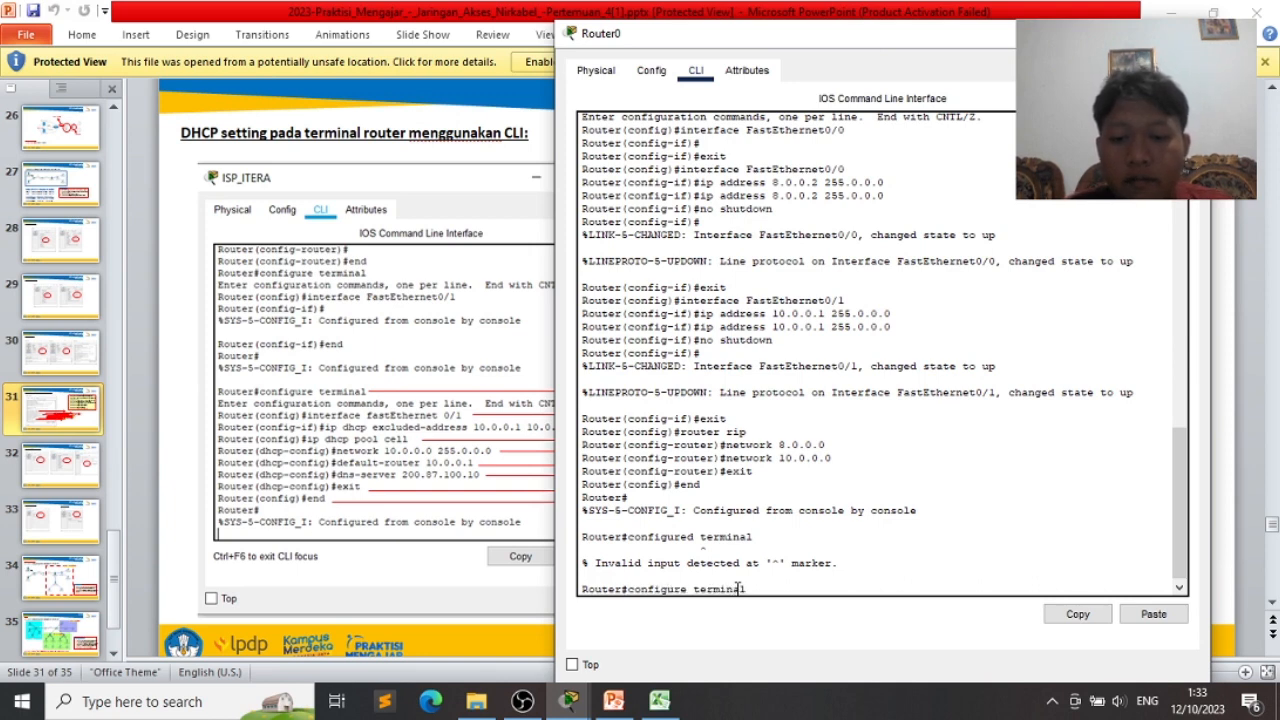
pyautogui.press('Return')
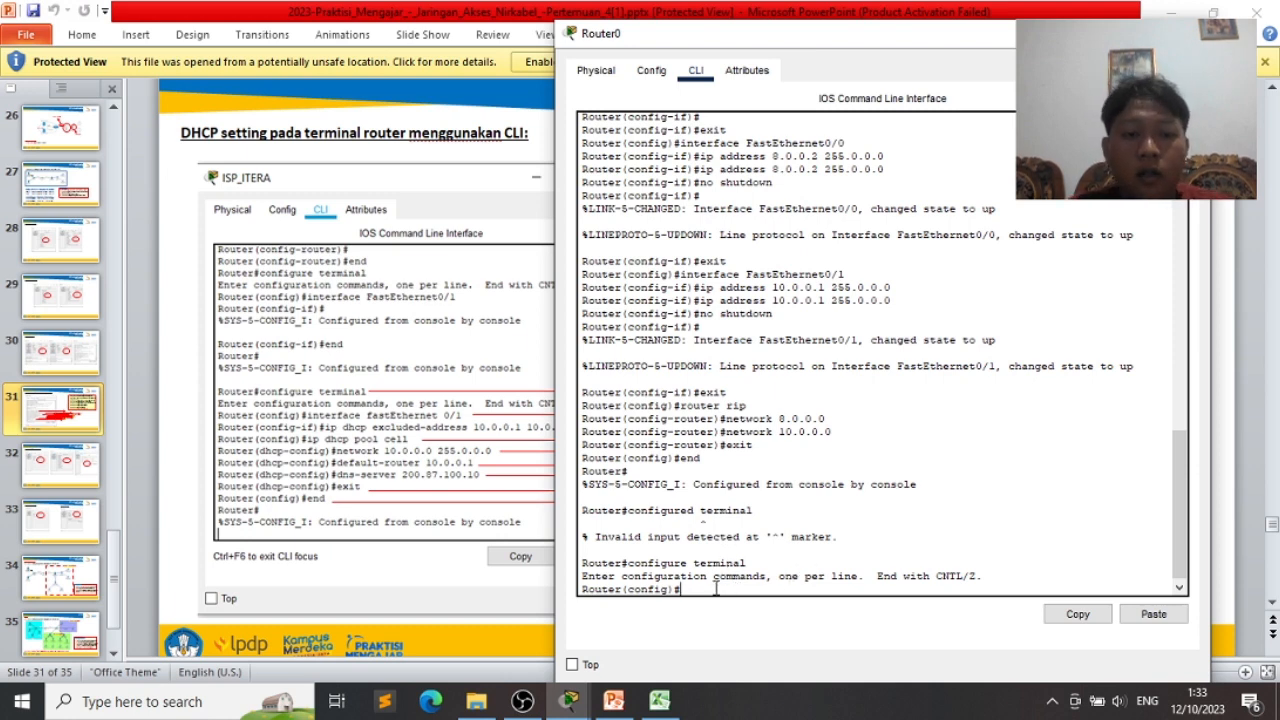
pyautogui.write('inte')
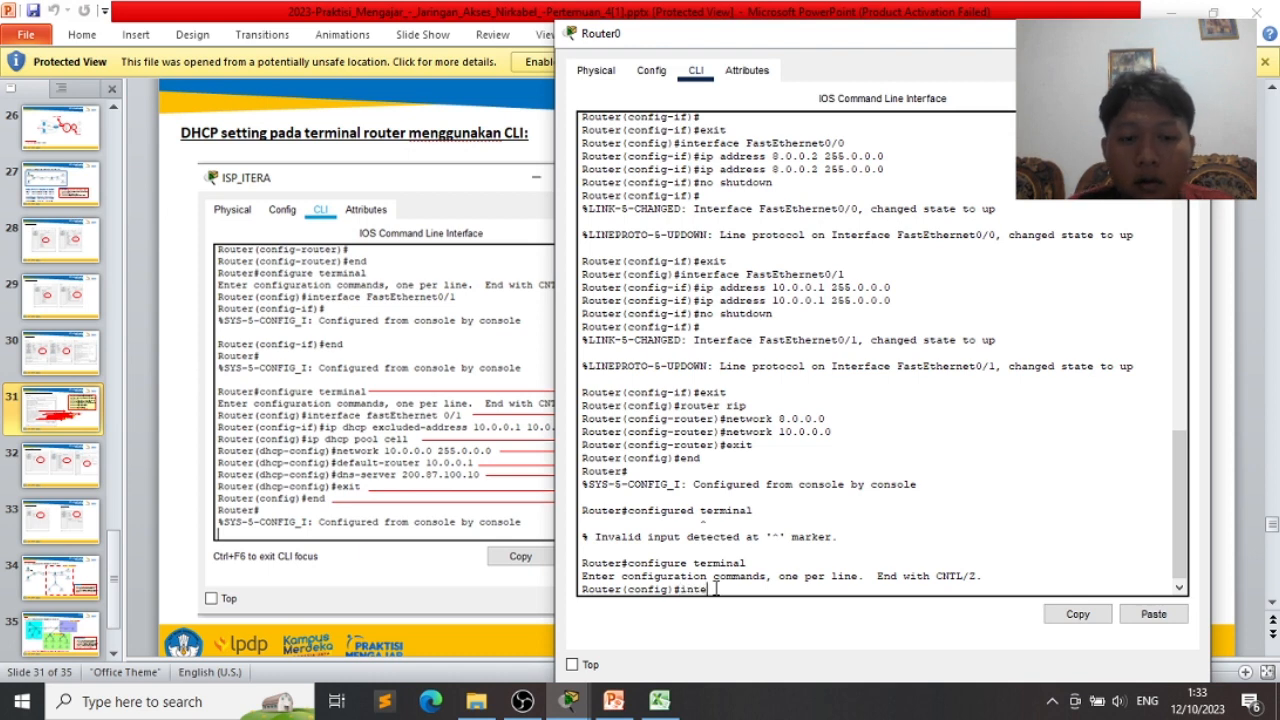
pyautogui.write('rface')
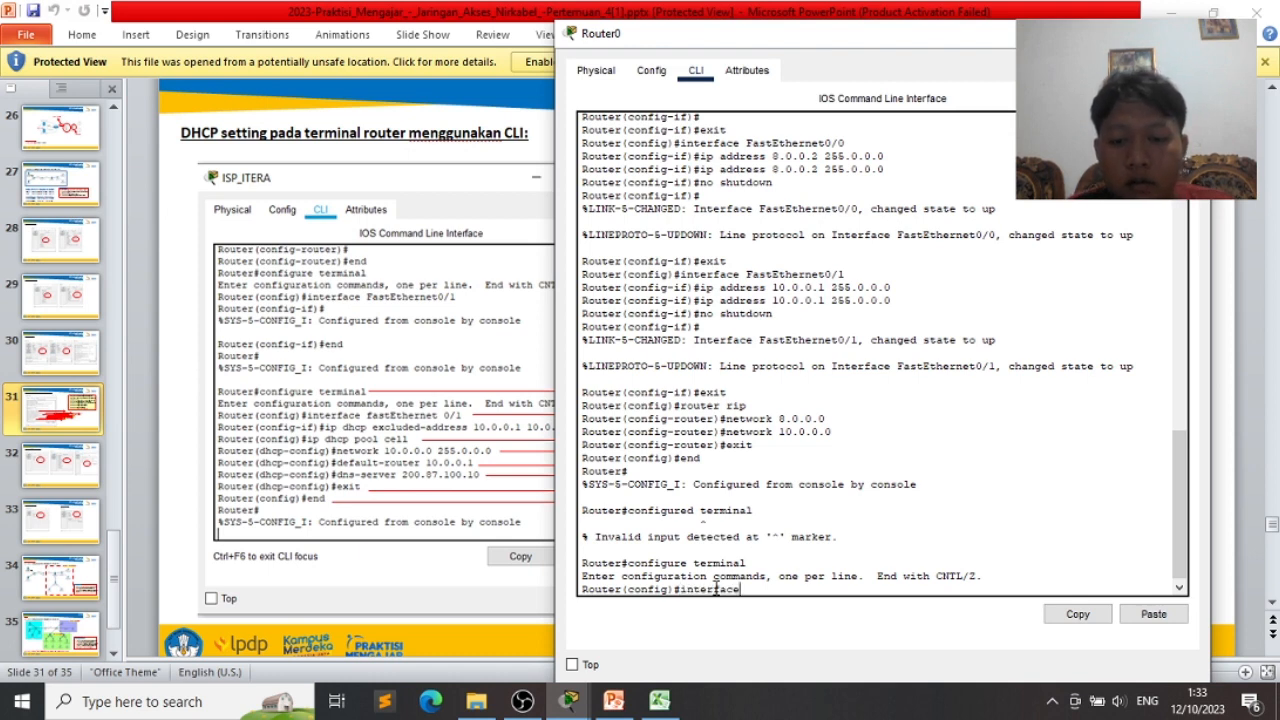
pyautogui.write(' fast')
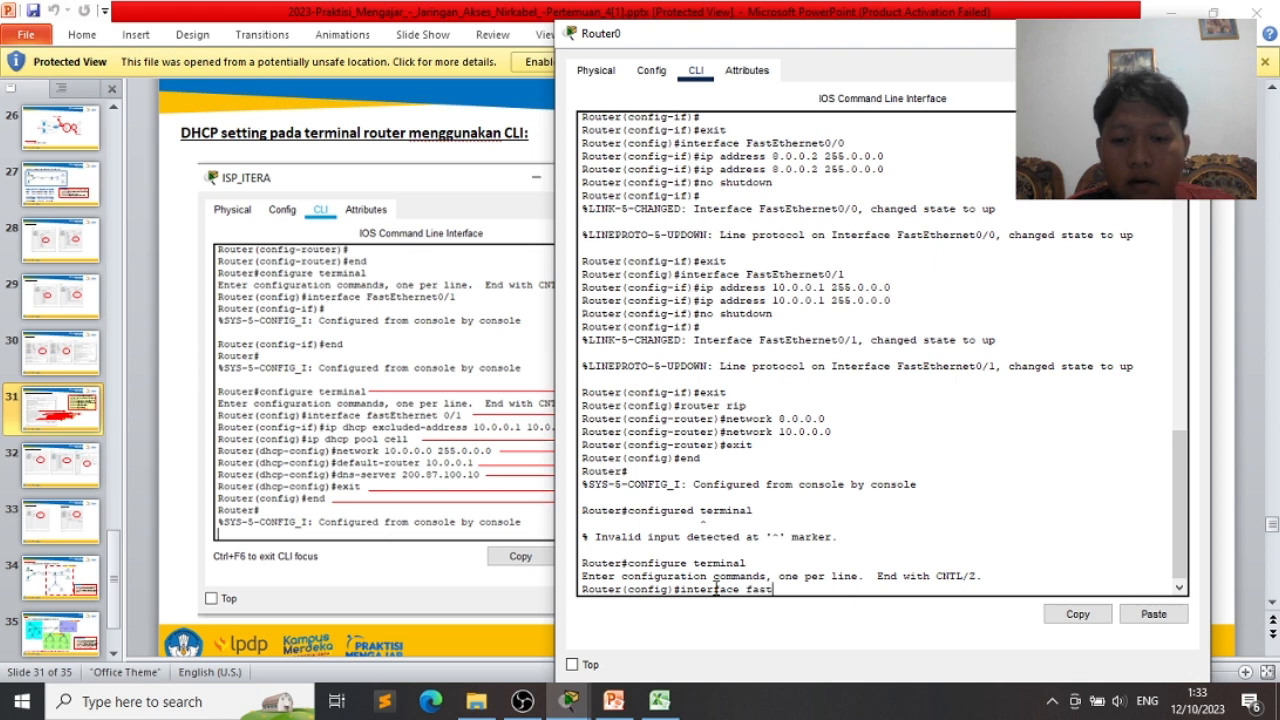
pyautogui.write('Ethernet')
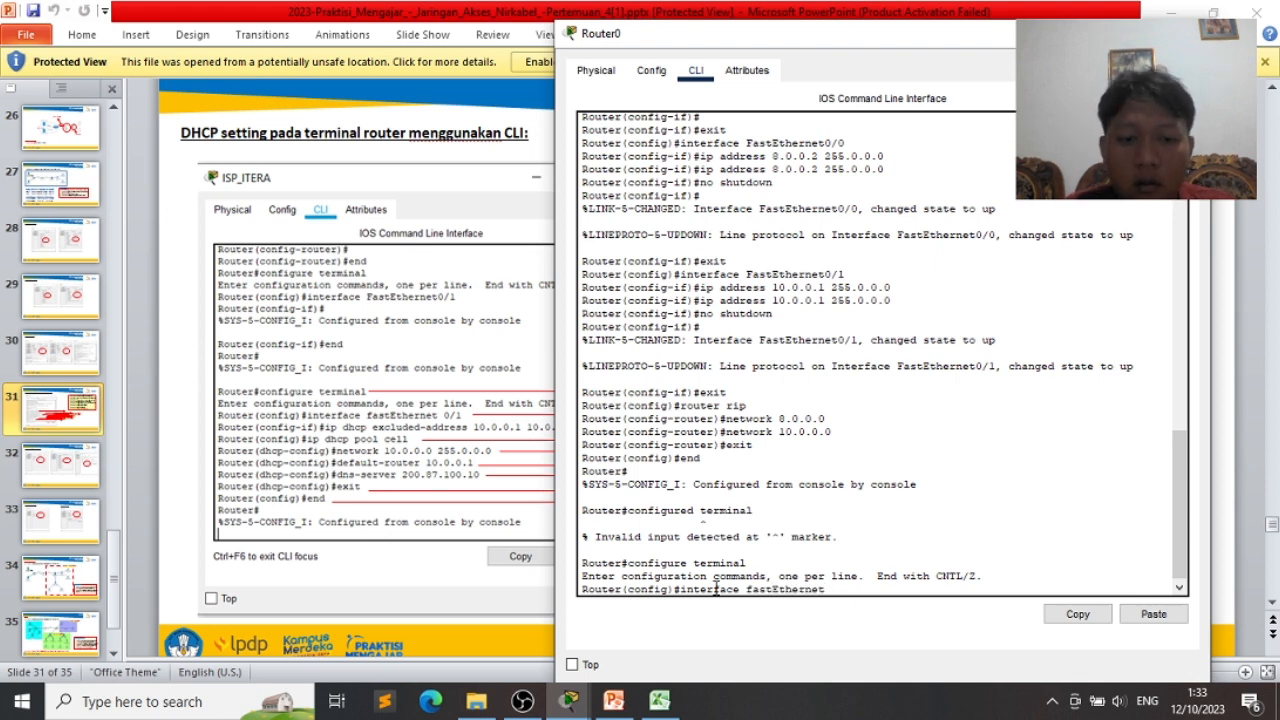
pyautogui.write(' 0')
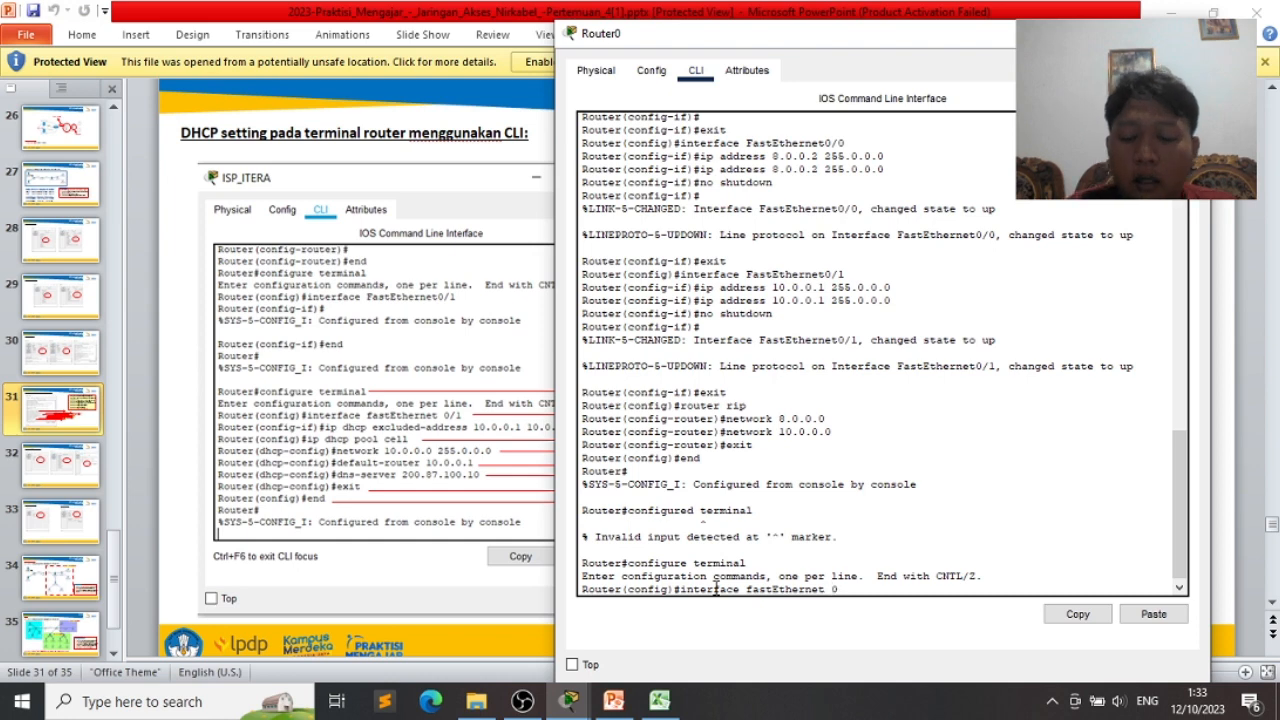
pyautogui.write('/1')
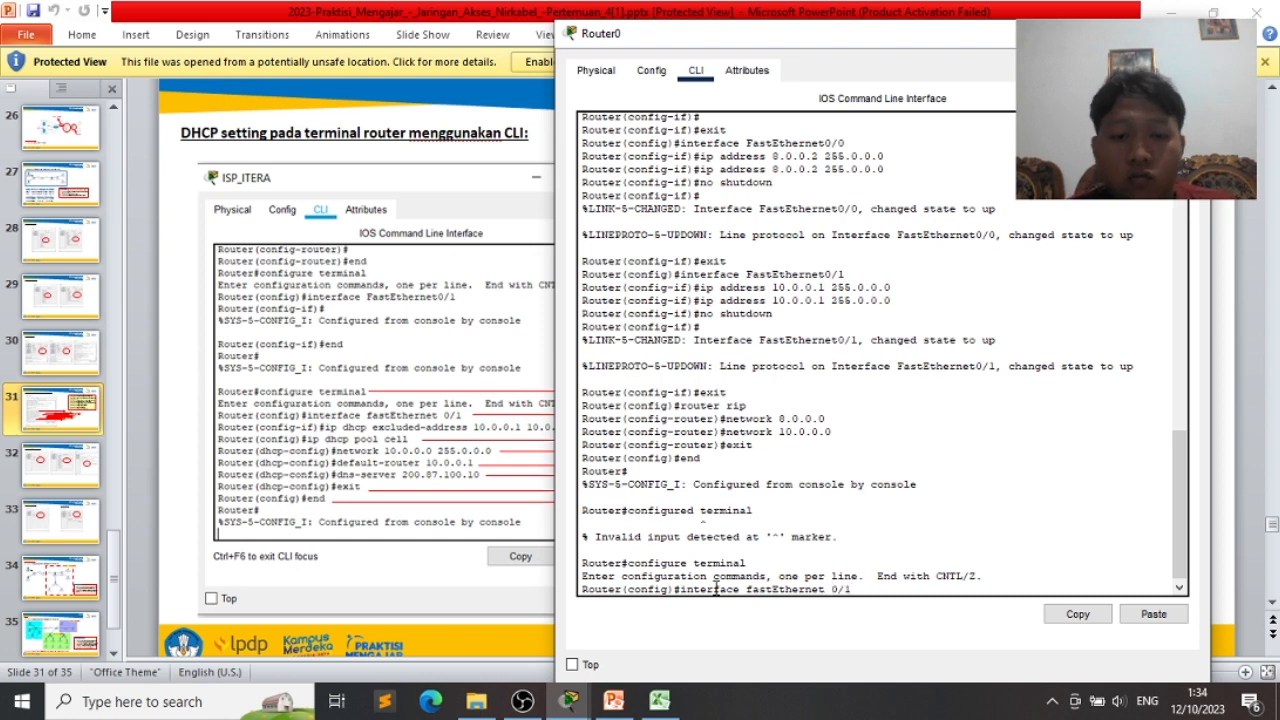
pyautogui.press('Return')
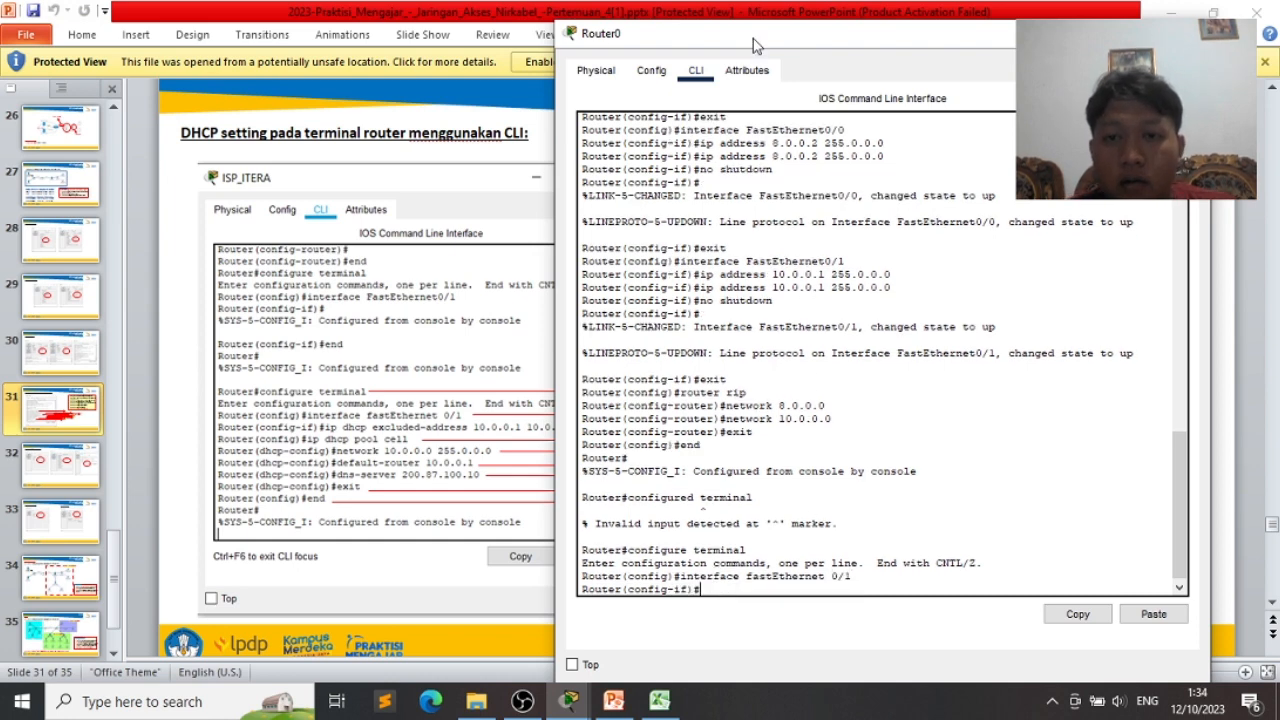
# - Type the command 'ip dhcp excluded-address 10.0.0.1 10.0.0.20' without running it yet
pyautogui.moveTo(755, 45); pyautogui.dragTo(781, 36)
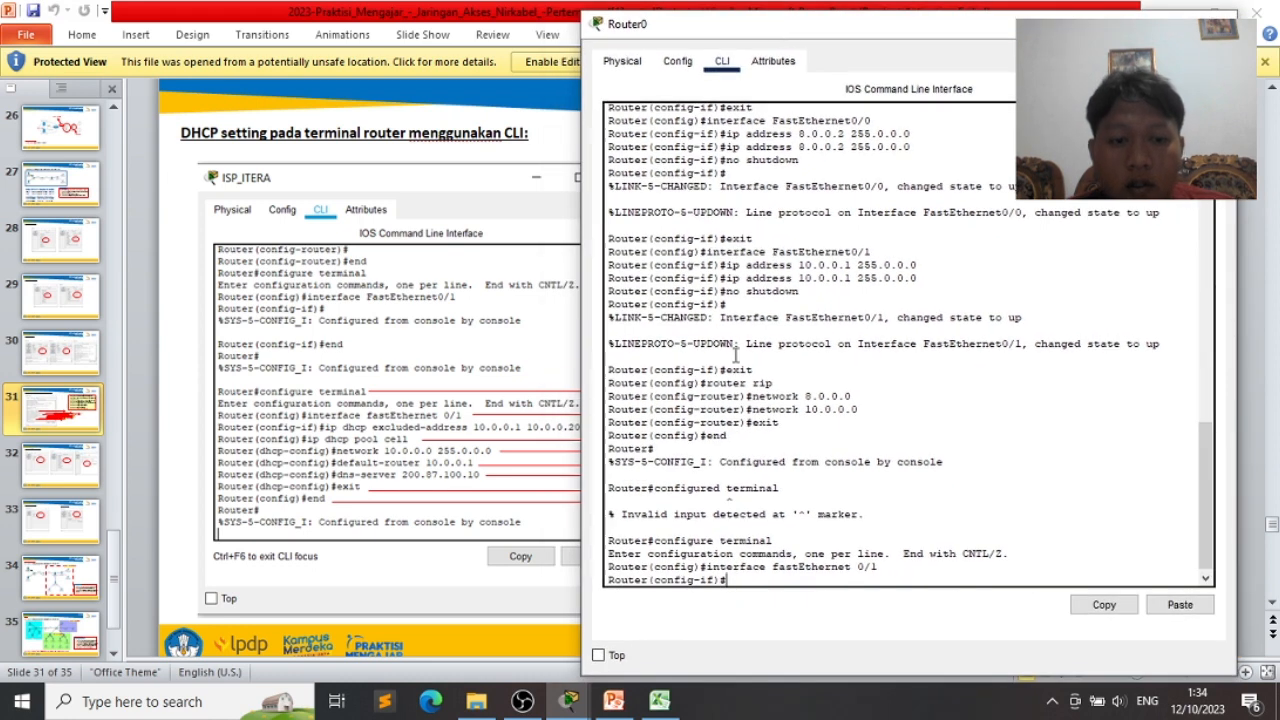
pyautogui.write('ip')
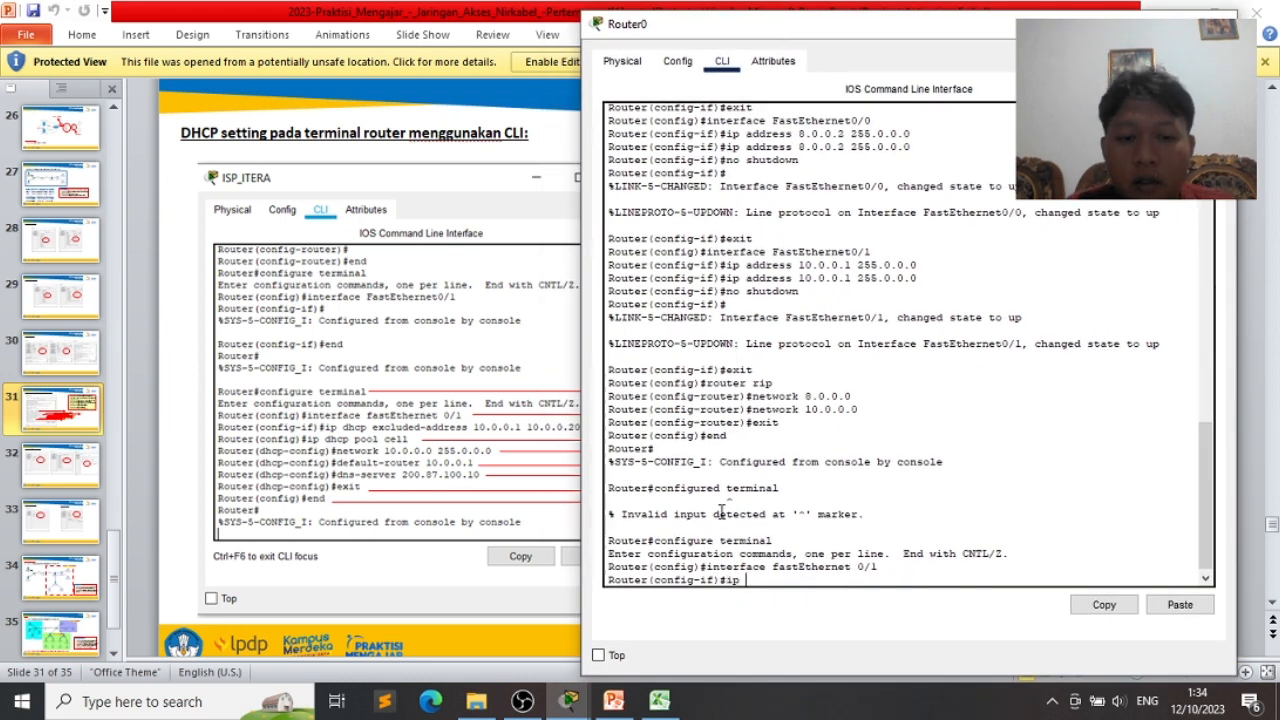
pyautogui.write(' dhc')
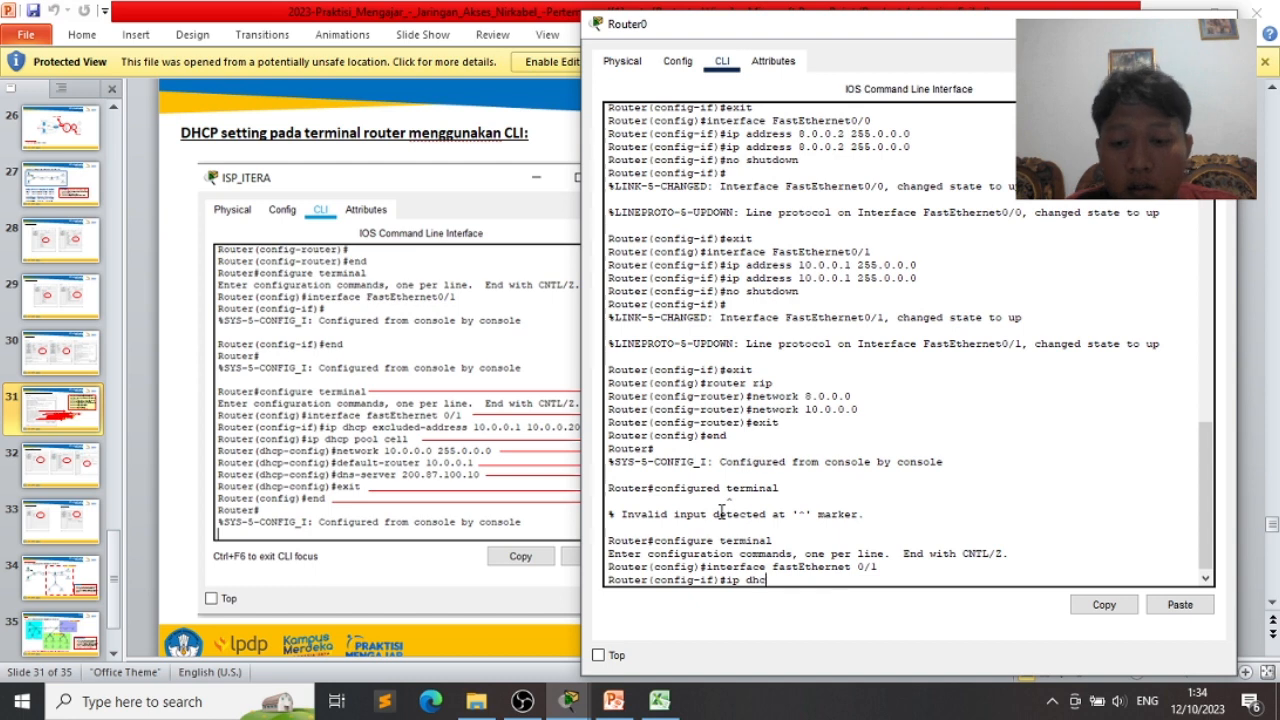
pyautogui.write('p ex')
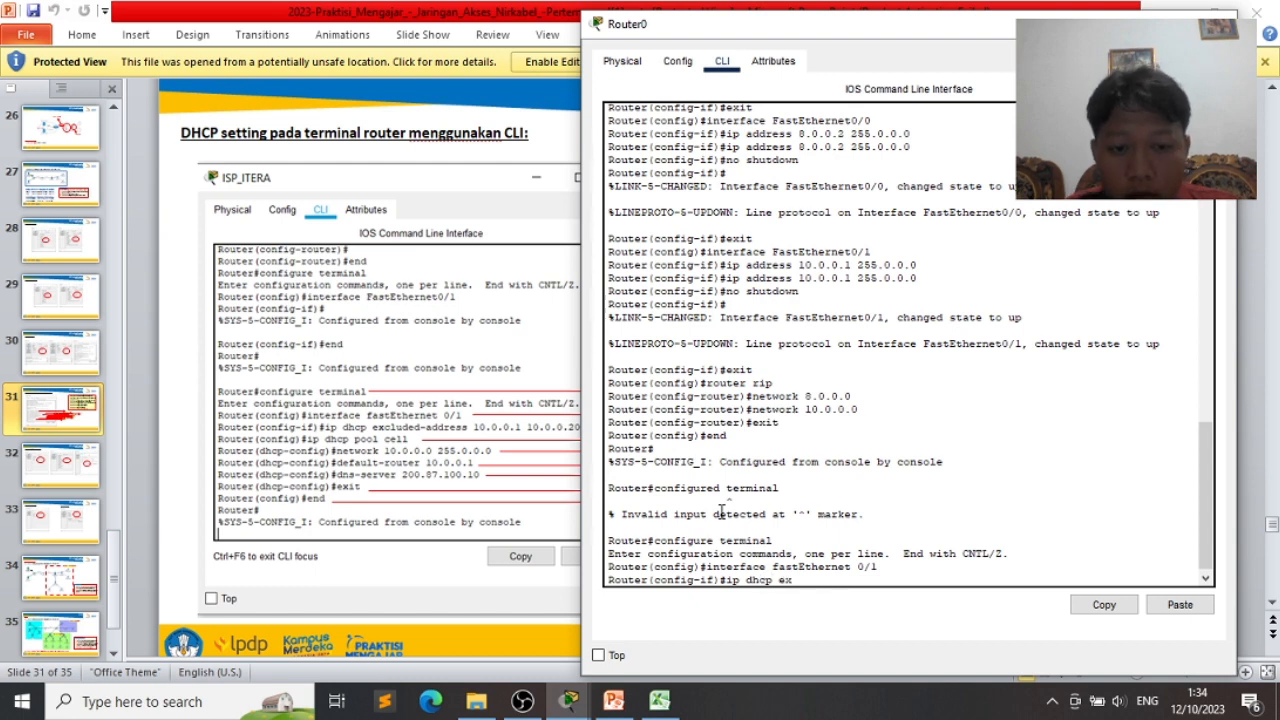
pyautogui.write('c')
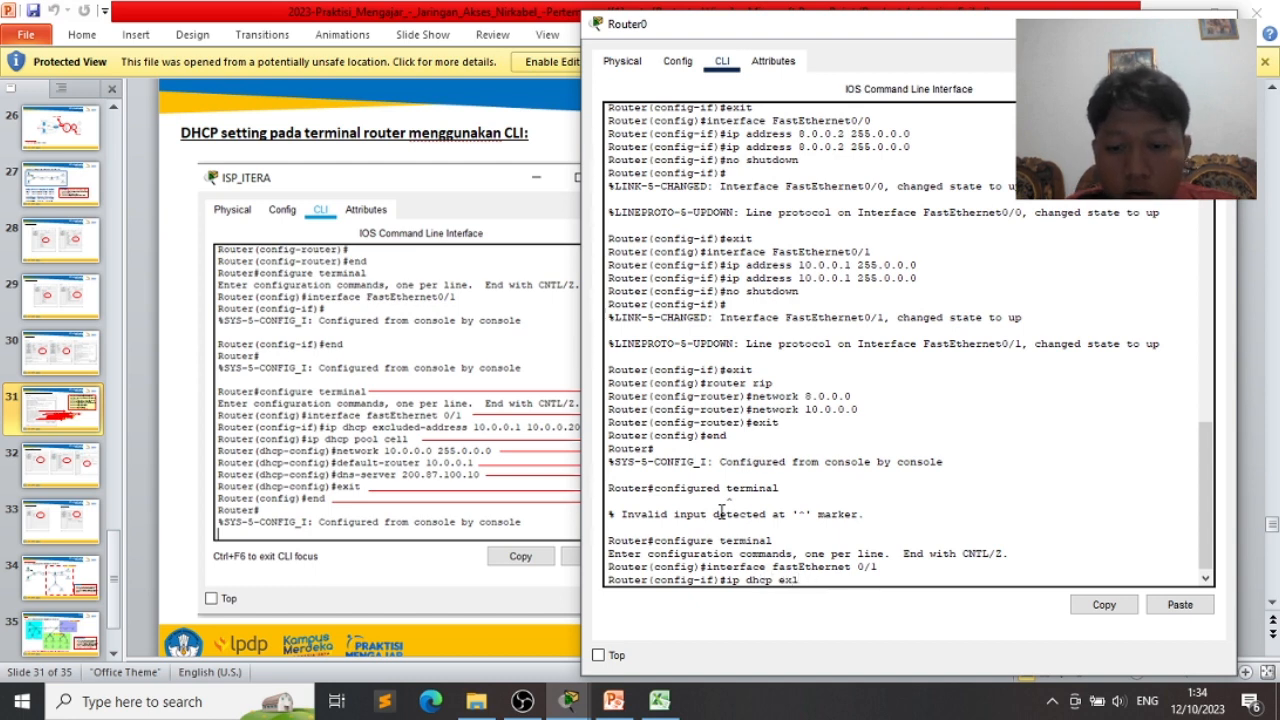
pyautogui.press('BackSpace')
pyautogui.write('clude')
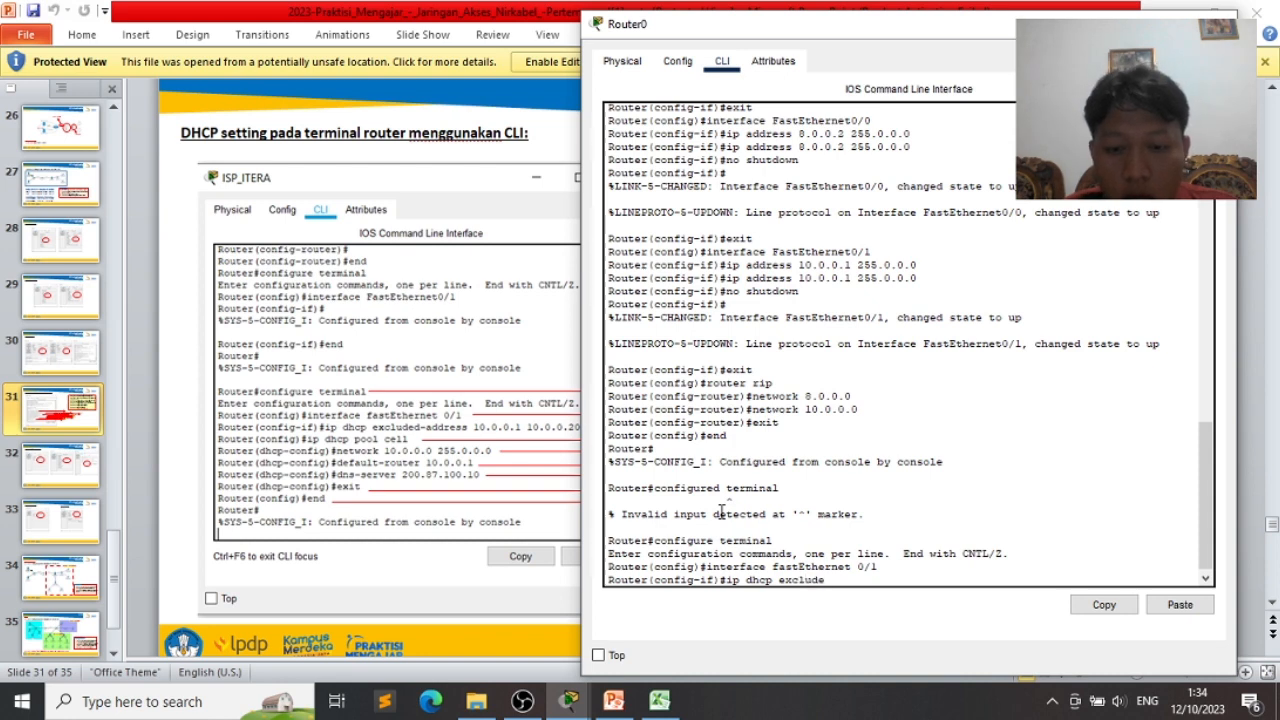
pyautogui.write('d-address')
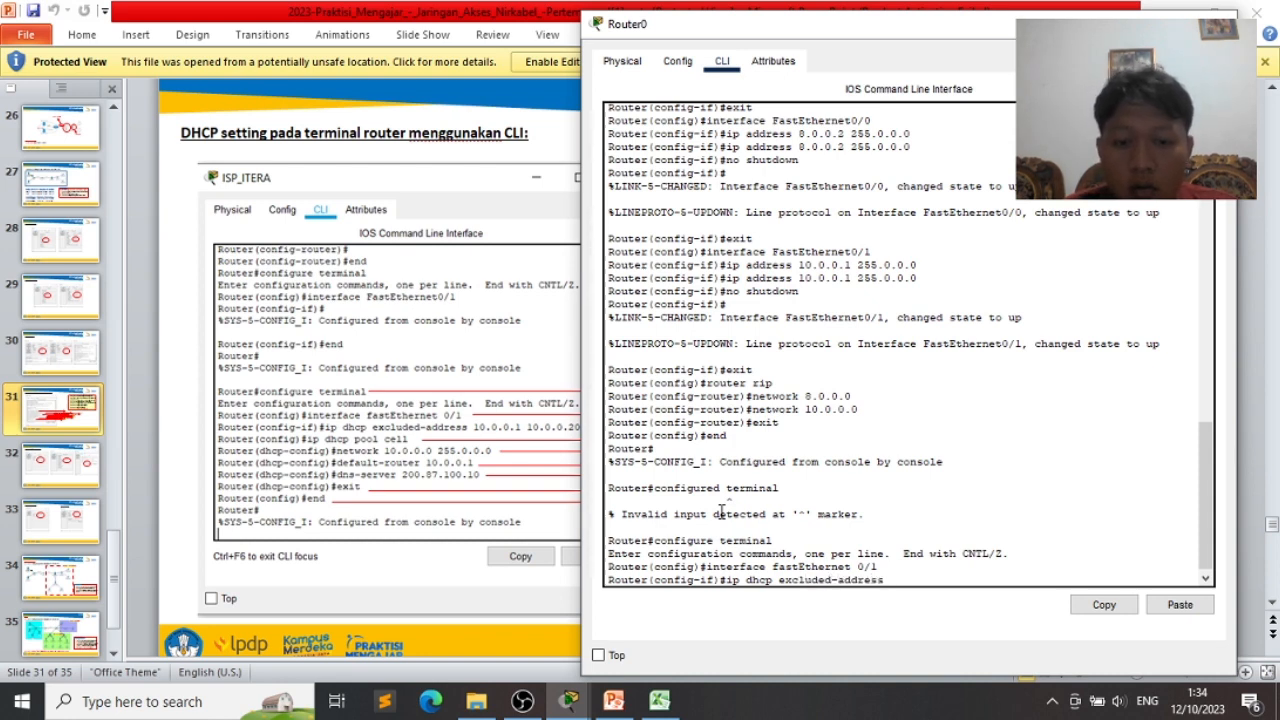
pyautogui.write(' 10')
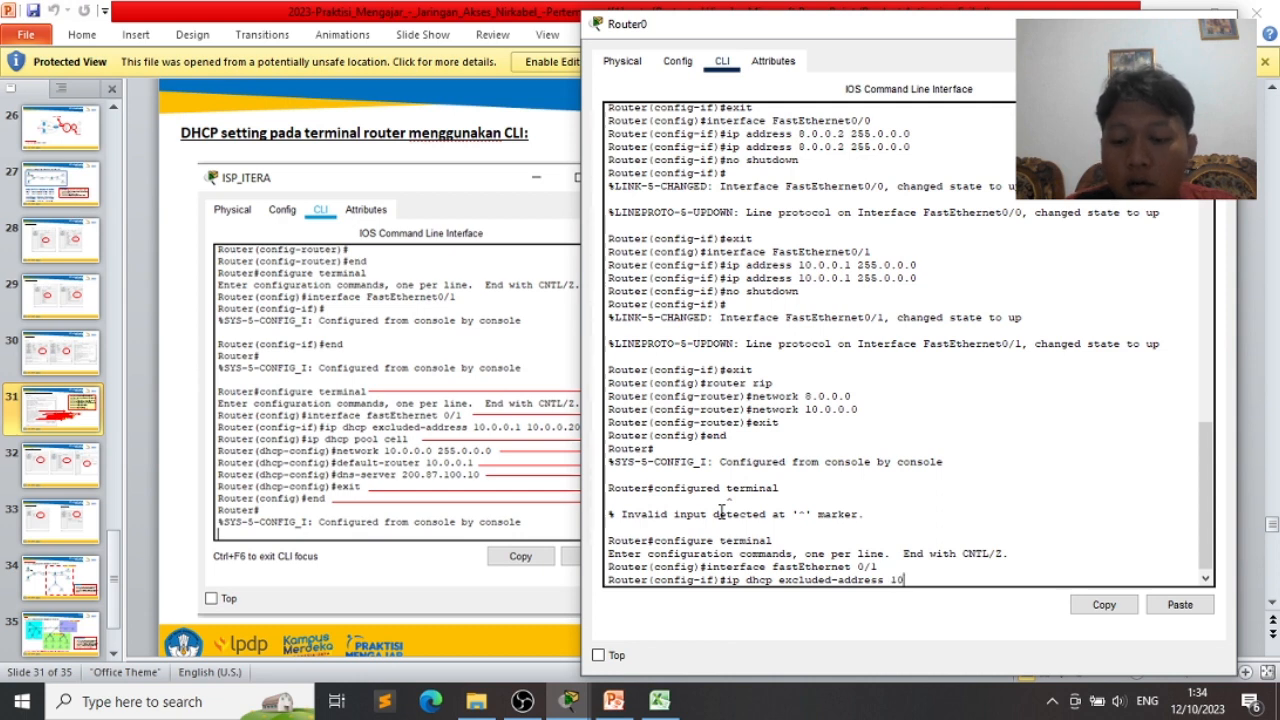
pyautogui.write('.0.0.1')
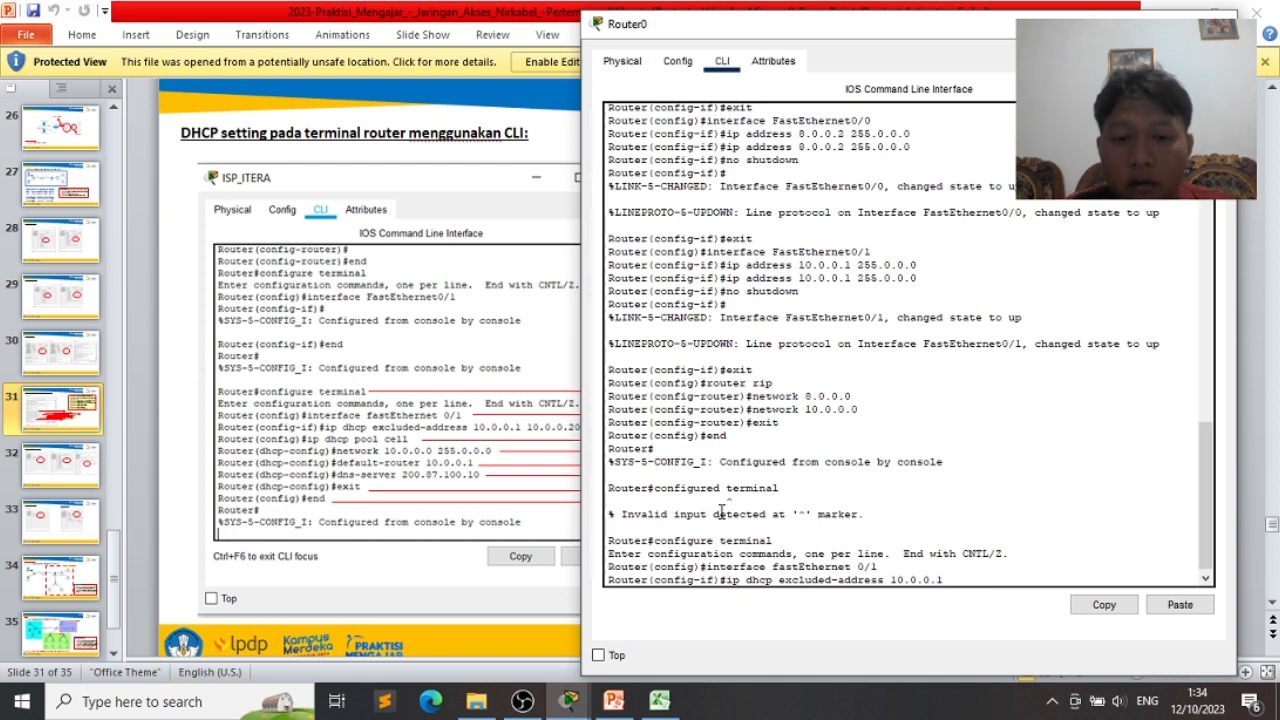
pyautogui.write('10.0.')
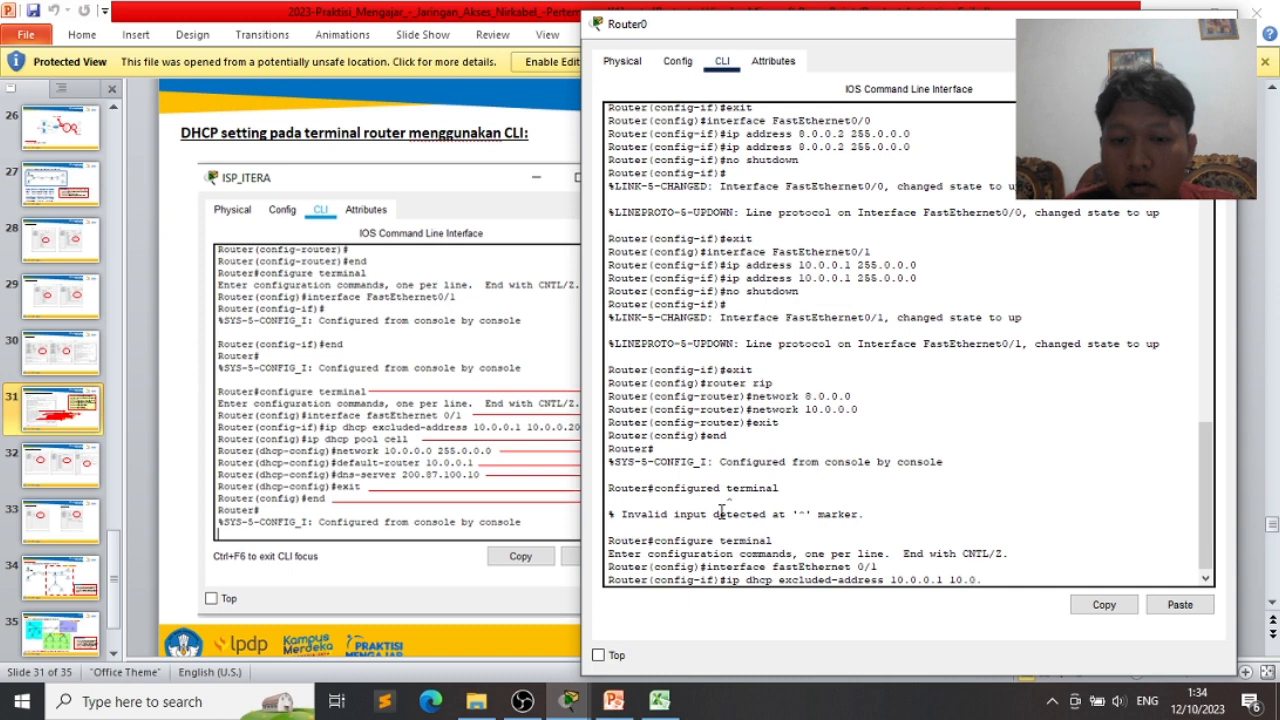
pyautogui.write('0.20')
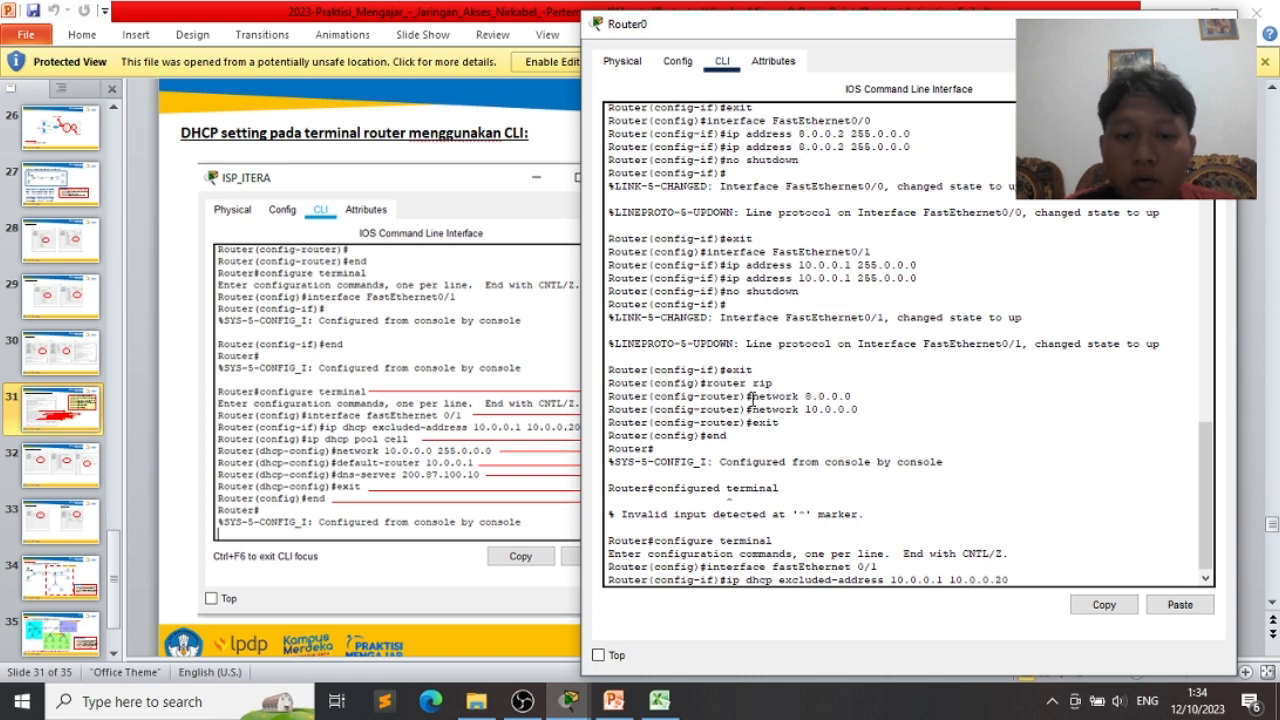
pyautogui.moveTo(771, 38)
pyautogui.mouseDown()
pyautogui.moveTo(807, 39)
pyautogui.moveTo(789, 39)
pyautogui.mouseUp()
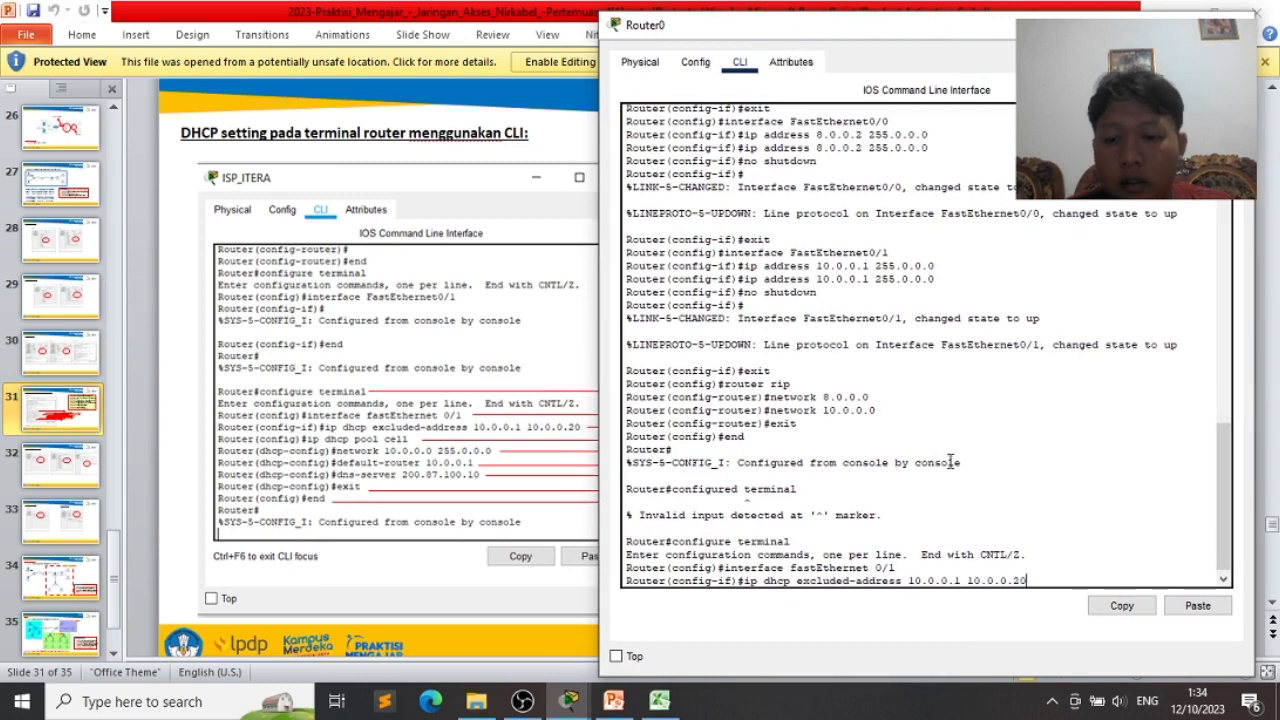
# - Apply the 10.0.0.1–10.0.0.20 exclusion, create DHCP pool 'cell', and type 'network 10.0.0.0 255.0.0.0'
pyautogui.press('Return')
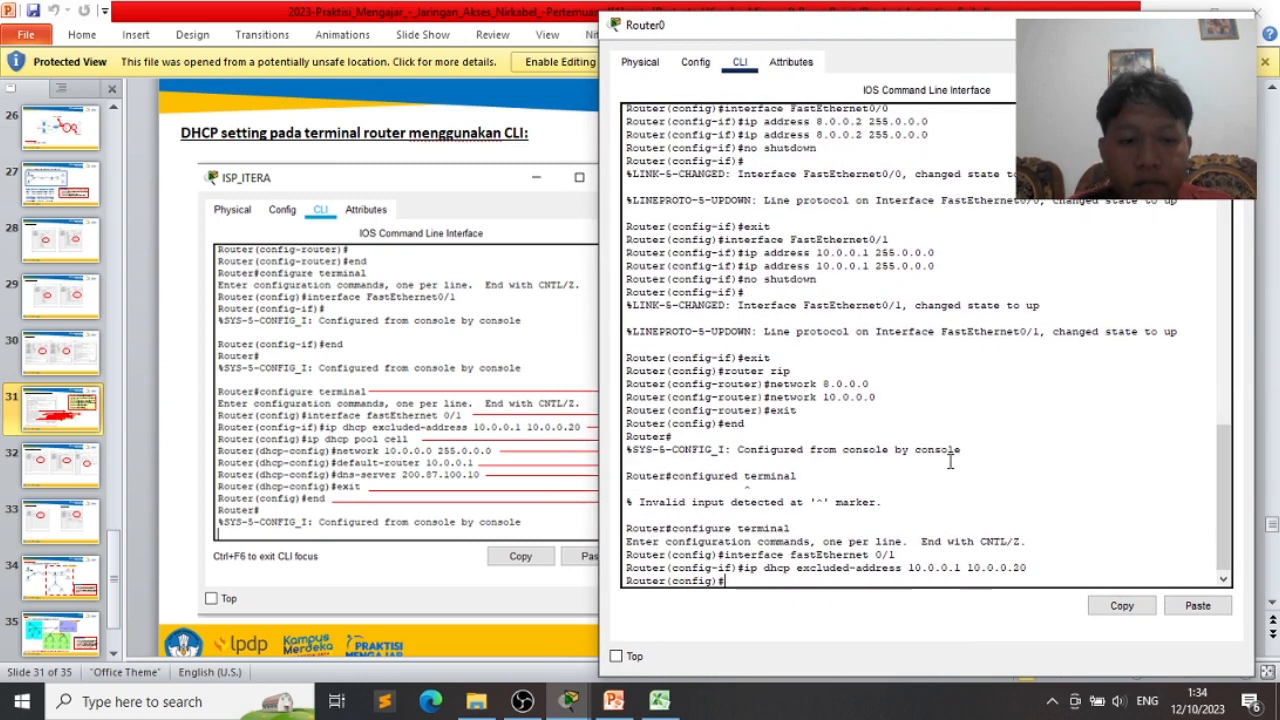
pyautogui.write('ip ')
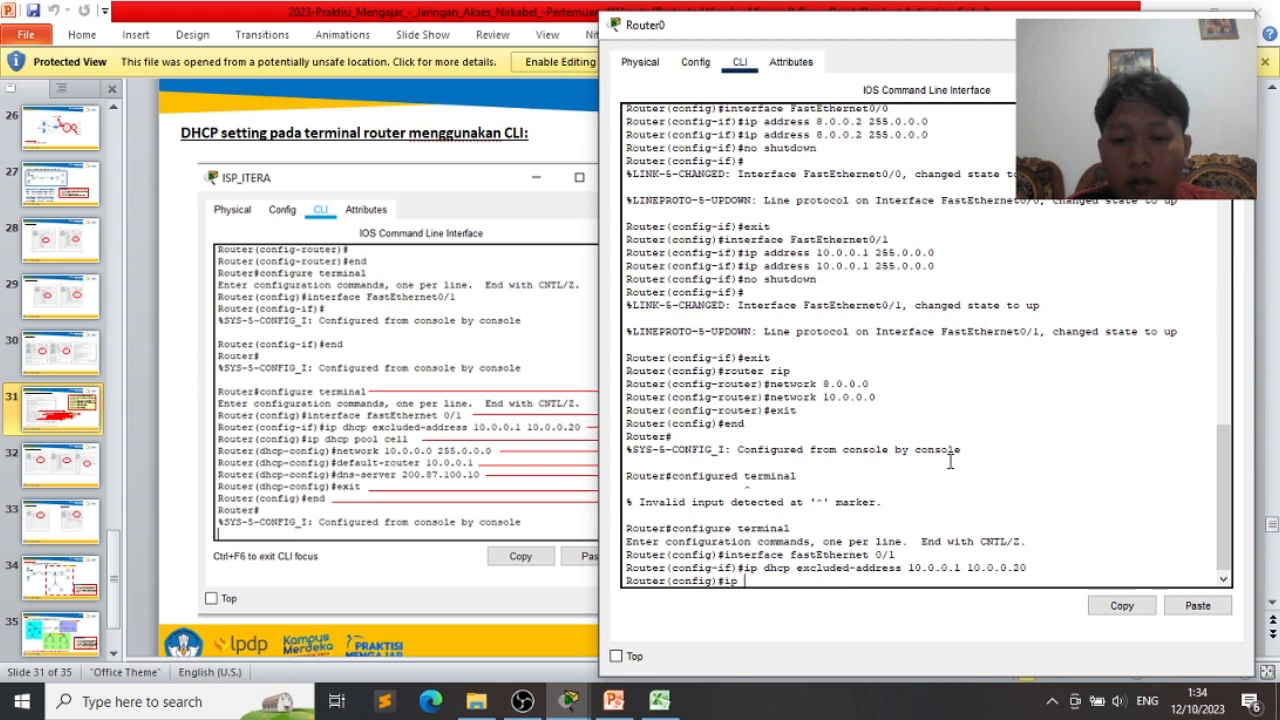
pyautogui.write('dhc')
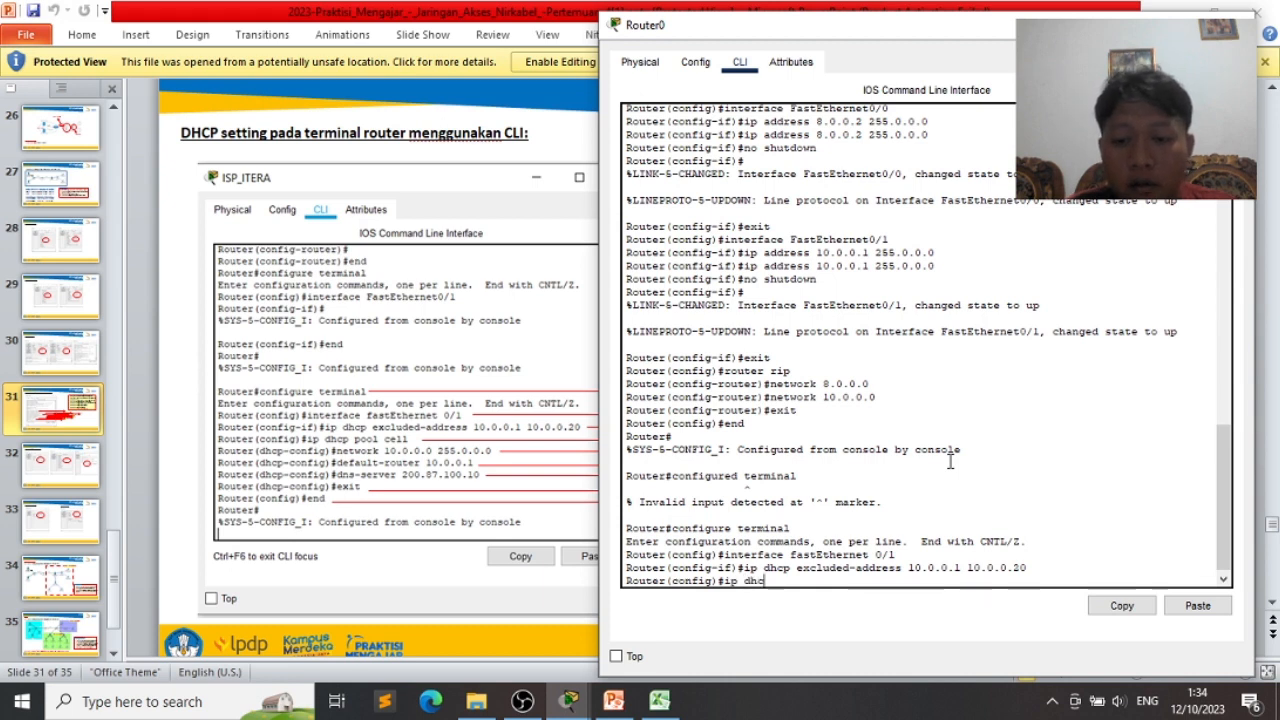
pyautogui.write('p po')
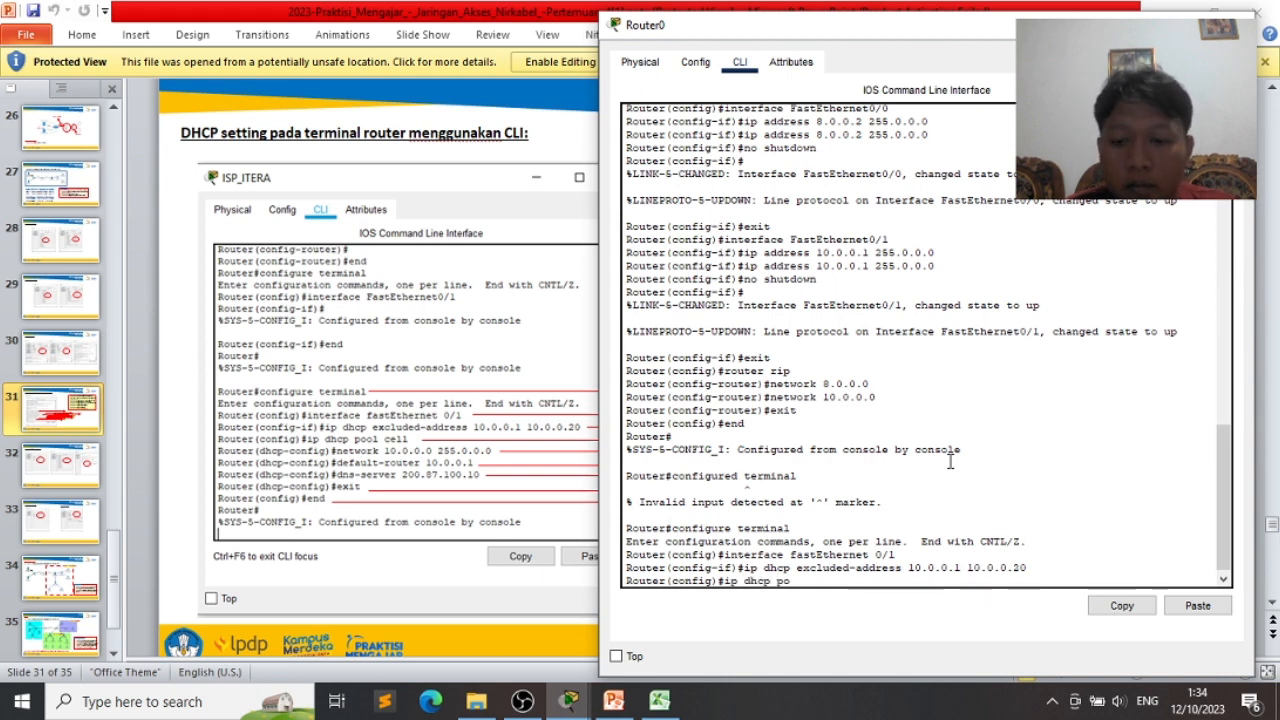
pyautogui.write('ol cell')
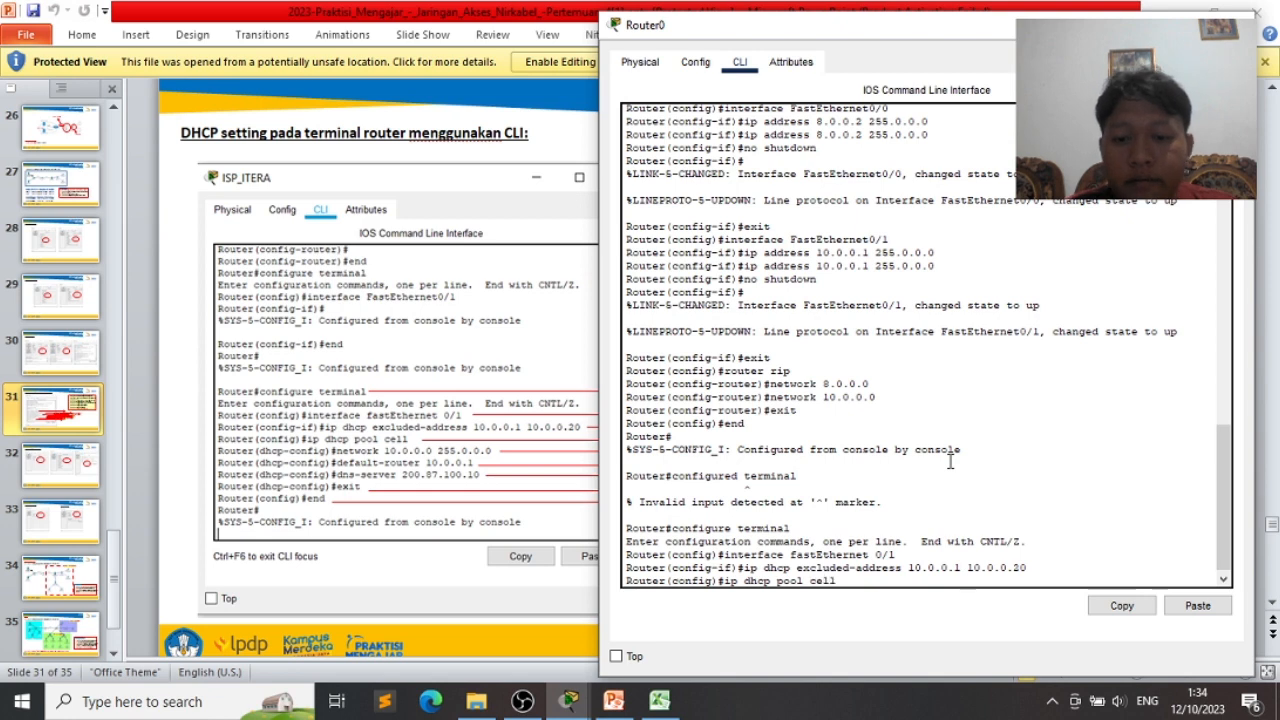
pyautogui.press('Return')
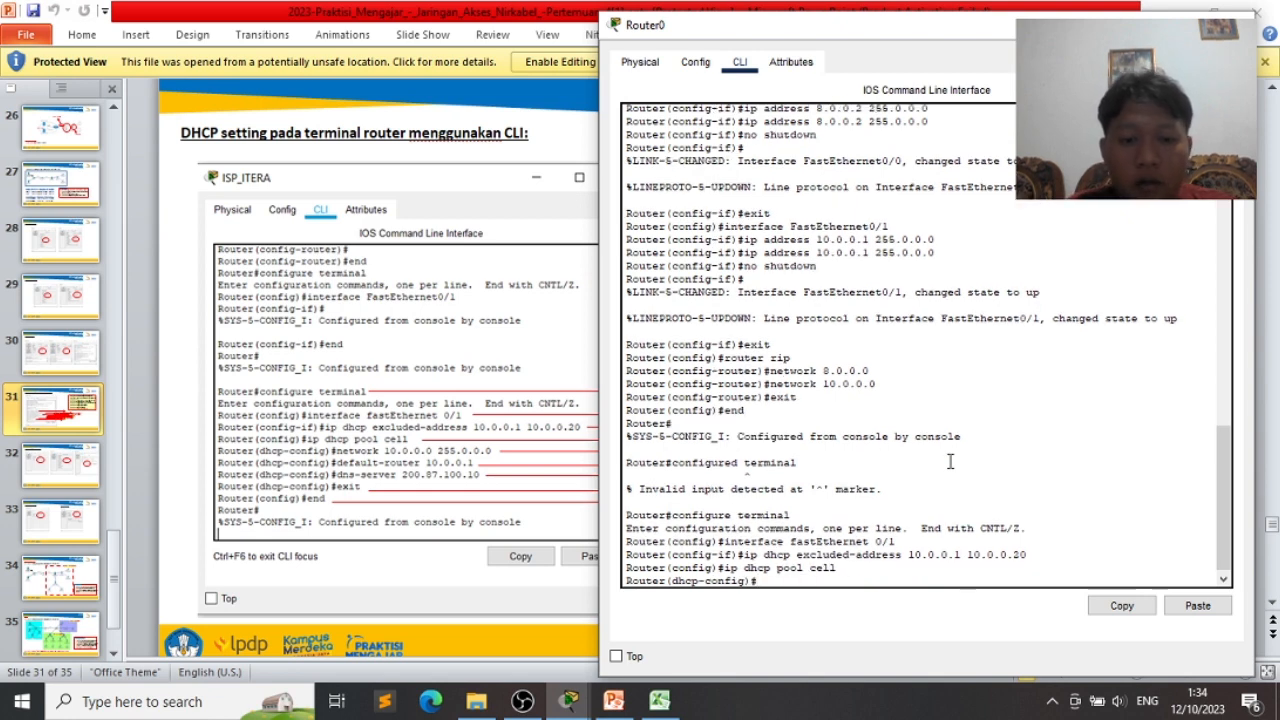
pyautogui.write('network')
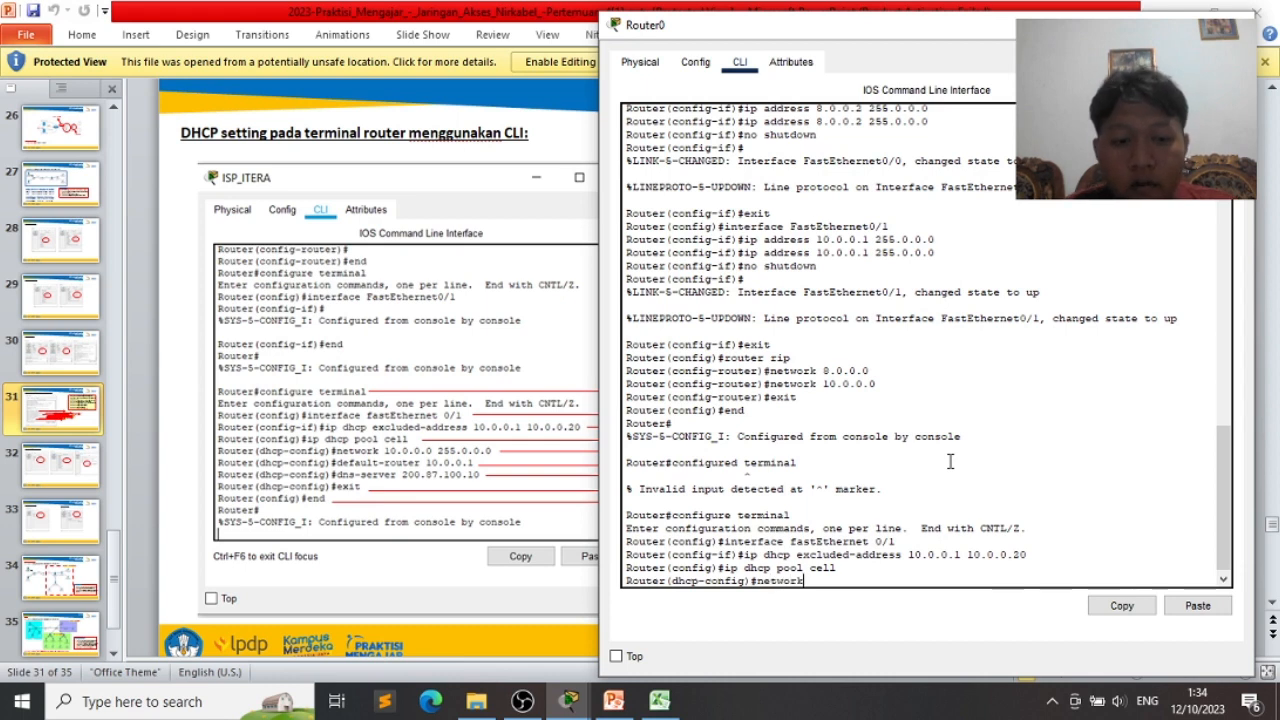
pyautogui.write(' 10.0.0')
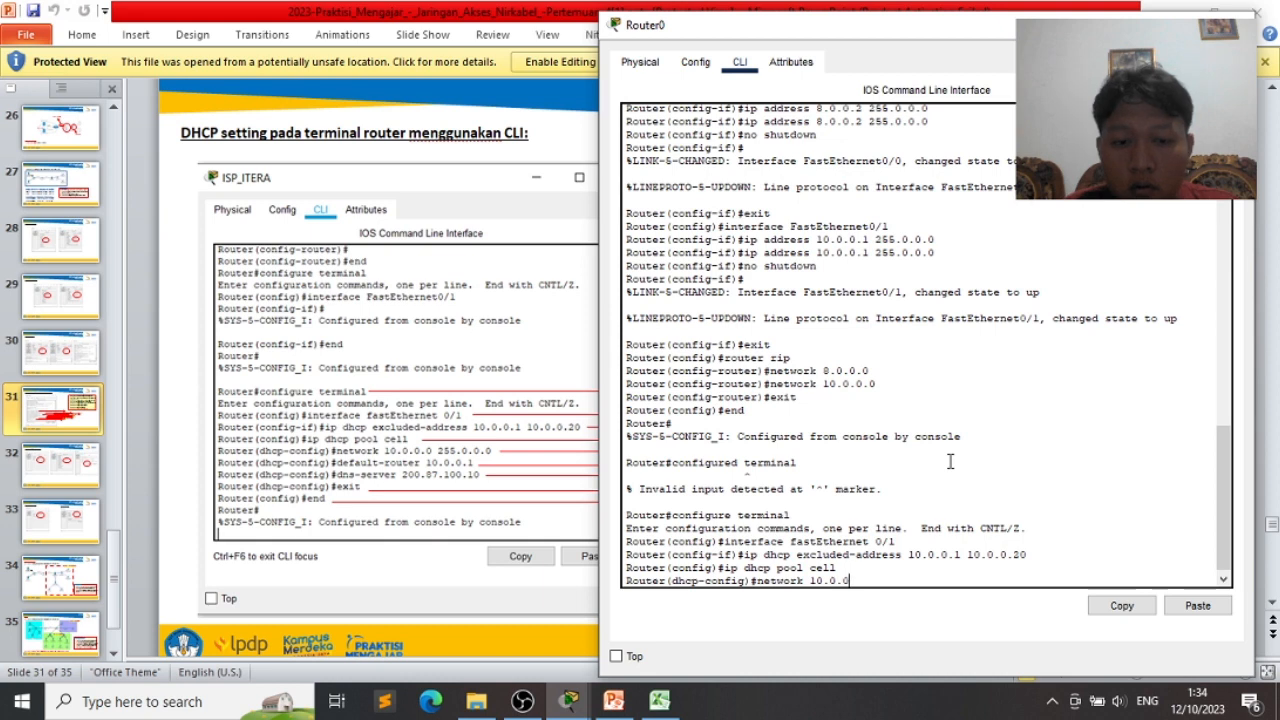
pyautogui.write('.0 2')
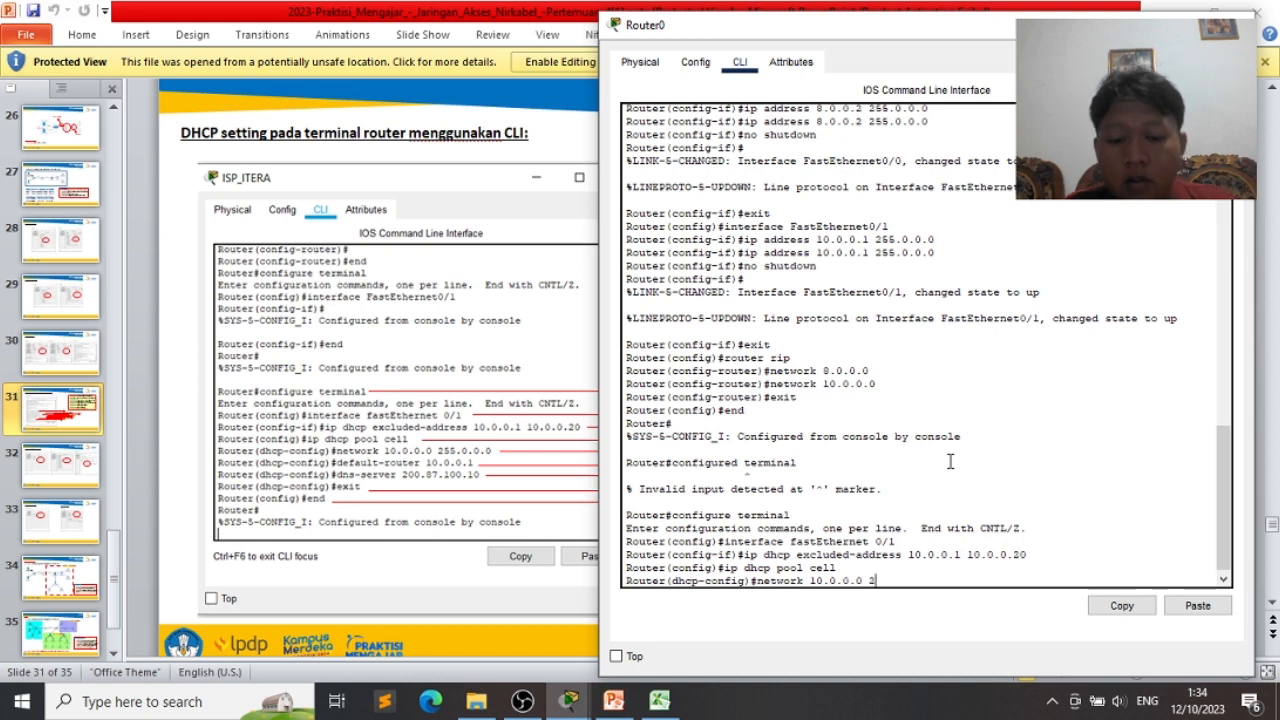
pyautogui.write('55')
pyautogui.write('.0.0.0')
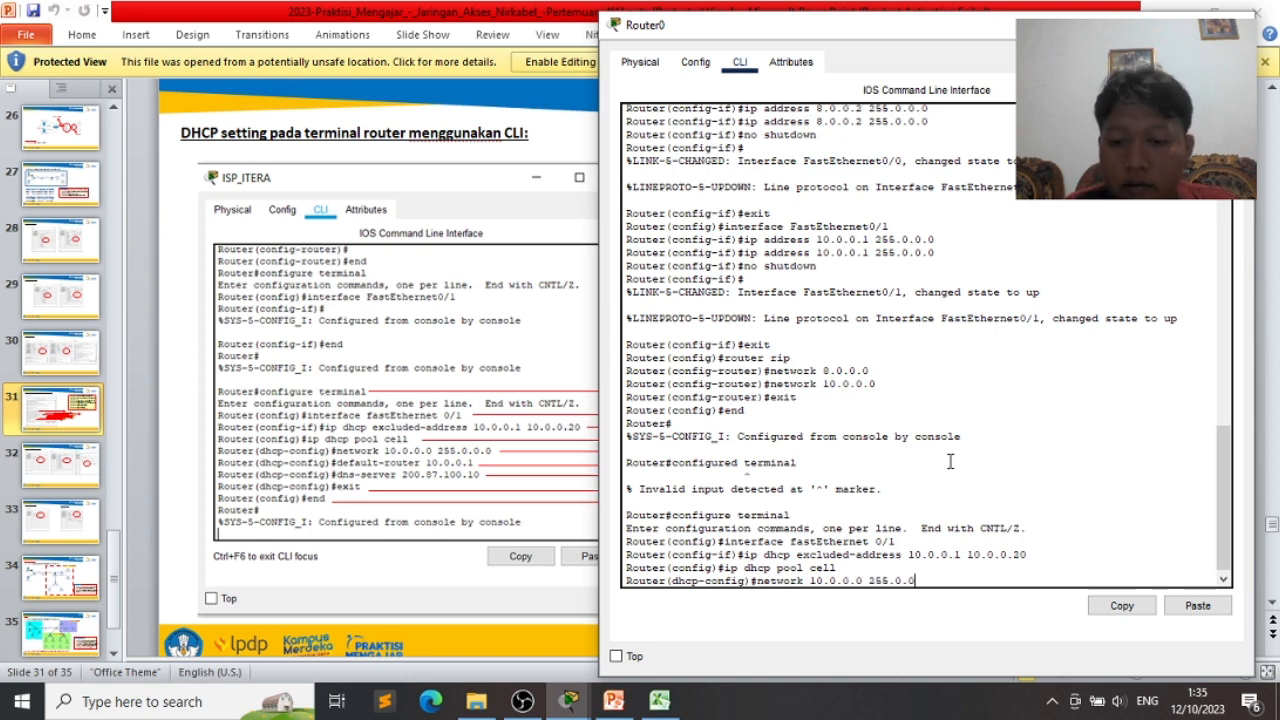
# - Give pool 'cell' network 10.0.0.0/8, default-router 10.0.0.1 and dns-server 8.8.8.8
pyautogui.press('Return')
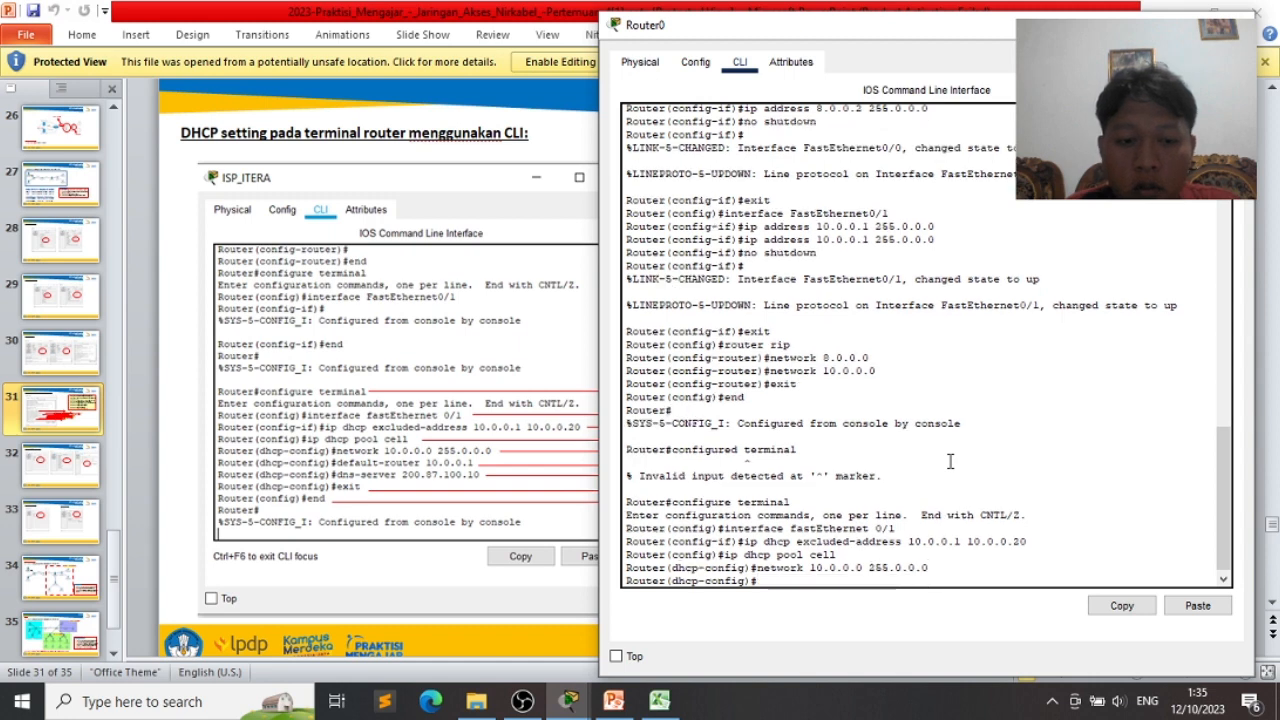
pyautogui.write('default')
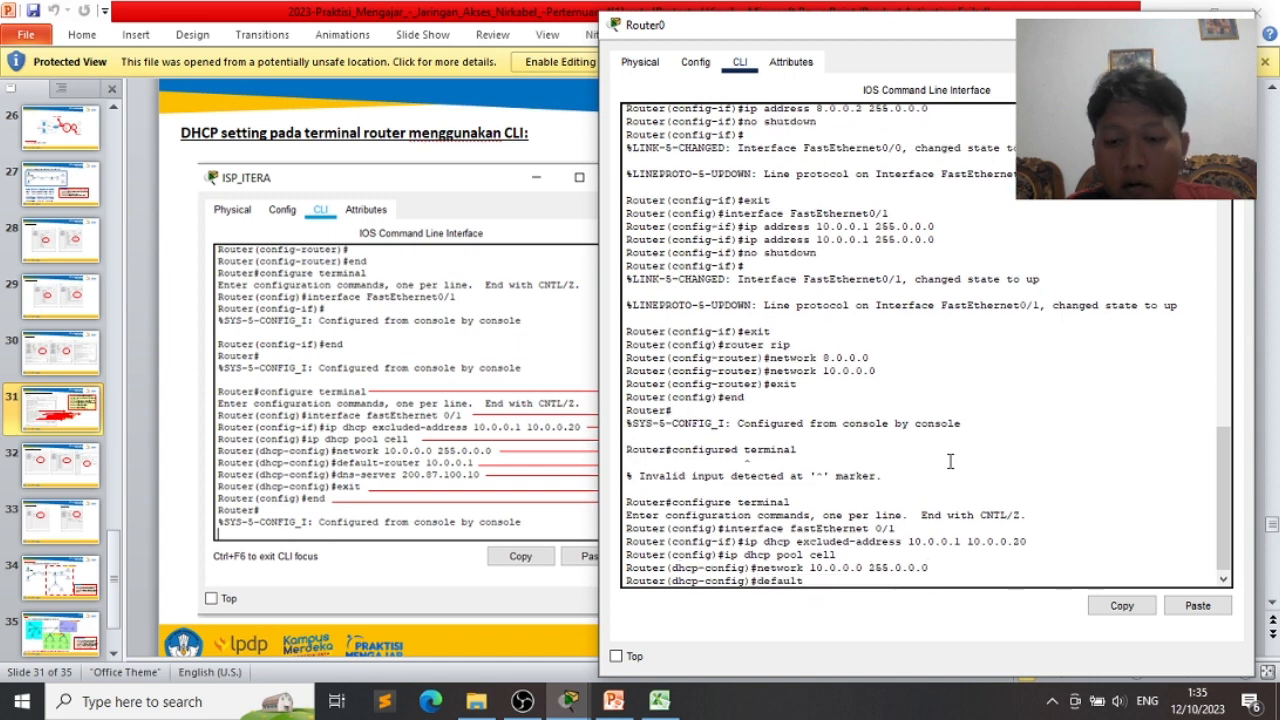
pyautogui.write('-router')
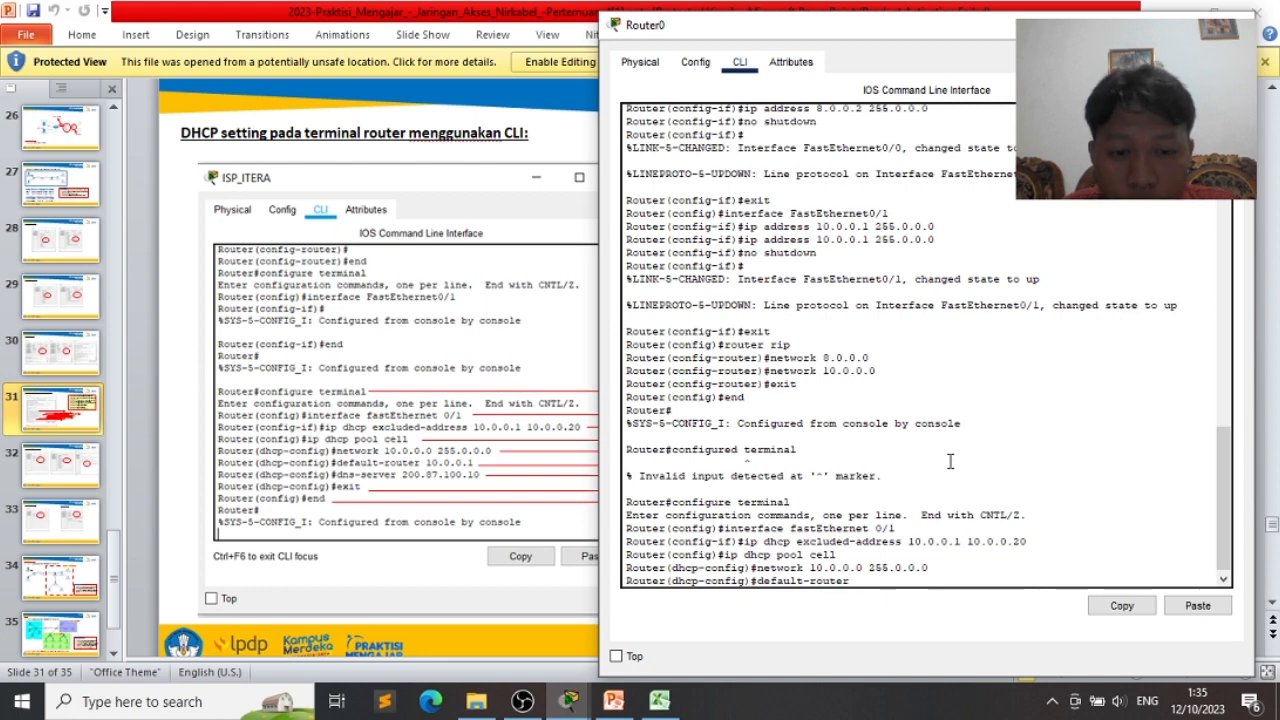
pyautogui.write(' 10')
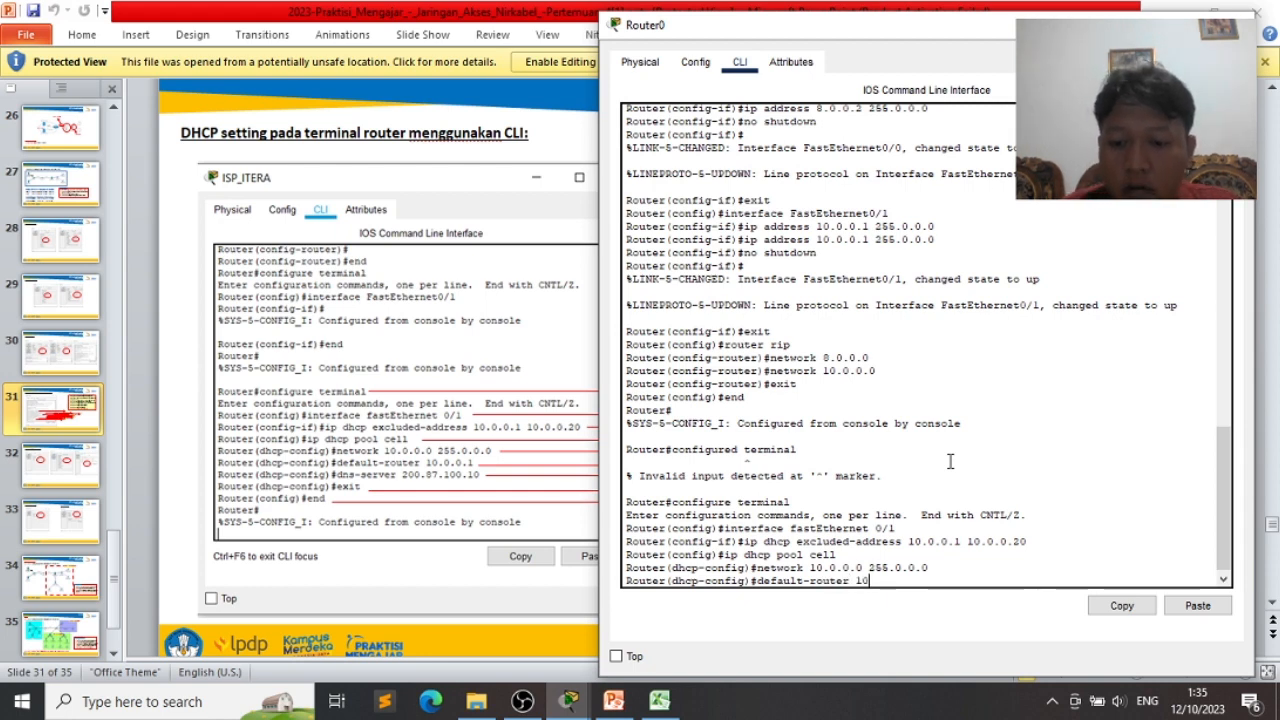
pyautogui.write('.0.0.1')
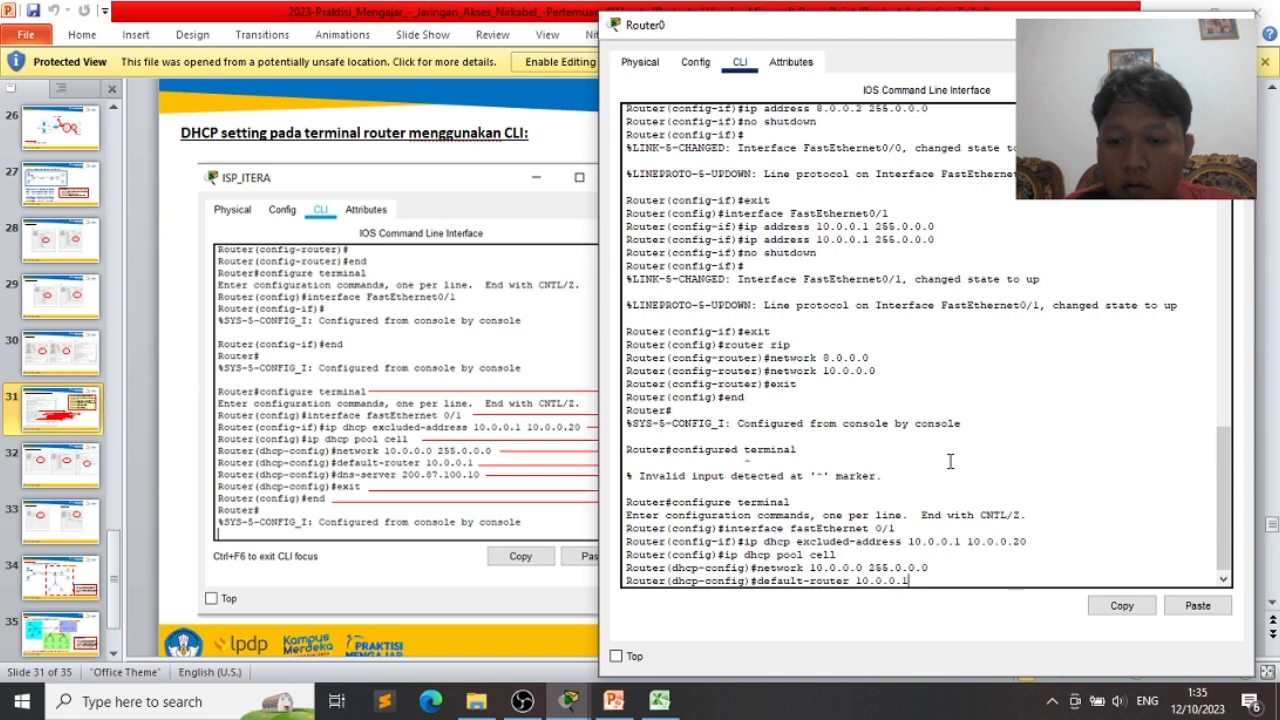
pyautogui.press('Return')
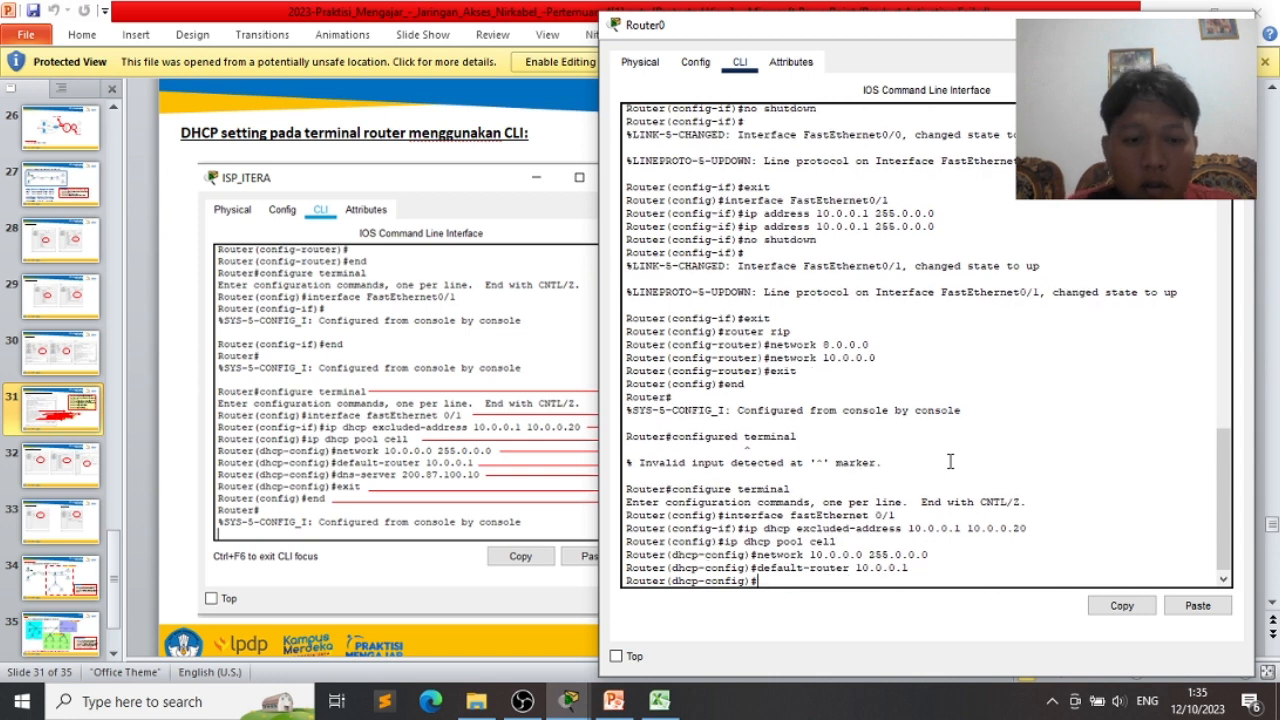
pyautogui.write('dns')
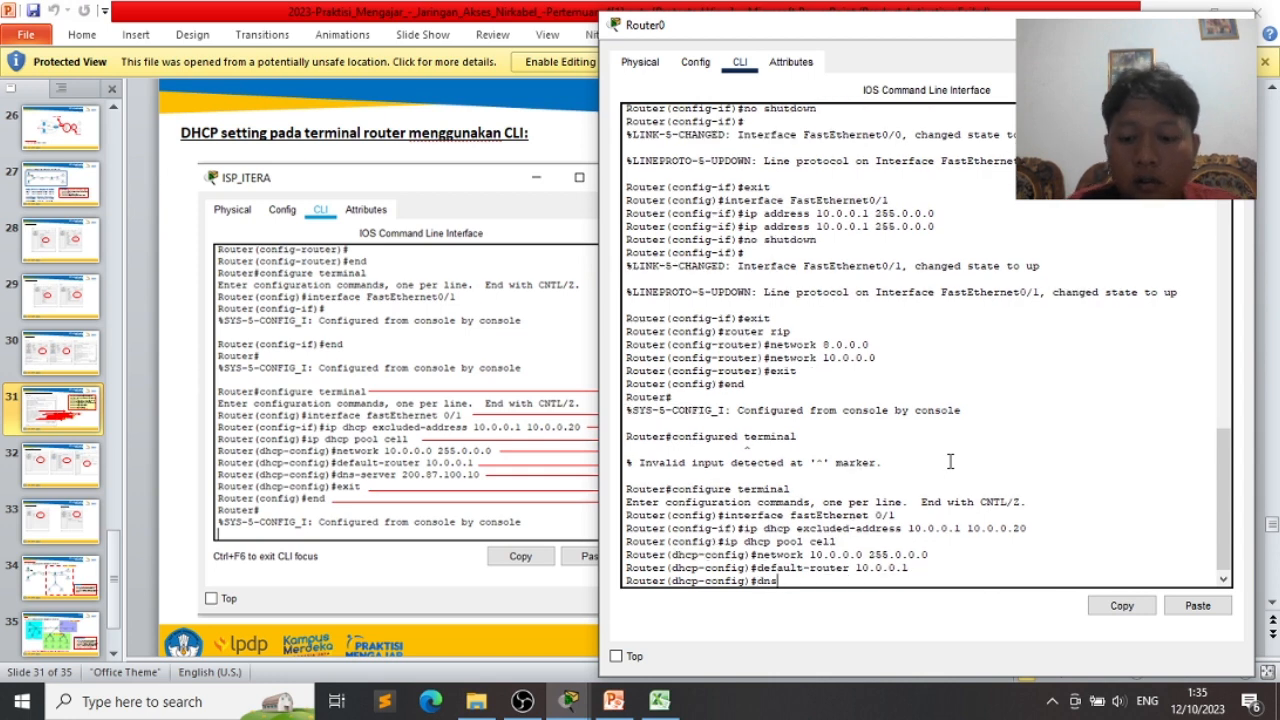
pyautogui.write('-server')
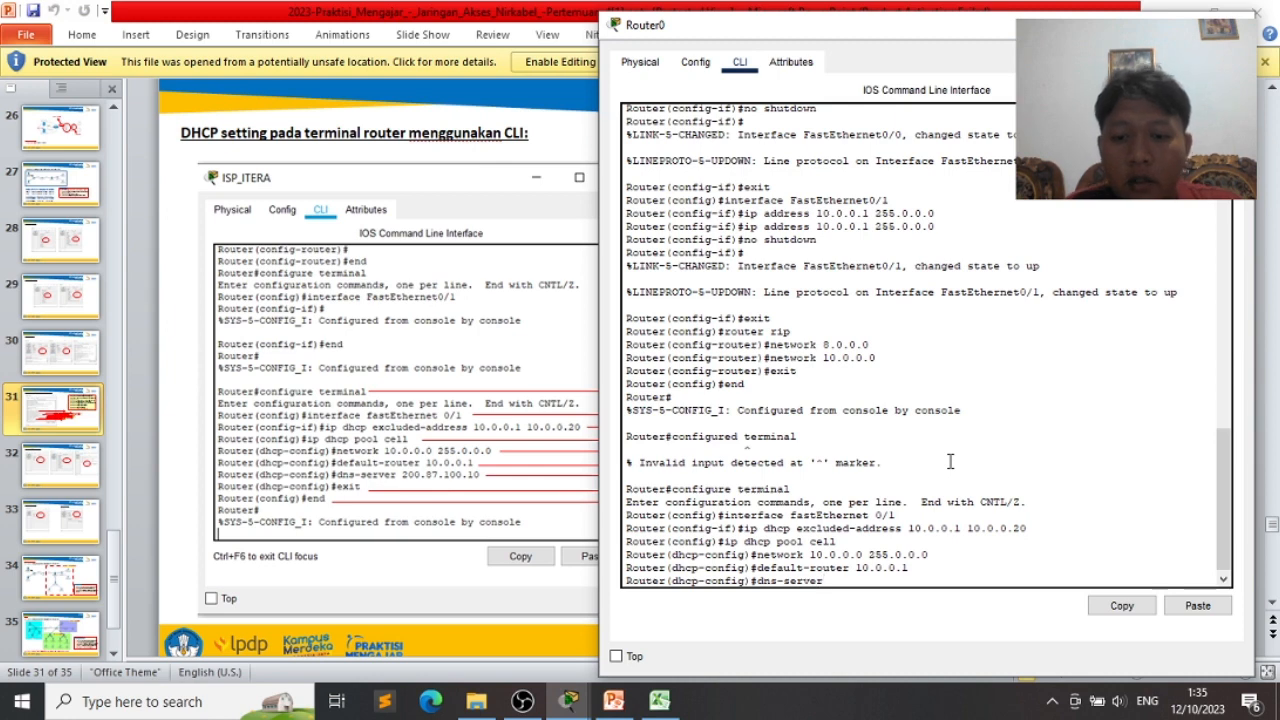
pyautogui.write(' 8.8.')
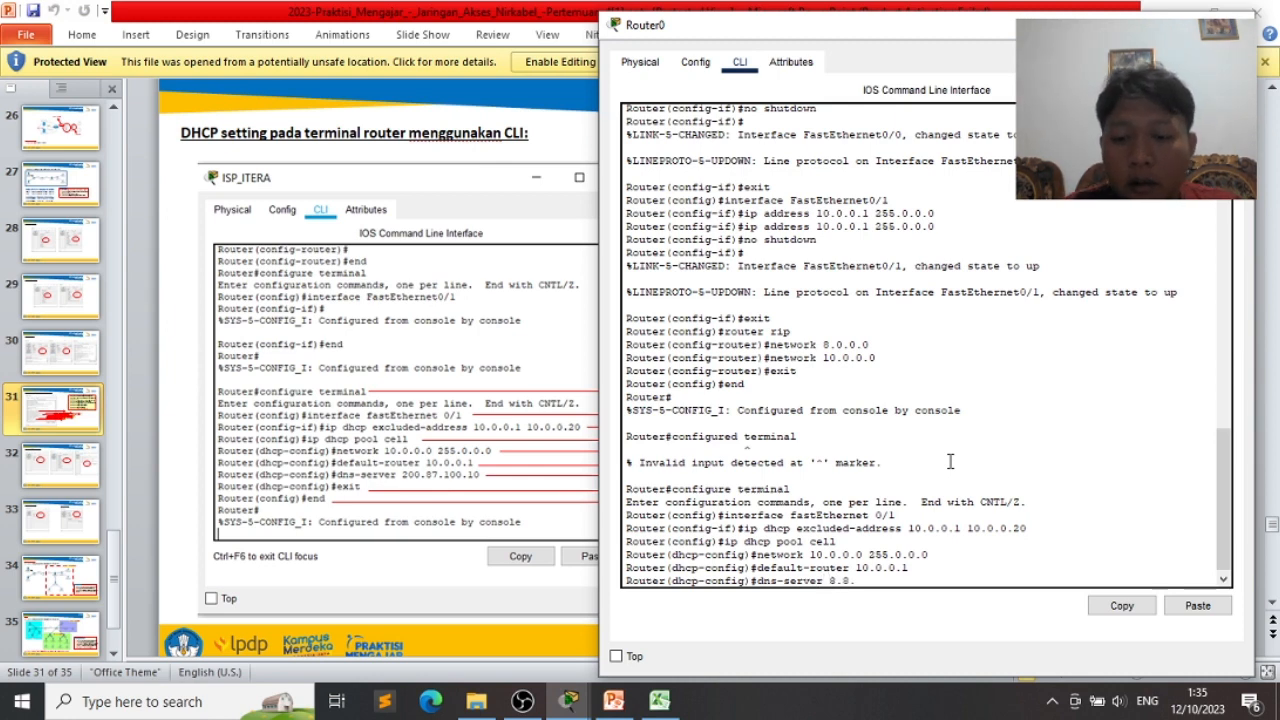
pyautogui.write('8.8')
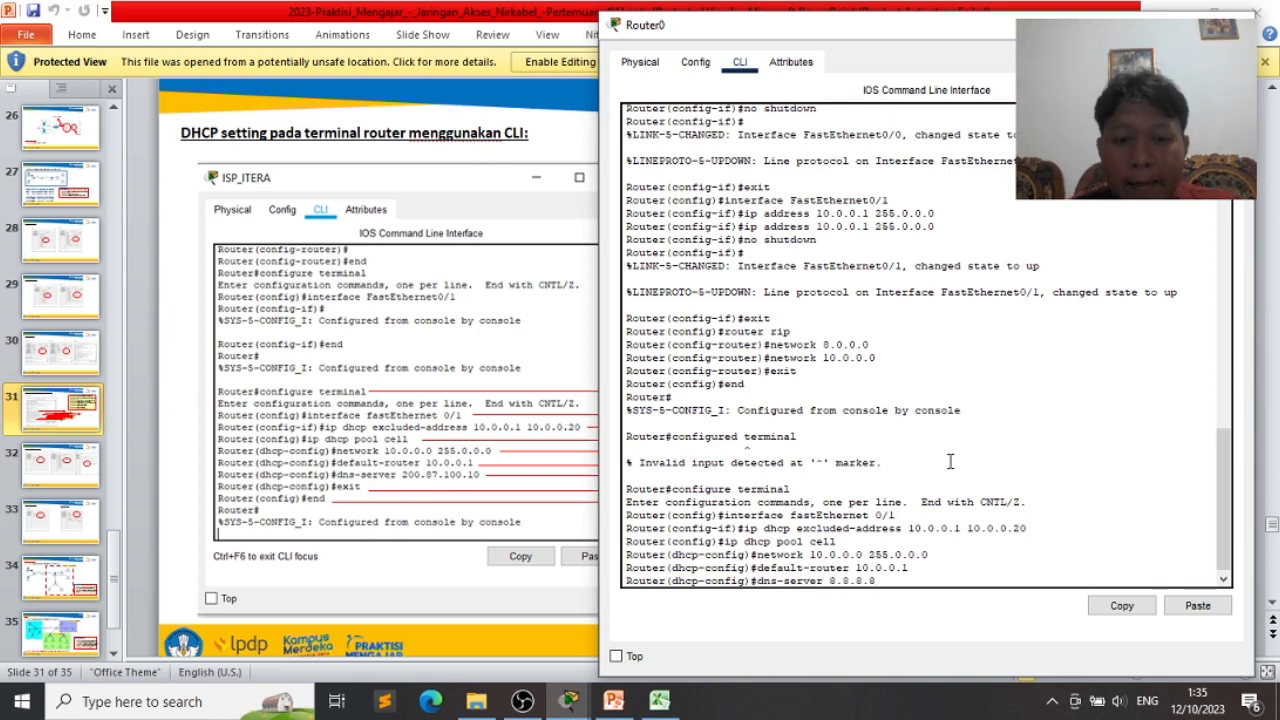
pyautogui.press('Return')
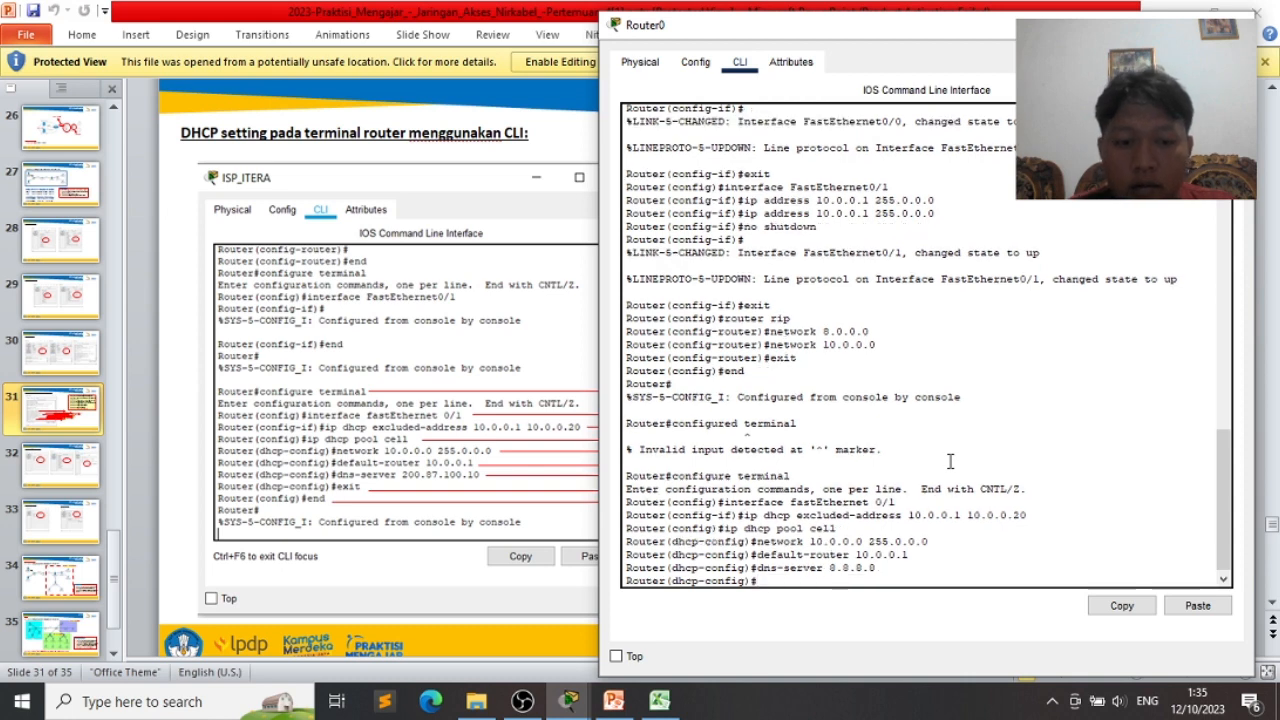
# - Exit and end the configuration, close Router0's window, and minimize PowerPoint to show the topology
pyautogui.write('exit')
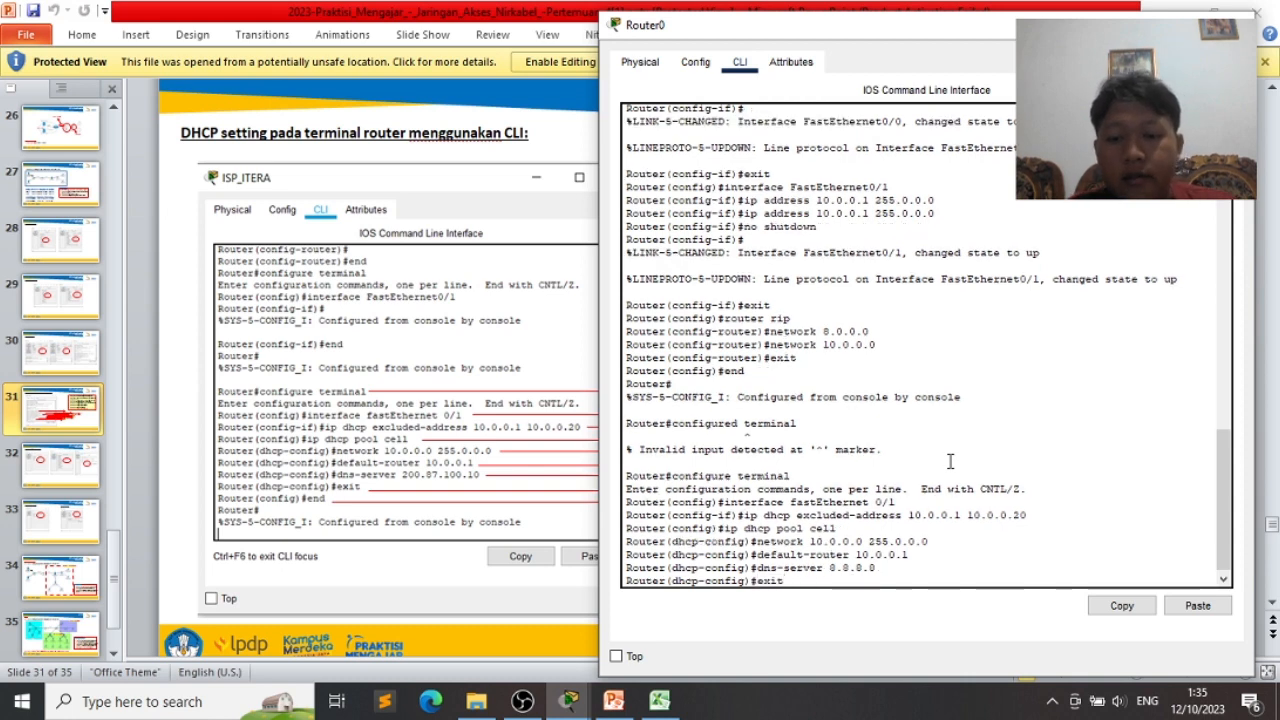
pyautogui.press('Return')
pyautogui.write('end')
pyautogui.press('Return')
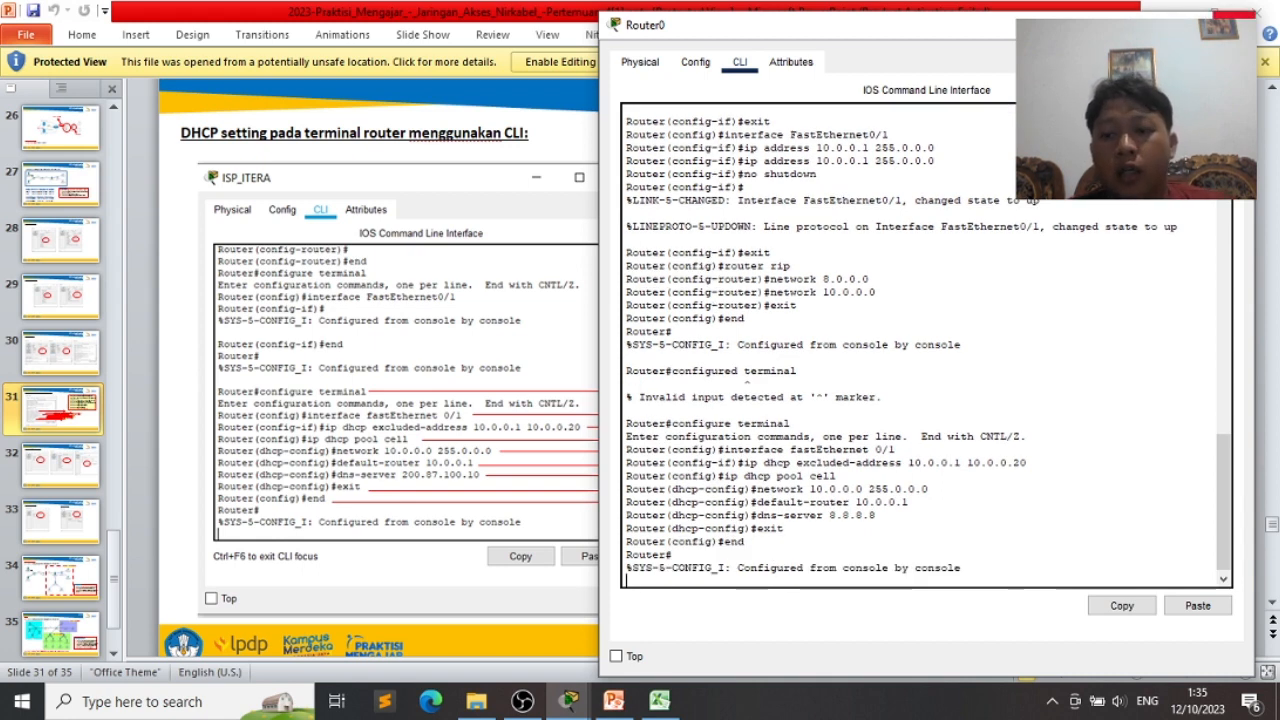
pyautogui.click(1234, 20)
pyautogui.click(1171, 10)
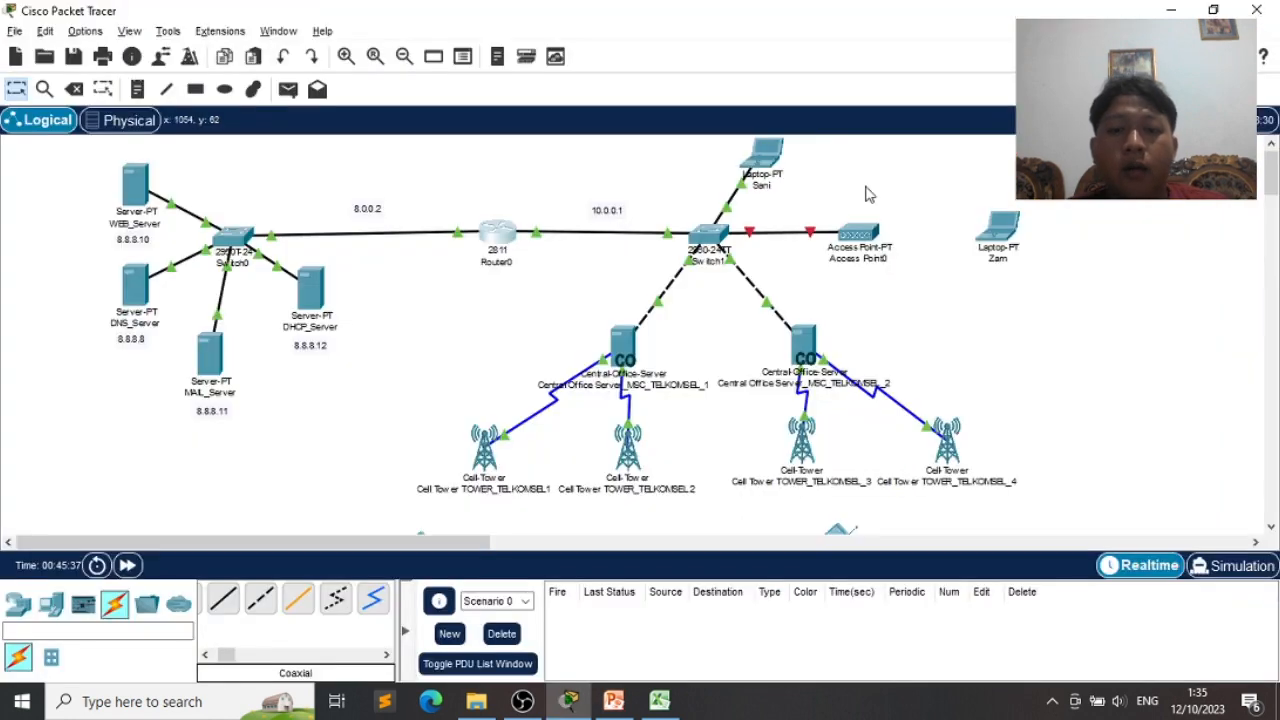
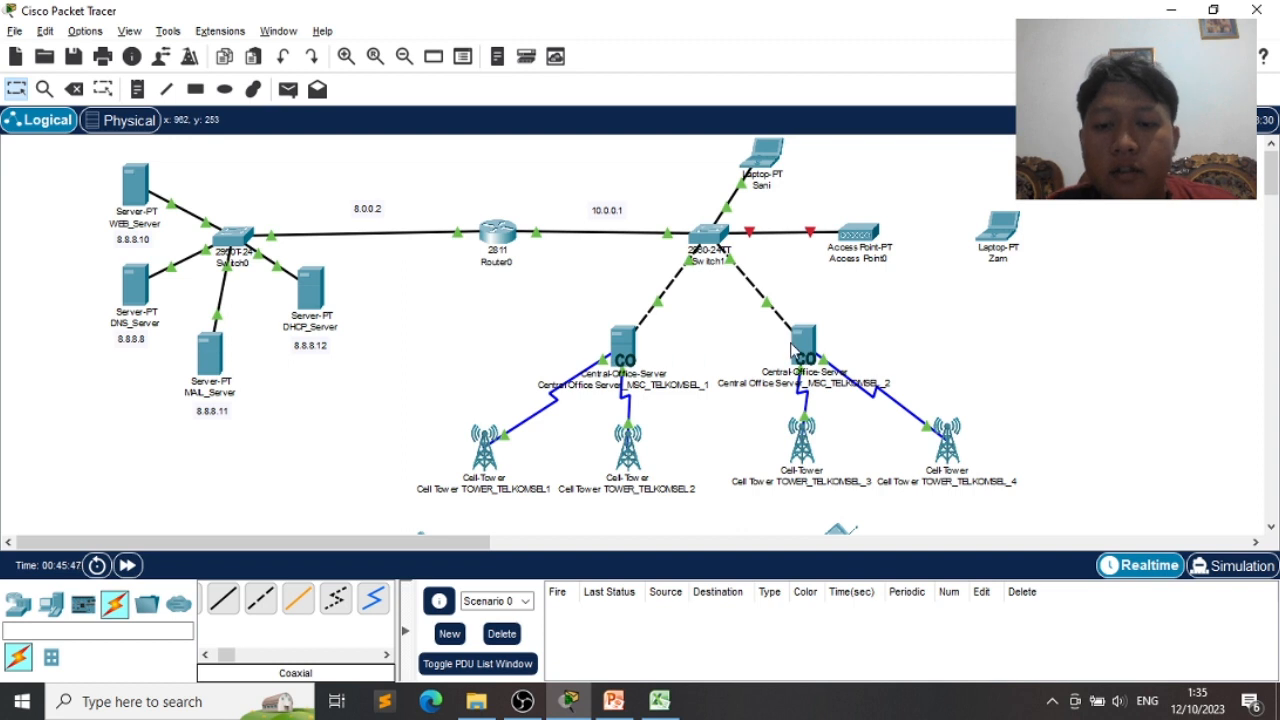
# - Open Central Office Server_MSC_TELKOMSEL_1's settings, check its display name and provider TELKOMSEL1, then switch to Excel
pyautogui.moveTo(535, 300); pyautogui.dragTo(869, 414)
pyautogui.click(533, 331)
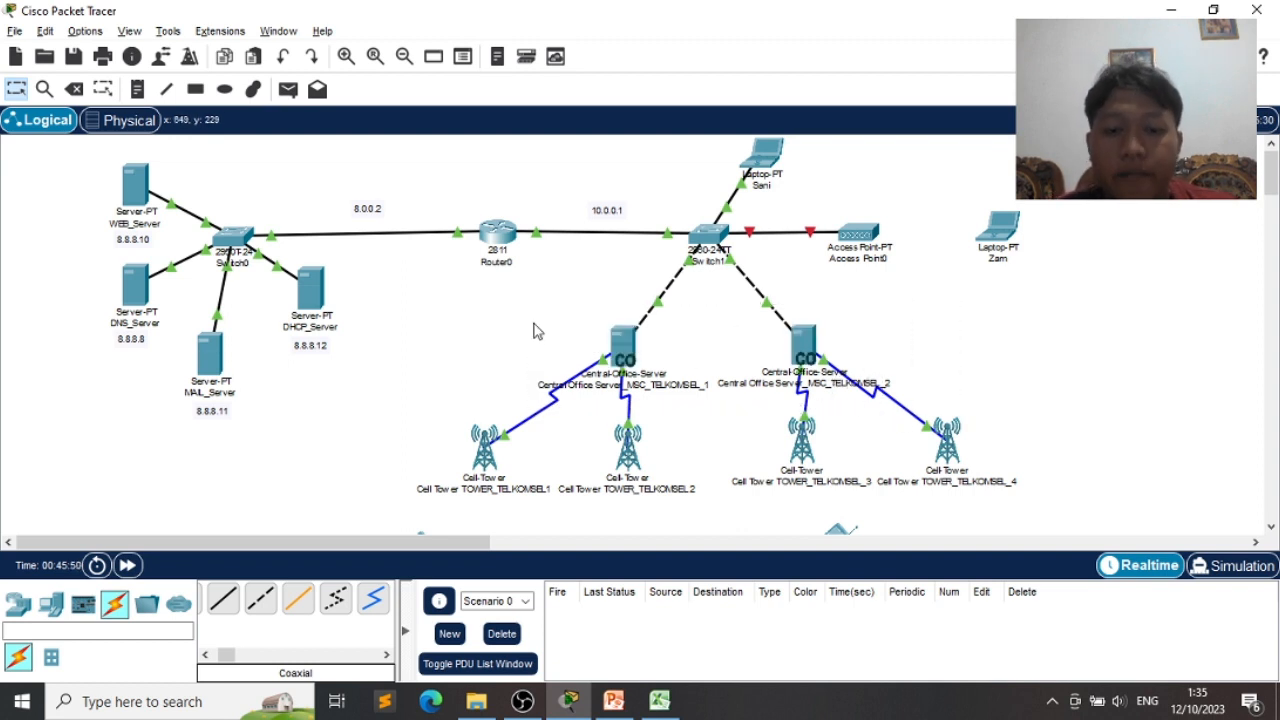
pyautogui.click(617, 352)
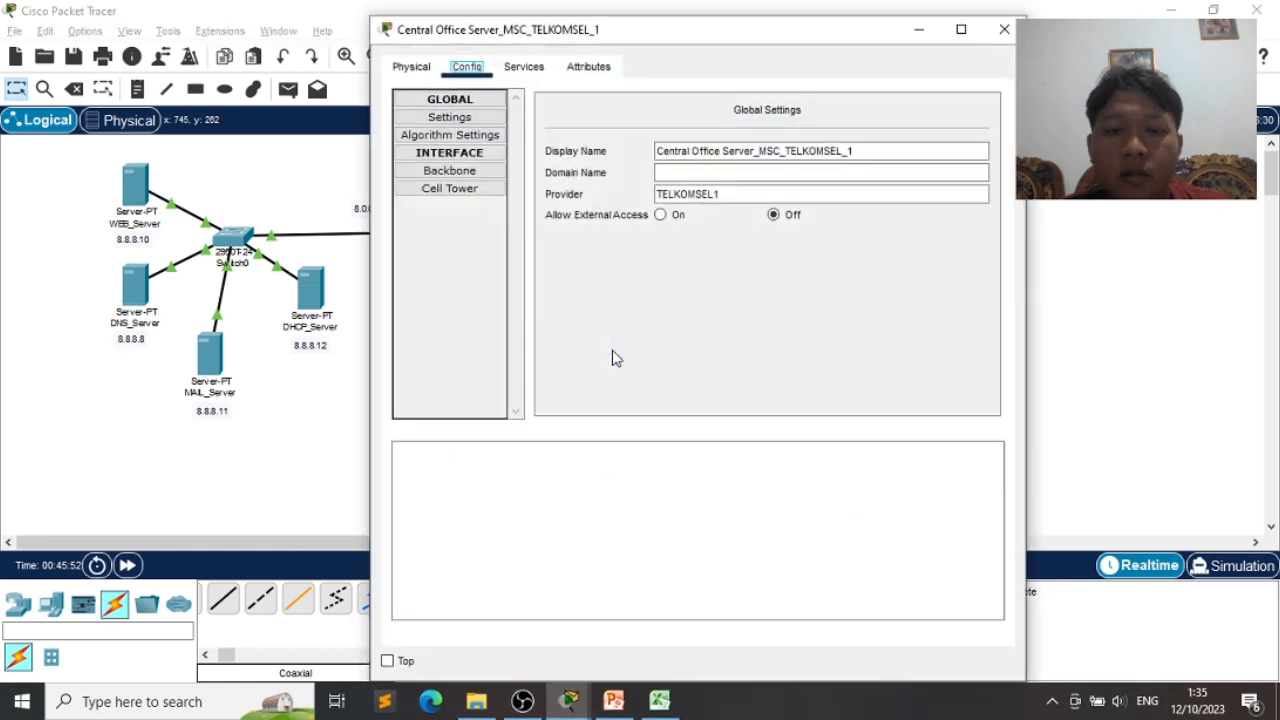
pyautogui.click(866, 153)
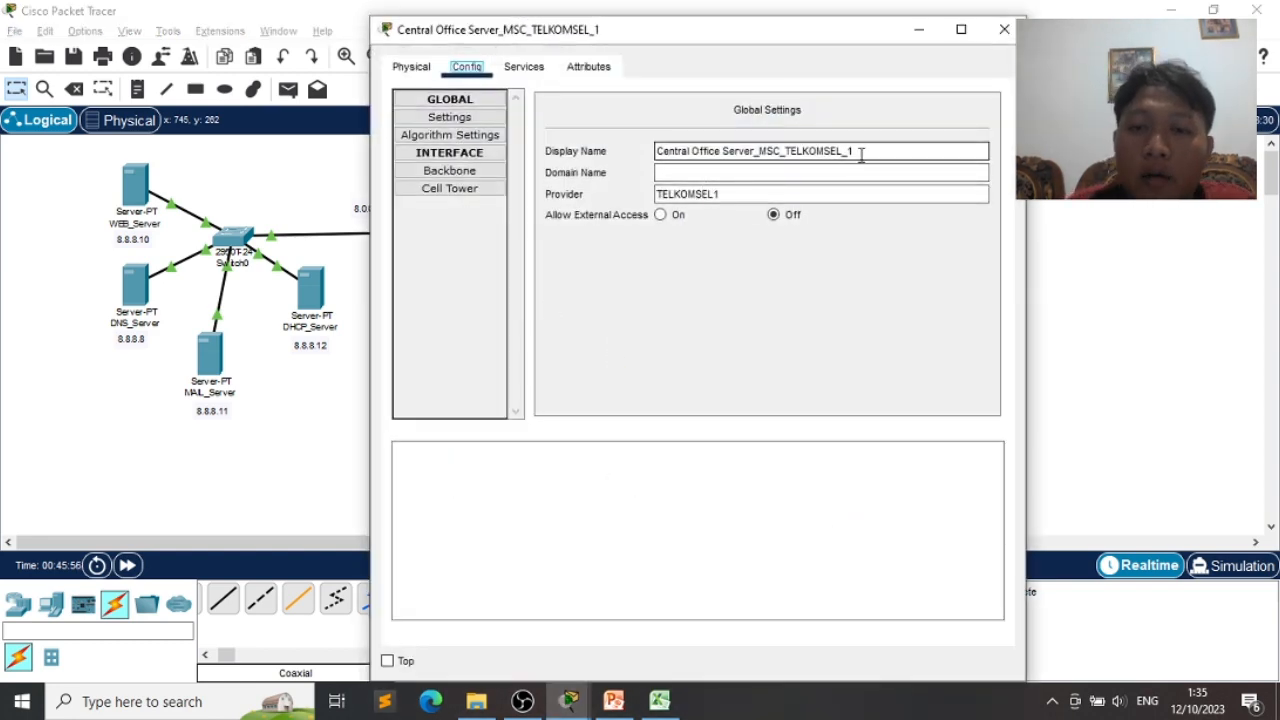
pyautogui.moveTo(856, 152); pyautogui.dragTo(692, 141)
pyautogui.click(733, 193)
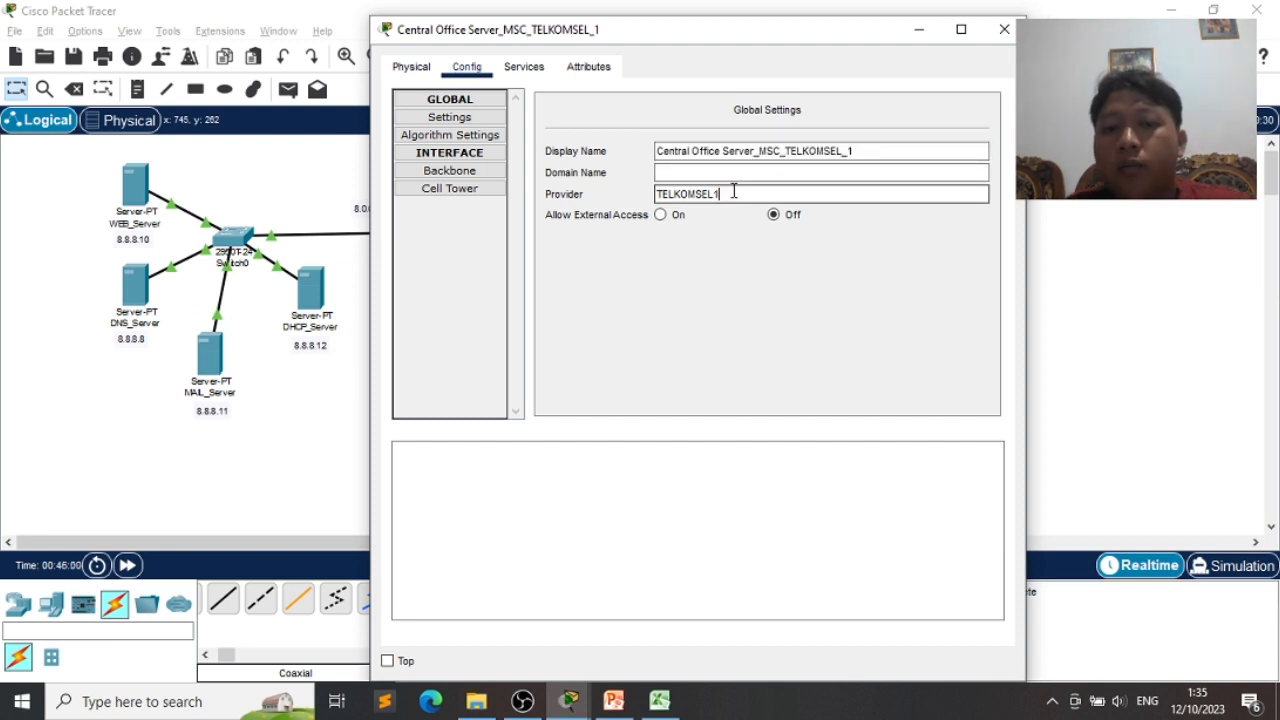
pyautogui.moveTo(733, 193); pyautogui.dragTo(537, 178)
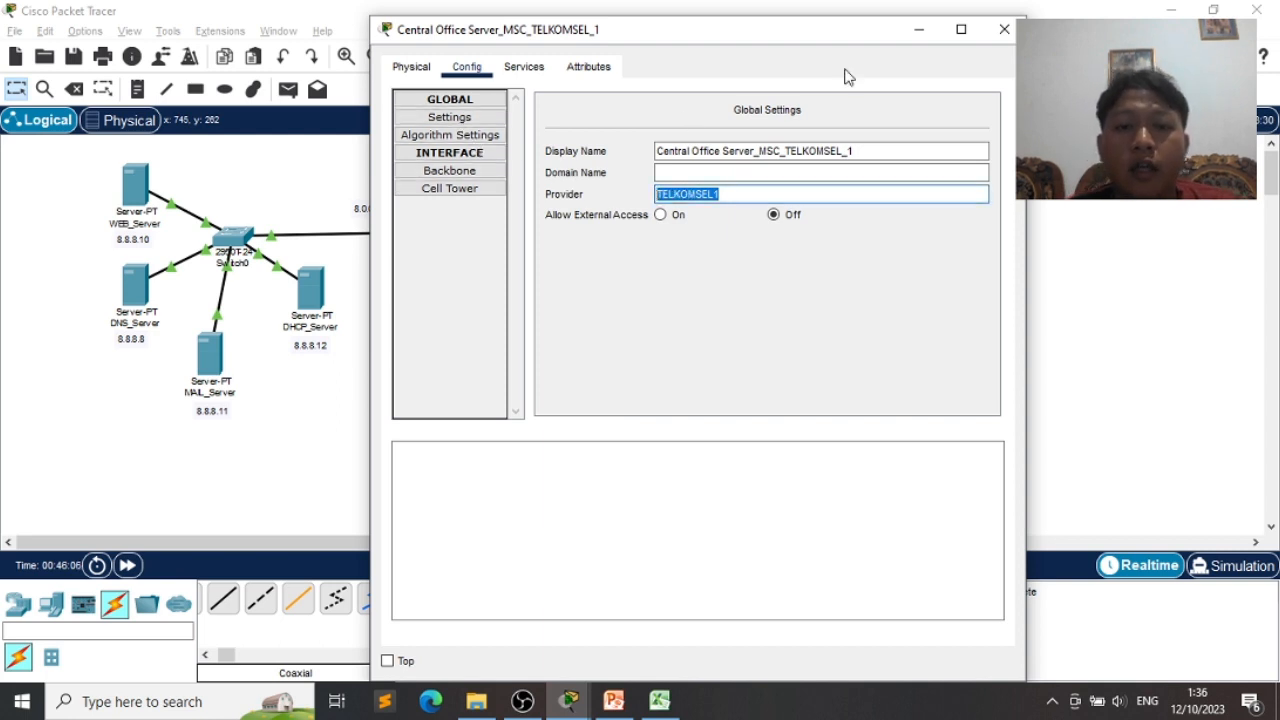
pyautogui.hotkey('alt', 'Tab')
pyautogui.press('Tab')
pyautogui.press('Tab')
pyautogui.press('Tab')
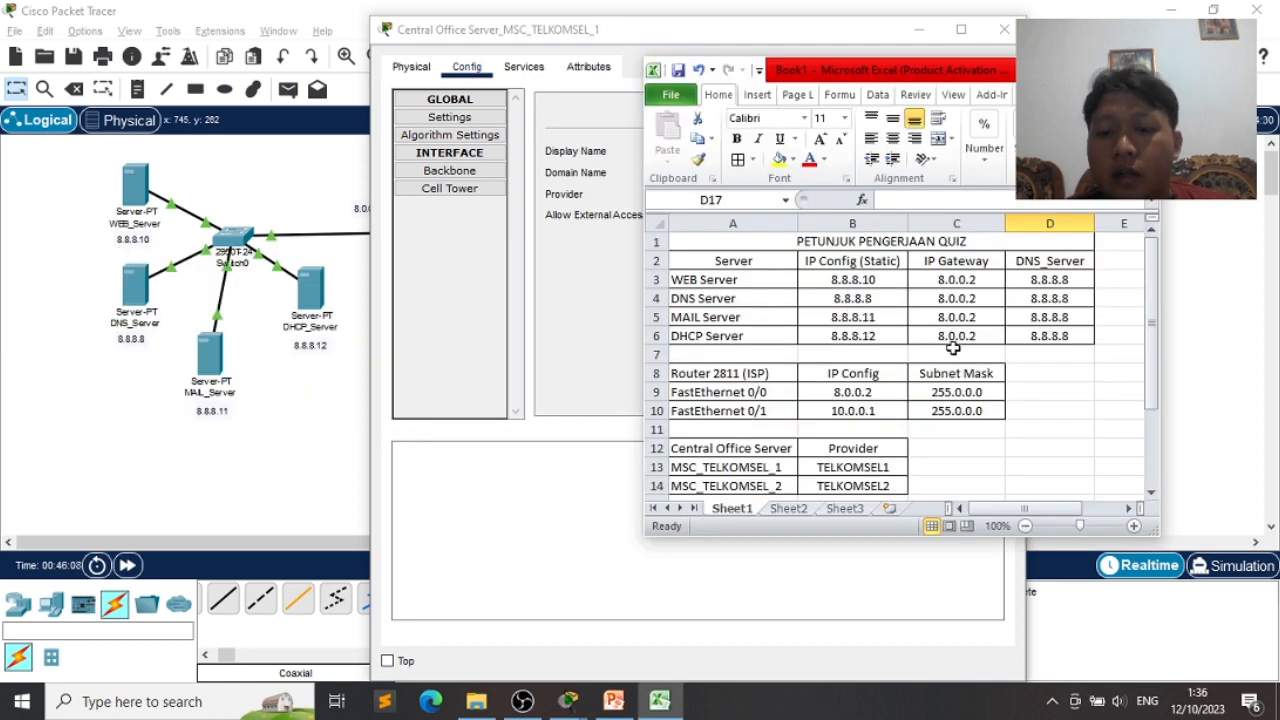
# - Scroll the Excel quiz table to the Central Office Server provider rows, then return to the server window
pyautogui.scroll(-1, 927, 428)
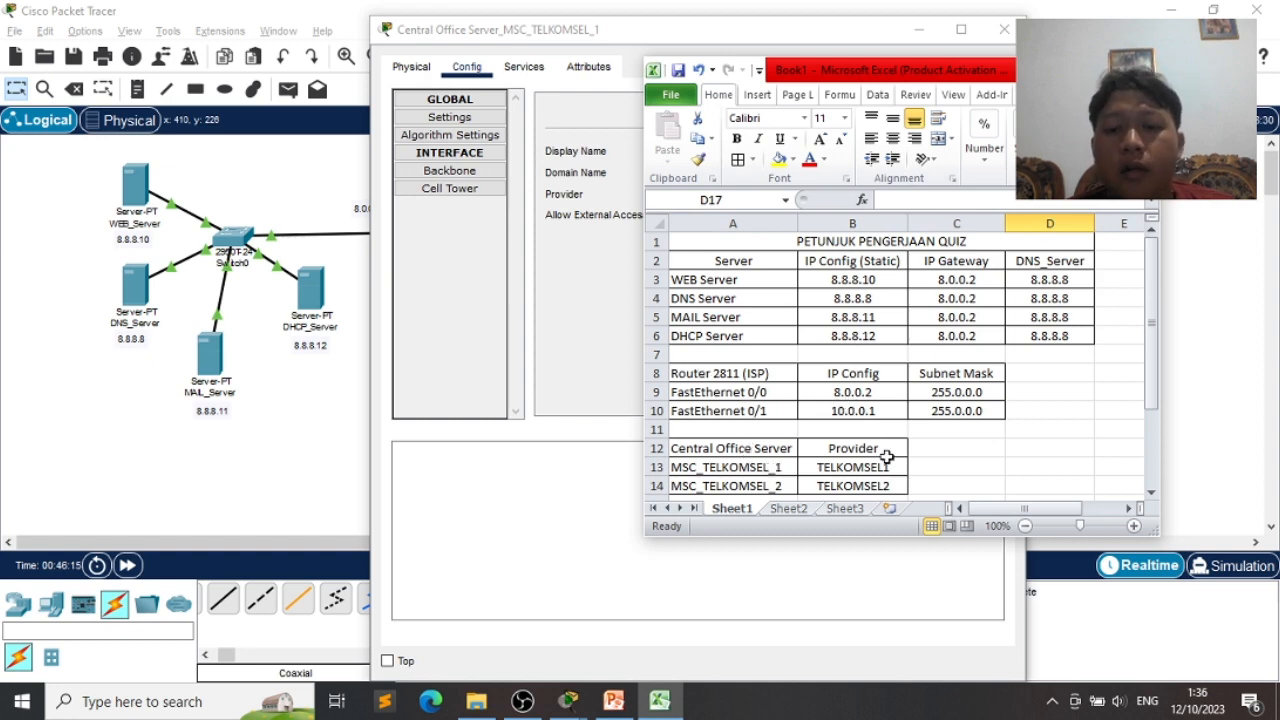
pyautogui.click(595, 365)
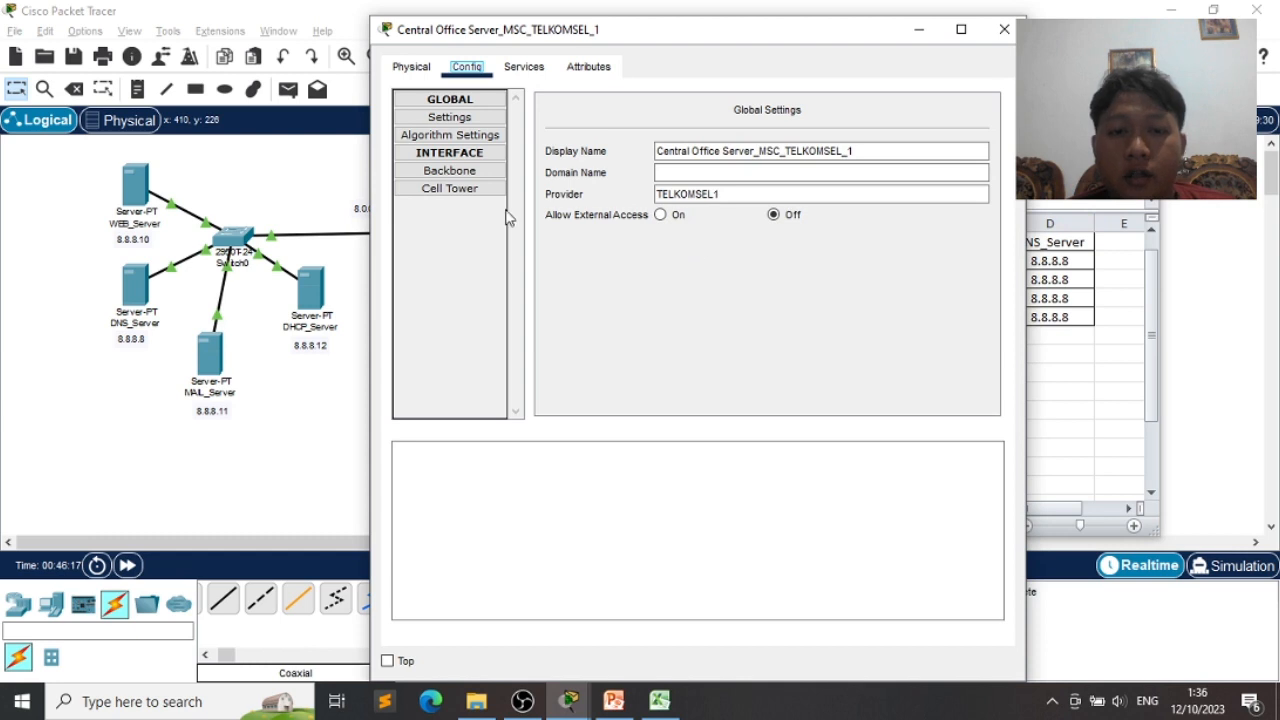
# - Compare the server's Backbone settings (DHCP, 10.0.0.21, 255.0.0.0) with its Cell Tower interface settings
pyautogui.click(450, 171)
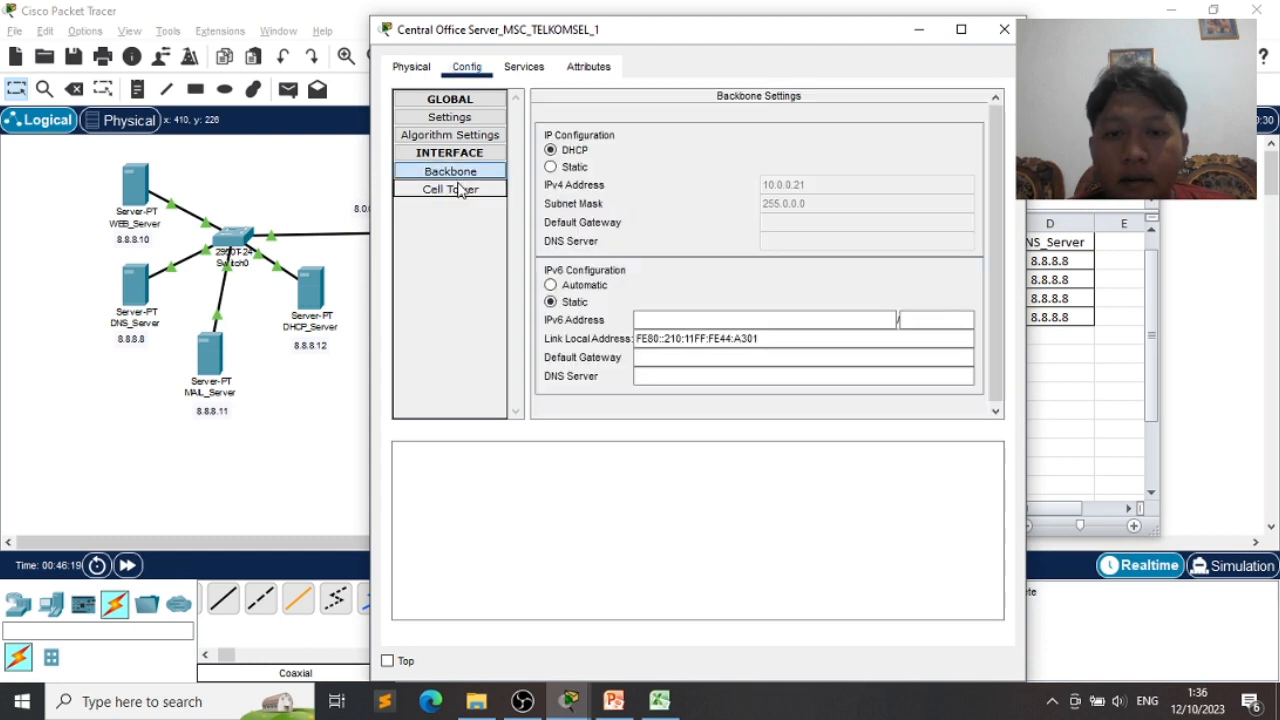
pyautogui.click(459, 190)
pyautogui.click(450, 171)
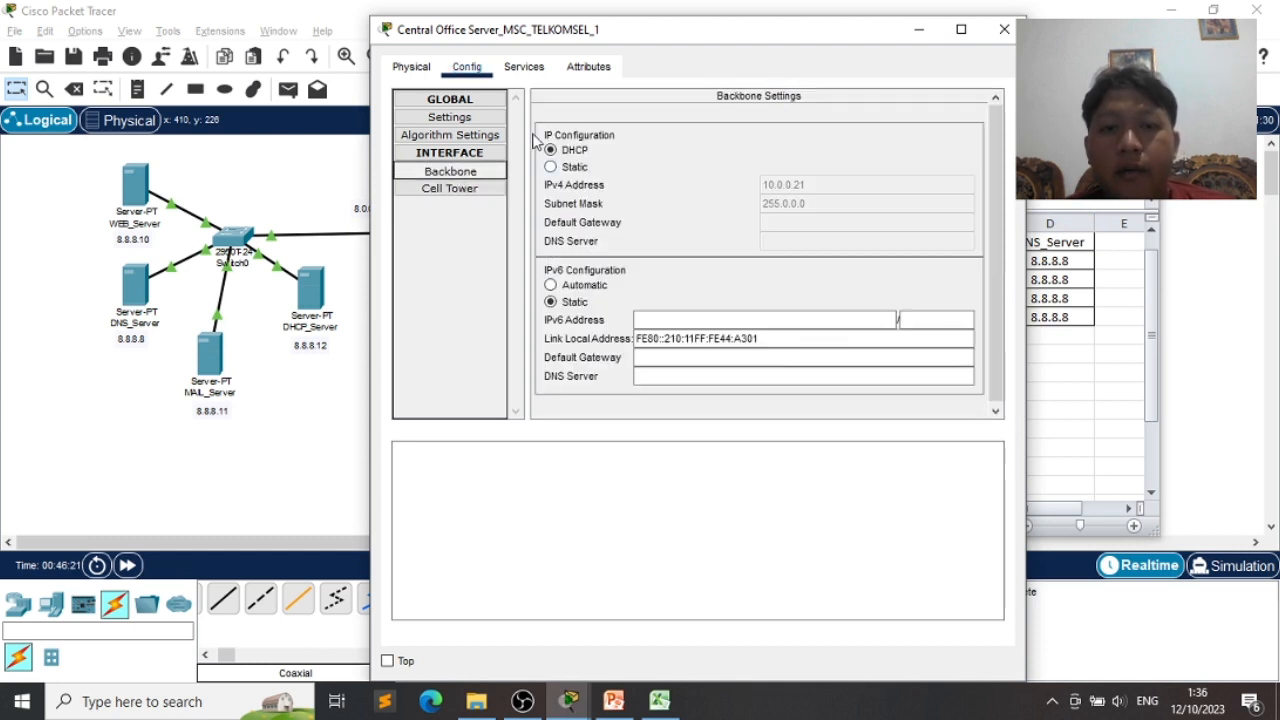
pyautogui.click(462, 191)
pyautogui.click(464, 178)
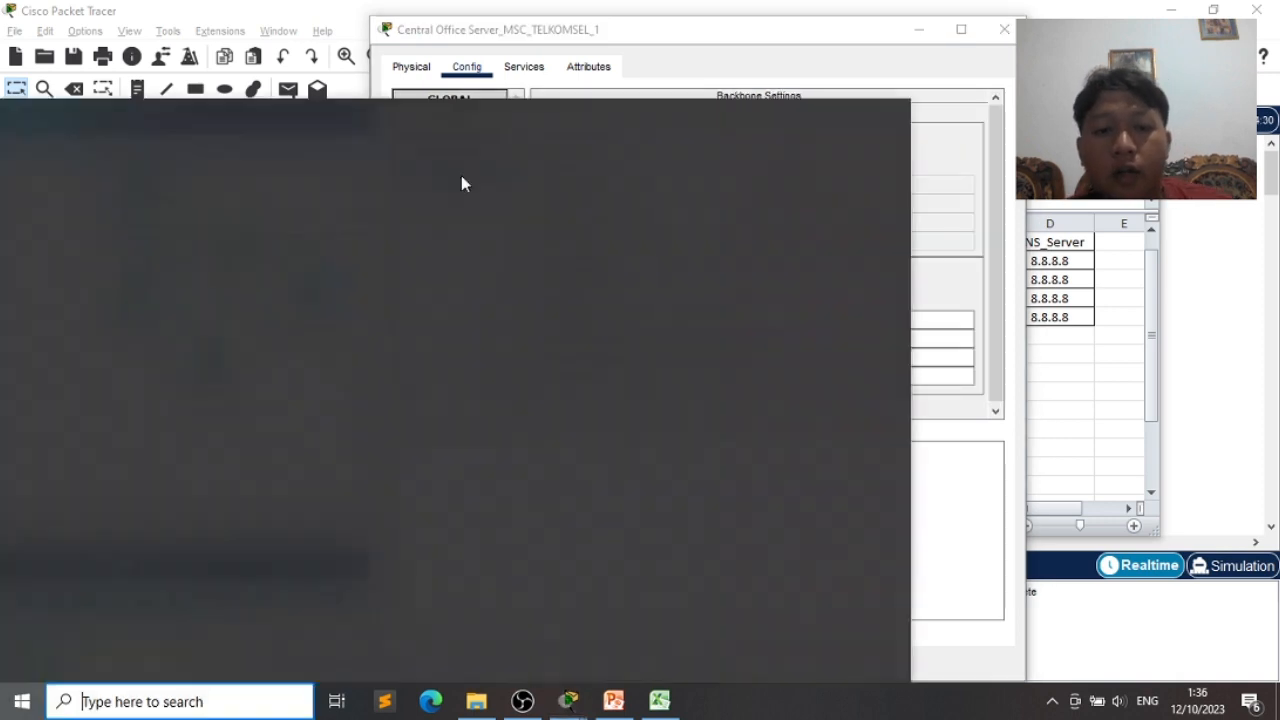
# - View slide 35, the QUIZ topology, in PowerPoint, then go back to Packet Tracer
pyautogui.hotkey('alt', 'Tab')
pyautogui.hotkey('alt', 'Tab')
pyautogui.hotkey('alt', 'Tab')
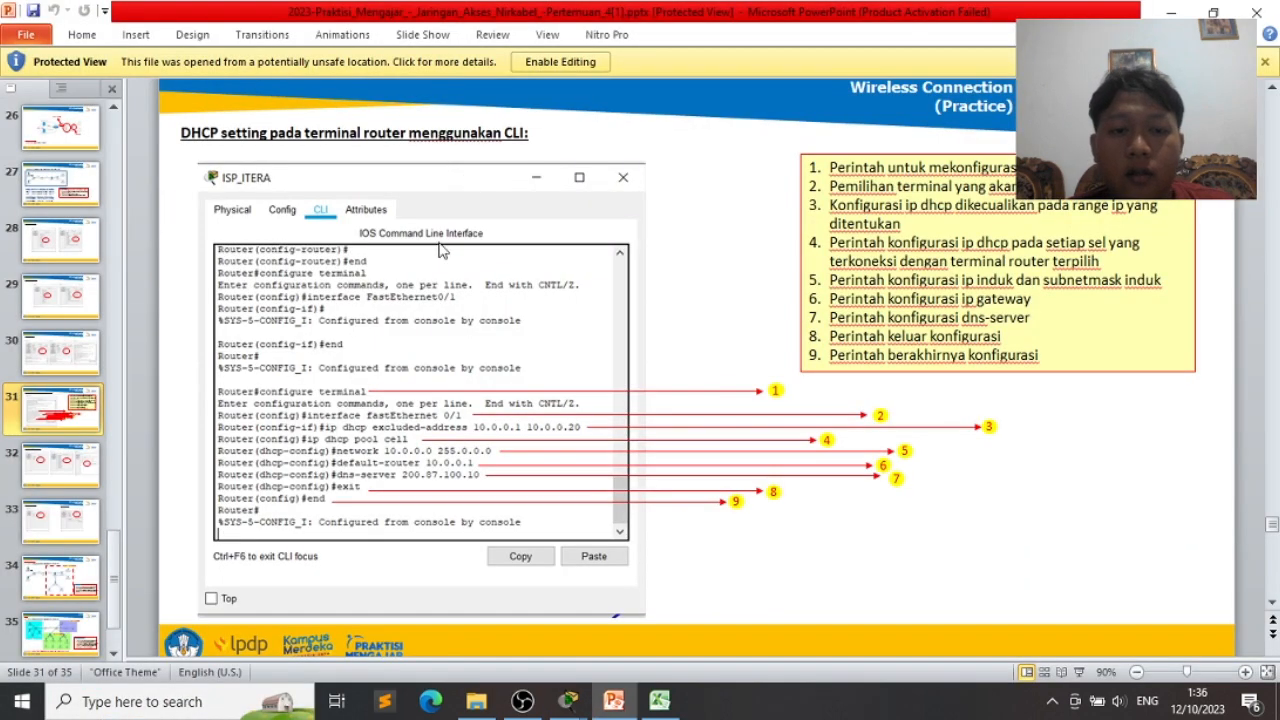
pyautogui.click(62, 638)
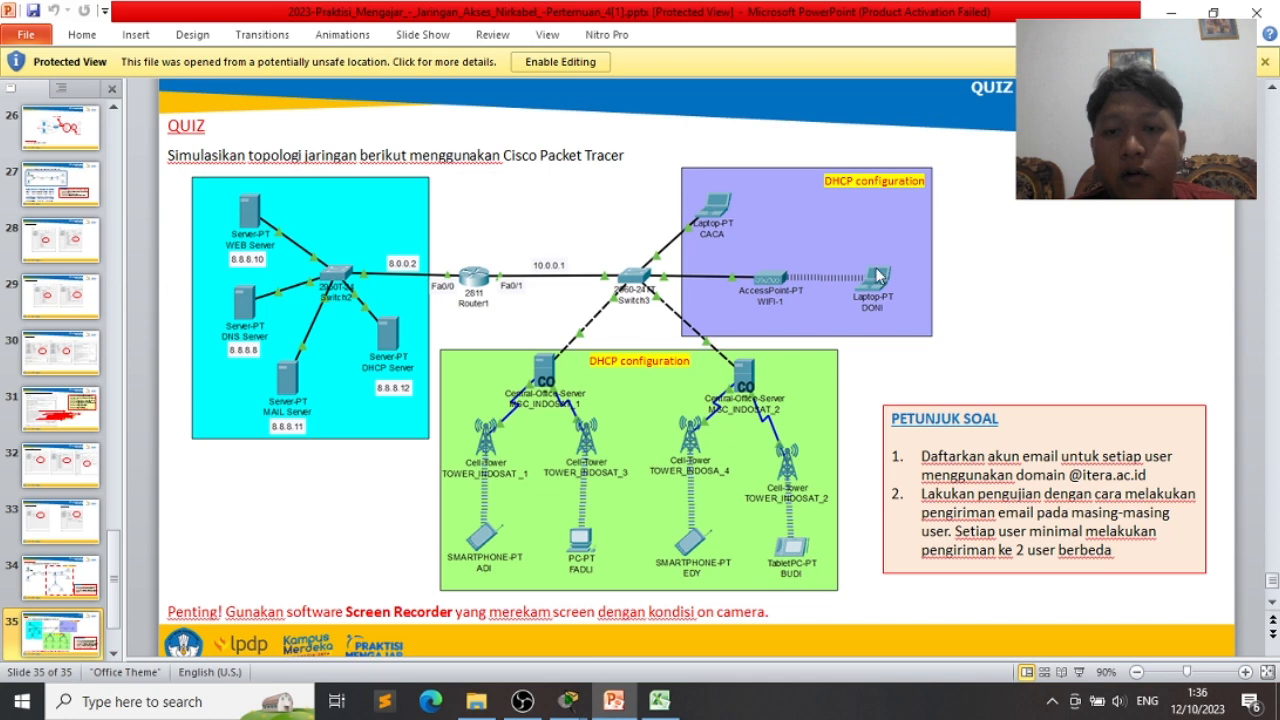
pyautogui.hotkey('alt', 'Tab')
pyautogui.hotkey('alt', 'Tab')
pyautogui.hotkey('alt', 'Tab')
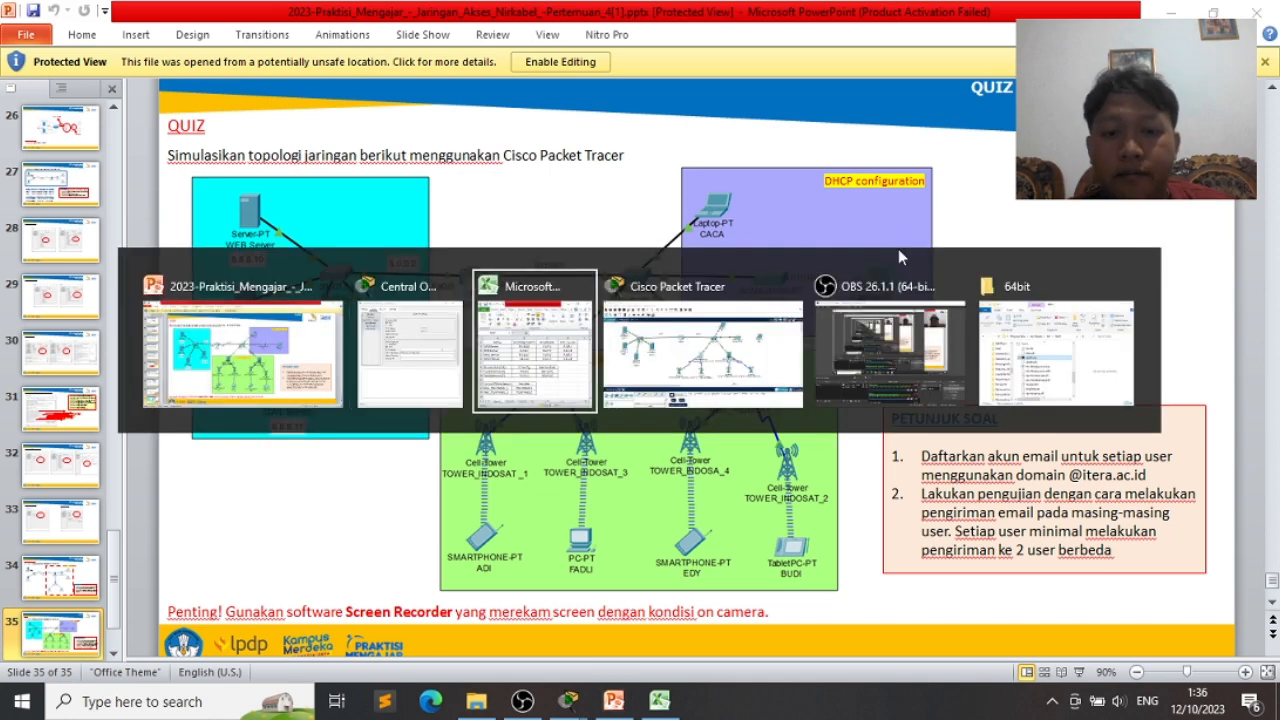
pyautogui.hotkey('alt', 'Tab')
pyautogui.hotkey('alt', 'Tab')
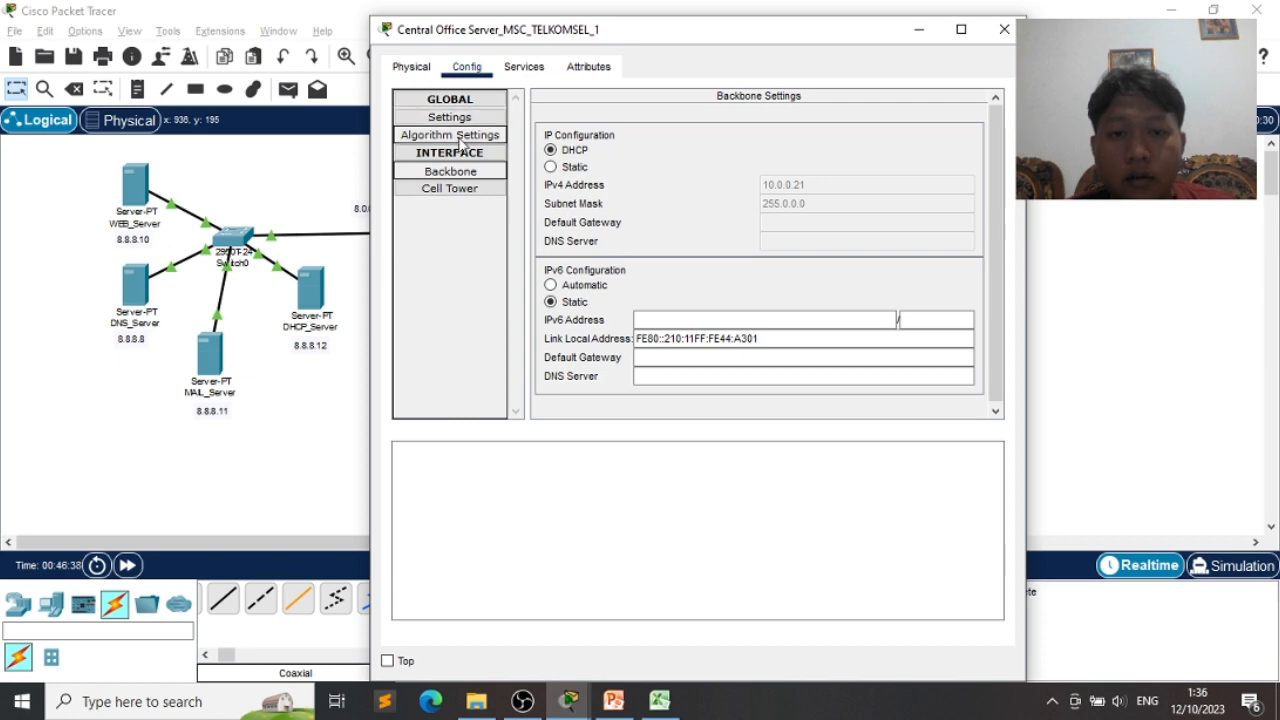
# - Glance at the server's Algorithm settings and close the MSC_TELKOMSEL_1 server window
pyautogui.click(462, 134)
pyautogui.click(463, 118)
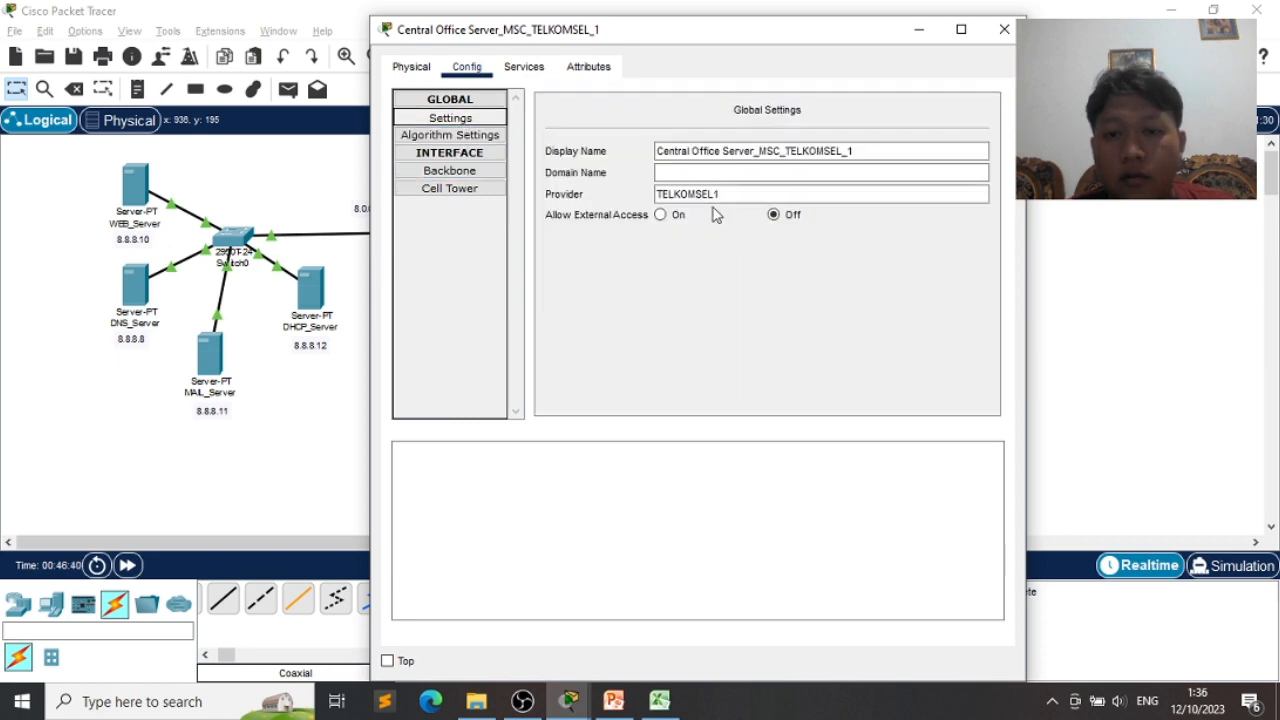
pyautogui.click(1004, 29)
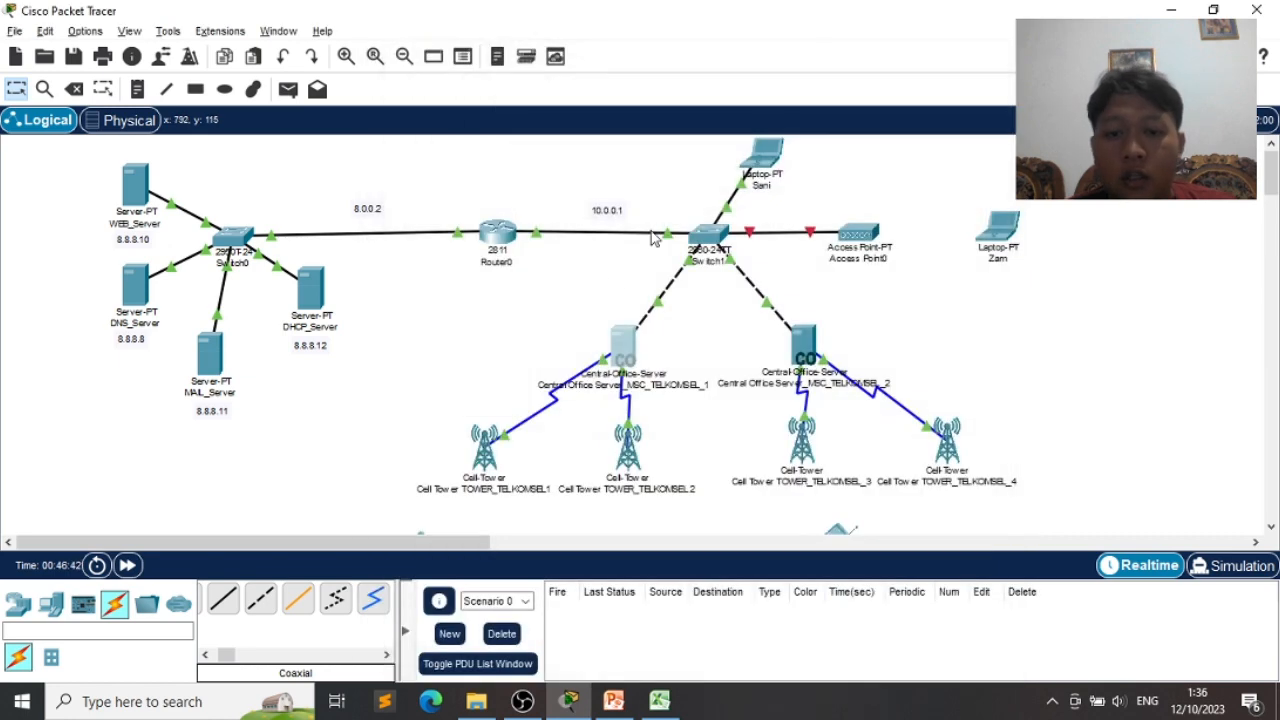
# - Change cell tower TOWER_TELKOMSEL1's provider from ptcellular to TELKOMSEL1 and close its window
pyautogui.click(476, 466)
pyautogui.click(819, 150)
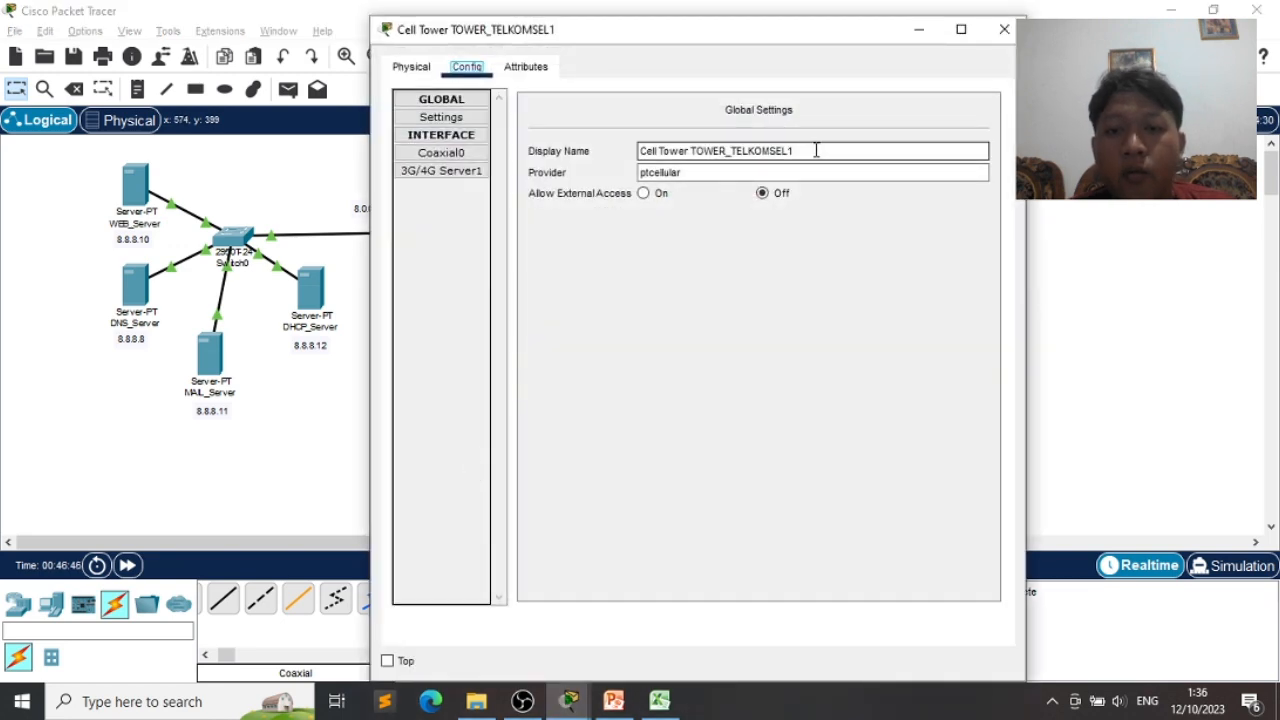
pyautogui.moveTo(812, 150); pyautogui.dragTo(749, 150)
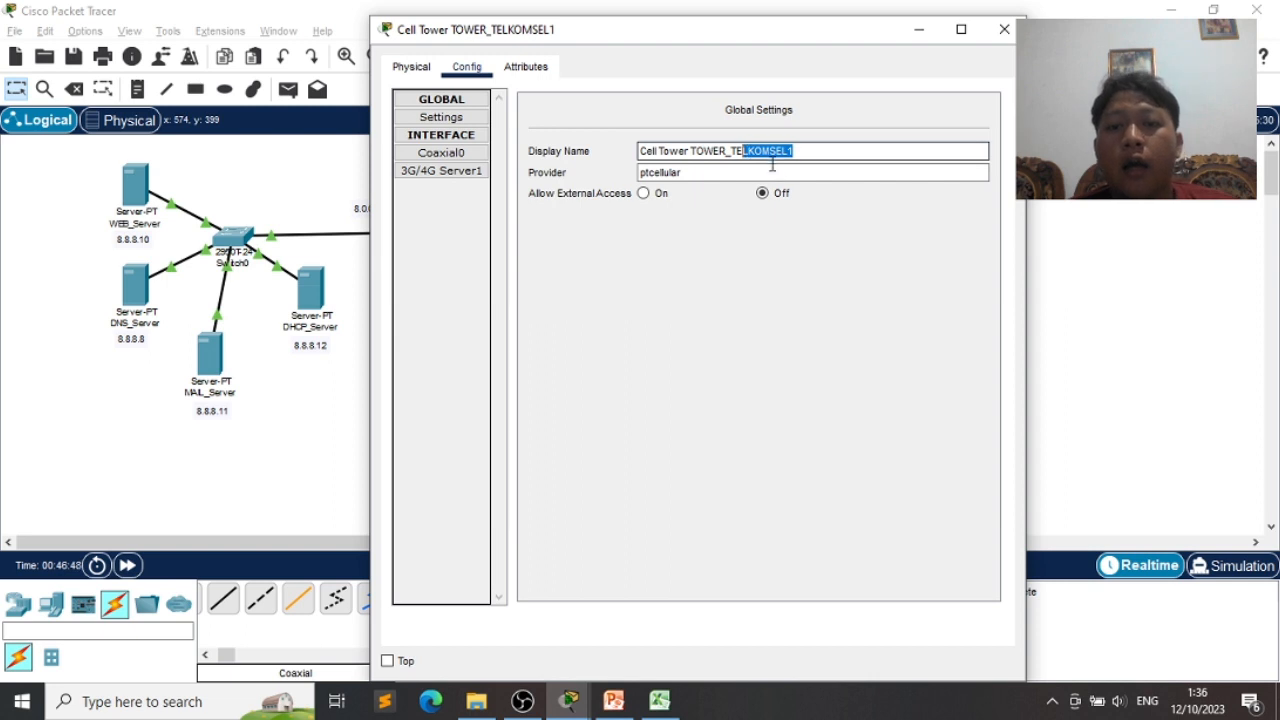
pyautogui.click(765, 173)
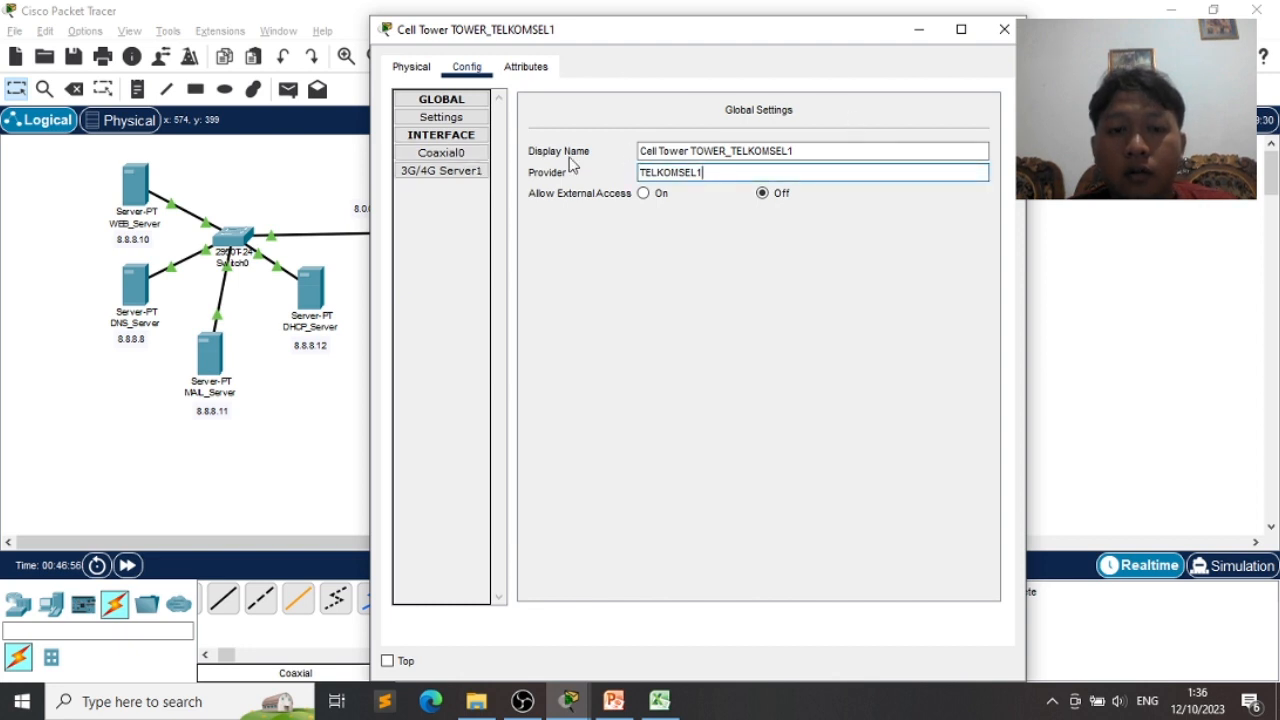
pyautogui.click(434, 156)
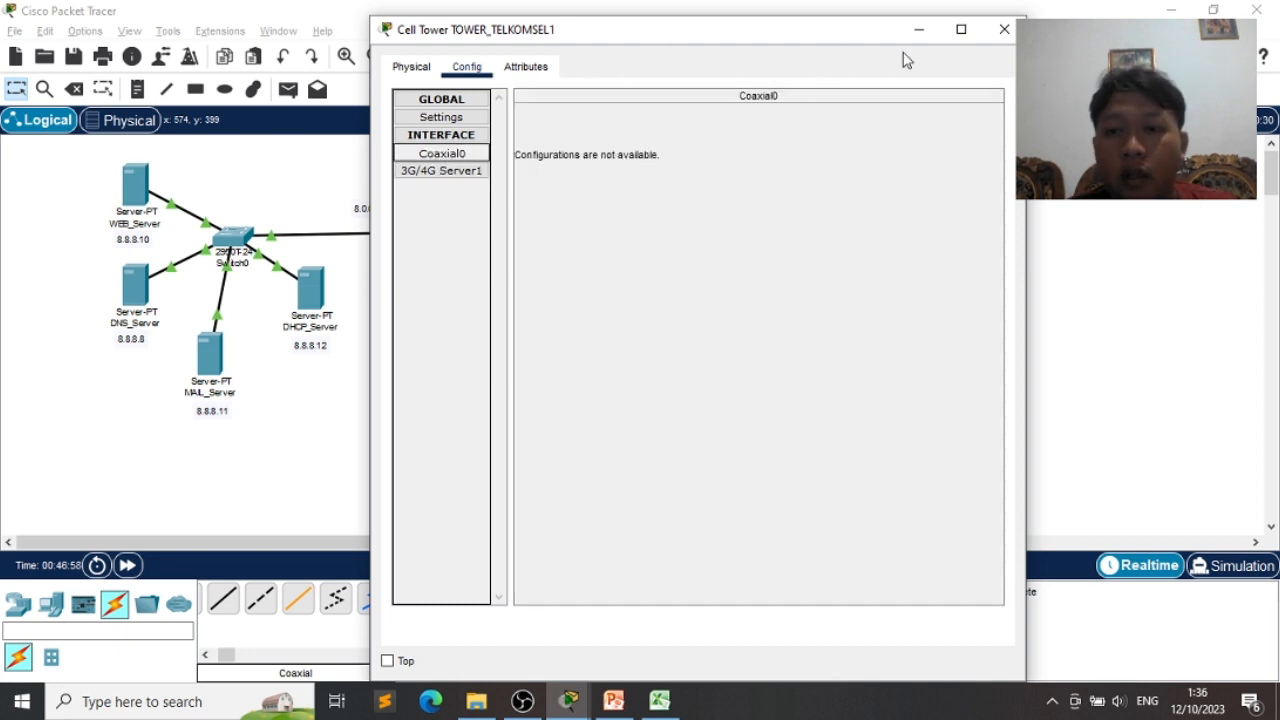
pyautogui.click(1004, 29)
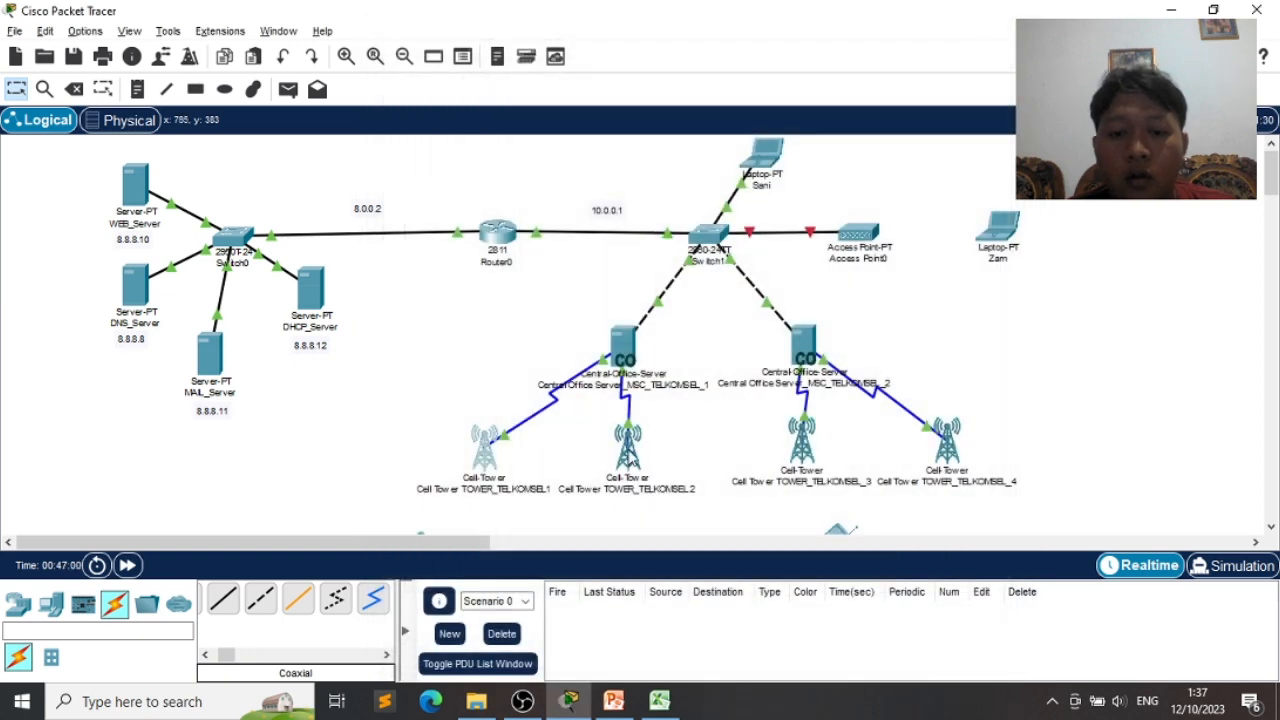
# - Change cell tower TOWER_TELKOMSEL 2's provider from ptcellular to TELKOMSEL1 and close it
pyautogui.click(630, 452)
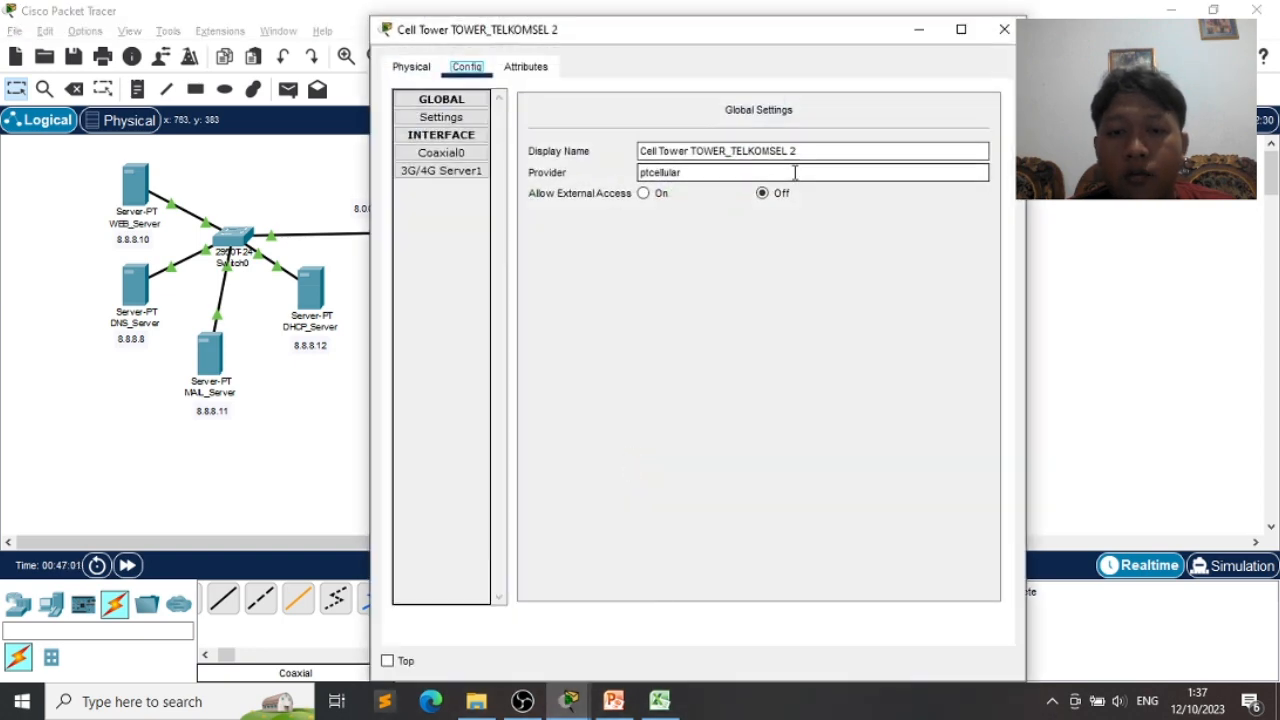
pyautogui.doubleClick(640, 172)
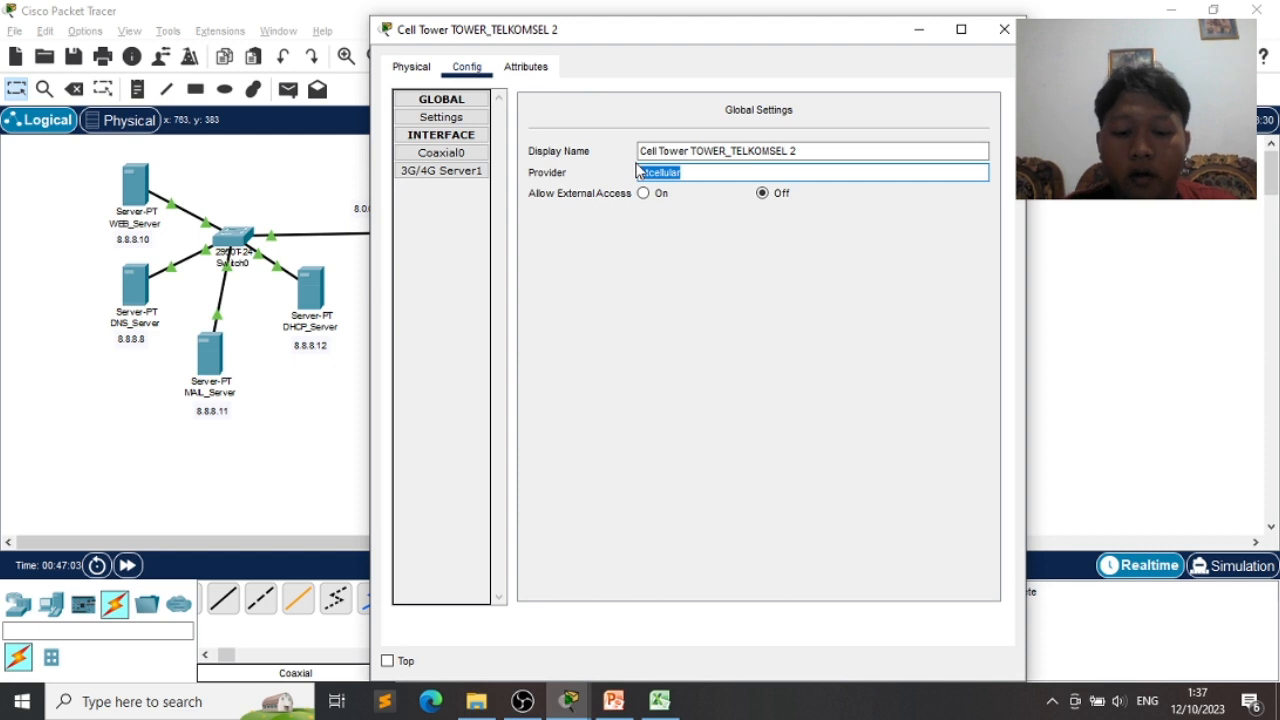
pyautogui.press('BackSpace')
pyautogui.write('TEL')
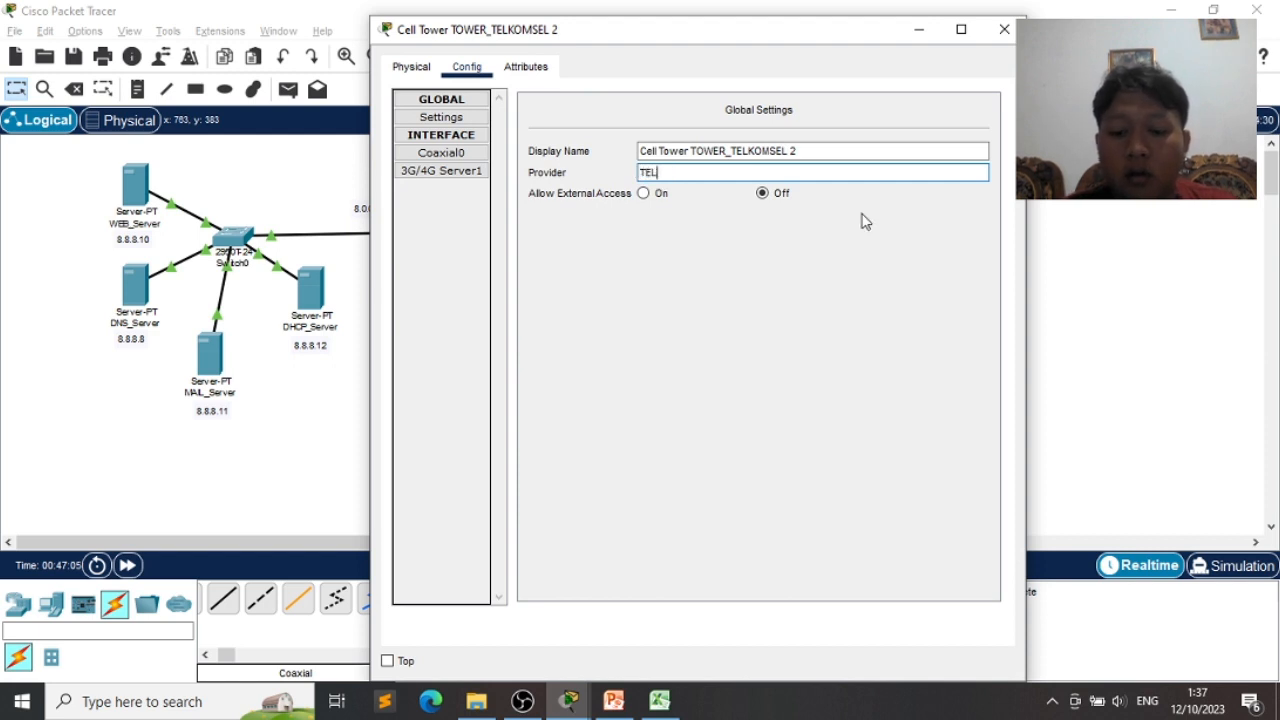
pyautogui.write('KOMSEL1')
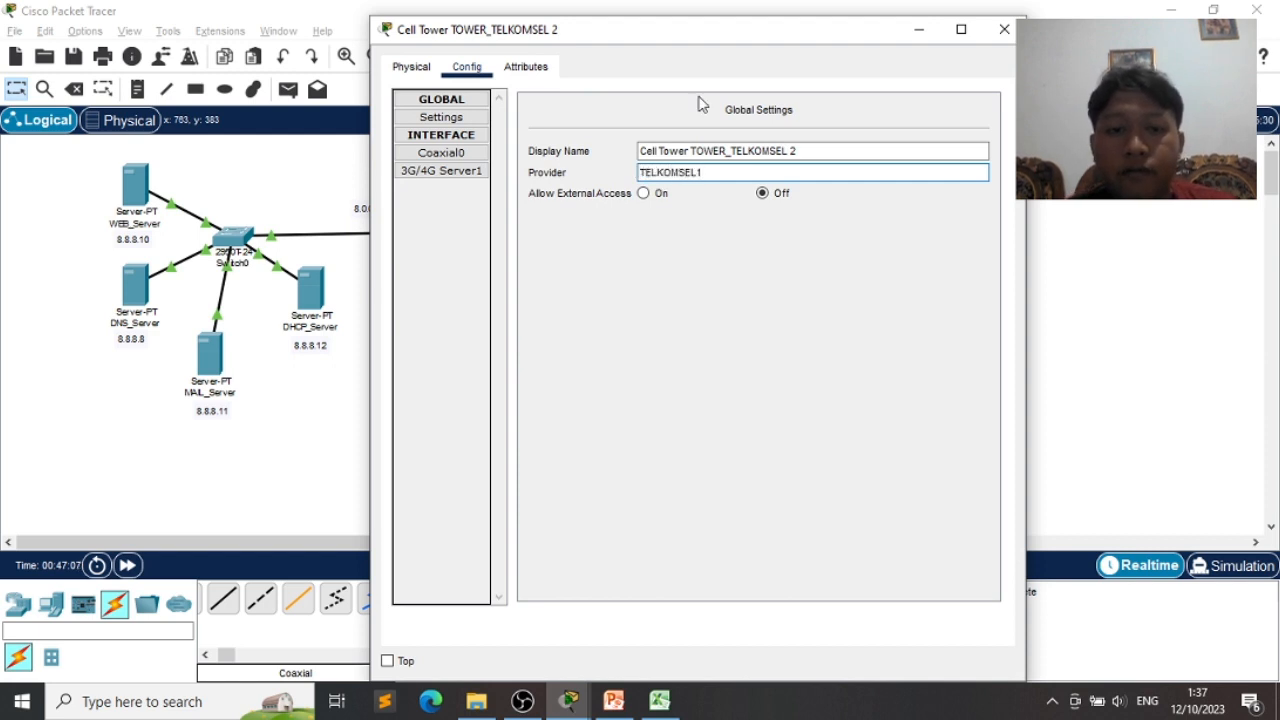
pyautogui.click(1003, 29)
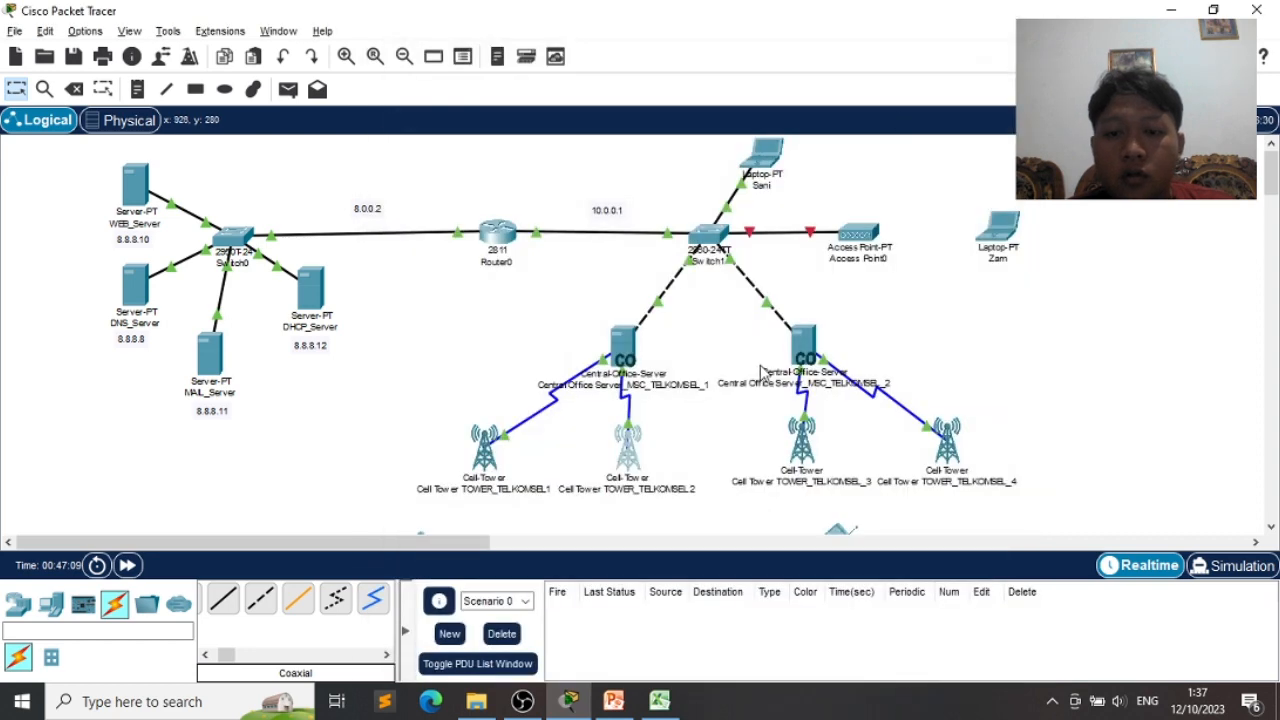
# - Confirm server MSC_TELKOMSEL_2's provider is TELKOMSEL2, close it, and open TOWER_TELKOMSEL_3
pyautogui.scroll(-2, 745, 350)
pyautogui.scroll(1, 745, 350)
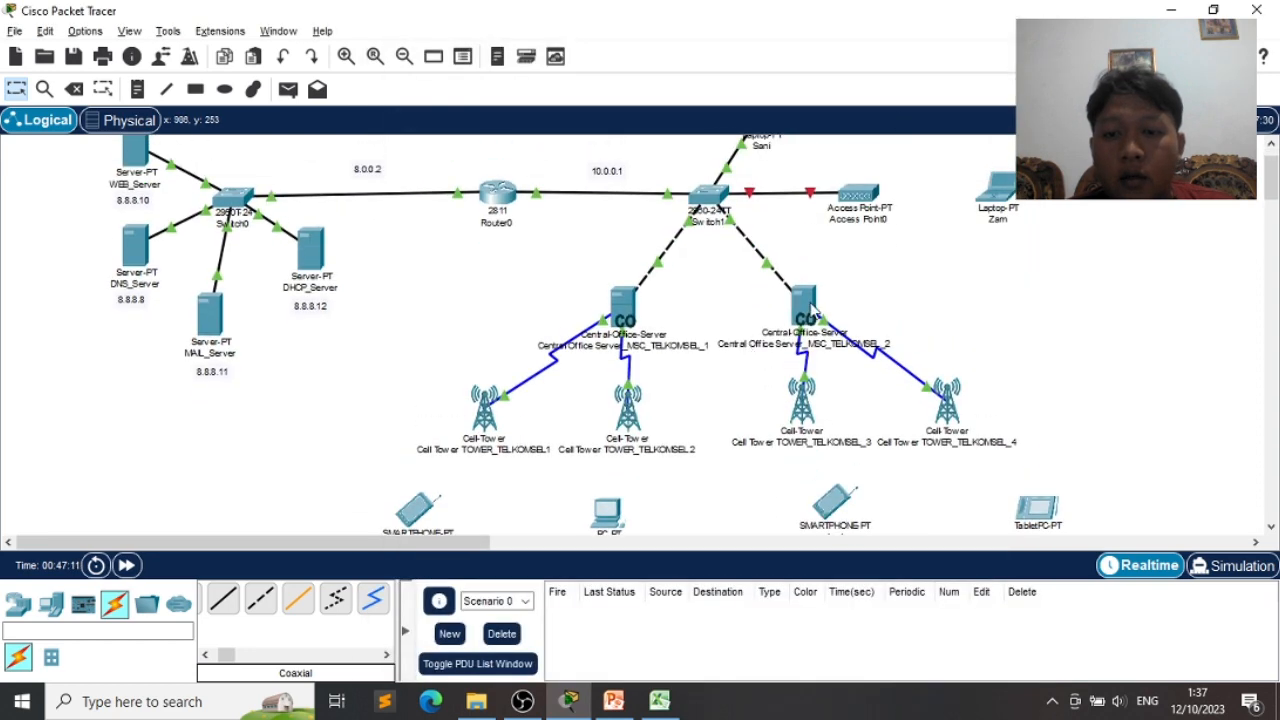
pyautogui.click(812, 310)
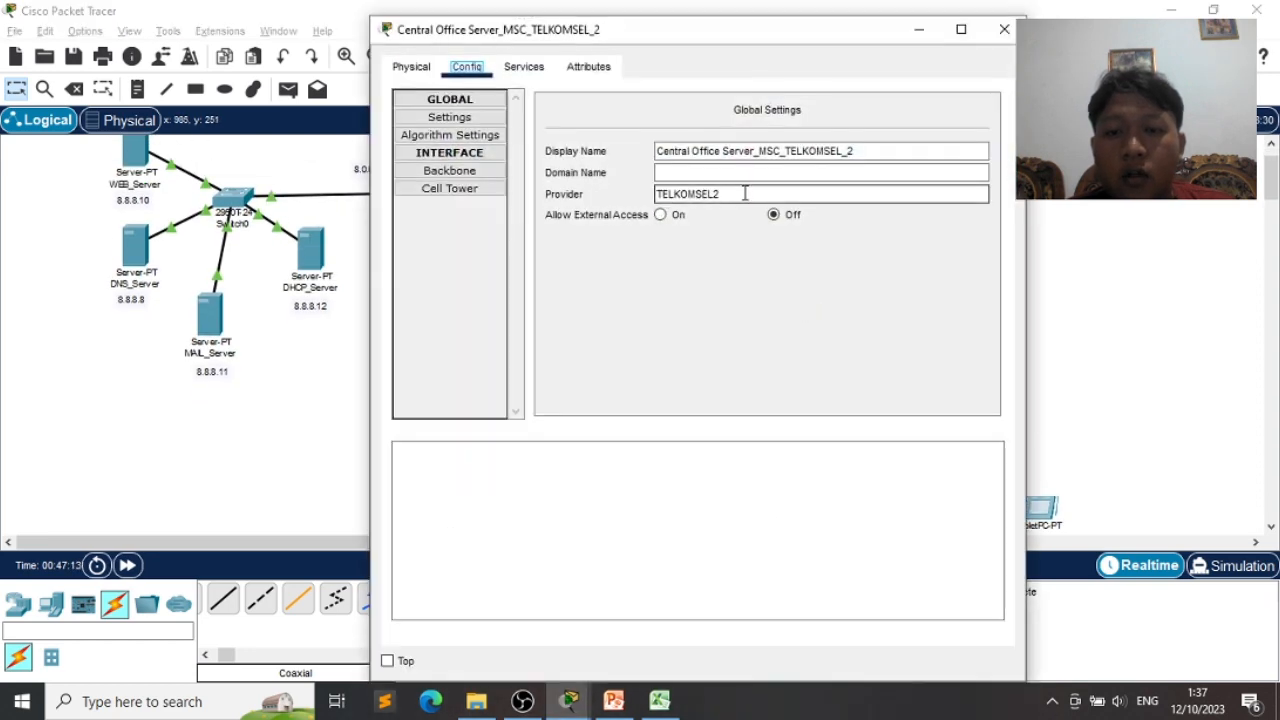
pyautogui.moveTo(742, 194); pyautogui.dragTo(601, 195)
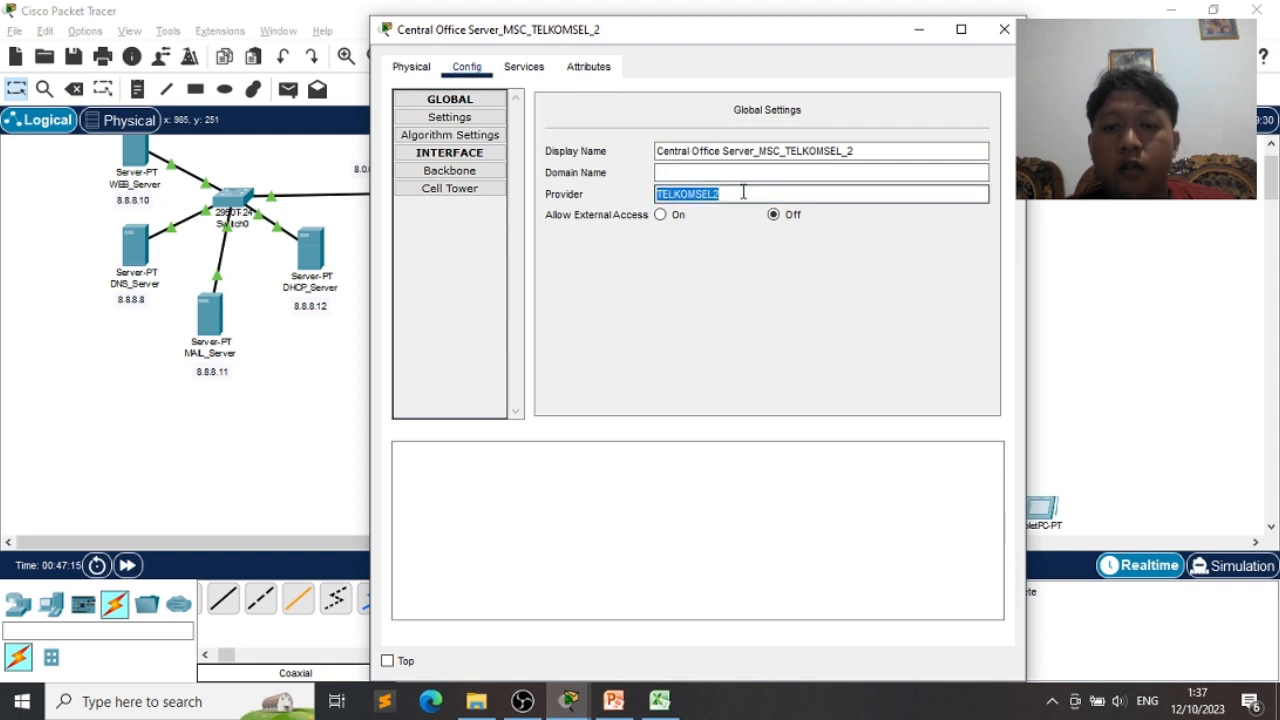
pyautogui.moveTo(864, 148); pyautogui.dragTo(725, 116)
pyautogui.click(725, 116)
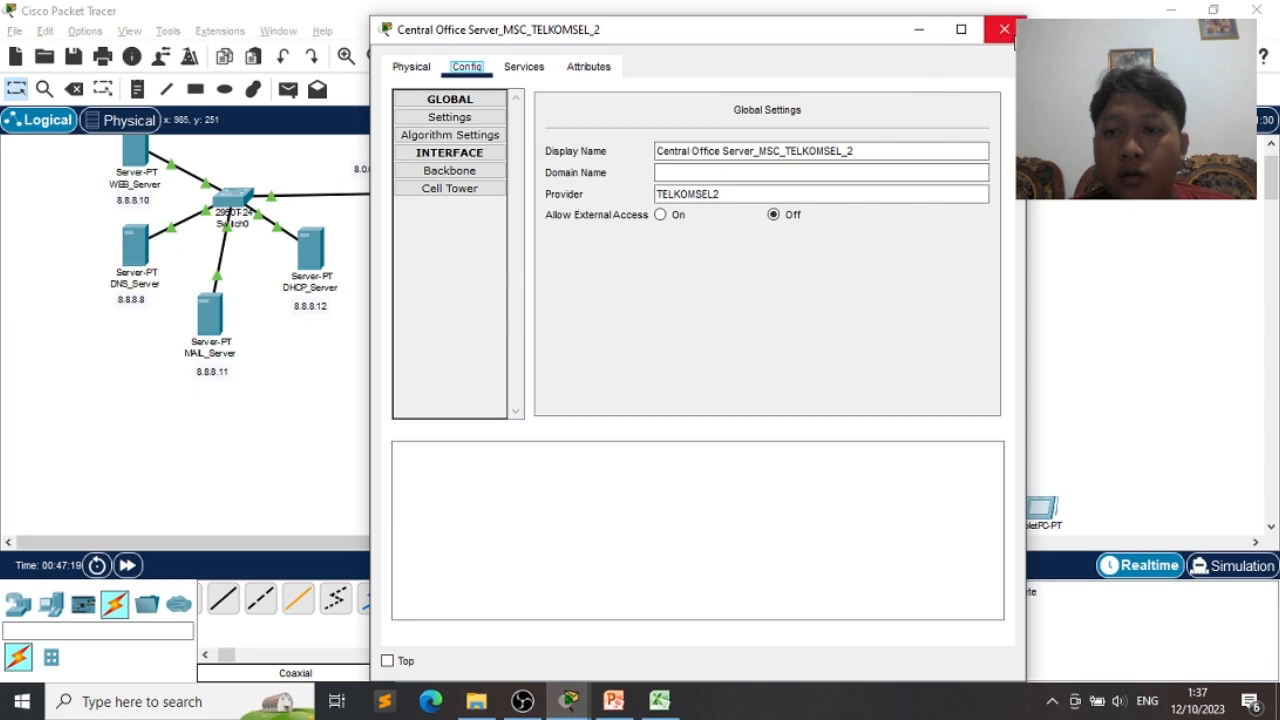
pyautogui.click(1004, 29)
pyautogui.click(803, 410)
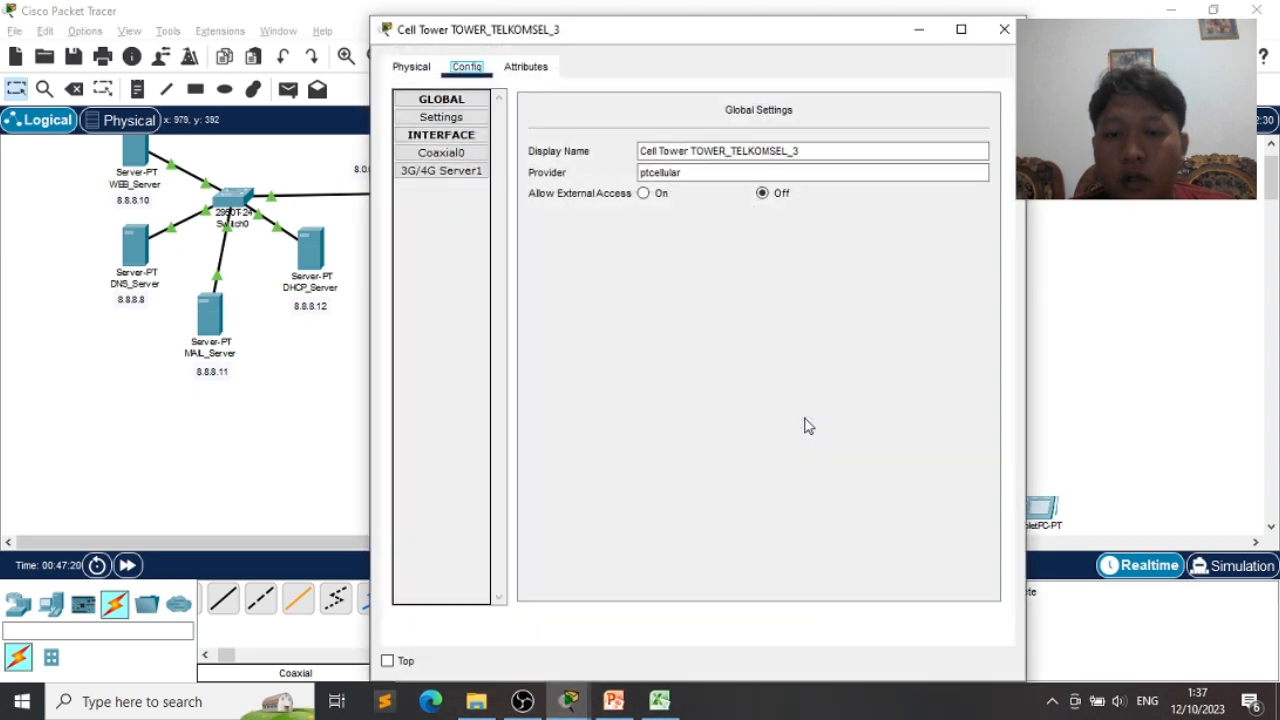
# - Change TOWER_TELKOMSEL_3's provider from ptcellular to TELKOMSEL2 and close its window
pyautogui.click(817, 150)
pyautogui.moveTo(817, 150); pyautogui.dragTo(733, 155)
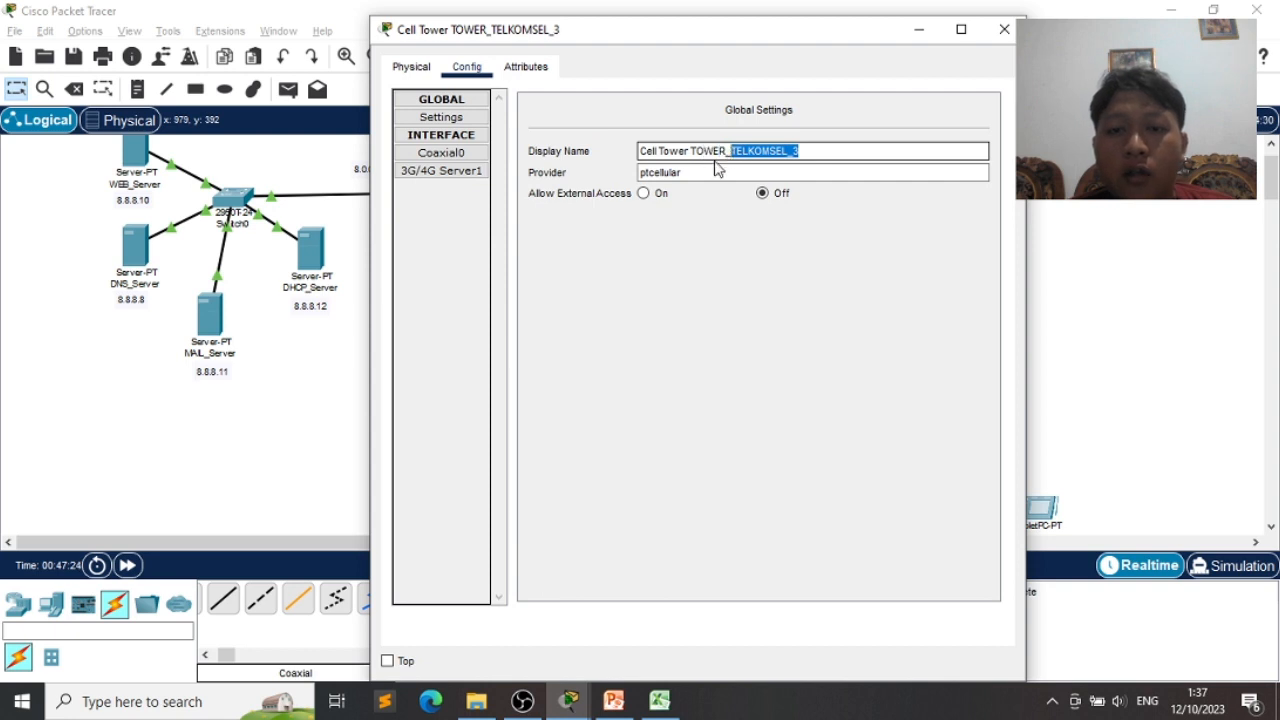
pyautogui.click(712, 167)
pyautogui.doubleClick(679, 172)
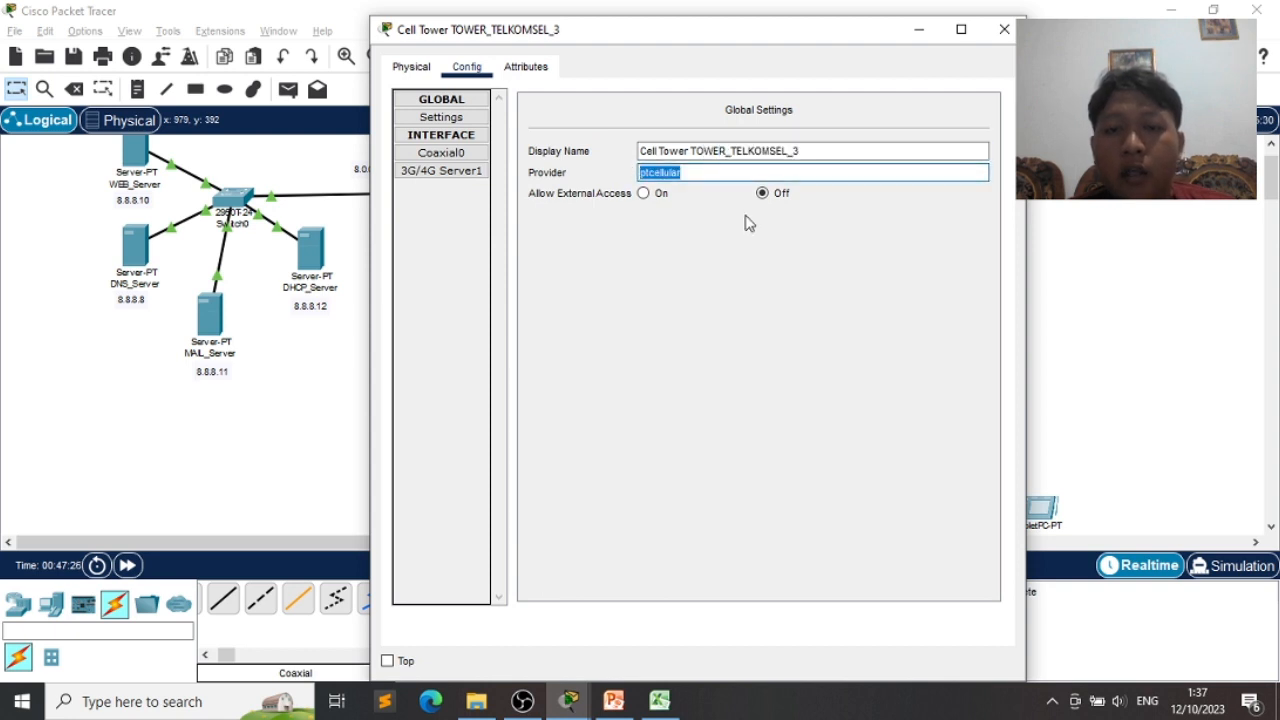
pyautogui.write('TELKOMSEL2')
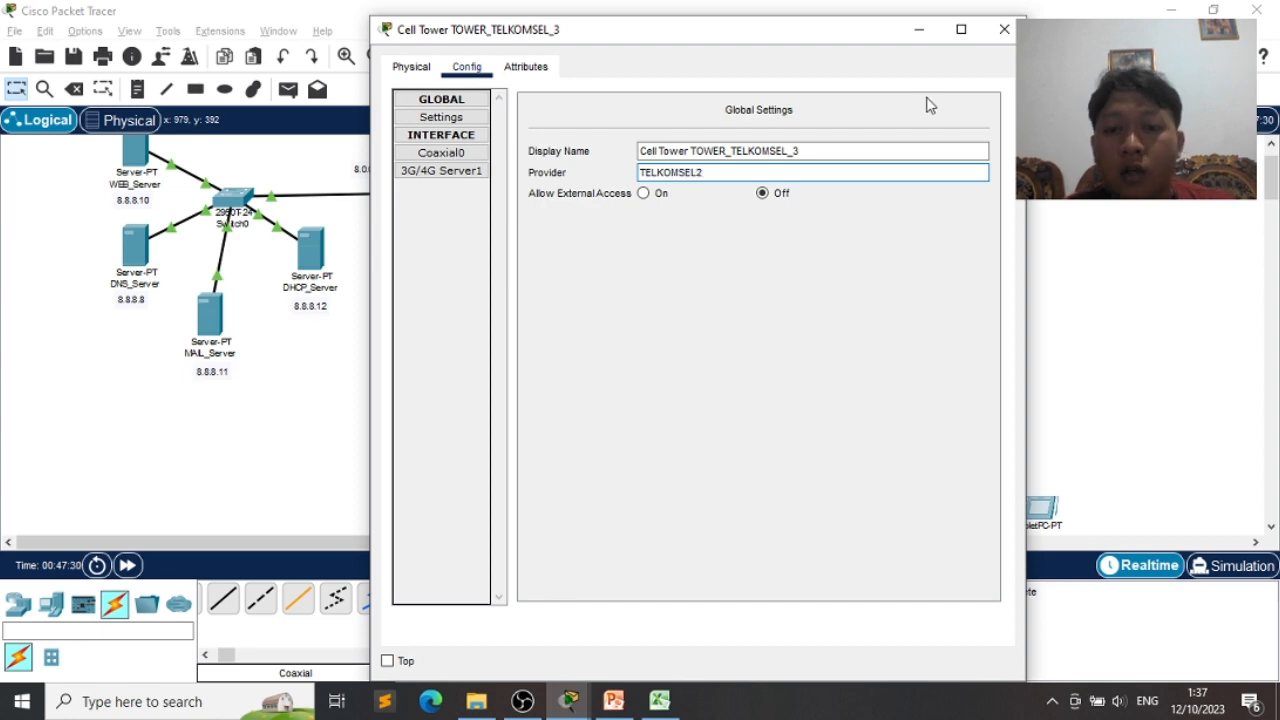
pyautogui.click(1004, 29)
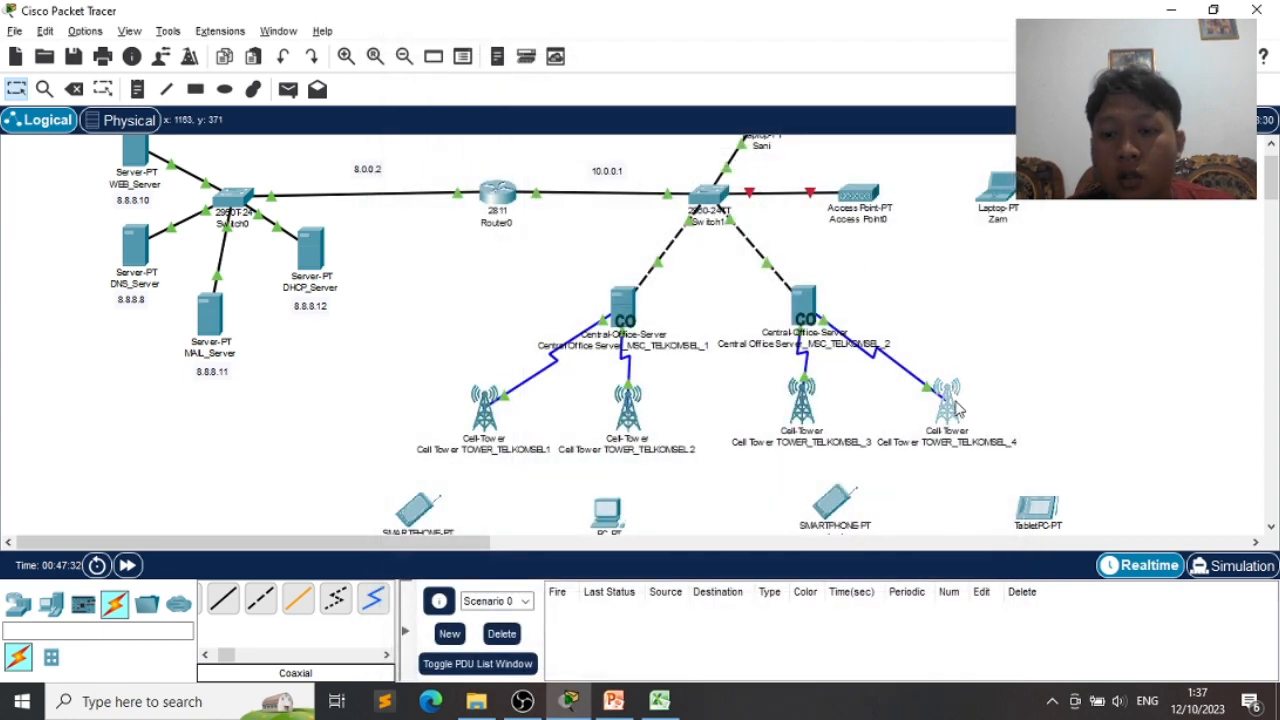
# - Give TOWER_TELKOMSEL_4 provider TELKOMSEL2 in place of ptcellular and close its window
pyautogui.click(958, 408)
pyautogui.doubleClick(690, 172)
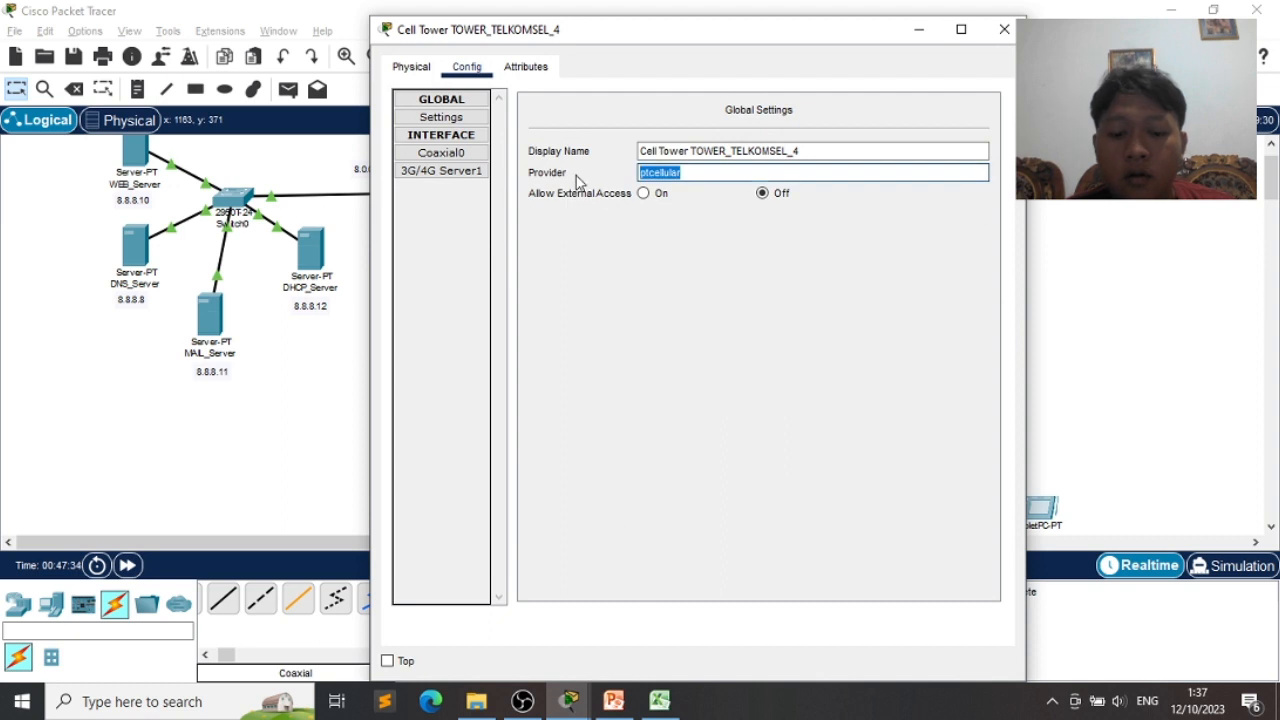
pyautogui.write('TELKOMSE')
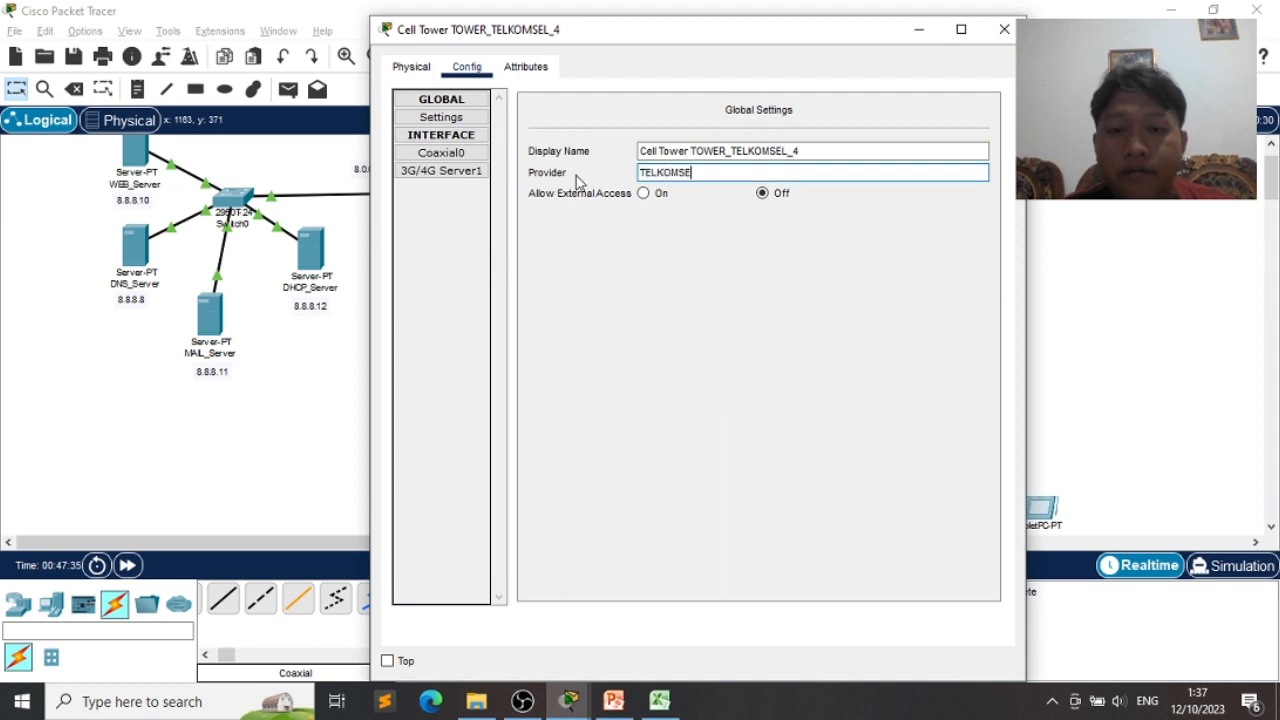
pyautogui.write('L2')
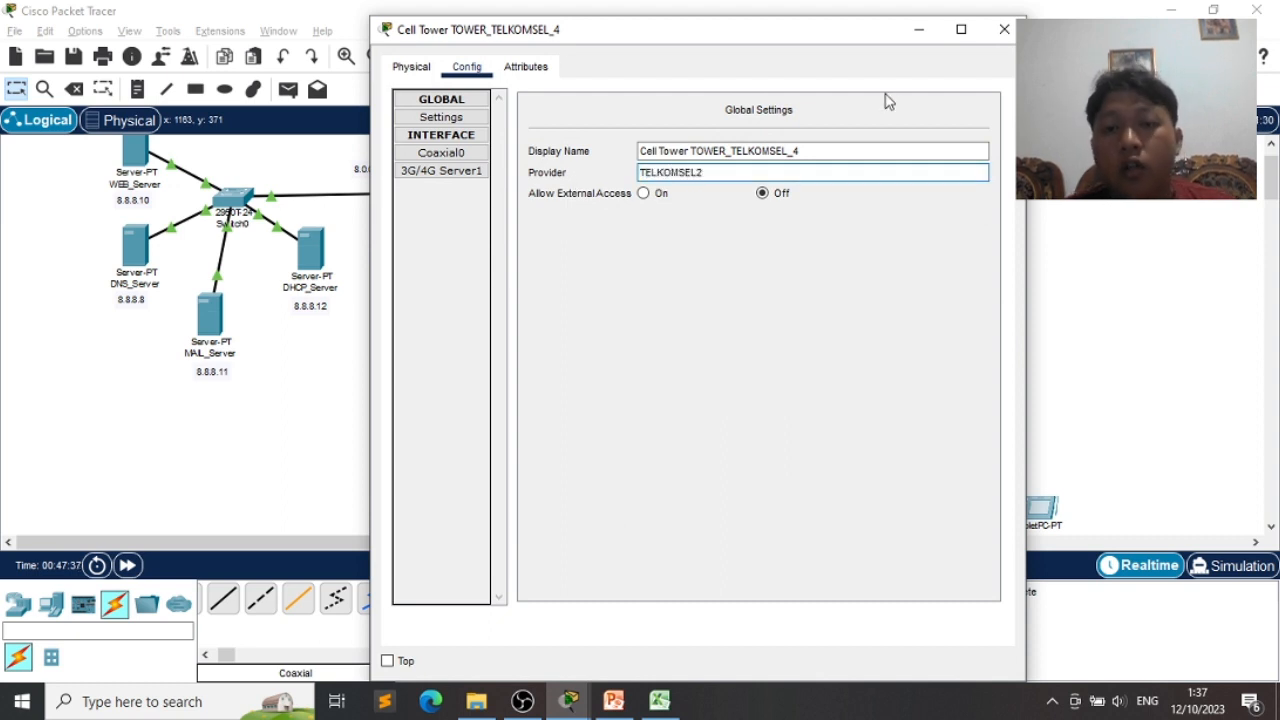
pyautogui.click(1001, 40)
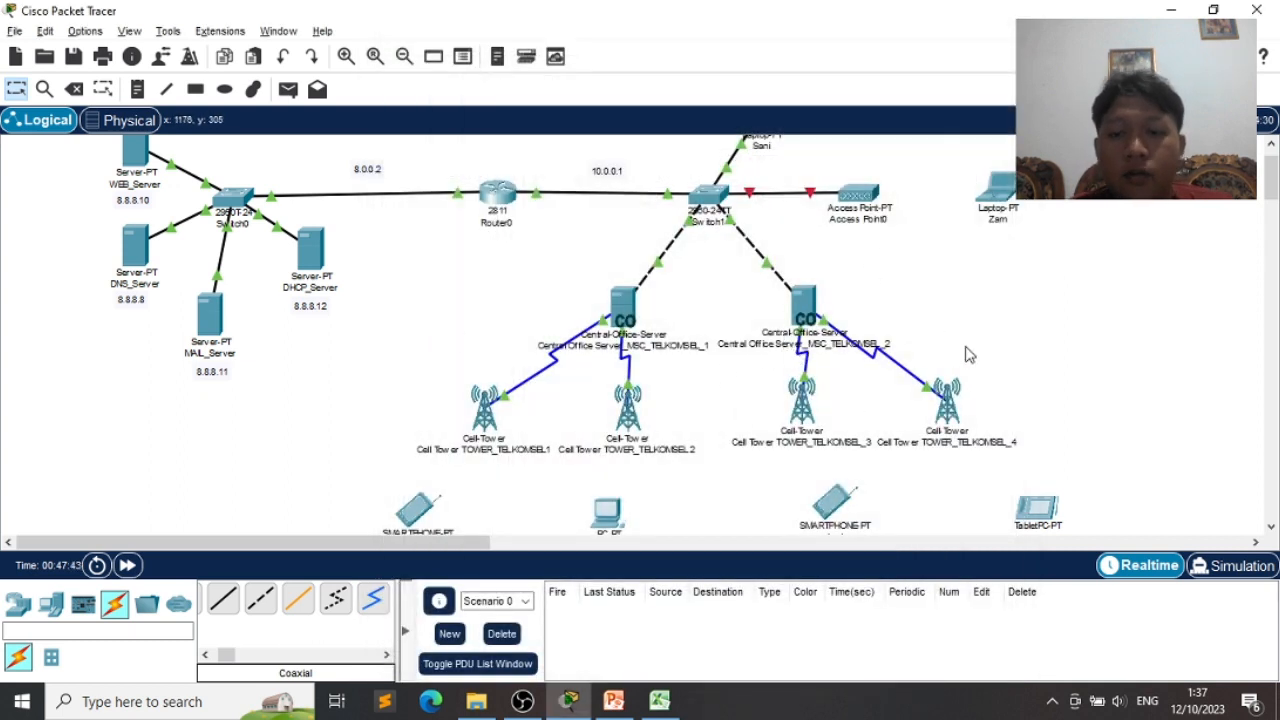
# - Locate Access Point0 in the topology and briefly open and close its settings
pyautogui.scroll(1, 945, 322)
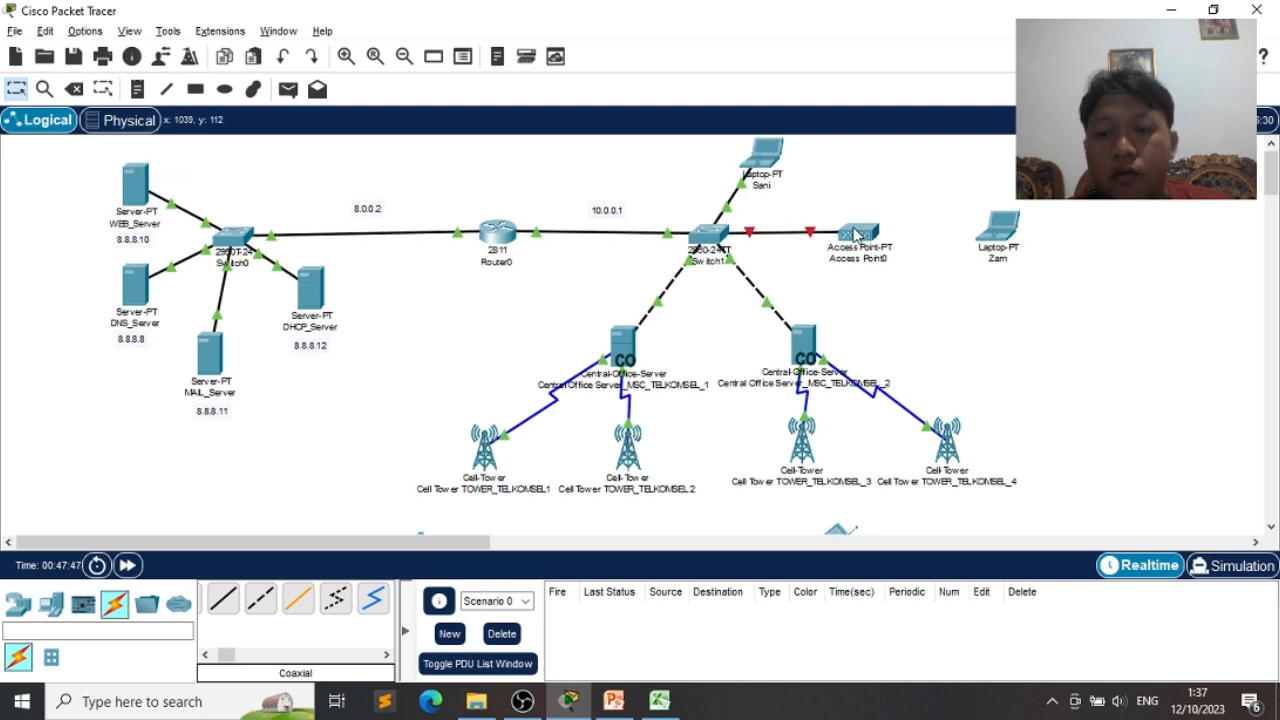
pyautogui.scroll(-5, 985, 308)
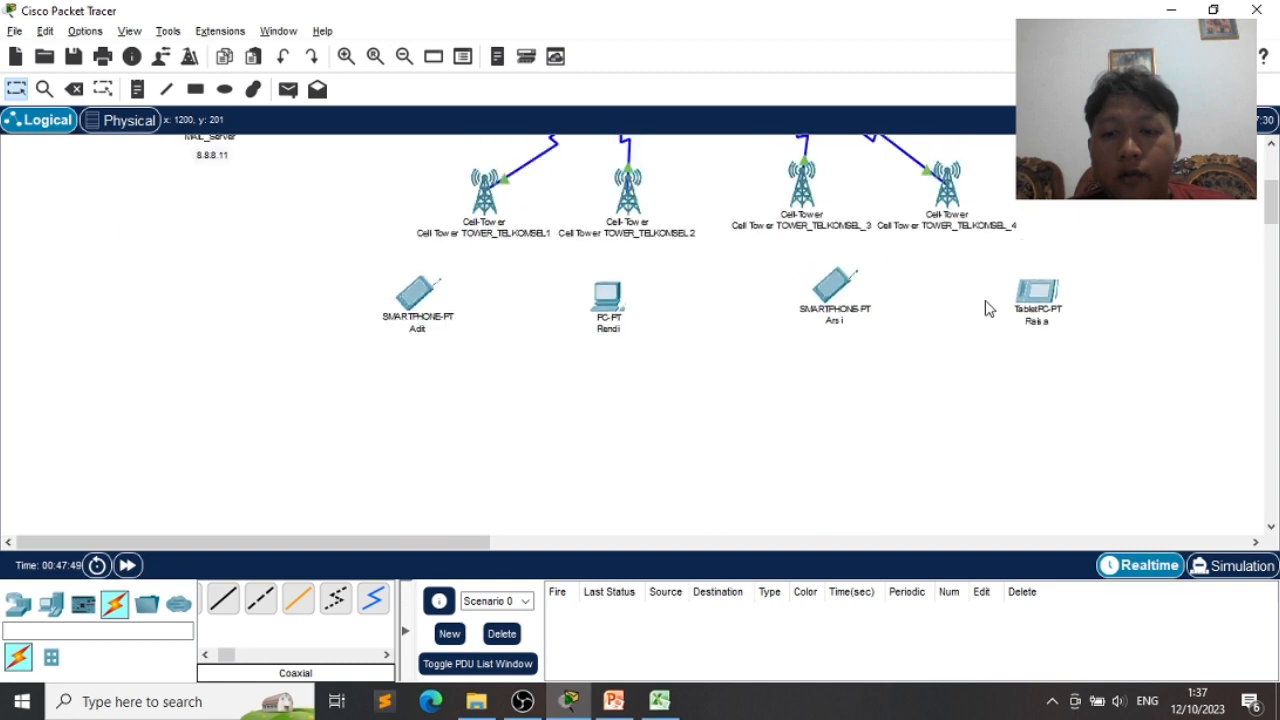
pyautogui.scroll(5, 985, 308)
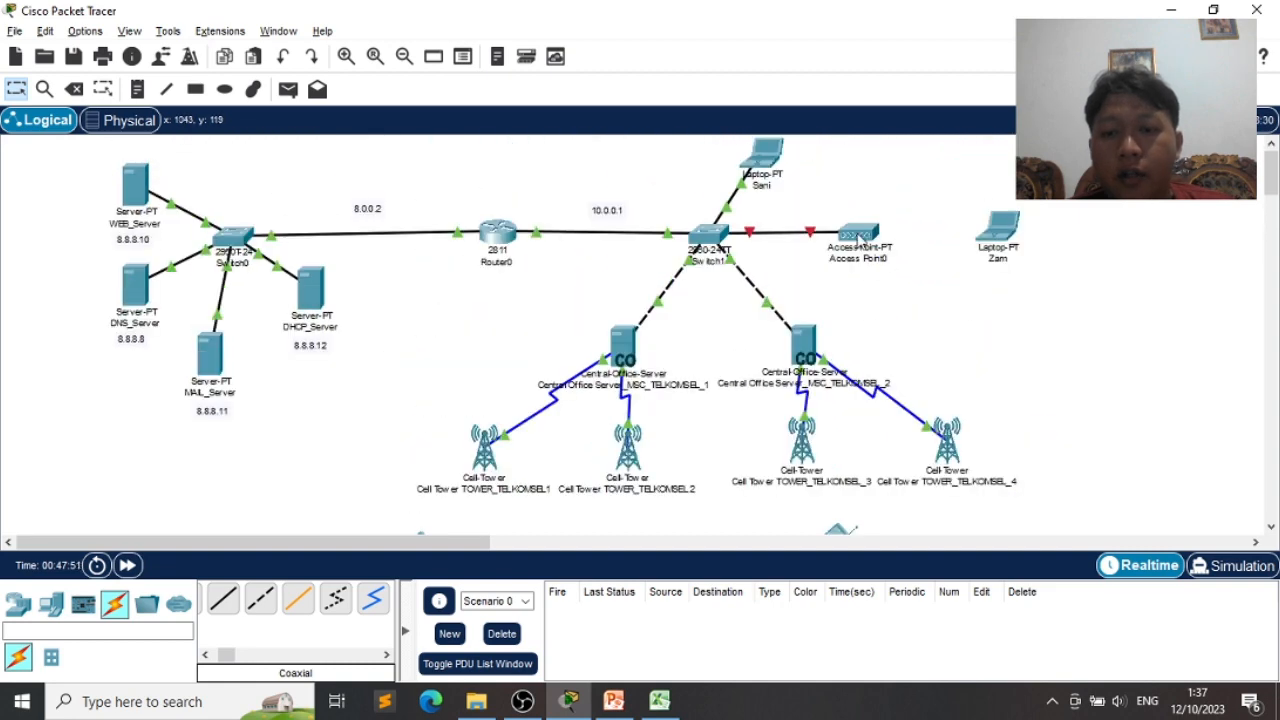
pyautogui.click(858, 240)
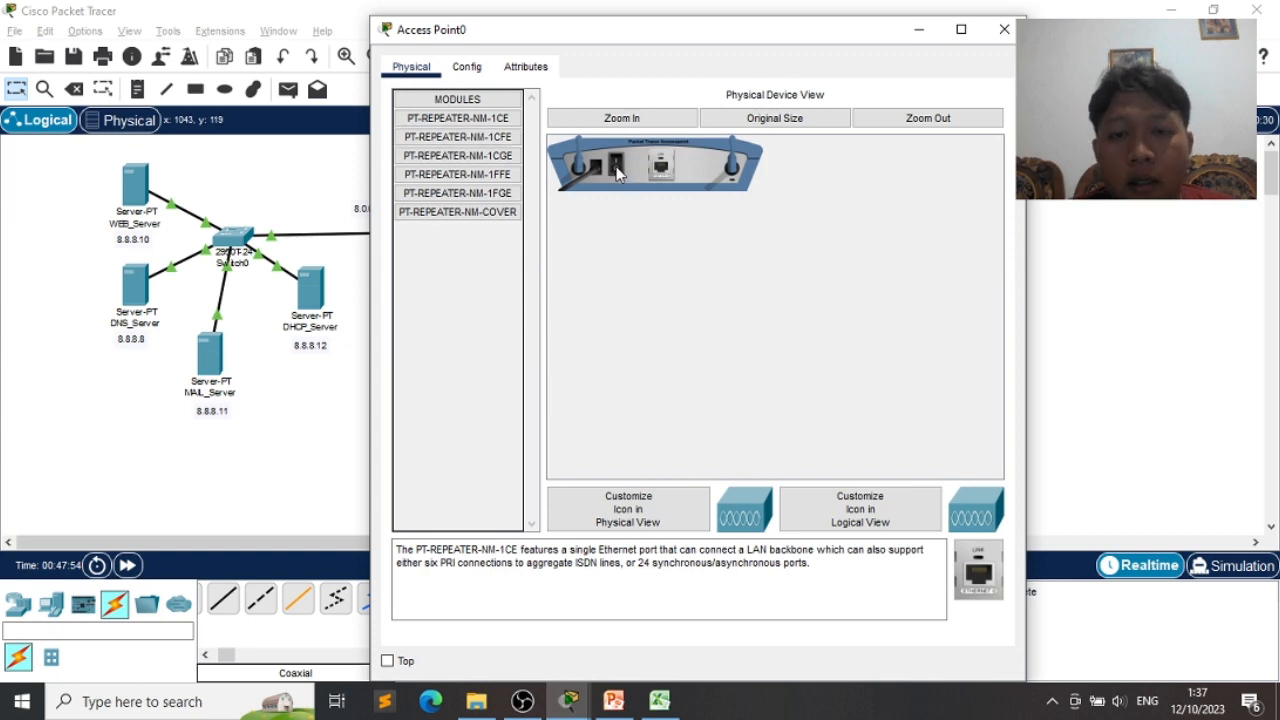
pyautogui.click(1004, 29)
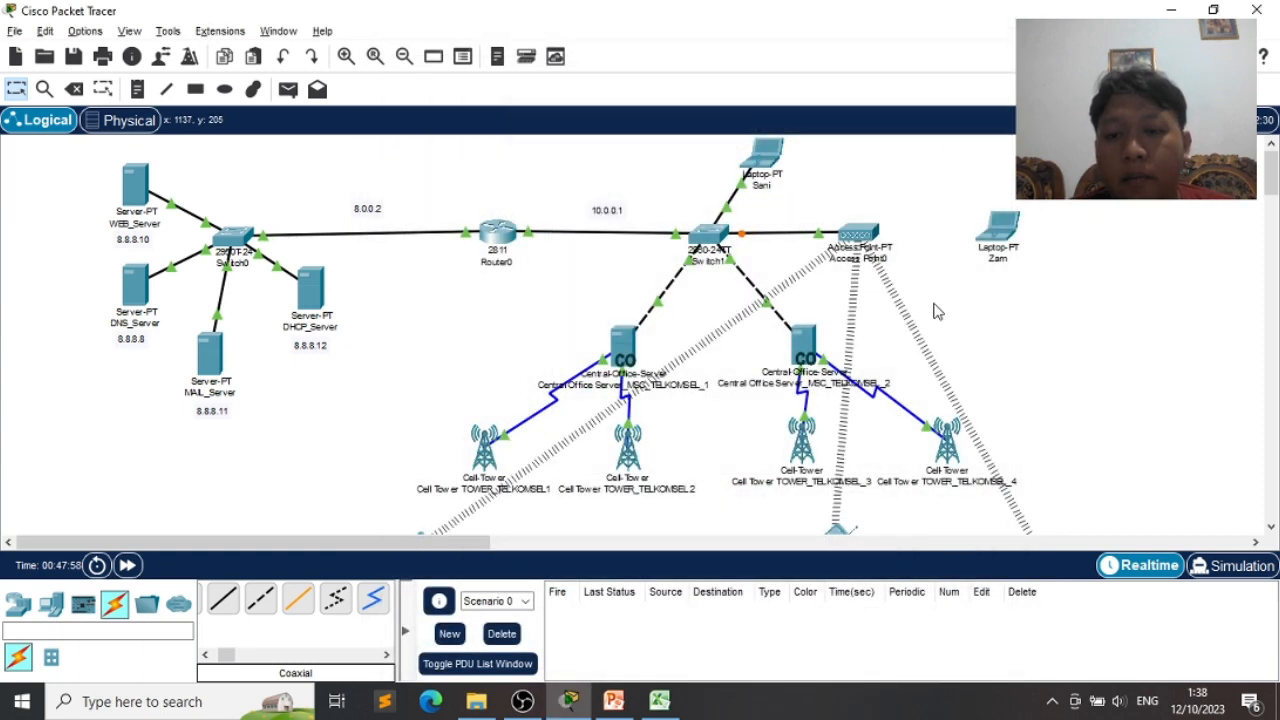
pyautogui.scroll(-4, 948, 248)
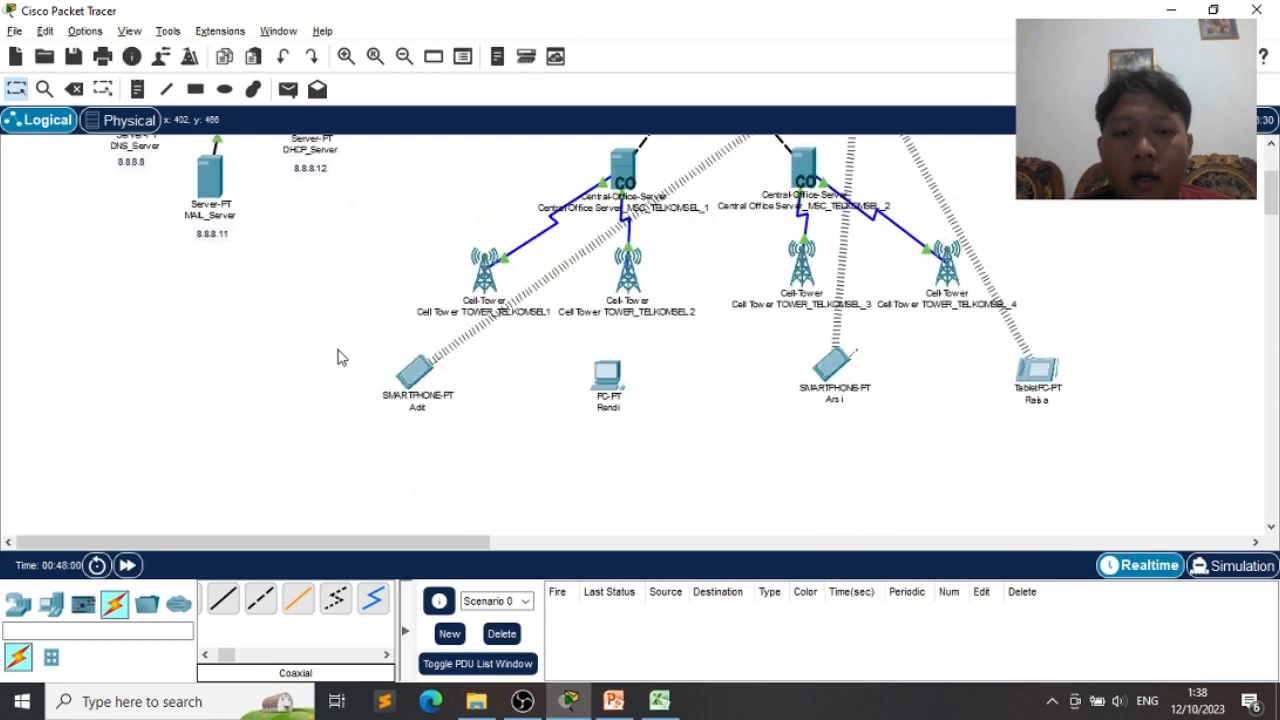
pyautogui.scroll(1, 897, 399)
pyautogui.scroll(2, 897, 399)
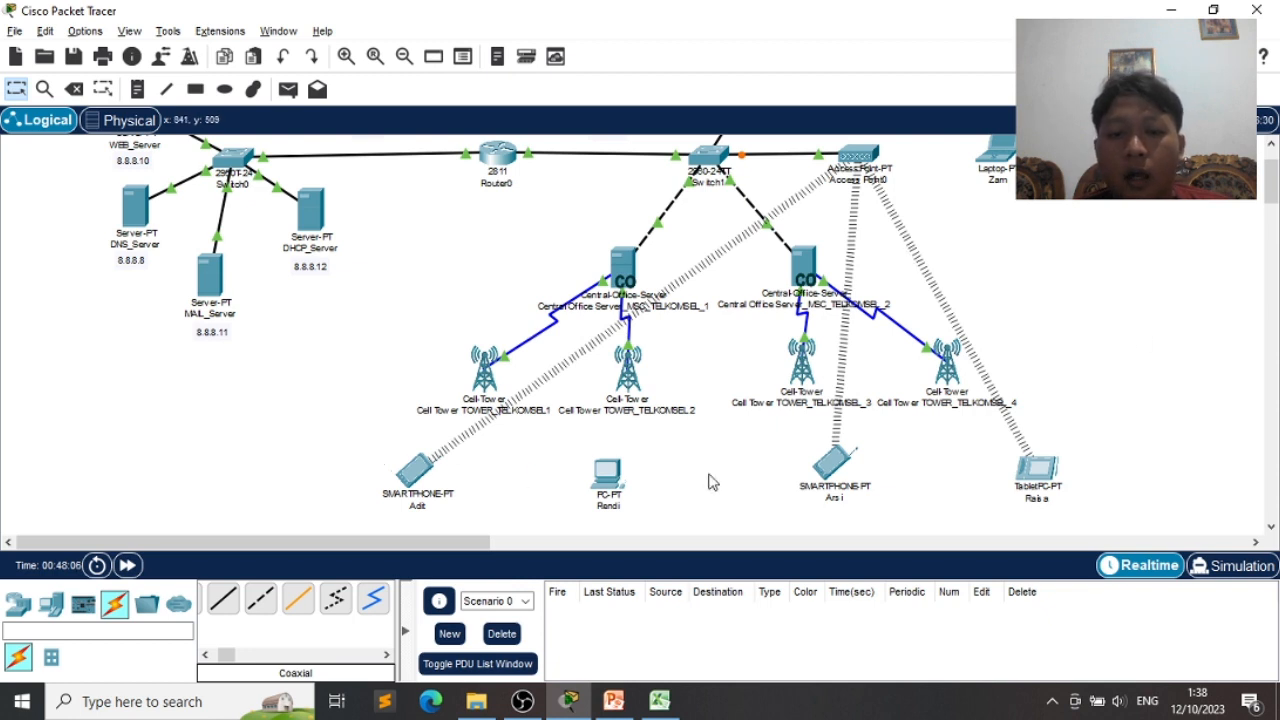
pyautogui.scroll(3, 1093, 347)
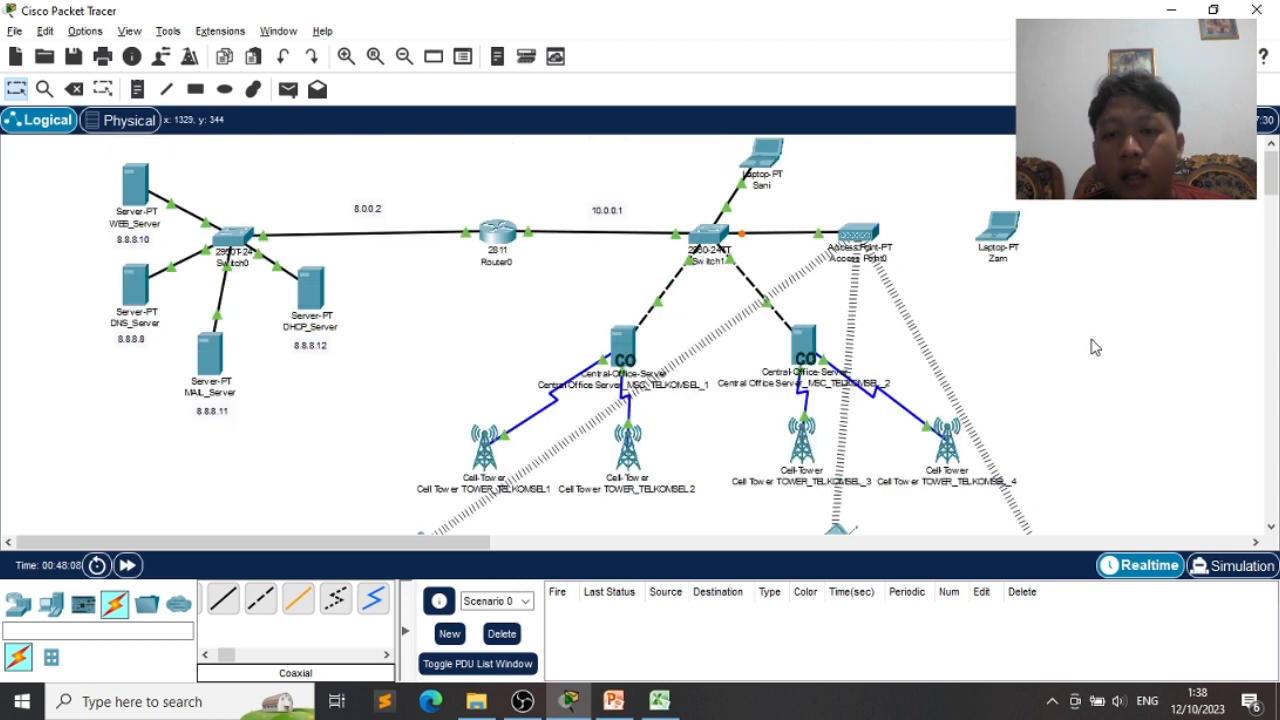
# - Reopen Access Point0 and bring up its Port 1 wireless settings
pyautogui.click(862, 238)
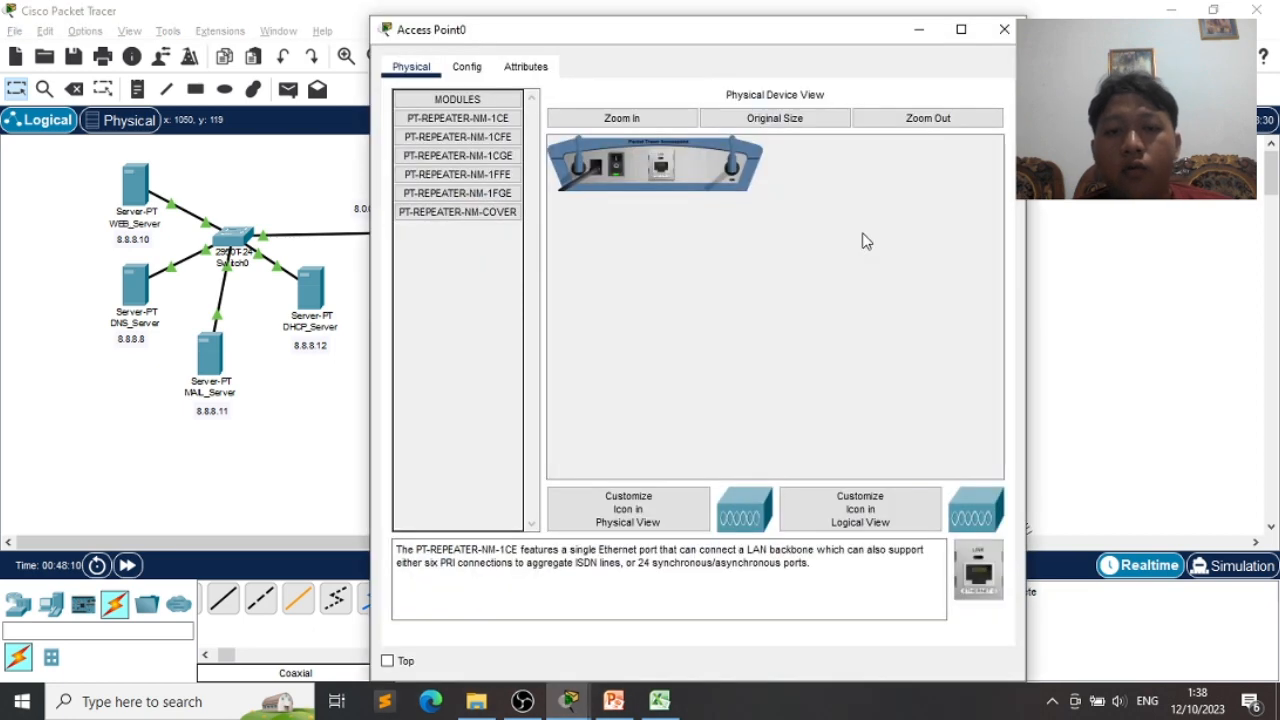
pyautogui.click(458, 66)
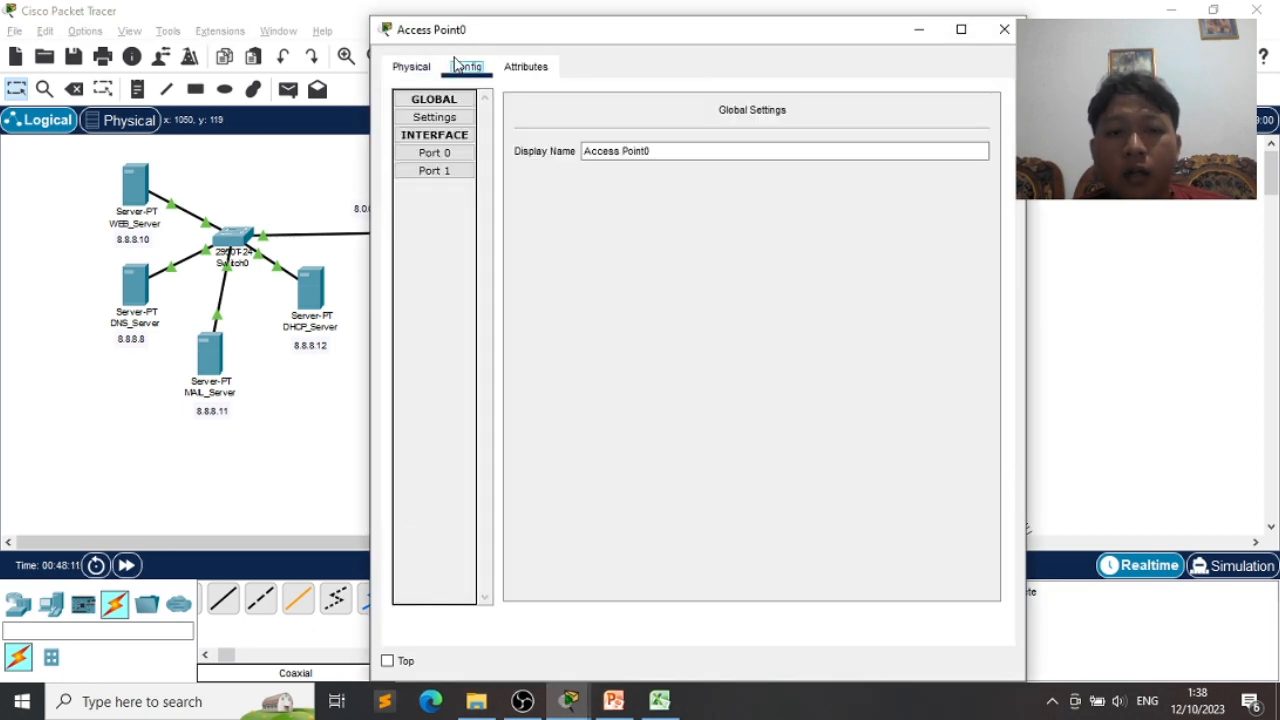
pyautogui.click(528, 68)
pyautogui.click(470, 68)
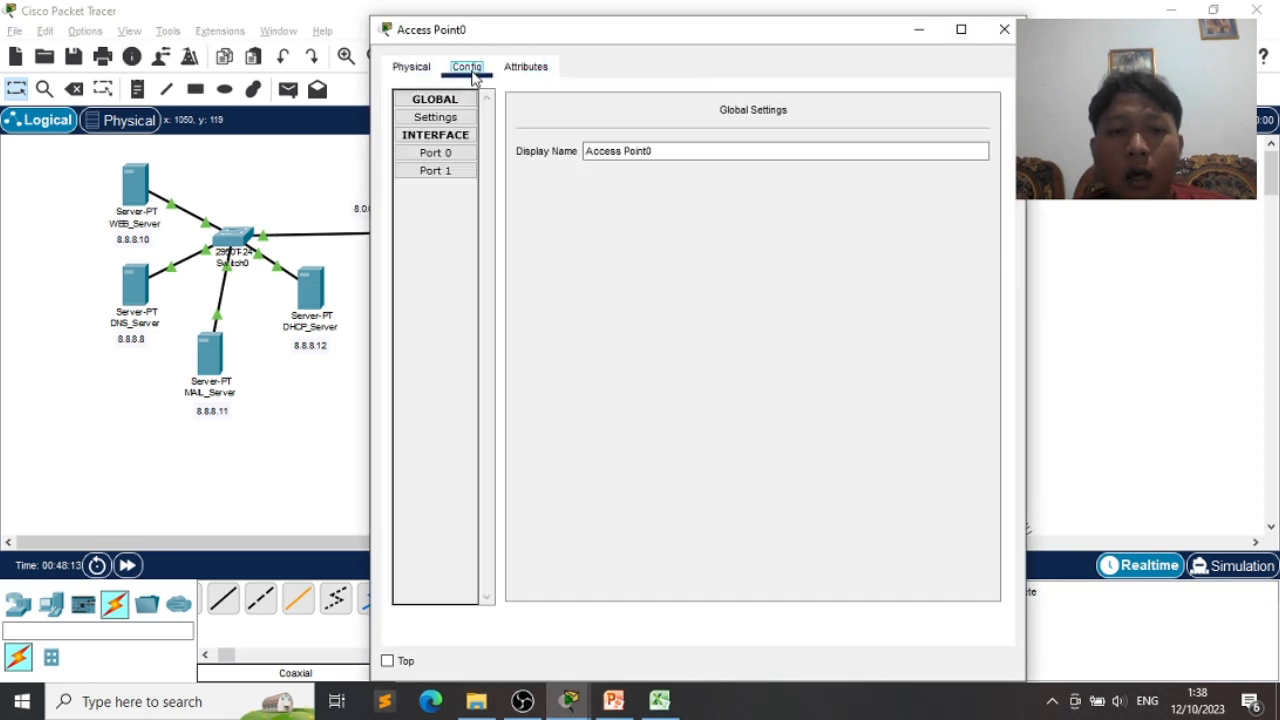
pyautogui.click(446, 120)
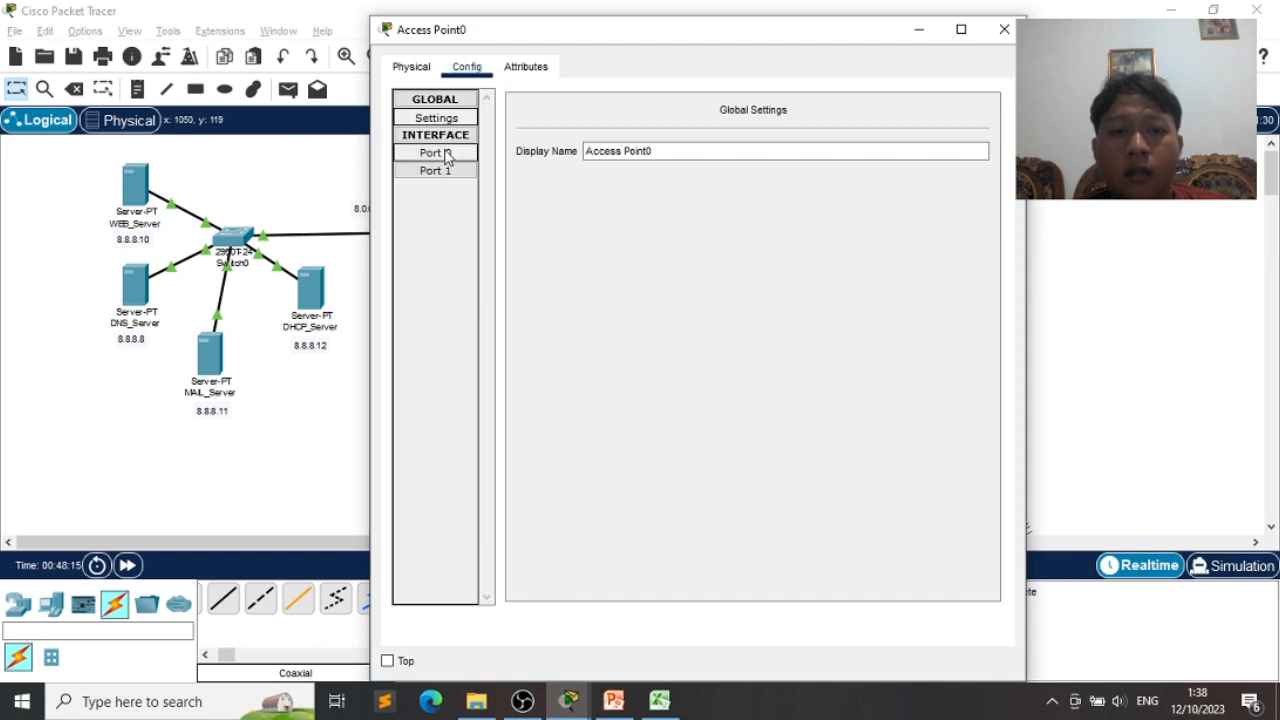
pyautogui.click(443, 155)
pyautogui.click(446, 176)
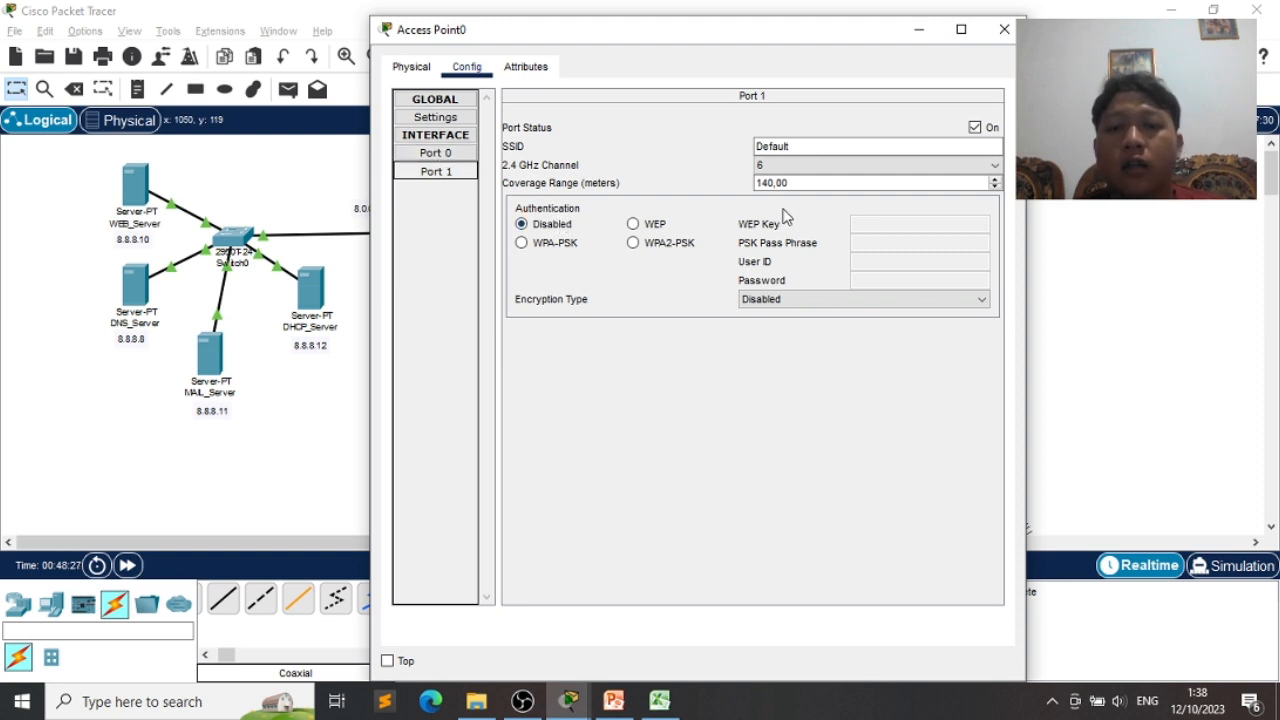
# - Set Port 1 SSID to areacoveratas with WPA2-PSK and a pass phrase, then close the window
pyautogui.click(803, 152)
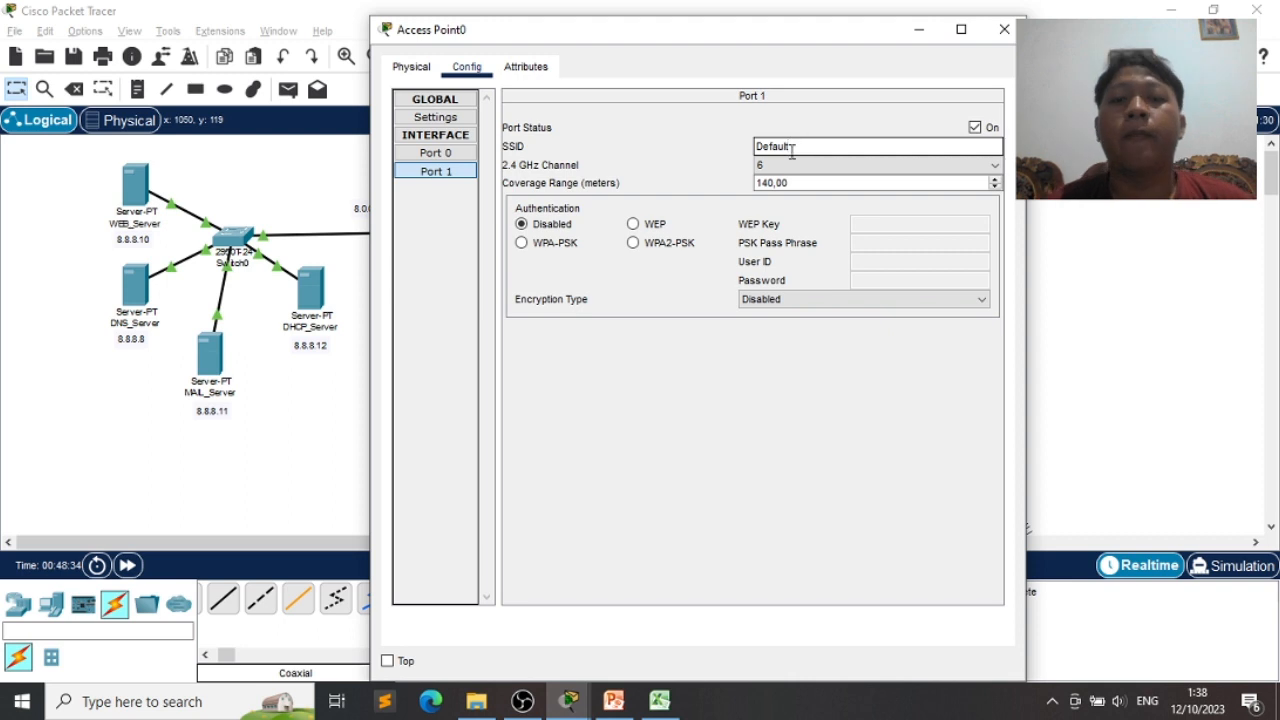
pyautogui.click(665, 248)
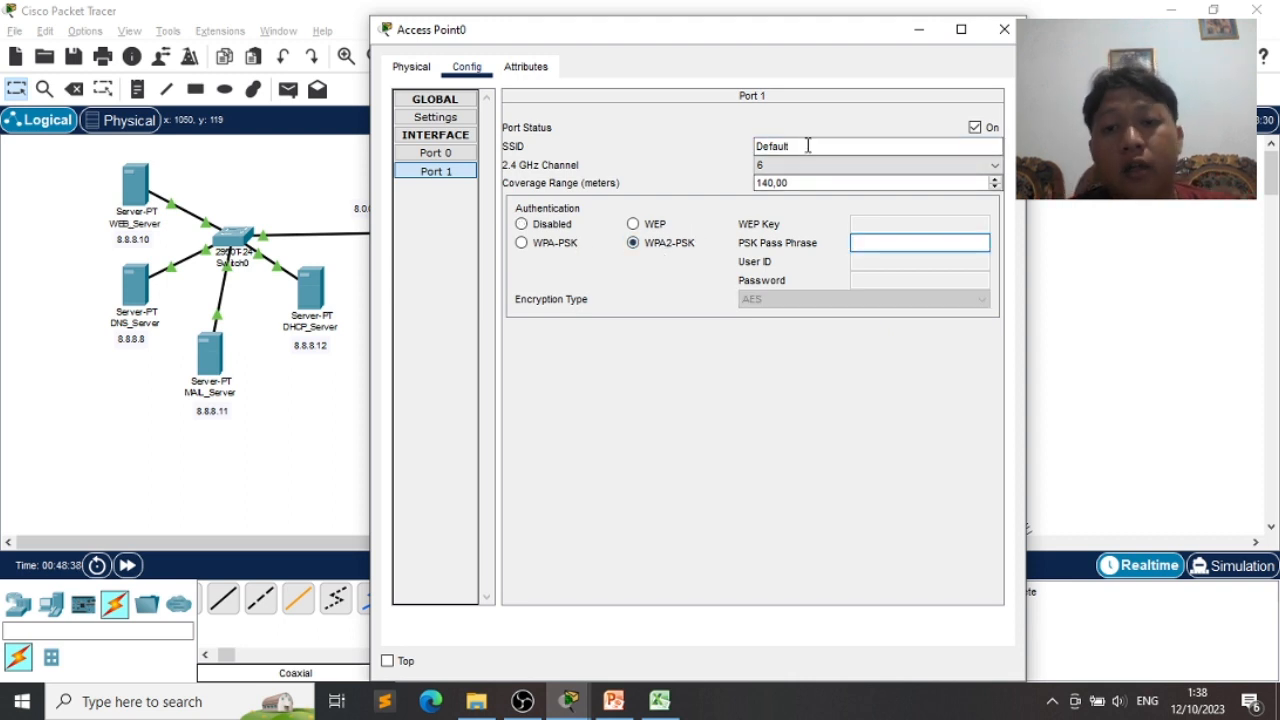
pyautogui.moveTo(808, 145); pyautogui.dragTo(706, 145)
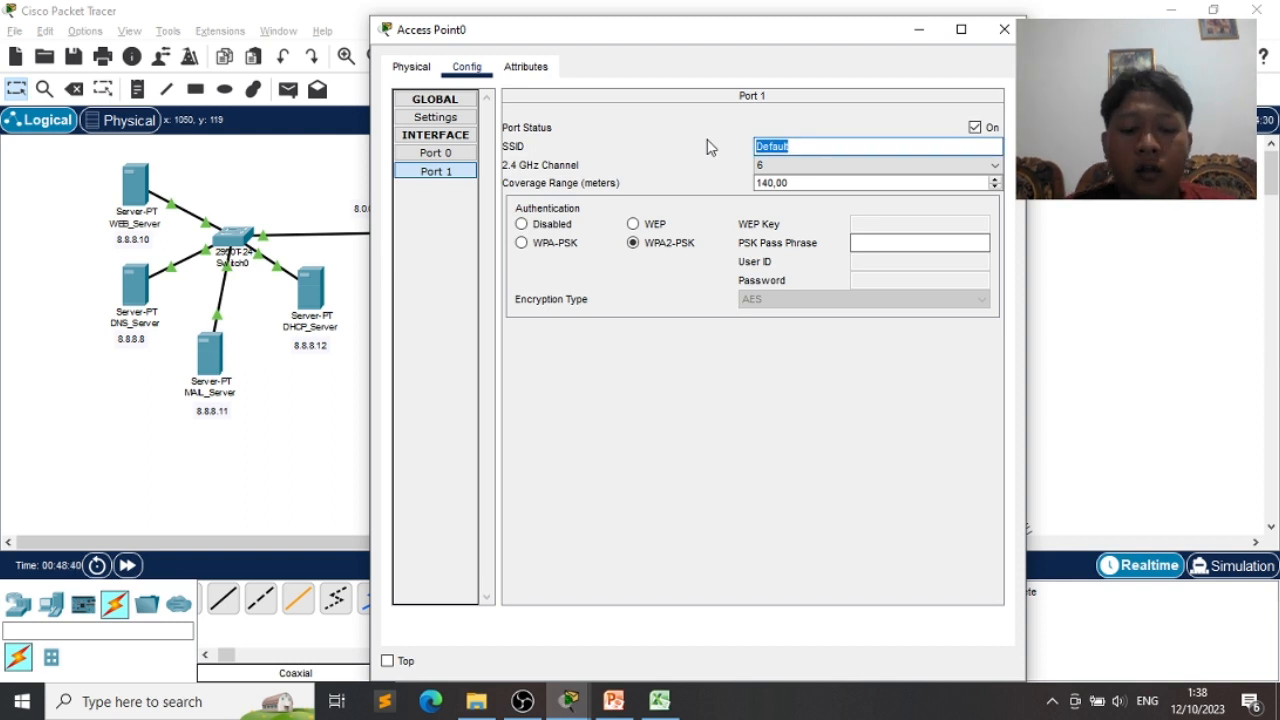
pyautogui.write('A')
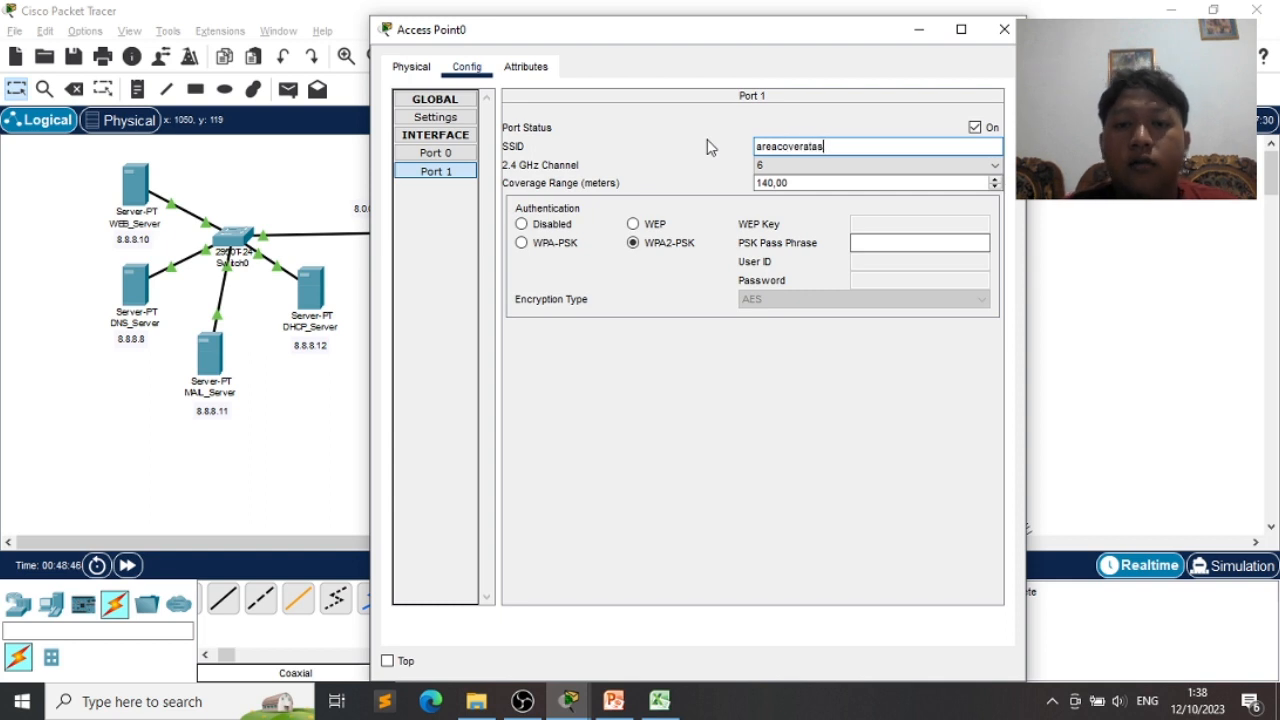
pyautogui.click(855, 243)
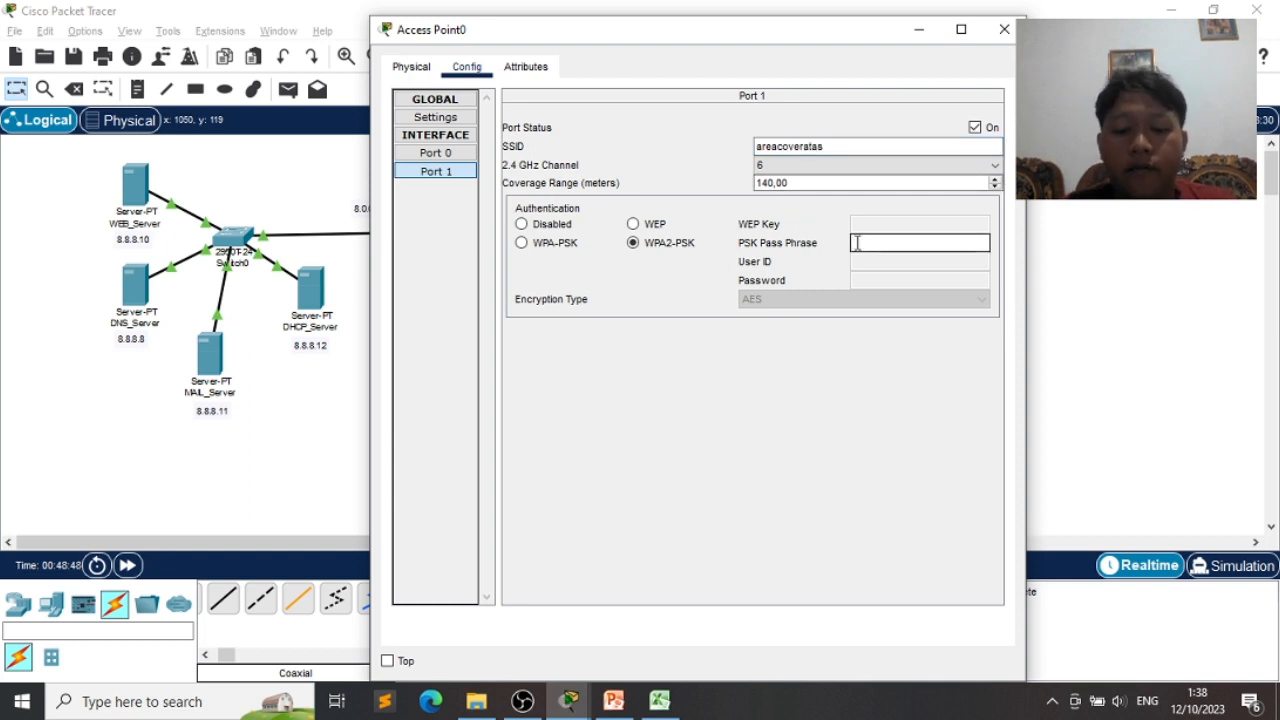
pyautogui.write('percobaancover1')
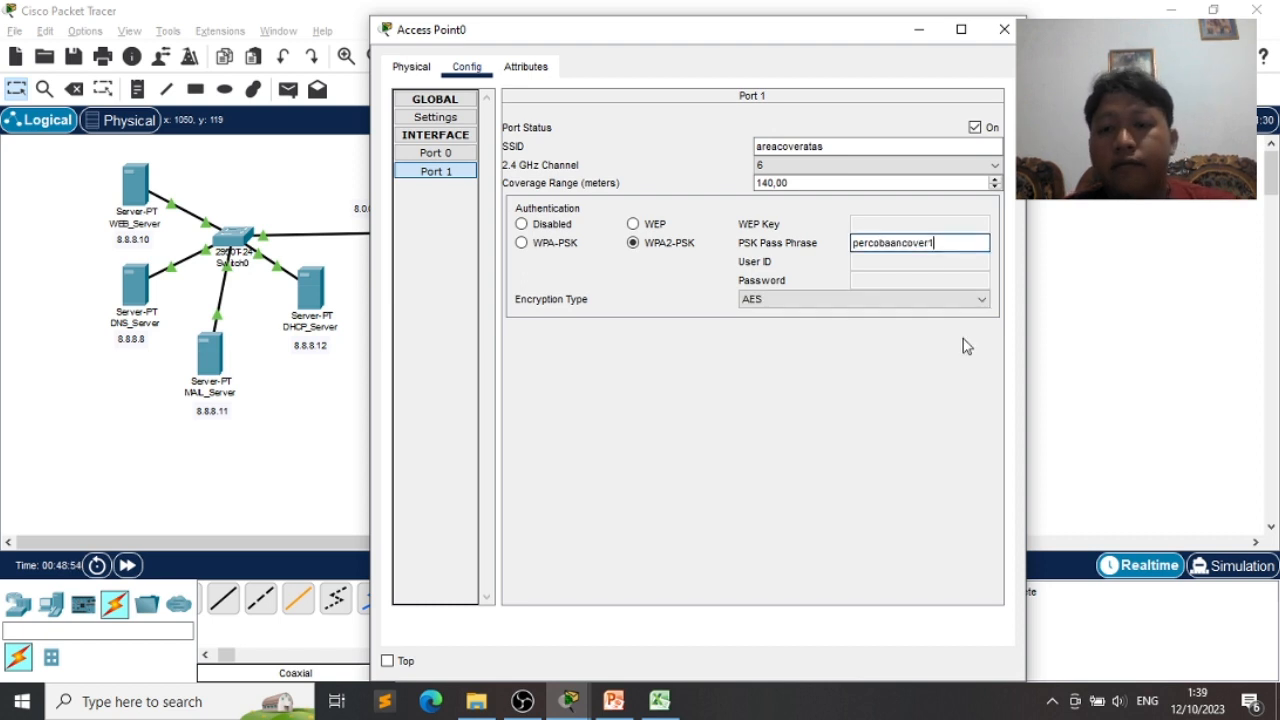
pyautogui.press('Return')
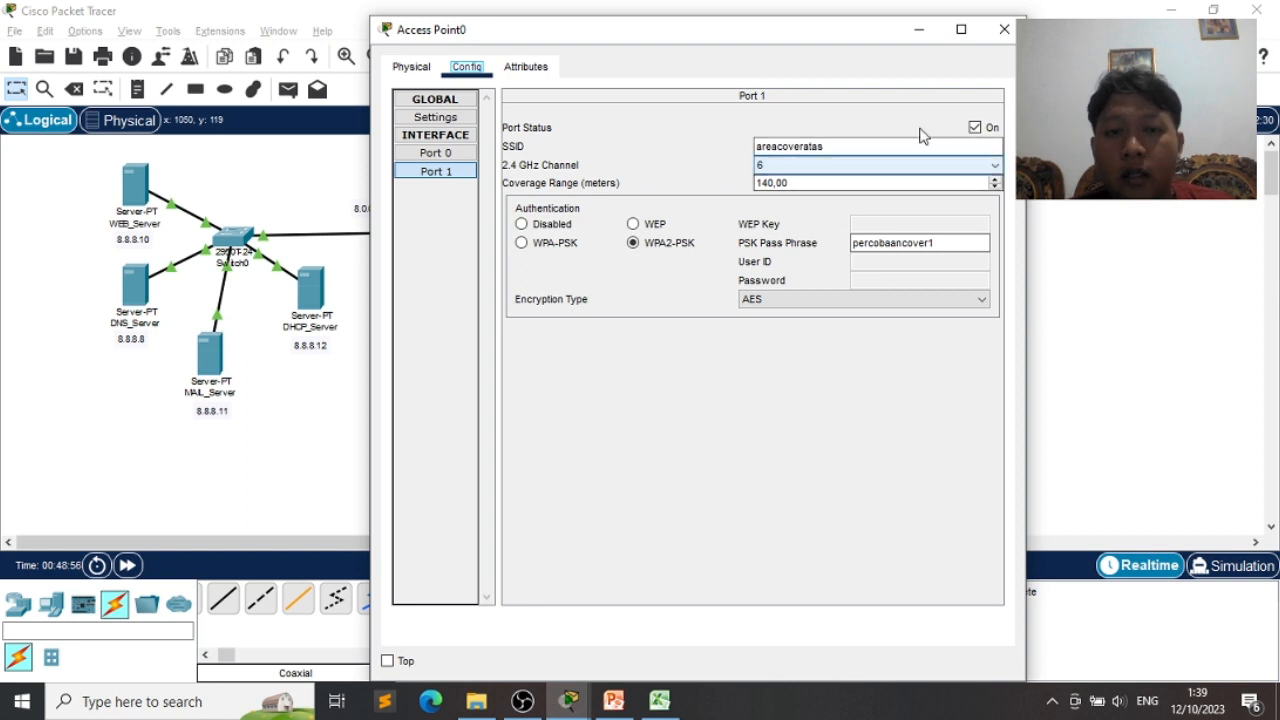
pyautogui.click(1003, 30)
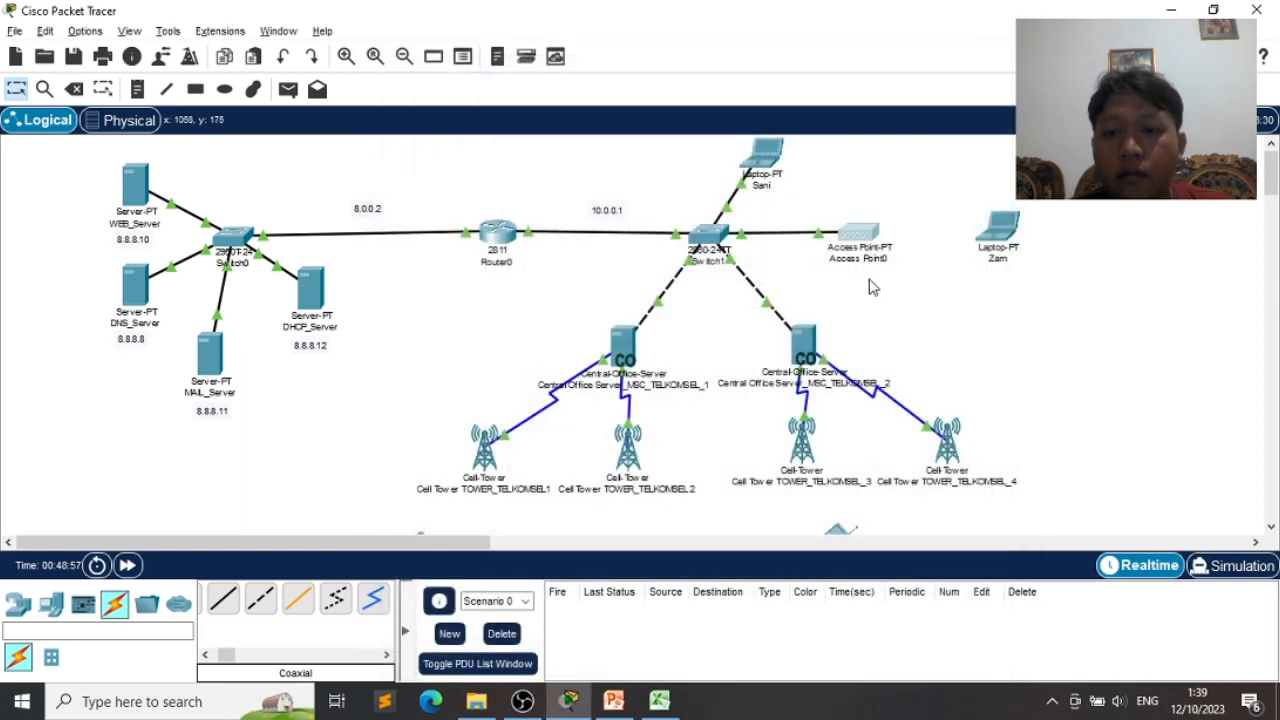
pyautogui.scroll(-1, 869, 285)
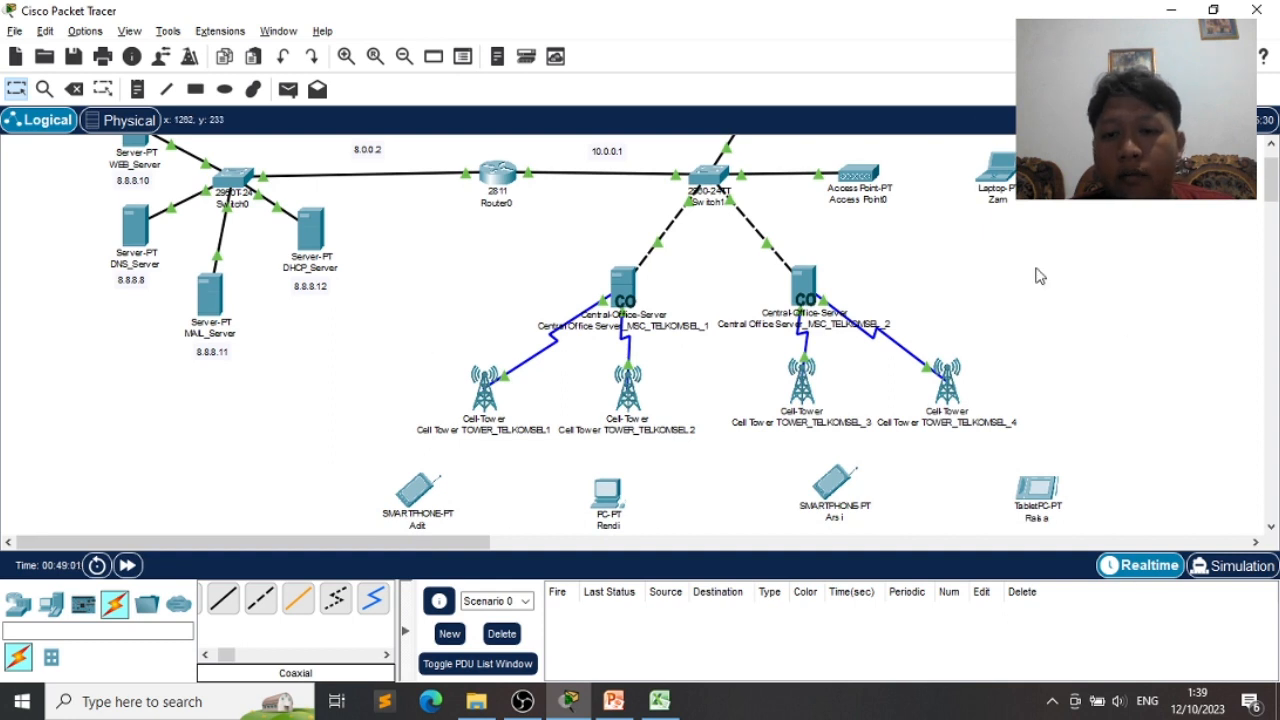
pyautogui.scroll(1, 1037, 275)
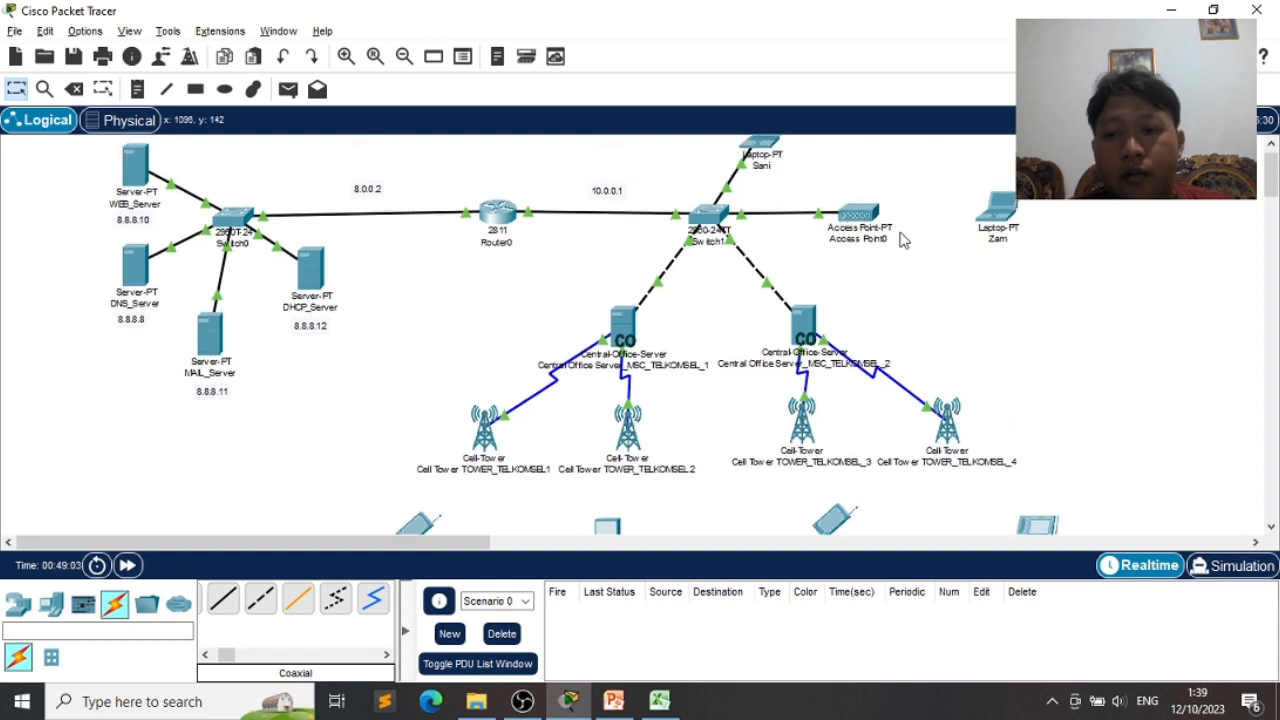
pyautogui.scroll(1, 900, 240)
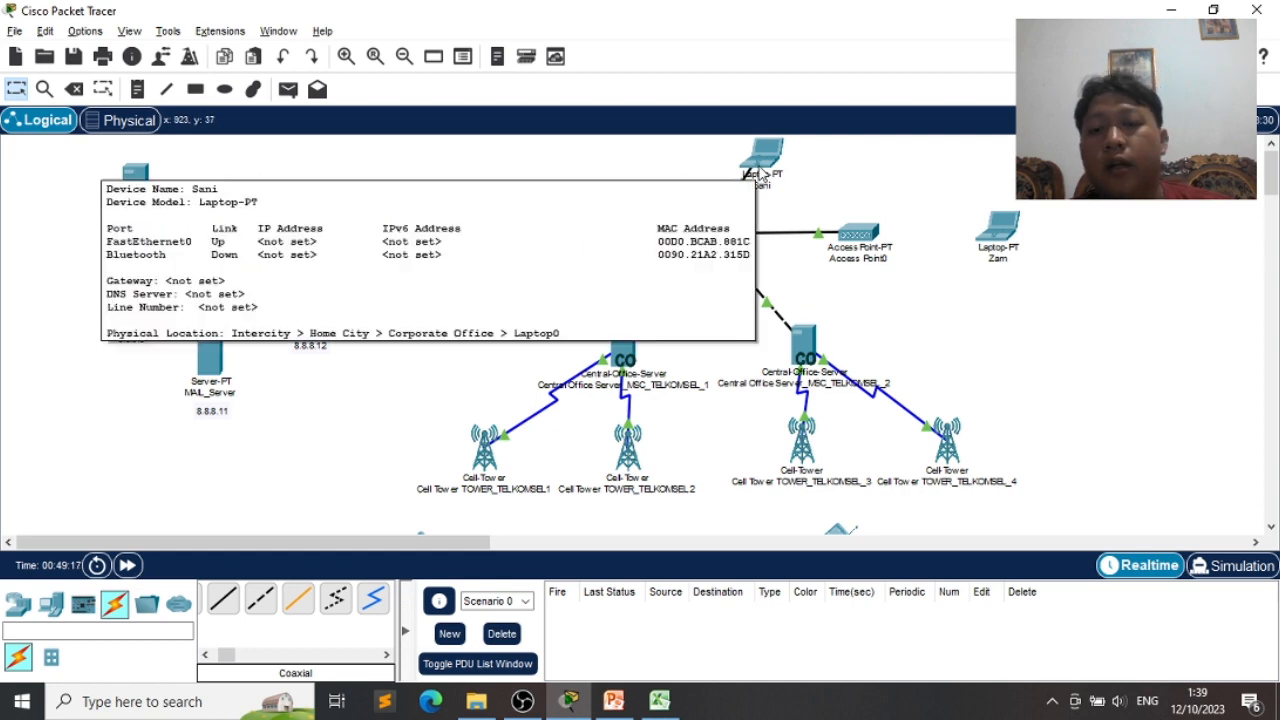
# - Switch laptop Sani to DHCP, confirming FastEthernet0 gets 10.0.0.23 / 255.0.0.0, then close it
pyautogui.click(761, 163)
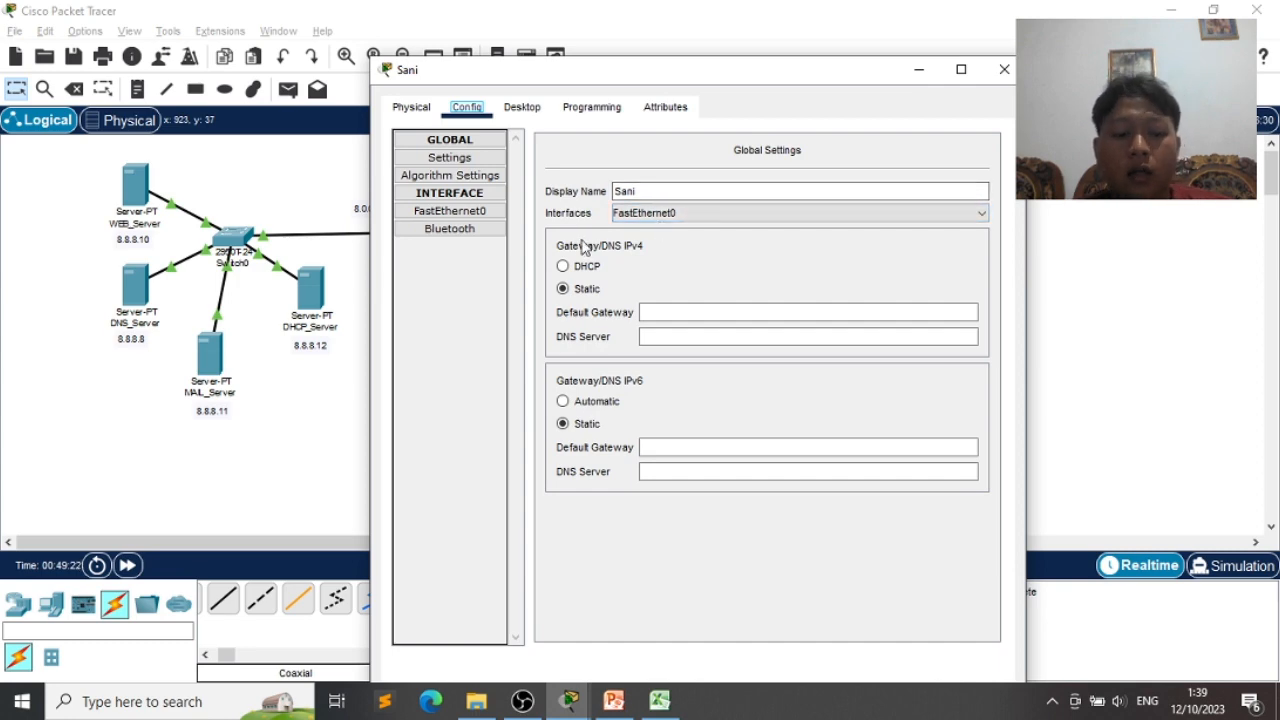
pyautogui.hotkey('alt', 'Tab')
pyautogui.hotkey('alt', 'Tab')
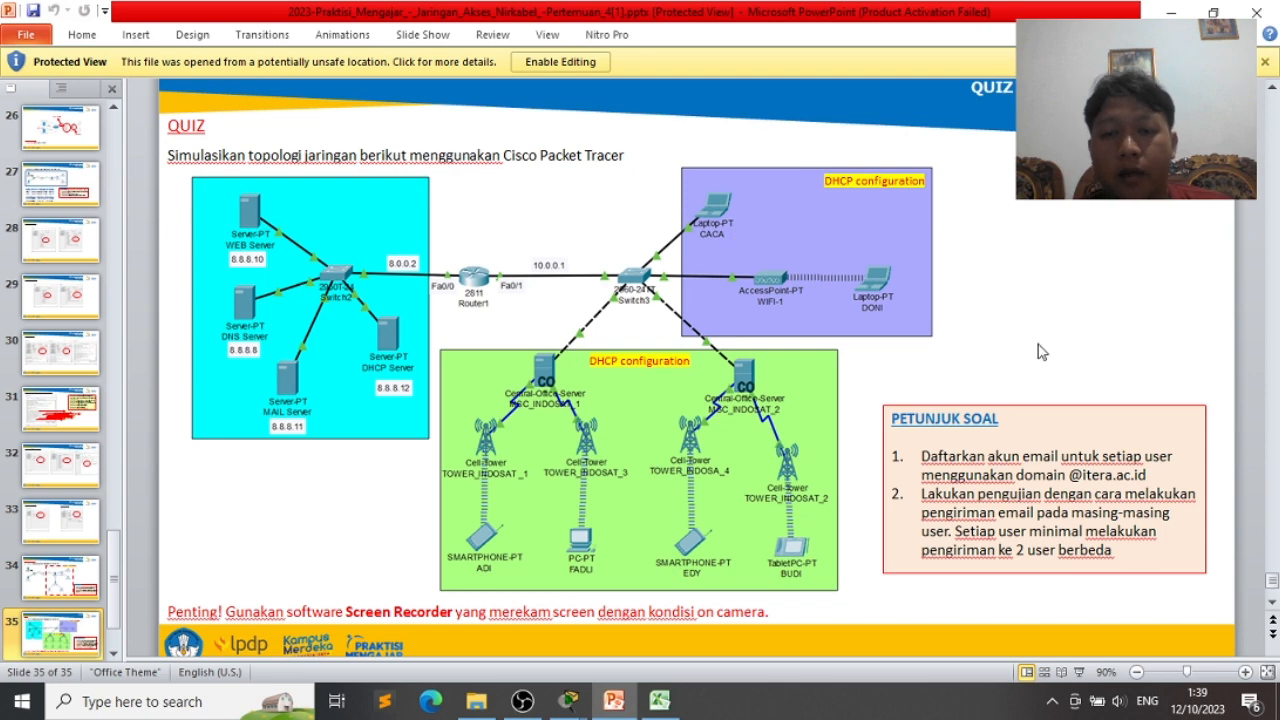
pyautogui.hotkey('alt', 'Tab')
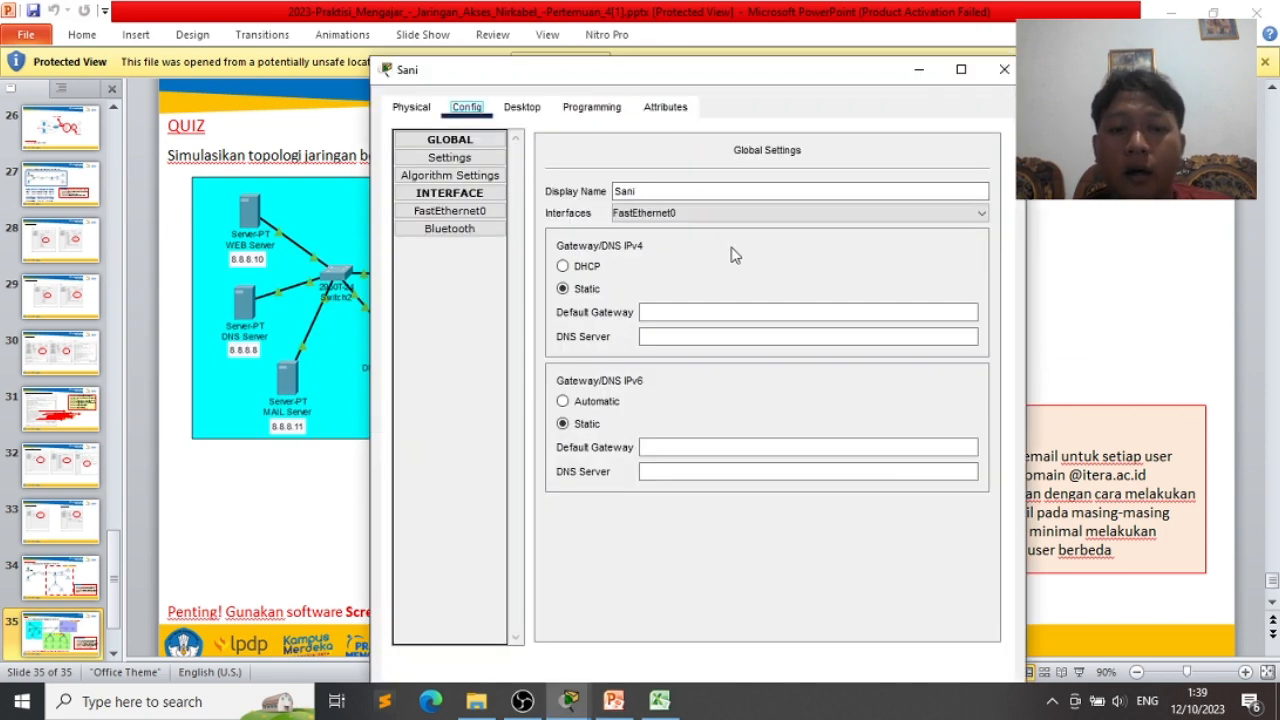
pyautogui.click(588, 266)
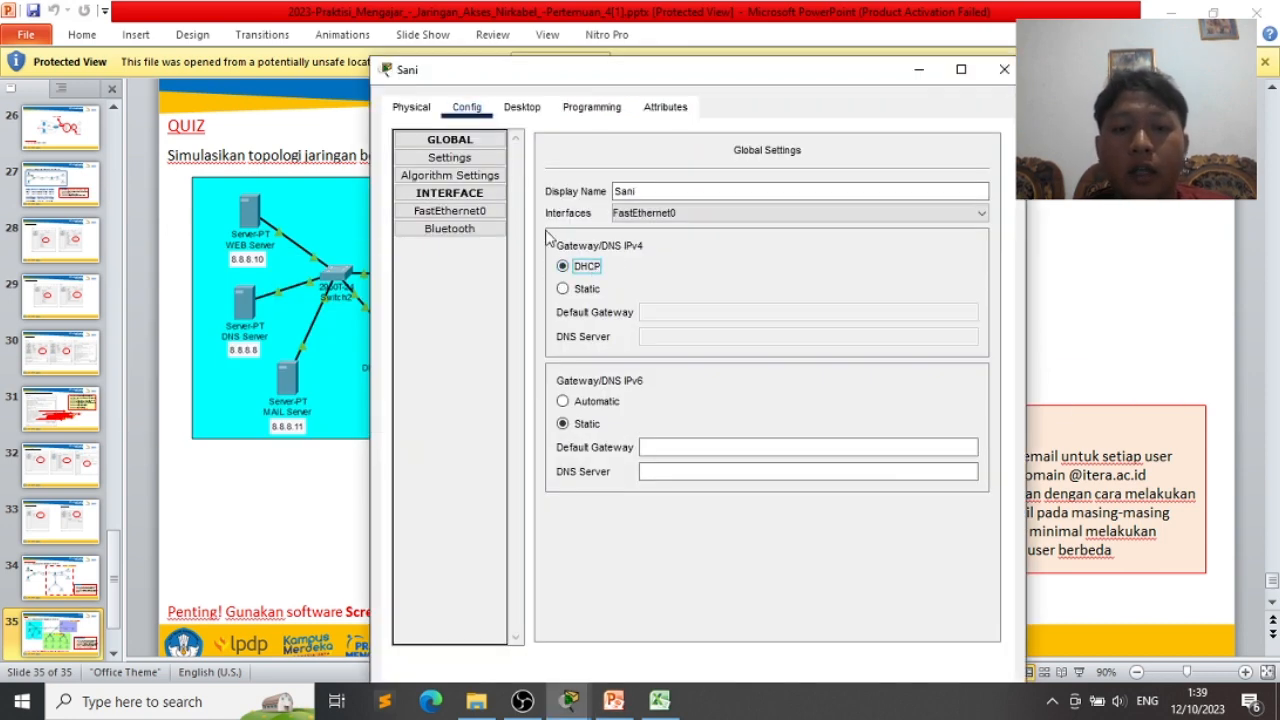
pyautogui.click(478, 212)
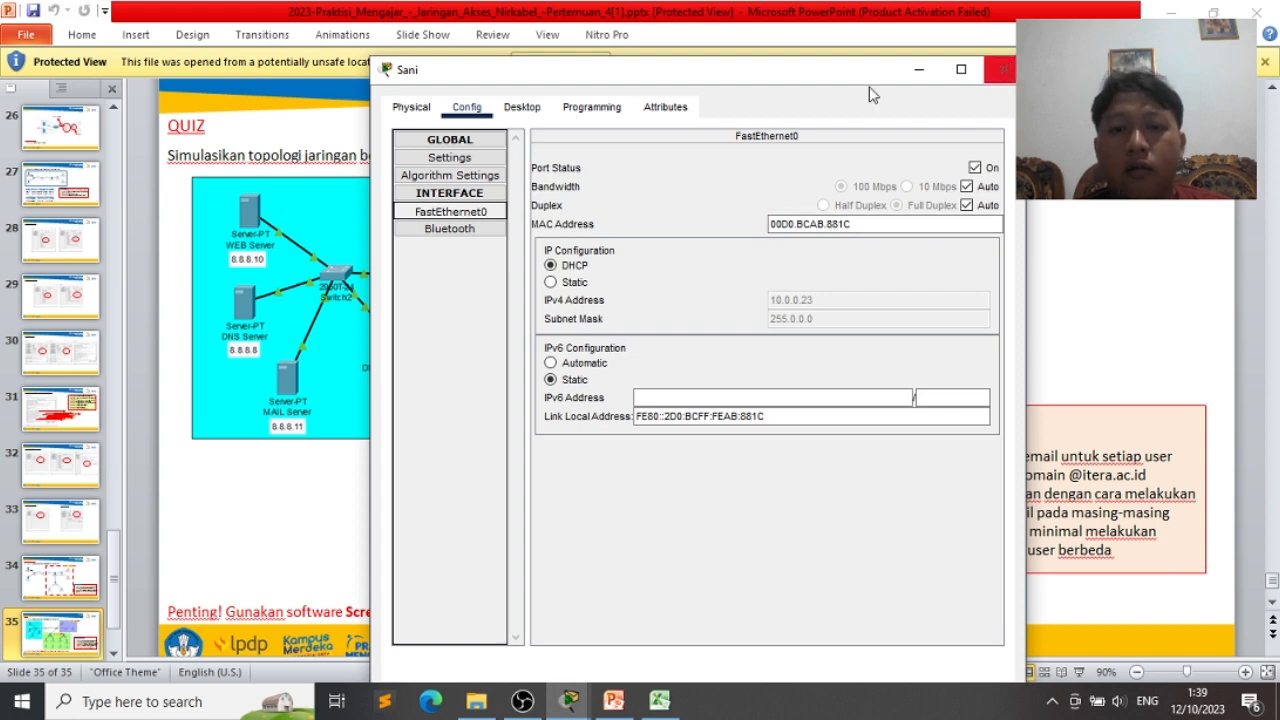
pyautogui.click(530, 107)
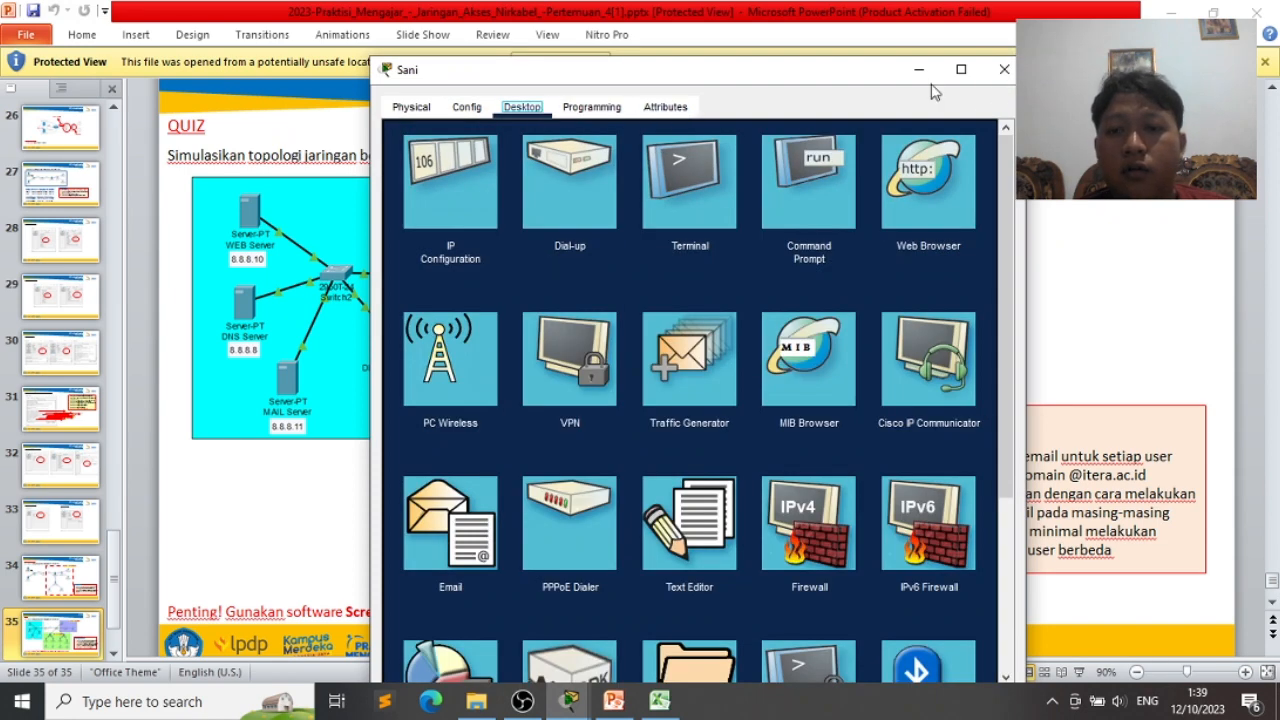
pyautogui.click(1003, 69)
pyautogui.hotkey('alt', 'Tab')
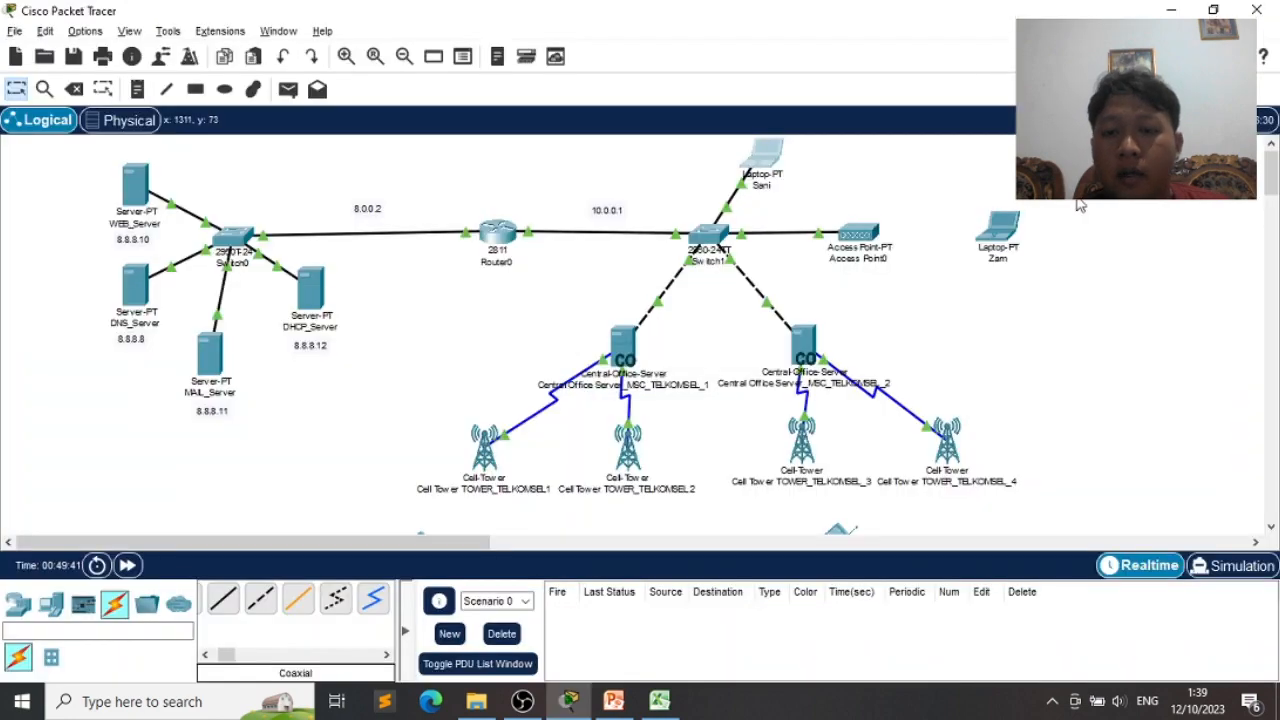
# - Open laptop Zam's wireless app and dismiss the missing wireless interface error
pyautogui.click(1000, 238)
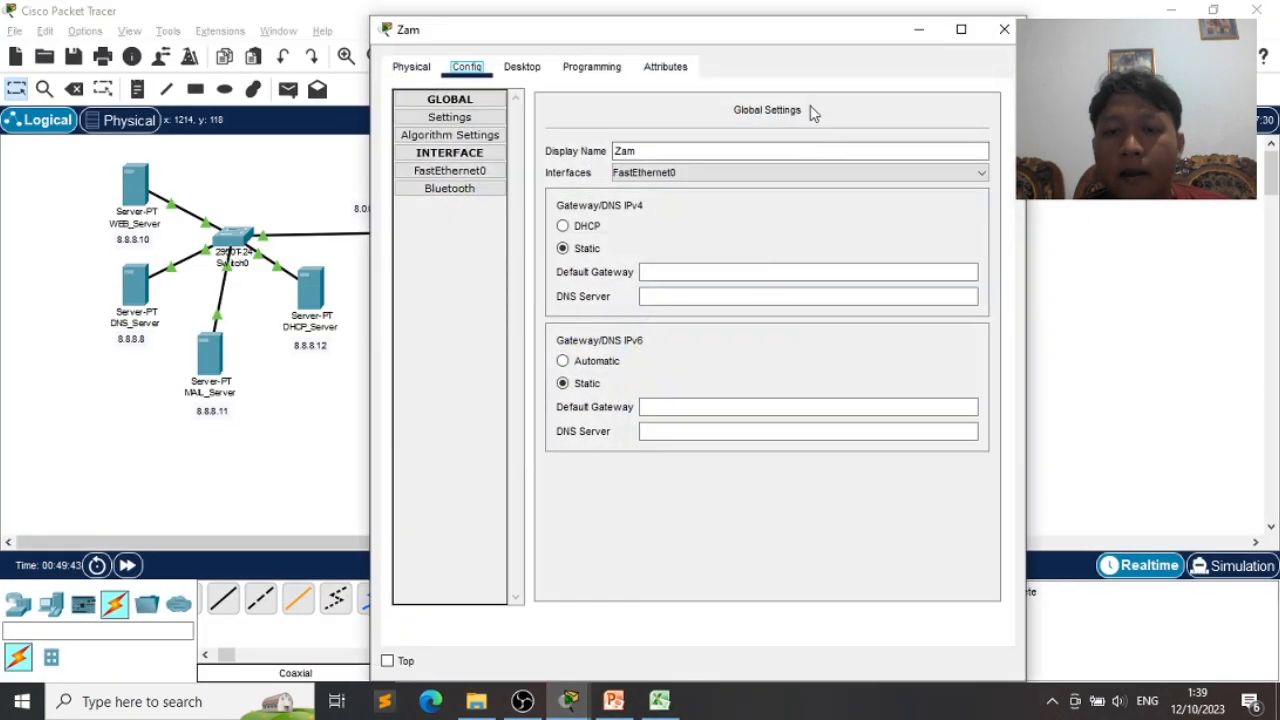
pyautogui.moveTo(771, 30); pyautogui.dragTo(517, 114)
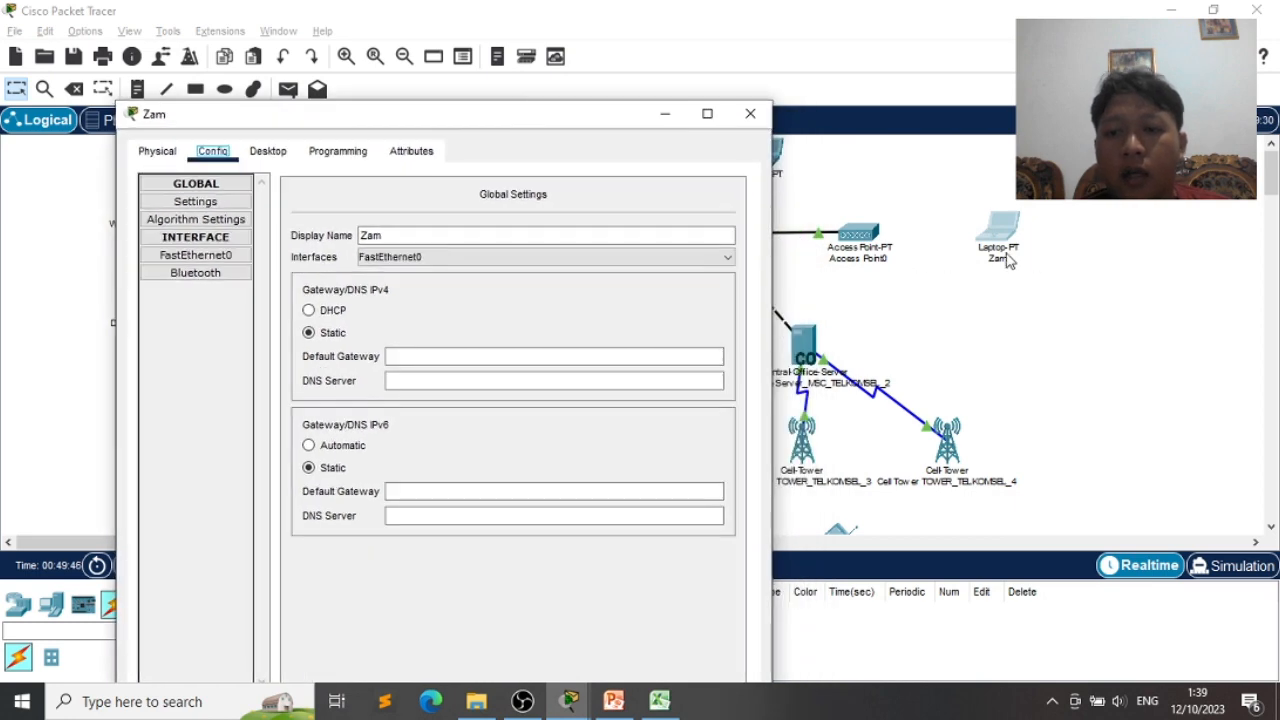
pyautogui.click(264, 156)
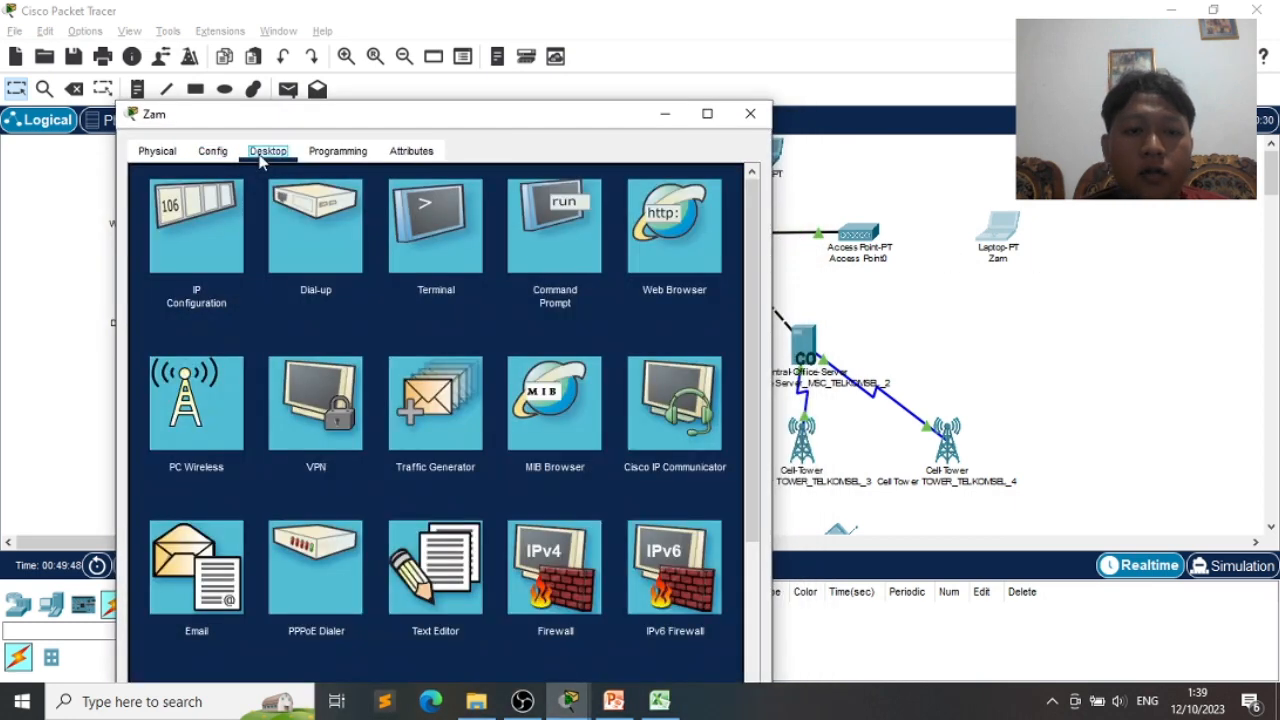
pyautogui.click(228, 456)
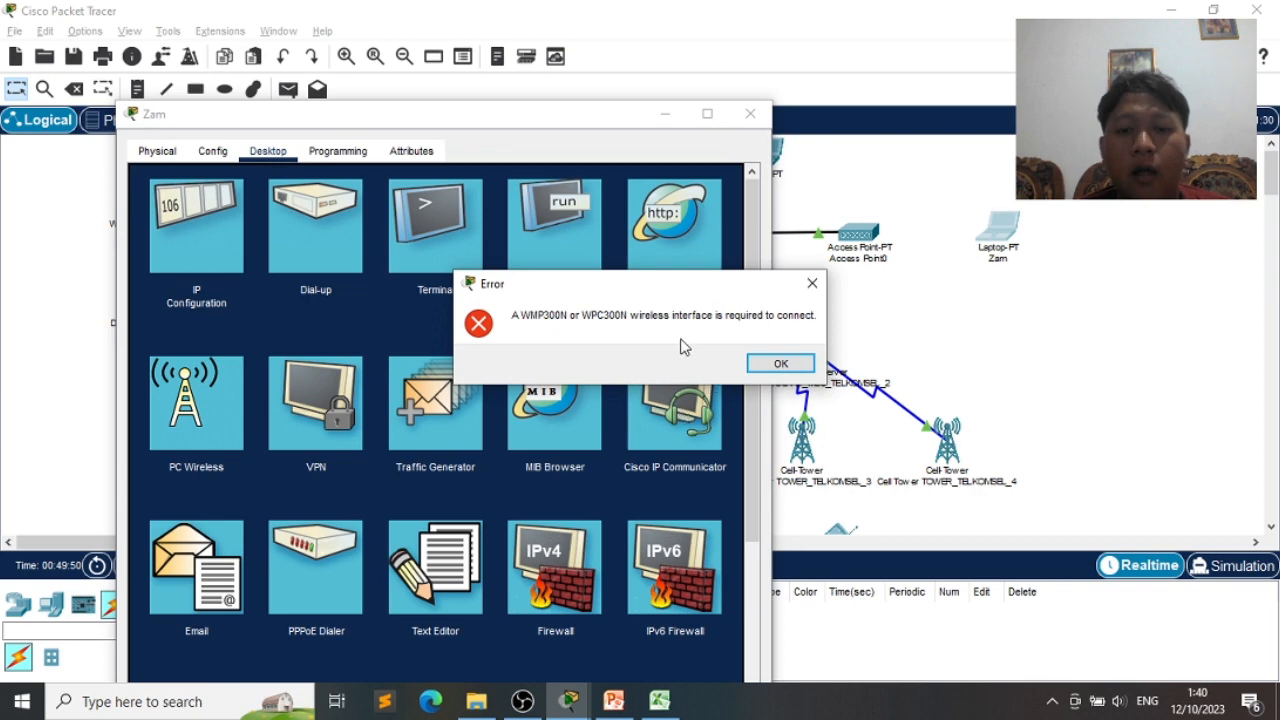
pyautogui.click(780, 366)
pyautogui.click(212, 151)
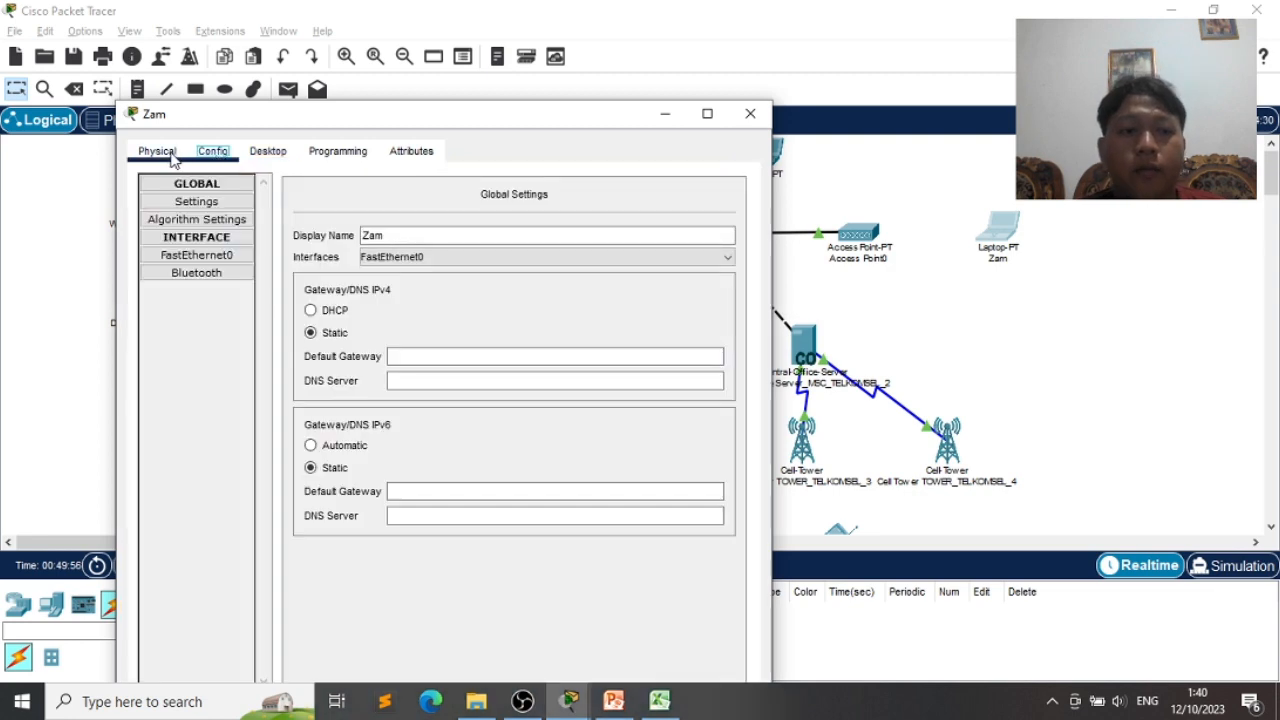
# - Power Zam off, replace its network module with a WPC300N, and power it back on
pyautogui.click(157, 151)
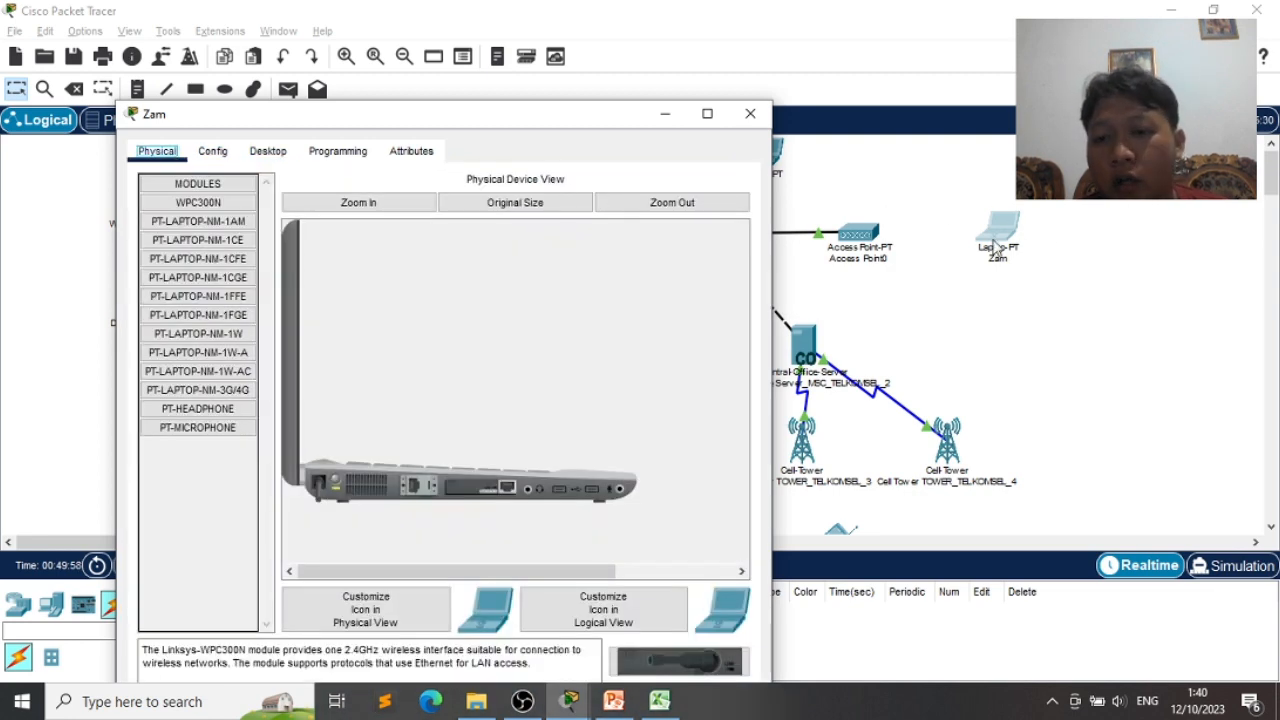
pyautogui.click(335, 484)
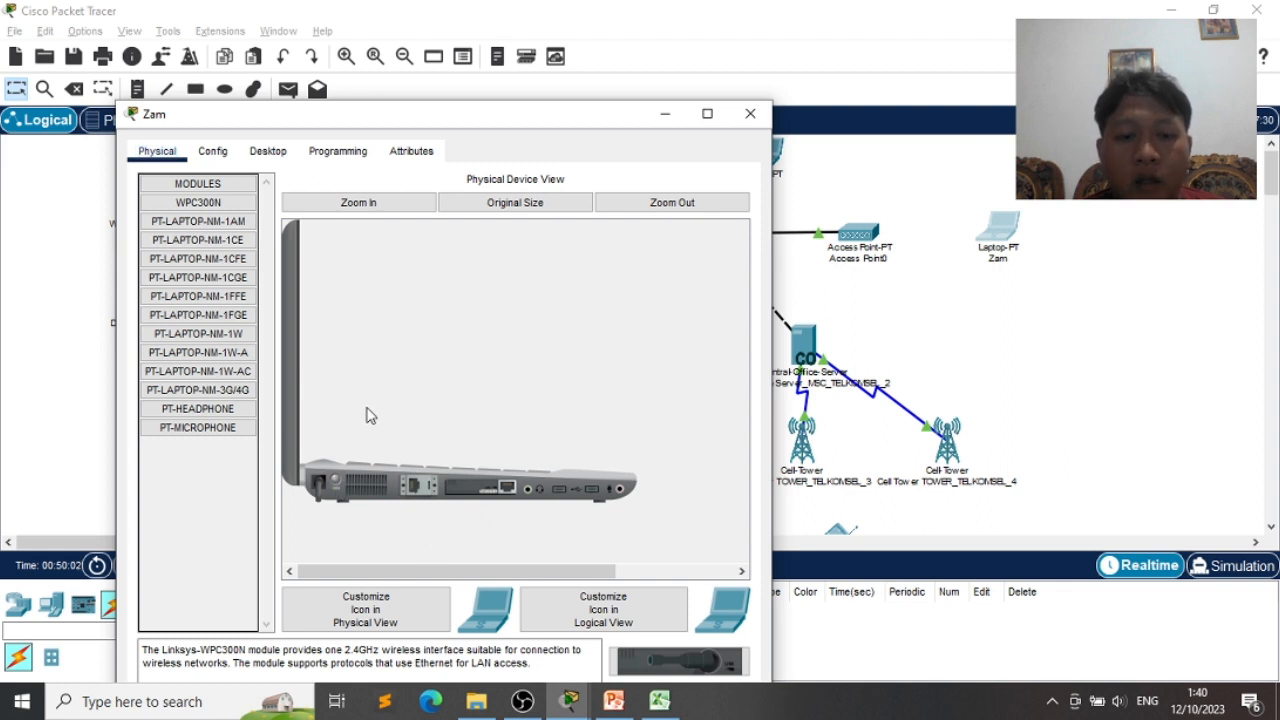
pyautogui.moveTo(488, 488); pyautogui.dragTo(229, 468)
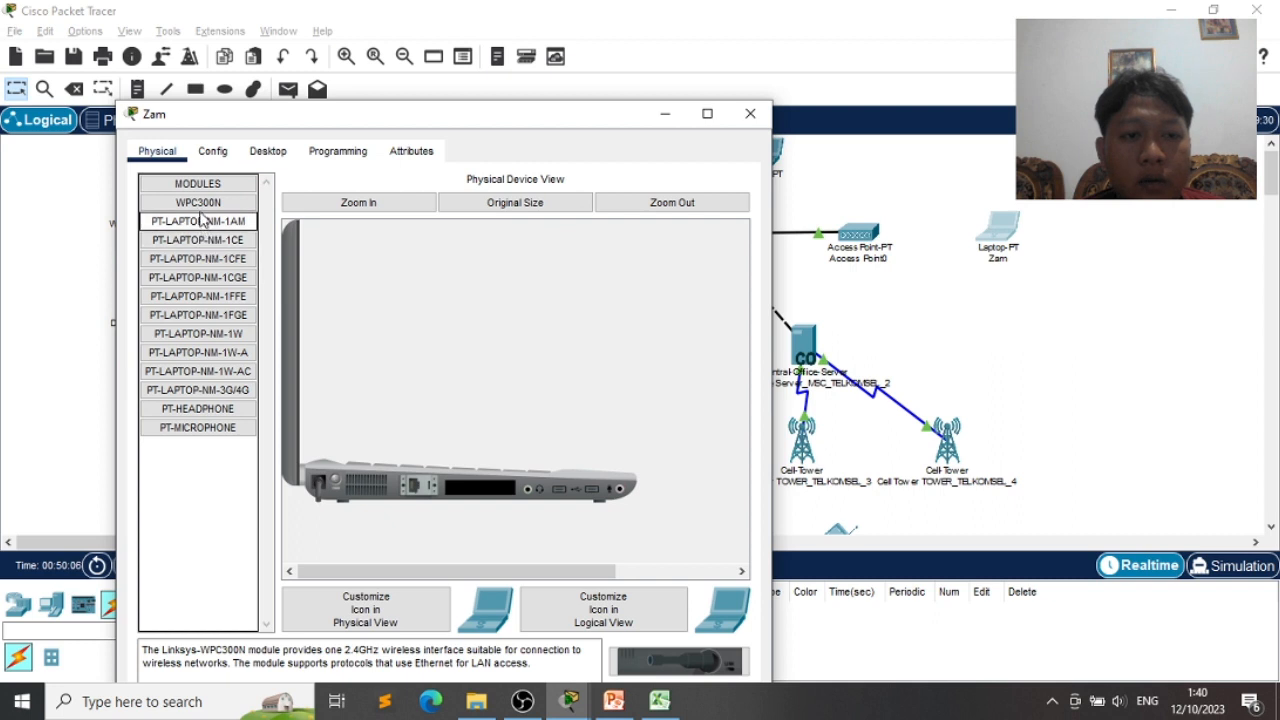
pyautogui.moveTo(203, 205); pyautogui.dragTo(477, 497)
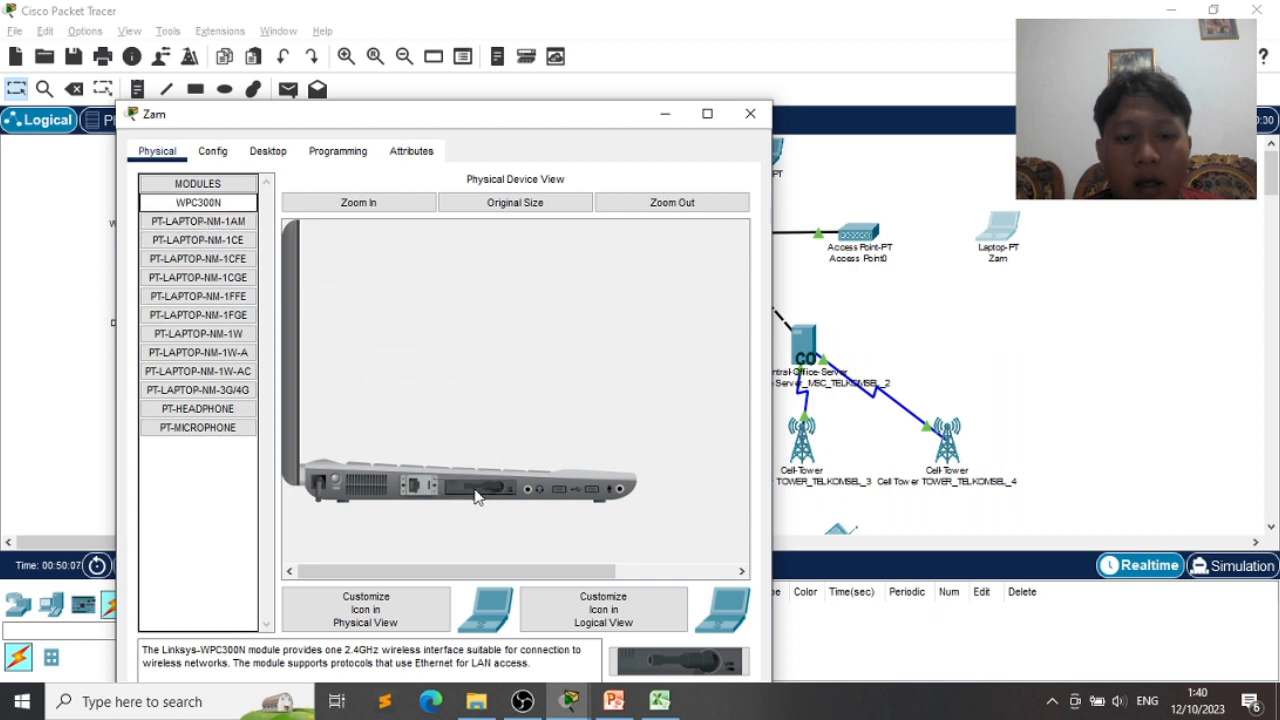
pyautogui.click(335, 479)
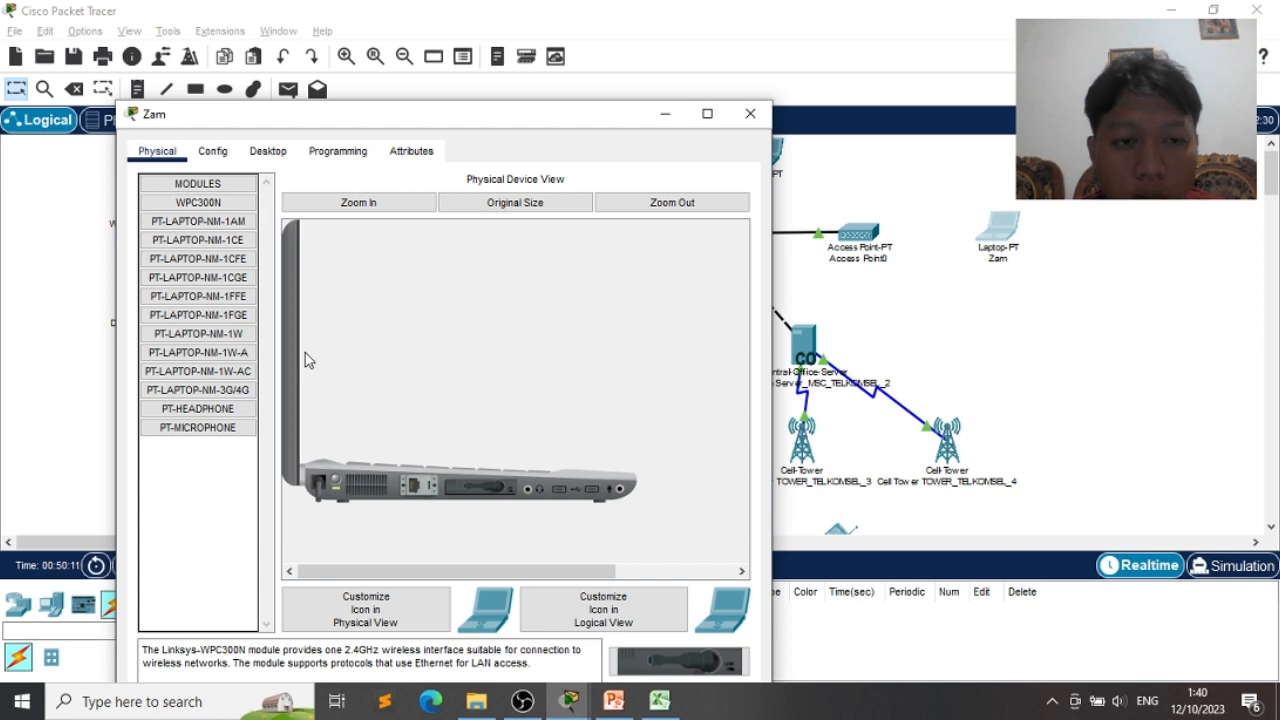
pyautogui.click(267, 152)
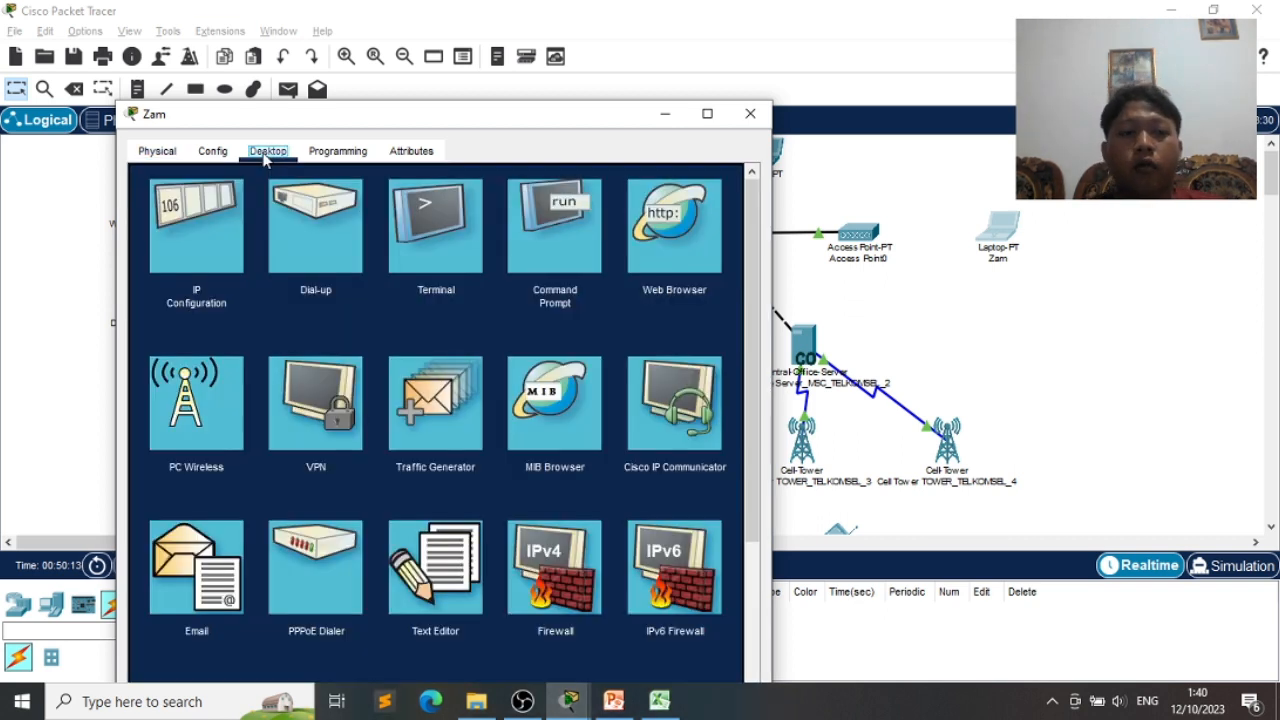
pyautogui.click(200, 424)
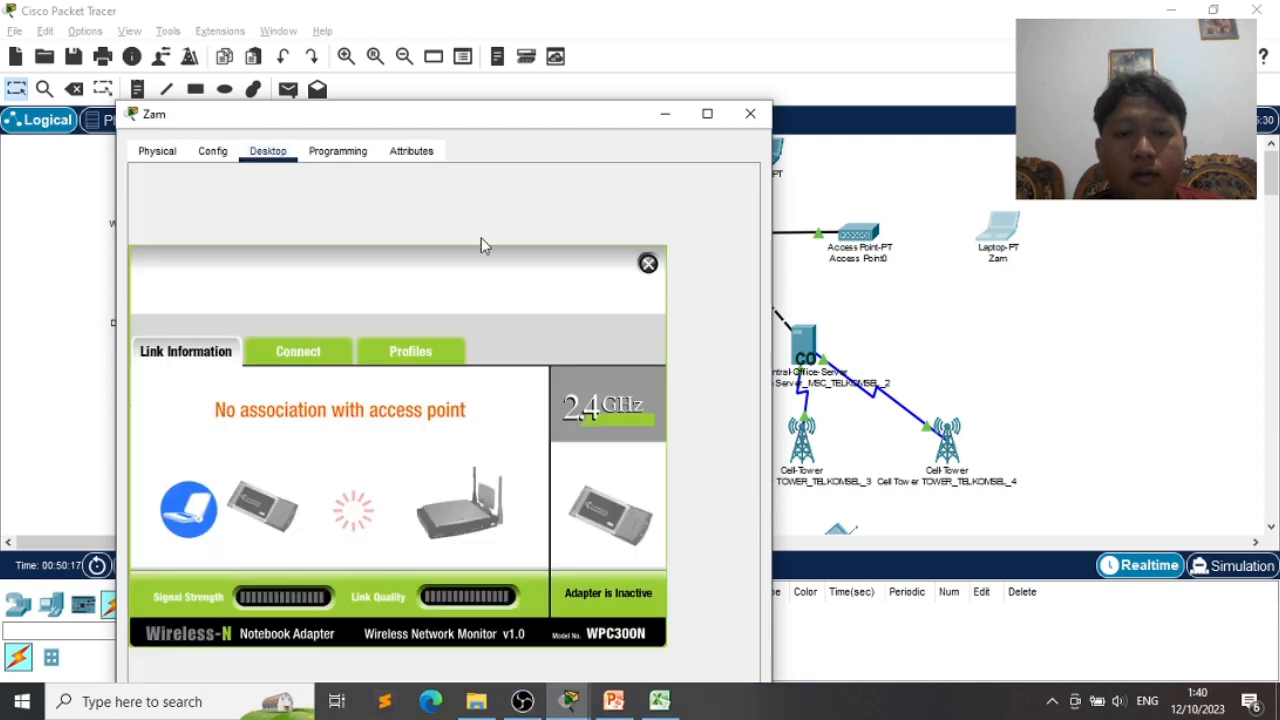
pyautogui.moveTo(494, 106); pyautogui.dragTo(500, 72)
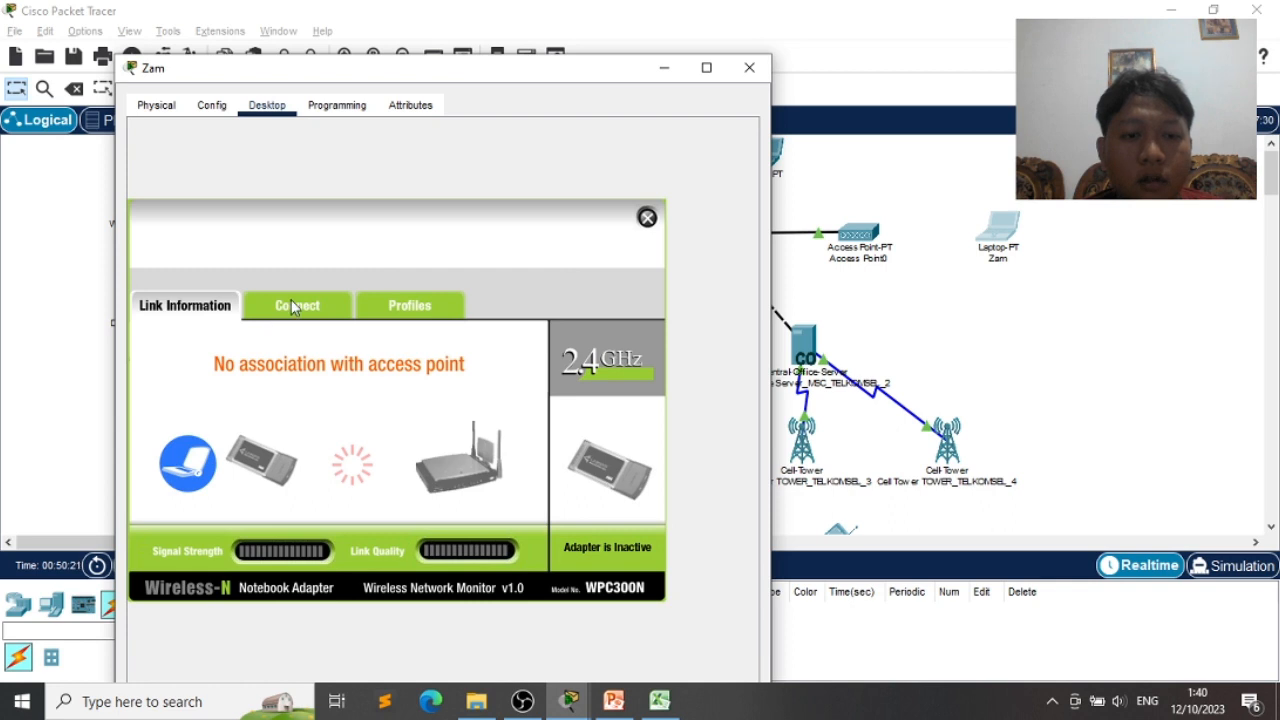
pyautogui.click(294, 307)
pyautogui.click(393, 508)
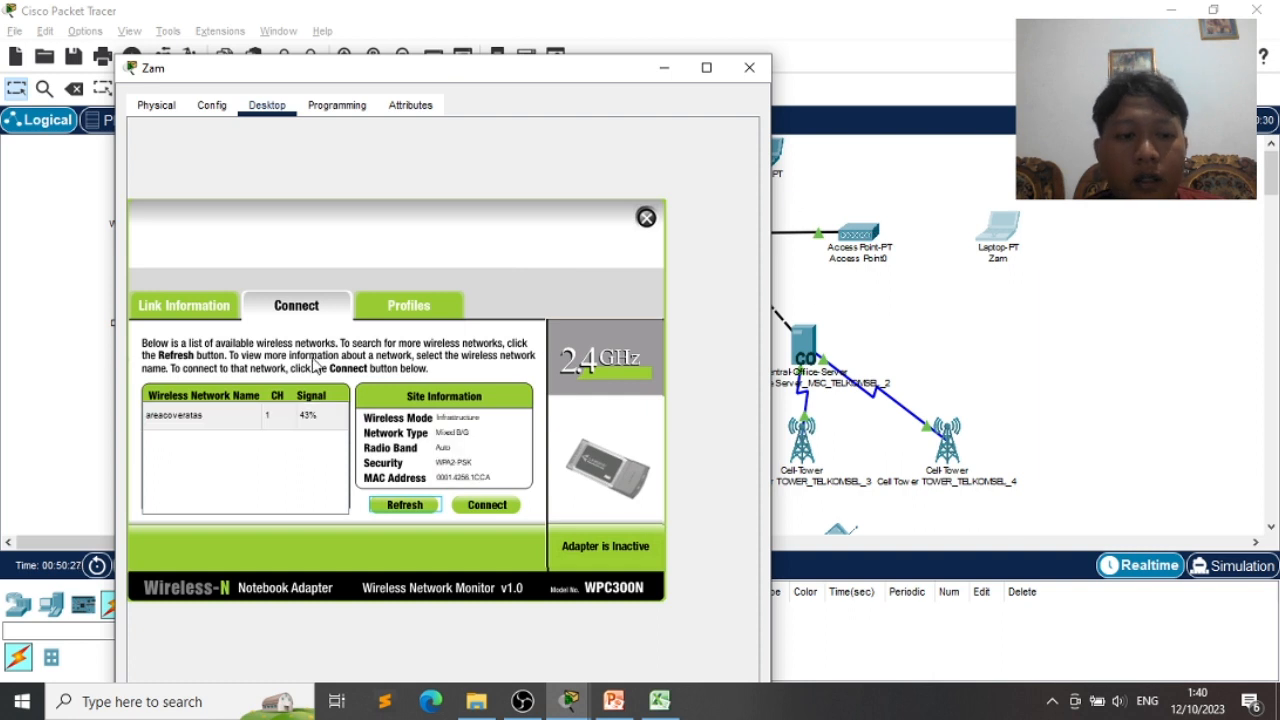
pyautogui.click(193, 425)
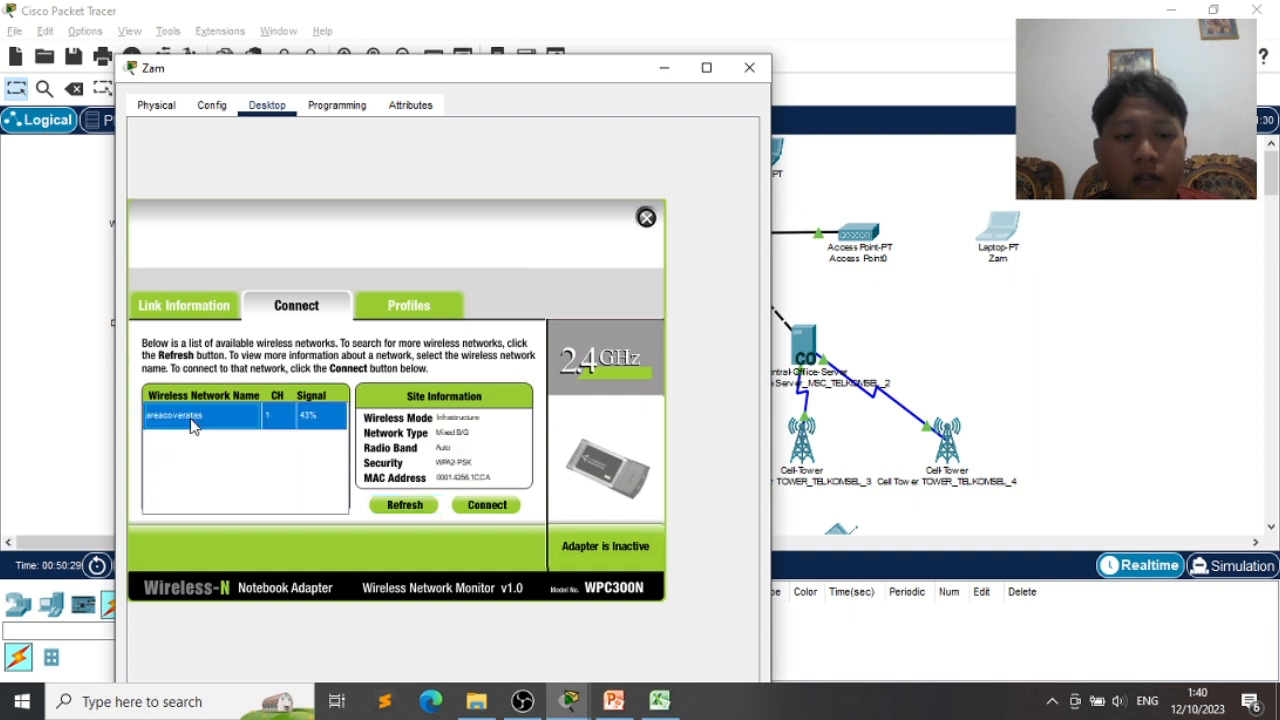
pyautogui.click(480, 505)
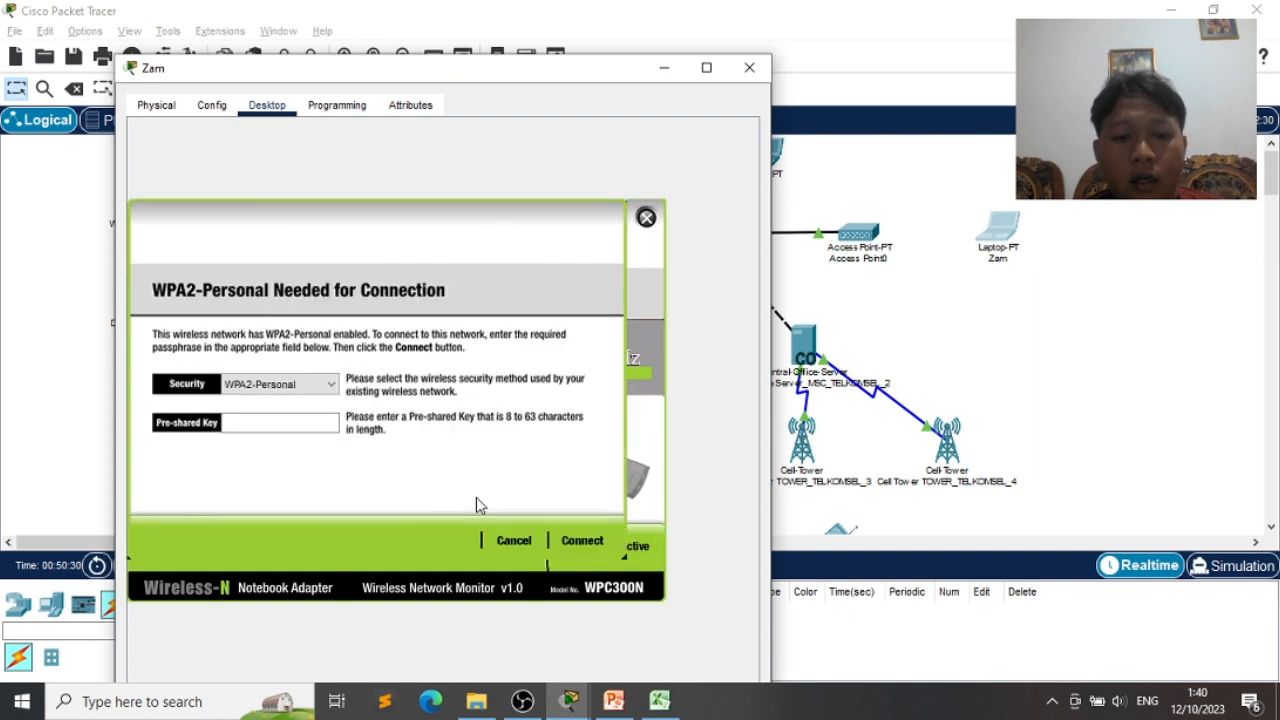
# - Connect laptop Zam to areacoveratas with the WPA2 pass phrase from Access Point0, then close Access Point0
pyautogui.click(255, 424)
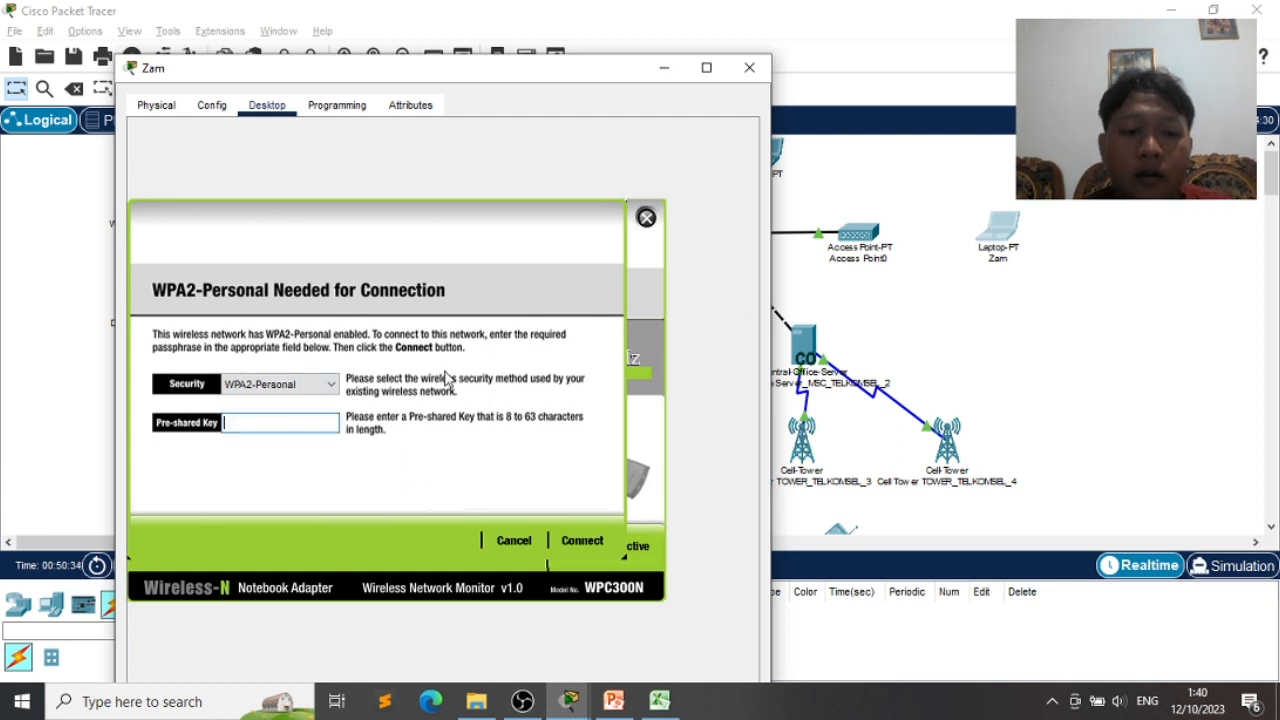
pyautogui.click(843, 246)
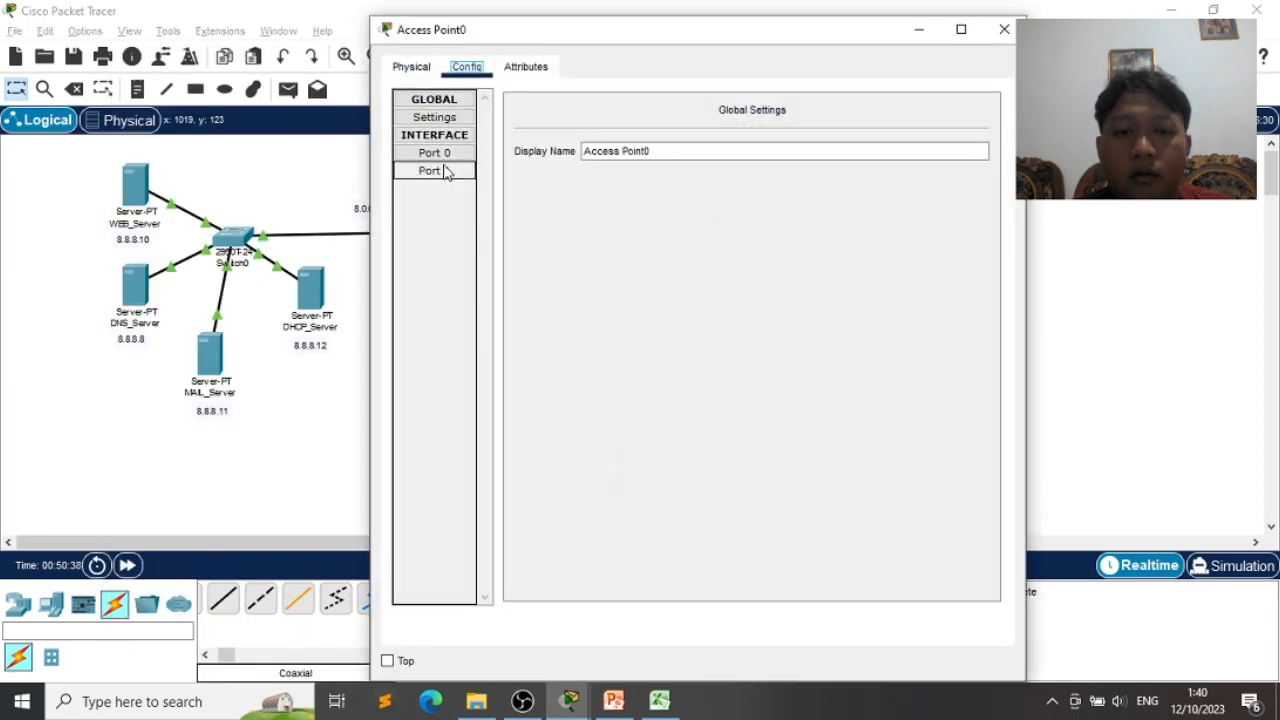
pyautogui.click(447, 173)
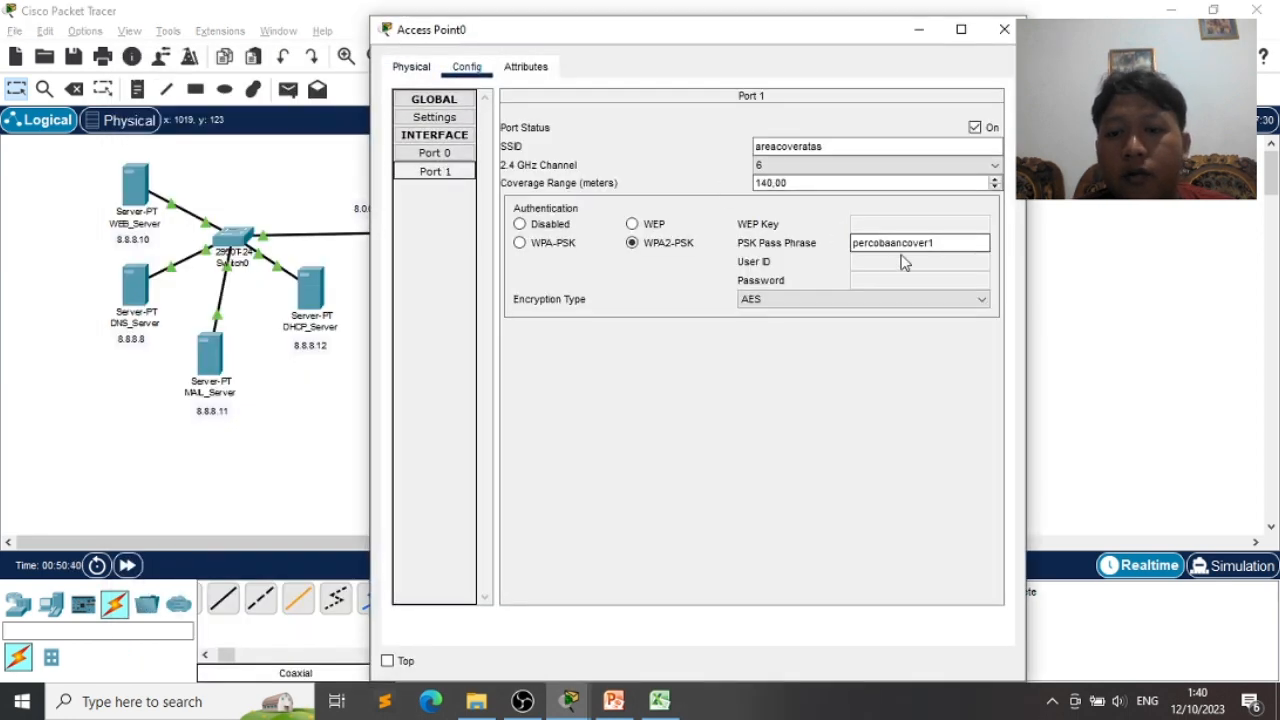
pyautogui.hotkey('alt', 'Tab')
pyautogui.hotkey('alt', 'Tab')
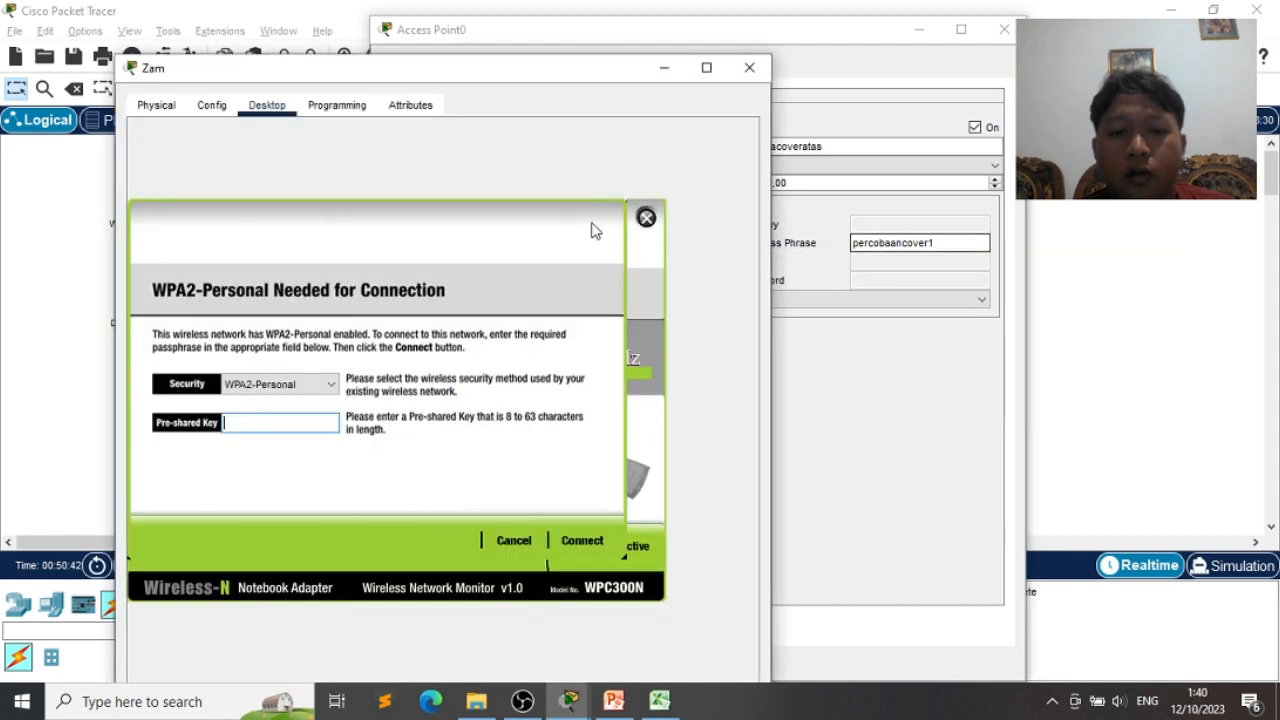
pyautogui.click(318, 416)
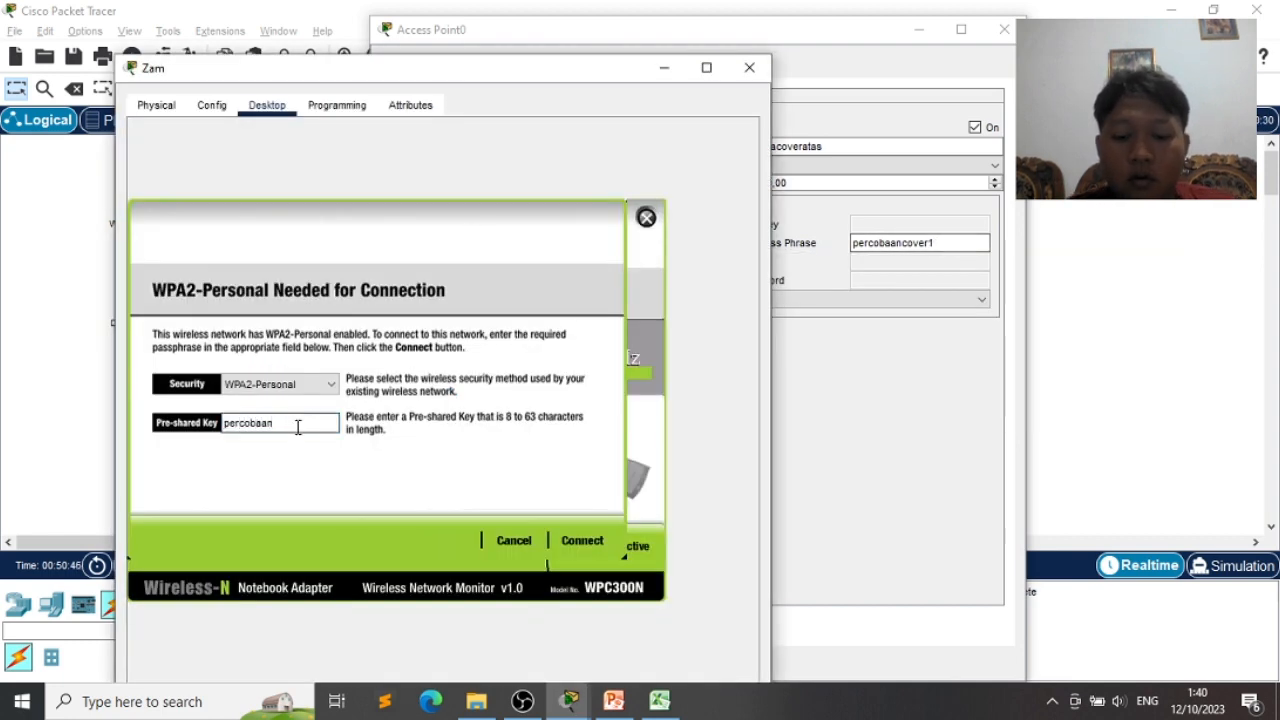
pyautogui.click(586, 542)
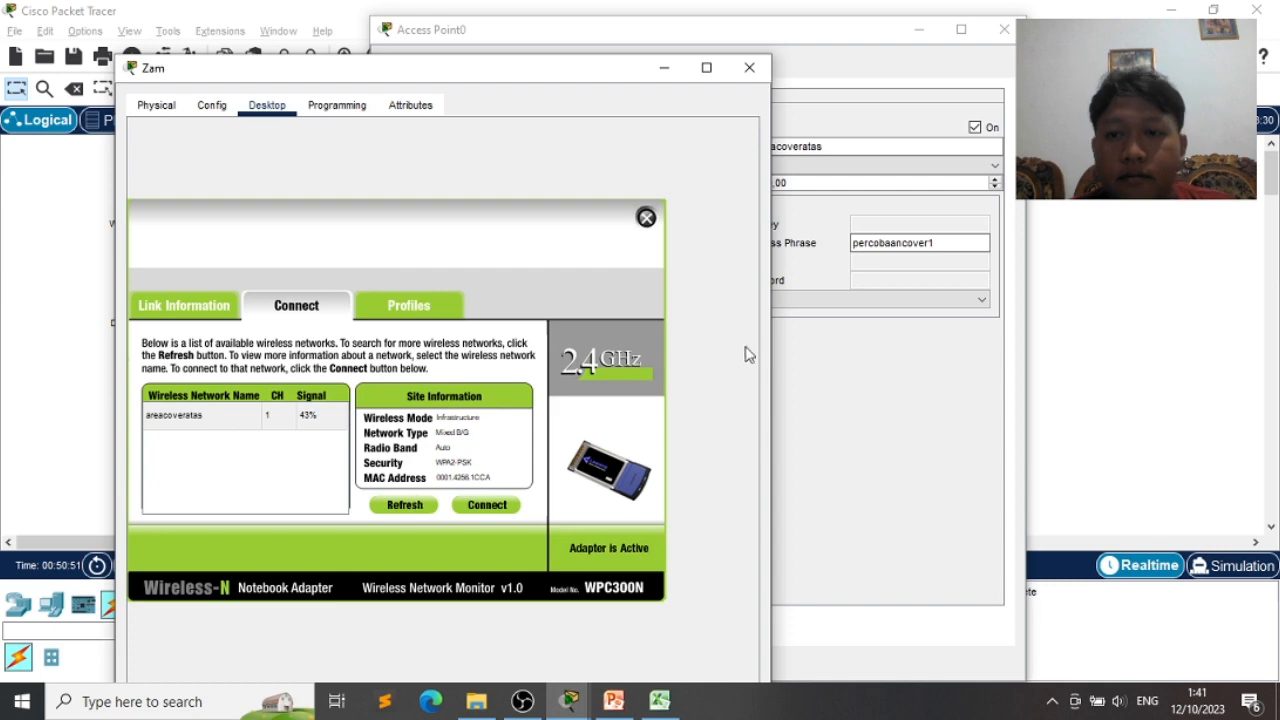
pyautogui.click(1004, 29)
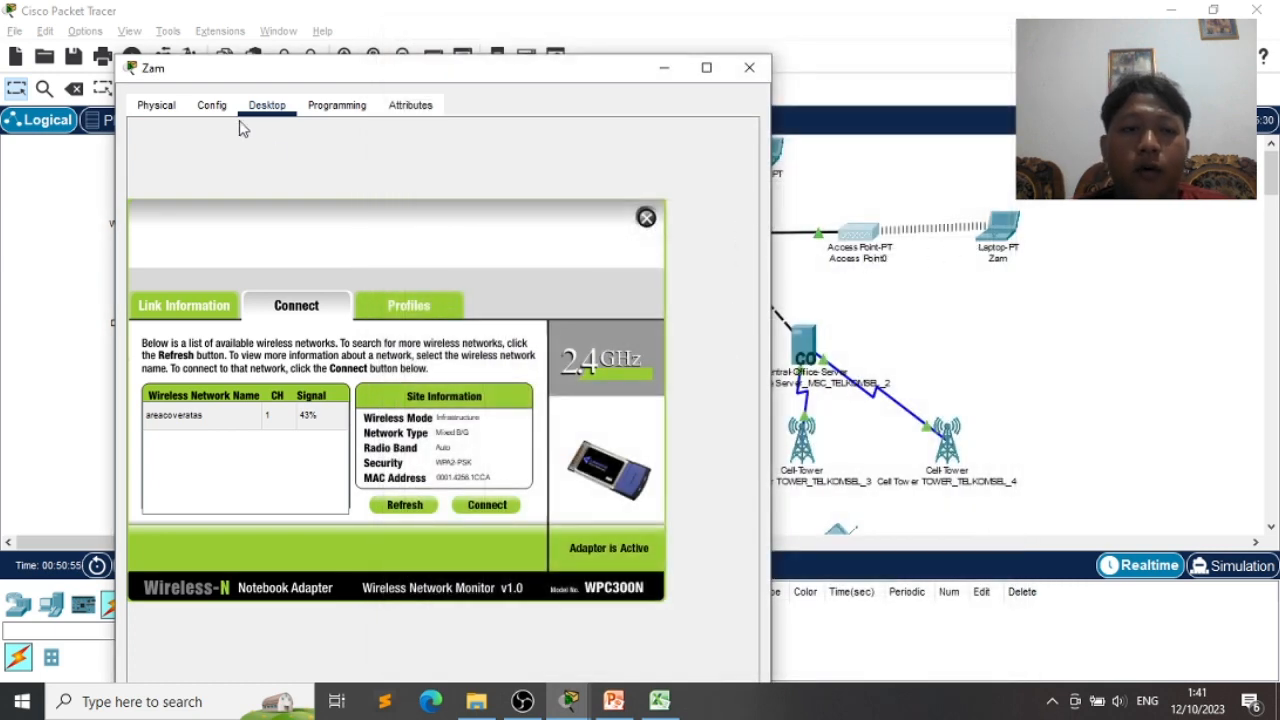
pyautogui.click(212, 106)
# - Close the laptop window and check the first cell tower's provider name
pyautogui.click(751, 72)
pyautogui.scroll(-3, 945, 360)
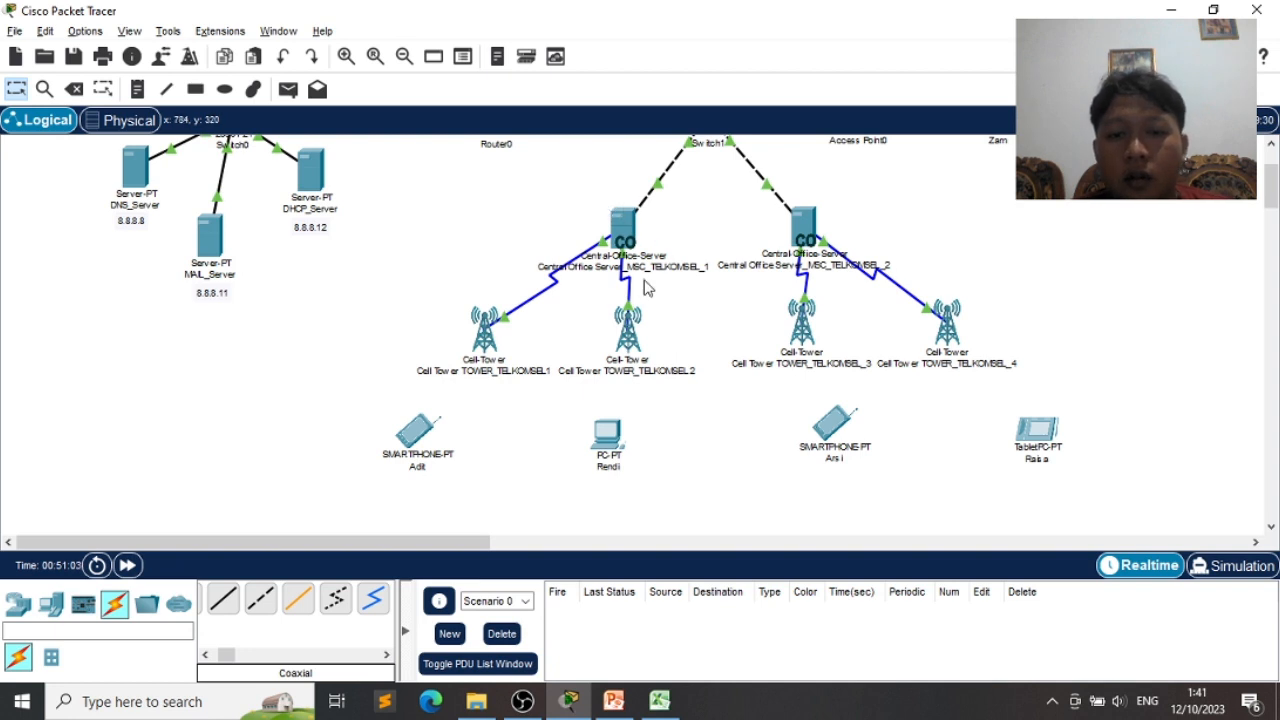
pyautogui.click(483, 345)
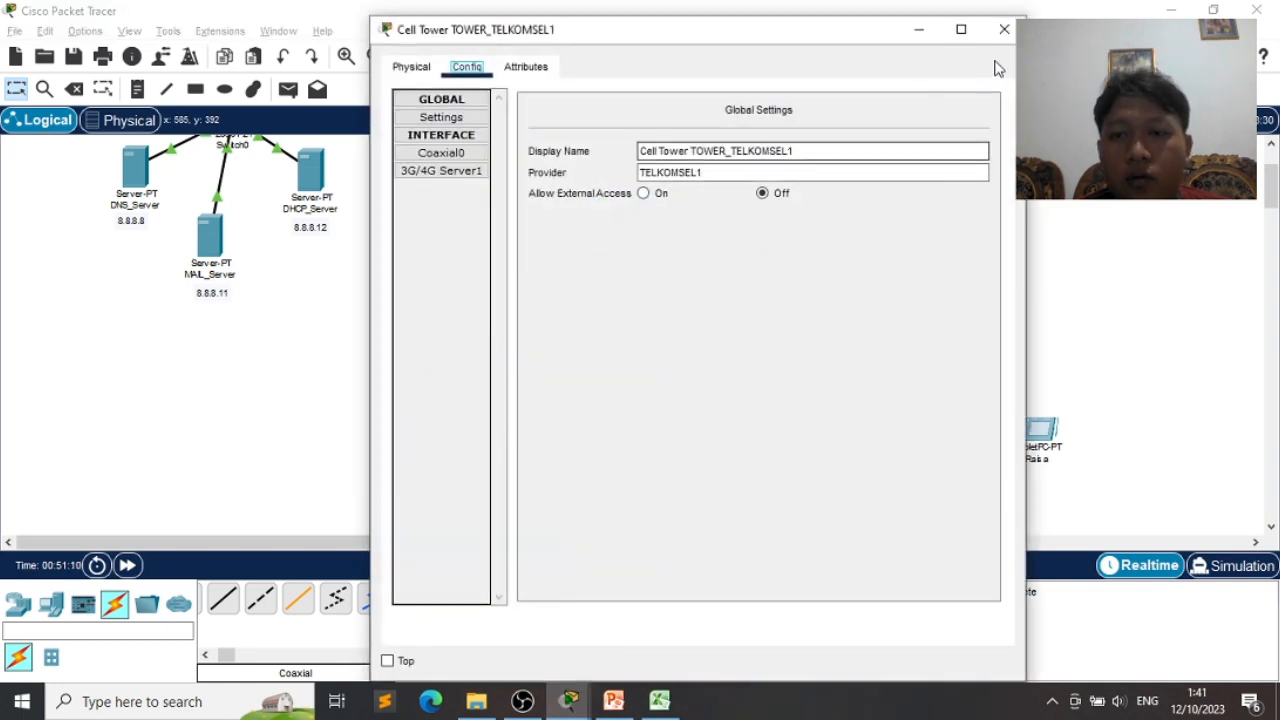
pyautogui.click(1004, 29)
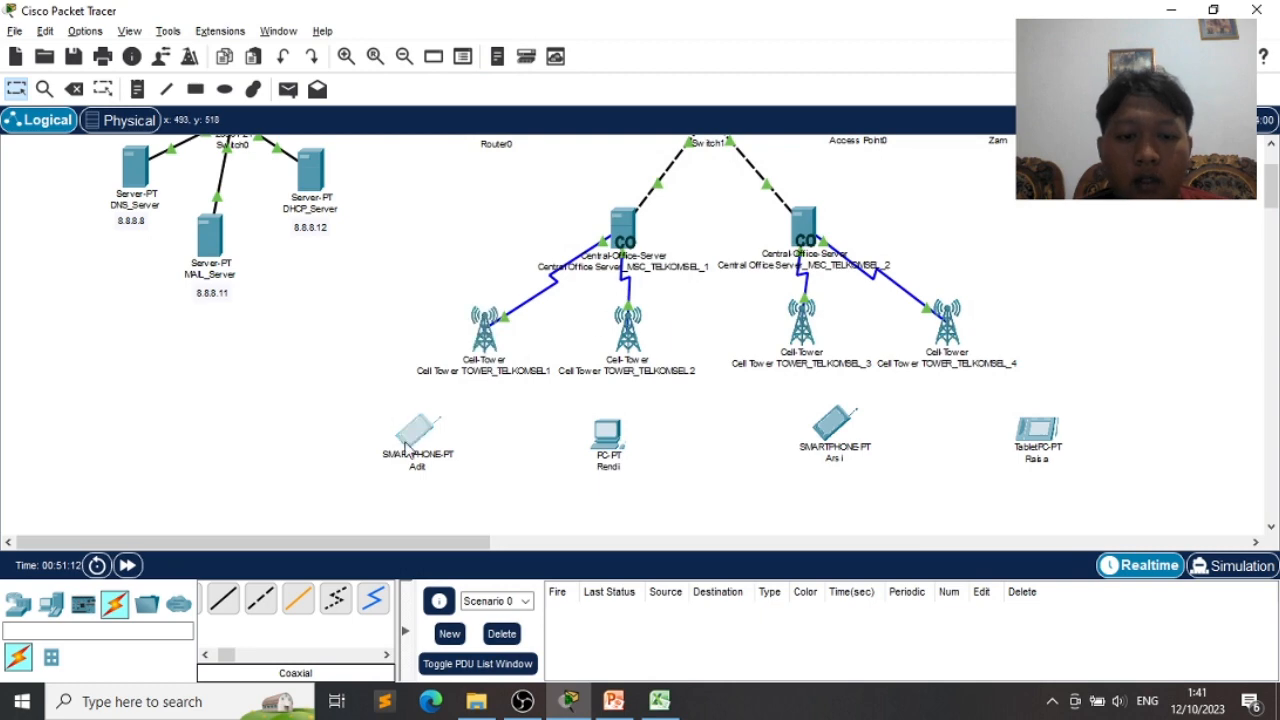
# - Set smartphone Adit's 3G/4G Cell1 provider name to TELKOMSEL1 and turn its port on
pyautogui.click(408, 446)
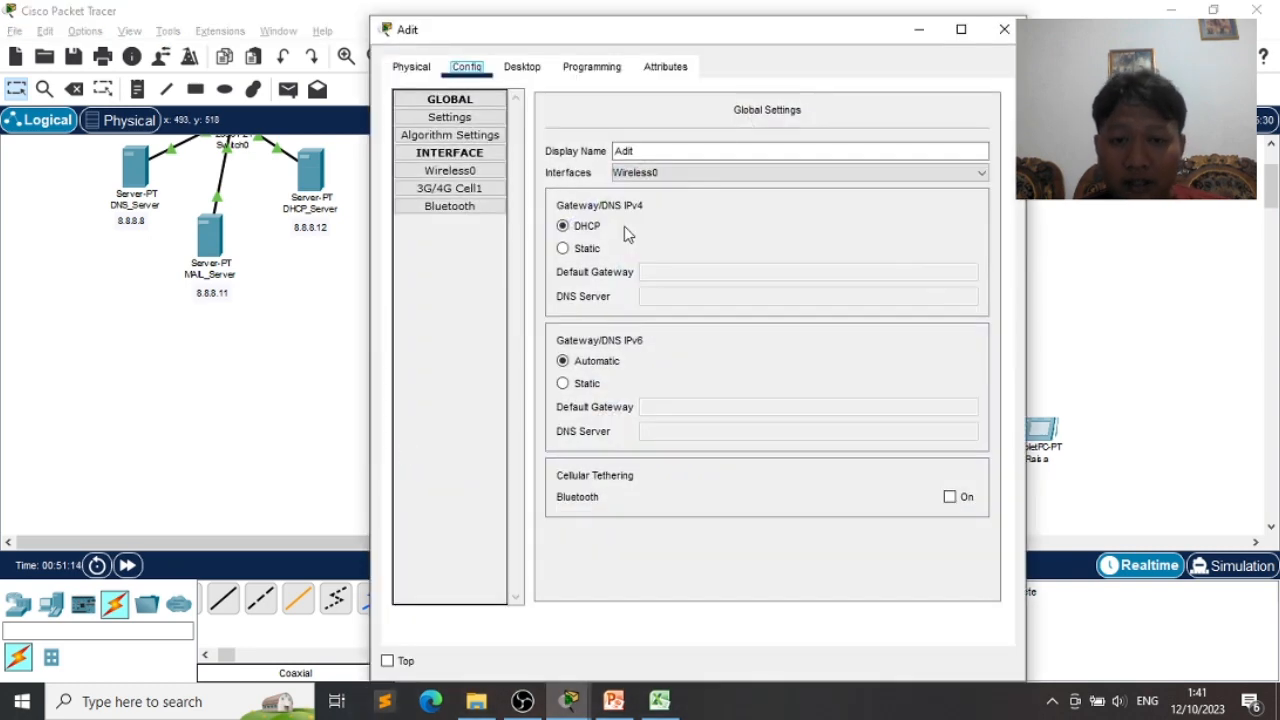
pyautogui.click(478, 191)
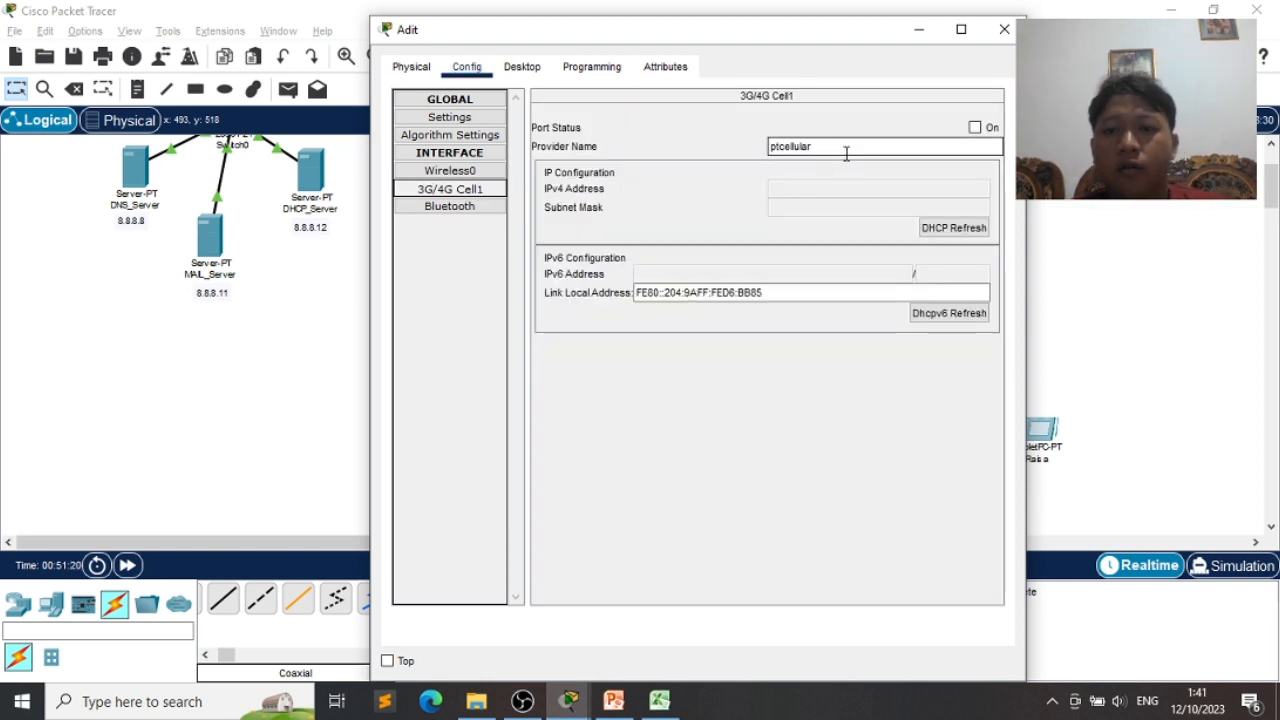
pyautogui.doubleClick(772, 148)
pyautogui.write('TELMOMSEL')
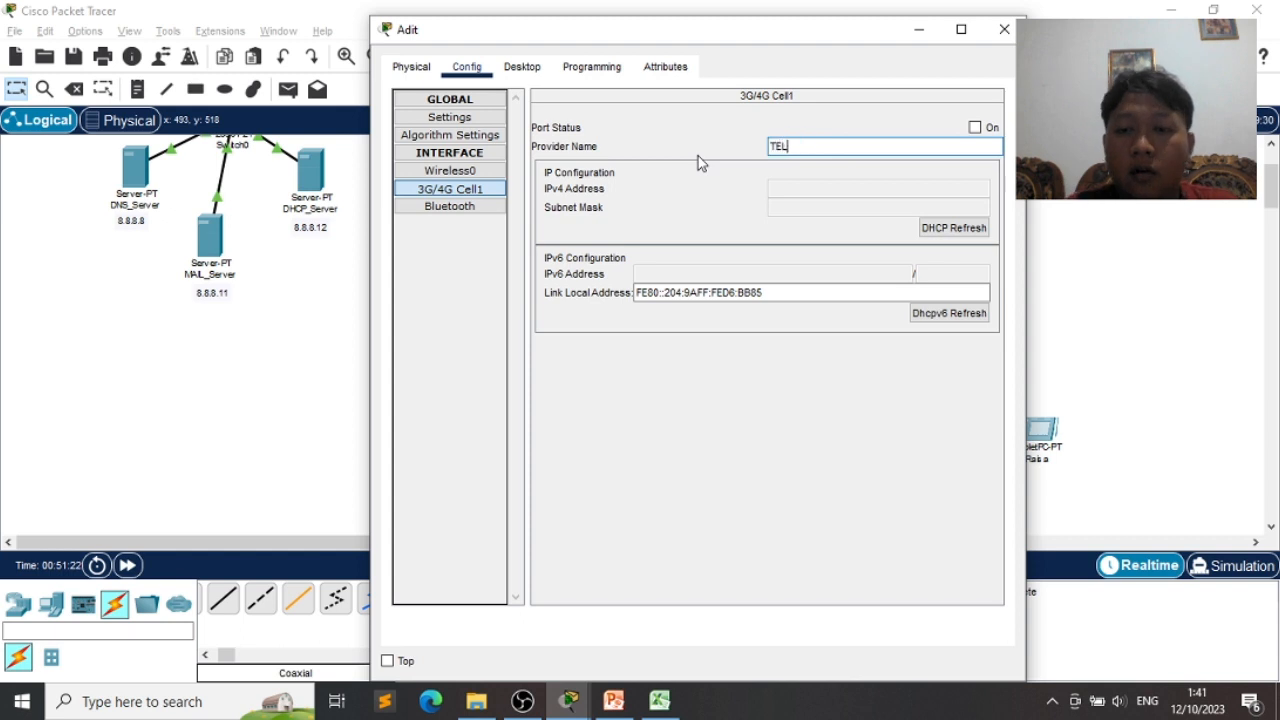
pyautogui.press('BackSpace')
pyautogui.press('BackSpace')
pyautogui.press('BackSpace')
pyautogui.press('BackSpace')
pyautogui.press('BackSpace')
pyautogui.press('BackSpace')
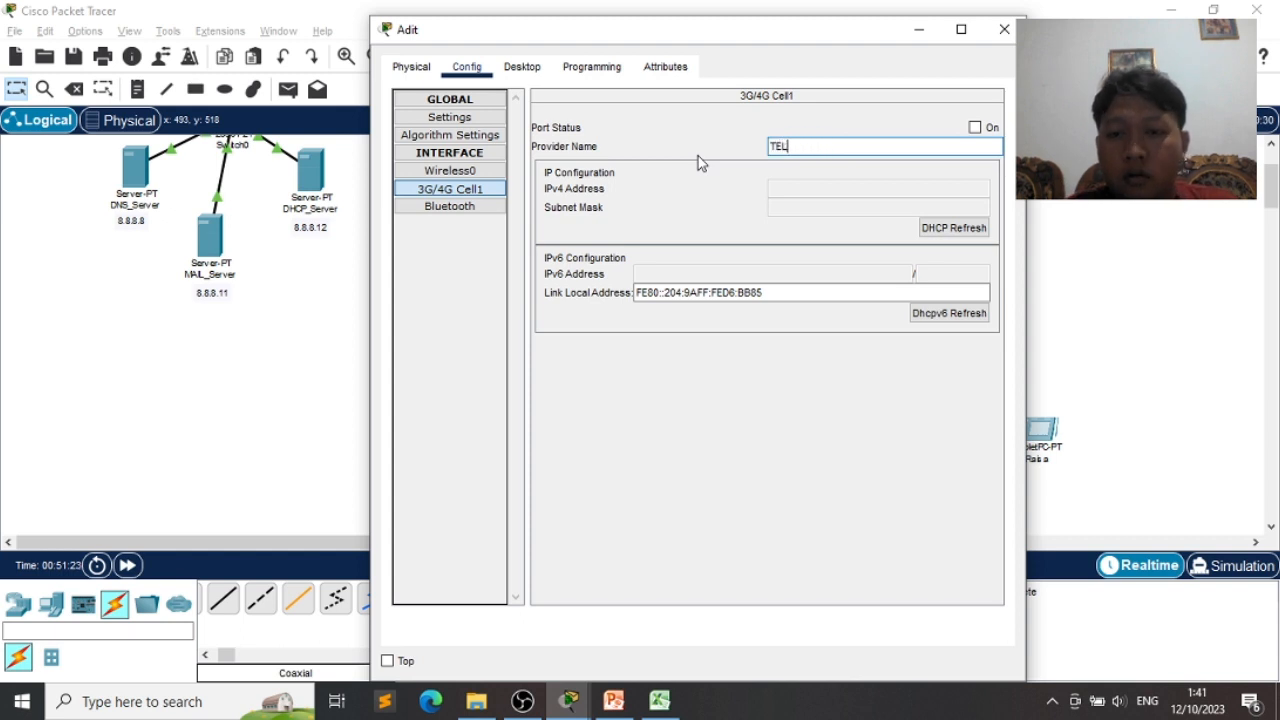
pyautogui.write('KOMSEL1')
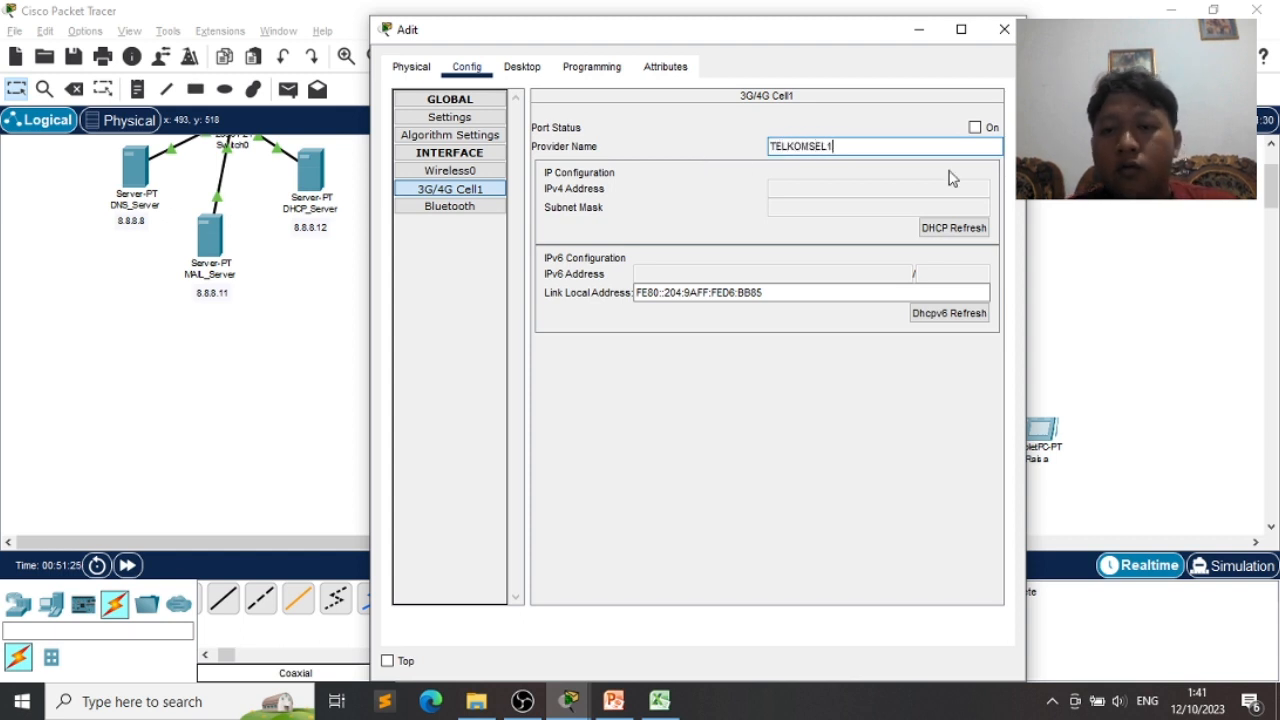
pyautogui.click(975, 127)
pyautogui.moveTo(714, 40); pyautogui.dragTo(964, 93)
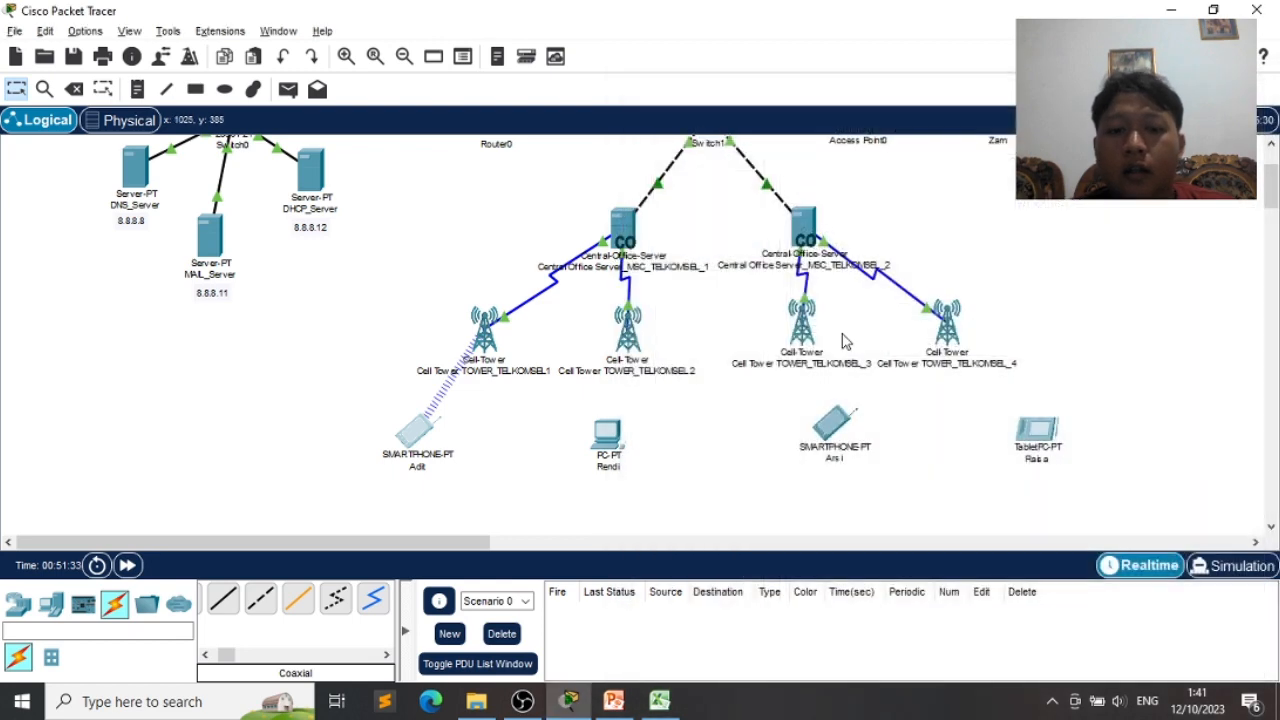
# - Check the provider name of tower TOWER_TELKOMSEL_3 alongside the second smartphone's settings
pyautogui.click(822, 425)
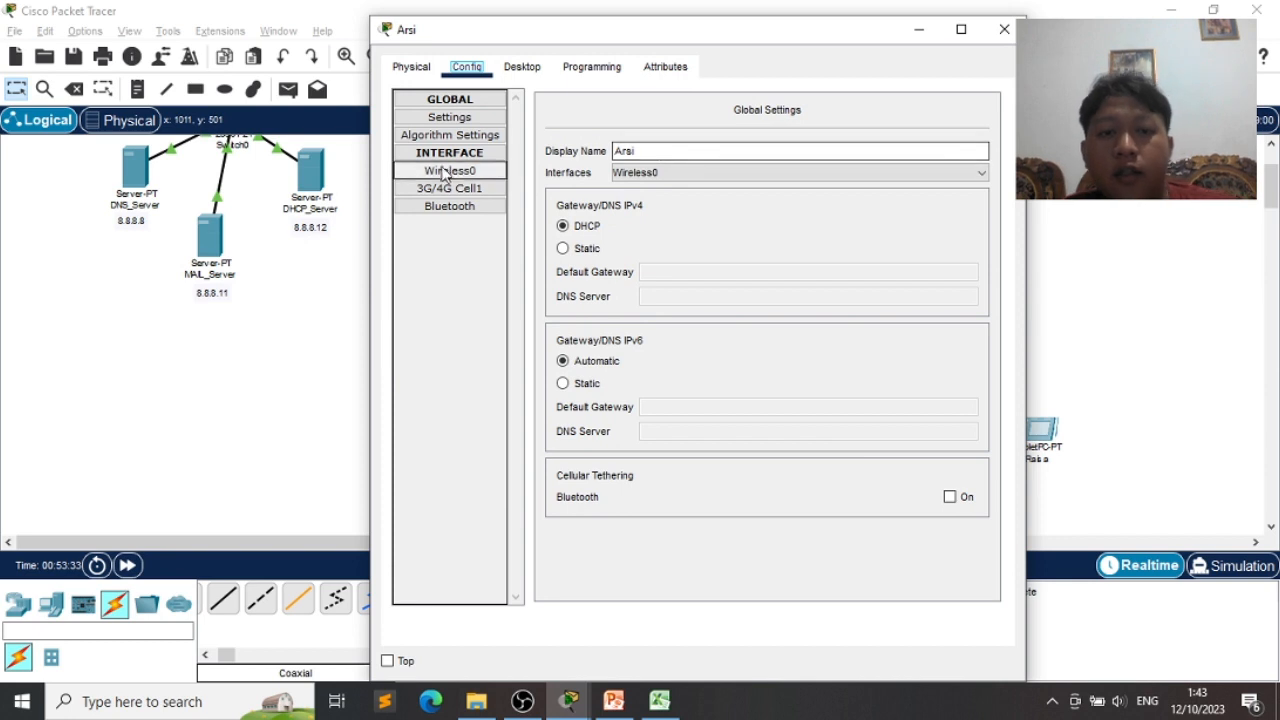
pyautogui.moveTo(868, 42); pyautogui.dragTo(510, 52)
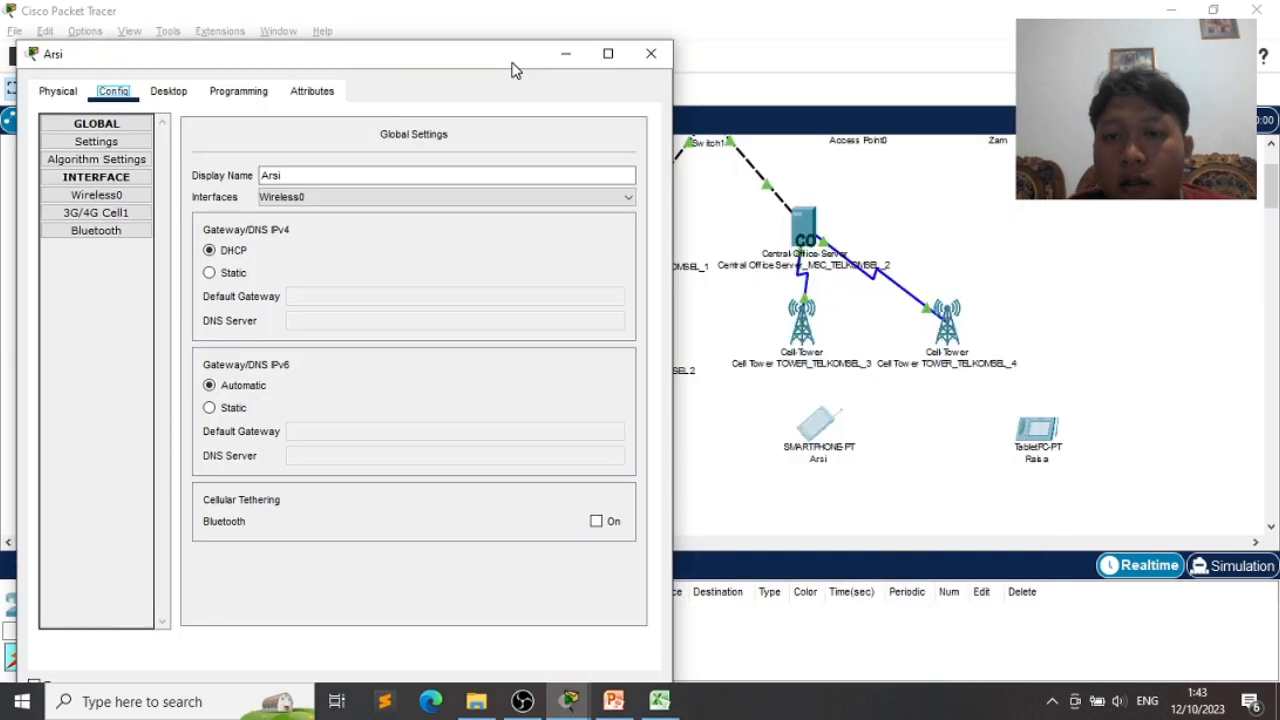
pyautogui.click(808, 316)
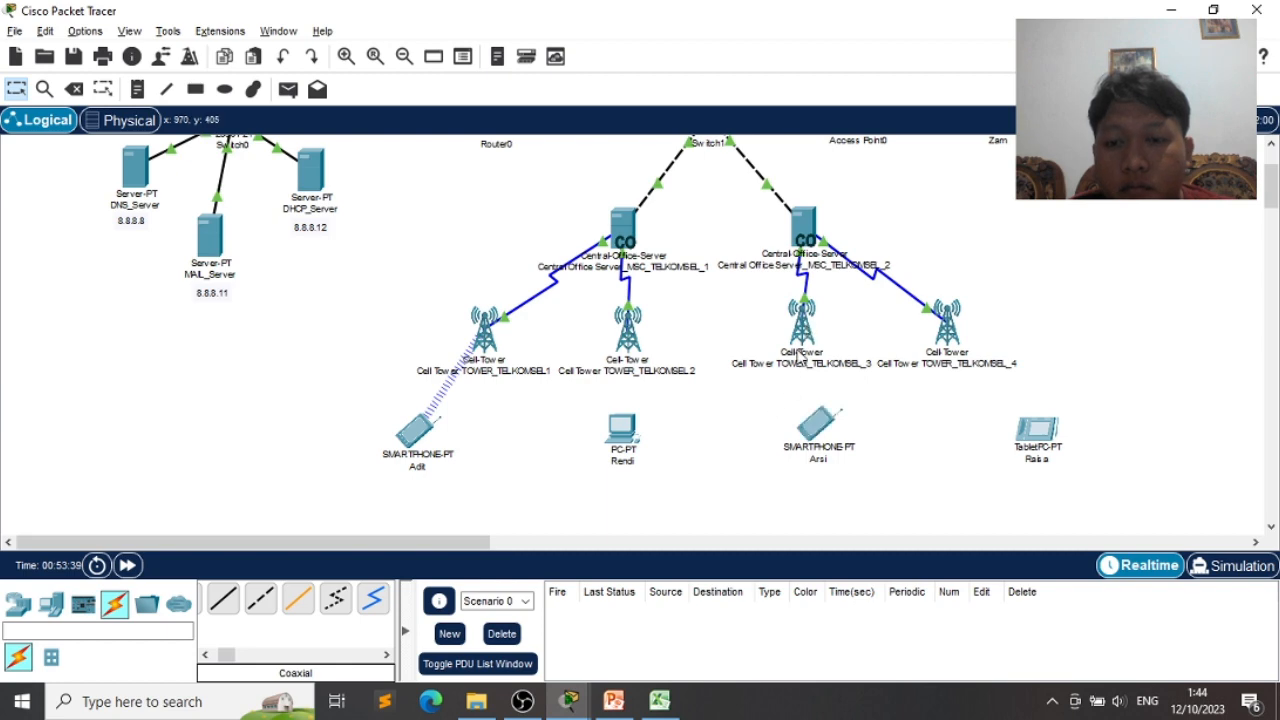
pyautogui.click(806, 328)
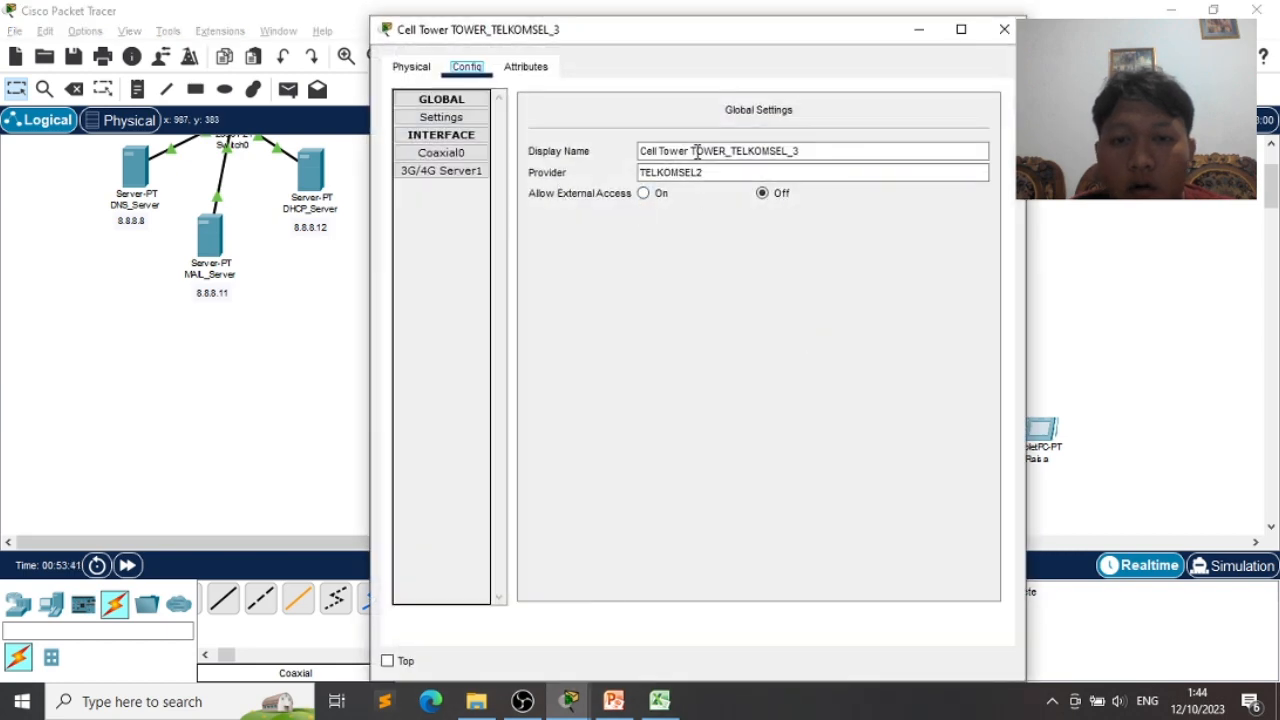
pyautogui.click(1004, 28)
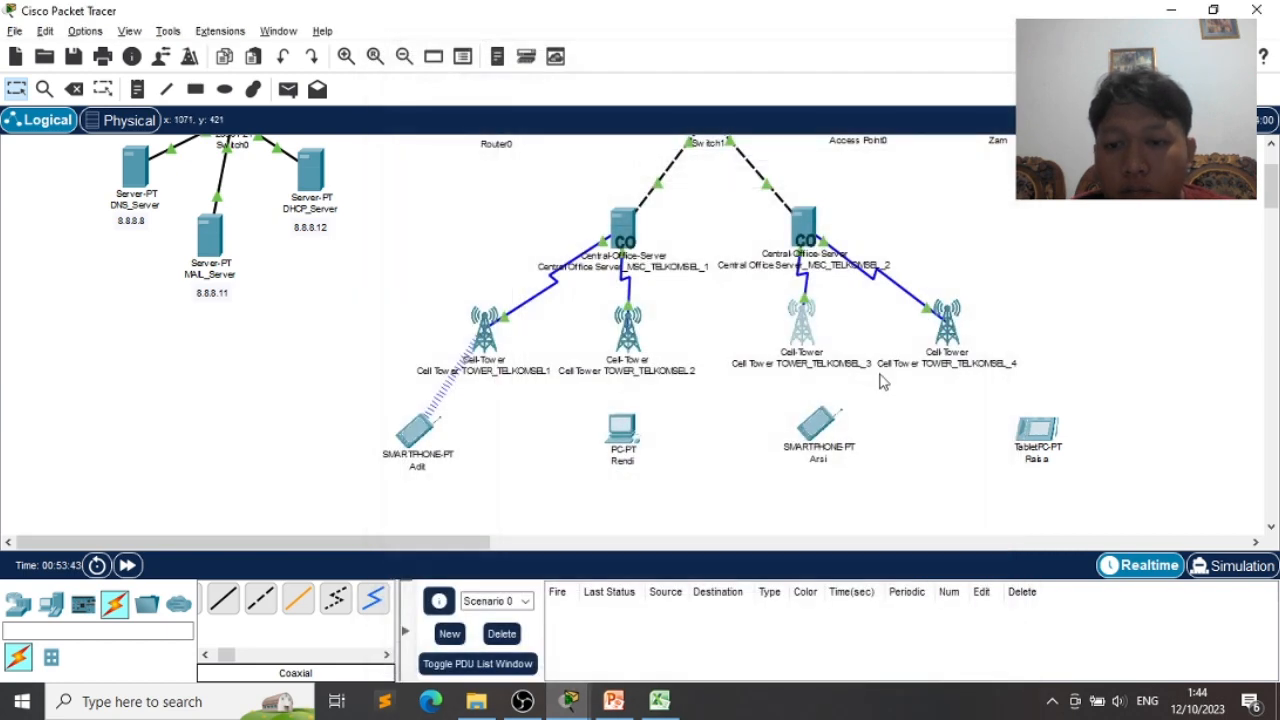
# - Set smartphone Arsi's 3G/4G Cell1 provider name to TELKOMSEL2 and test its port on/off
pyautogui.click(818, 432)
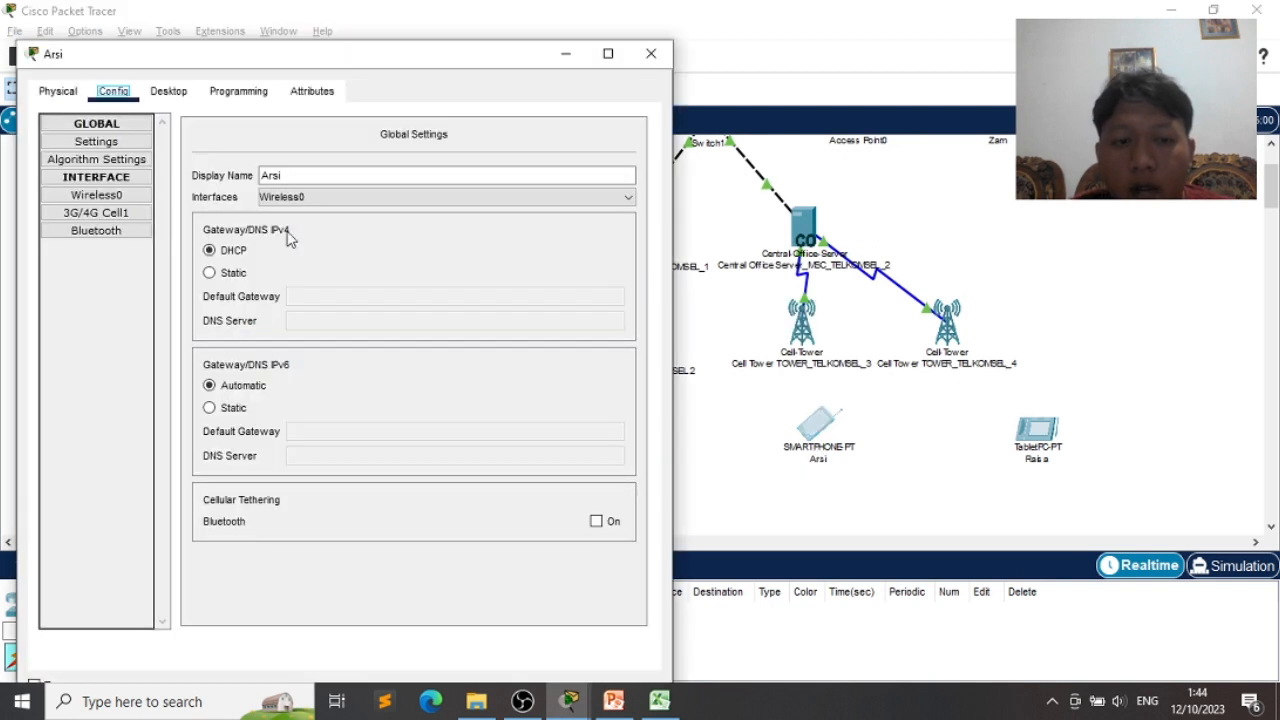
pyautogui.click(95, 213)
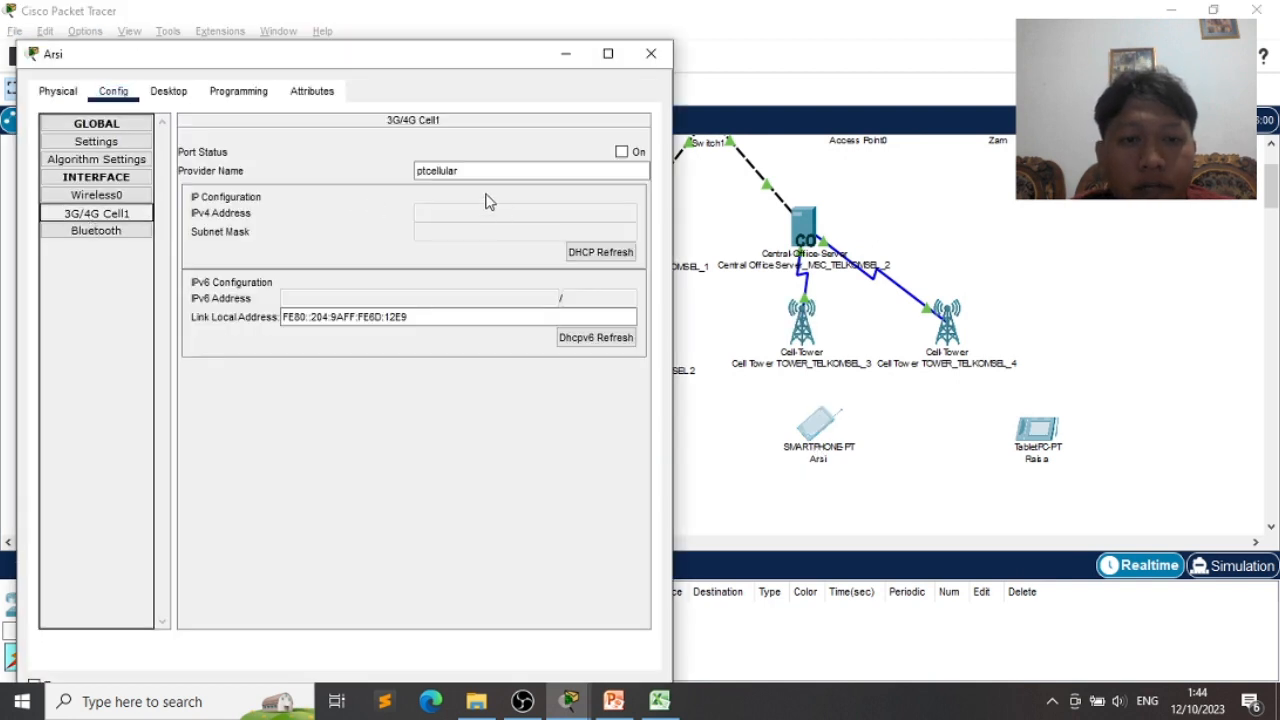
pyautogui.moveTo(472, 171); pyautogui.dragTo(383, 168)
pyautogui.write('TELKOMSEL2')
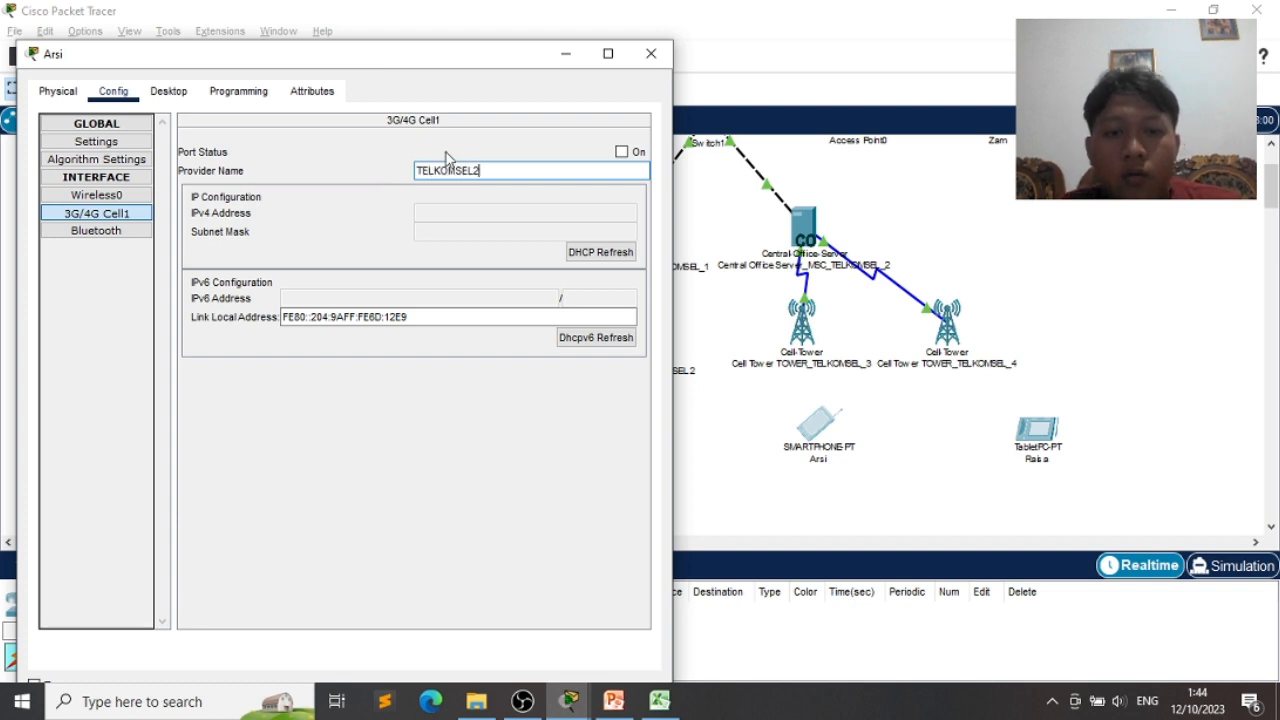
pyautogui.click(622, 158)
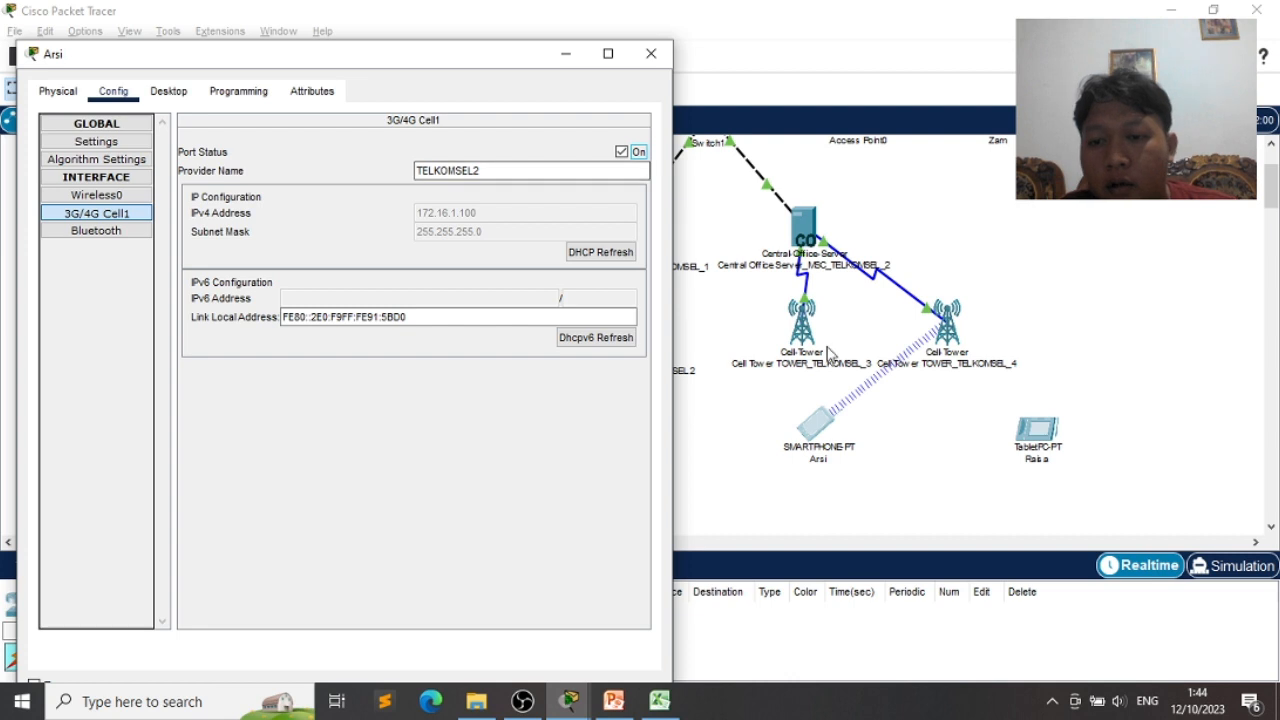
pyautogui.click(621, 152)
# - Reposition smartphone Arsi, turn its cellular port on, and shift TOWER_TELKOMSEL_4 right and TOWER_TELKOMSEL_3 down
pyautogui.moveTo(804, 428); pyautogui.dragTo(782, 423)
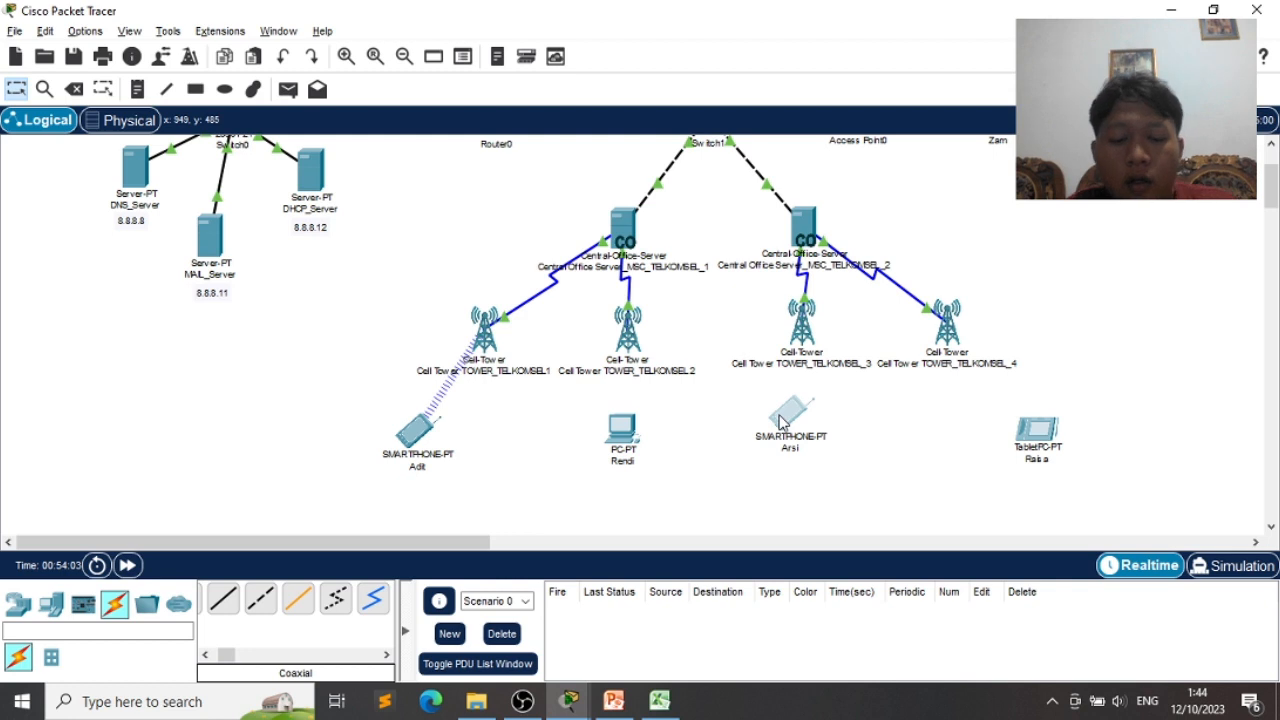
pyautogui.click(782, 423)
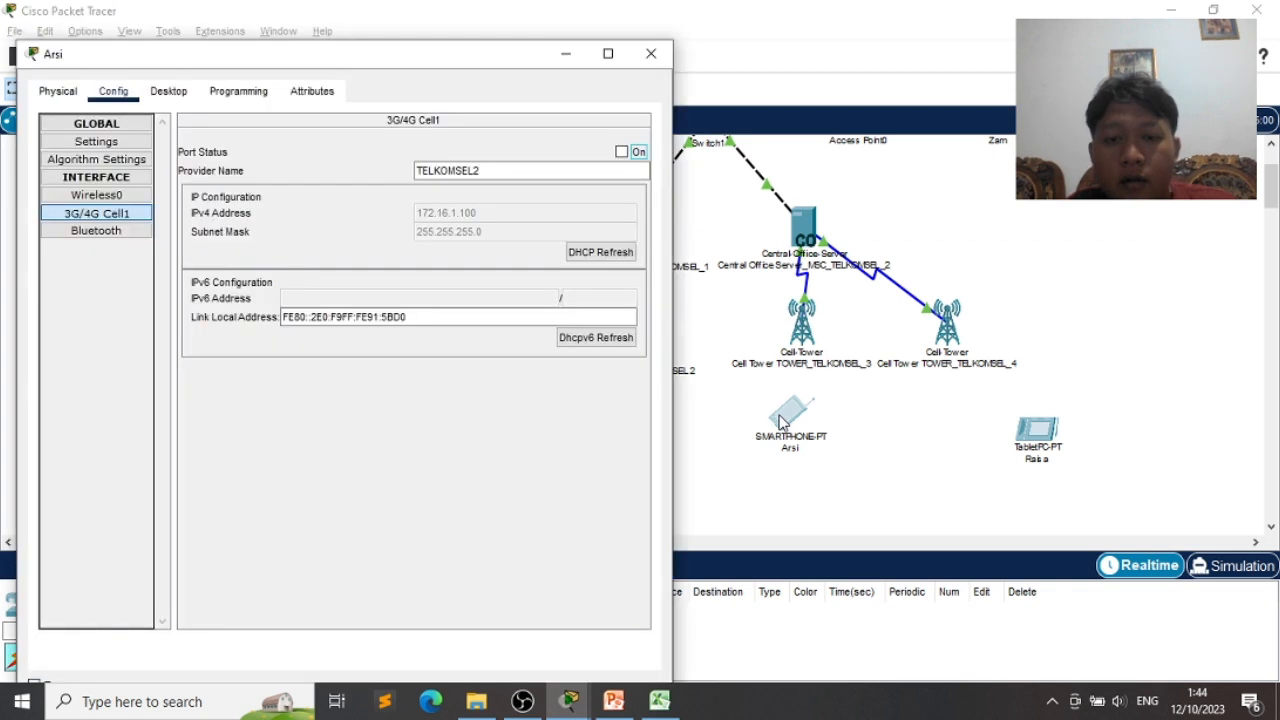
pyautogui.click(622, 151)
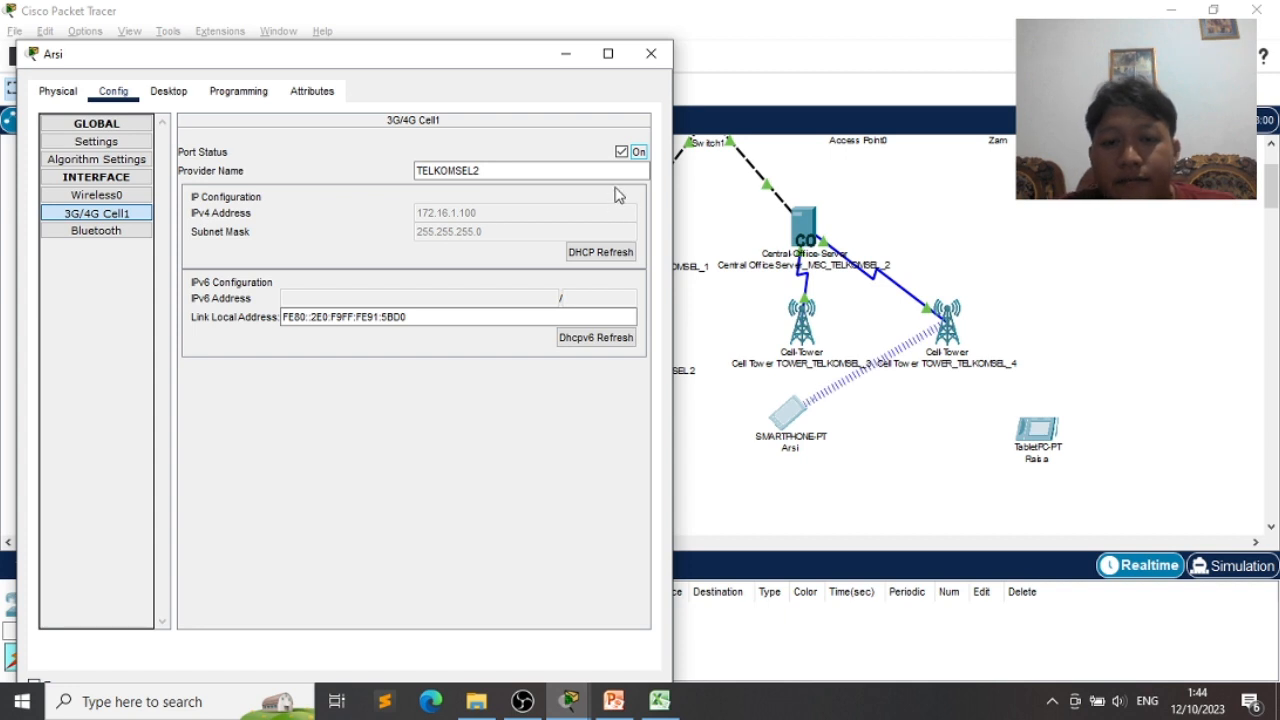
pyautogui.click(629, 153)
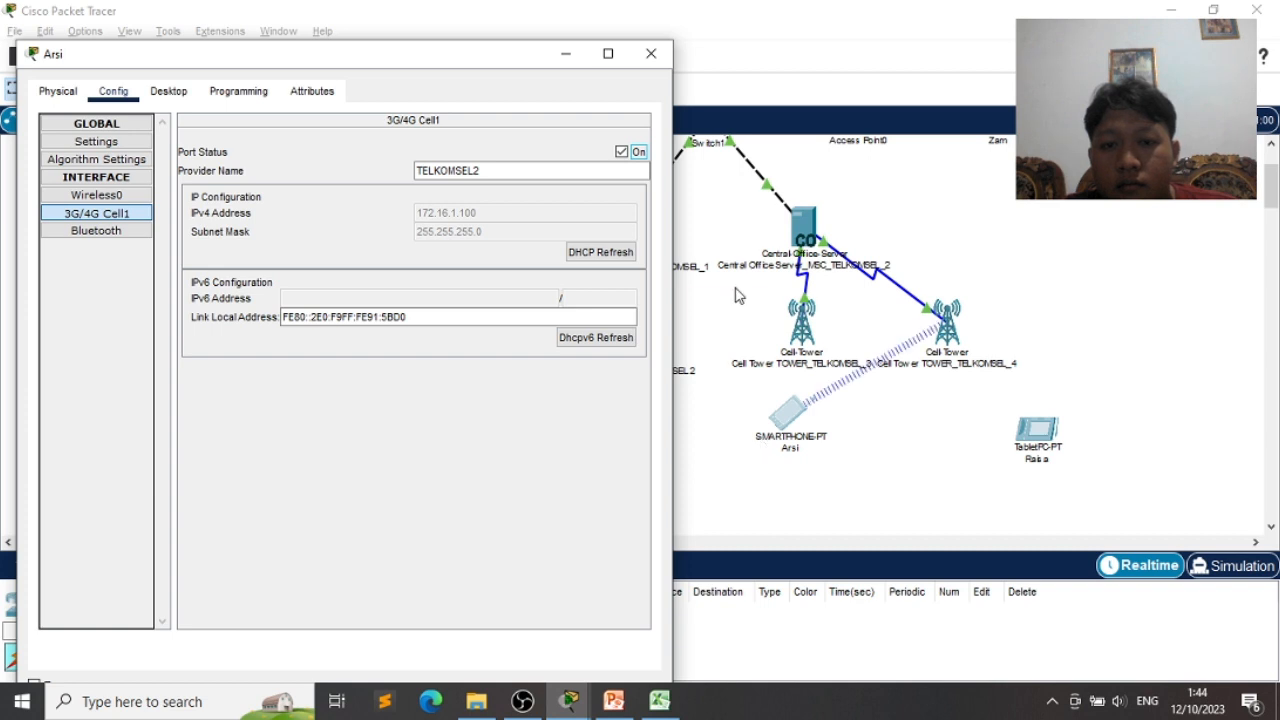
pyautogui.click(765, 422)
pyautogui.moveTo(755, 419); pyautogui.dragTo(751, 419)
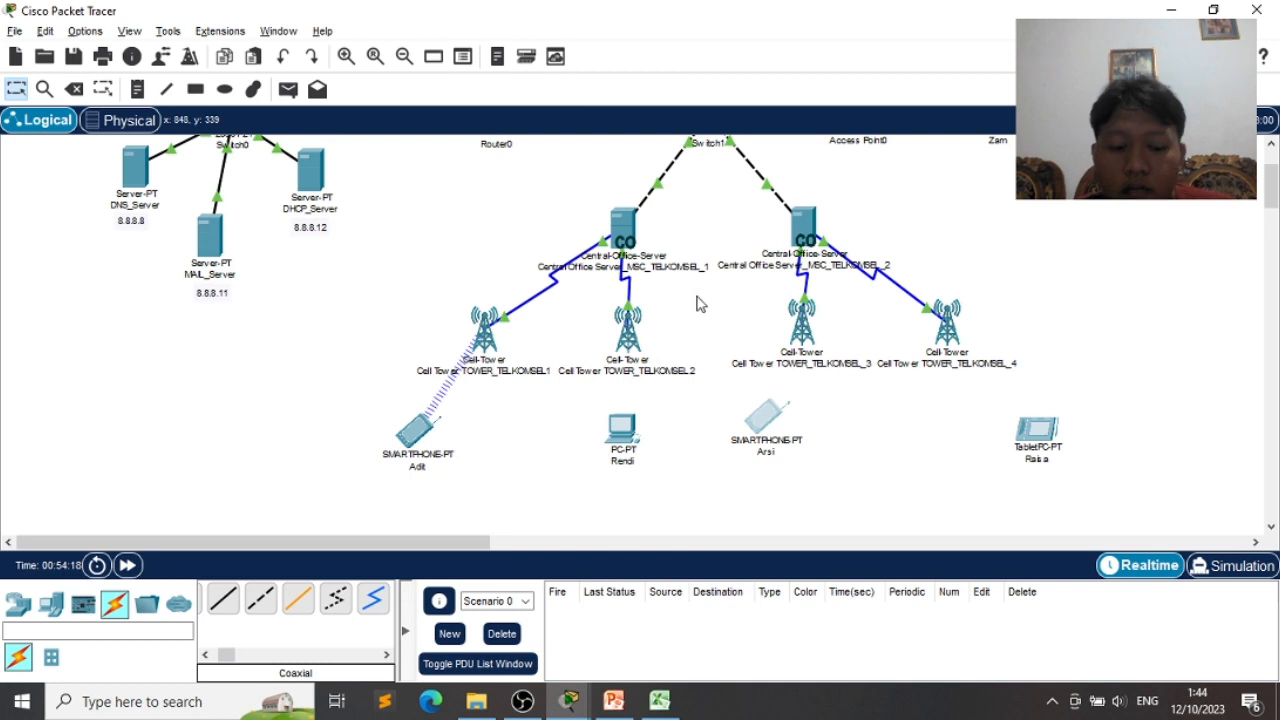
pyautogui.hotkey('alt', 'Tab')
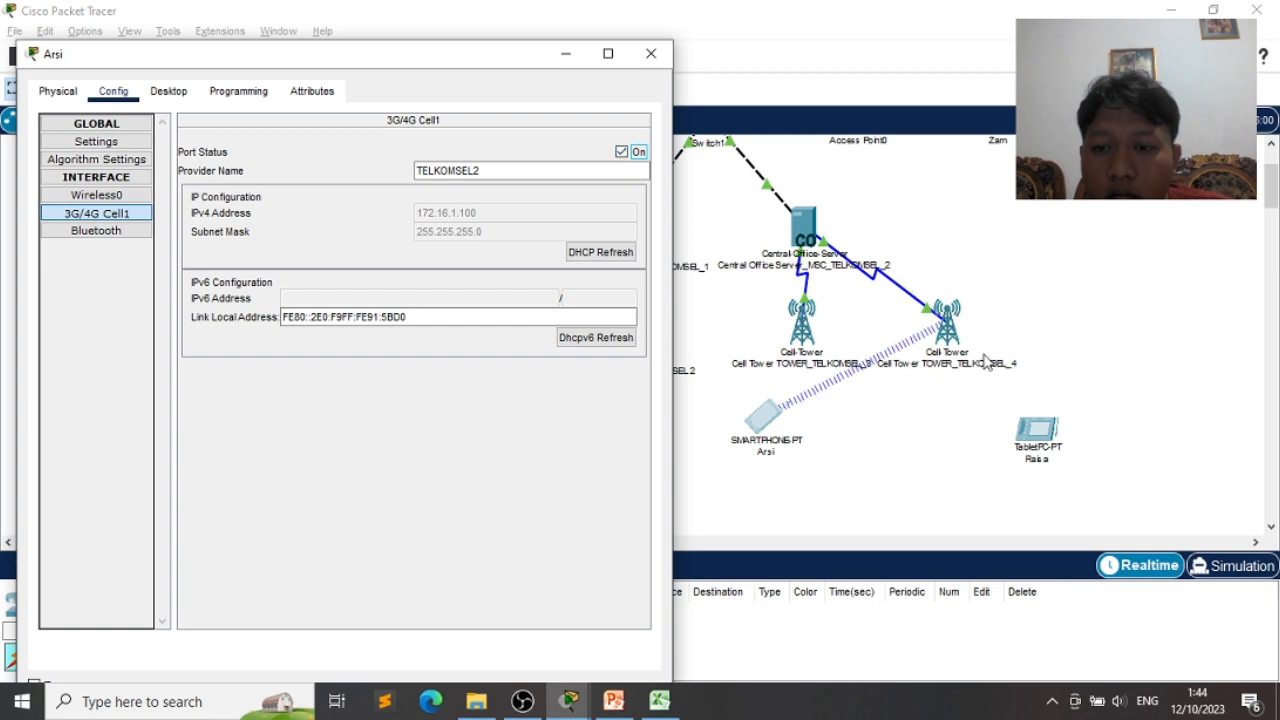
pyautogui.click(940, 340)
pyautogui.moveTo(941, 338); pyautogui.dragTo(983, 334)
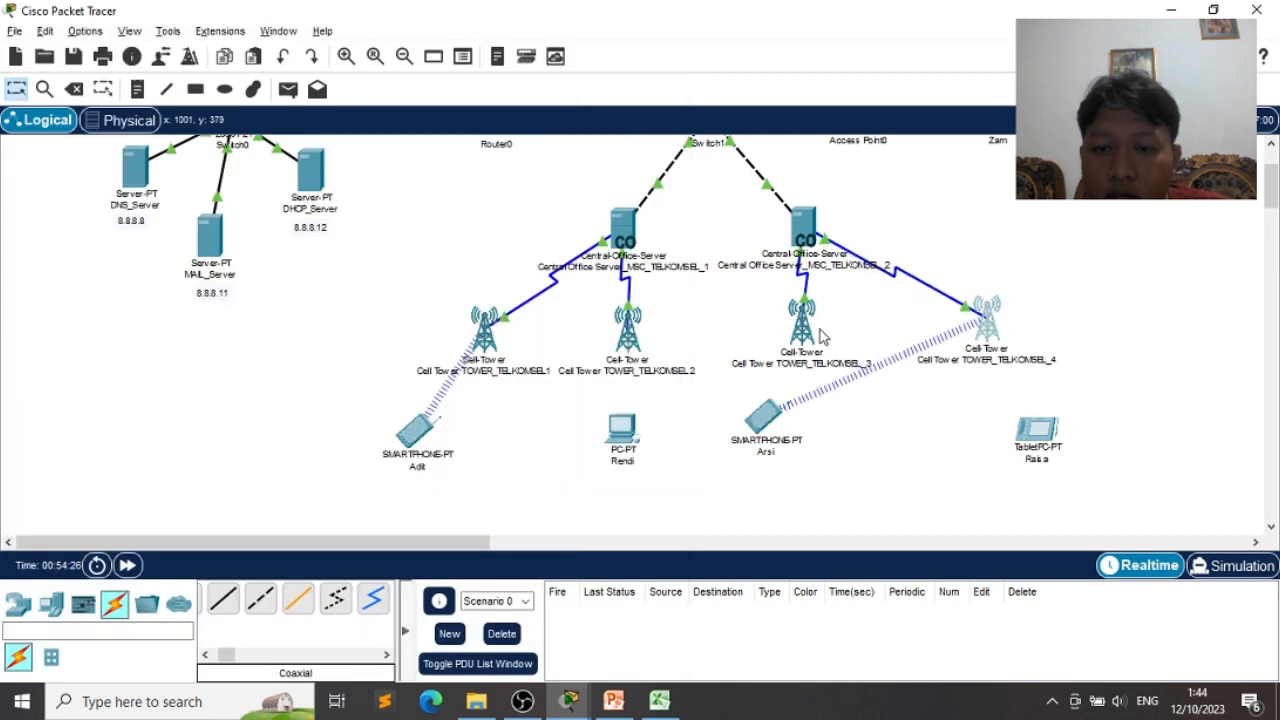
pyautogui.moveTo(791, 322); pyautogui.dragTo(794, 333)
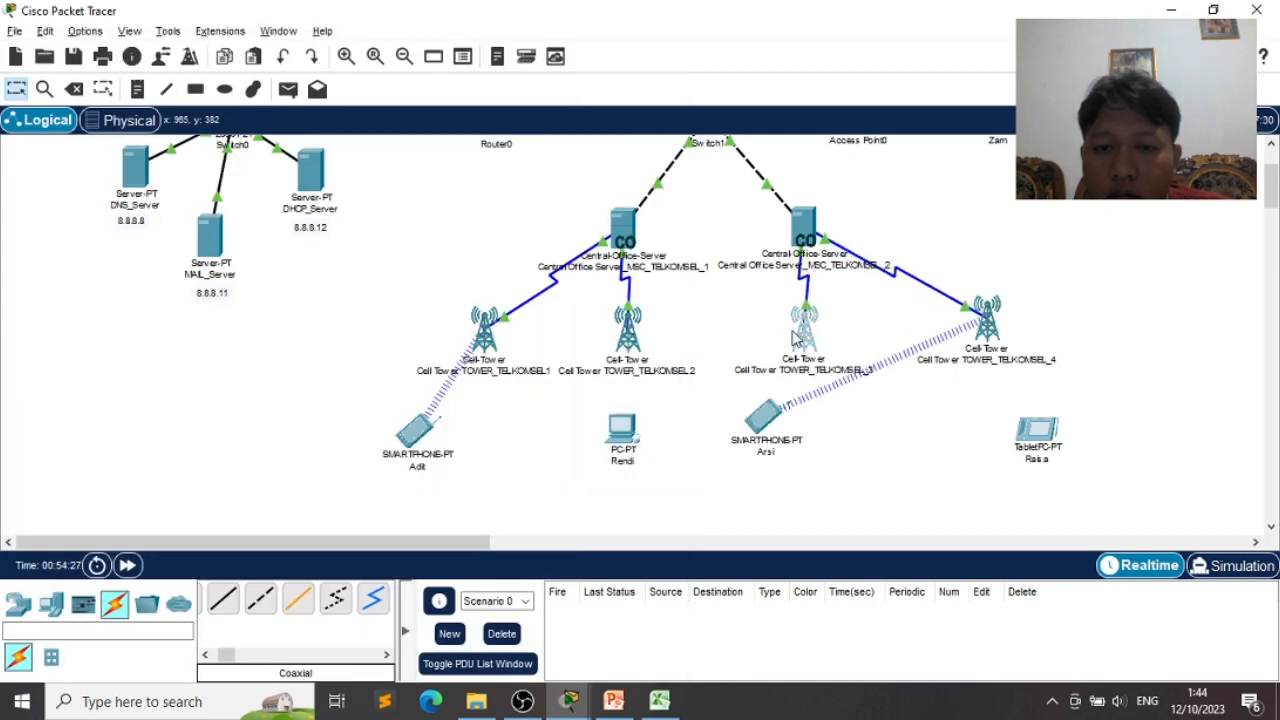
# - Check TOWER_TELKOMSEL_3's settings and toggle smartphone Arsi's cellular port
pyautogui.click(795, 338)
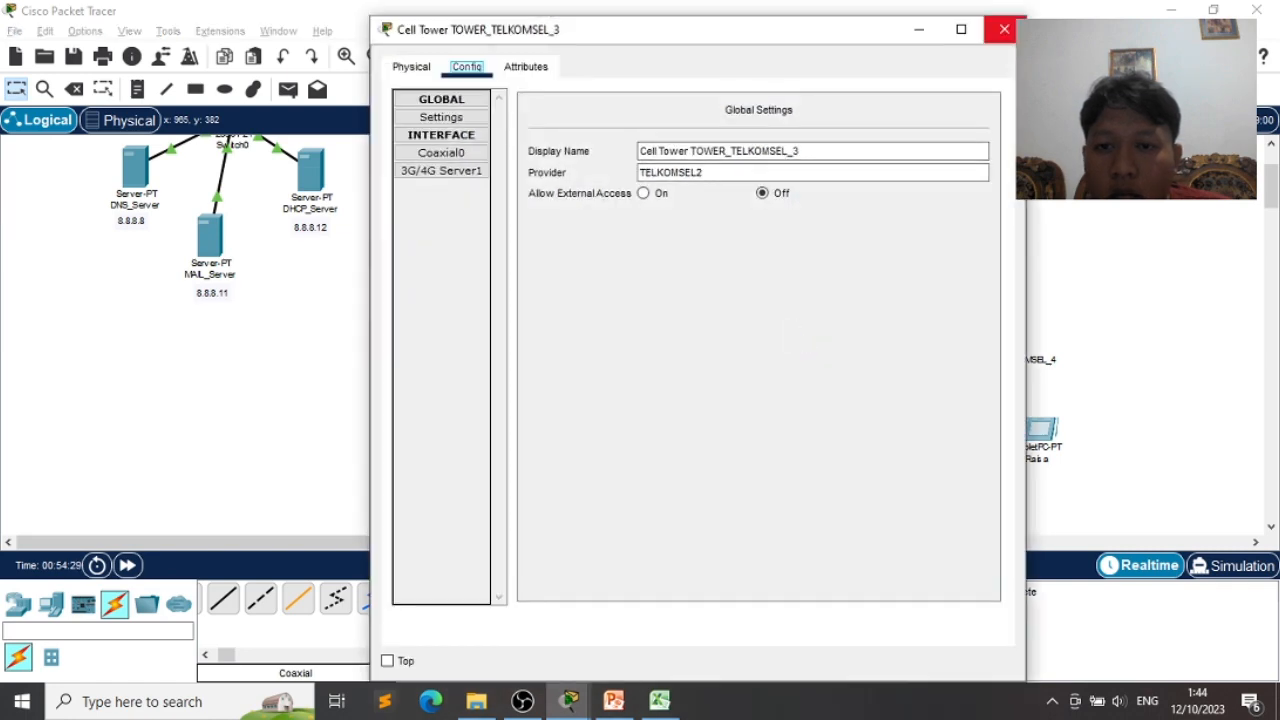
pyautogui.click(1004, 29)
pyautogui.click(766, 418)
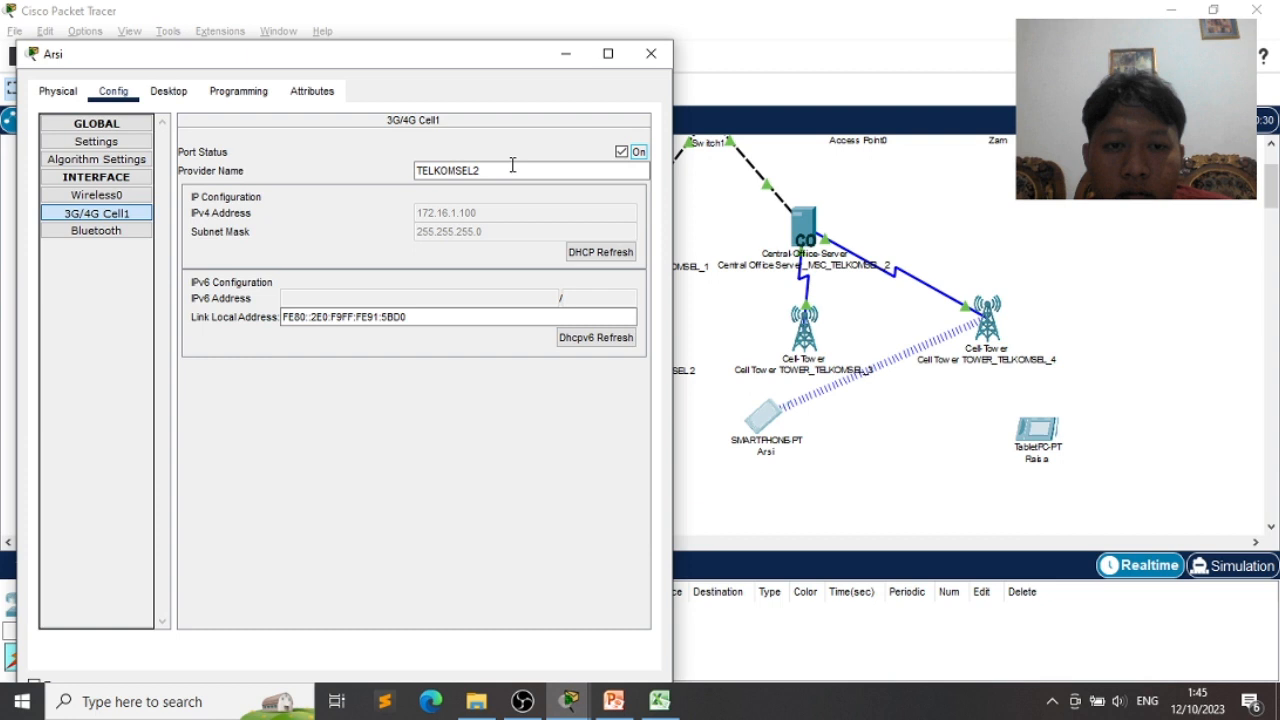
pyautogui.click(624, 154)
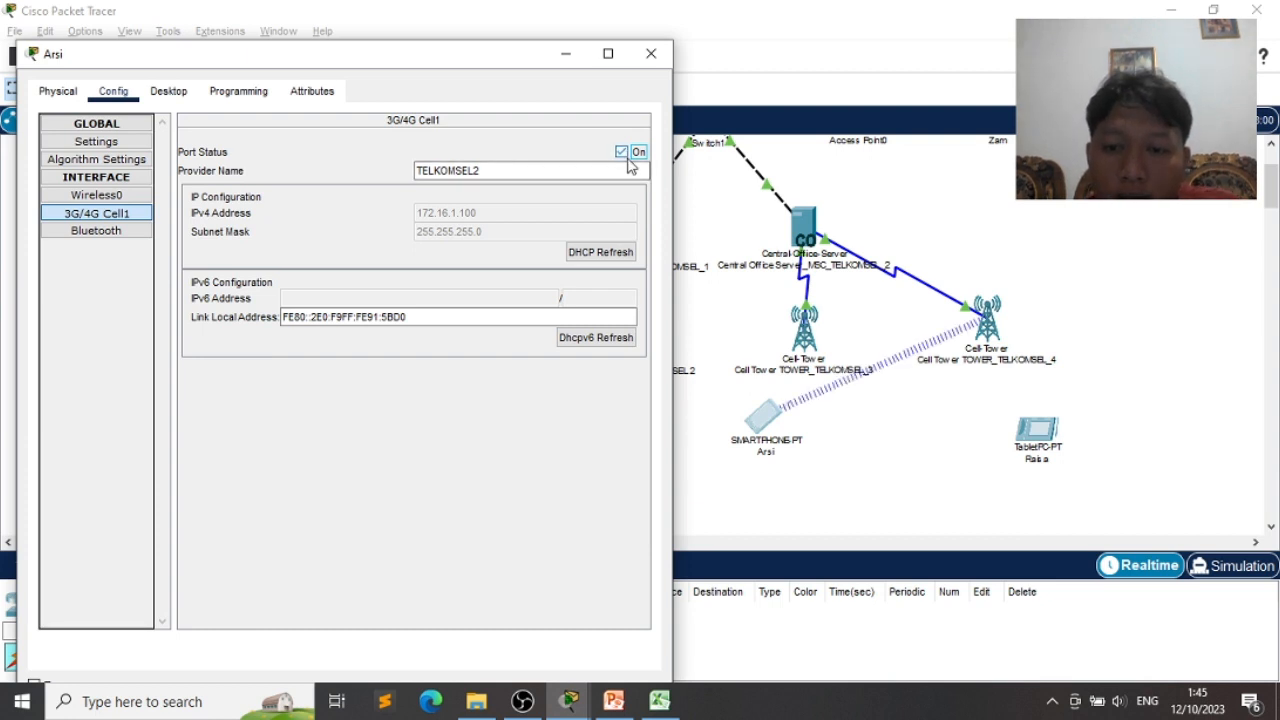
pyautogui.click(622, 153)
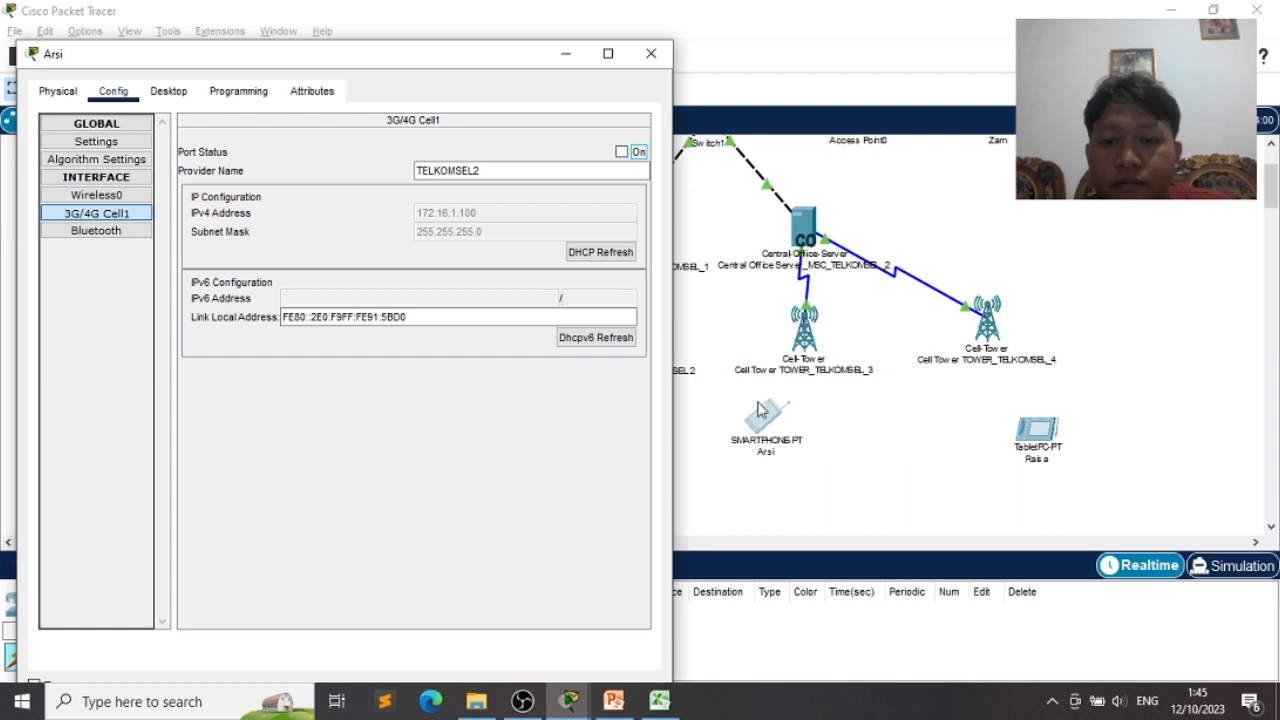
# - Move Arsi lower to link with TOWER_TELKOMSEL_3, refresh its DHCP address, and open tablet Raisa
pyautogui.moveTo(771, 444); pyautogui.dragTo(750, 487)
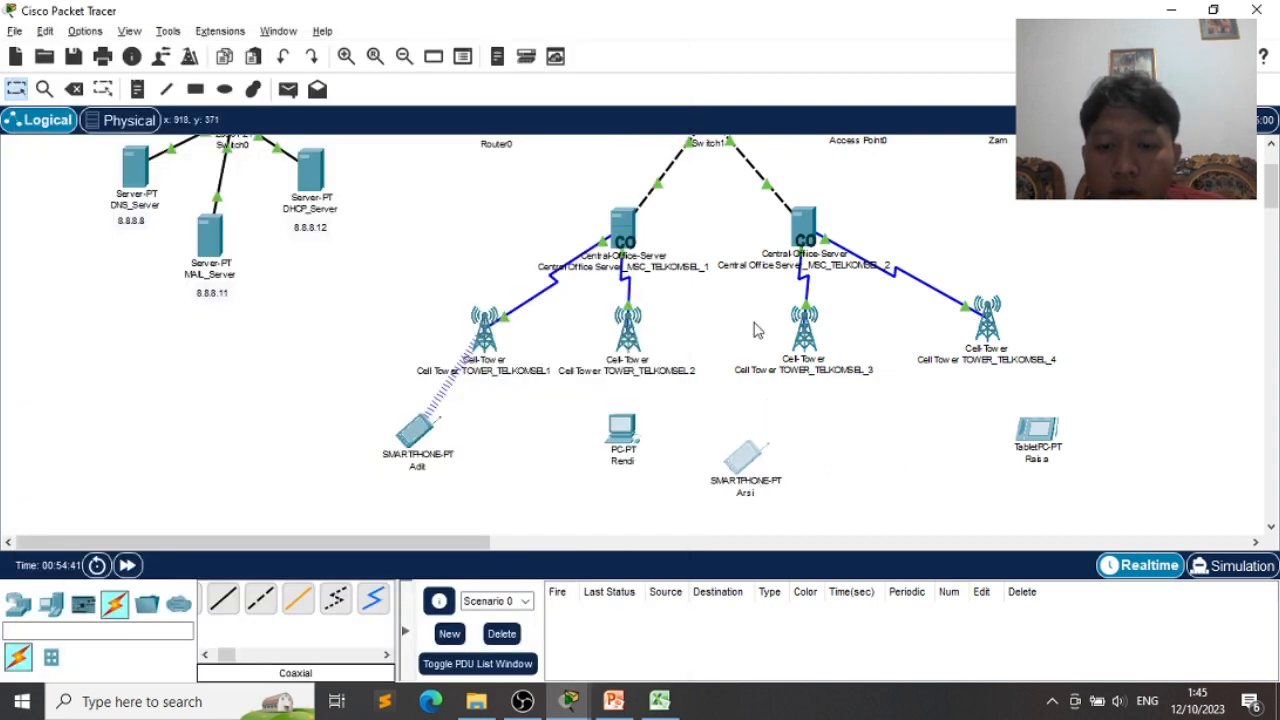
pyautogui.click(745, 458)
pyautogui.click(622, 152)
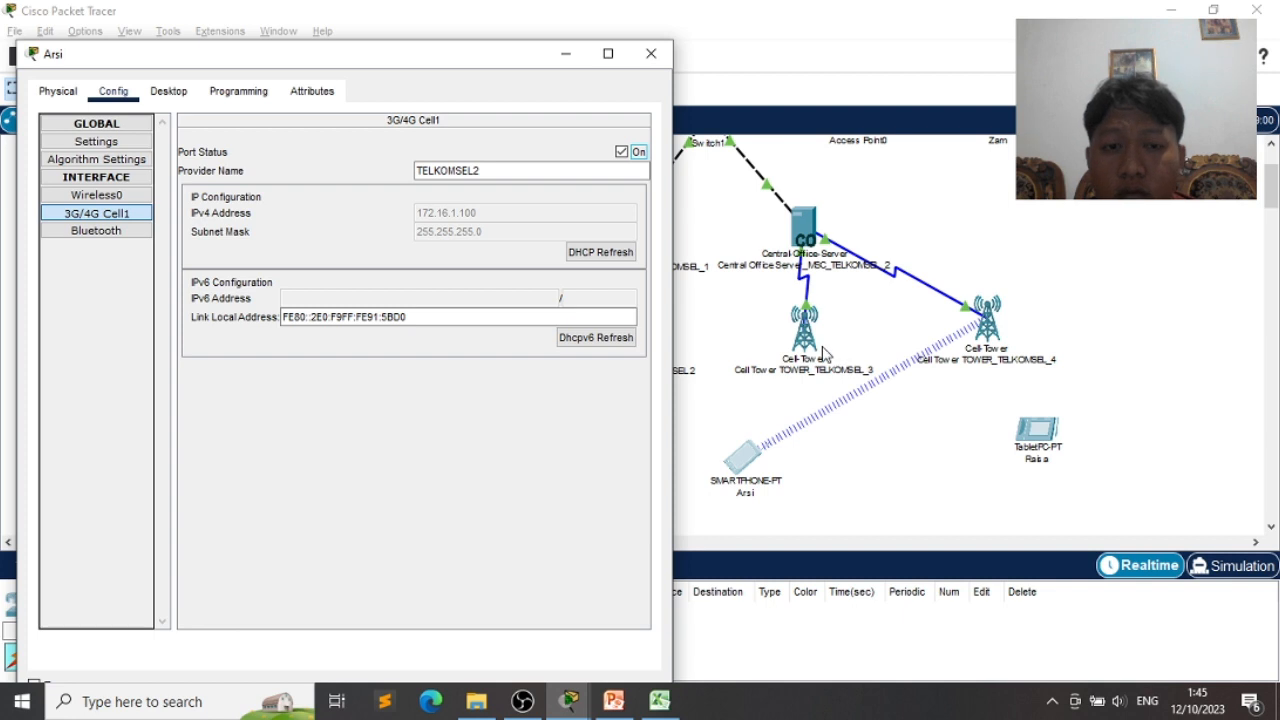
pyautogui.click(622, 152)
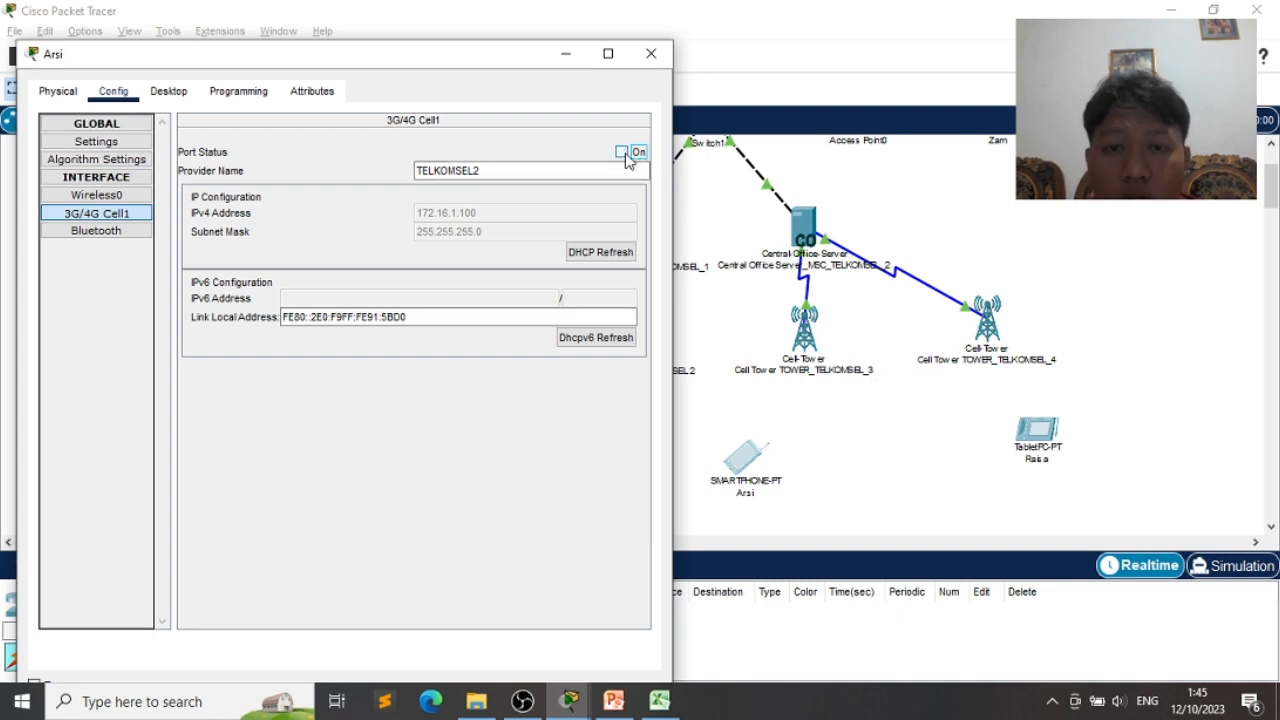
pyautogui.click(587, 262)
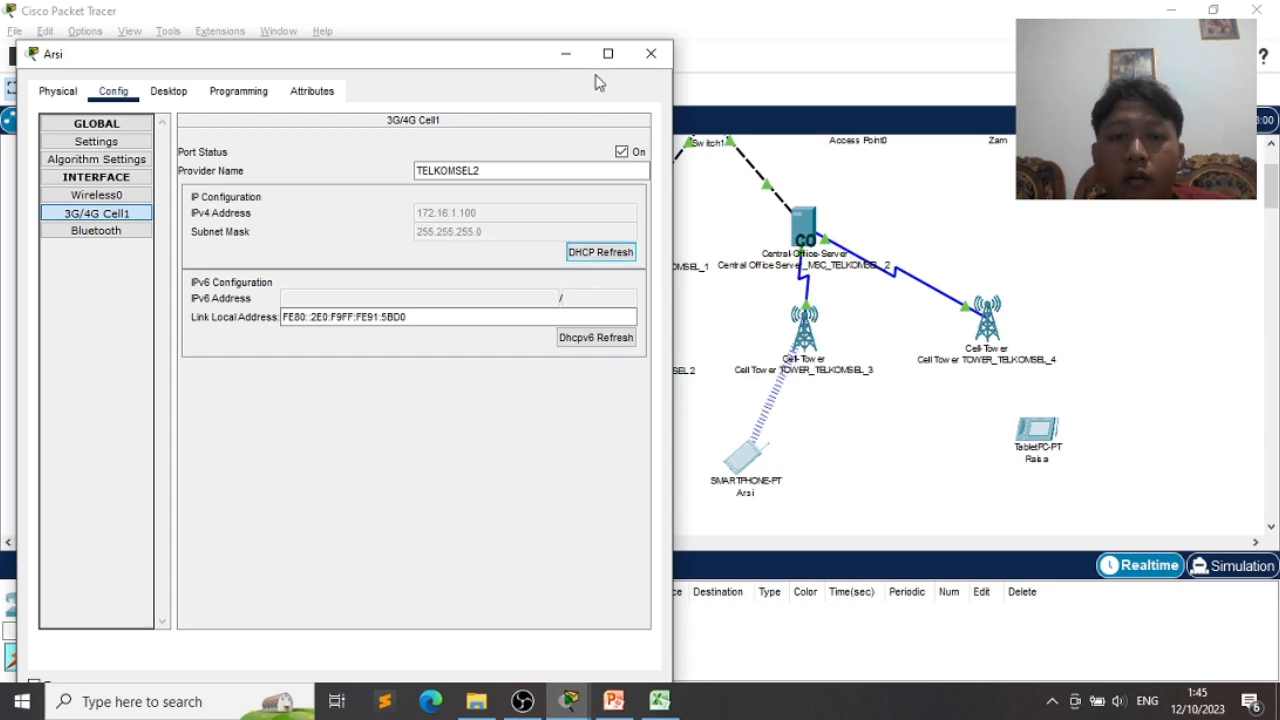
pyautogui.click(1040, 430)
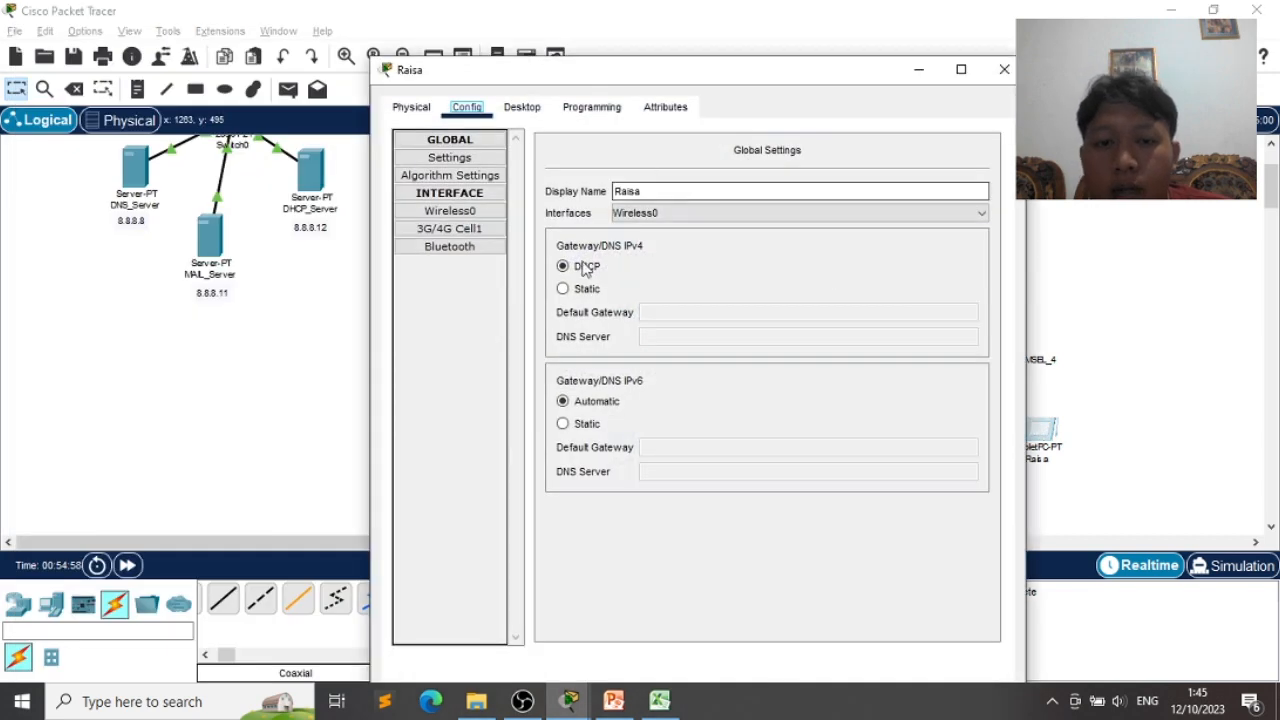
# - Give tablet Raisa provider TELKOMSEL2, turn its cellular port on, and DHCP-refresh to 172.16.1.101
pyautogui.click(449, 229)
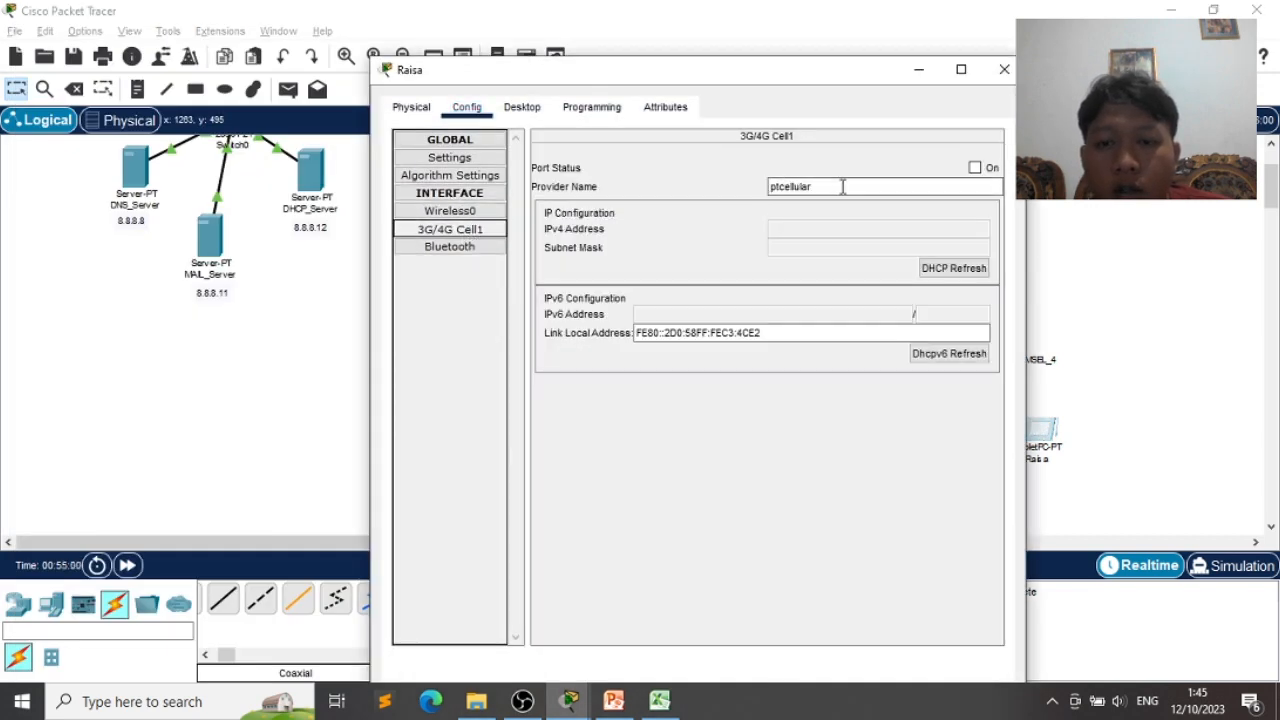
pyautogui.moveTo(826, 186); pyautogui.dragTo(751, 194)
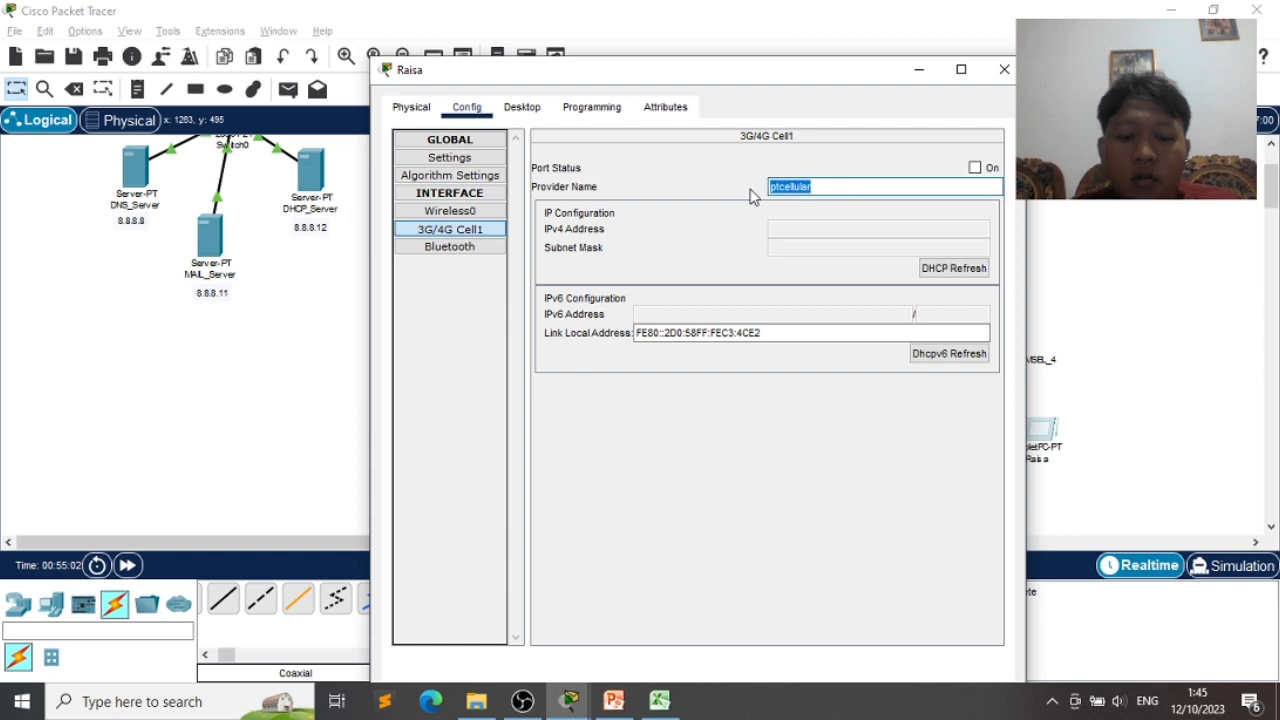
pyautogui.write('TELKOMSEL')
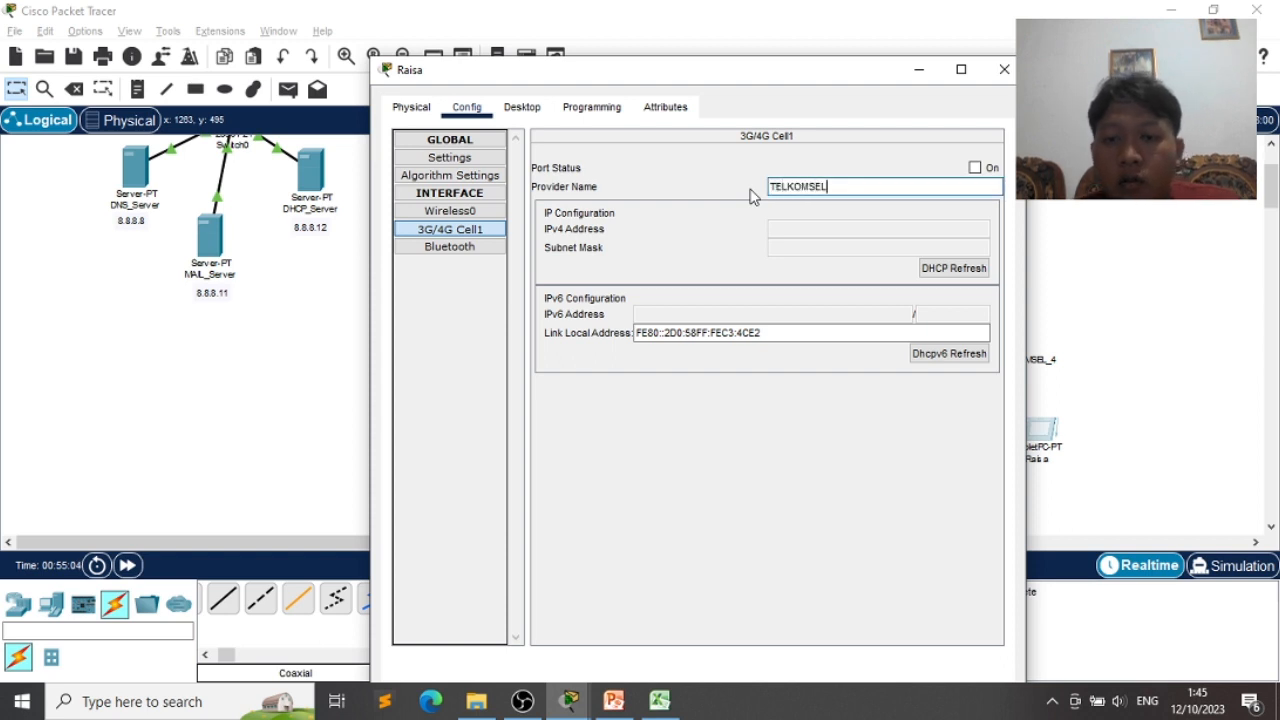
pyautogui.write('2')
pyautogui.click(975, 167)
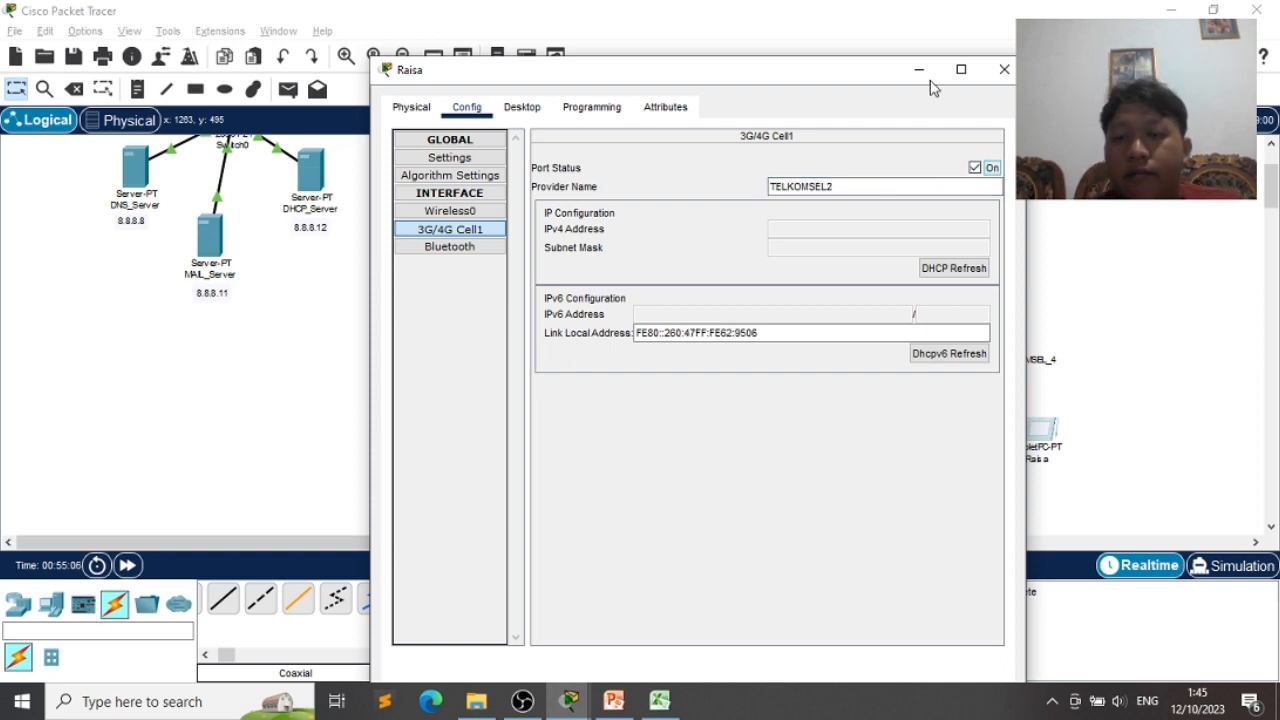
pyautogui.moveTo(885, 80); pyautogui.dragTo(648, 86)
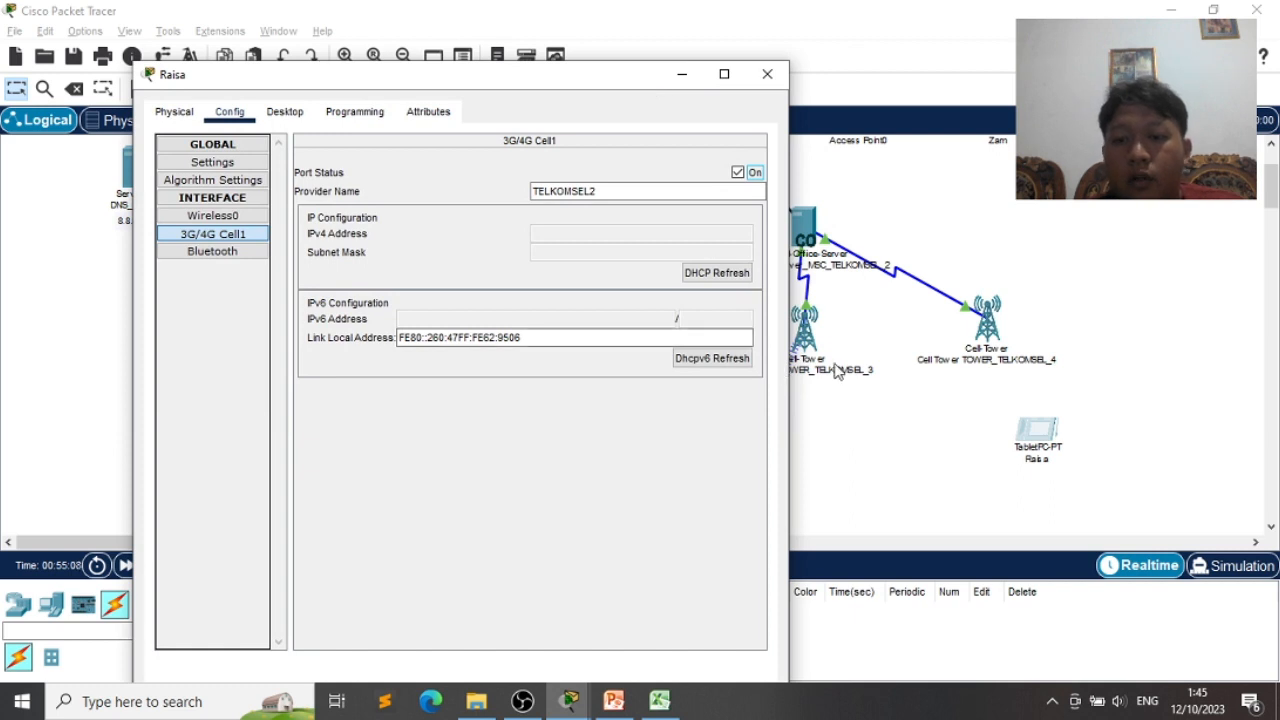
pyautogui.click(716, 273)
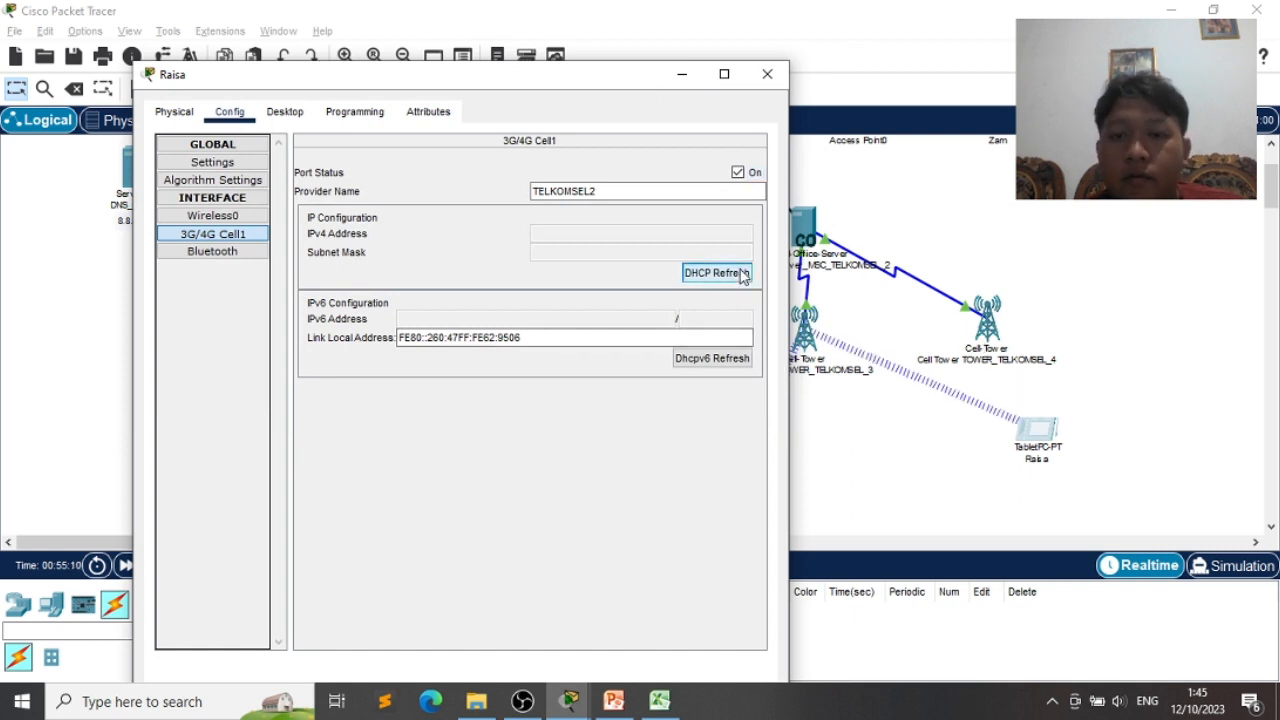
pyautogui.click(738, 172)
pyautogui.click(738, 172)
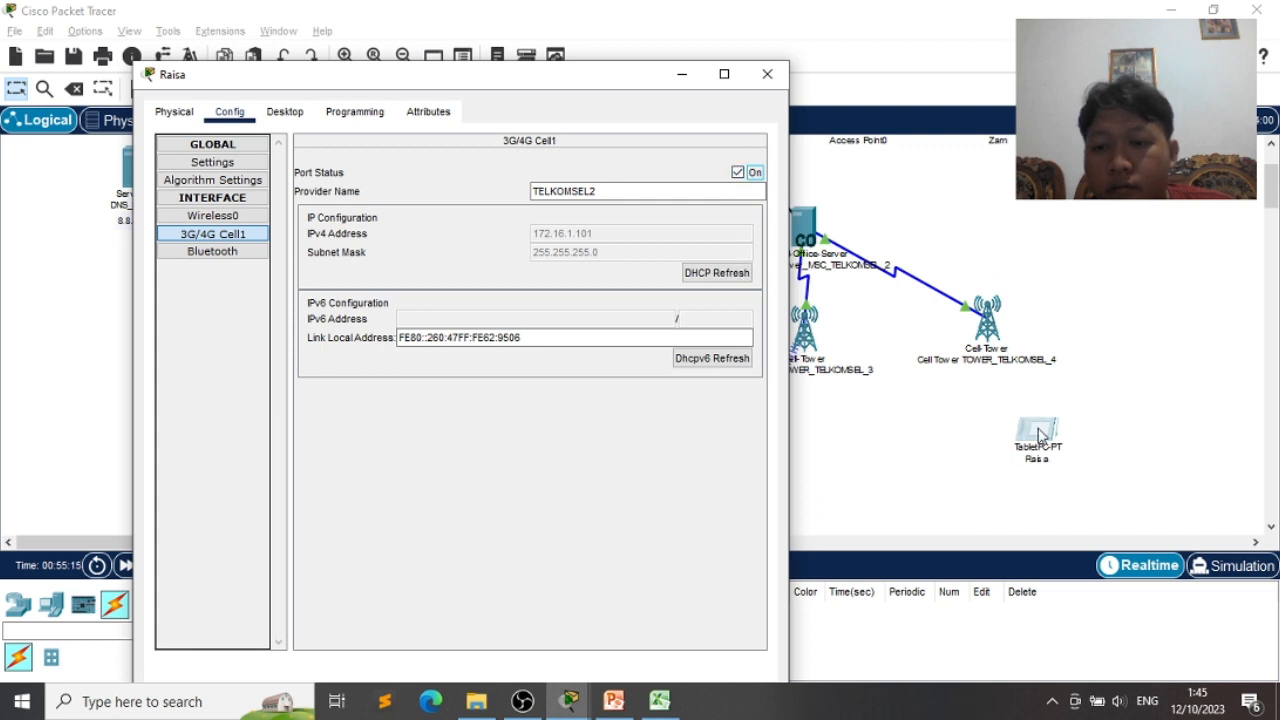
pyautogui.click(769, 73)
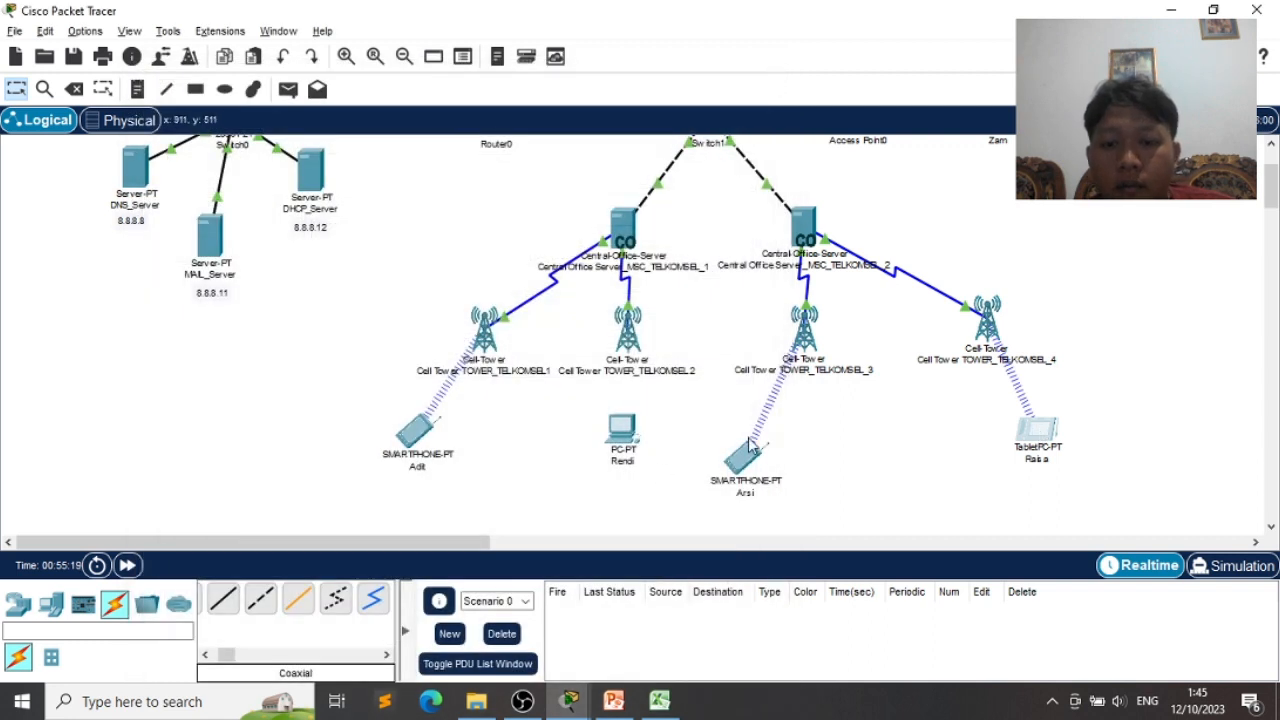
# - Replace PC Rendi's WMP300N wireless card with a PT-HOST-NM-3G/4G module and power it back on
pyautogui.moveTo(755, 452); pyautogui.dragTo(810, 437)
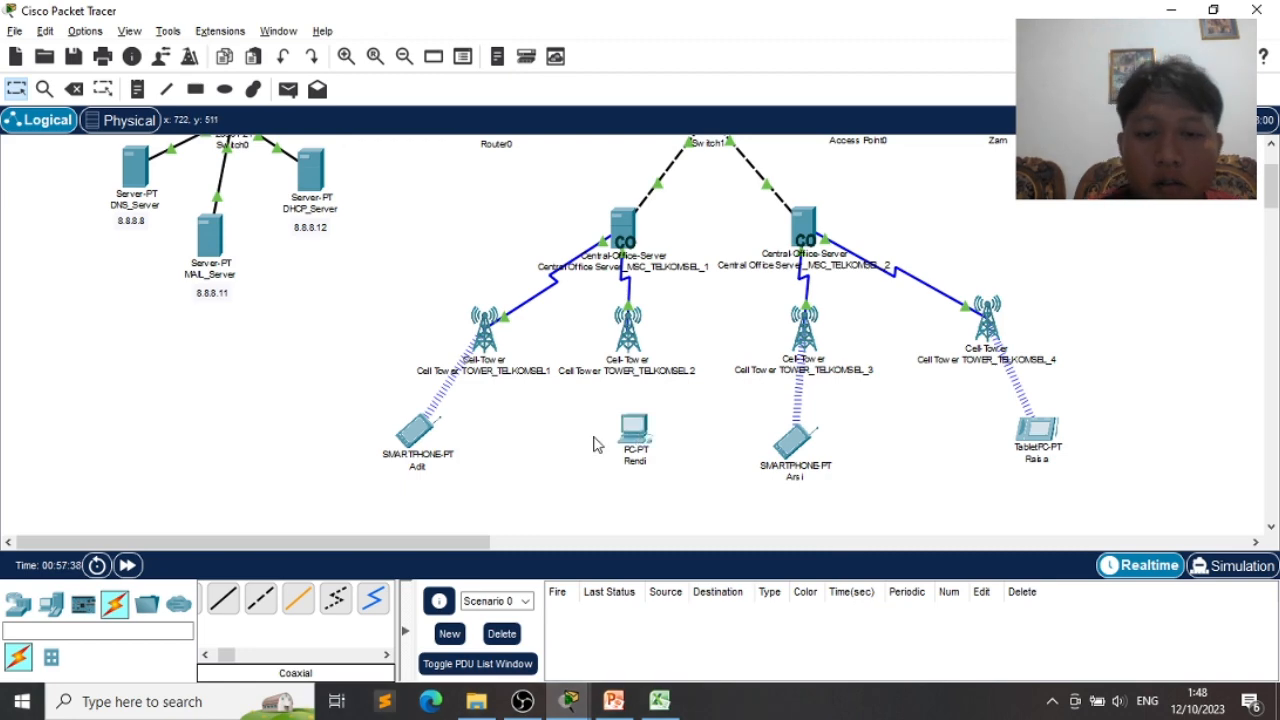
pyautogui.click(636, 432)
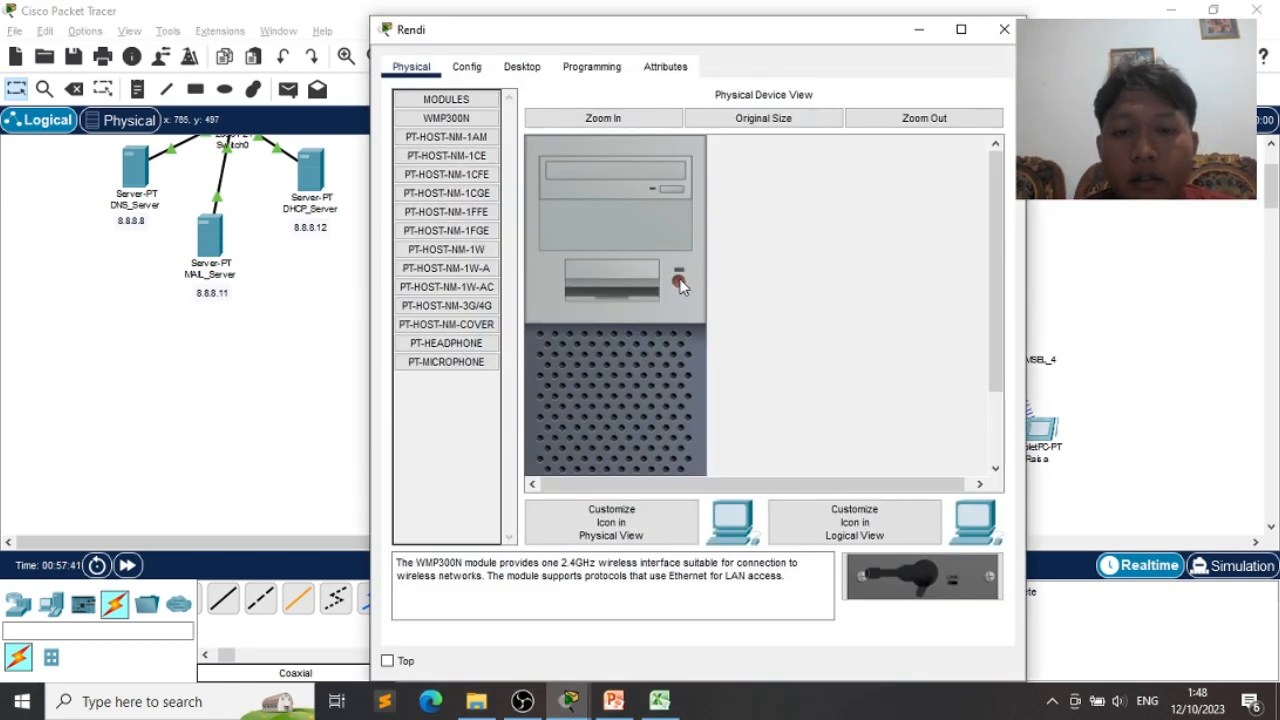
pyautogui.scroll(-3, 617, 344)
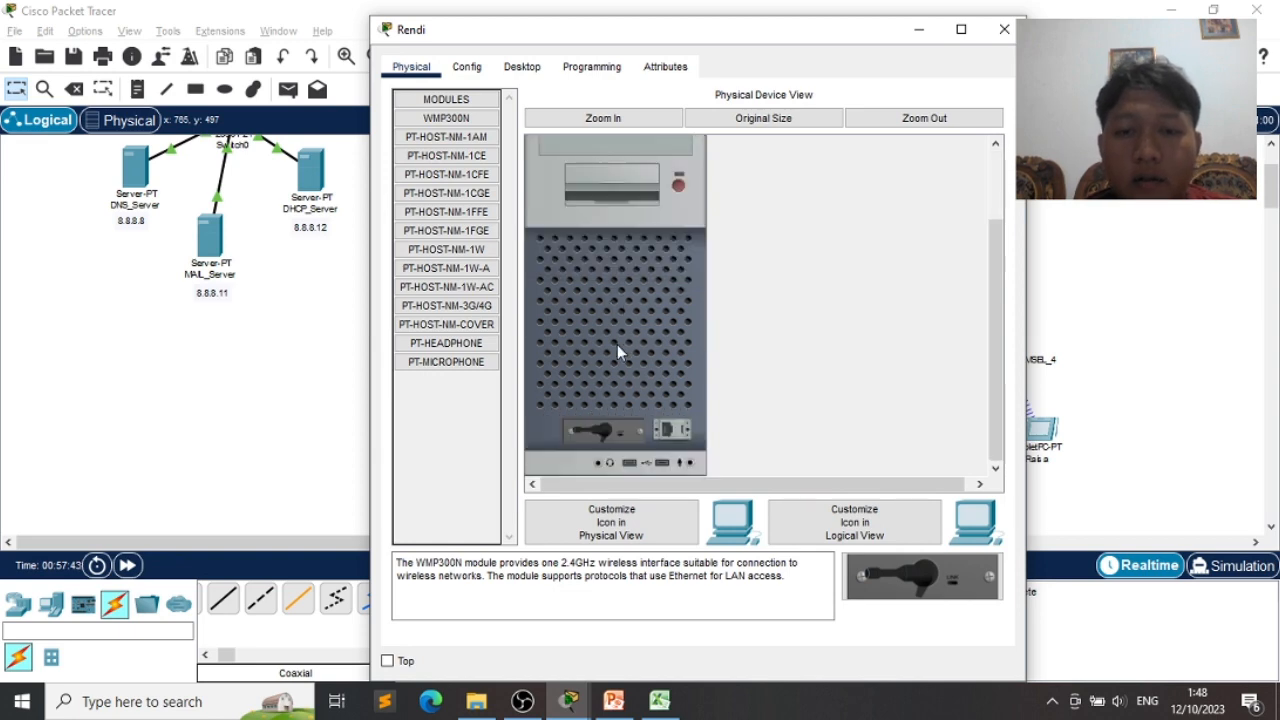
pyautogui.moveTo(608, 428); pyautogui.dragTo(470, 436)
pyautogui.click(465, 314)
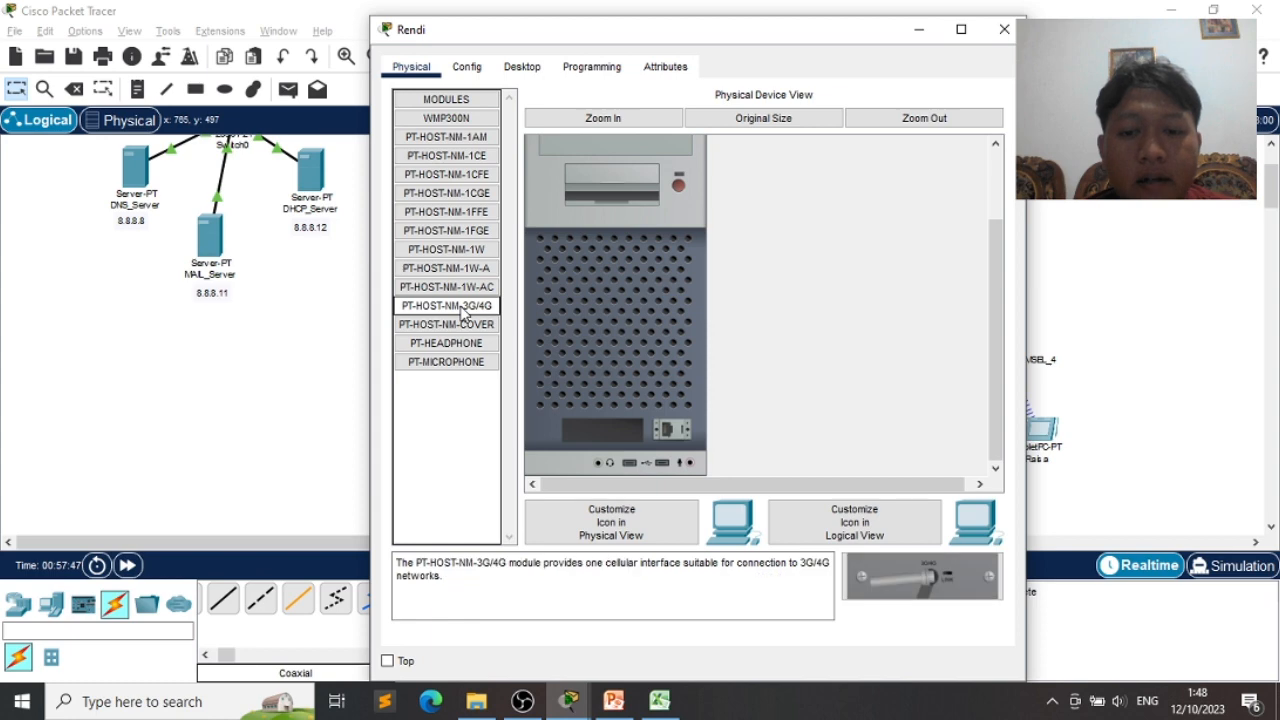
pyautogui.moveTo(465, 314); pyautogui.dragTo(611, 432)
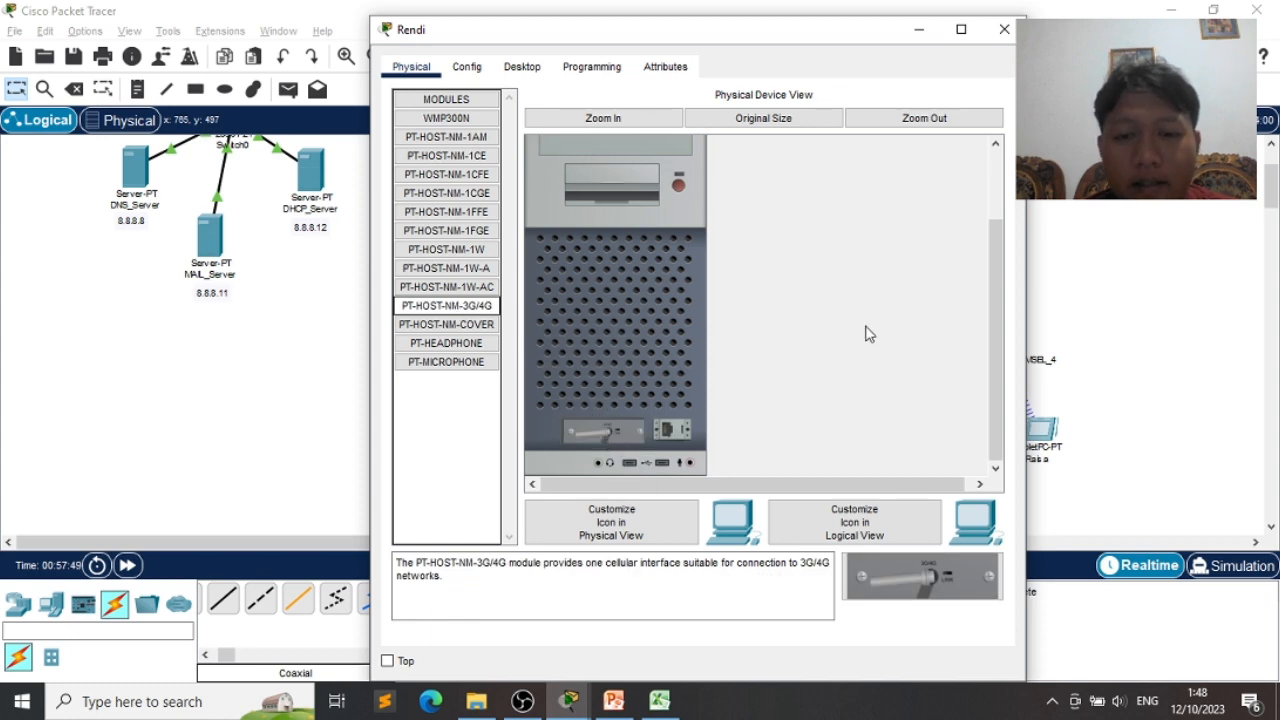
pyautogui.click(678, 204)
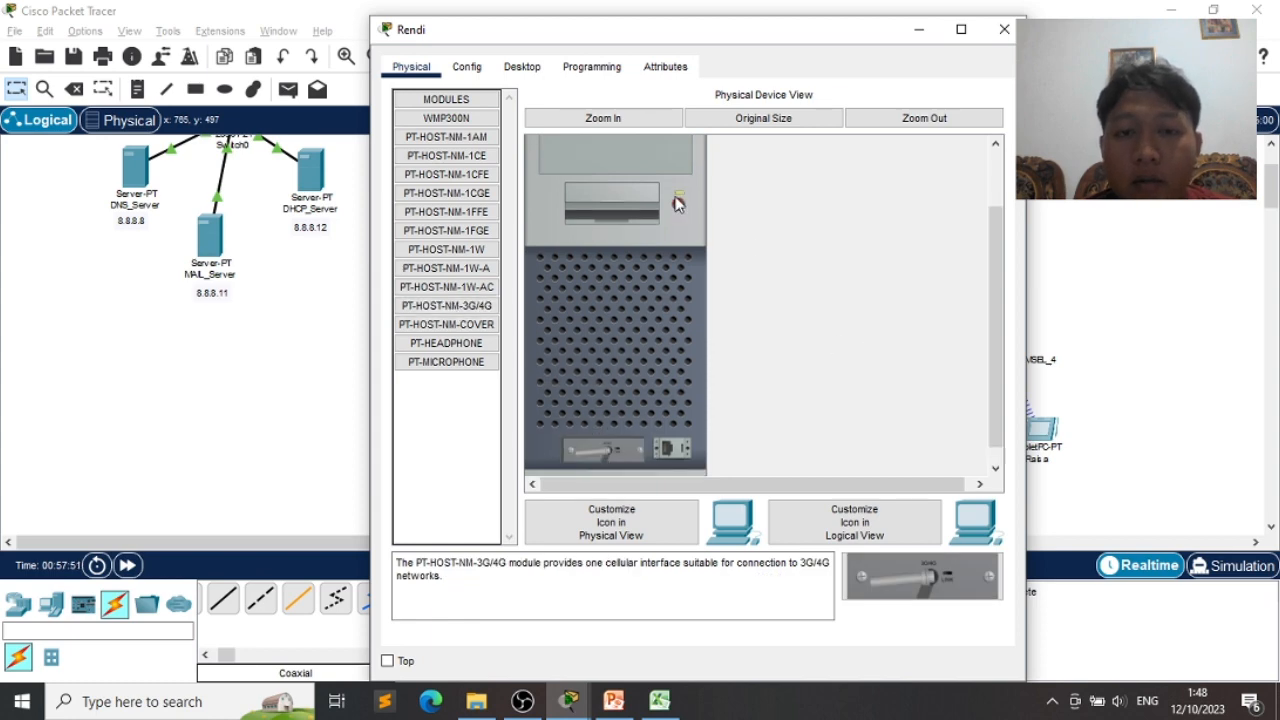
pyautogui.click(466, 67)
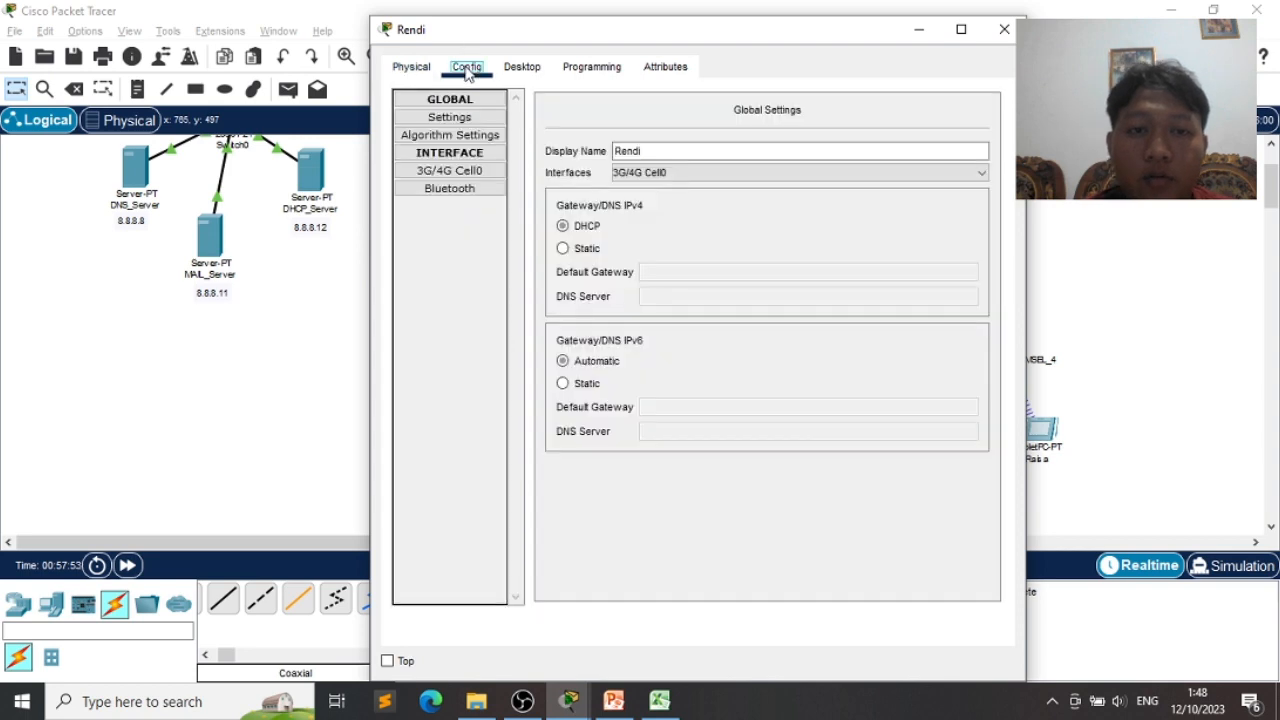
# - Change PC Rendi's 3G/4G Cell0 provider name to TELKOMSEL1
pyautogui.click(450, 171)
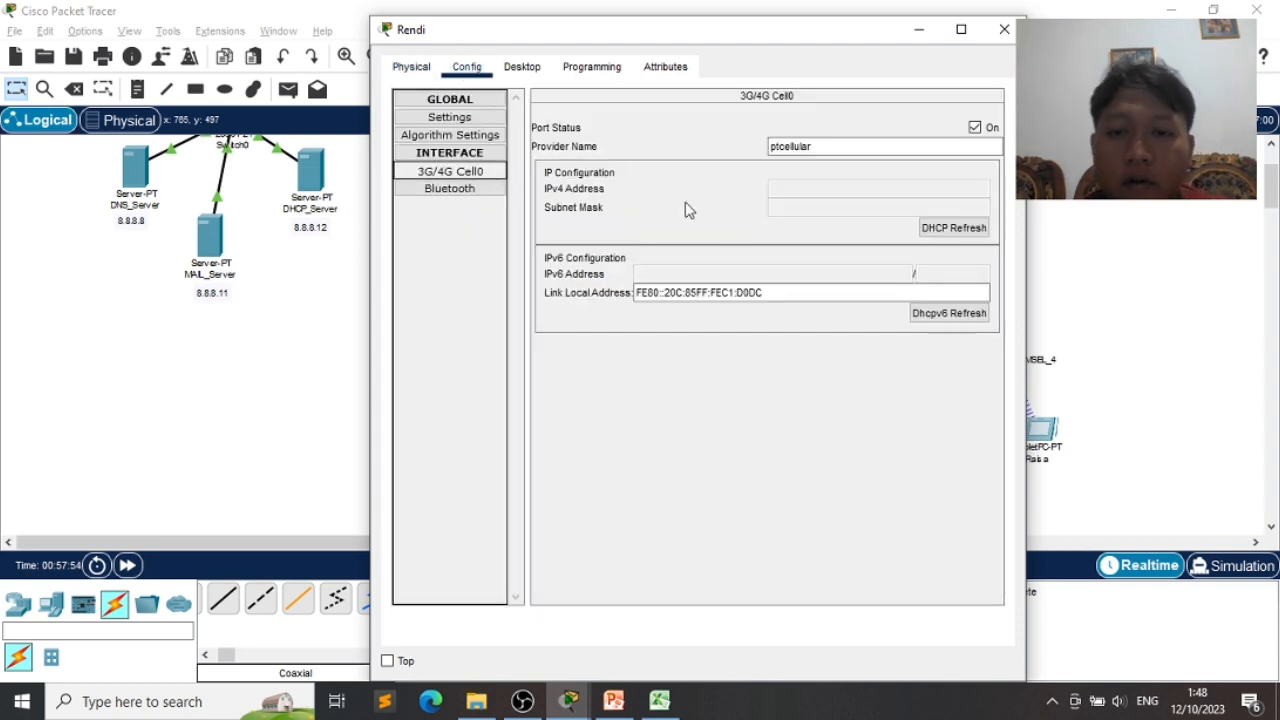
pyautogui.moveTo(829, 146); pyautogui.dragTo(731, 140)
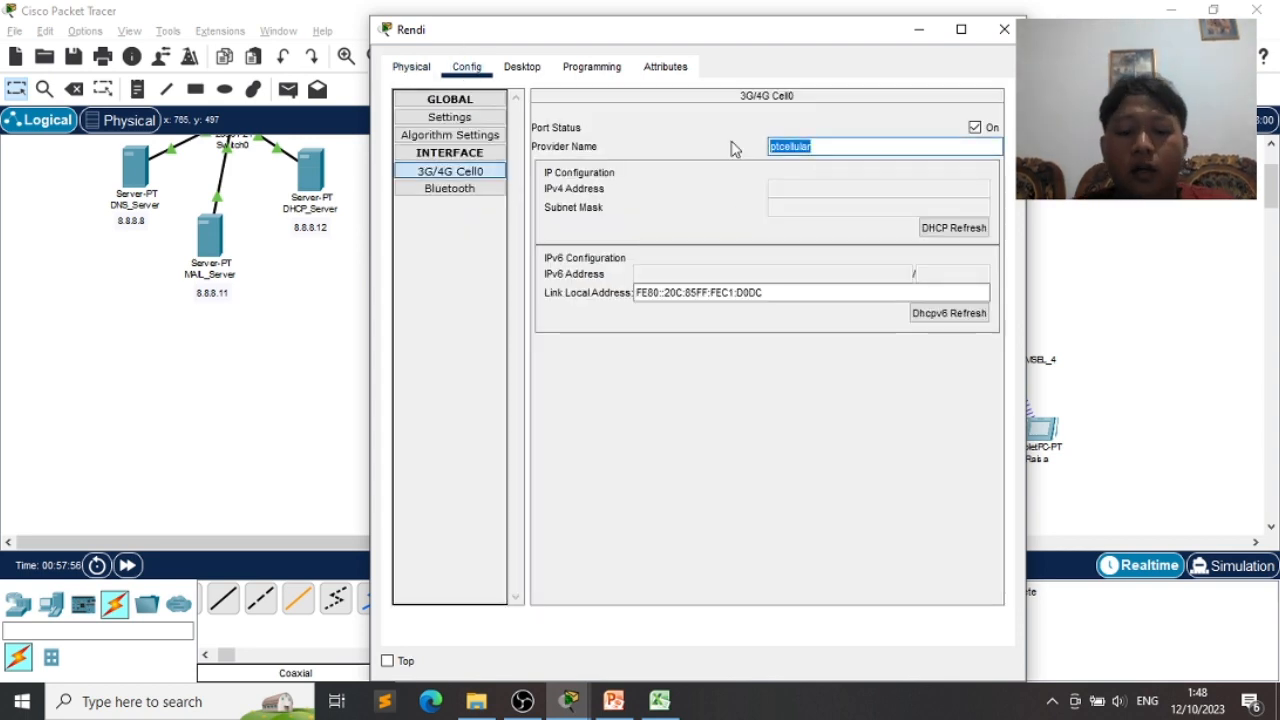
pyautogui.write('TELKOMSEL1')
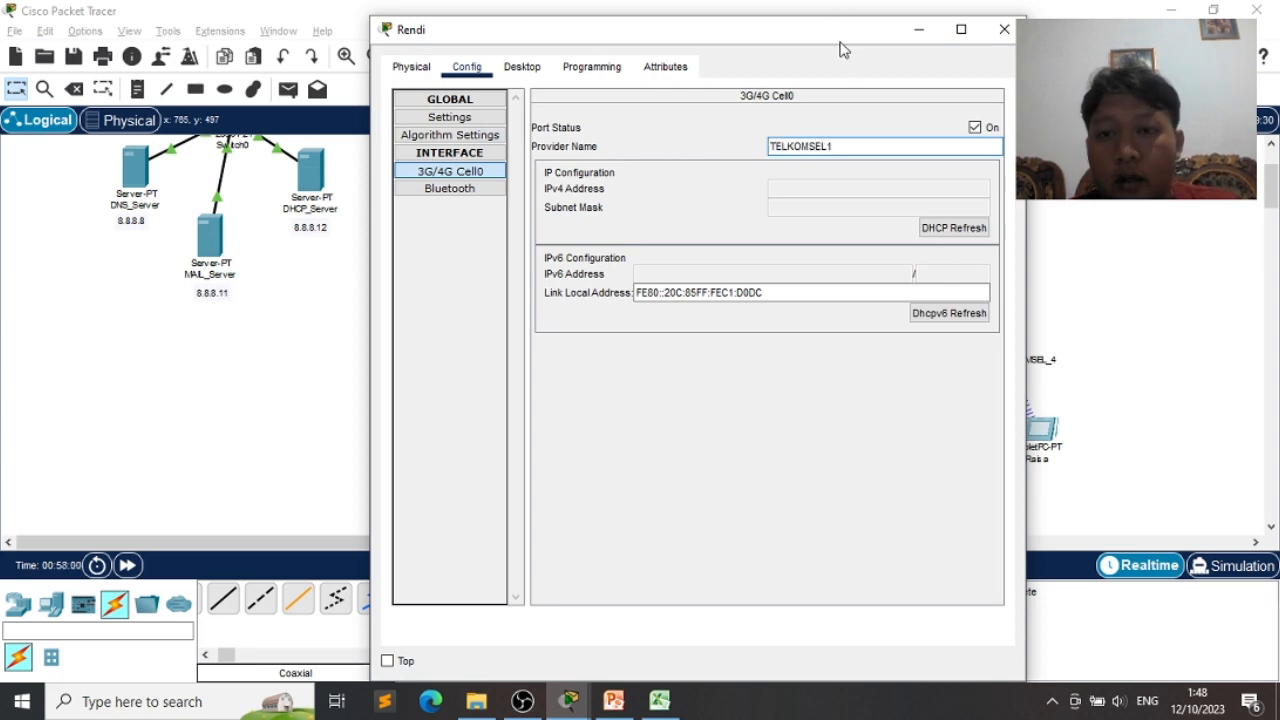
pyautogui.moveTo(841, 45); pyautogui.dragTo(377, 243)
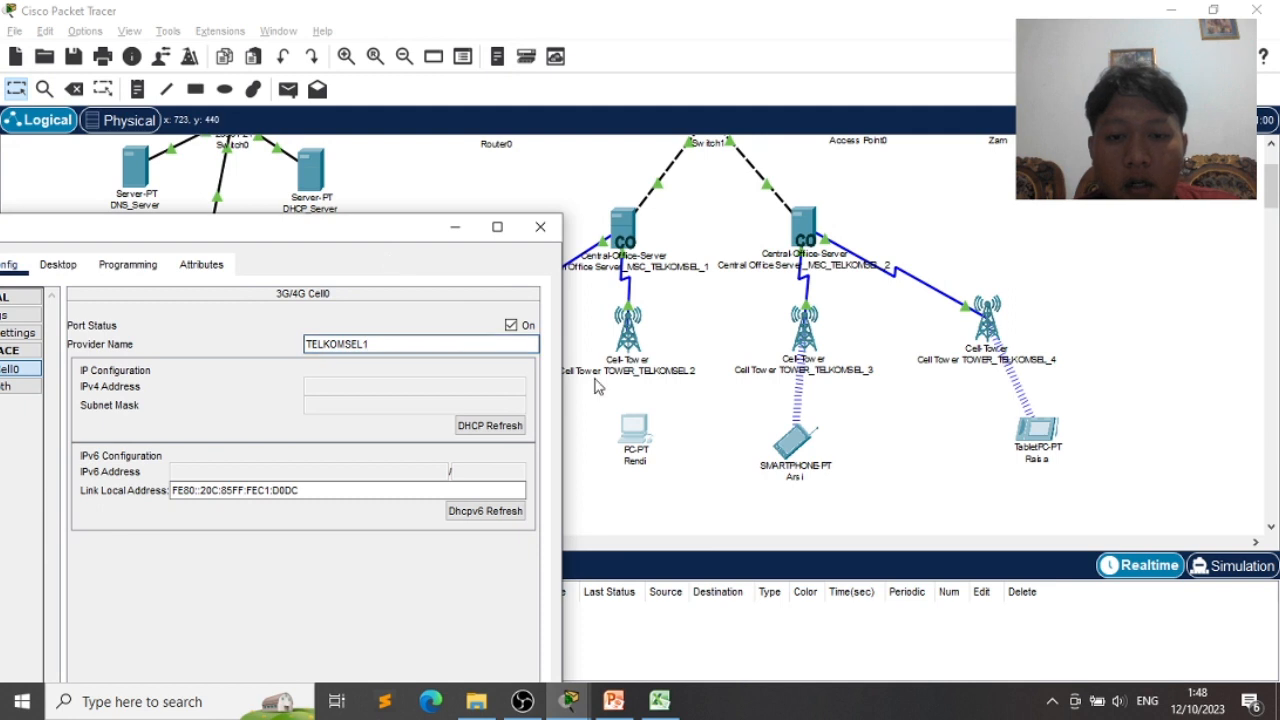
# - Toggle PC Rendi's cellular port with DHCP refreshes, leave it off, and move the PC below TOWER_TELKOMSEL2
pyautogui.click(520, 428)
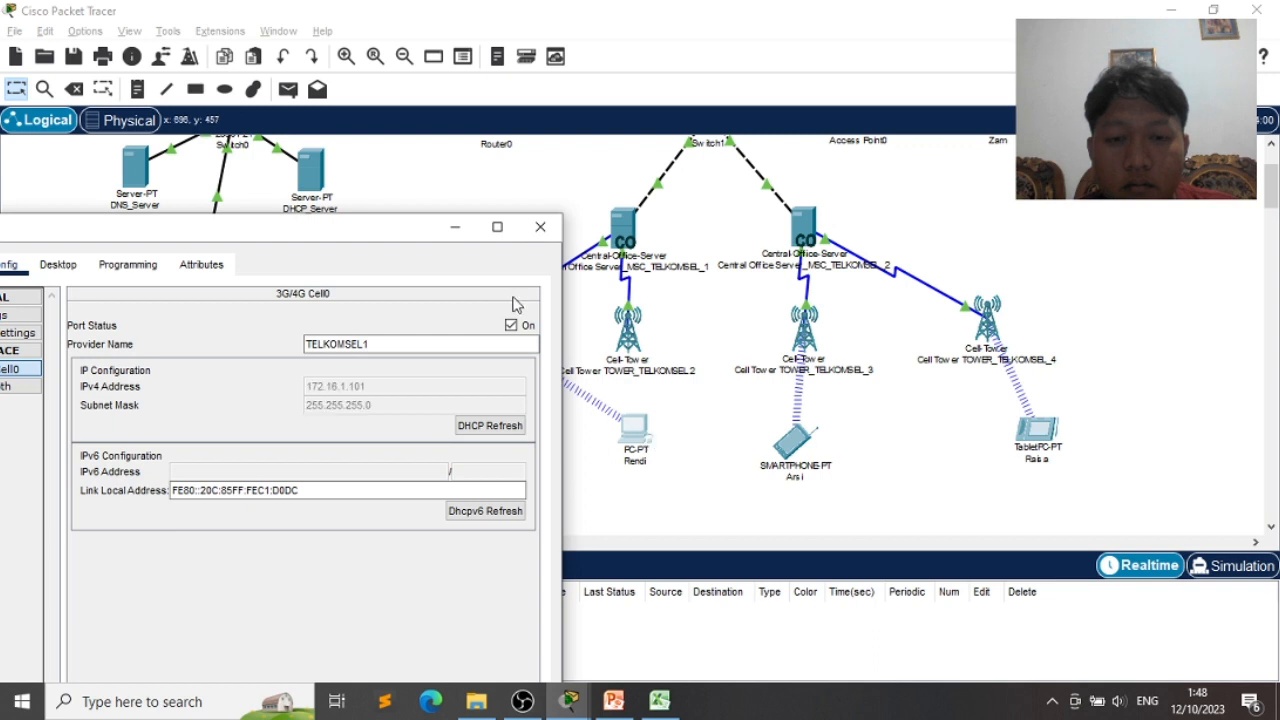
pyautogui.click(511, 325)
pyautogui.click(508, 425)
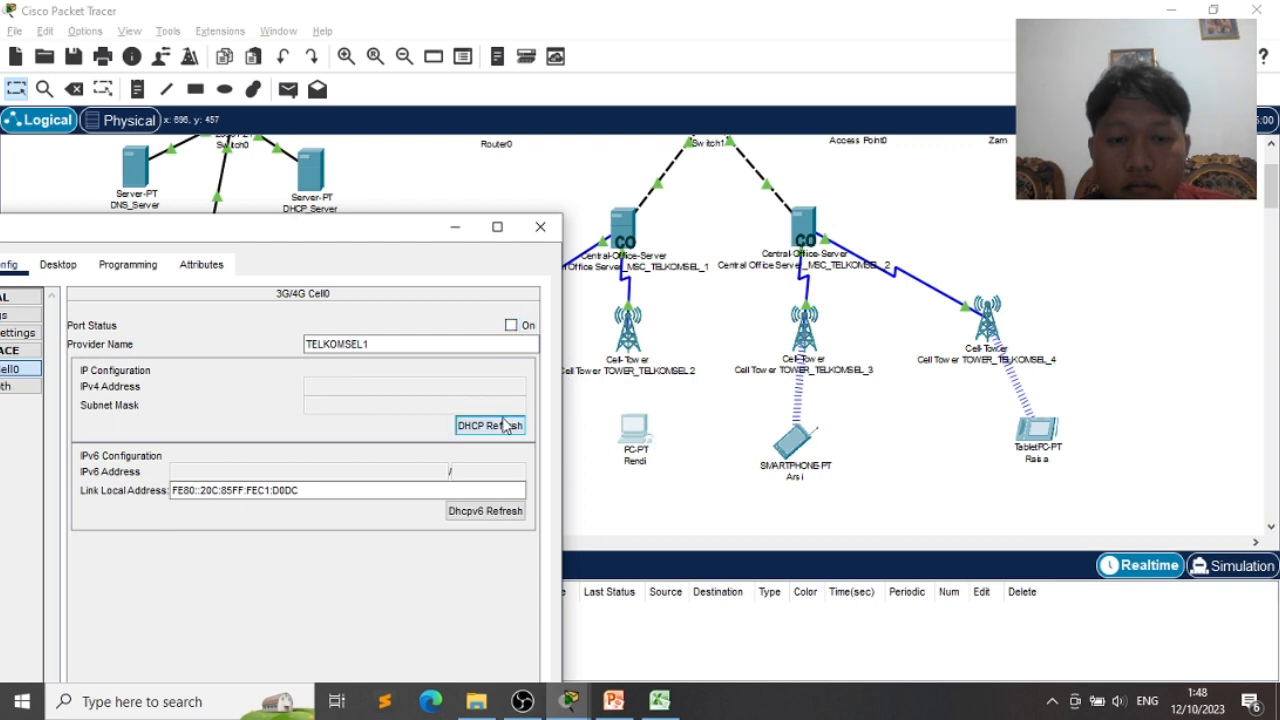
pyautogui.click(511, 325)
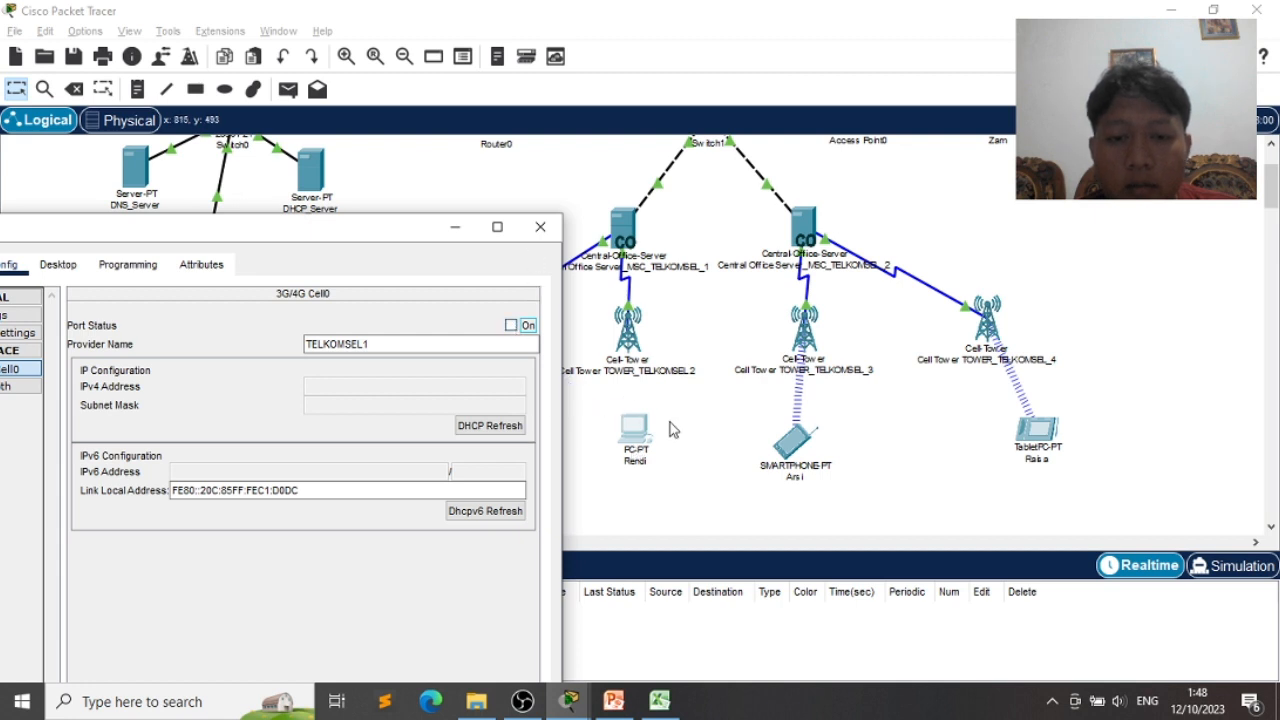
pyautogui.moveTo(646, 430); pyautogui.dragTo(677, 430)
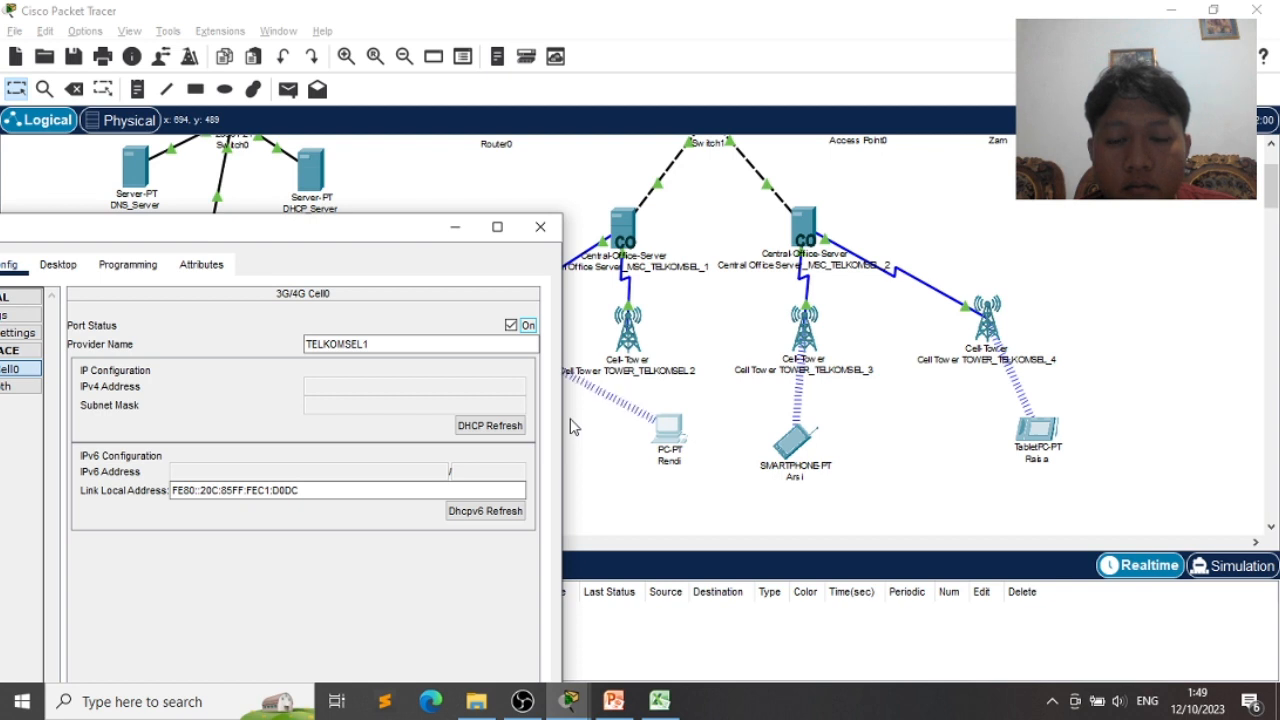
pyautogui.click(512, 325)
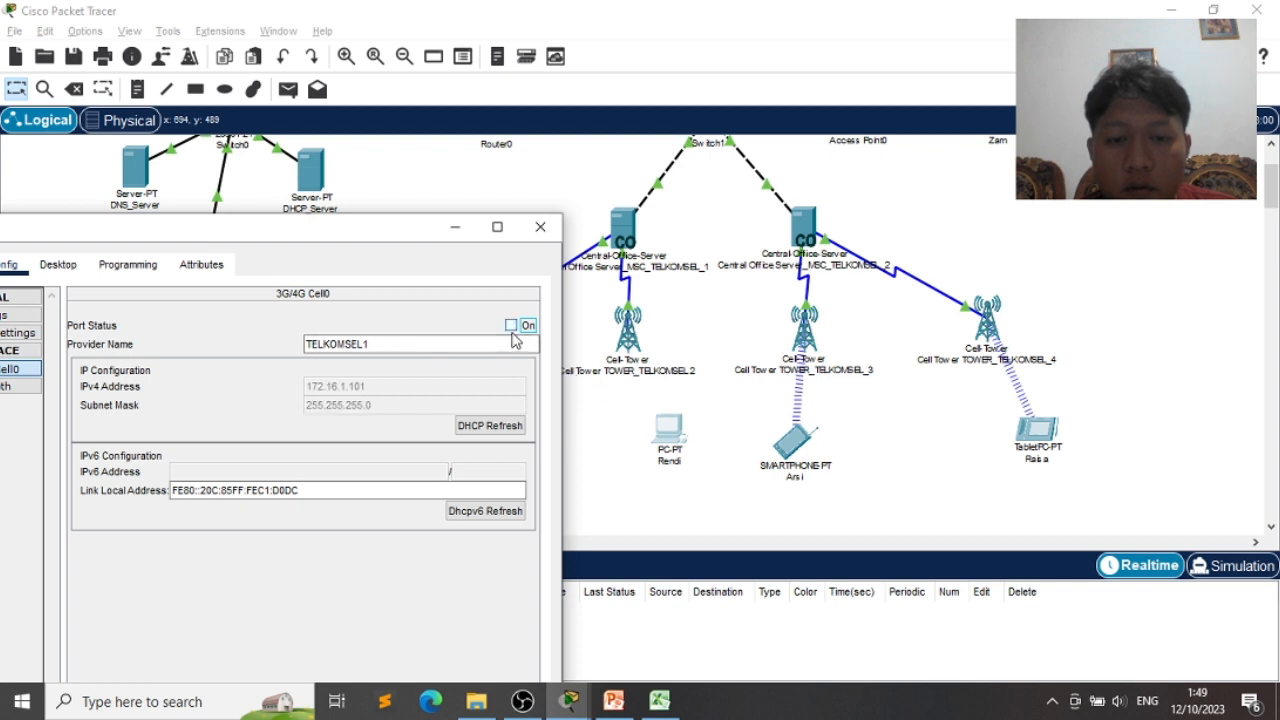
pyautogui.click(505, 428)
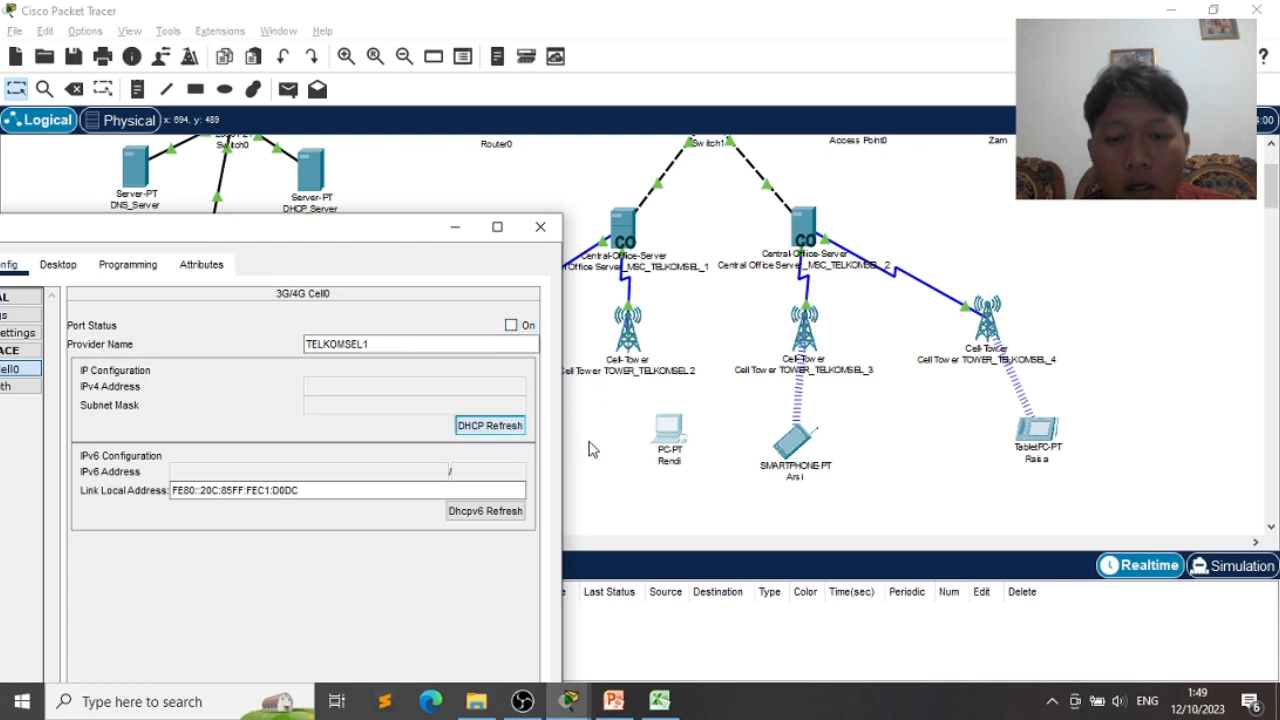
pyautogui.click(620, 462)
pyautogui.moveTo(665, 447); pyautogui.dragTo(650, 438)
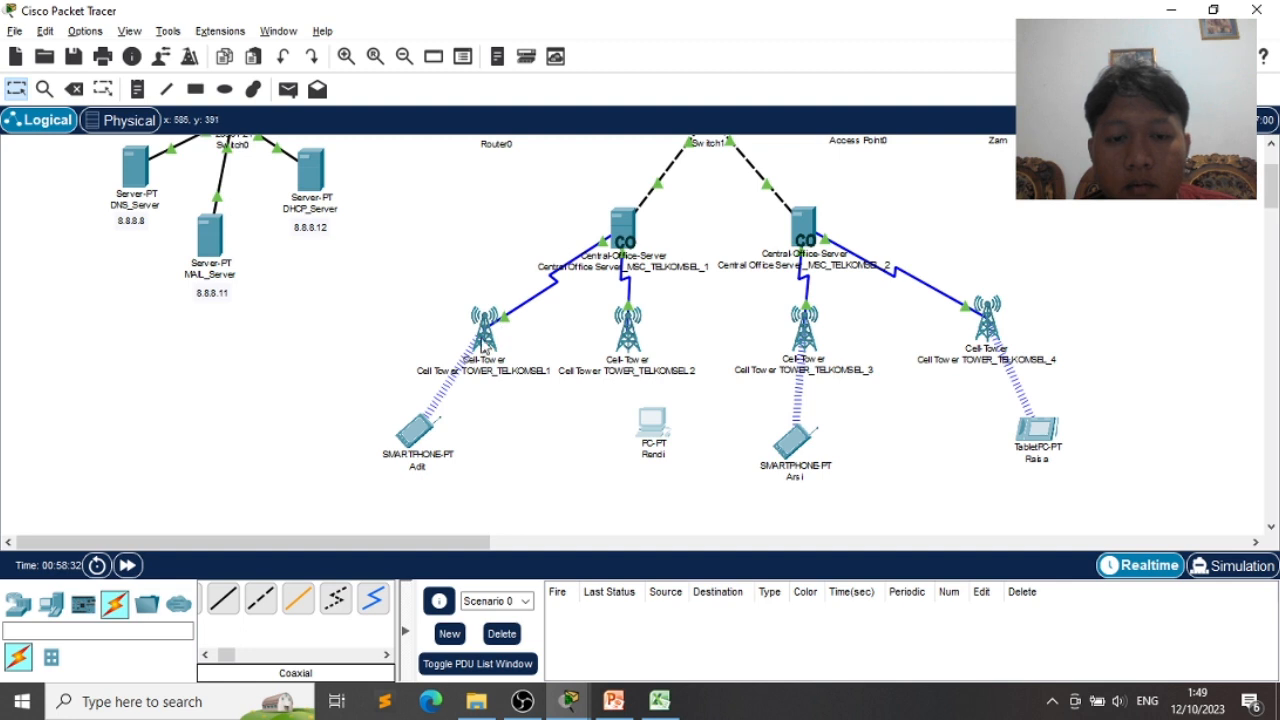
# - Place PC Rendi below the second tower and test its cellular port with a DHCP refresh
pyautogui.moveTo(653, 440); pyautogui.dragTo(632, 478)
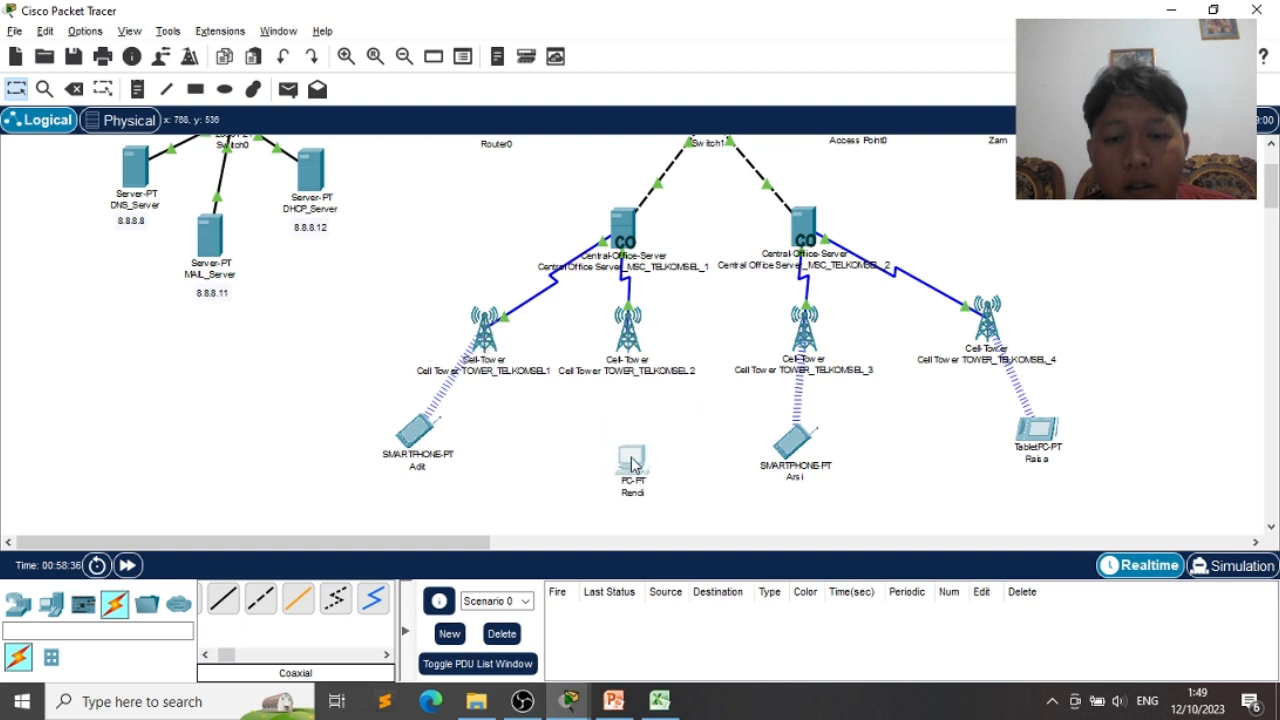
pyautogui.click(632, 472)
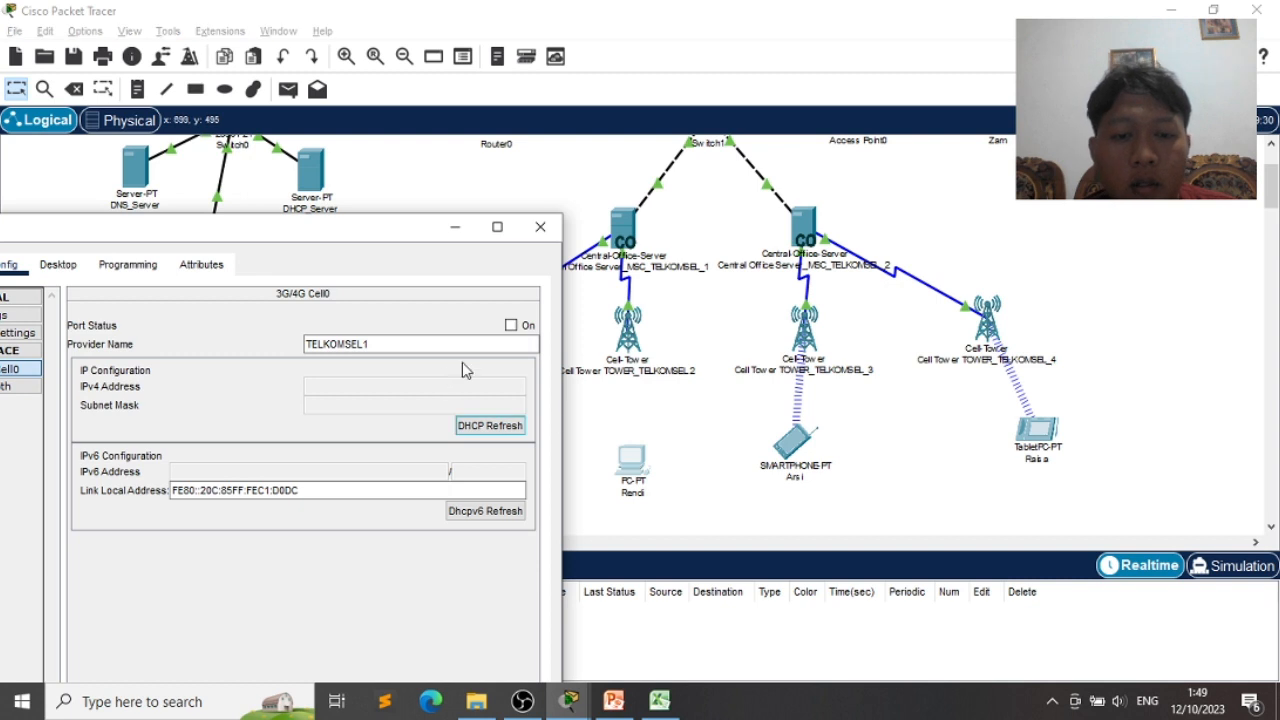
pyautogui.click(511, 325)
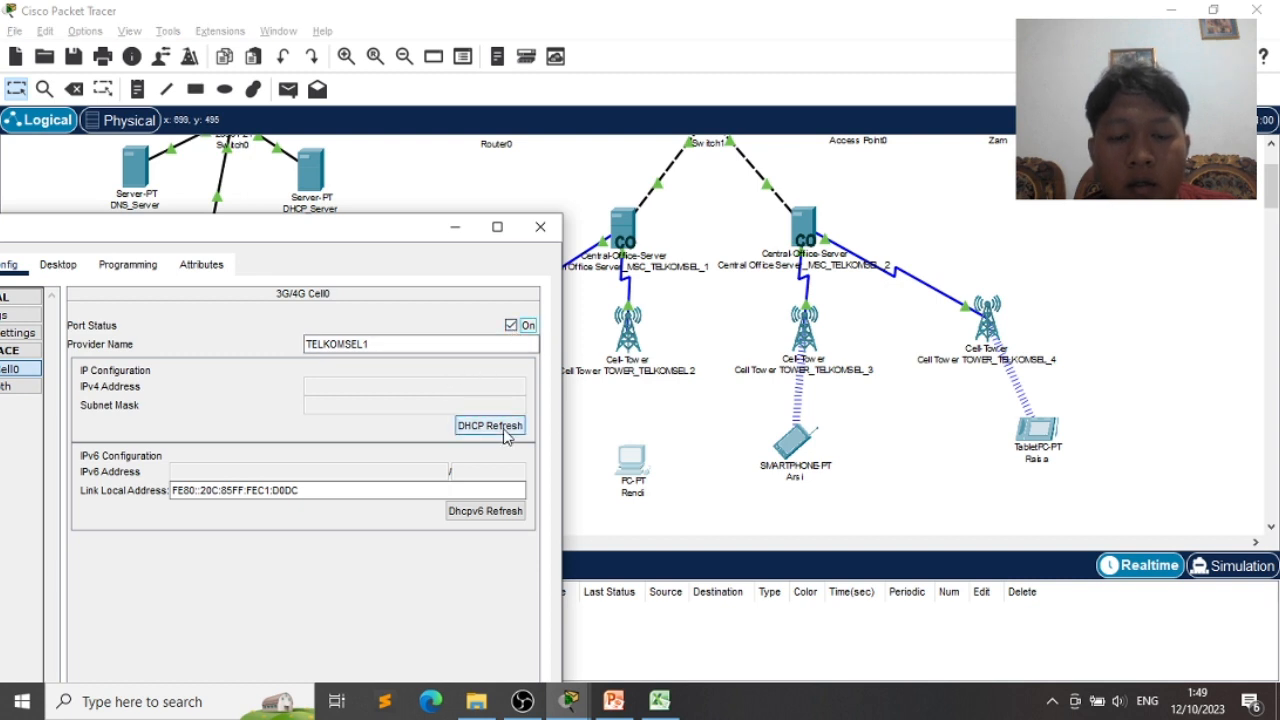
pyautogui.click(489, 425)
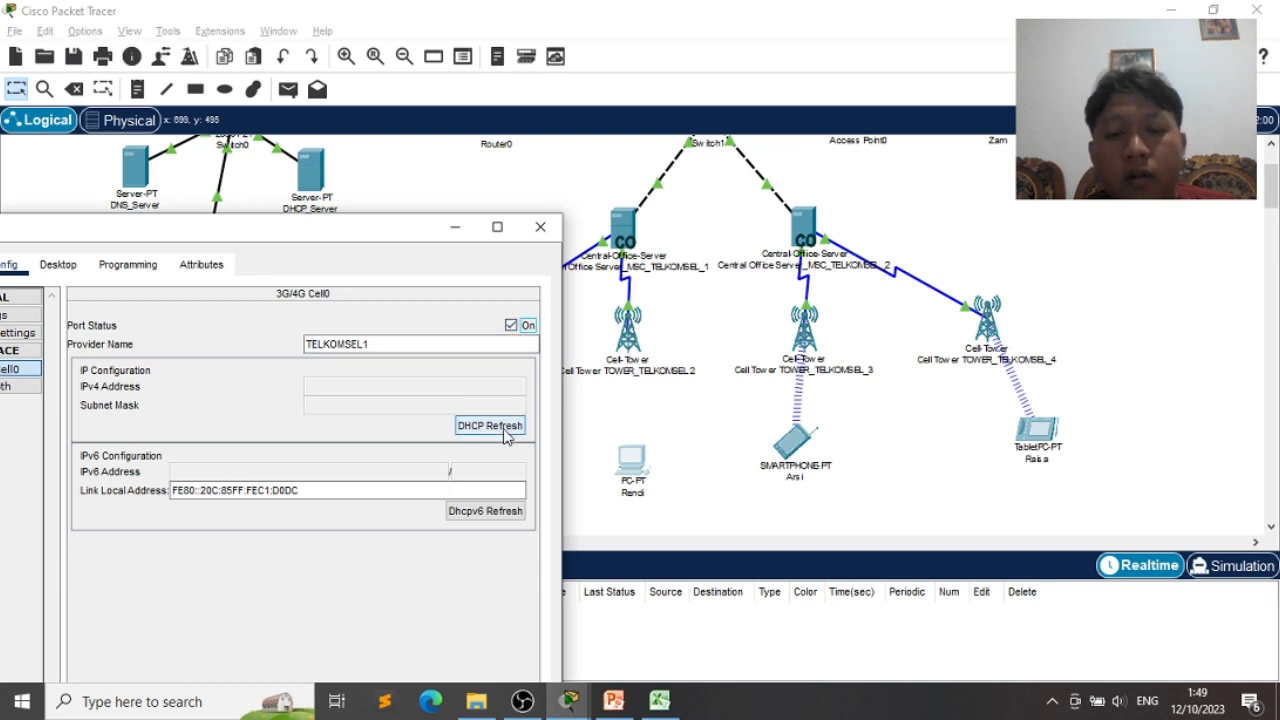
pyautogui.click(511, 326)
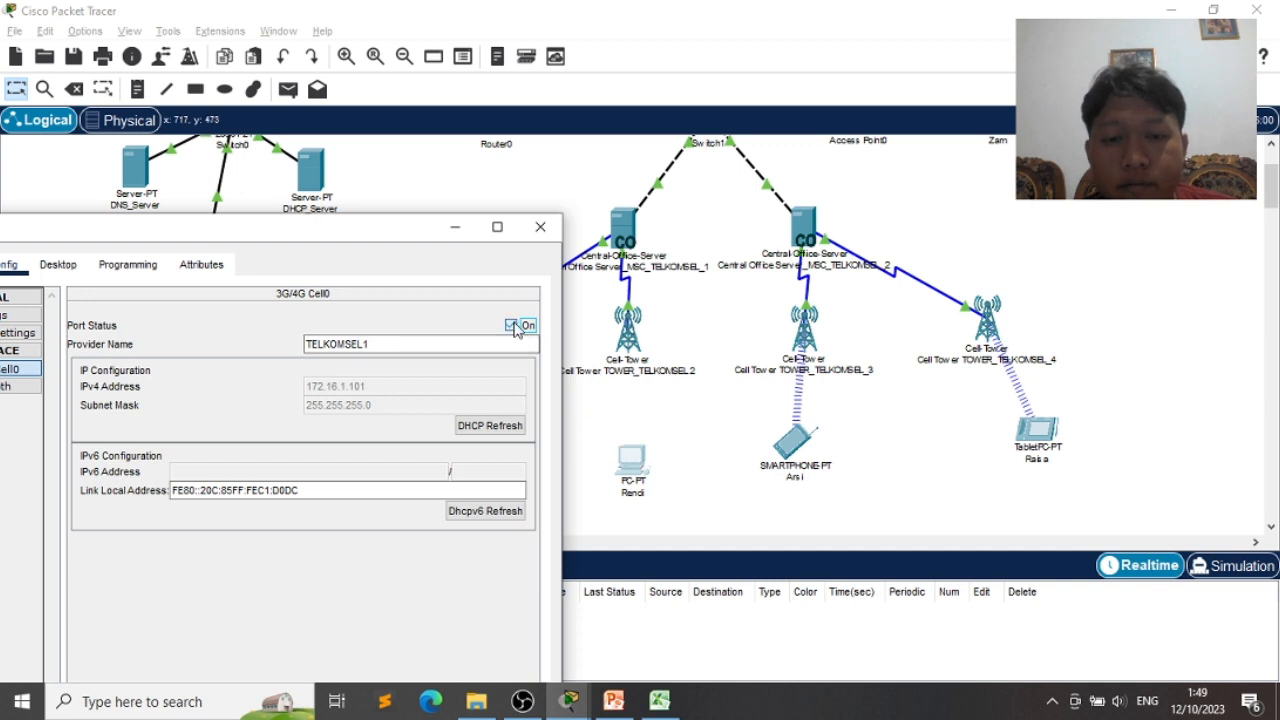
pyautogui.click(456, 229)
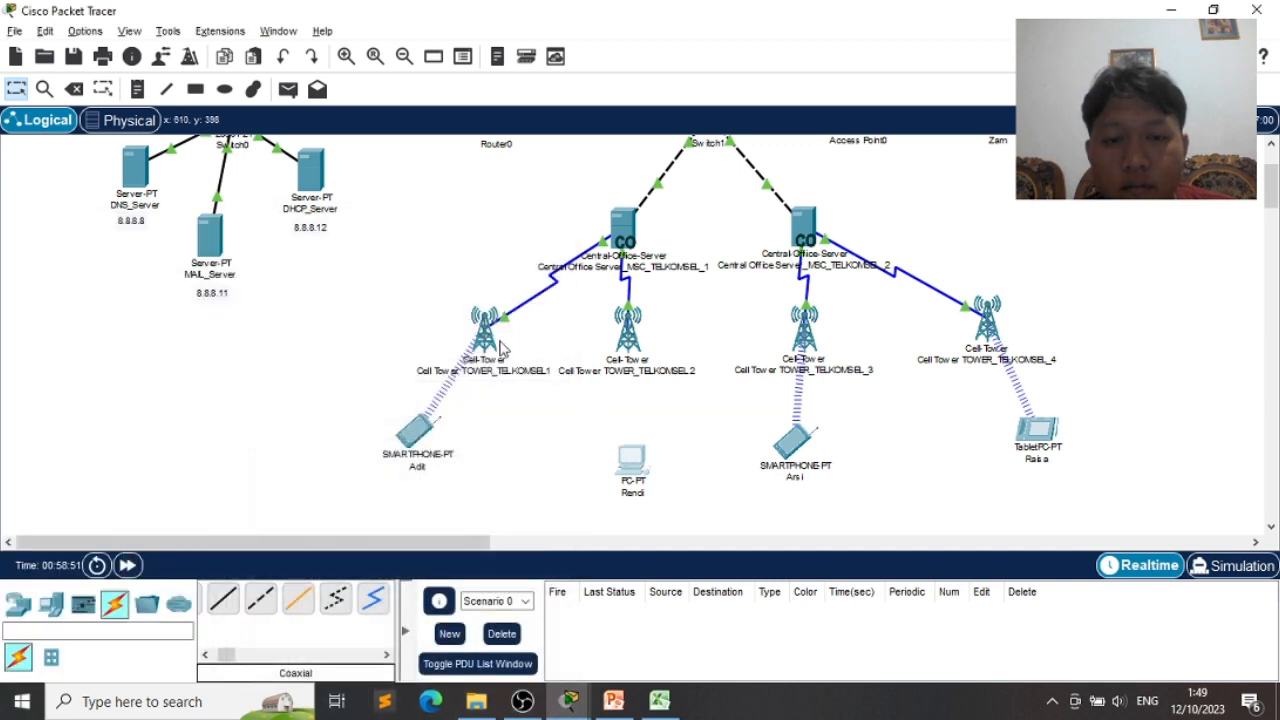
# - Rearrange TOWER_TELKOMSEL1 and the smartphone, and turn PC Rendi's cellular port on to link TOWER_TELKOMSEL_2
pyautogui.moveTo(500, 345); pyautogui.dragTo(410, 338)
pyautogui.moveTo(424, 432); pyautogui.dragTo(404, 431)
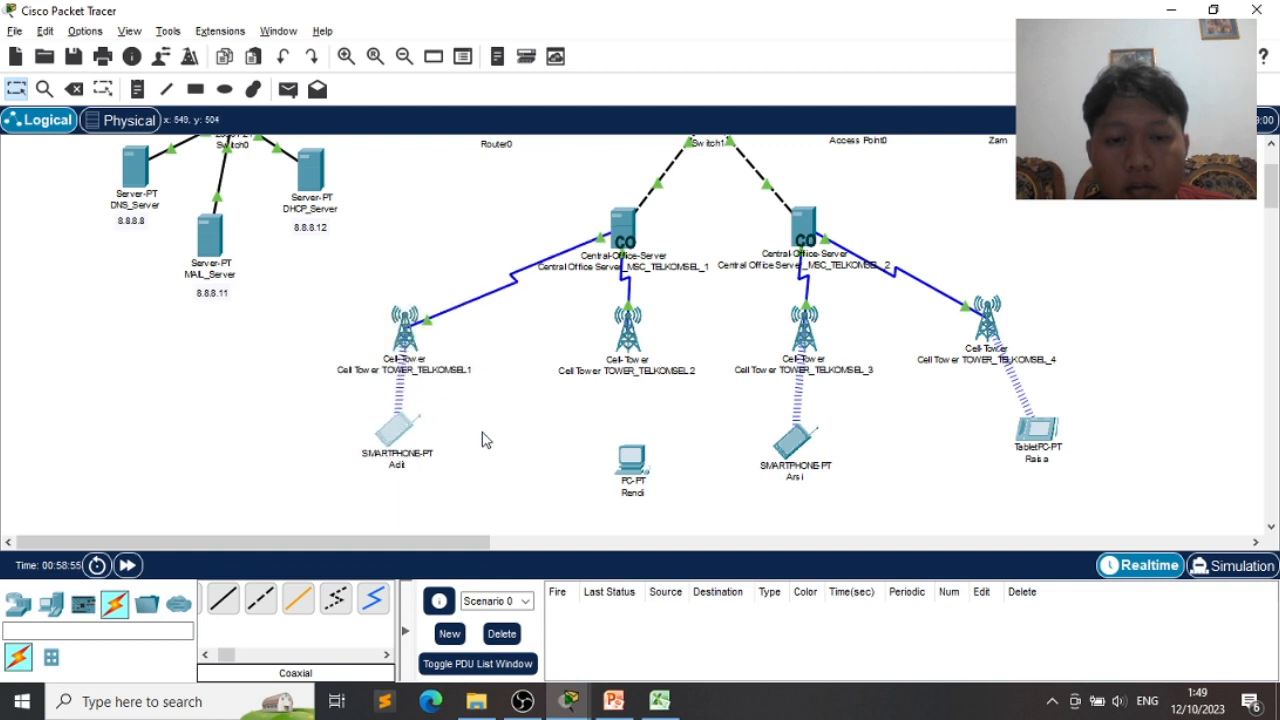
pyautogui.moveTo(631, 458); pyautogui.dragTo(669, 426)
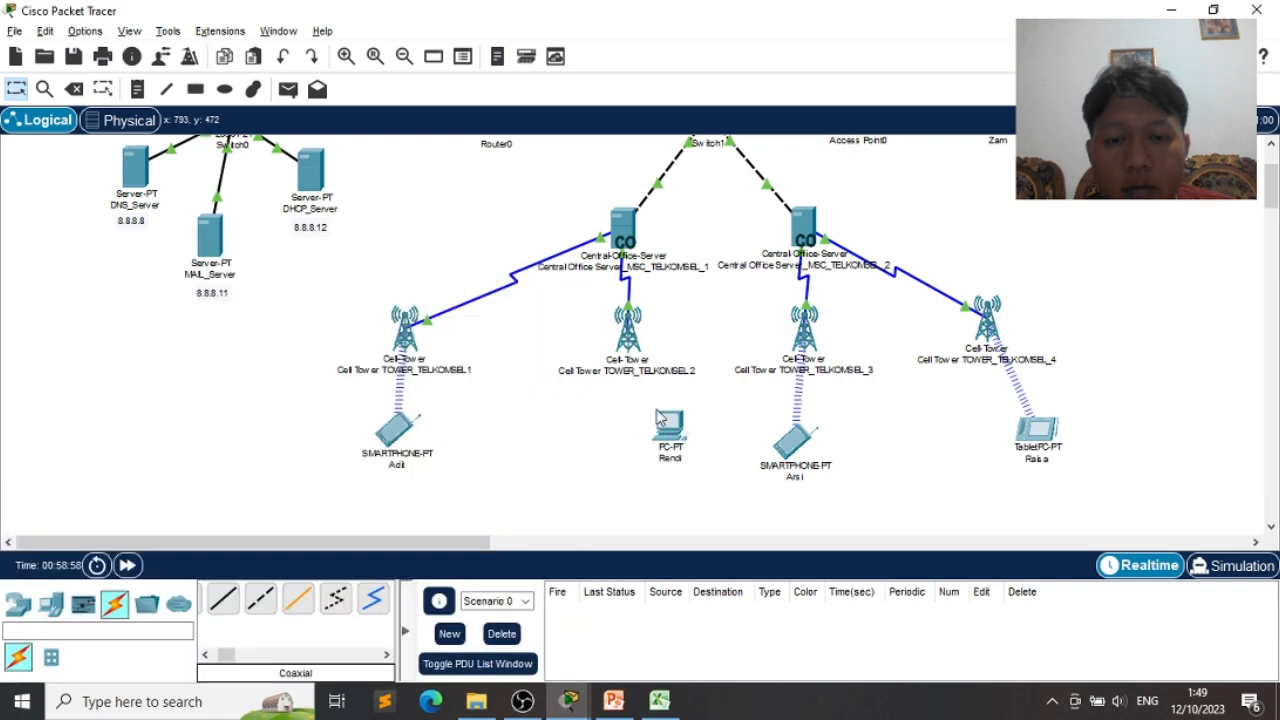
pyautogui.click(669, 424)
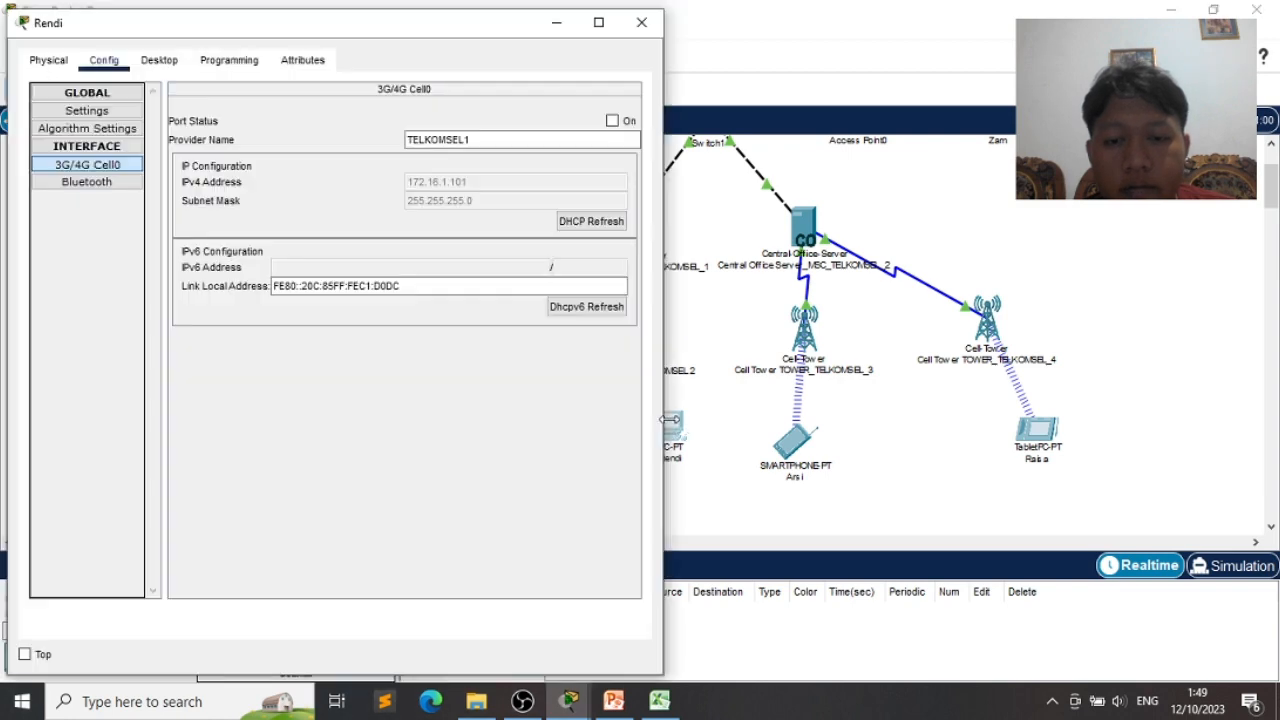
pyautogui.click(612, 121)
pyautogui.moveTo(456, 35); pyautogui.dragTo(358, 116)
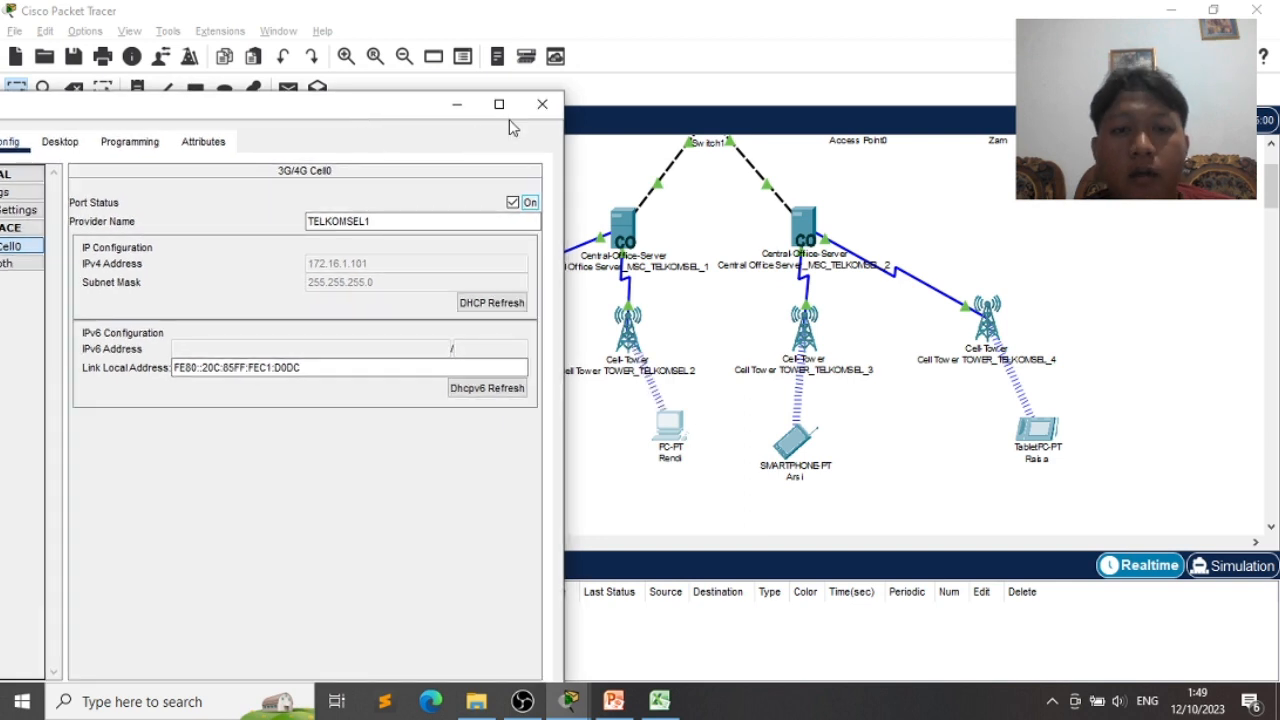
pyautogui.click(542, 104)
pyautogui.moveTo(425, 328); pyautogui.dragTo(491, 343)
pyautogui.moveTo(398, 428); pyautogui.dragTo(463, 437)
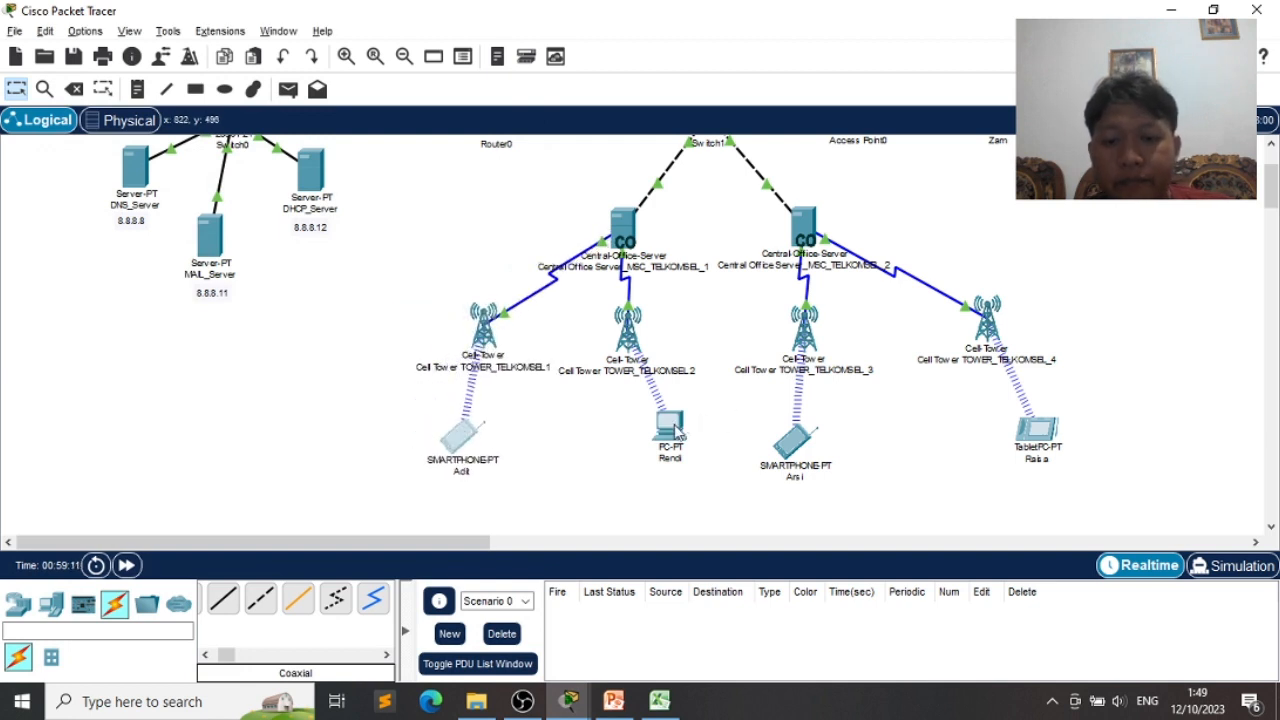
pyautogui.moveTo(675, 432); pyautogui.dragTo(645, 433)
pyautogui.scroll(2, 856, 403)
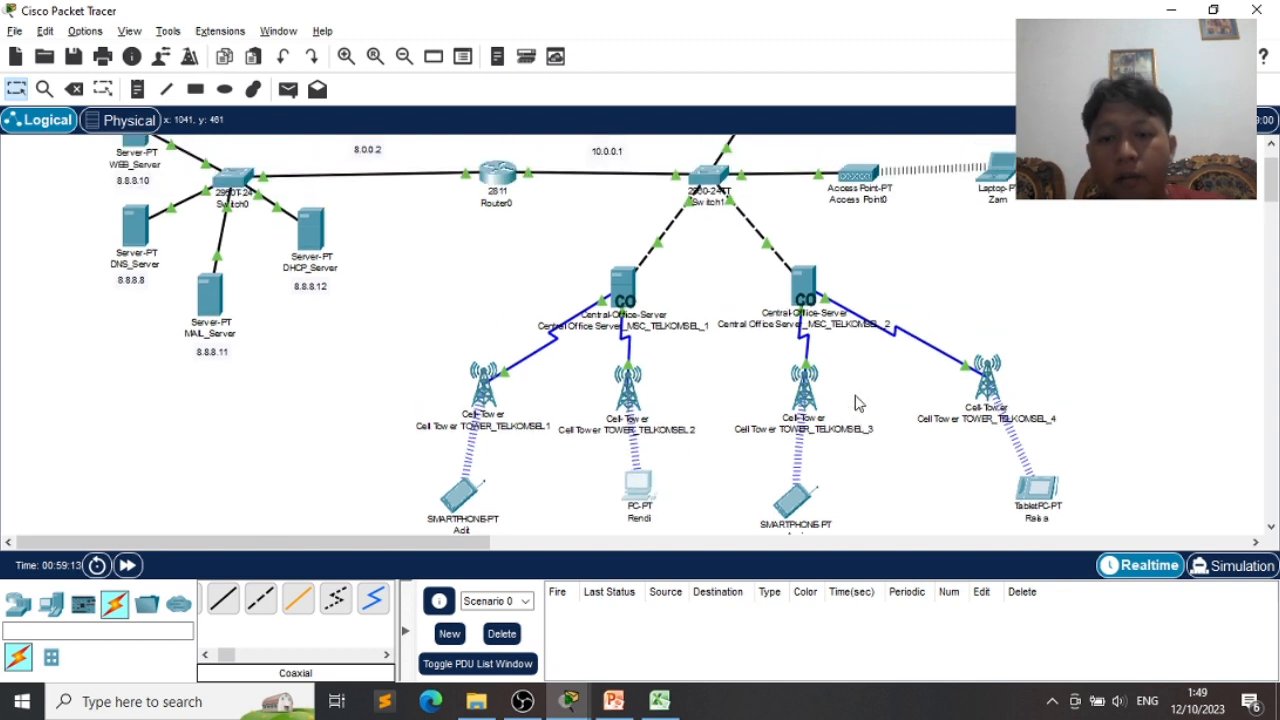
pyautogui.scroll(3, 1121, 260)
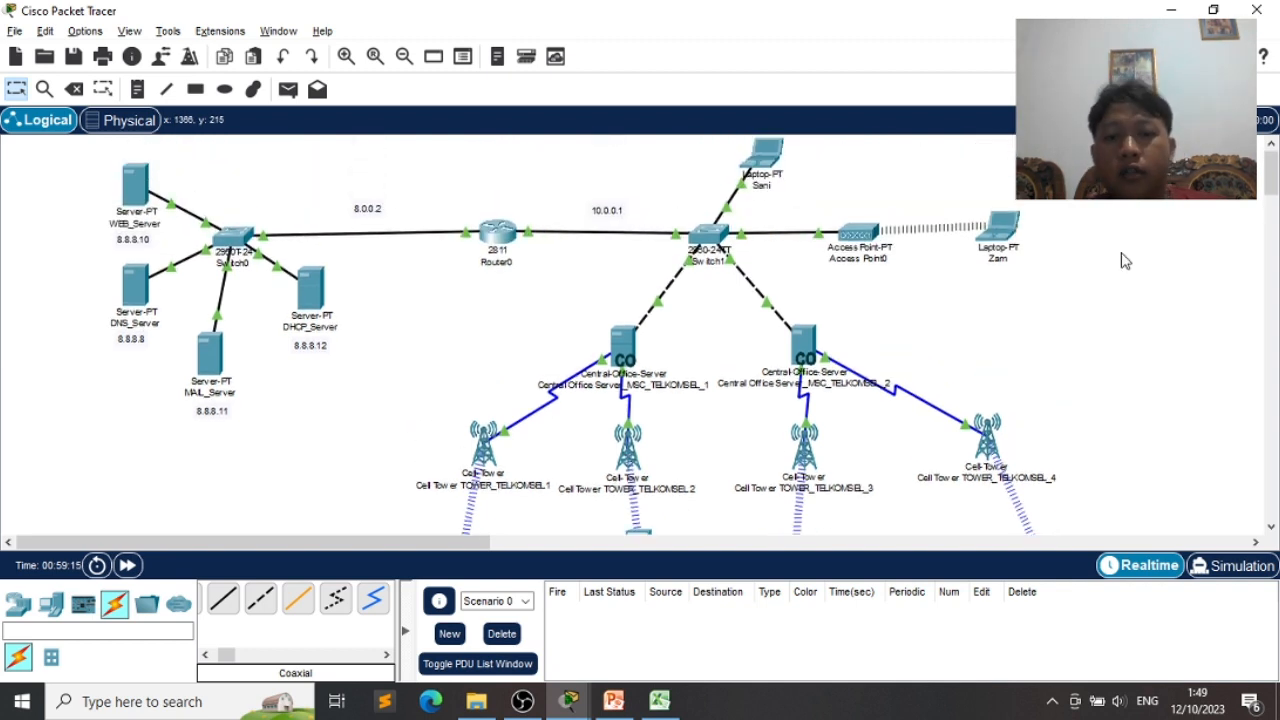
pyautogui.scroll(-3, 1121, 260)
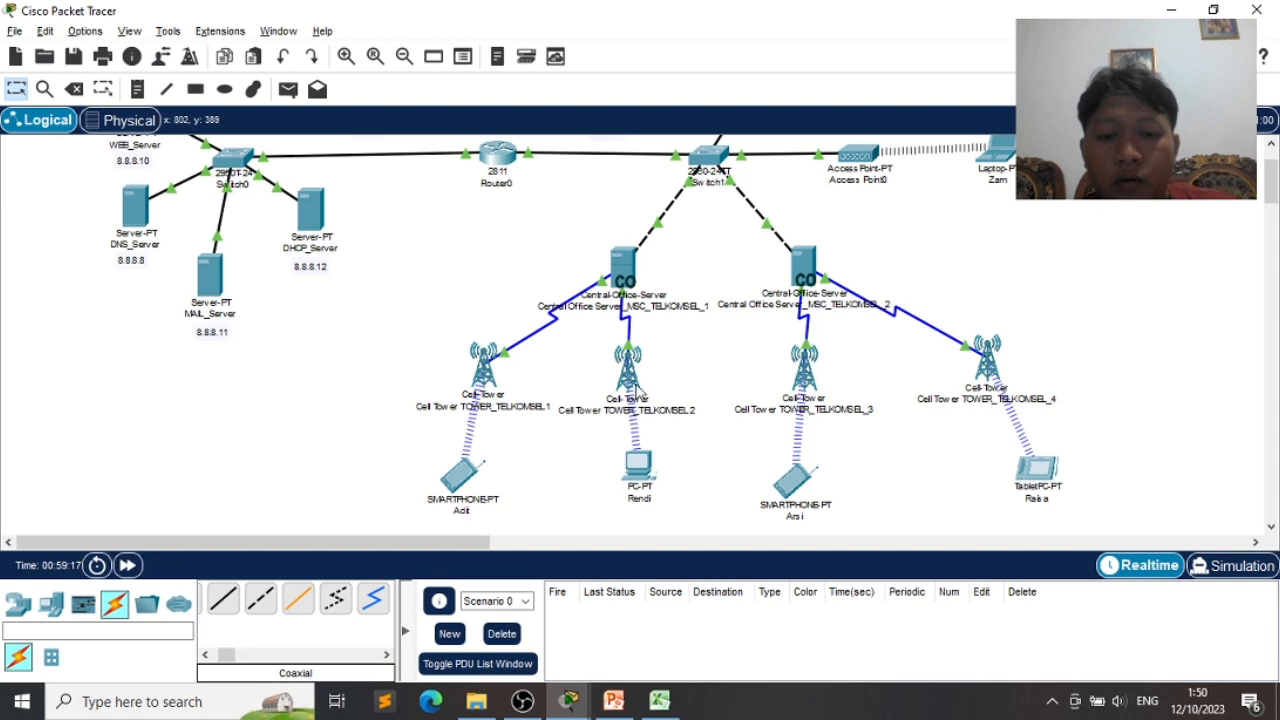
pyautogui.click(461, 468)
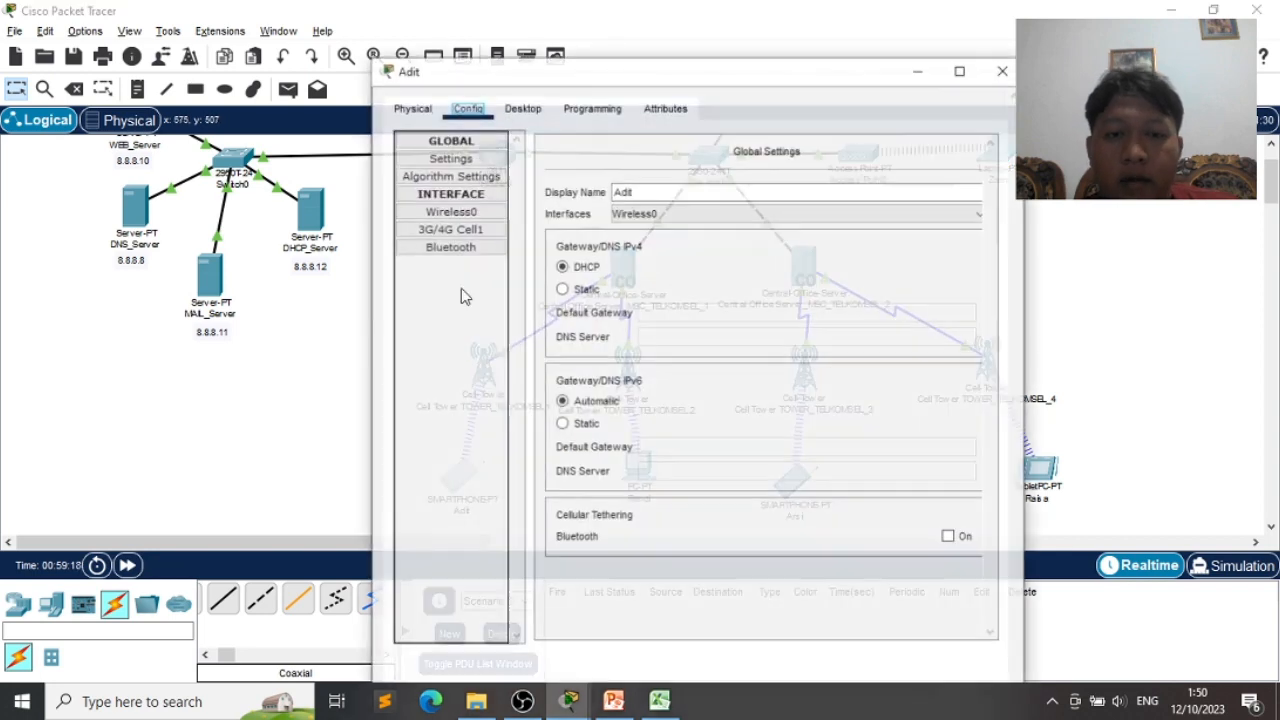
pyautogui.click(507, 64)
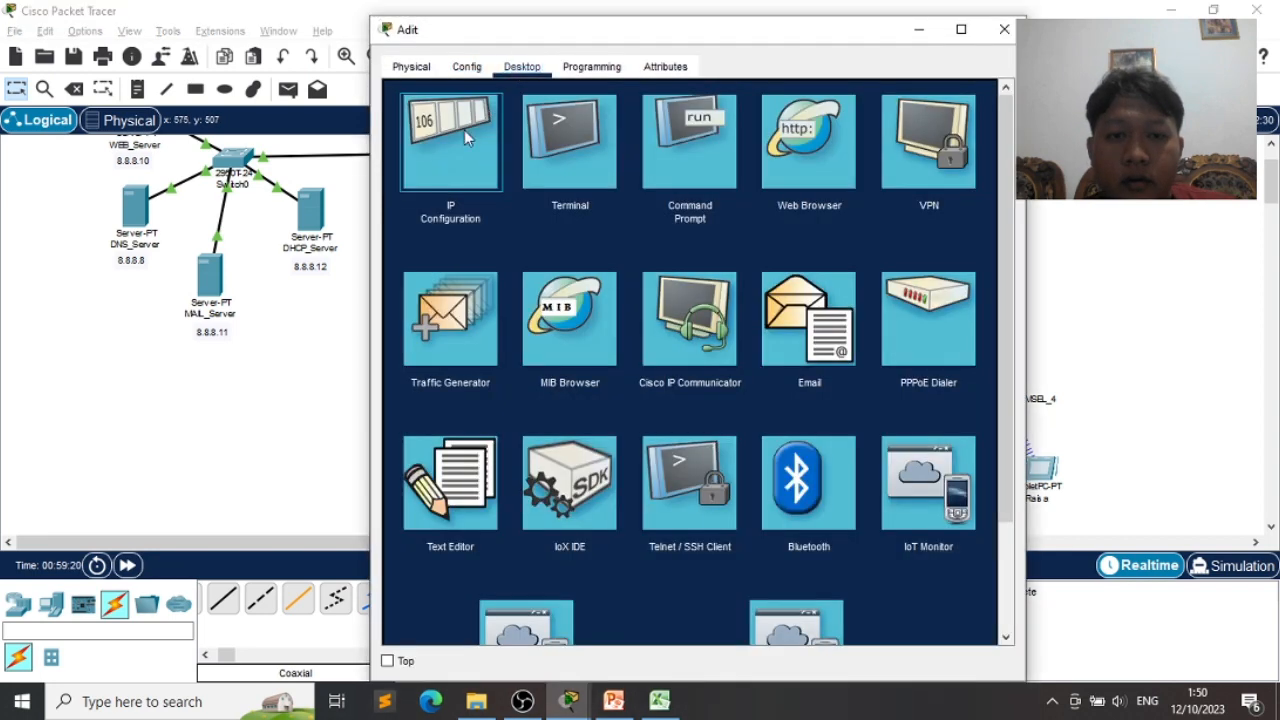
pyautogui.click(464, 130)
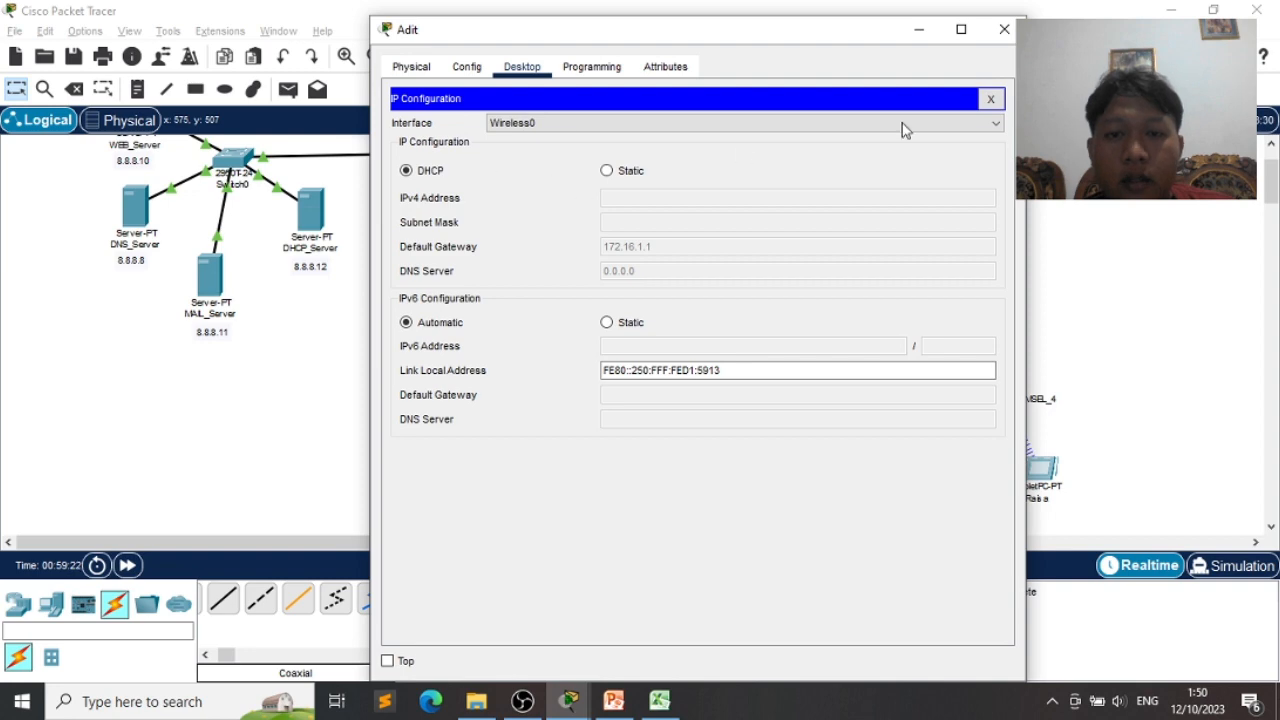
pyautogui.click(1004, 29)
pyautogui.click(640, 462)
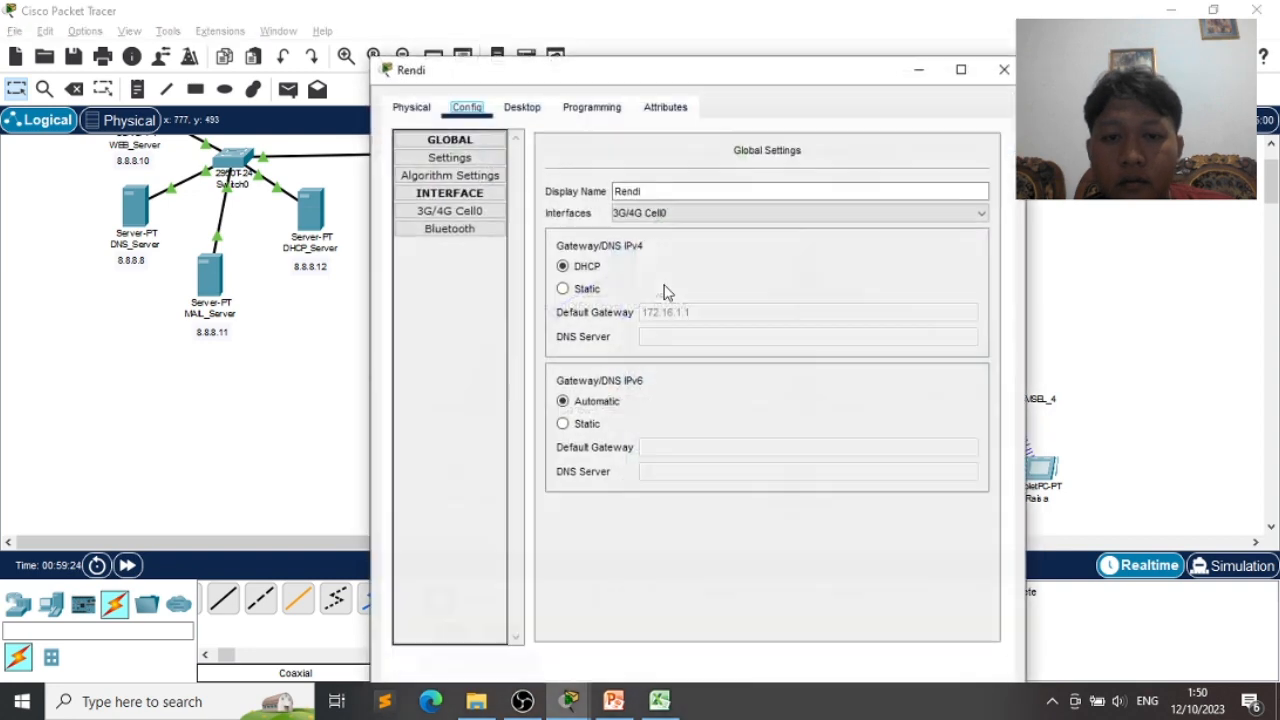
pyautogui.click(522, 66)
pyautogui.click(465, 130)
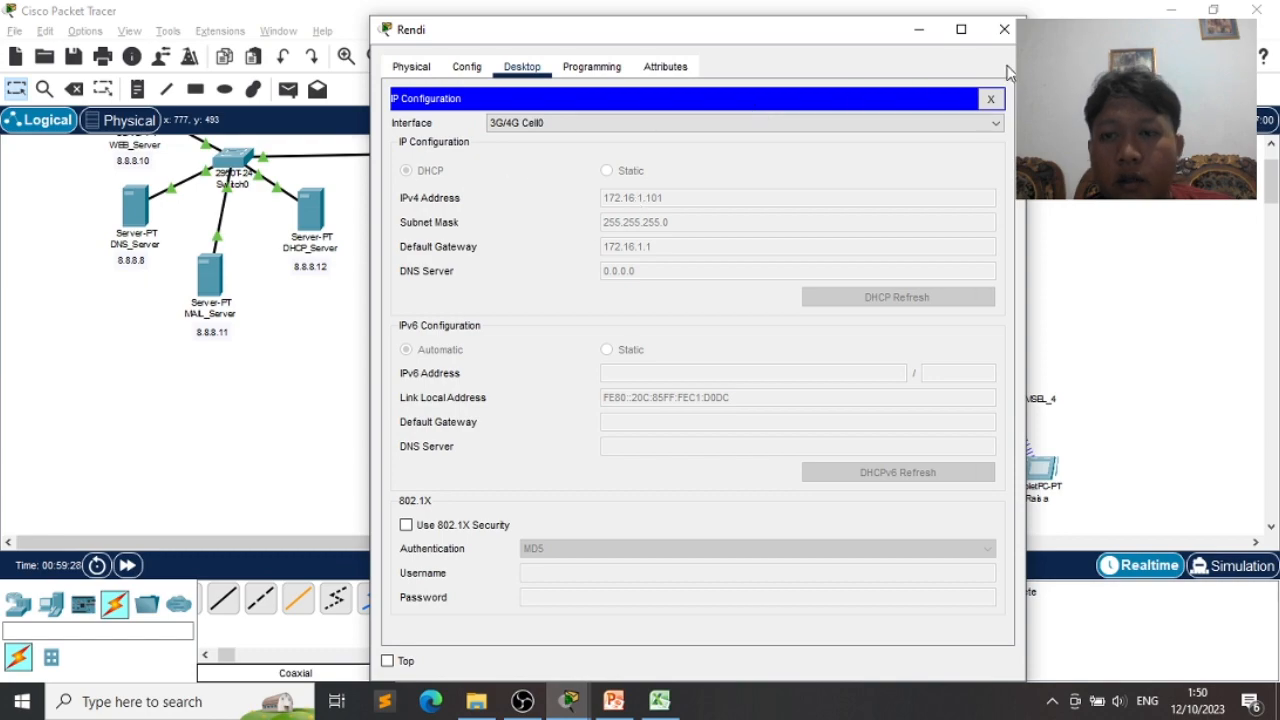
pyautogui.click(990, 98)
pyautogui.click(1004, 29)
pyautogui.scroll(1, 1100, 328)
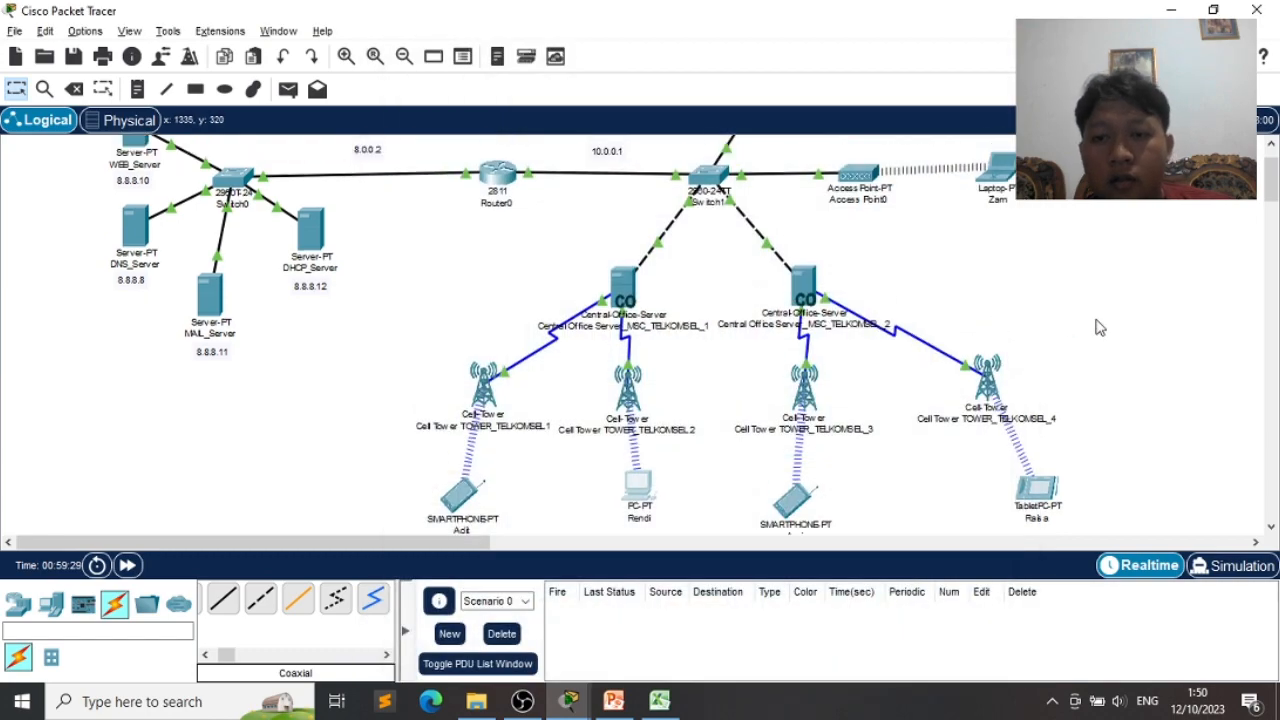
pyautogui.hotkey('alt', 'Tab')
pyautogui.hotkey('alt', 'Tab')
pyautogui.hotkey('alt', 'Tab')
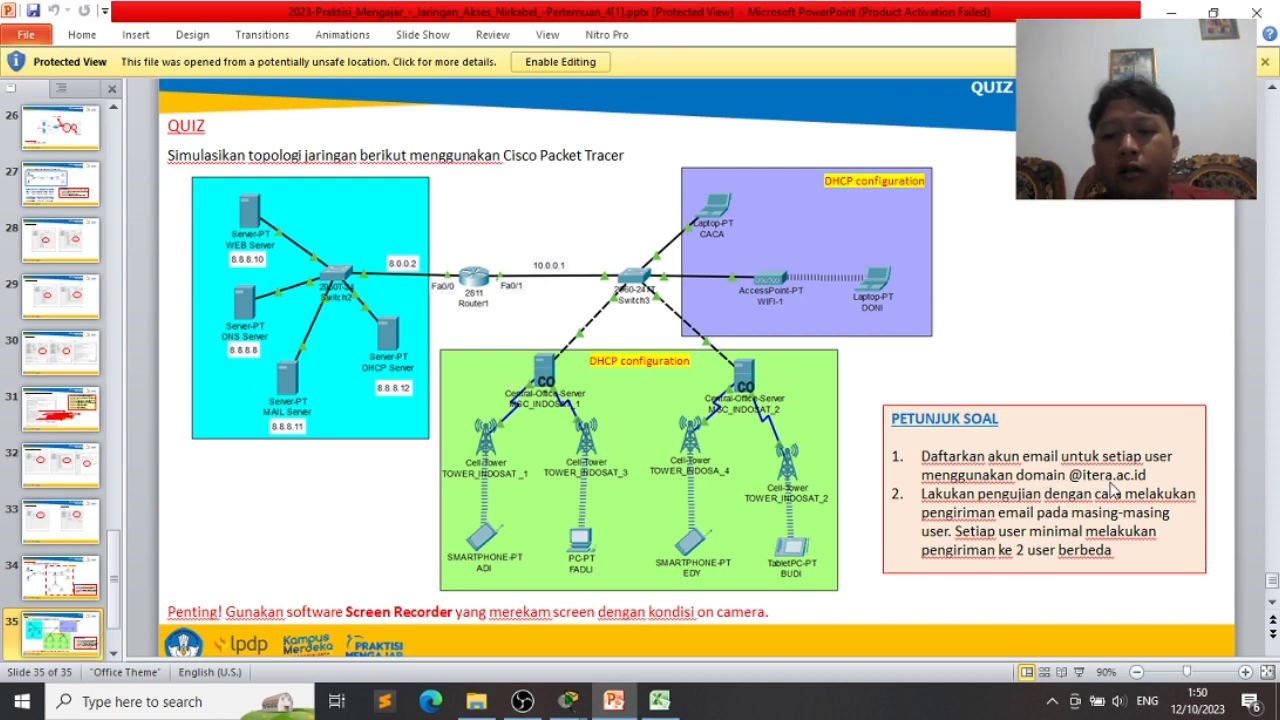
pyautogui.hotkey('alt', 'Tab')
pyautogui.scroll(1, 975, 425)
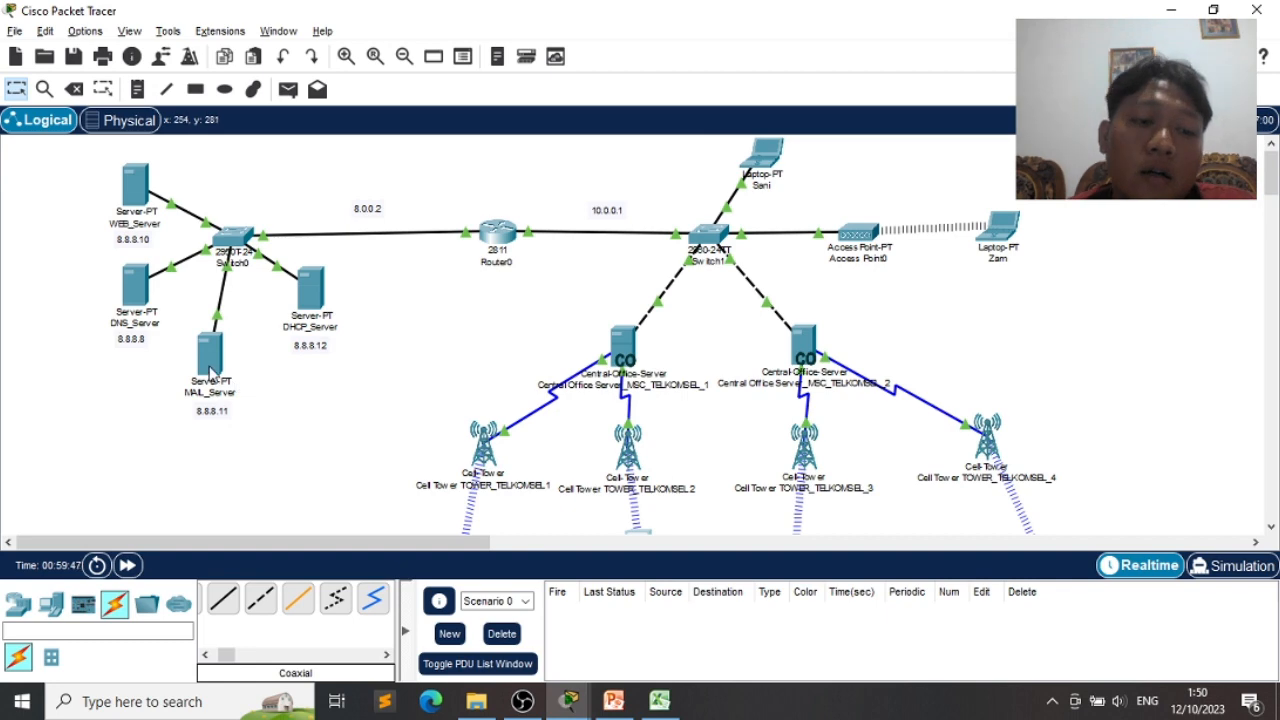
# - Review MAIL_Server's EMAIL service accounts for domain itera.ac.id, then close its window
pyautogui.click(210, 352)
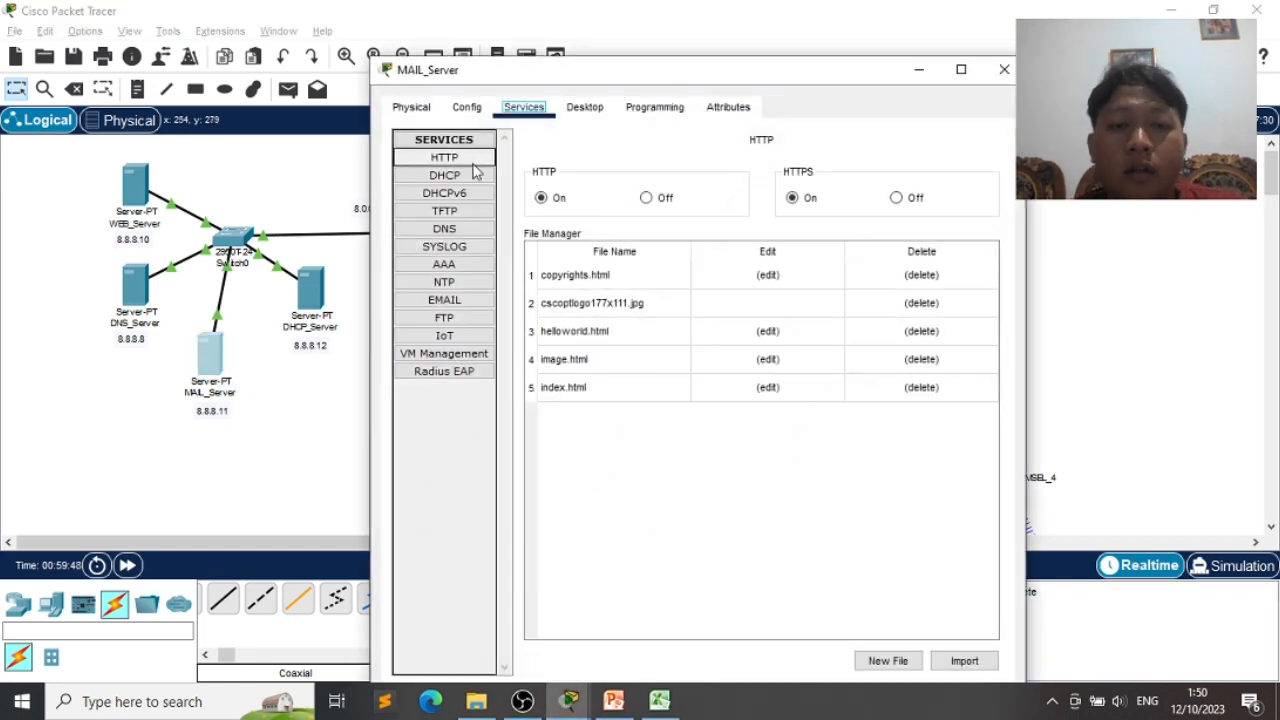
pyautogui.click(447, 303)
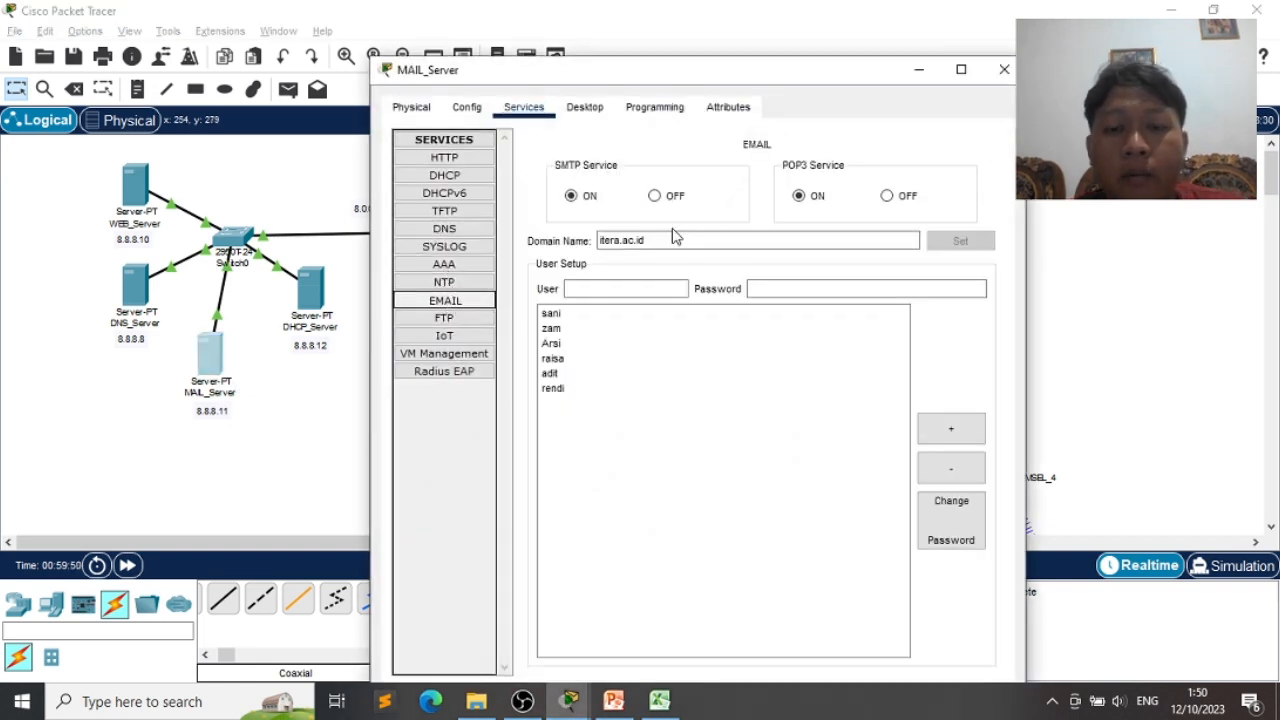
pyautogui.moveTo(749, 72); pyautogui.dragTo(495, 72)
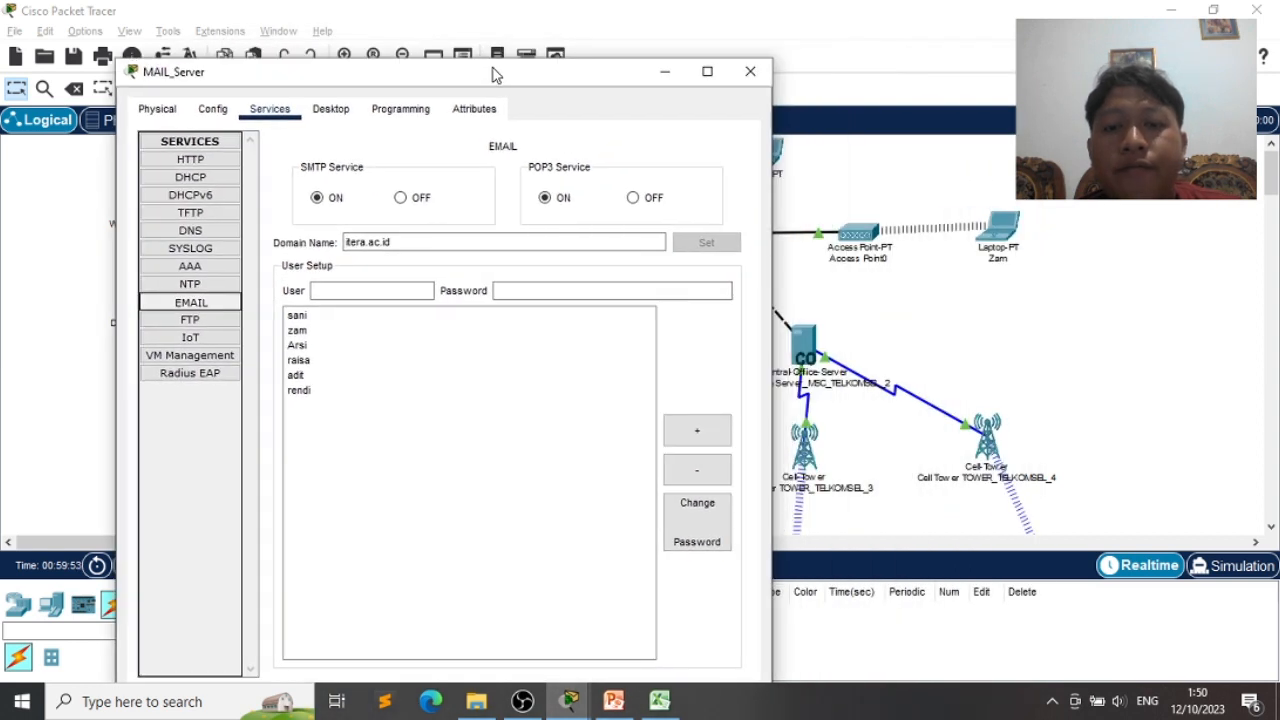
pyautogui.click(750, 71)
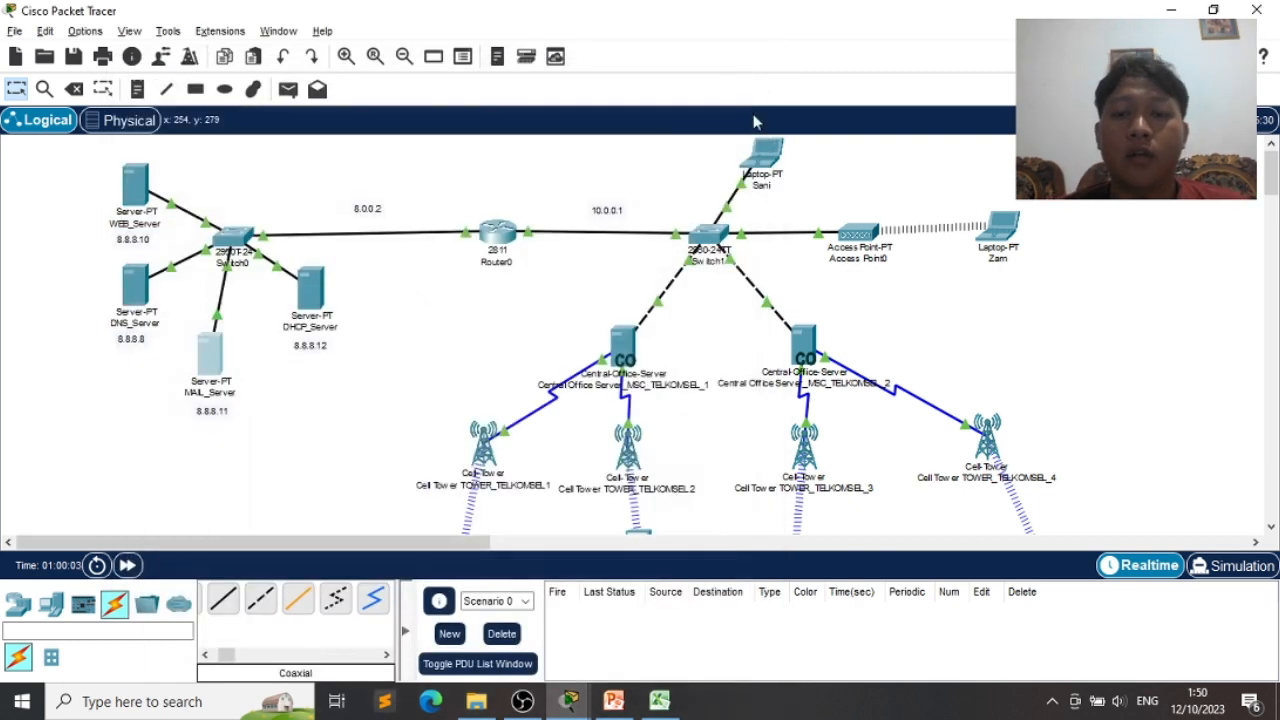
# - In laptop Sani's Email app, enter the display name and the user's itera.ac.id e-mail address
pyautogui.click(770, 160)
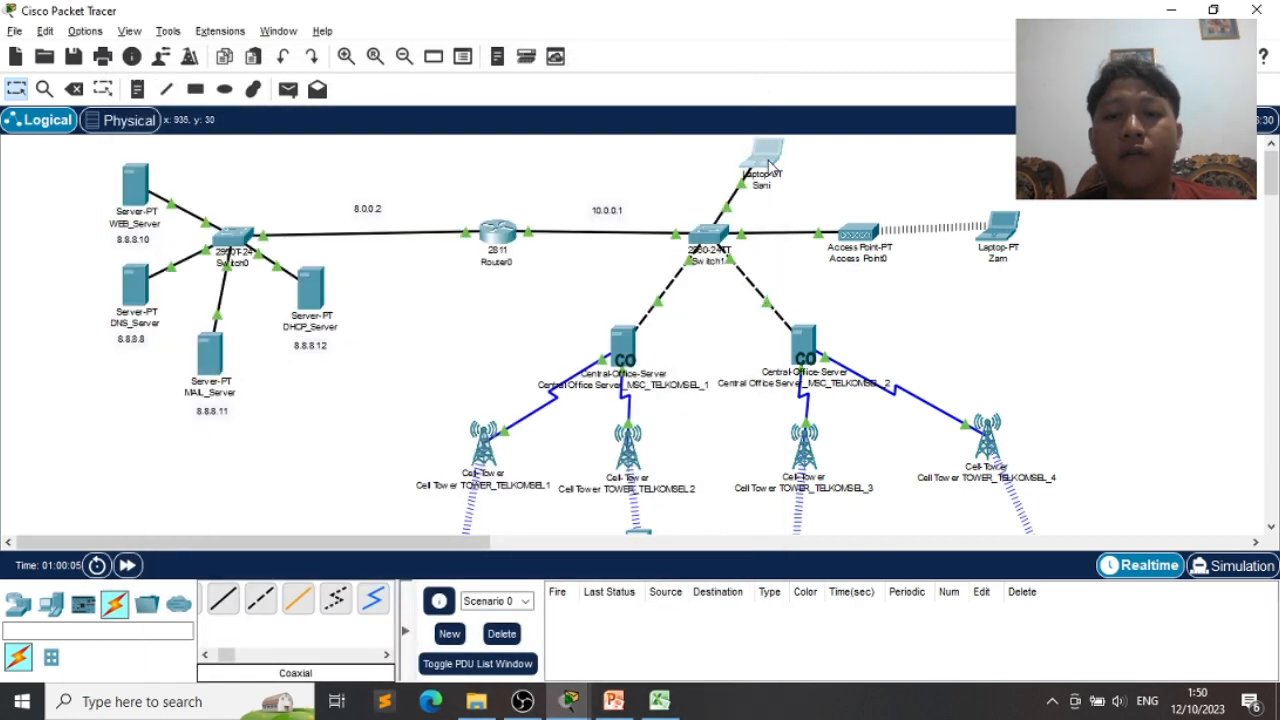
pyautogui.click(988, 100)
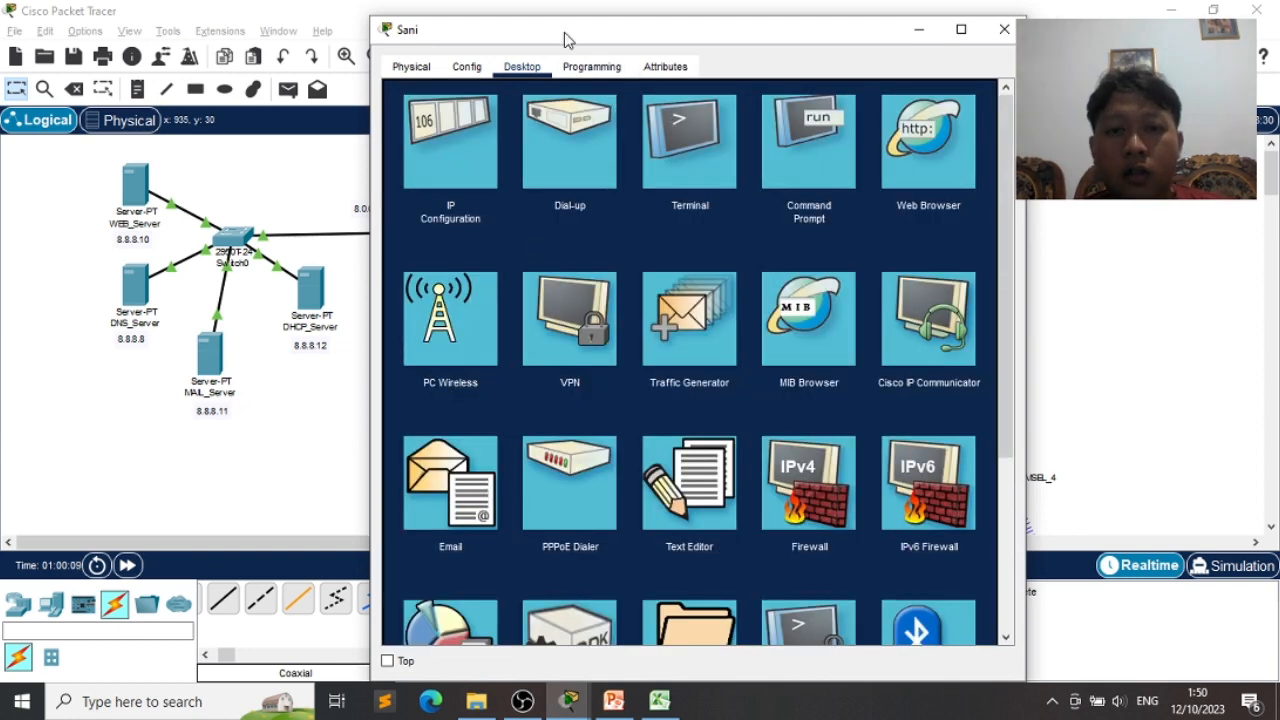
pyautogui.moveTo(564, 32); pyautogui.dragTo(270, 38)
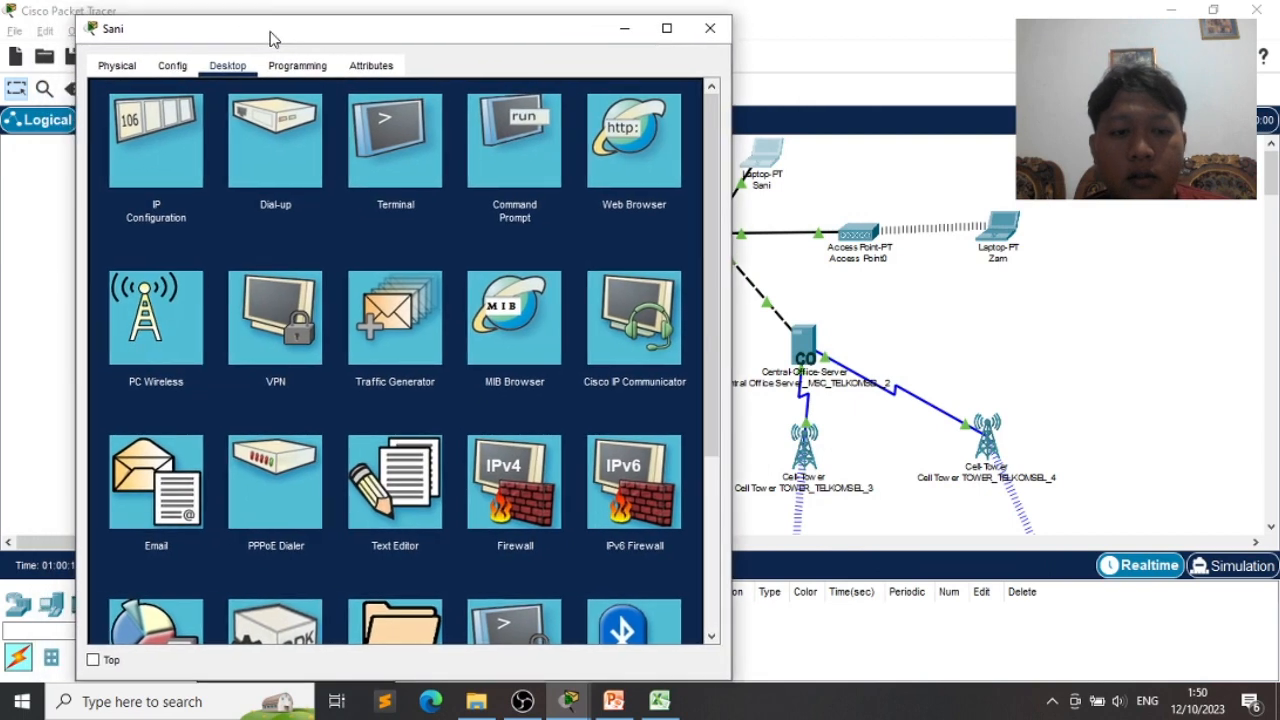
pyautogui.click(193, 490)
pyautogui.click(286, 149)
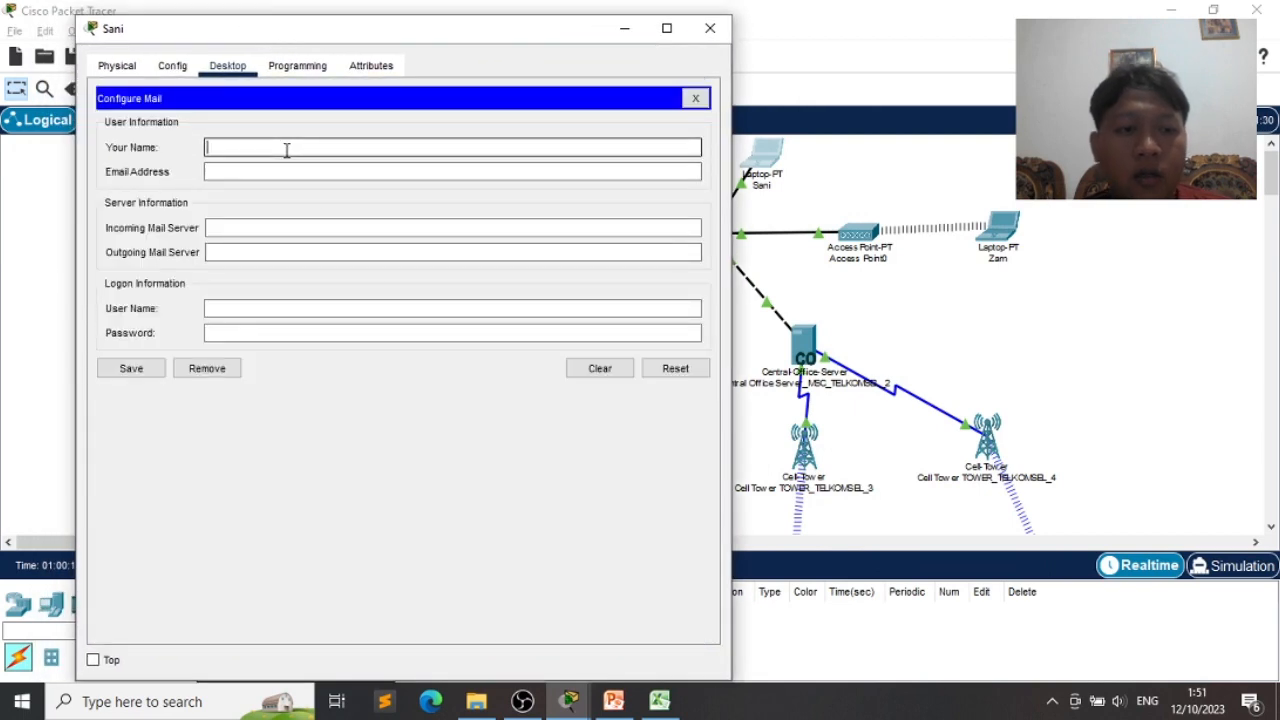
pyautogui.write('Sani')
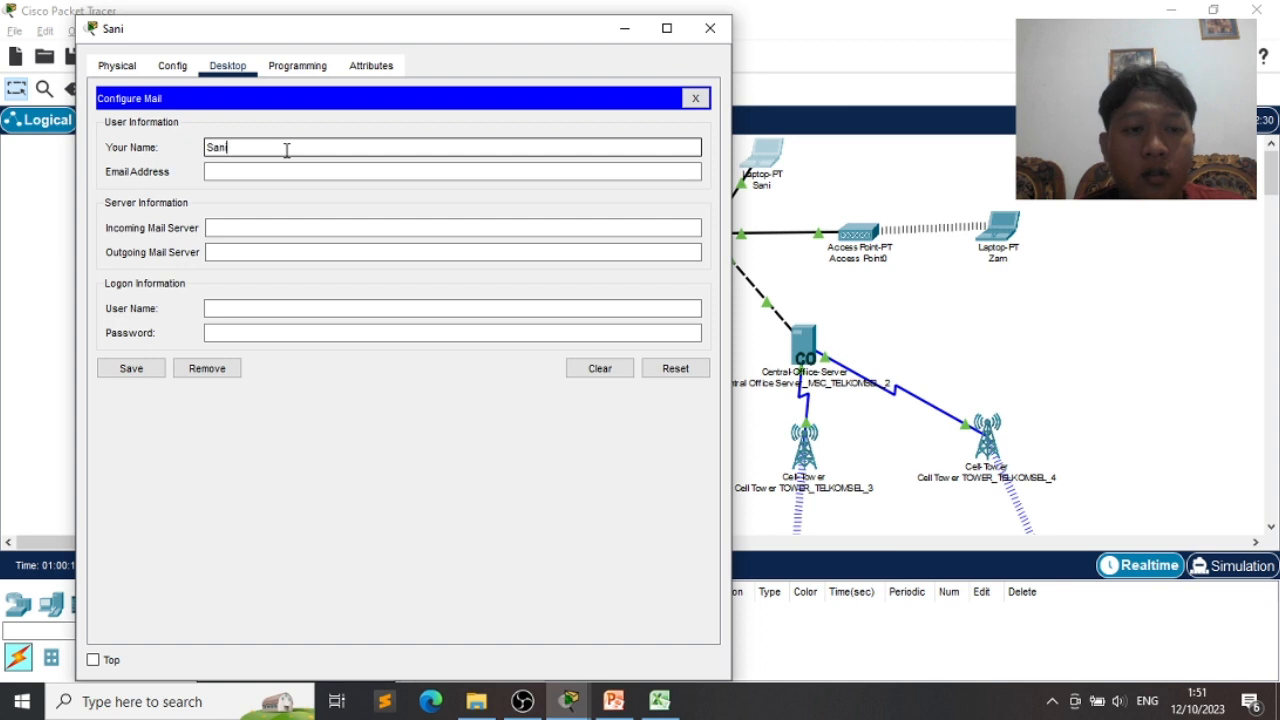
pyautogui.press('Tab')
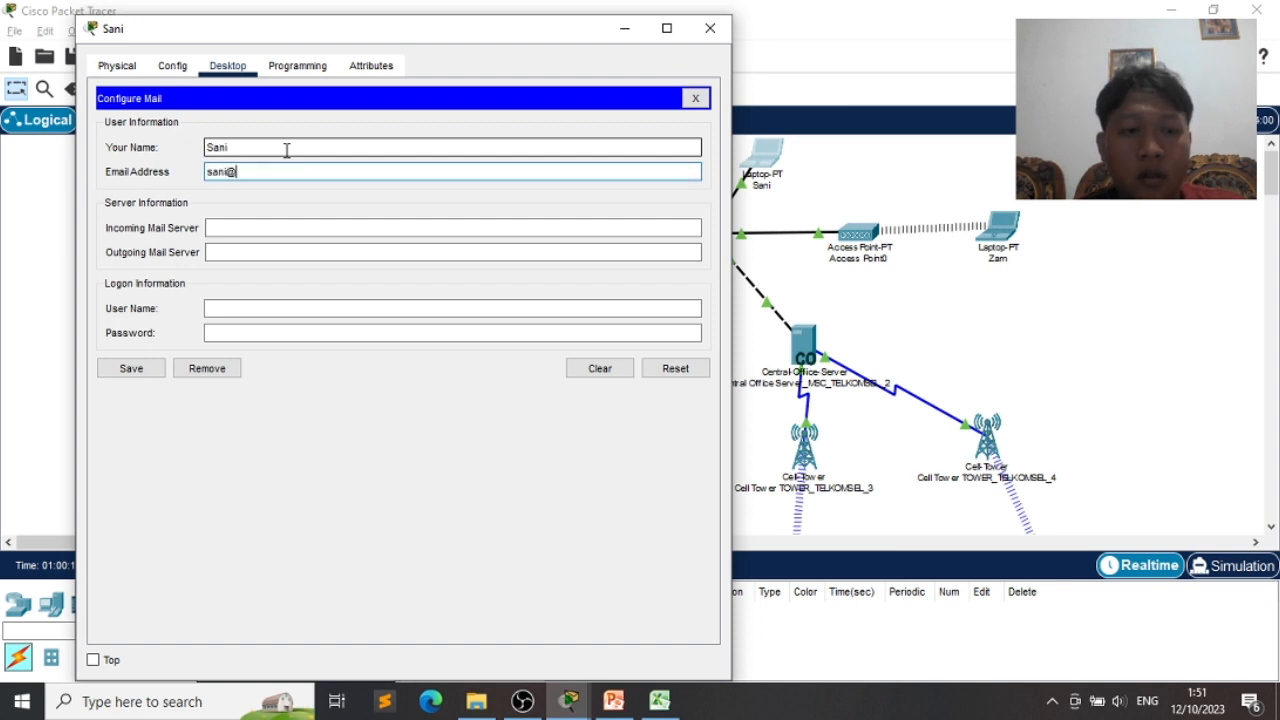
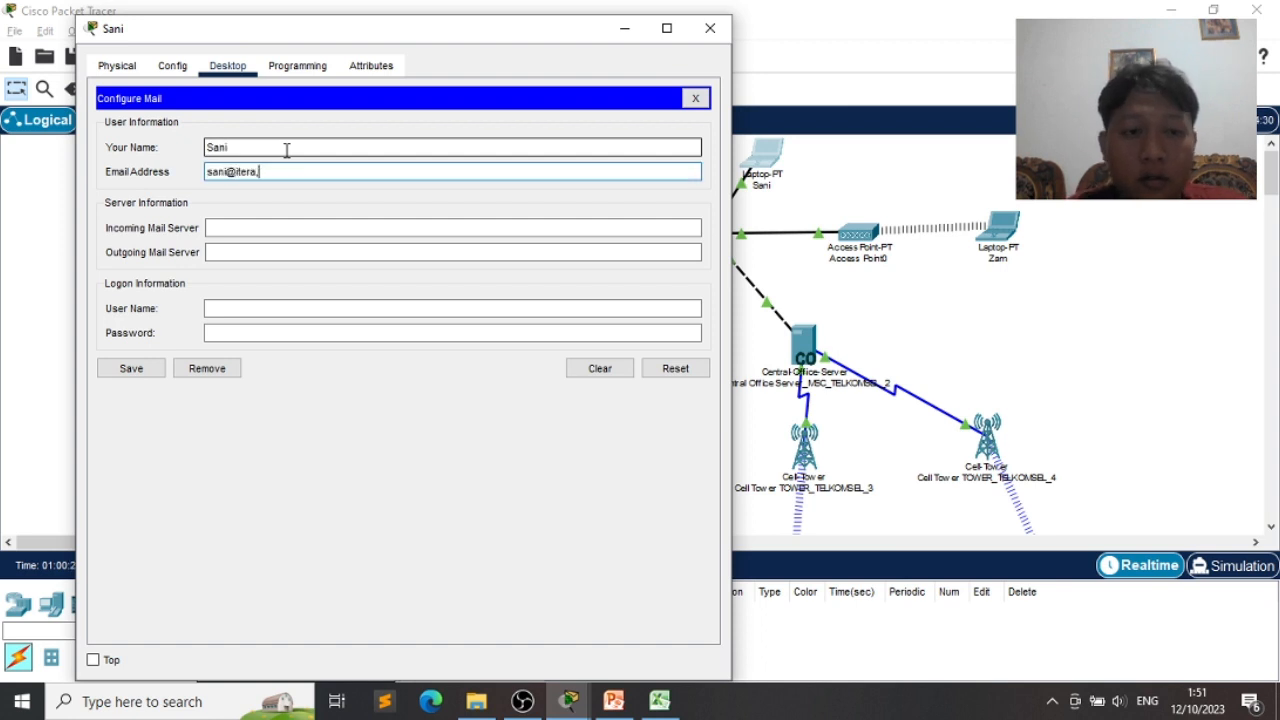
pyautogui.press('Tab')
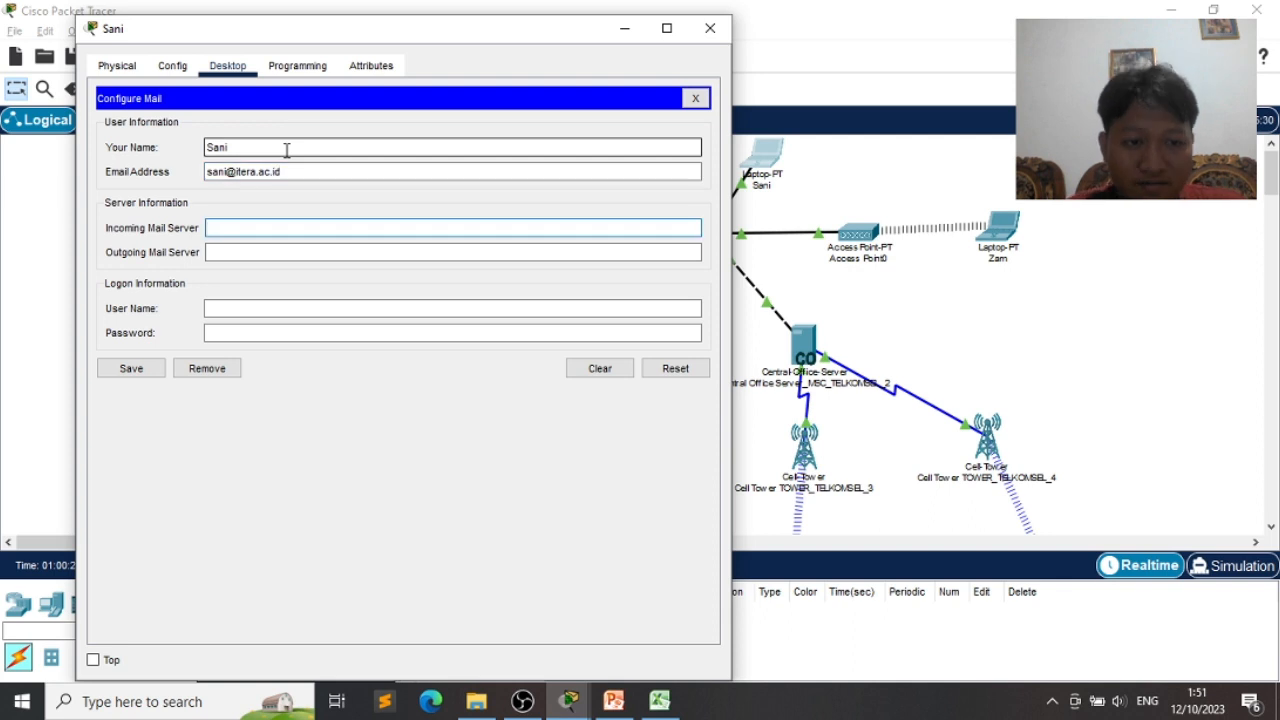
# - Set incoming and outgoing mail servers to 8.8.8.11, fill user name and password, and save
pyautogui.moveTo(286, 38); pyautogui.dragTo(723, 57)
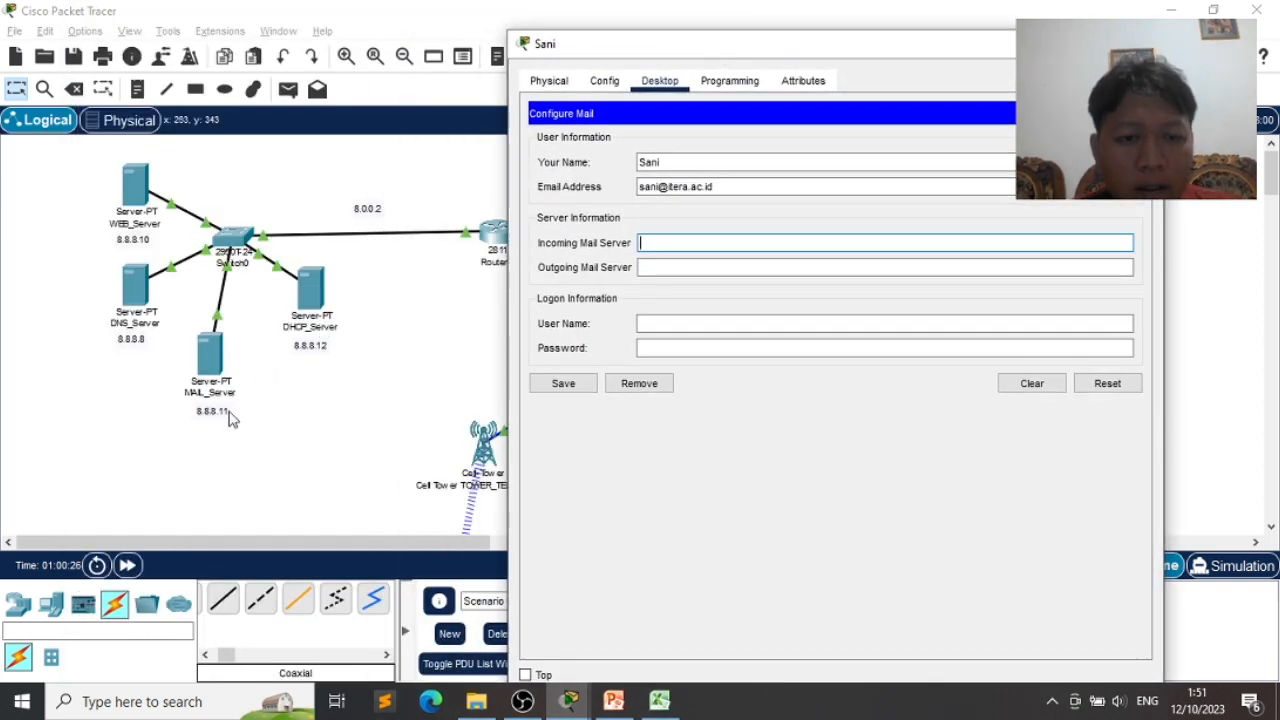
pyautogui.click(648, 242)
pyautogui.write('8.8.8.11')
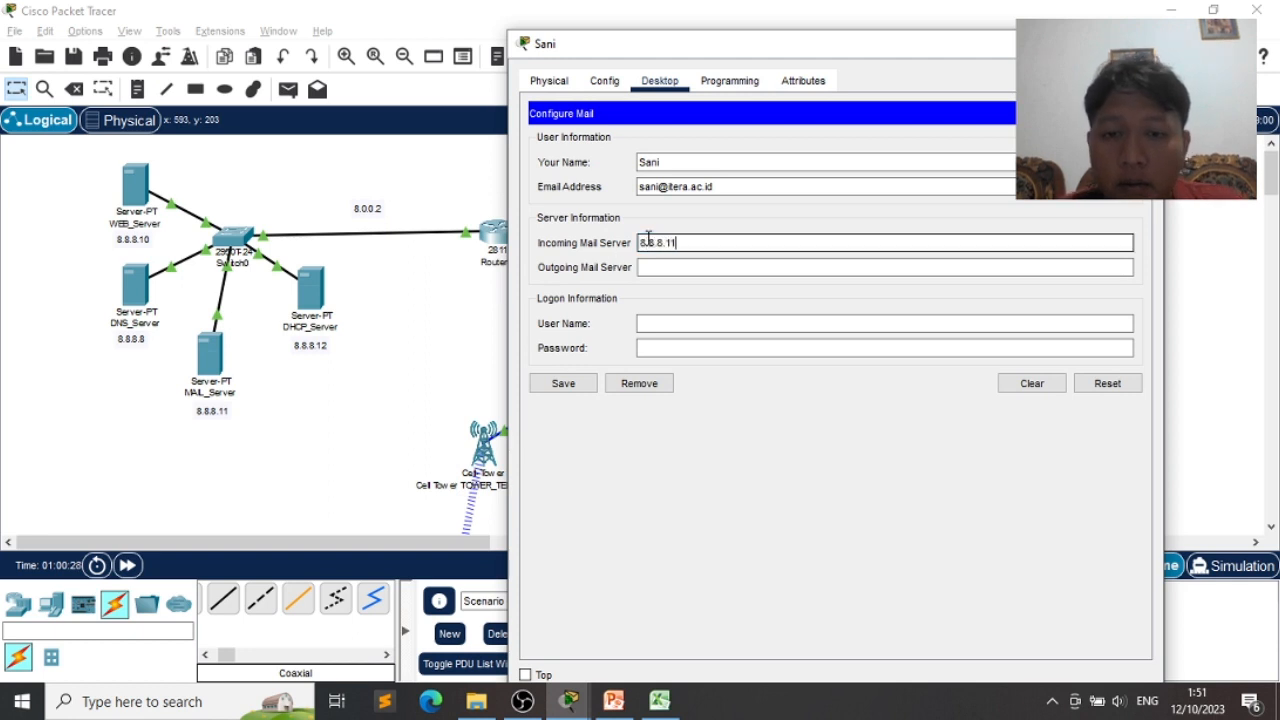
pyautogui.press('Tab')
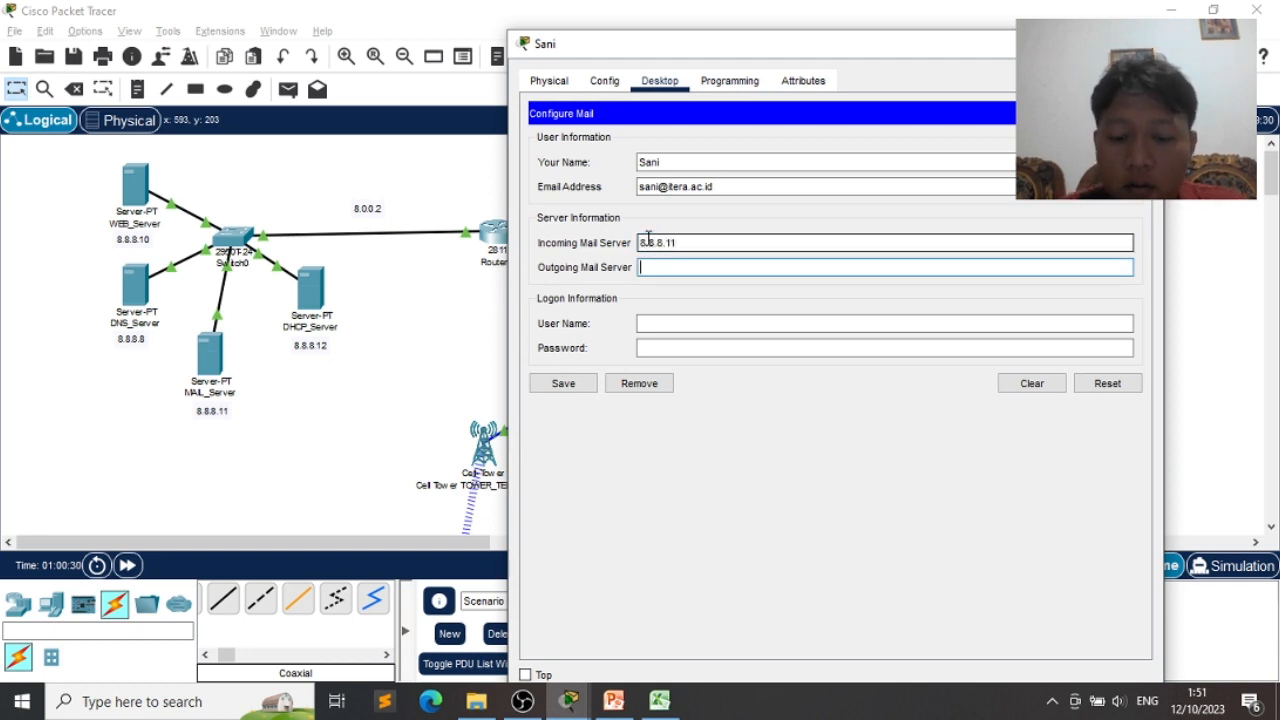
pyautogui.write('8.8.8.11')
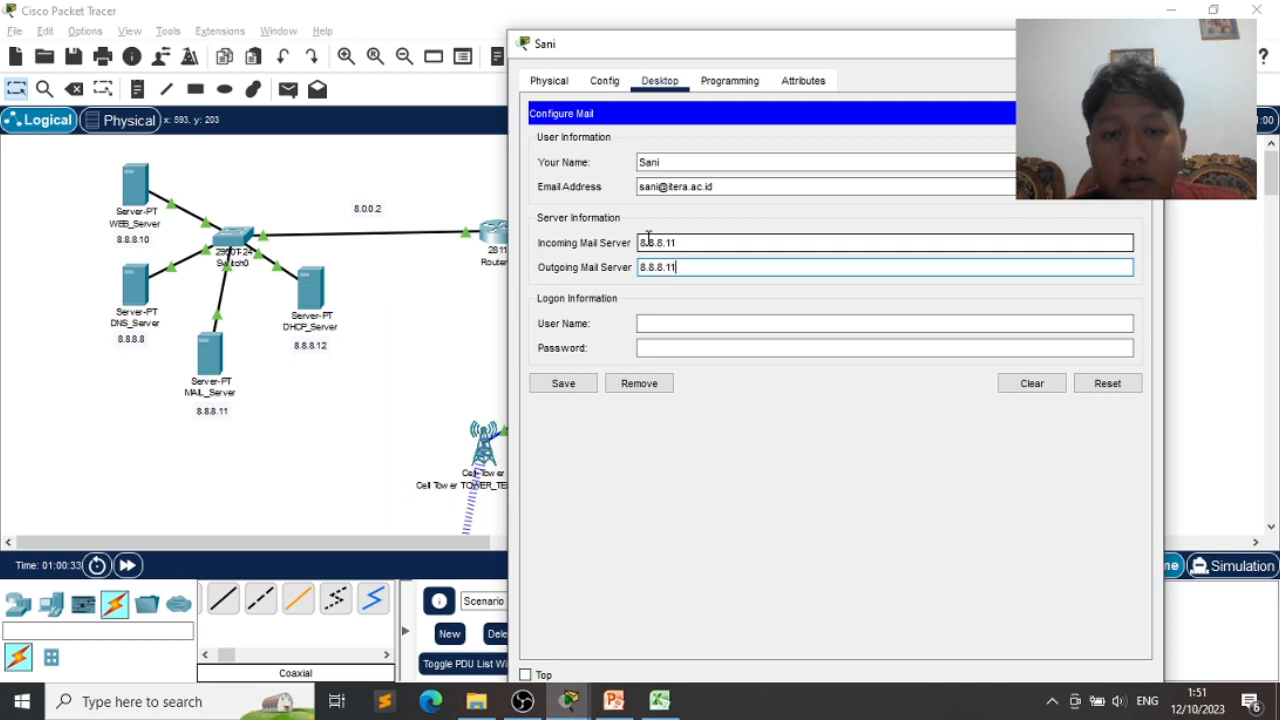
pyautogui.press('Tab')
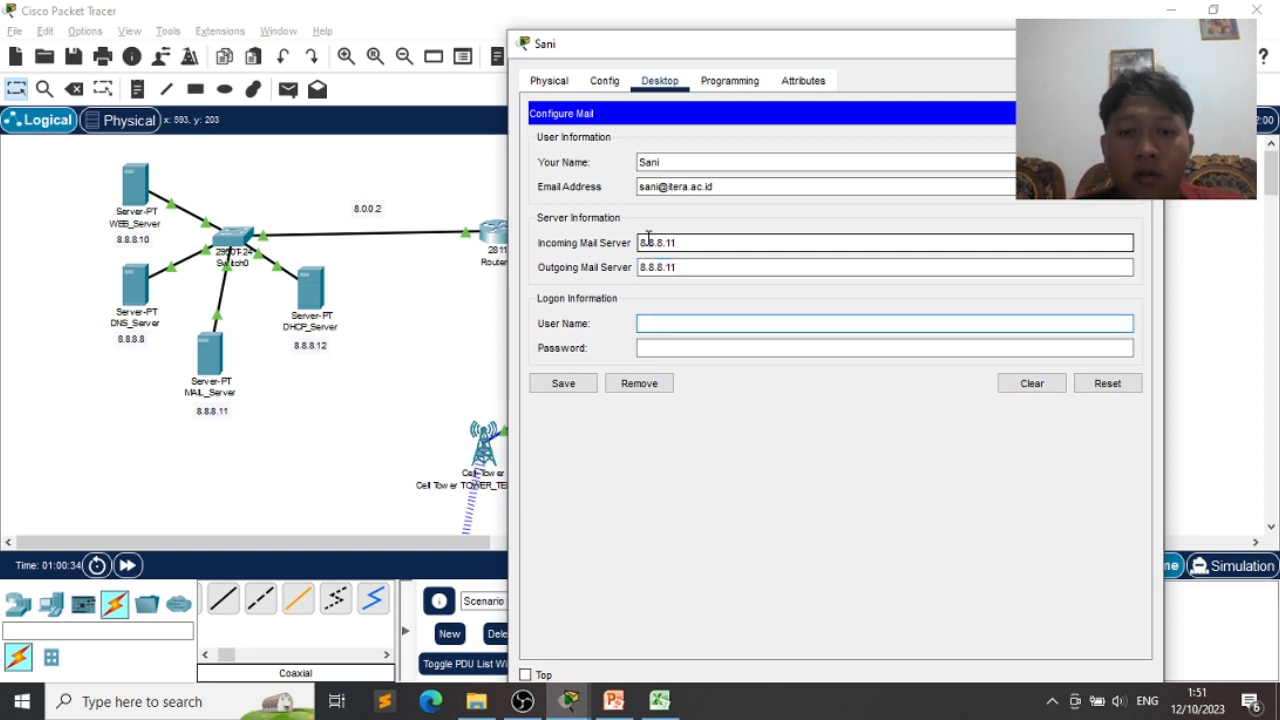
pyautogui.write('sani')
pyautogui.press('Tab')
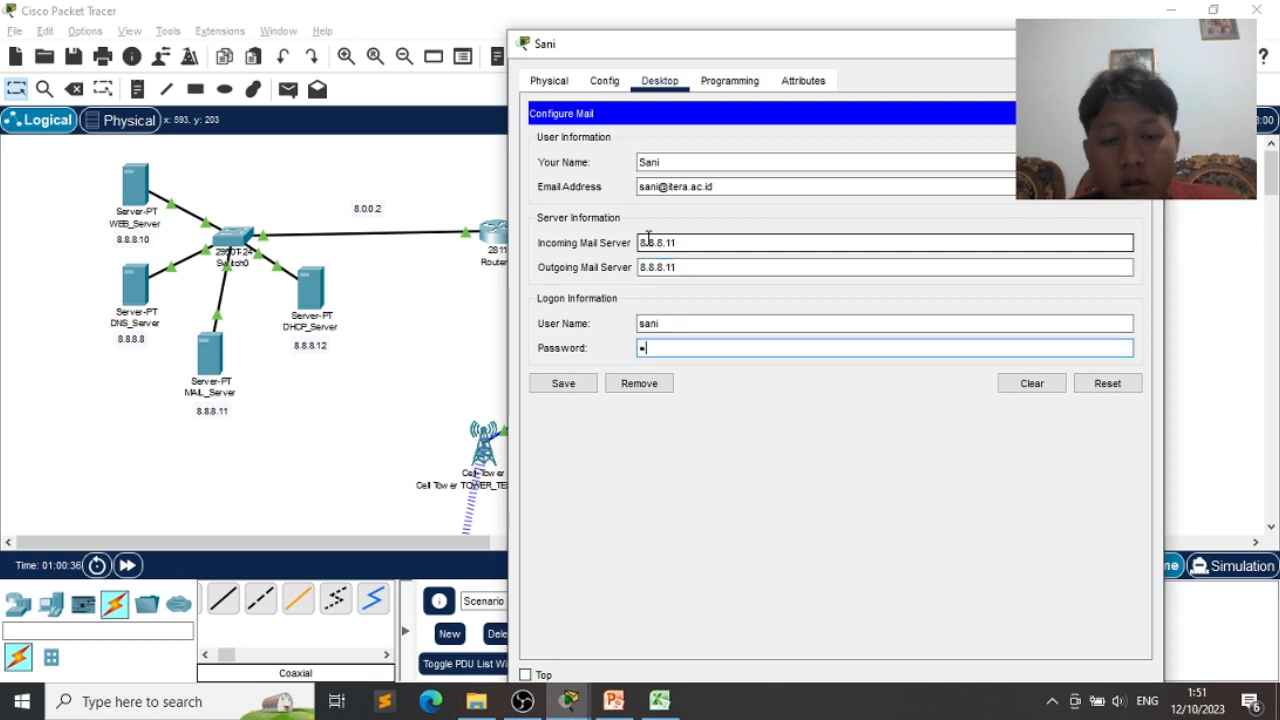
pyautogui.click(563, 383)
pyautogui.click(1141, 44)
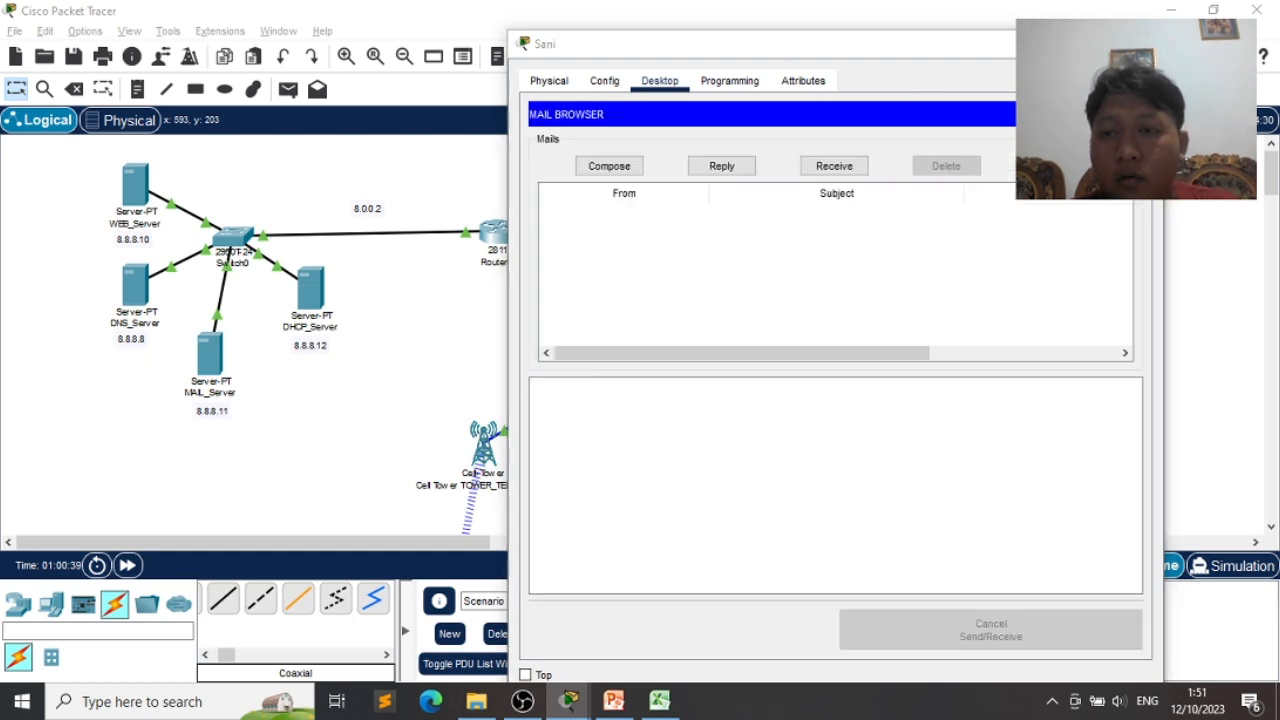
# - Open the laptop's Email setup and enter the display name and itera.ac.id address
pyautogui.click(1010, 236)
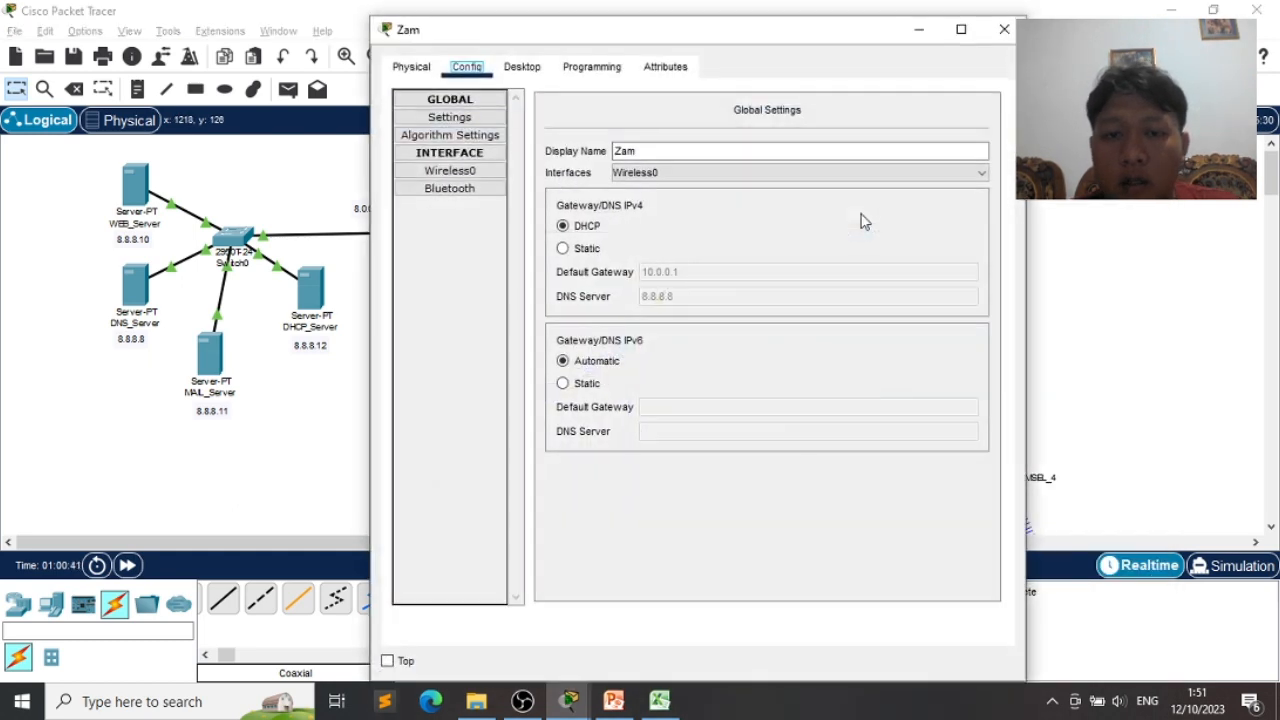
pyautogui.click(527, 66)
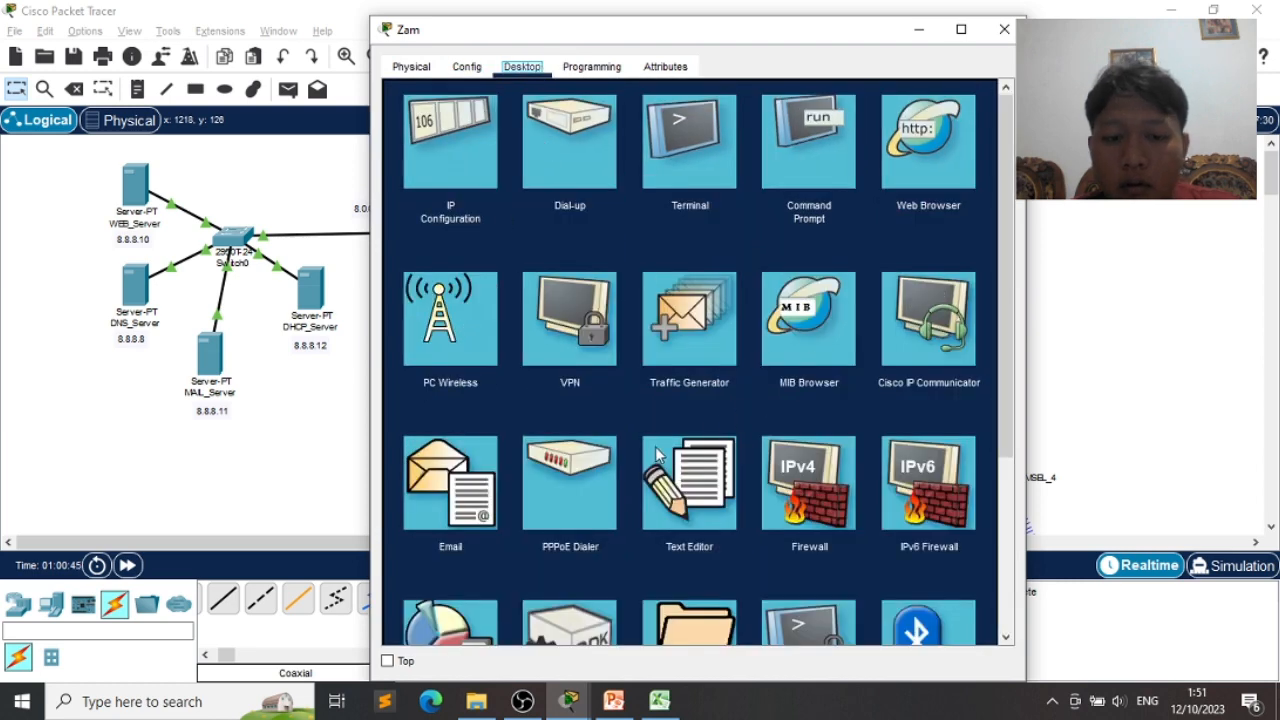
pyautogui.click(441, 513)
pyautogui.click(542, 147)
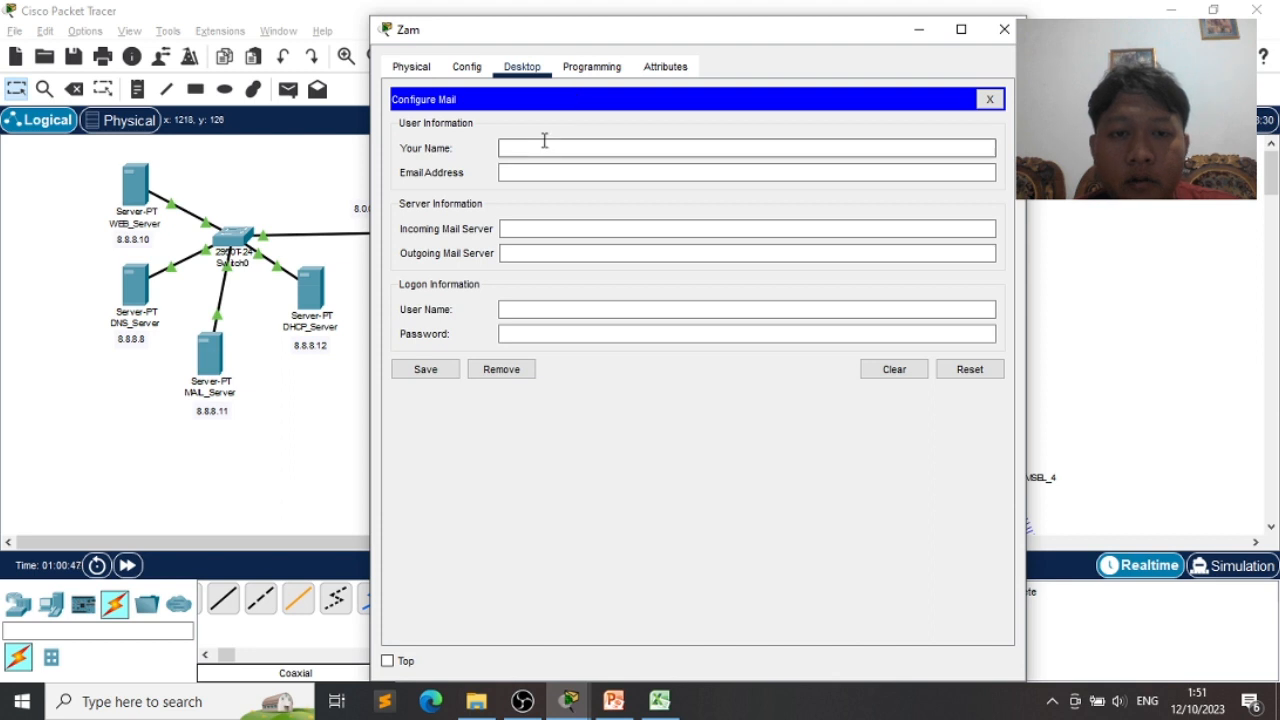
pyautogui.write('Zsa')
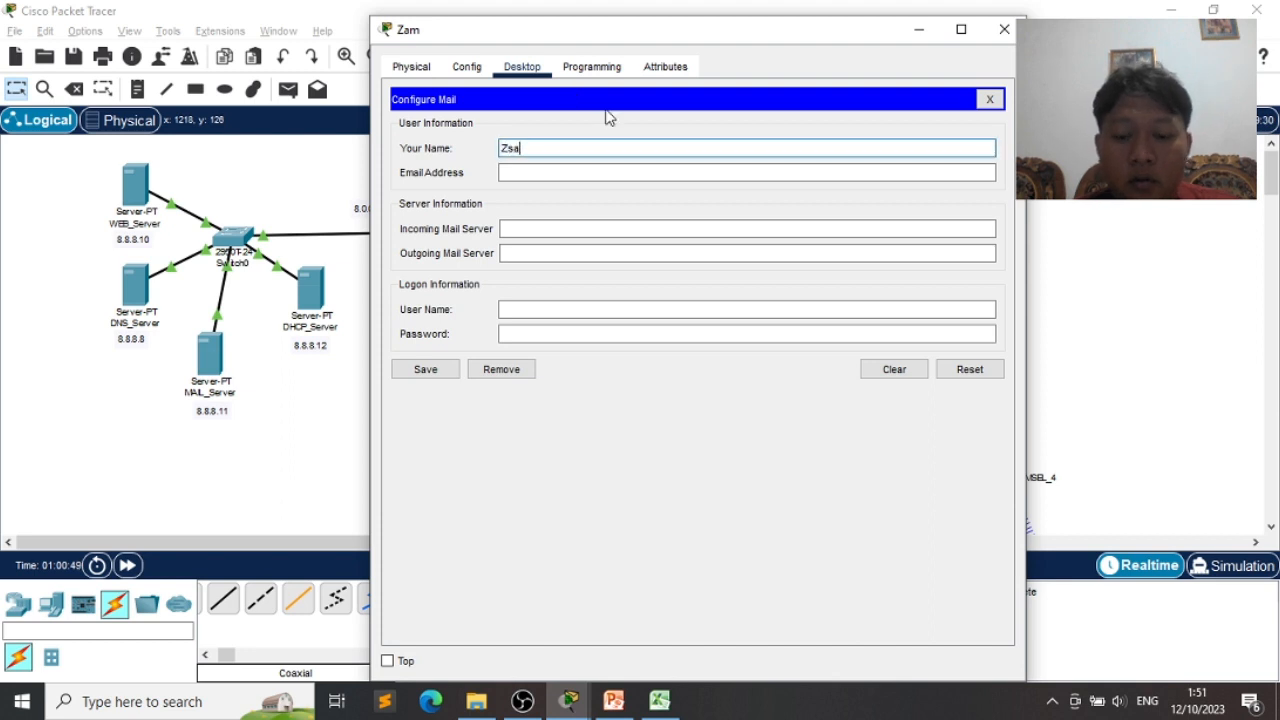
pyautogui.press('BackSpace')
pyautogui.write('am')
pyautogui.press('Tab')
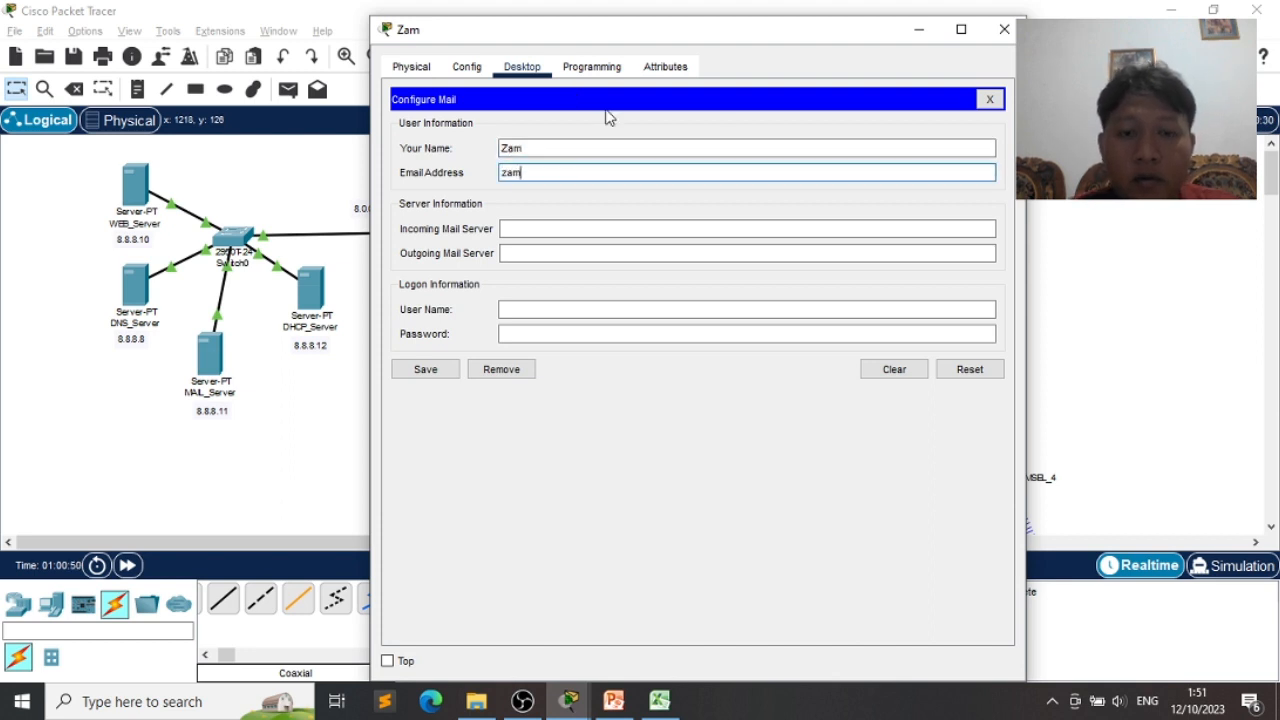
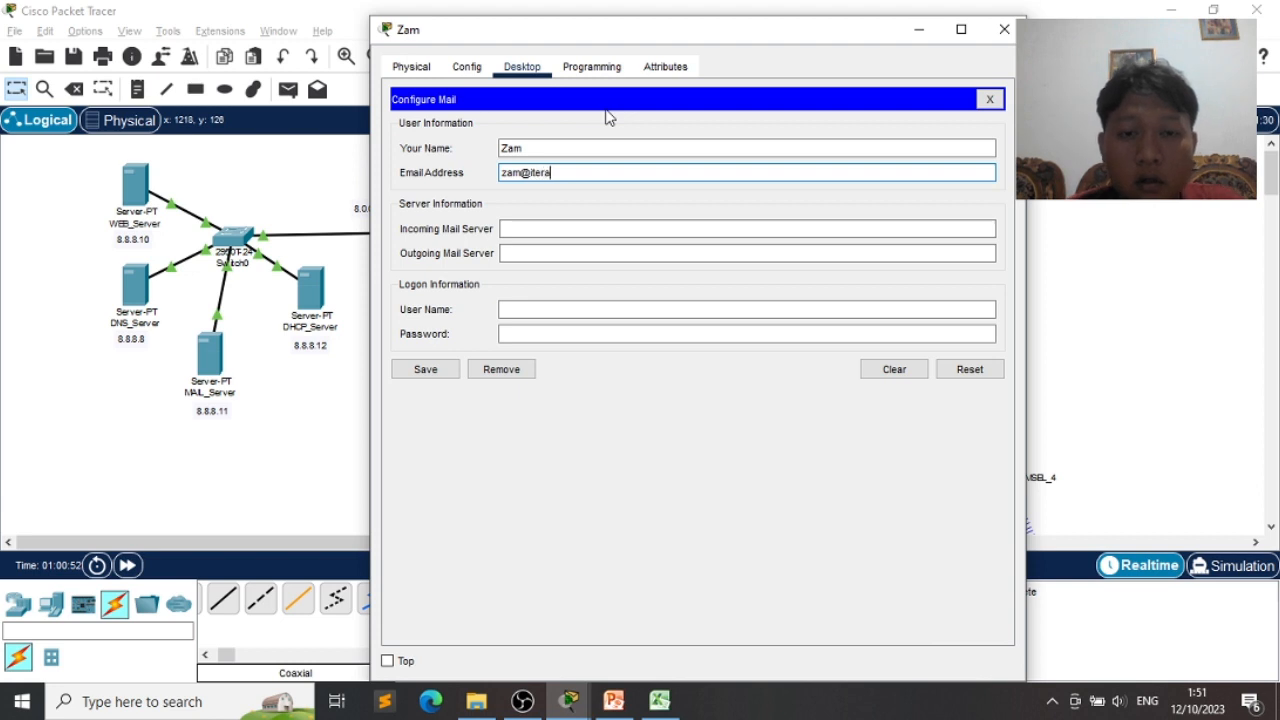
# - Set both mail servers to 8.8.8.11, add the user name and password, and save
pyautogui.press('Tab')
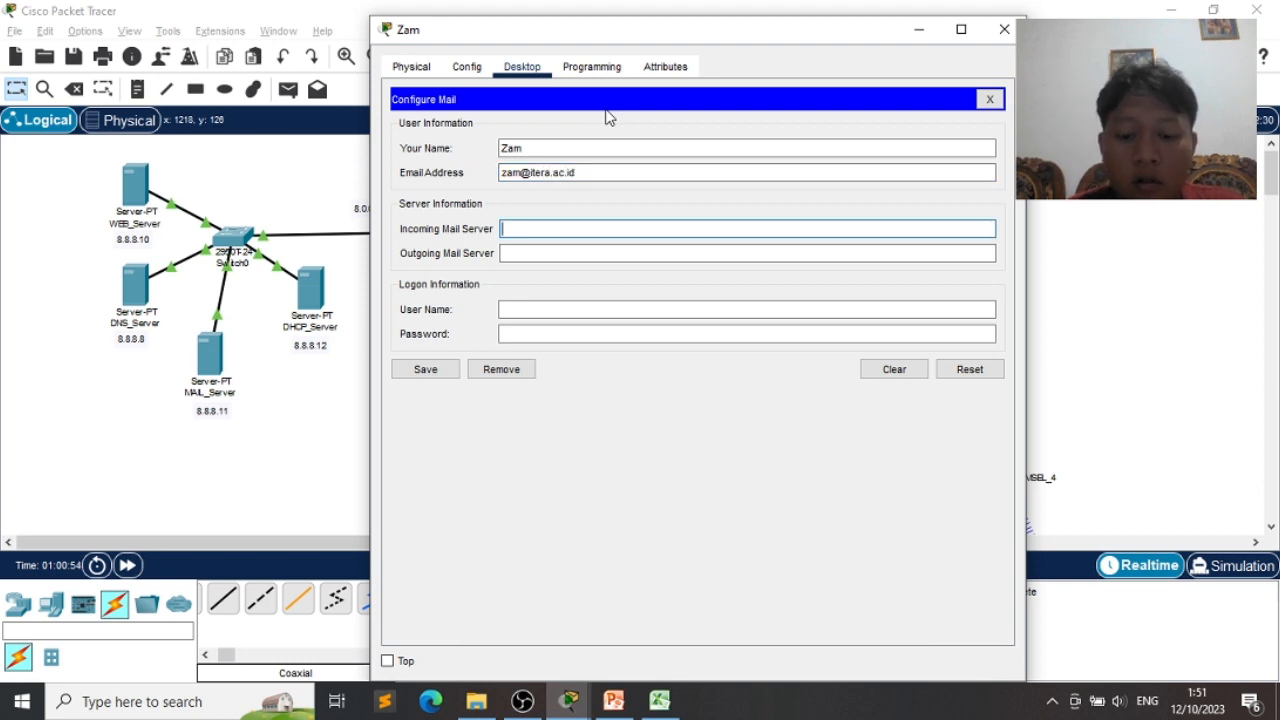
pyautogui.write('8.8.8.11')
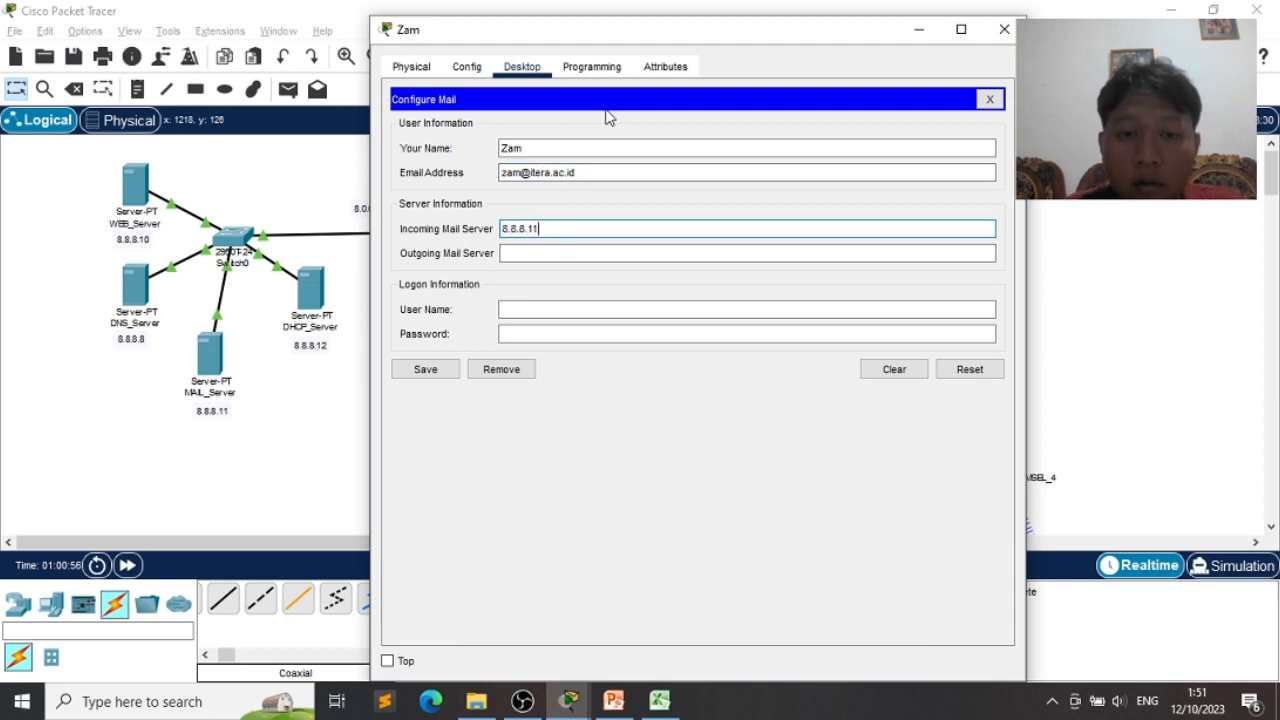
pyautogui.press('Tab')
pyautogui.write('8.8.8')
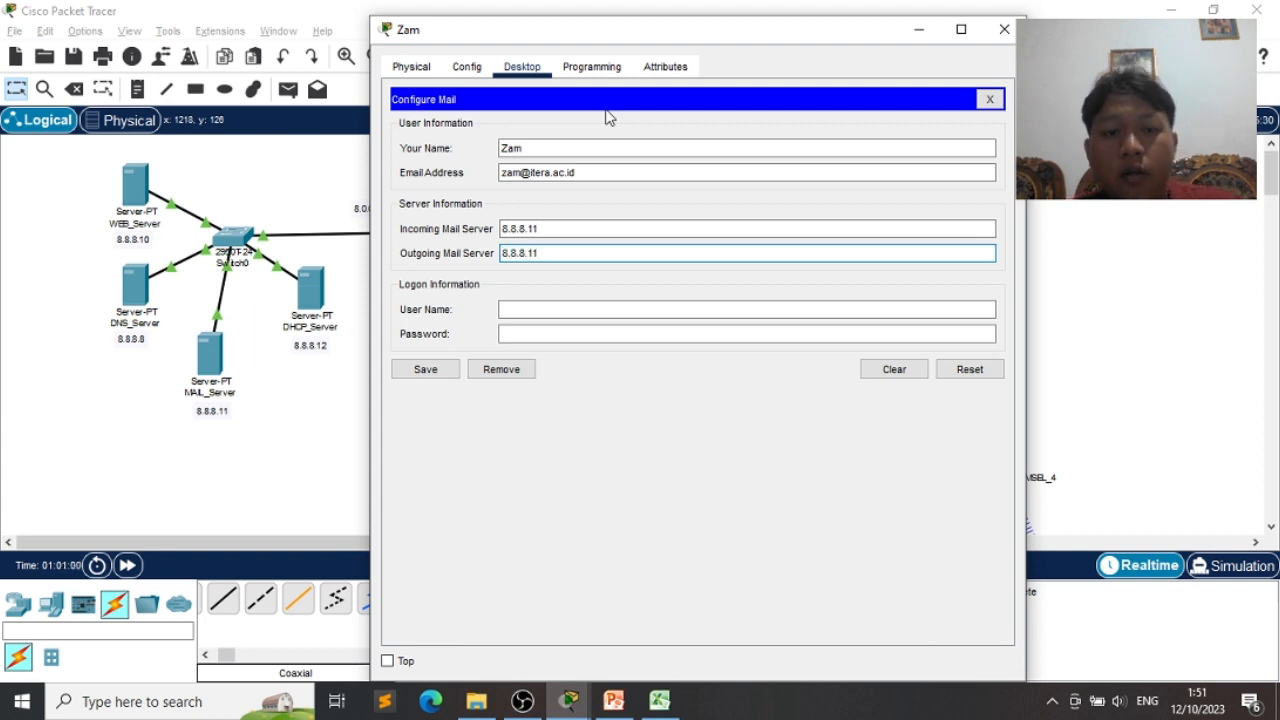
pyautogui.press('Tab')
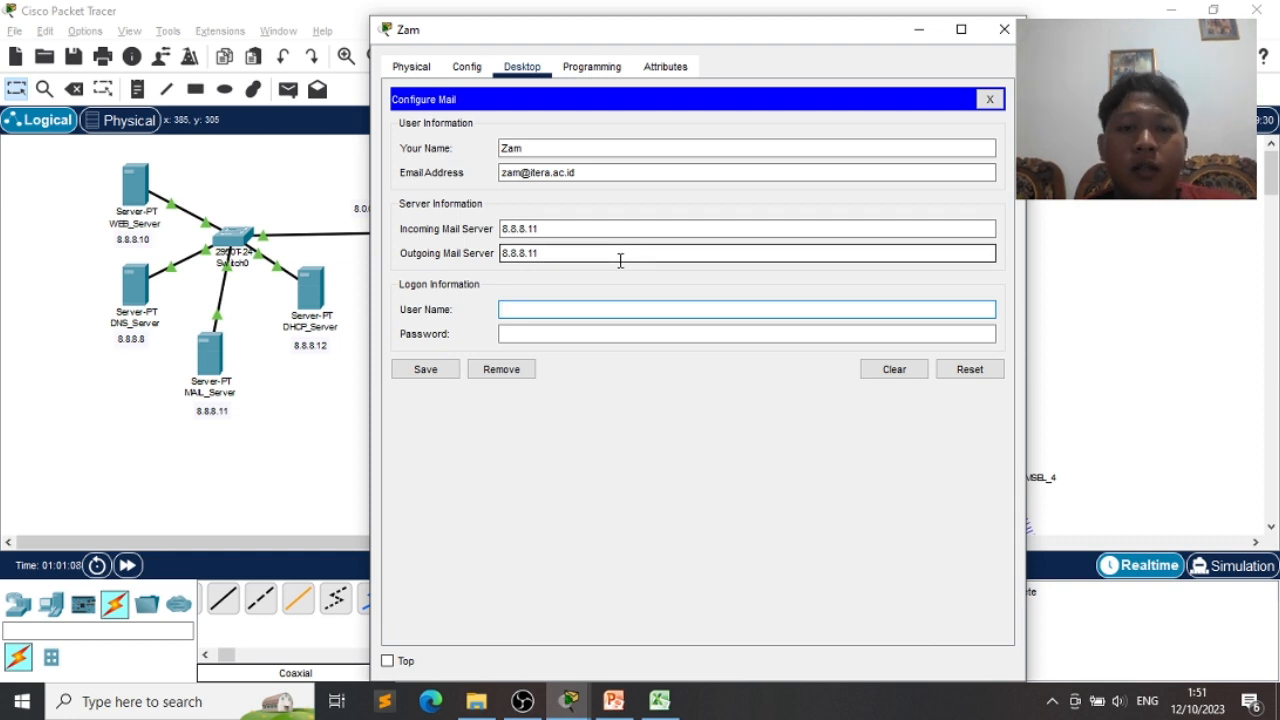
pyautogui.write('zam')
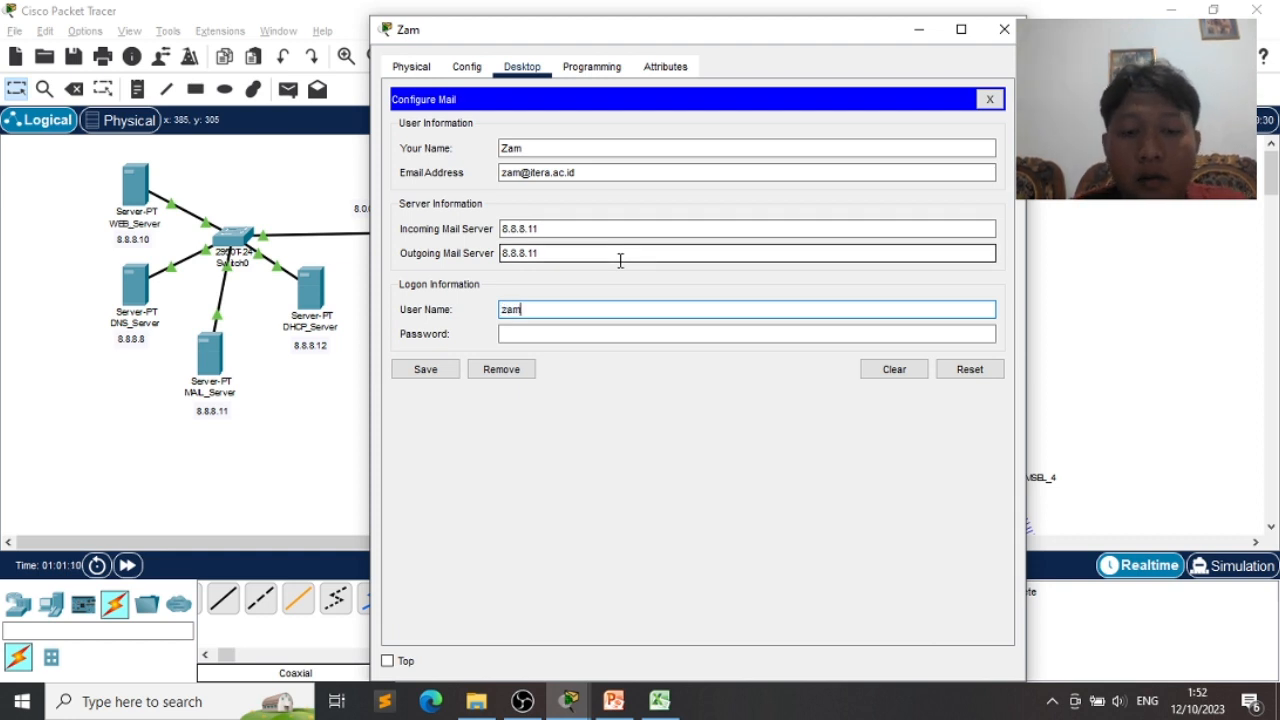
pyautogui.press('Tab')
pyautogui.write('zam')
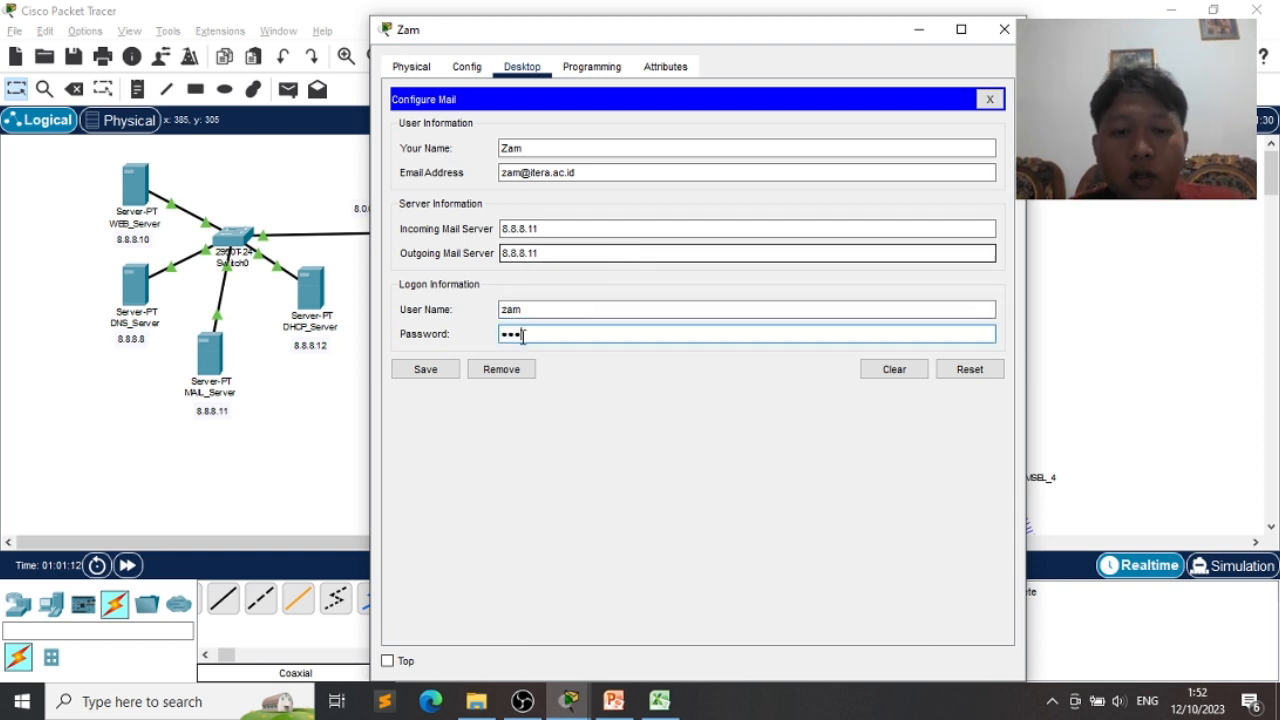
pyautogui.click(425, 375)
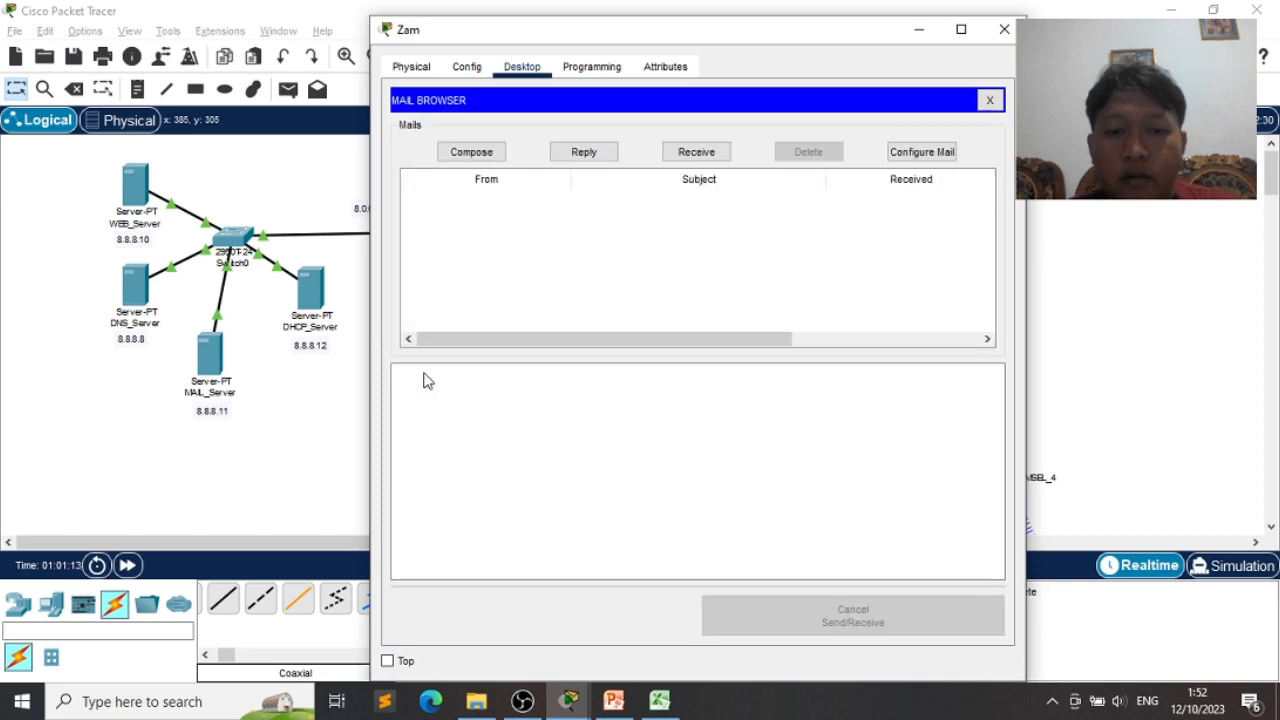
pyautogui.click(920, 32)
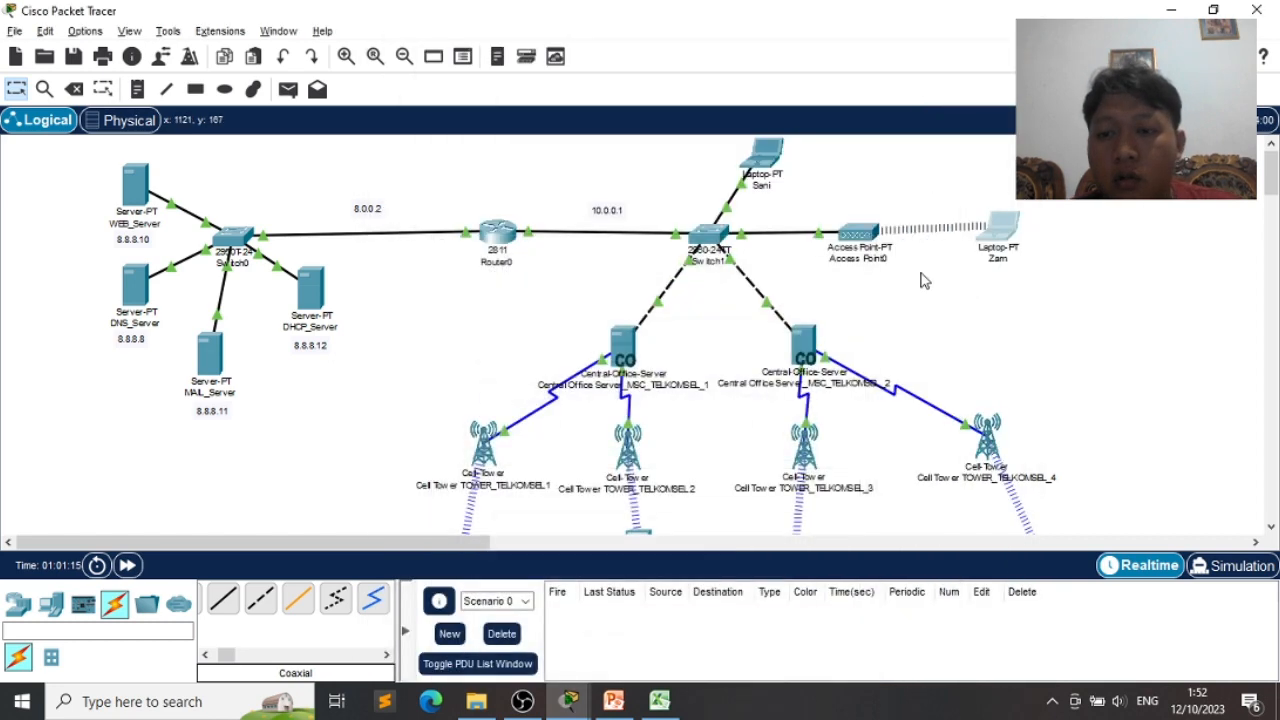
# - Open the first tower's smartphone Email setup and enter its display name and itera.ac.id address
pyautogui.scroll(-3, 930, 320)
pyautogui.scroll(2, 518, 370)
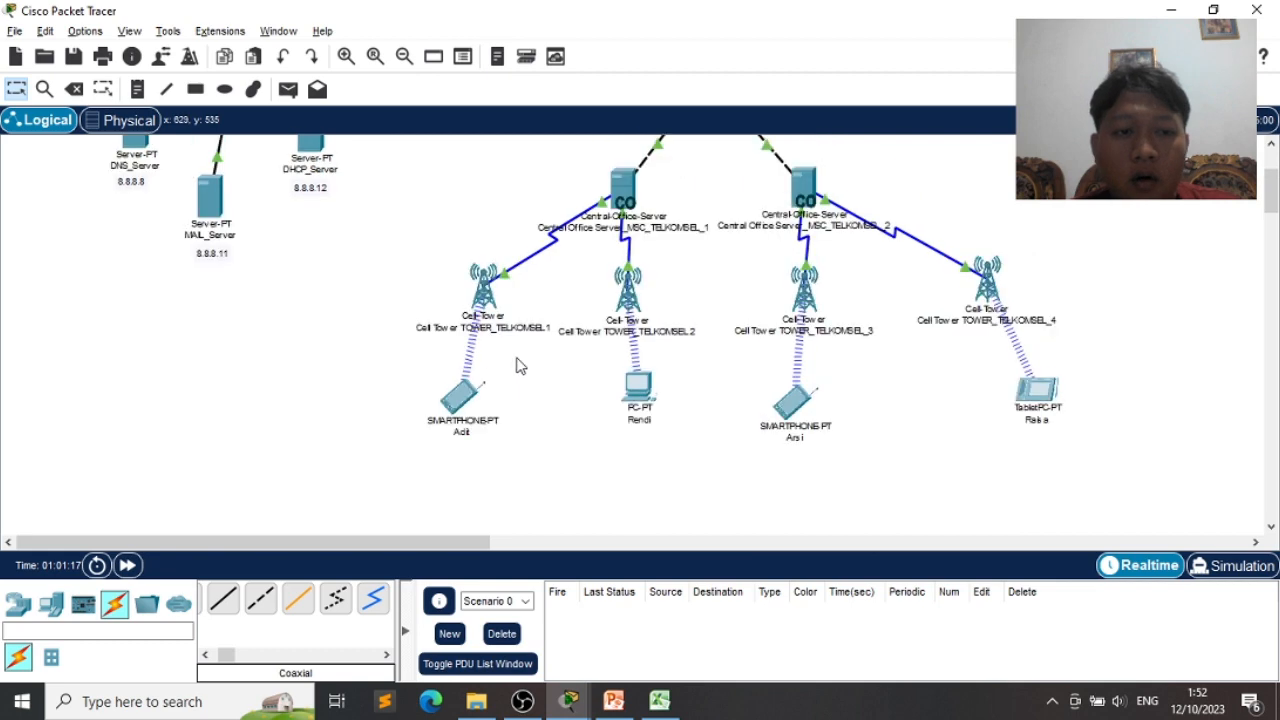
pyautogui.click(460, 395)
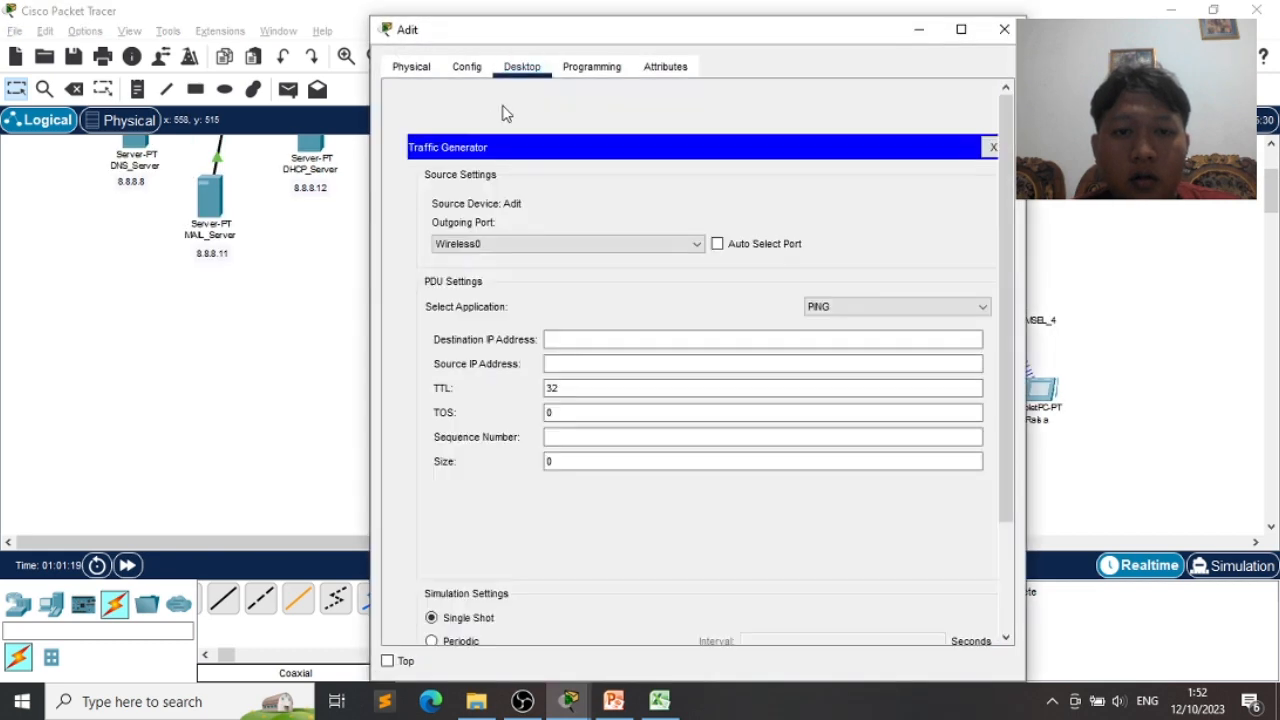
pyautogui.click(986, 98)
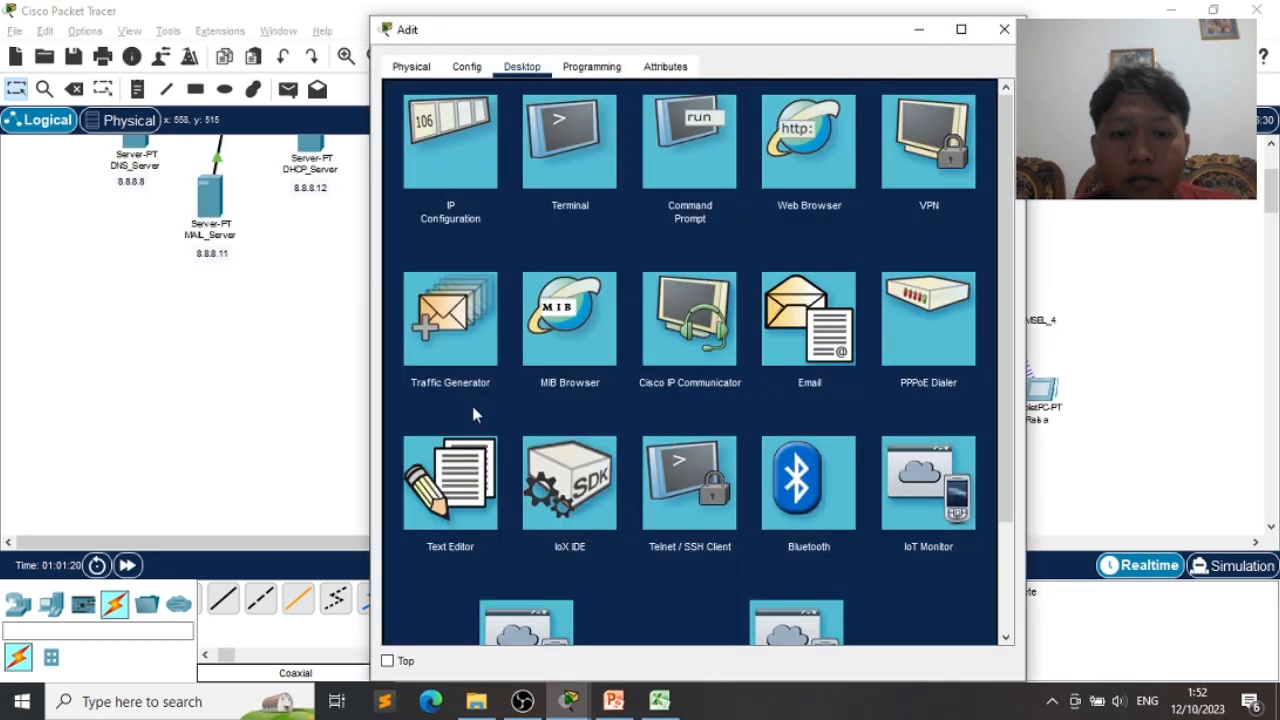
pyautogui.click(808, 318)
pyautogui.click(511, 149)
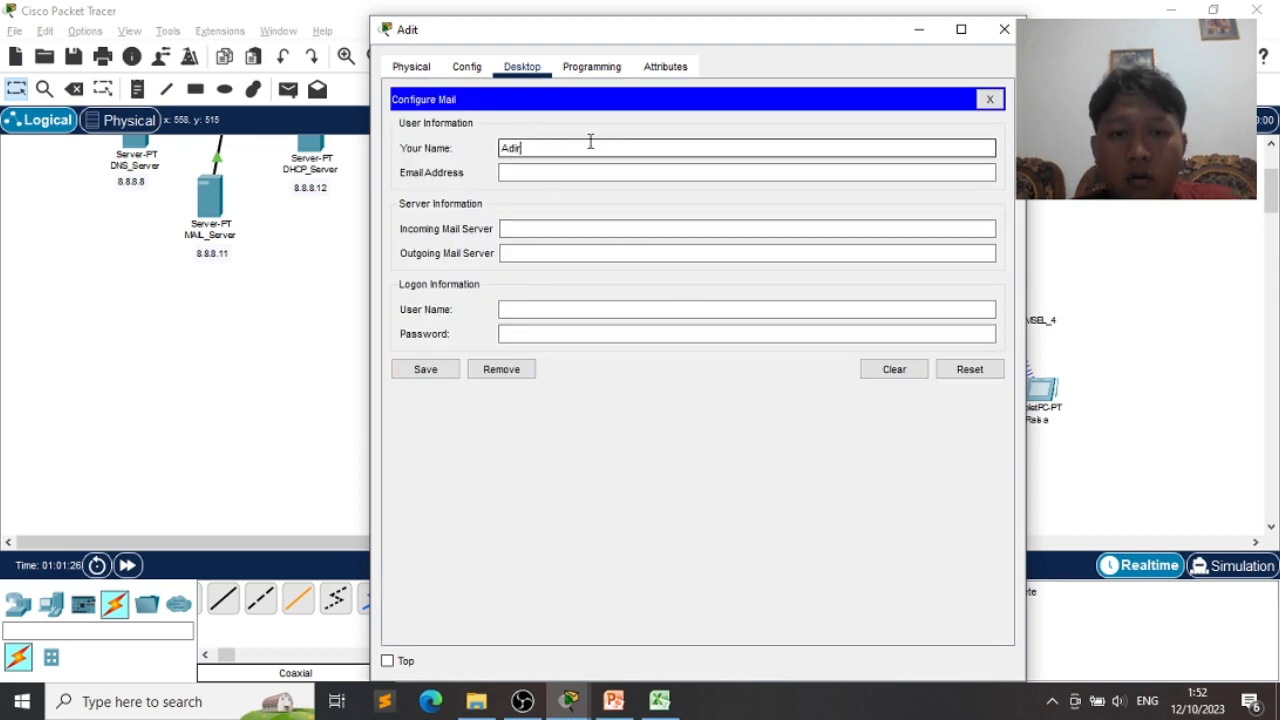
pyautogui.press('Tab')
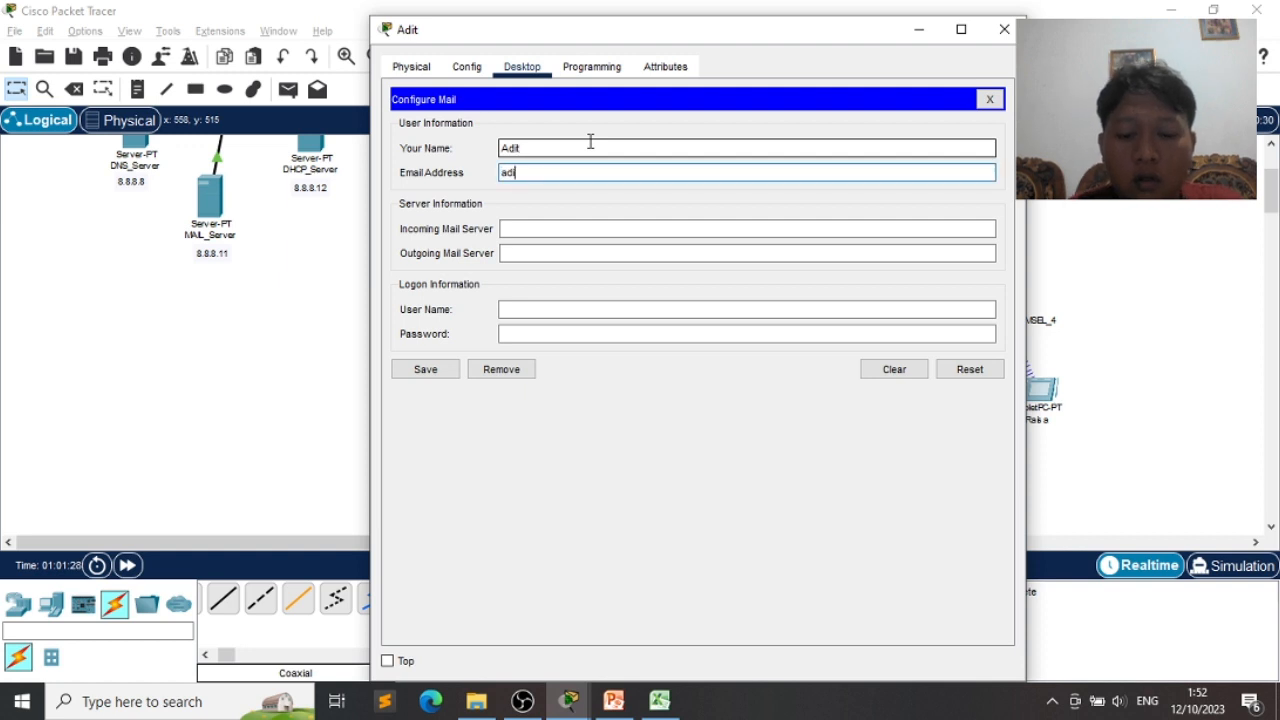
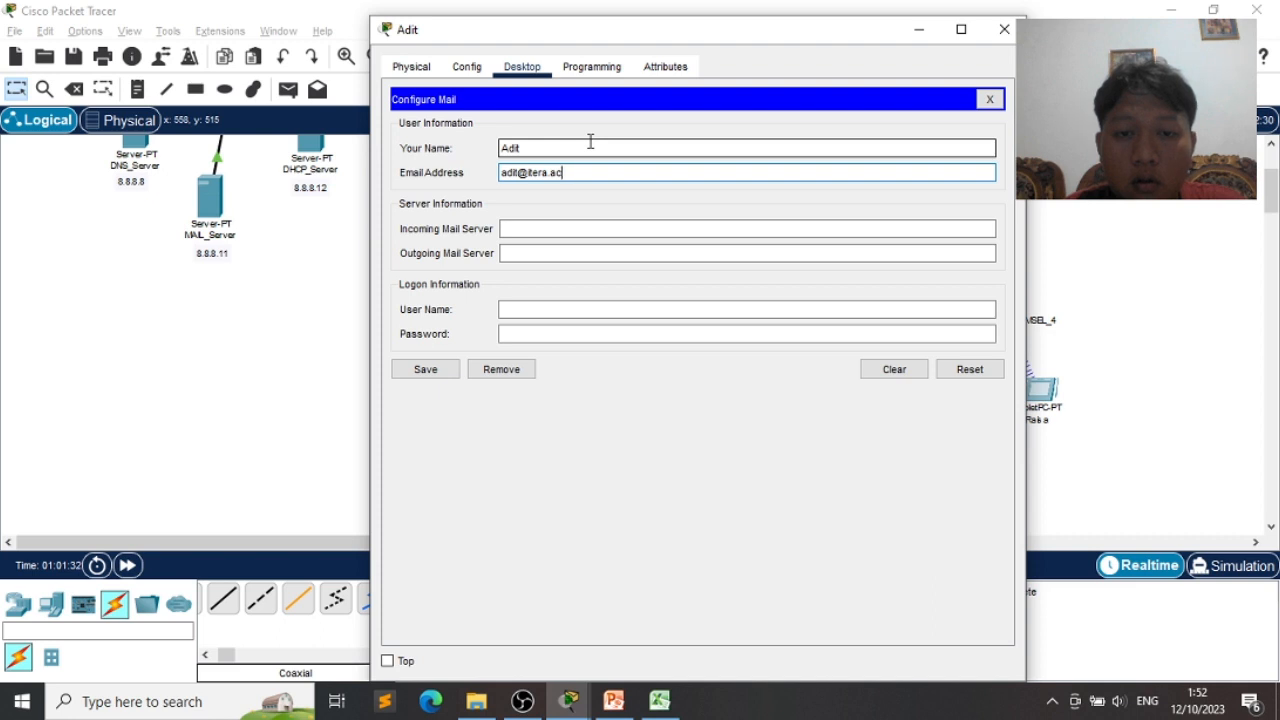
# - Set incoming and outgoing servers to 8.8.8.11, add login name and password, and save
pyautogui.press('Tab')
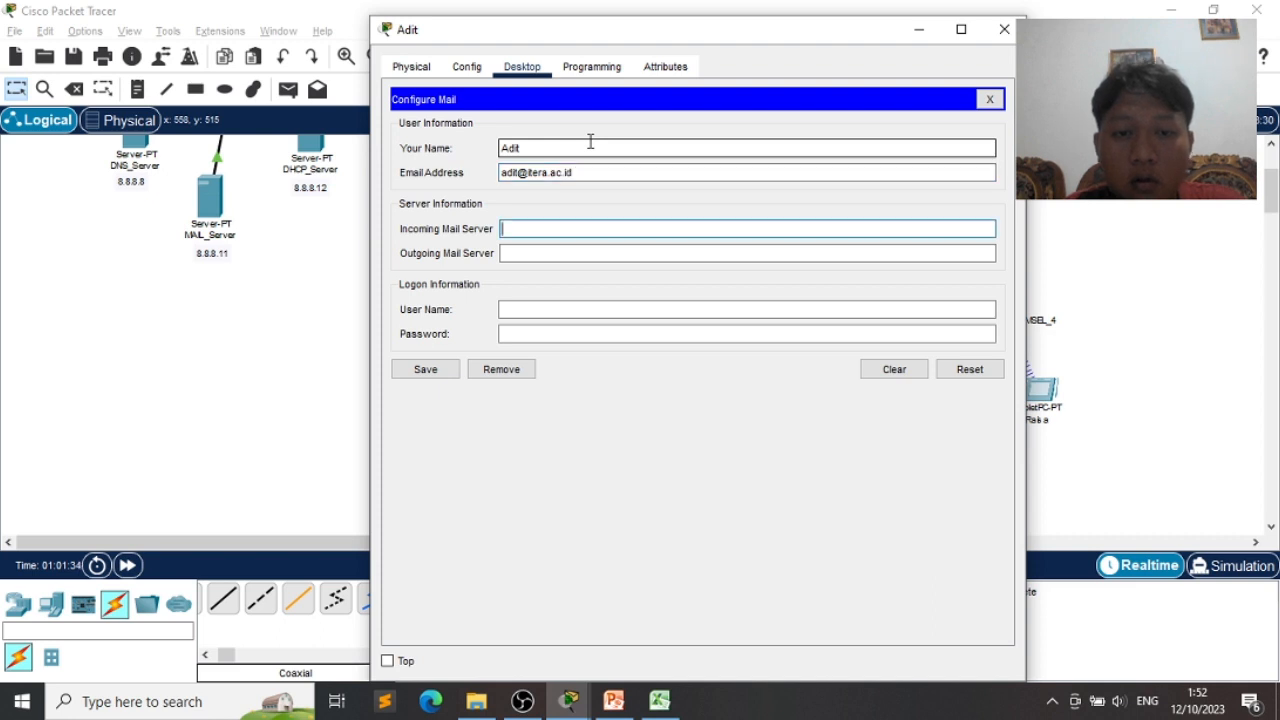
pyautogui.write('8.8.8.')
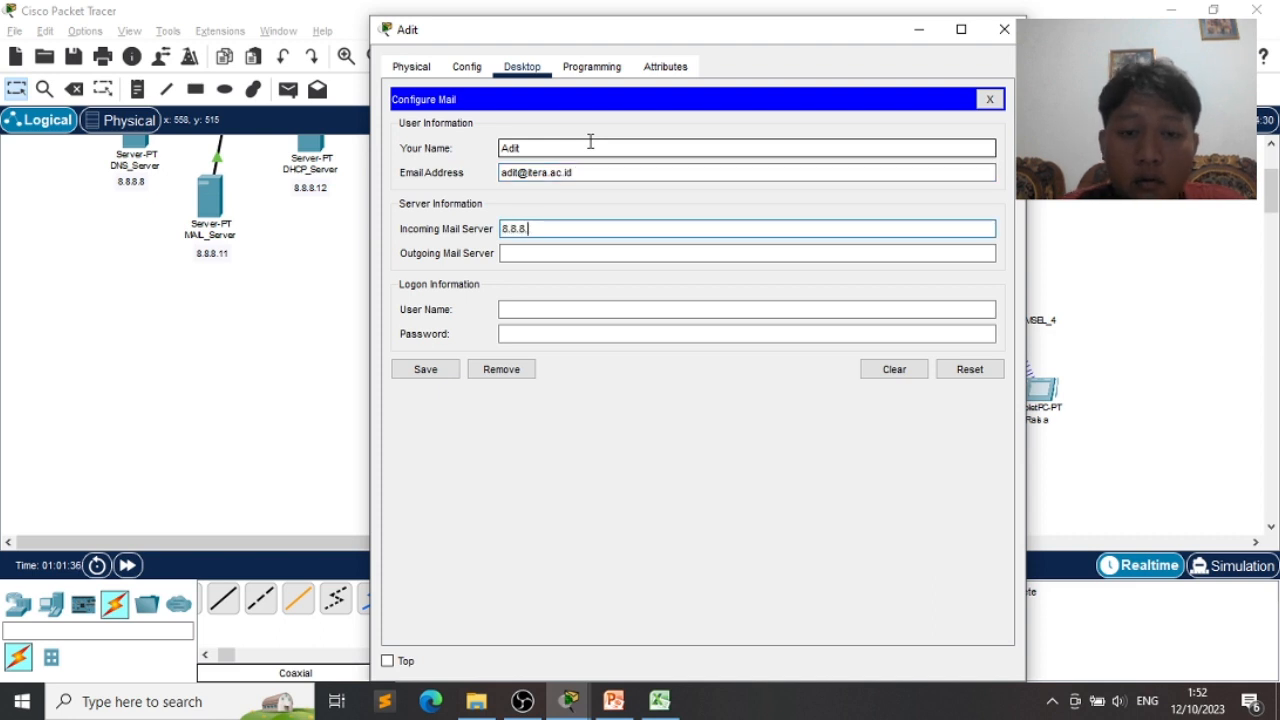
pyautogui.write('11')
pyautogui.press('Tab')
pyautogui.write('8.8.8')
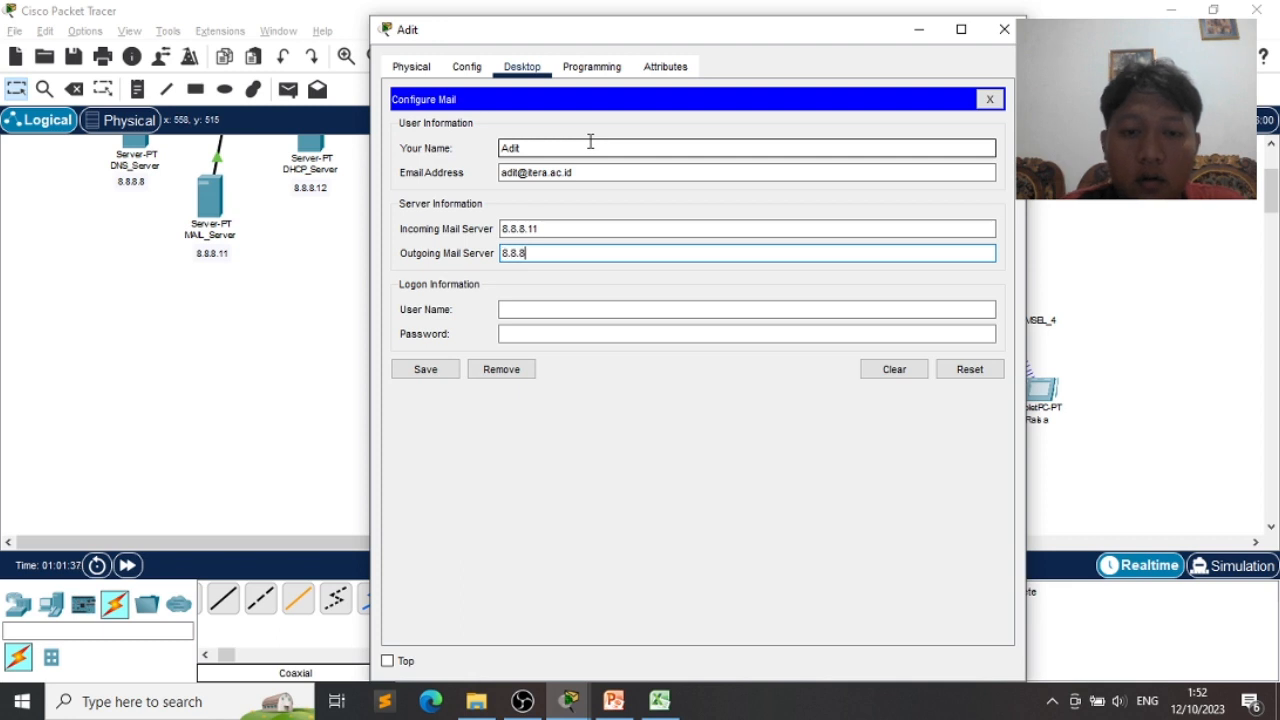
pyautogui.write('.11')
pyautogui.press('Tab')
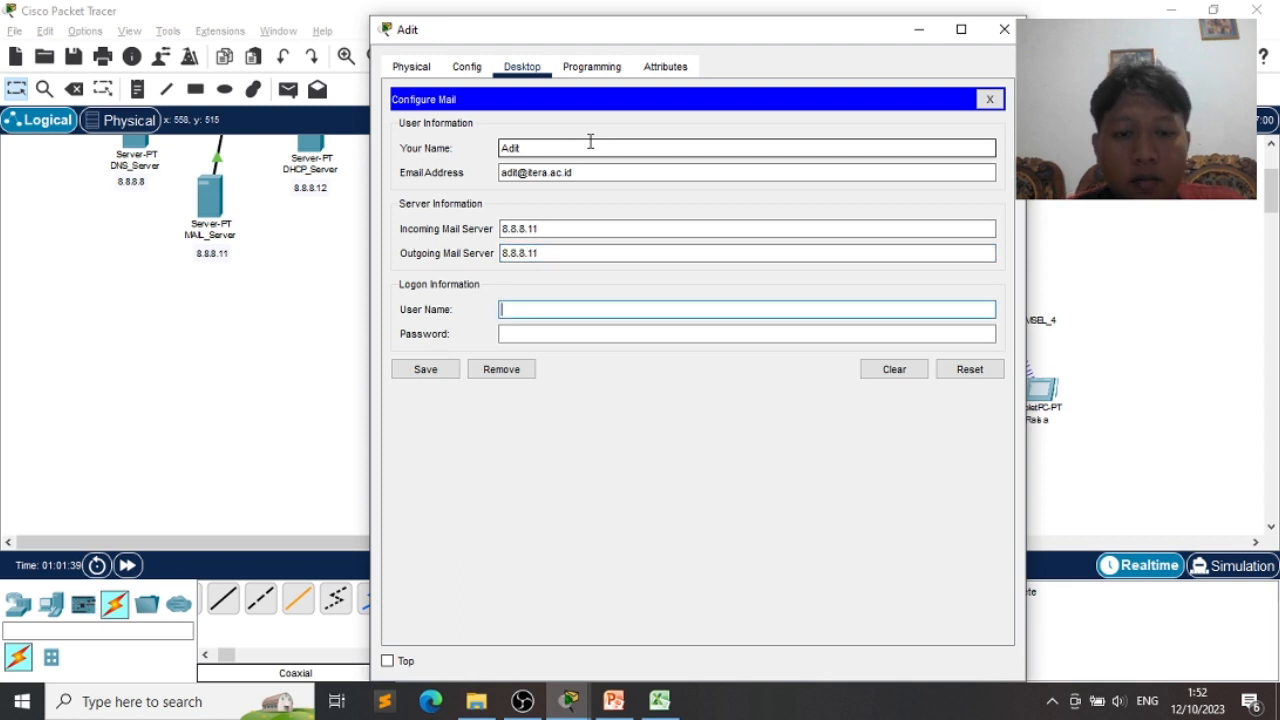
pyautogui.write('adit')
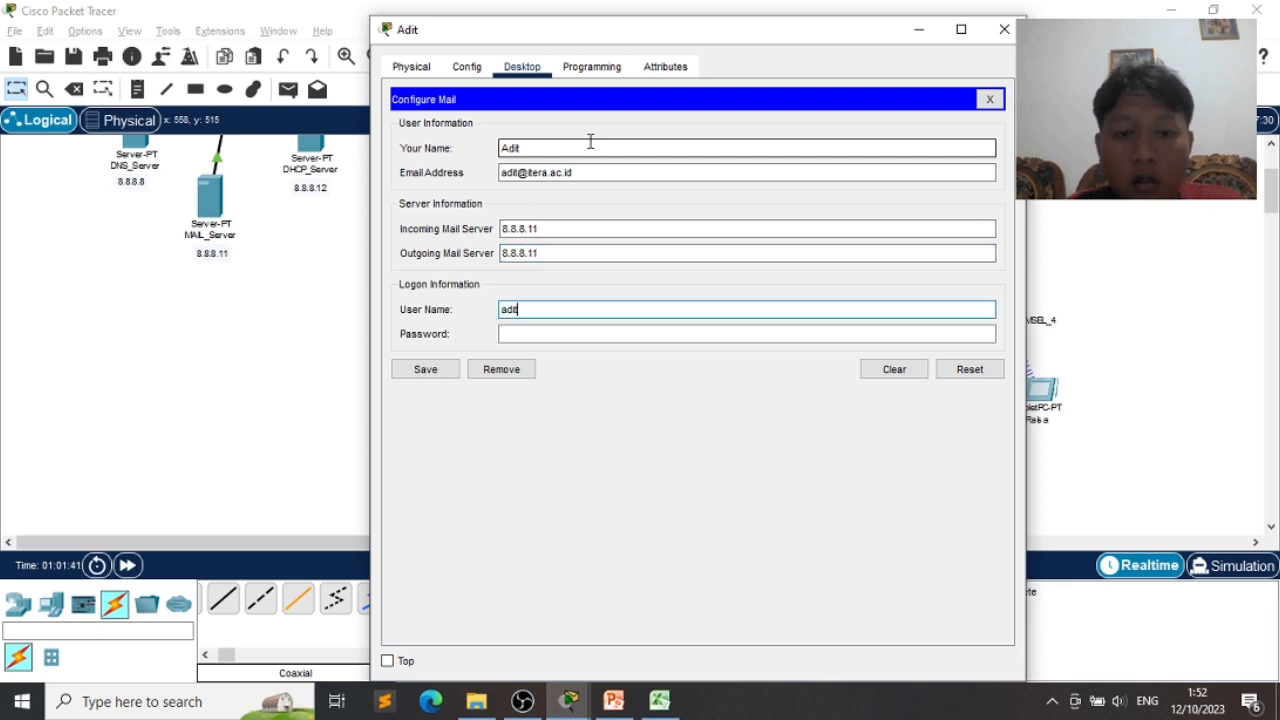
pyautogui.press('Tab')
pyautogui.write('a')
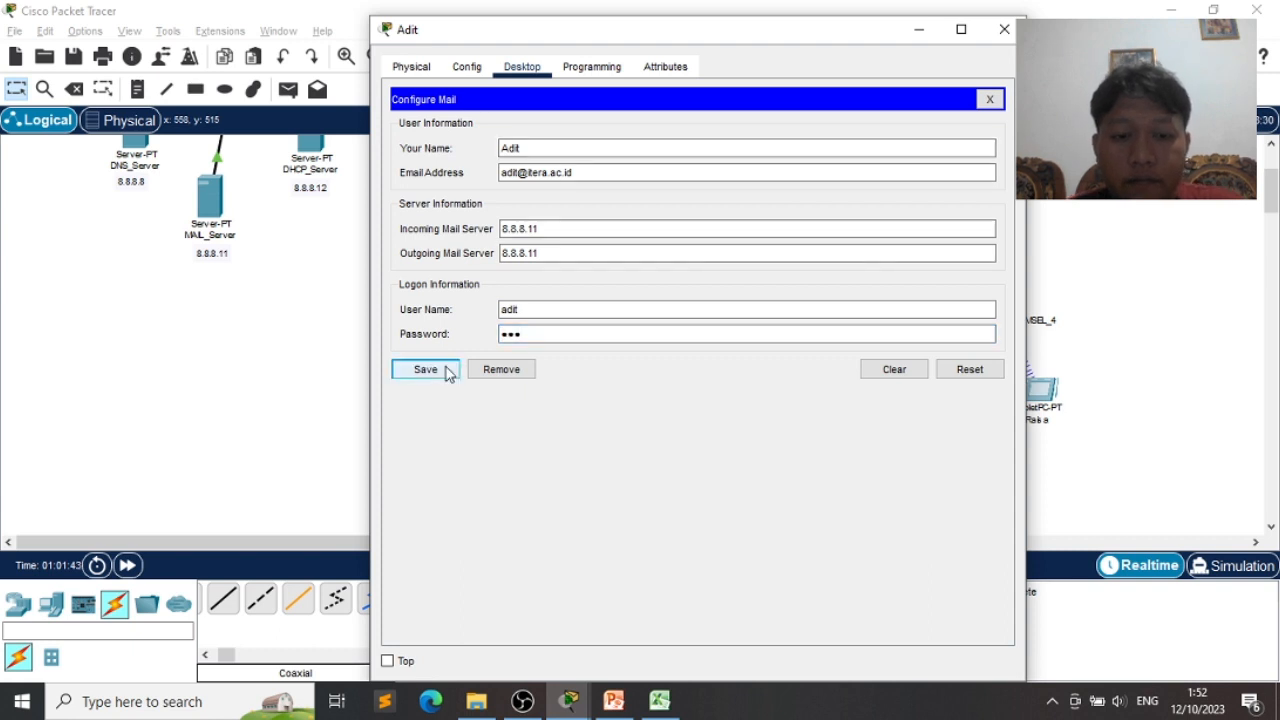
pyautogui.click(425, 369)
pyautogui.click(917, 29)
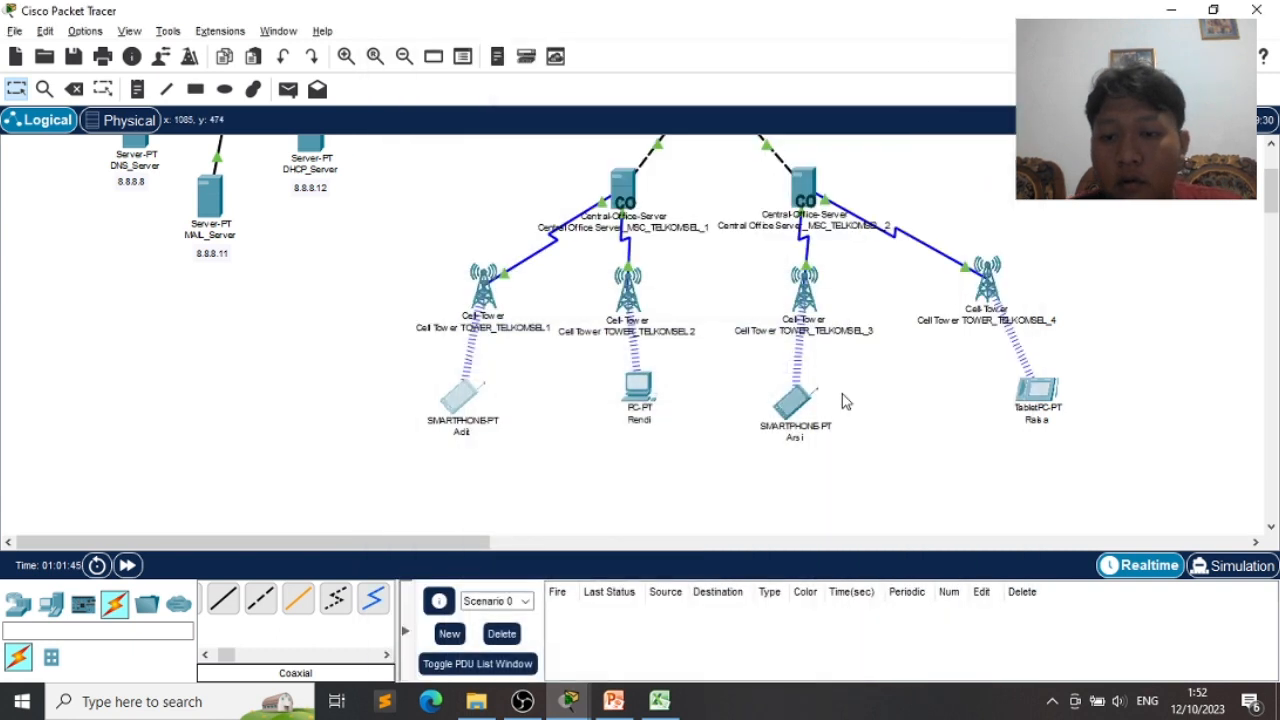
# - Open the second tower's PC Email setup and enter its display name and itera.ac.id address
pyautogui.click(647, 391)
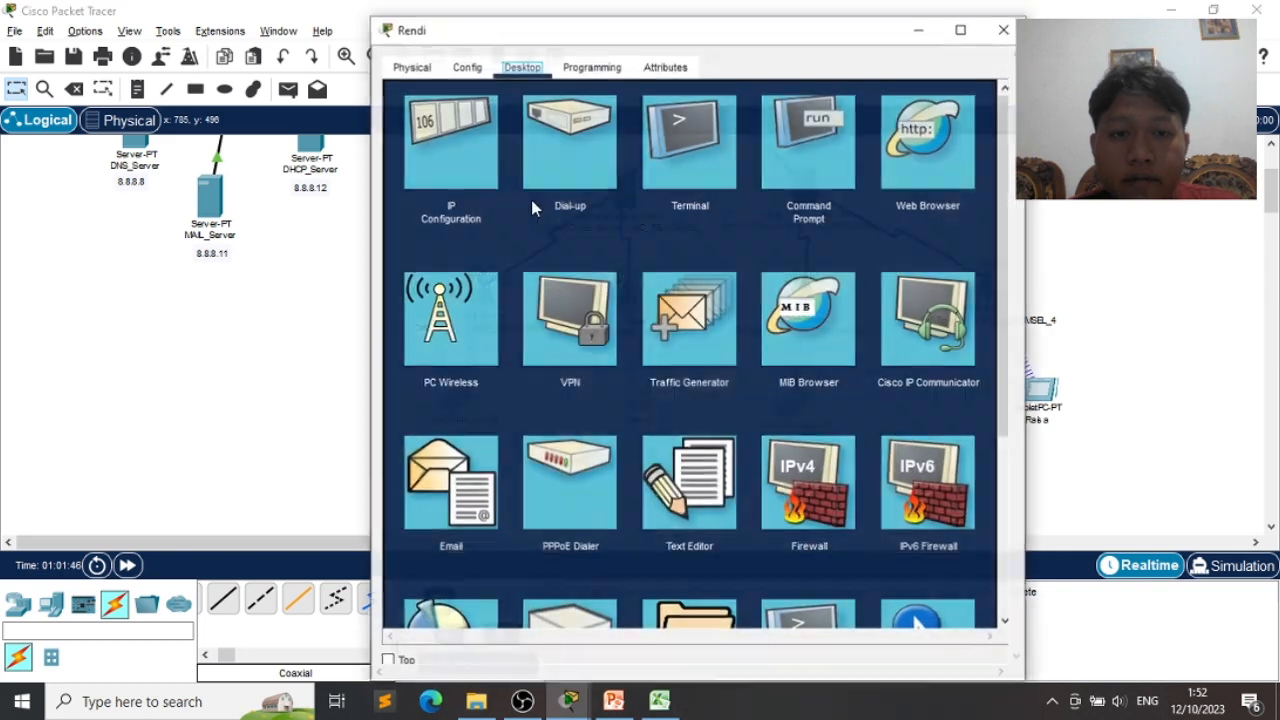
pyautogui.click(686, 309)
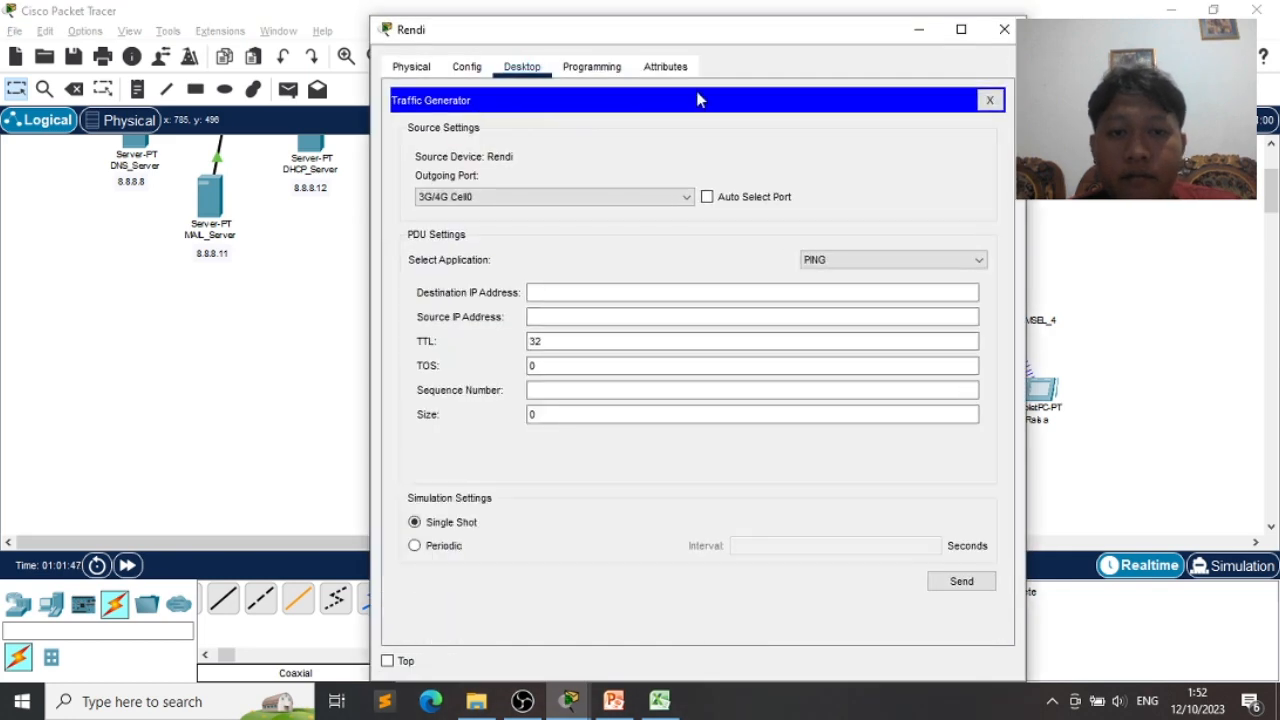
pyautogui.click(989, 100)
pyautogui.click(450, 468)
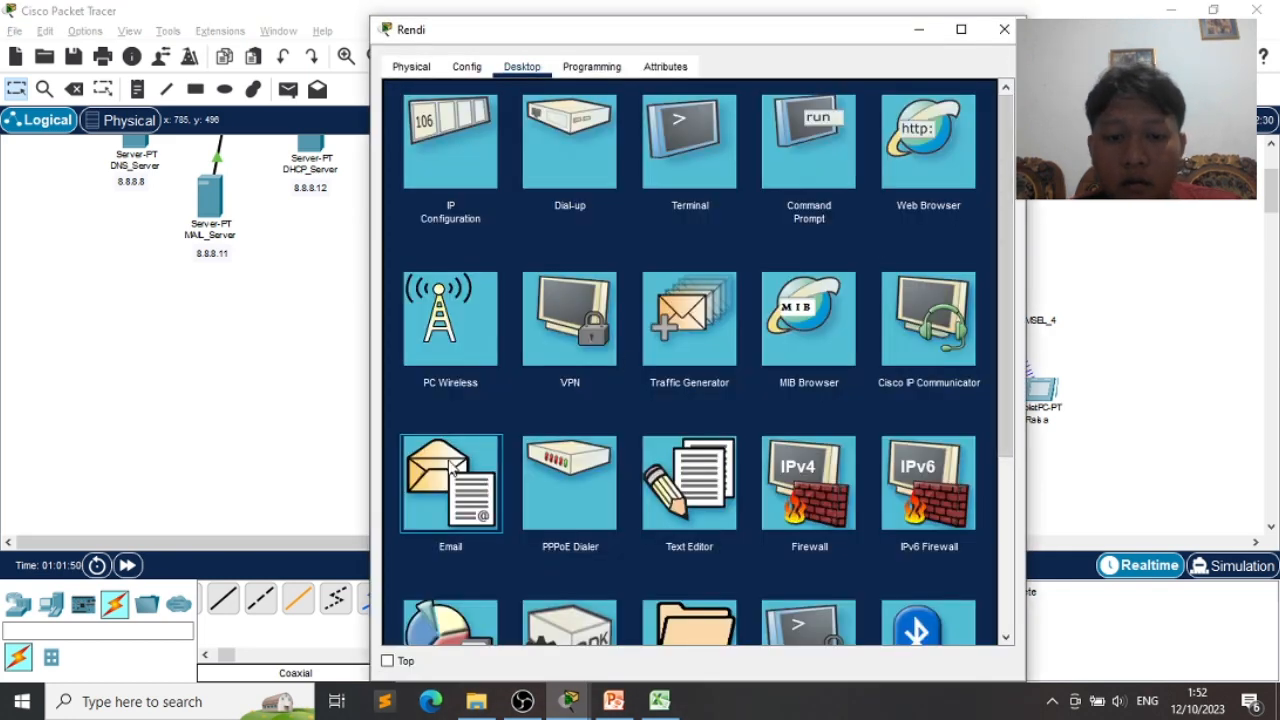
pyautogui.click(550, 147)
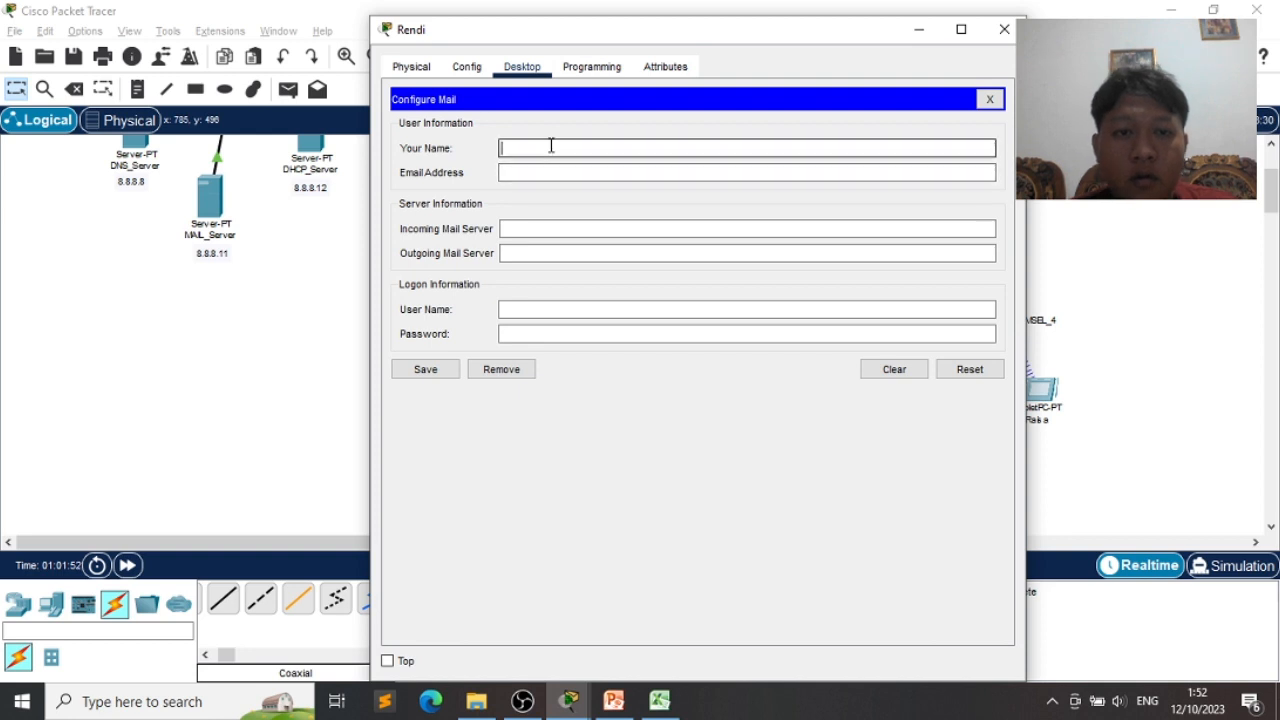
pyautogui.write('Rendi')
pyautogui.press('Tab')
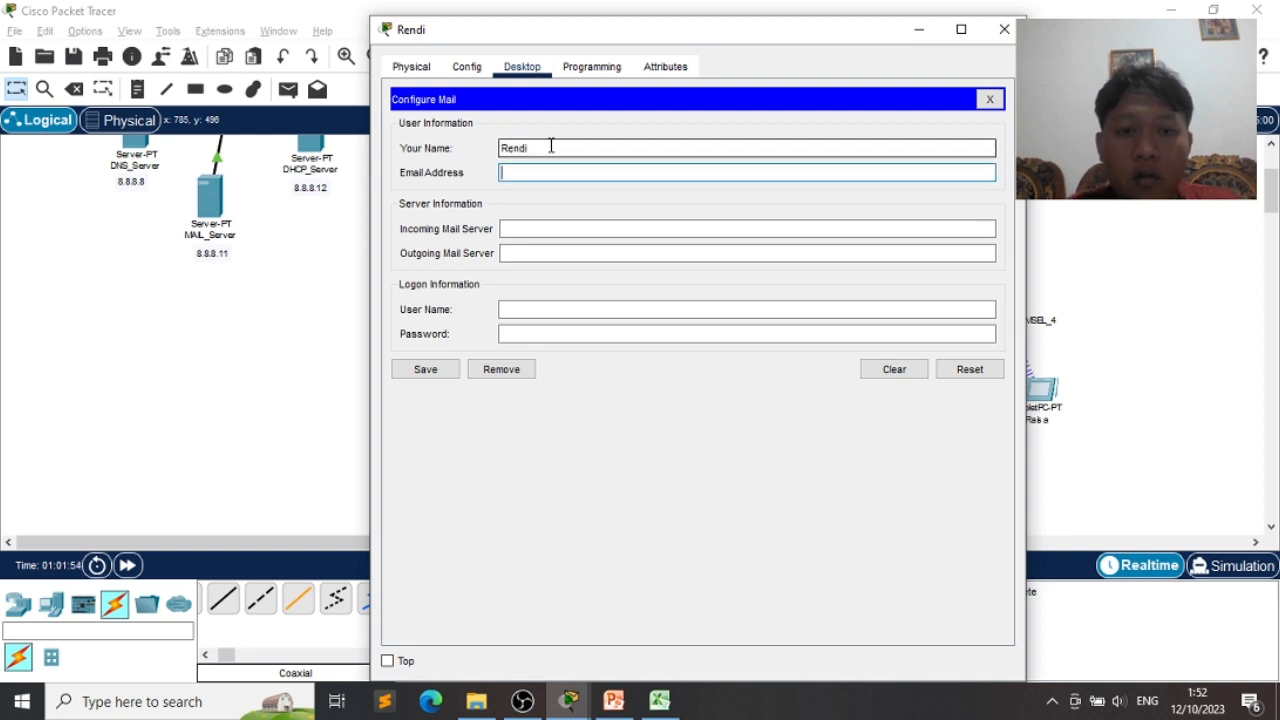
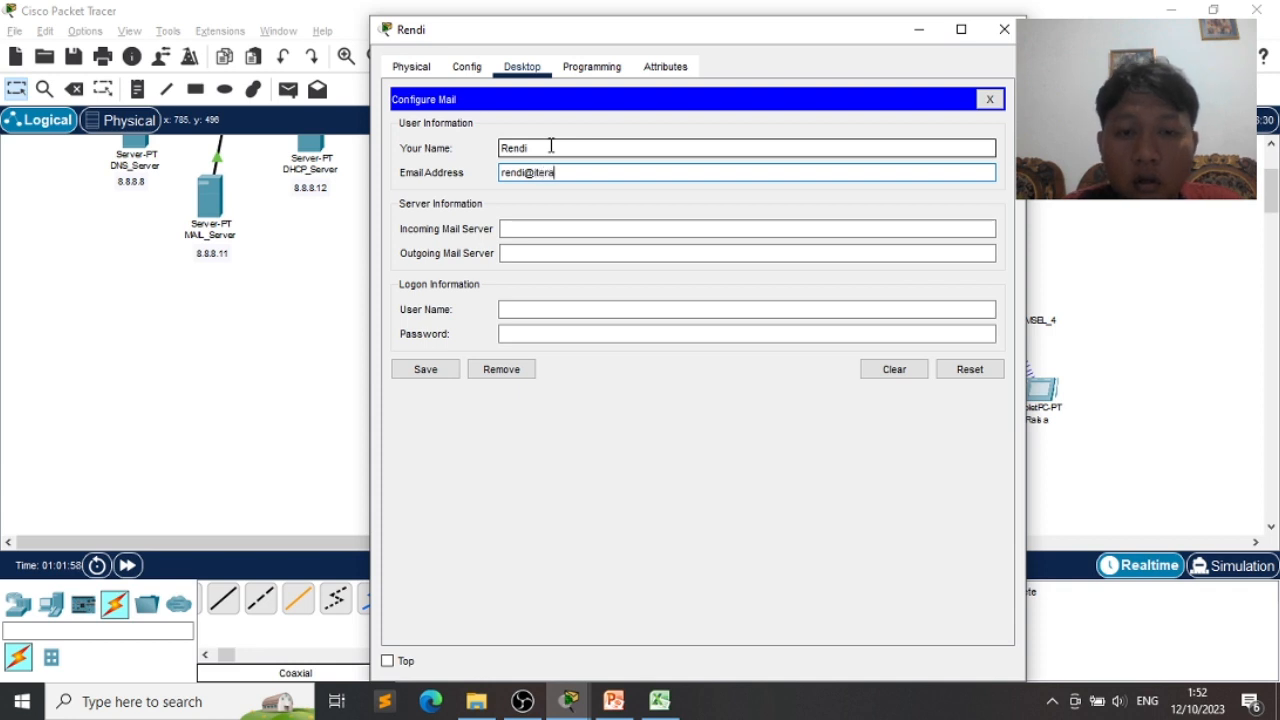
# - Set both mail servers to 8.8.8.11, add the login name and password, and save
pyautogui.press('Tab')
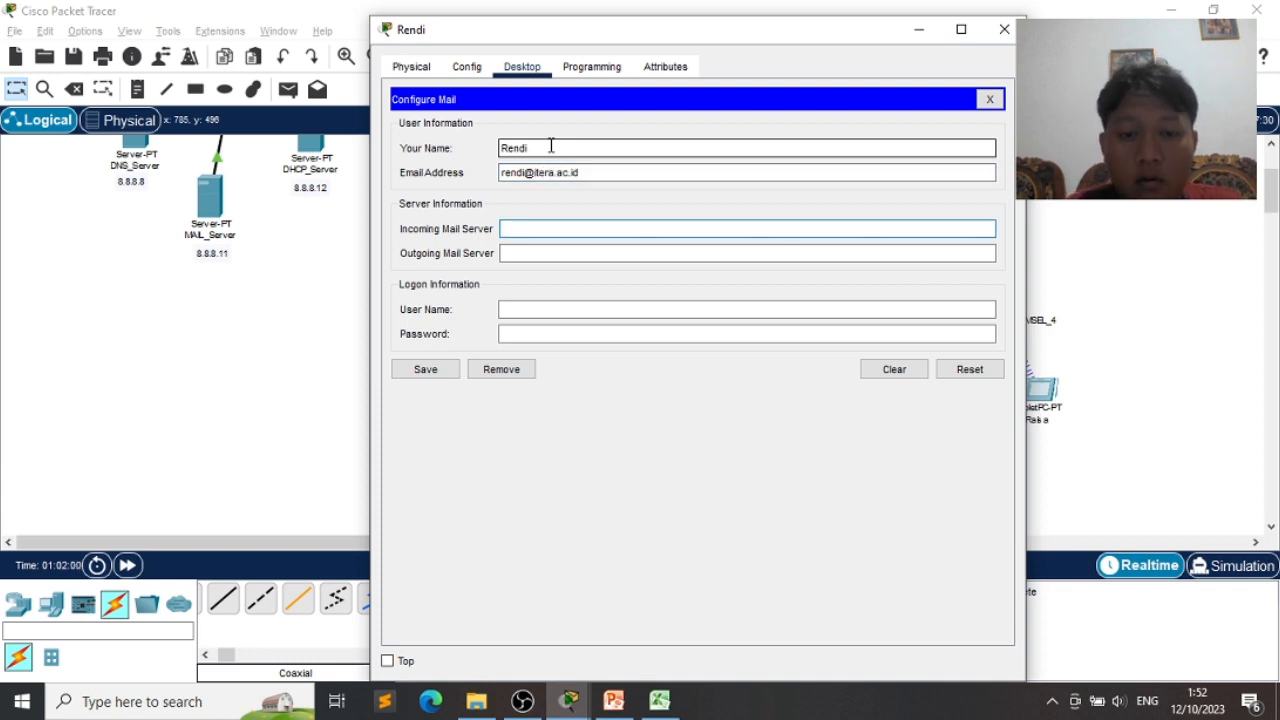
pyautogui.write('8.8.8.11')
pyautogui.press('Tab')
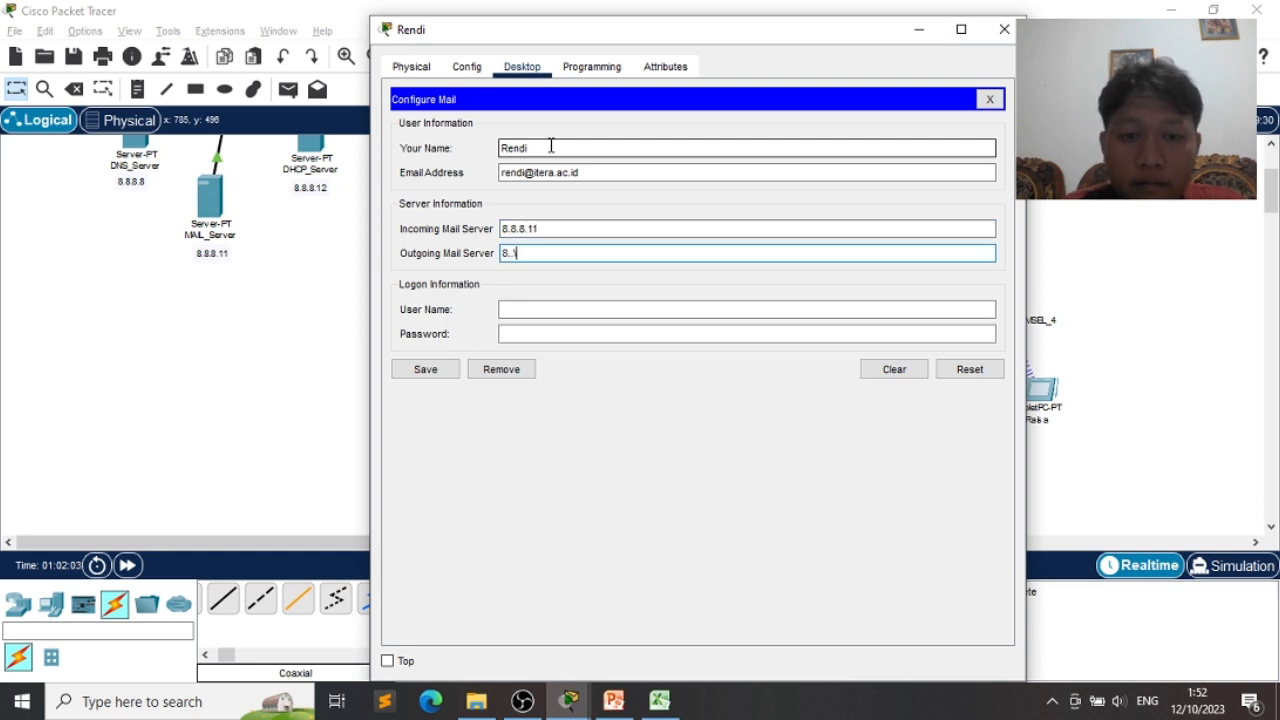
pyautogui.write('8.8.11')
pyautogui.press('Tab')
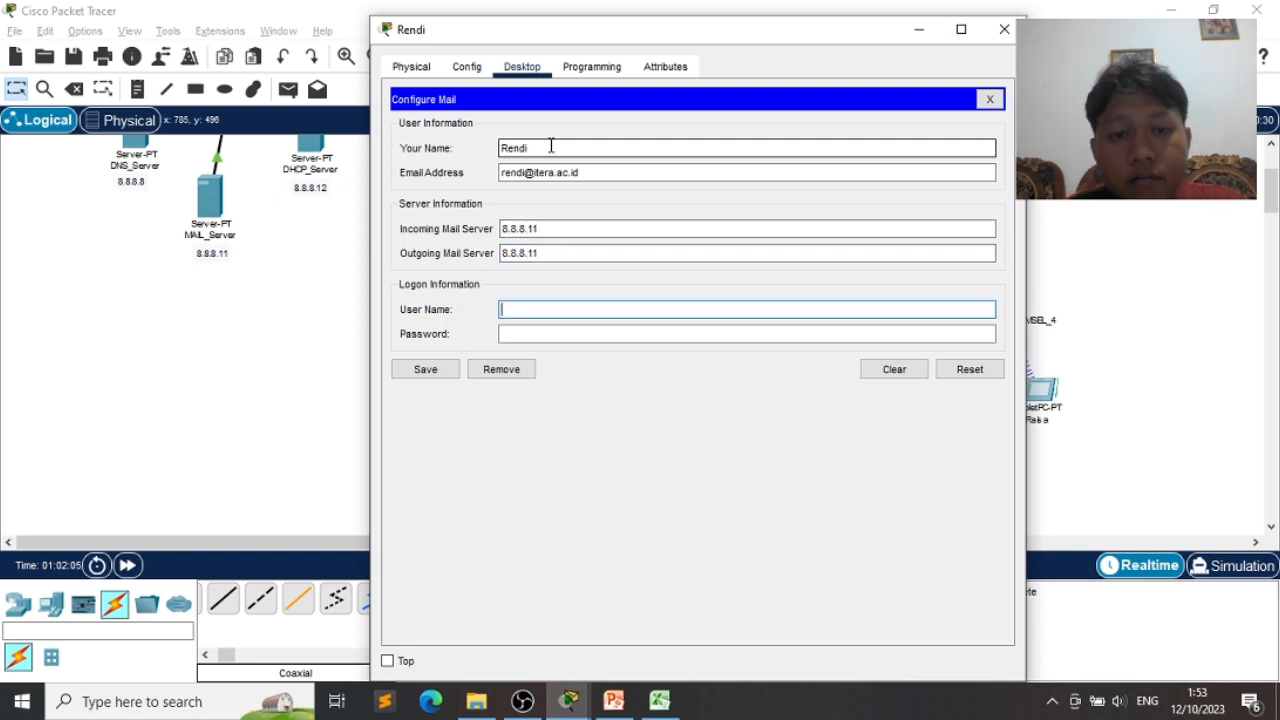
pyautogui.write('rendi')
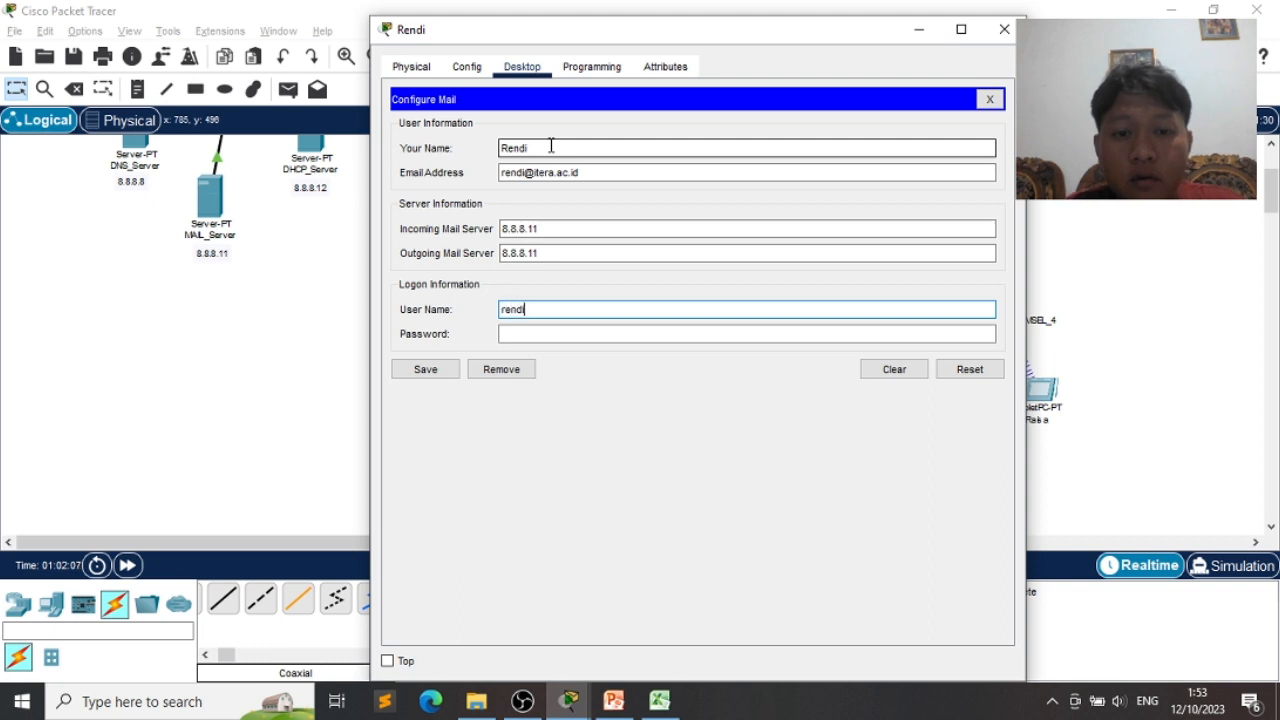
pyautogui.press('Tab')
pyautogui.write('r')
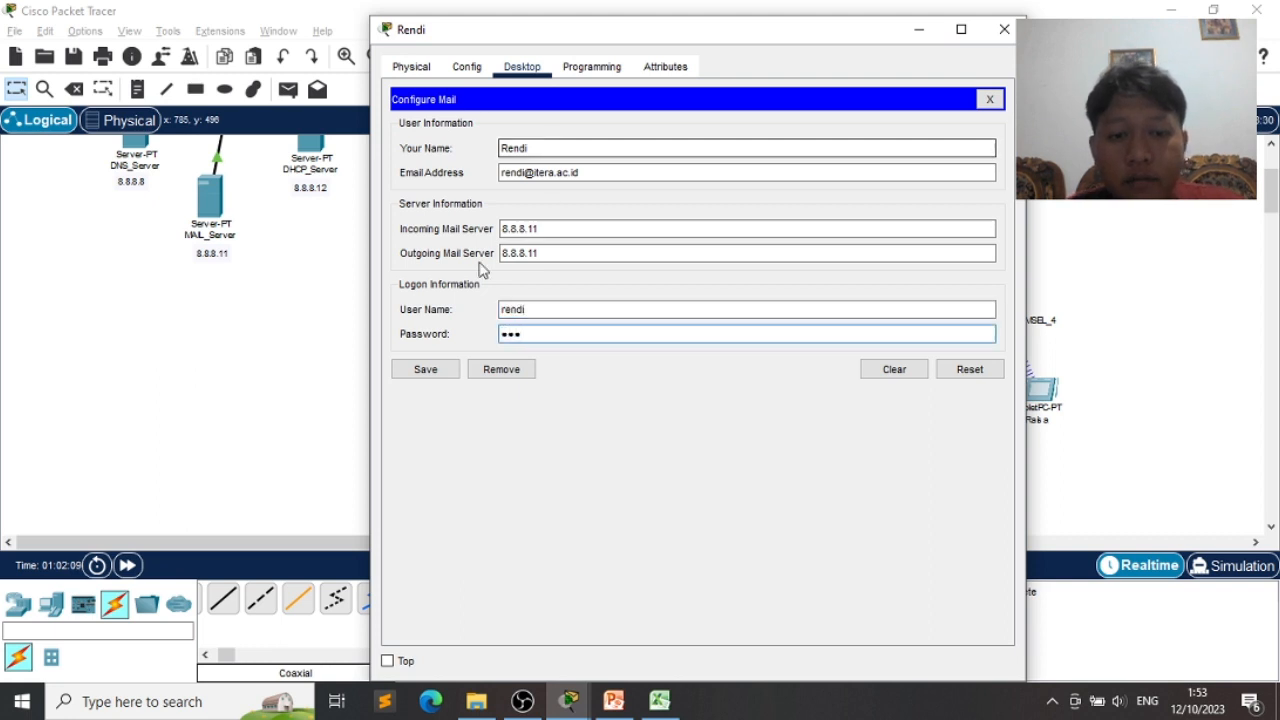
pyautogui.click(452, 374)
pyautogui.click(924, 35)
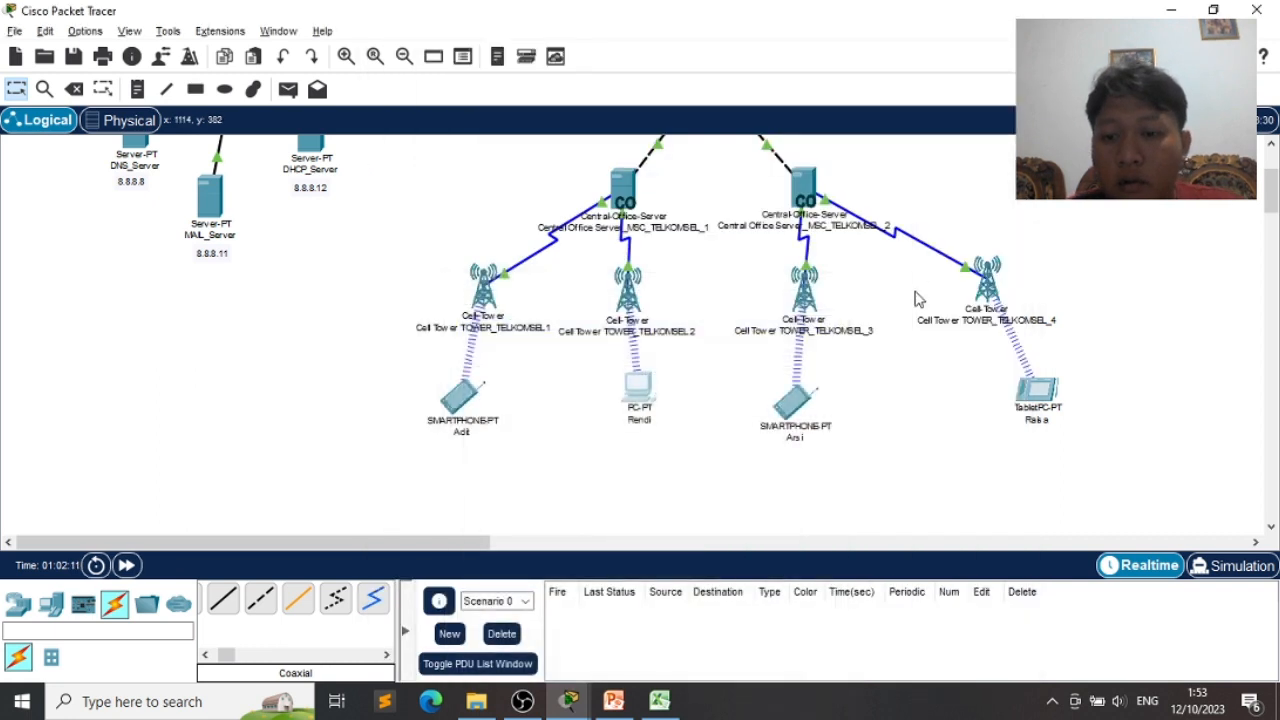
# - Open the third tower's smartphone Email setup and enter its display name and itera.ac.id address
pyautogui.click(786, 405)
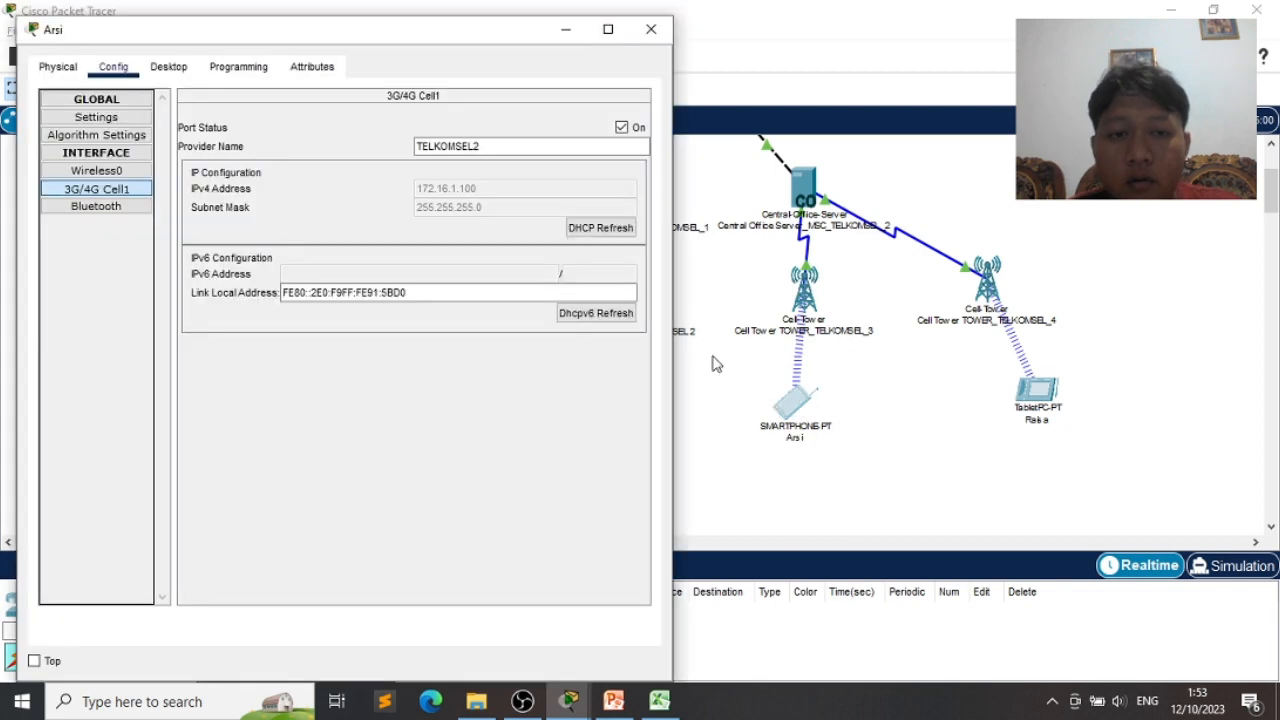
pyautogui.click(170, 68)
pyautogui.click(433, 338)
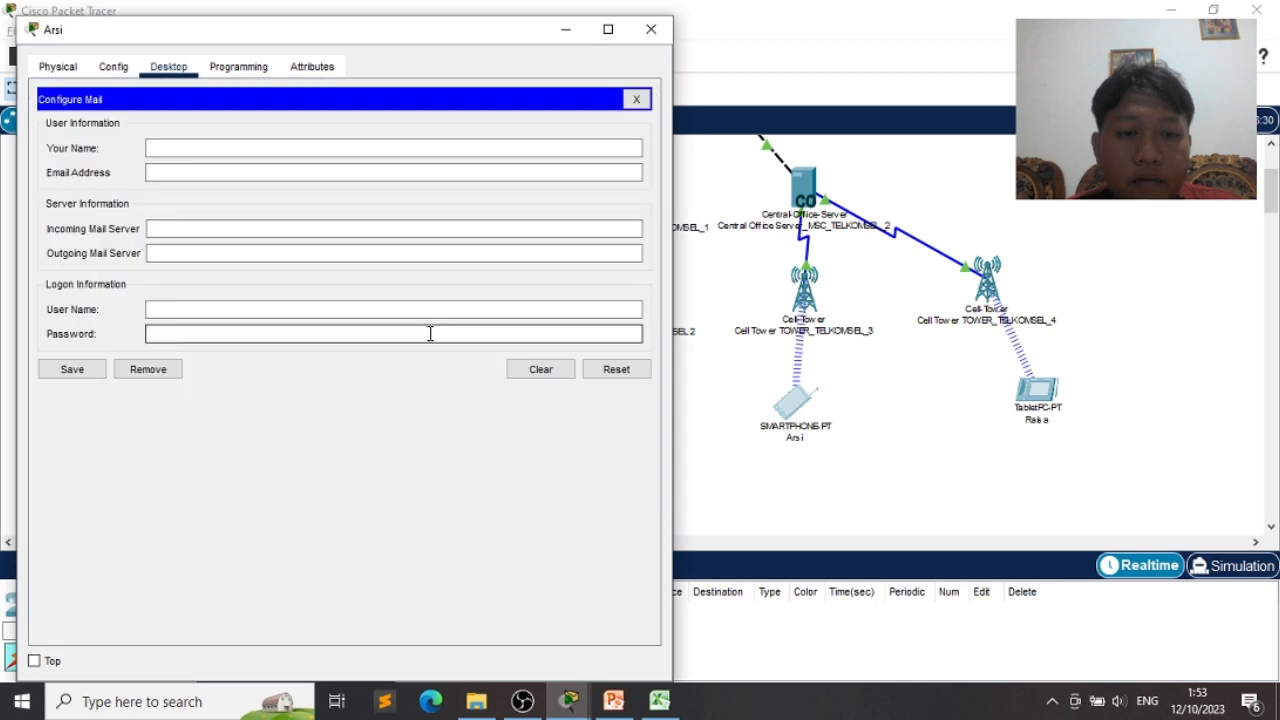
pyautogui.click(271, 150)
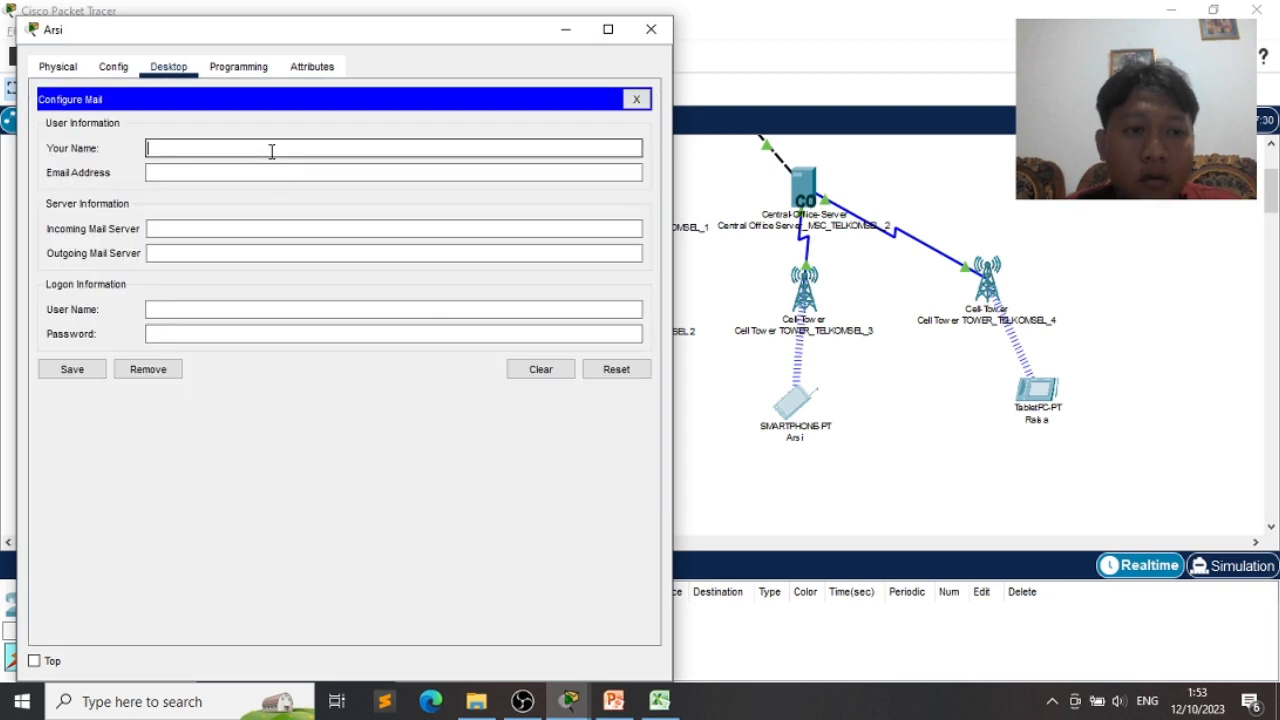
pyautogui.write('Arsi')
pyautogui.press('Tab')
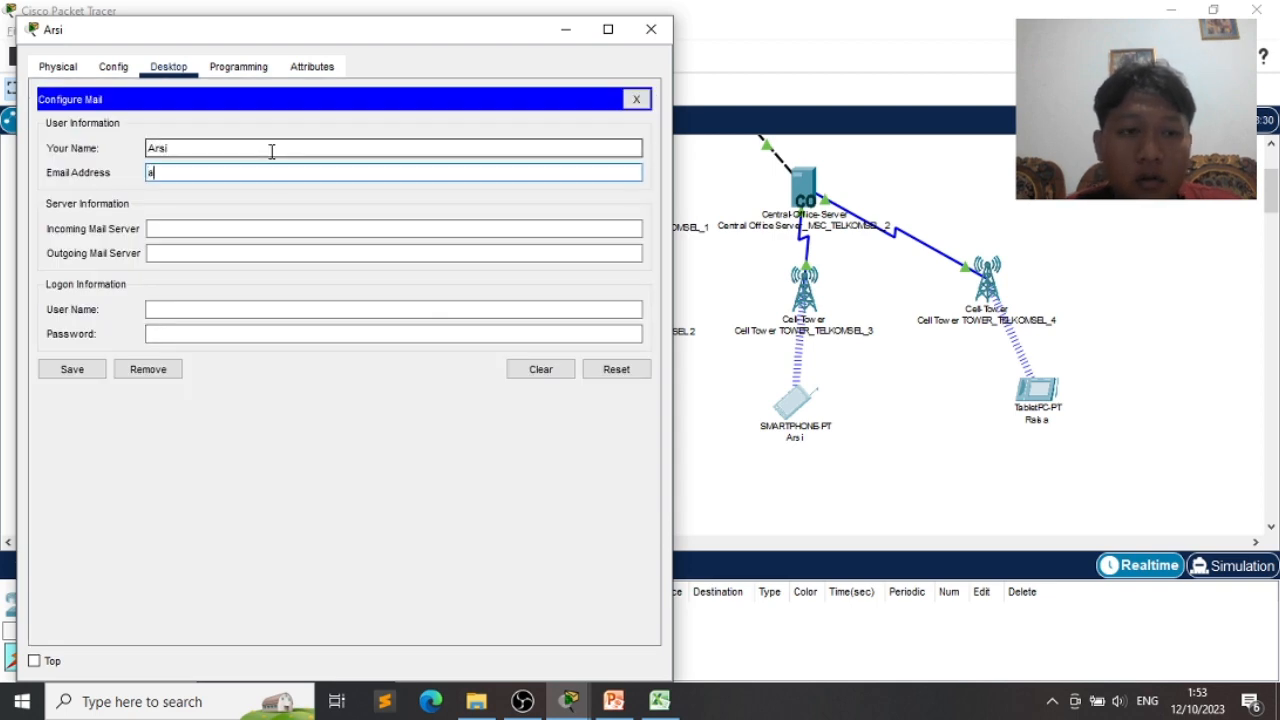
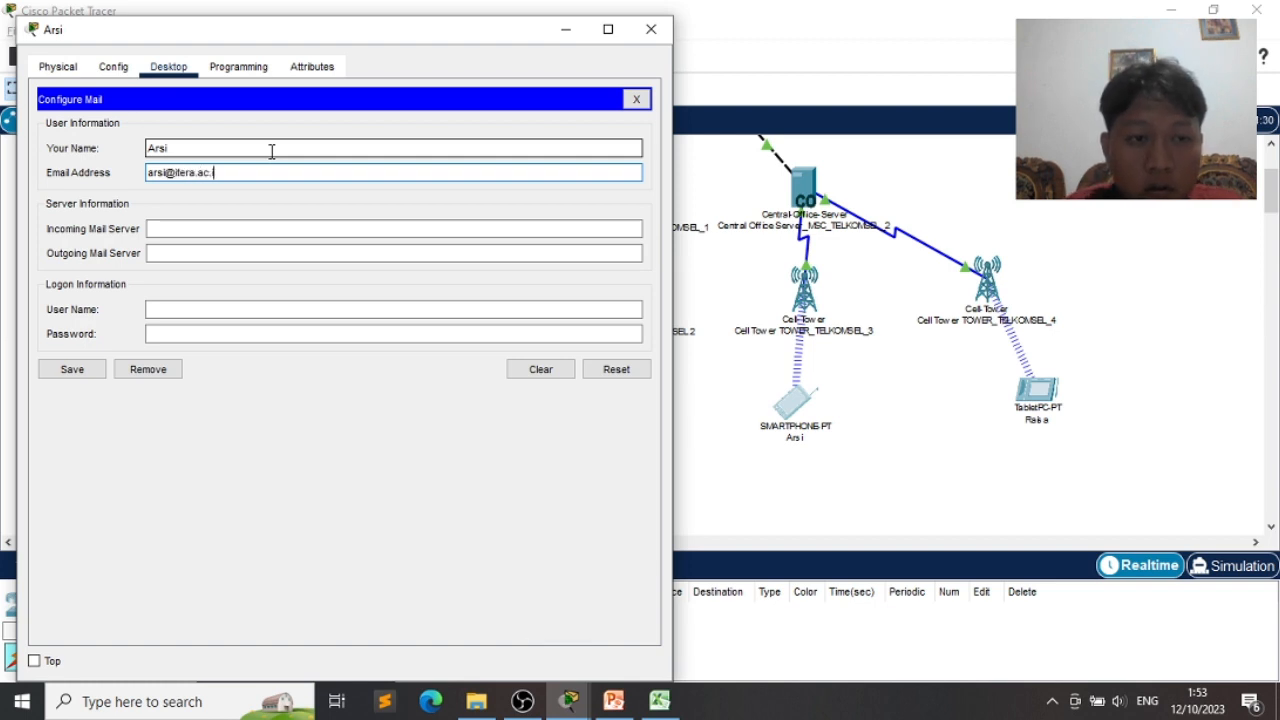
# - Set incoming and outgoing servers to 8.8.8.11, add user name and password, and save
pyautogui.press('Tab')
pyautogui.write('8')
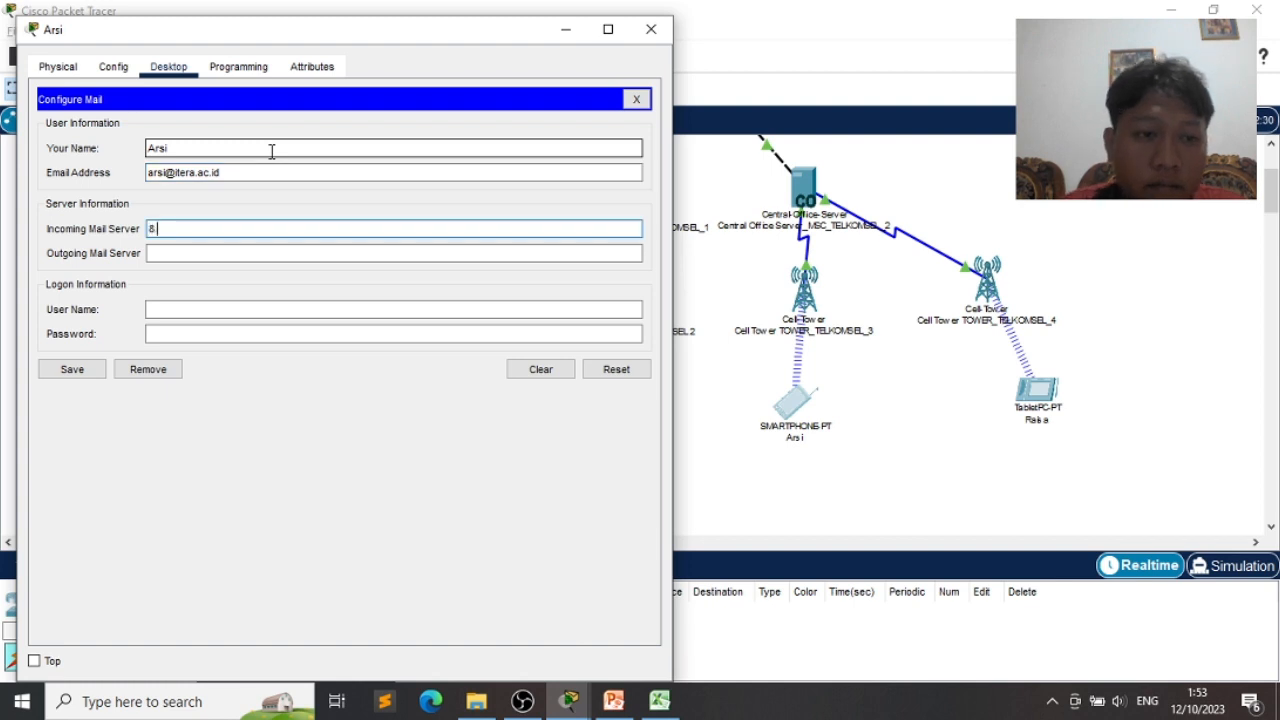
pyautogui.write('.8.8.11')
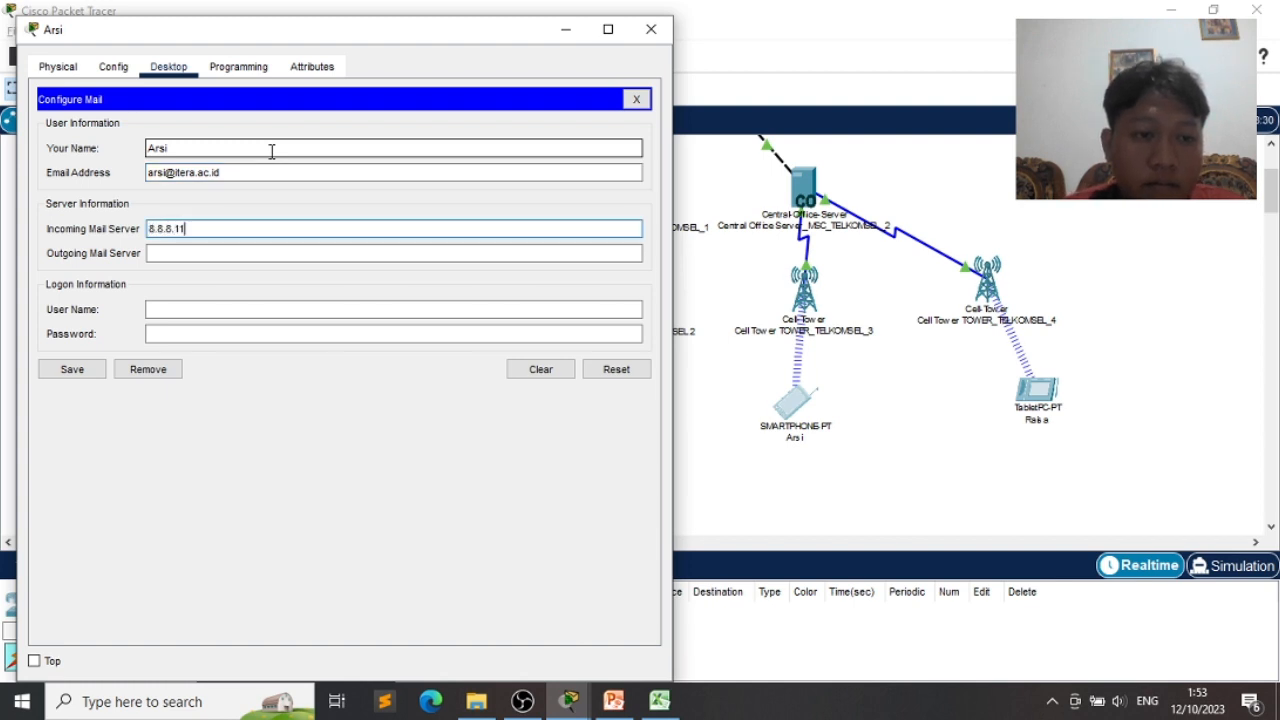
pyautogui.press('Tab')
pyautogui.write('8.8.')
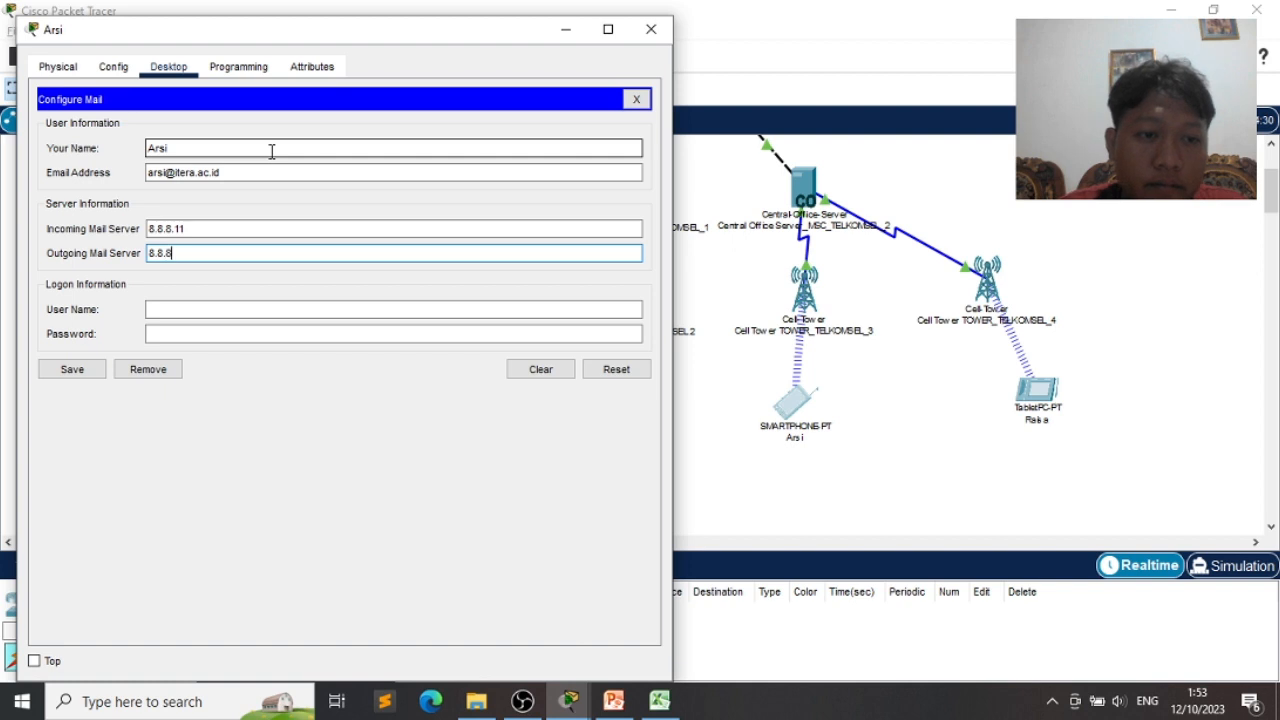
pyautogui.press('Tab')
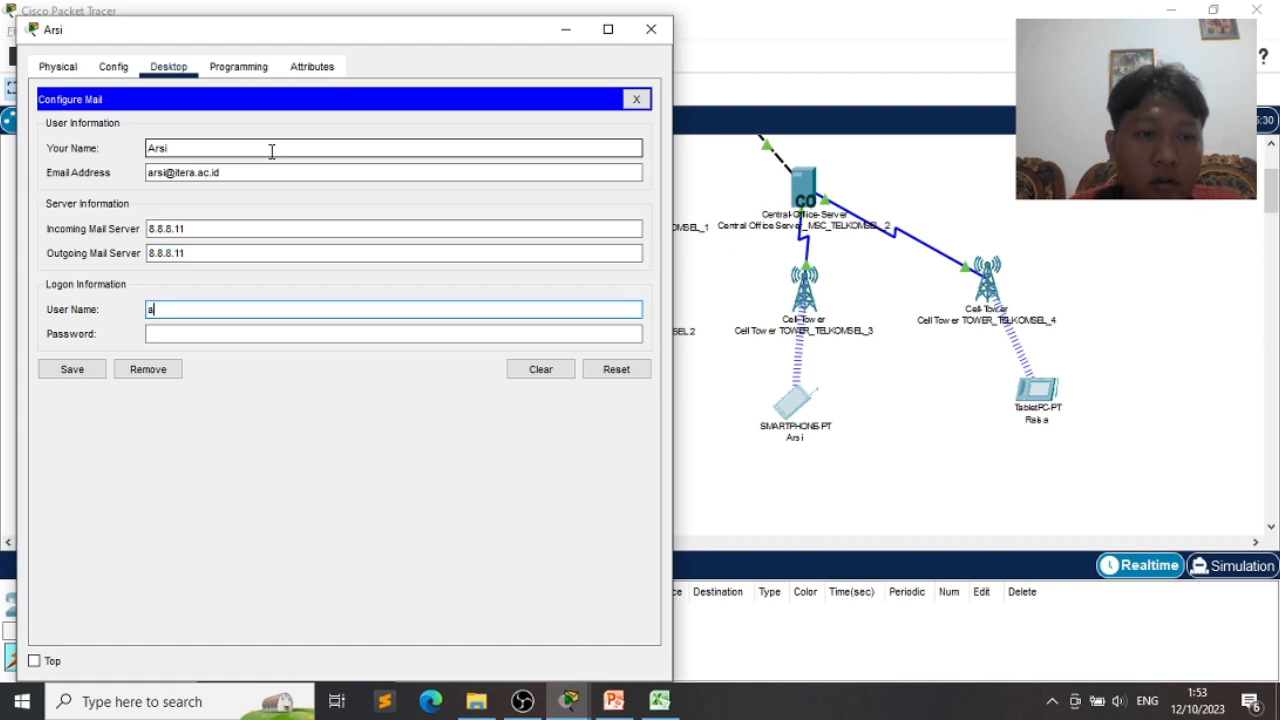
pyautogui.write('arsi')
pyautogui.press('Tab')
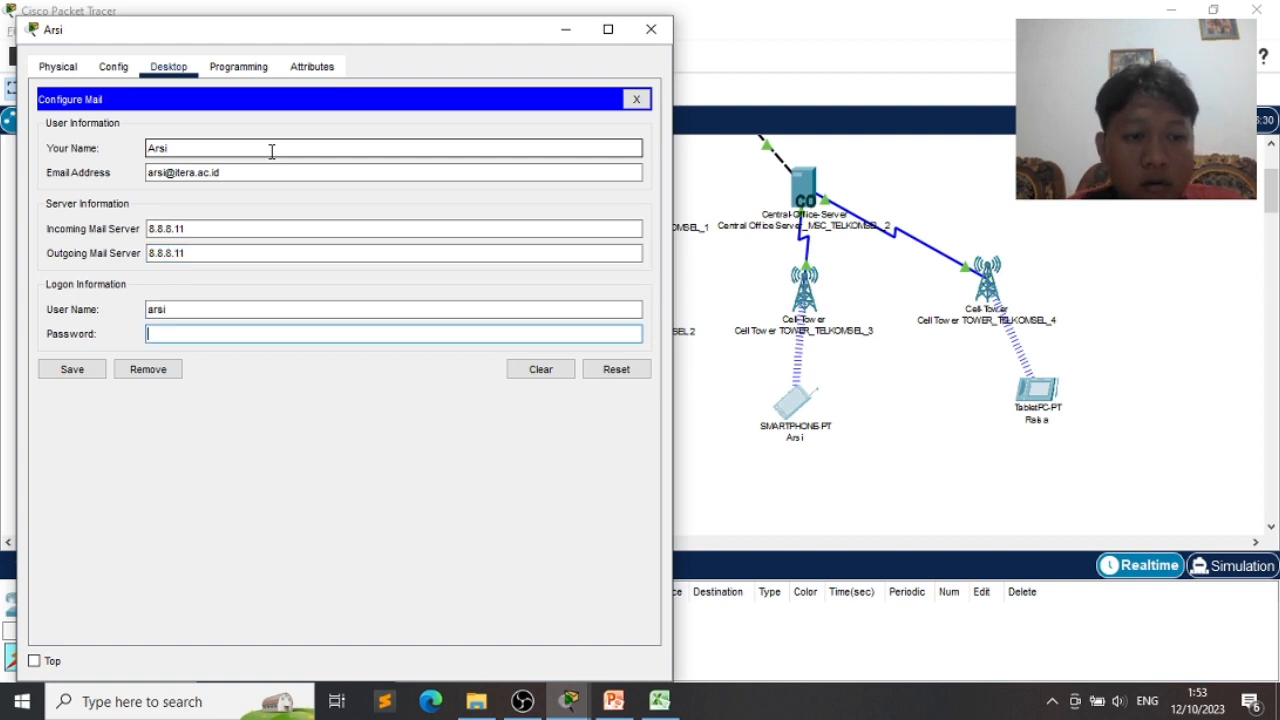
pyautogui.write('123')
pyautogui.click(88, 366)
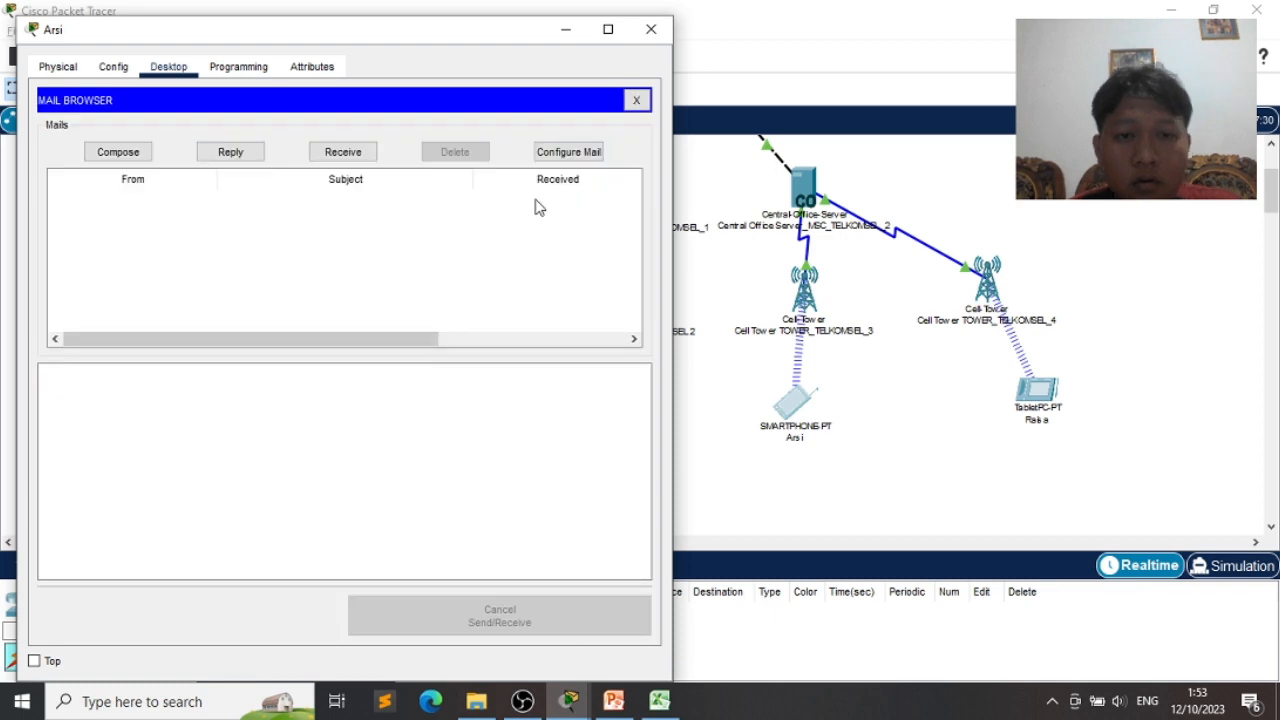
pyautogui.click(566, 36)
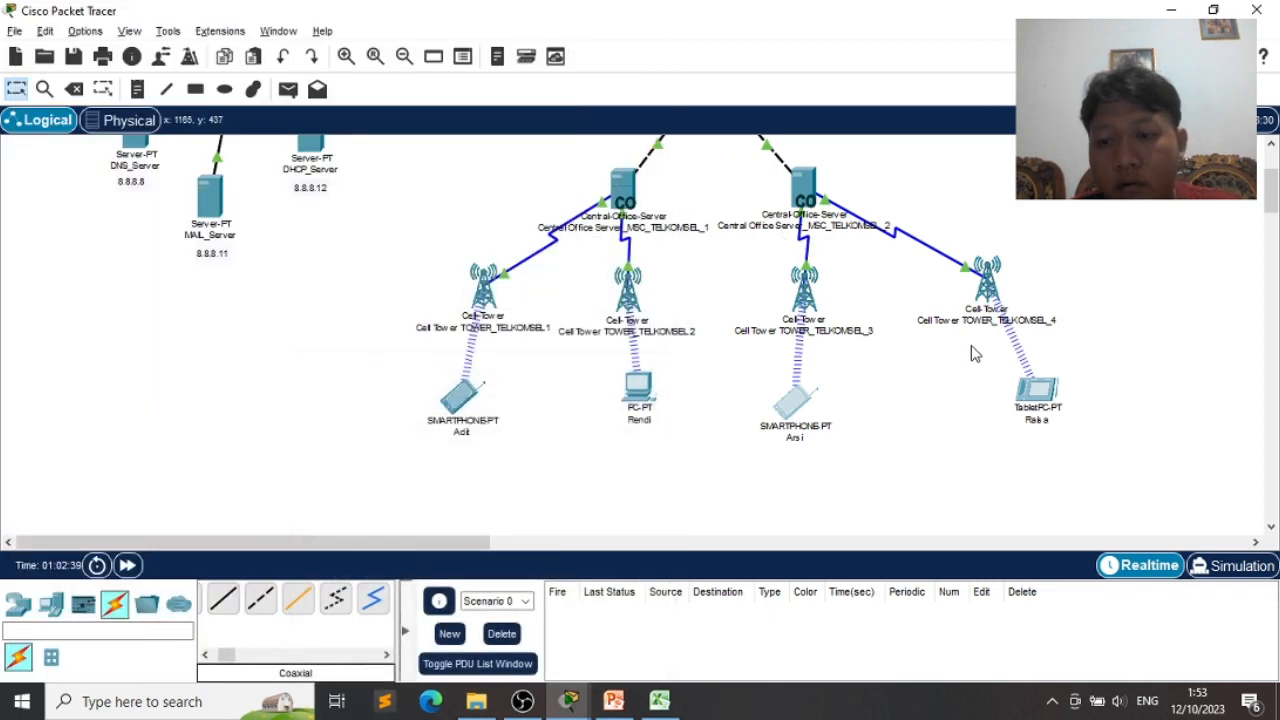
# - Open the TabletPC's Email setup and enter its display name and itera.ac.id address
pyautogui.click(1038, 402)
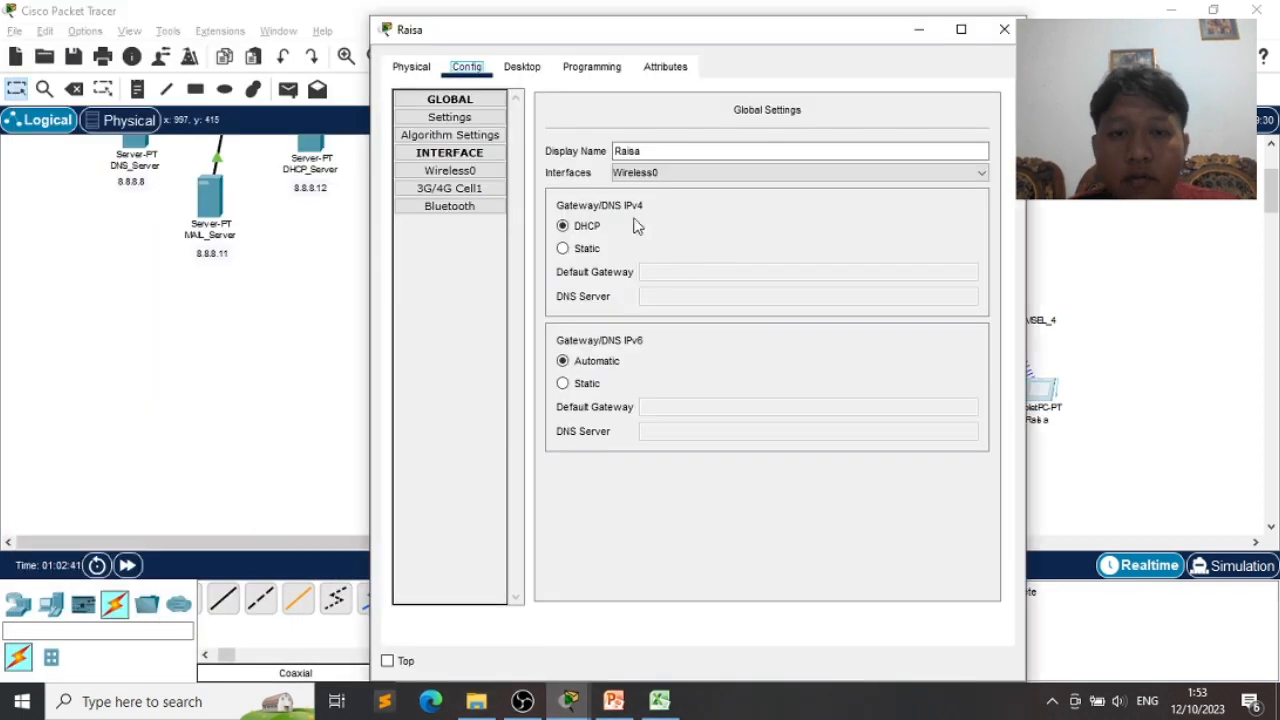
pyautogui.click(521, 67)
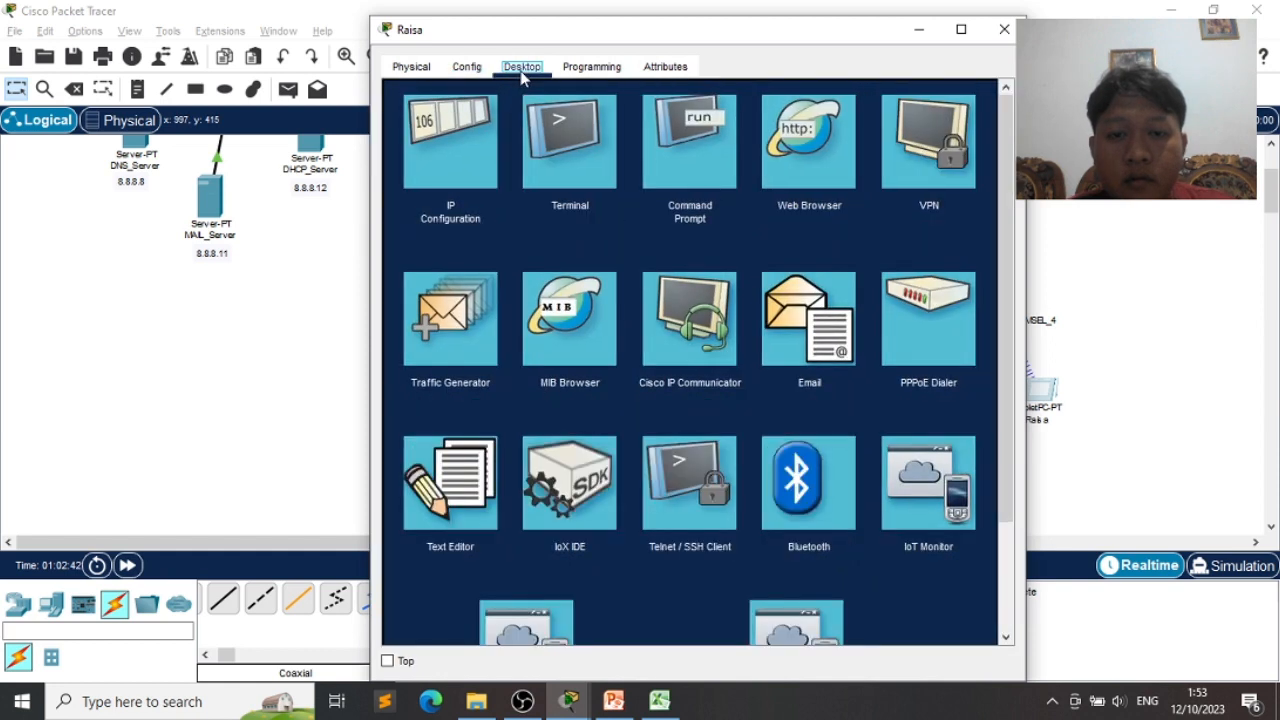
pyautogui.click(823, 310)
pyautogui.click(604, 147)
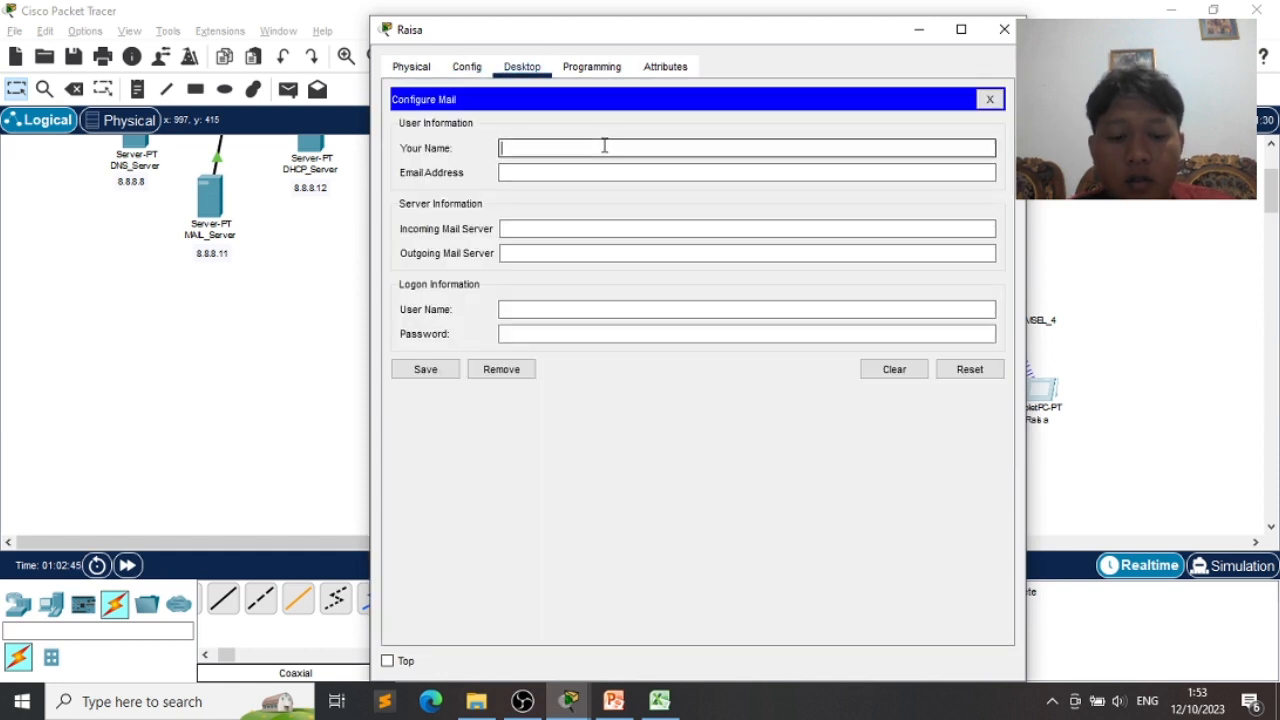
pyautogui.write('Raisa')
pyautogui.press('Tab')
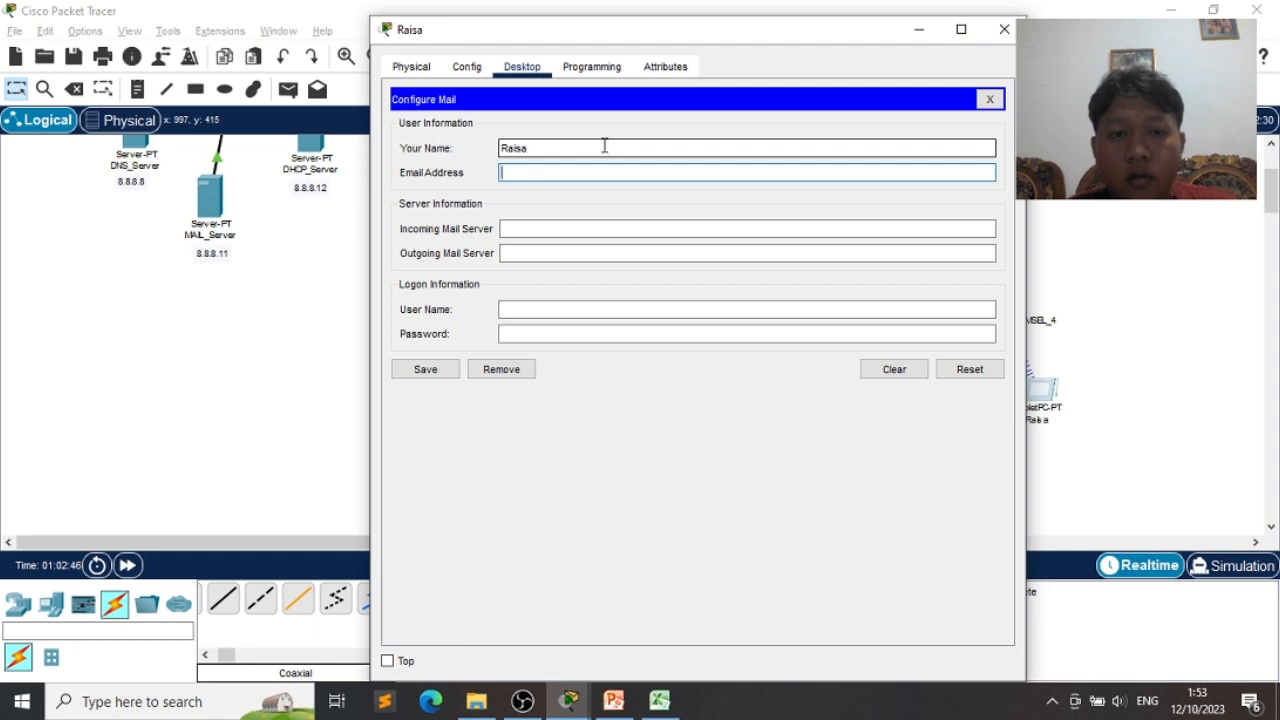
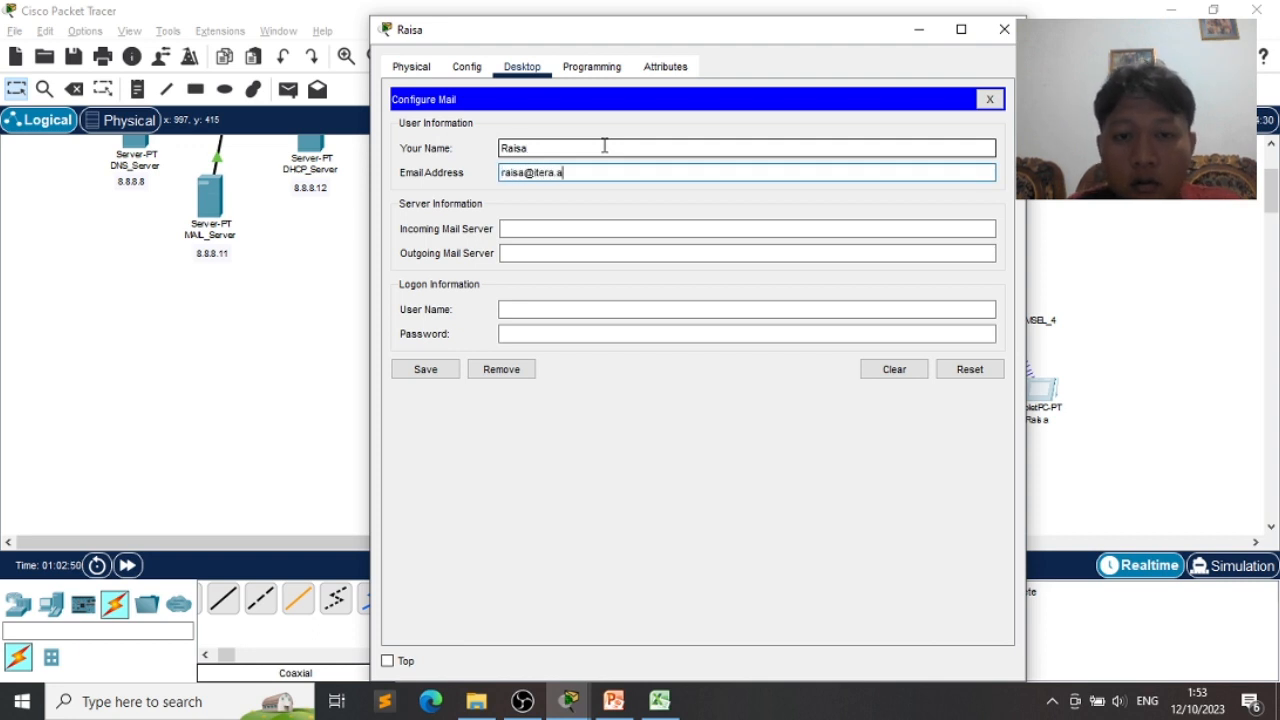
# - Set the mail servers to 8.8.8.11, fill the login fields, and save the account
pyautogui.press('Tab')
pyautogui.write('8.')
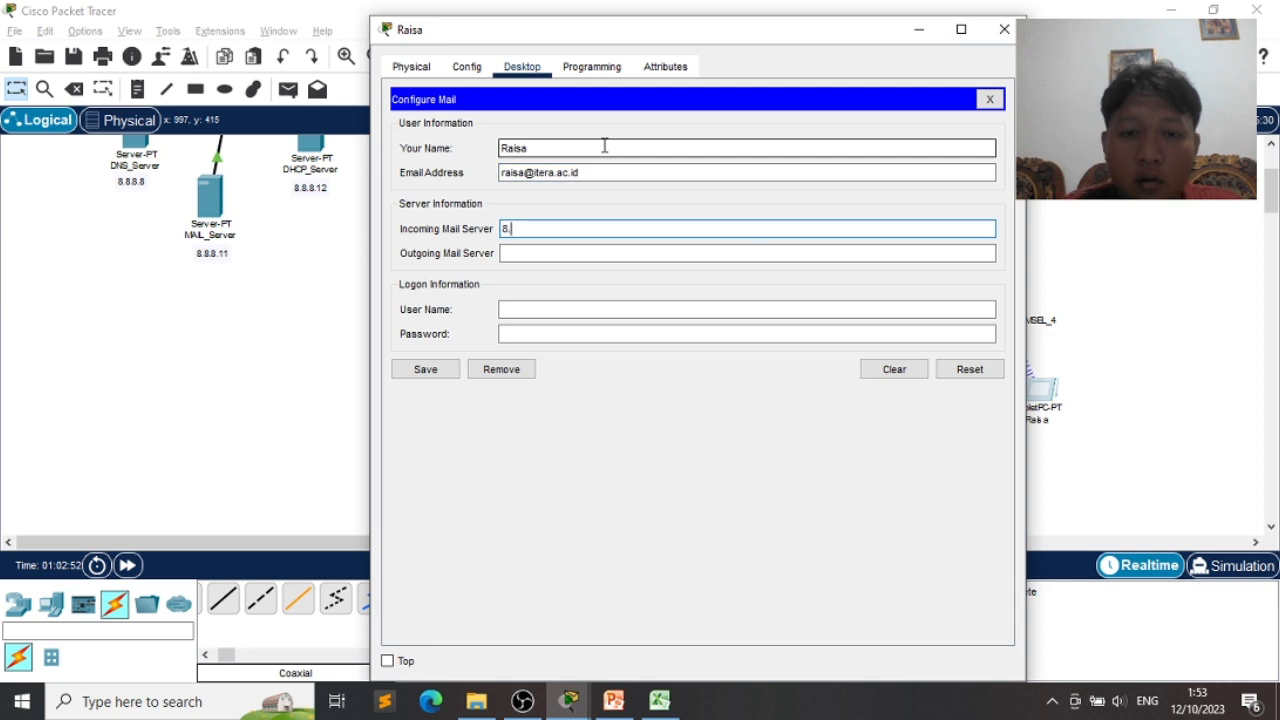
pyautogui.write('8.8.11')
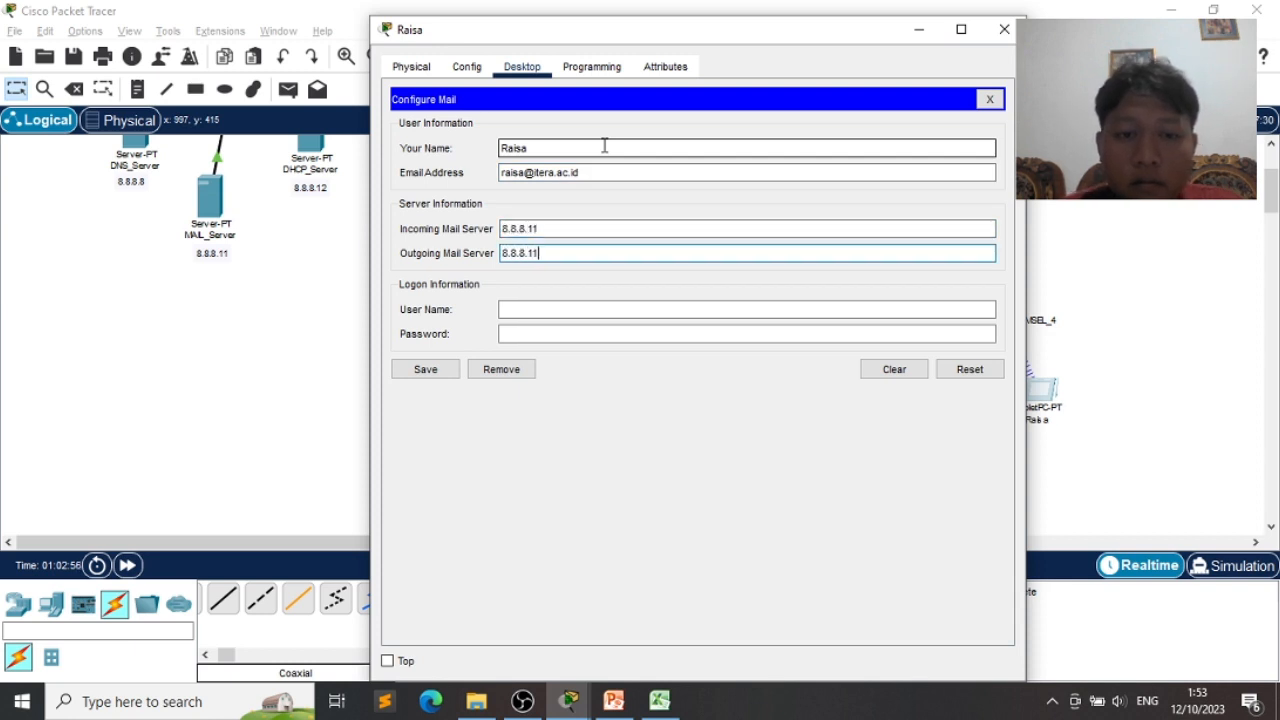
pyautogui.press('Tab')
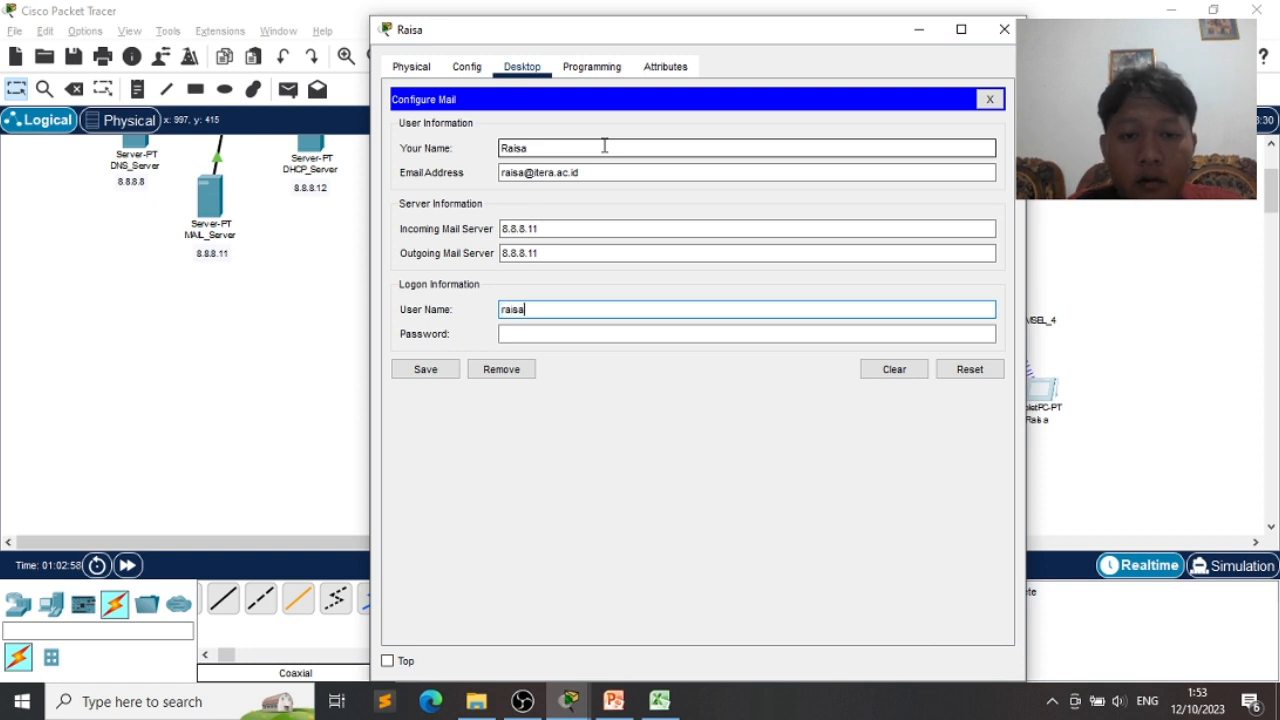
pyautogui.press('Tab')
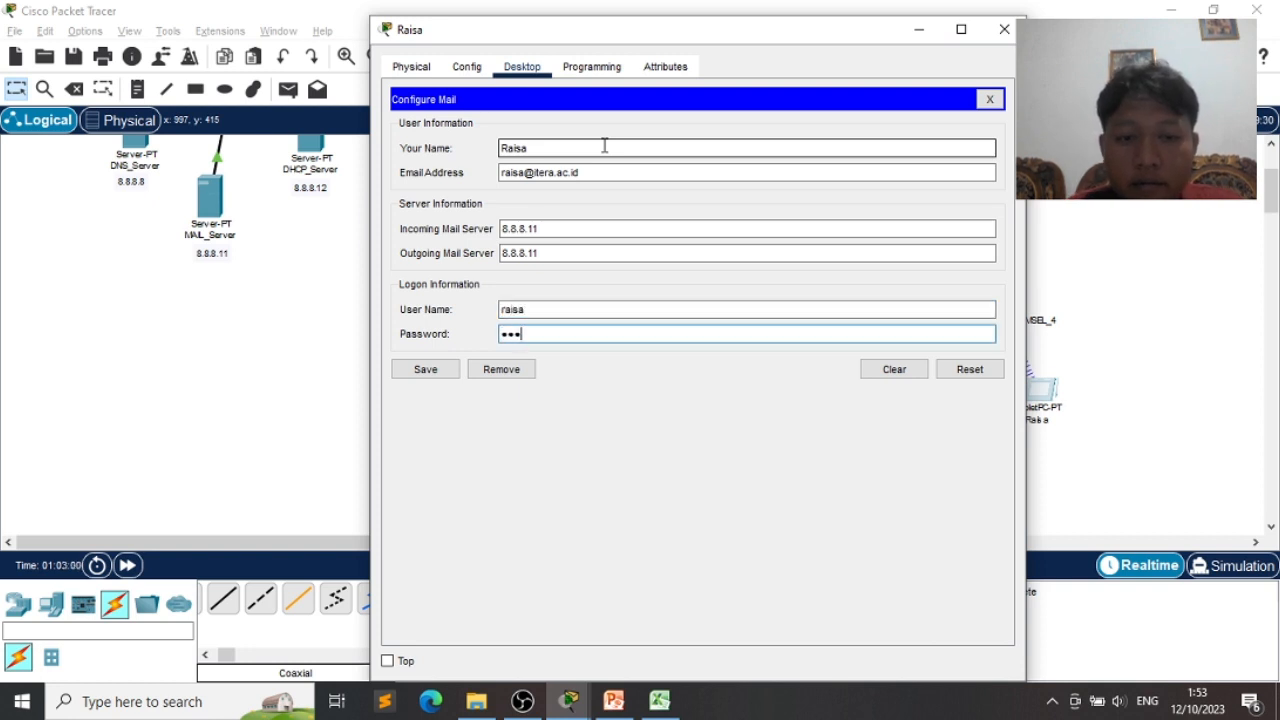
pyautogui.click(421, 374)
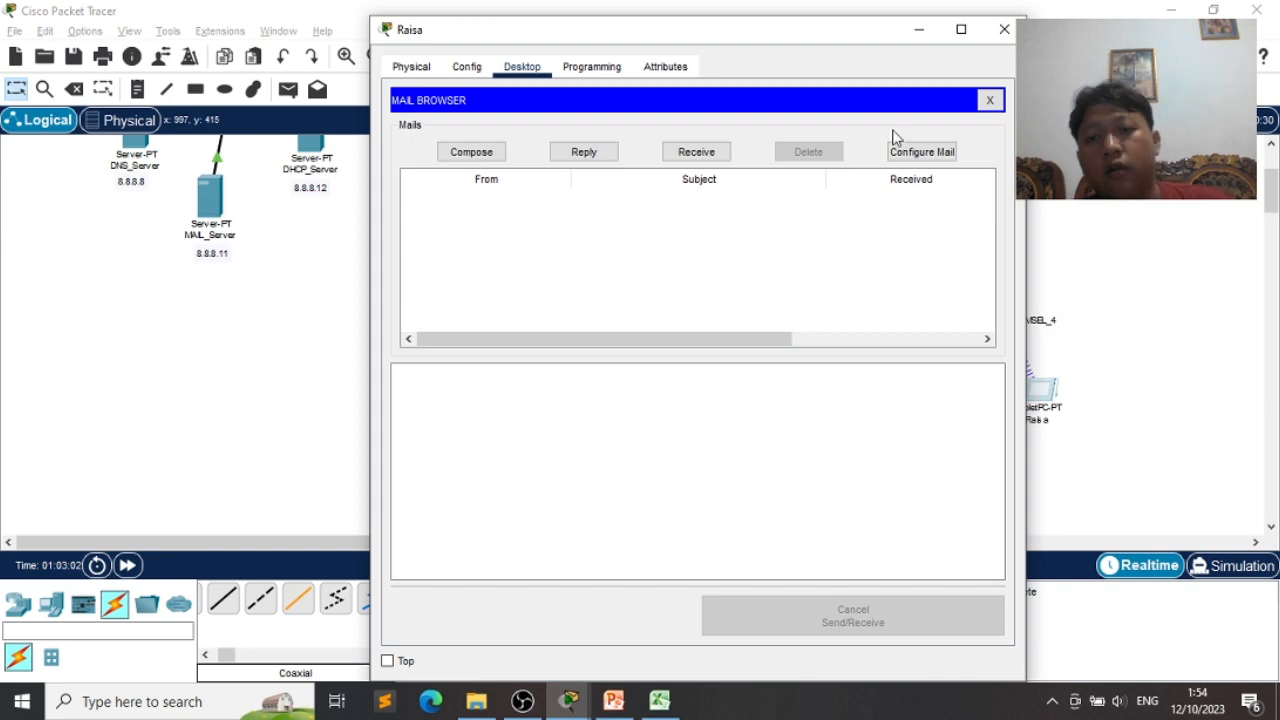
pyautogui.click(918, 28)
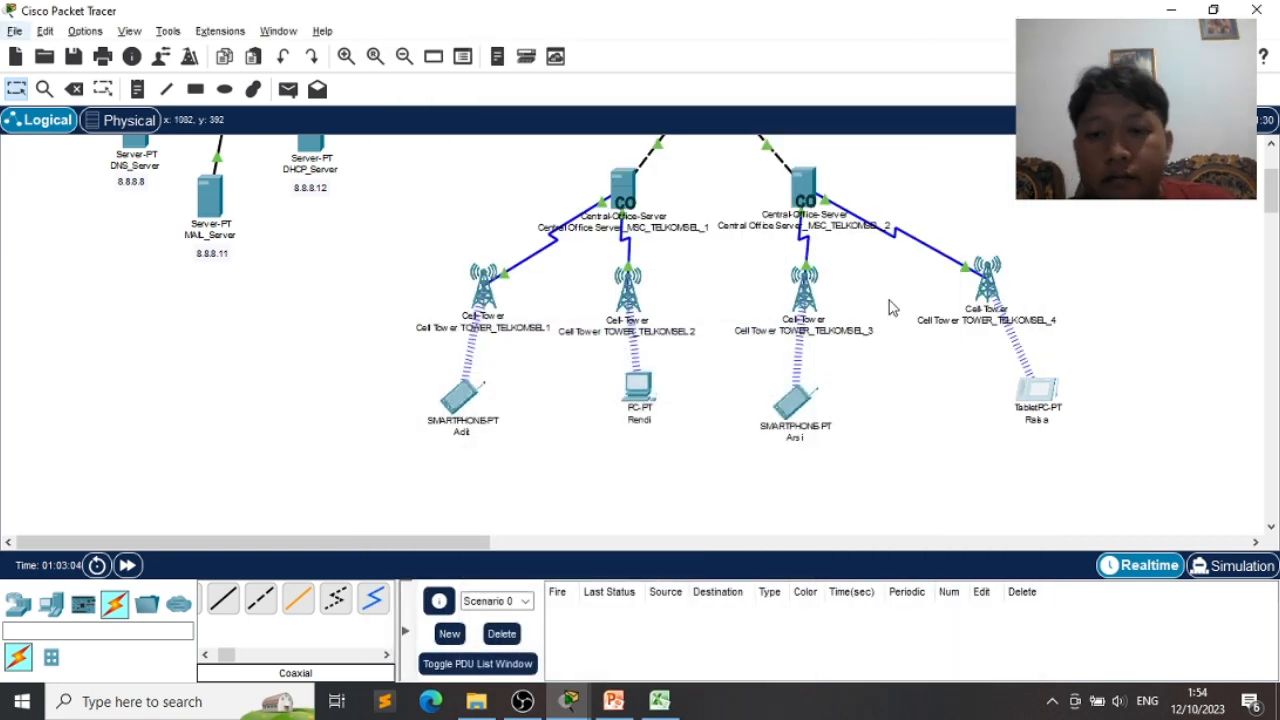
# - Switch from Packet Tracer to the PowerPoint quiz slide using Alt+Tab
pyautogui.scroll(3, 891, 306)
pyautogui.hotkey('alt', 'Tab')
pyautogui.hotkey('alt', 'Tab')
pyautogui.hotkey('alt', 'Tab')
pyautogui.hotkey('alt', 'Tab')
pyautogui.hotkey('alt', 'Tab')
pyautogui.hotkey('alt', 'Tab')
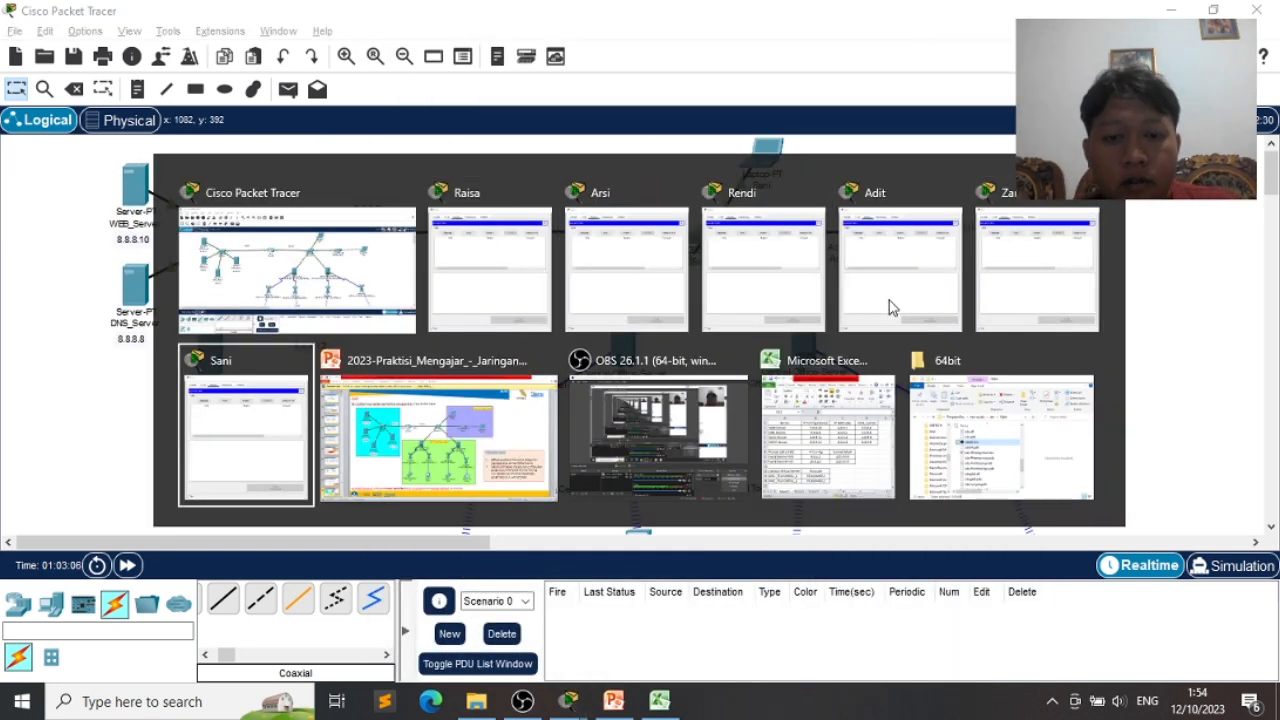
pyautogui.hotkey('alt', 'Tab')
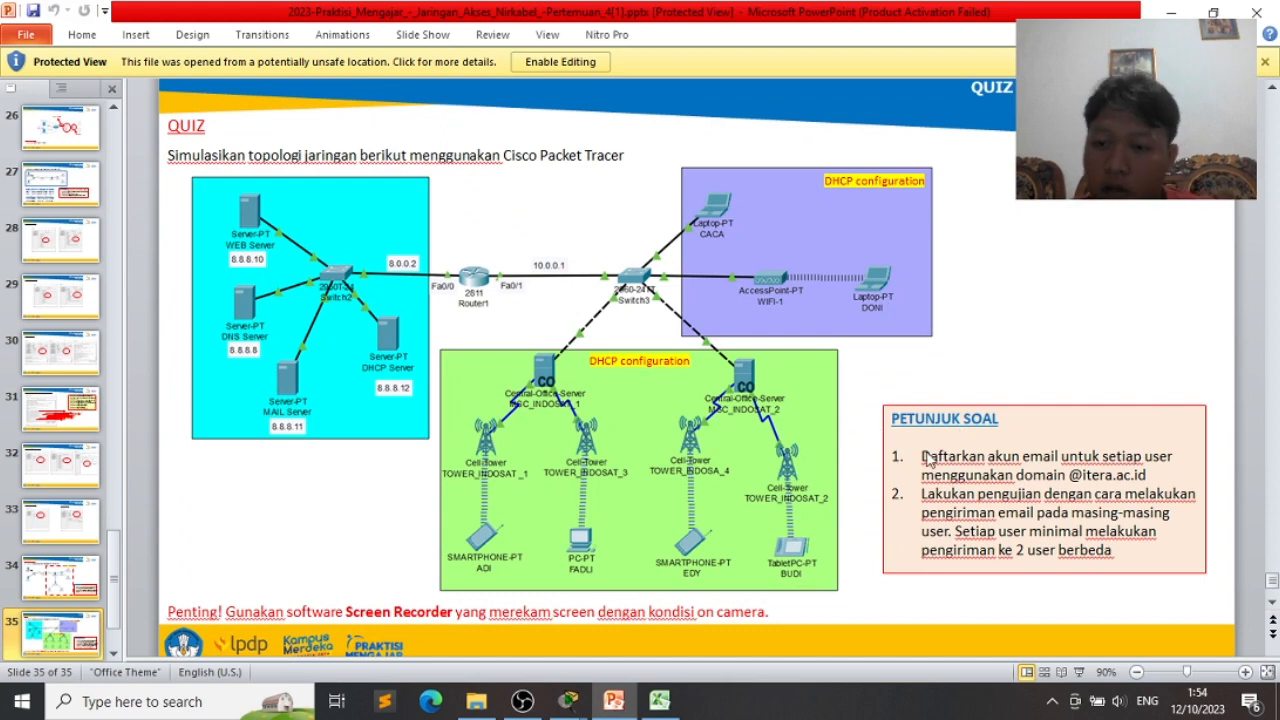
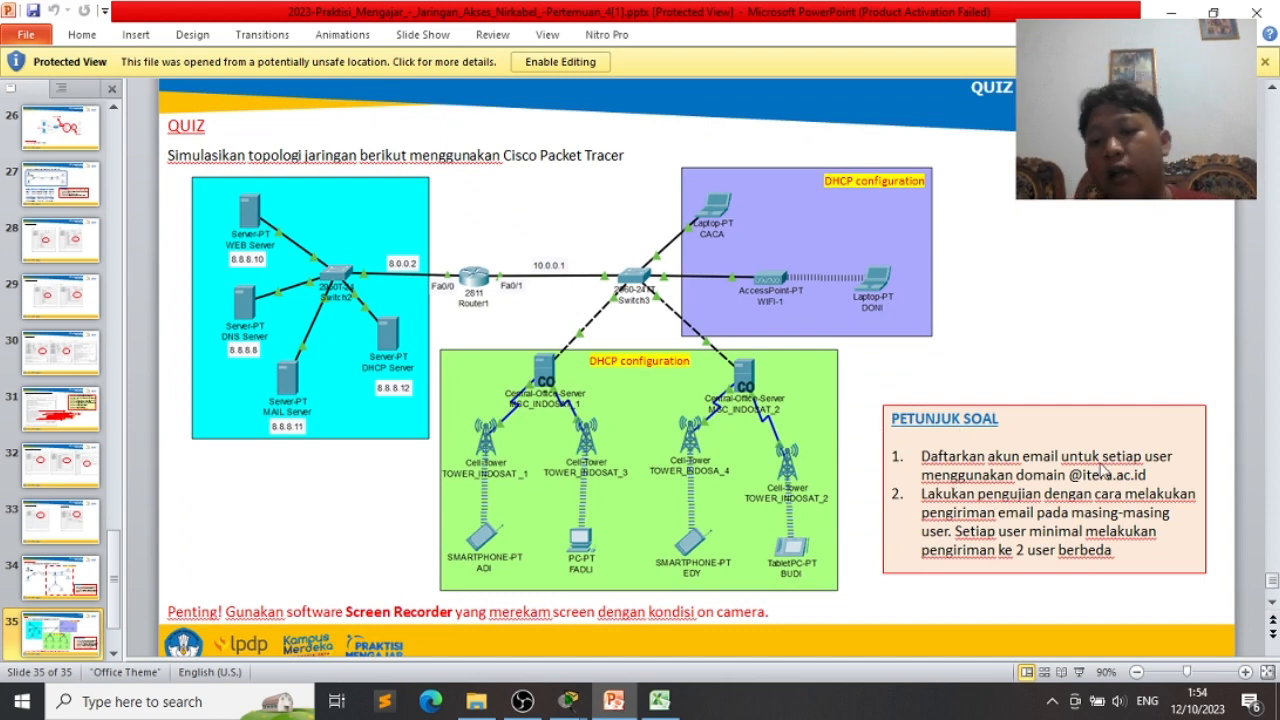
# - Switch from the PowerPoint quiz slide back to the Packet Tracer topology with Alt+Tab
pyautogui.hotkey('alt', 'Tab')
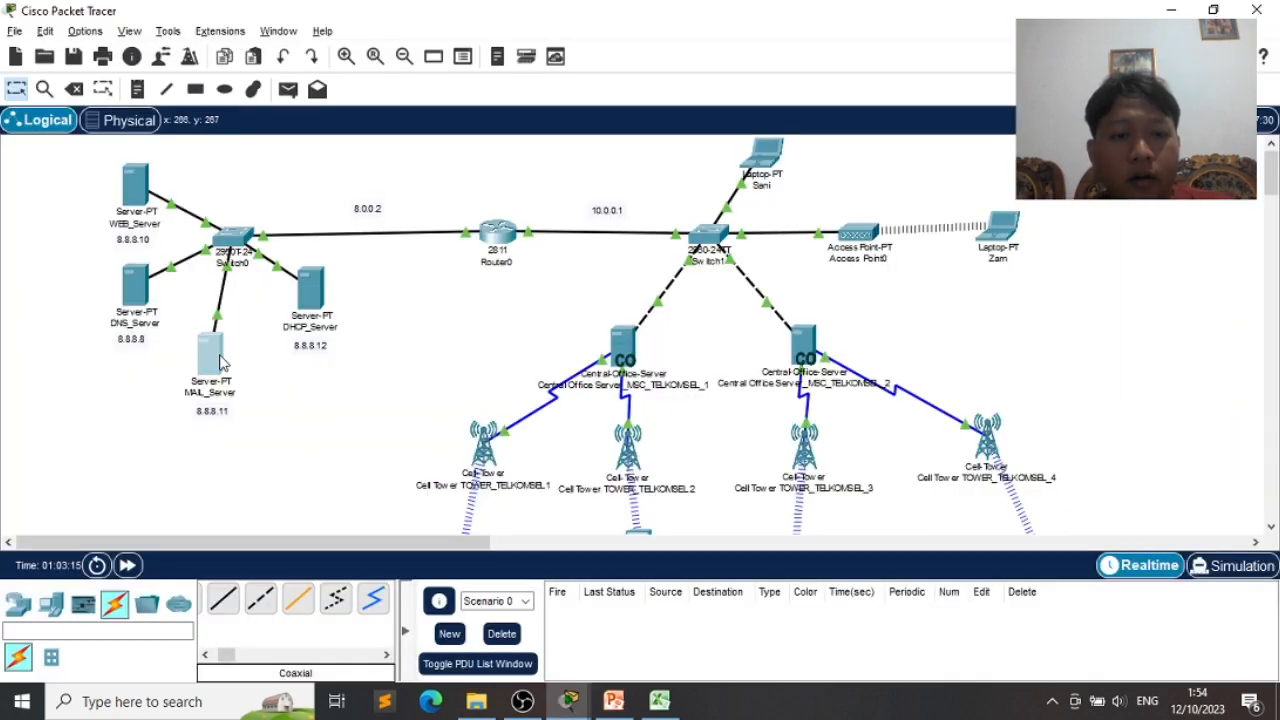
# - Review MAIL_Server's EMAIL service (domain itera.ac.id, six user accounts), then return to the quiz slide
pyautogui.click(222, 363)
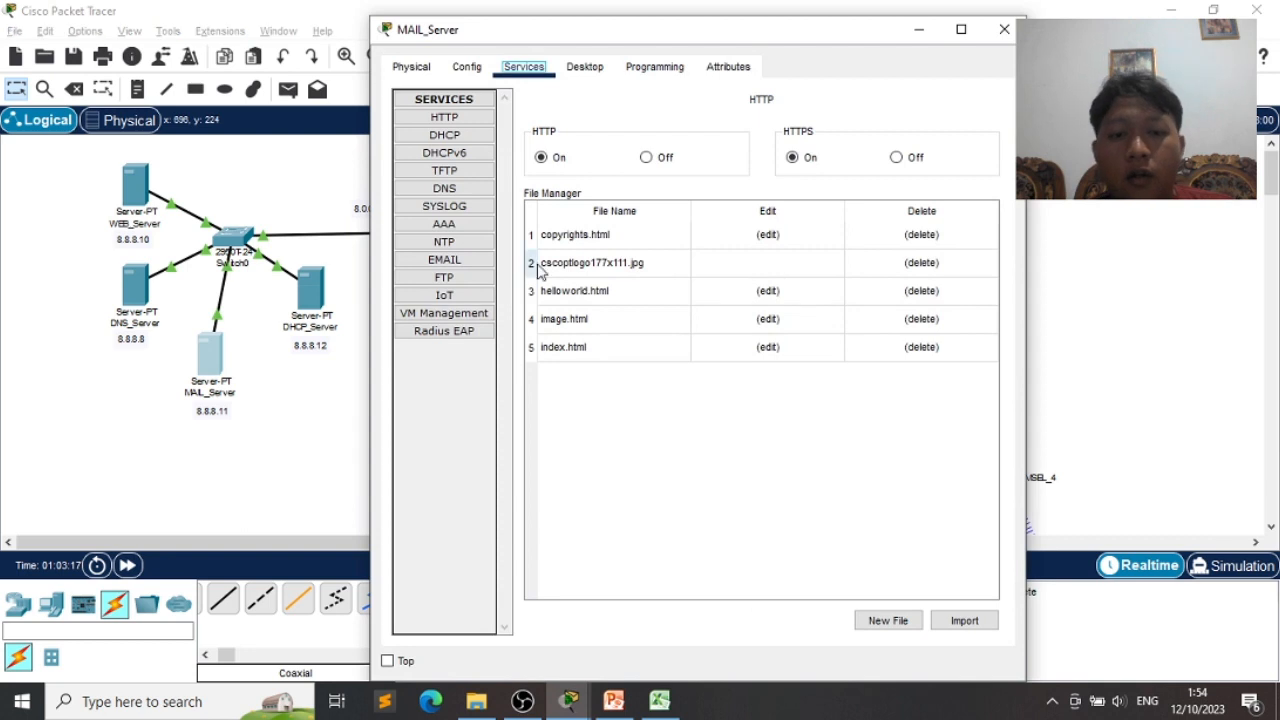
pyautogui.click(444, 259)
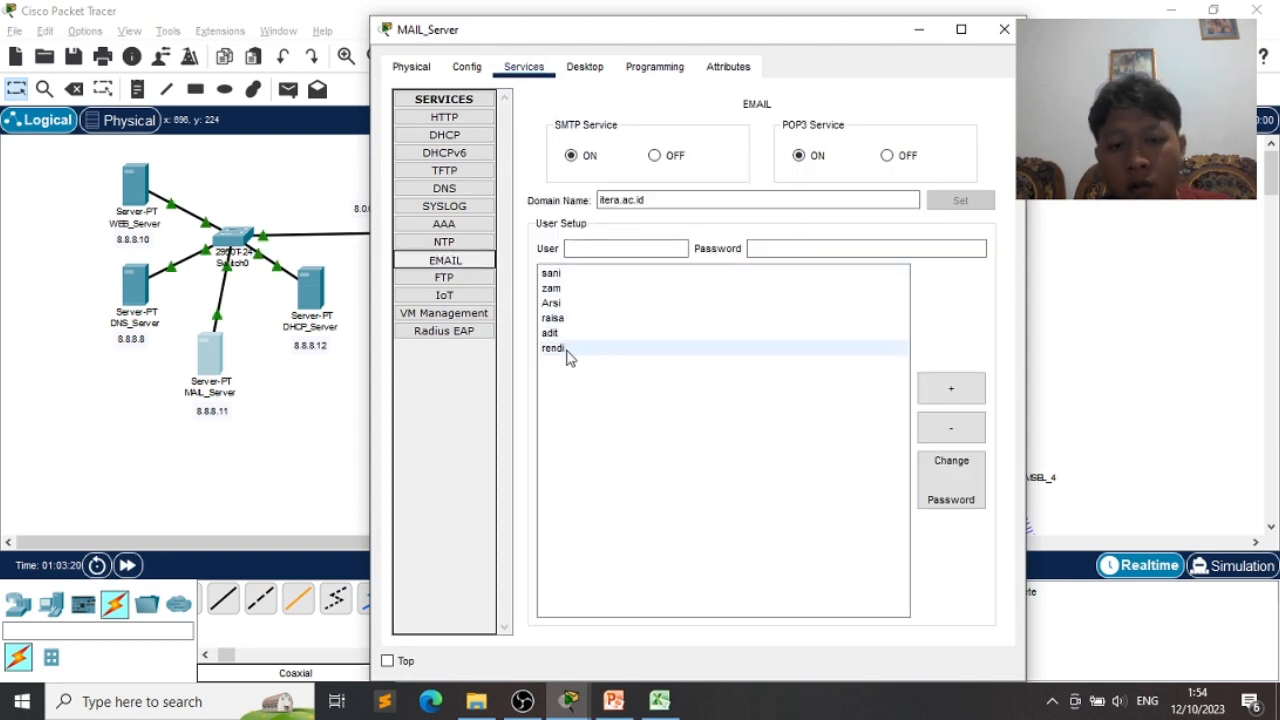
pyautogui.click(918, 29)
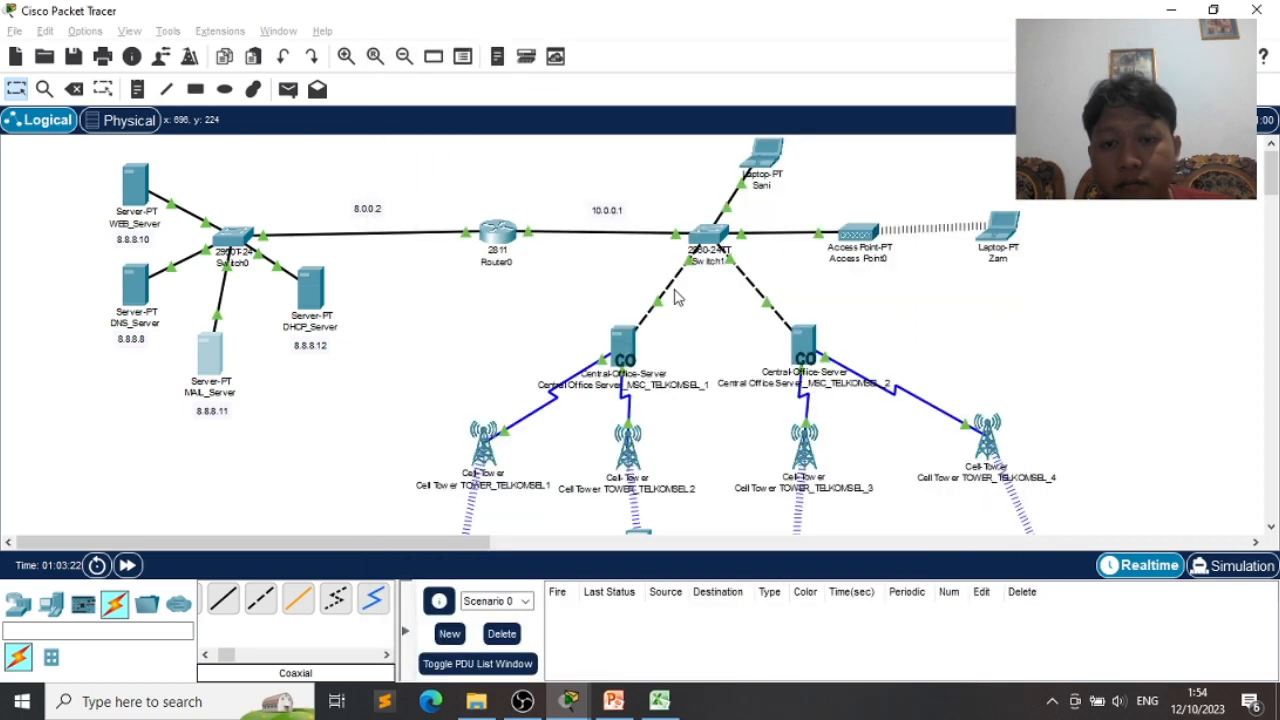
pyautogui.hotkey('alt', 'Tab')
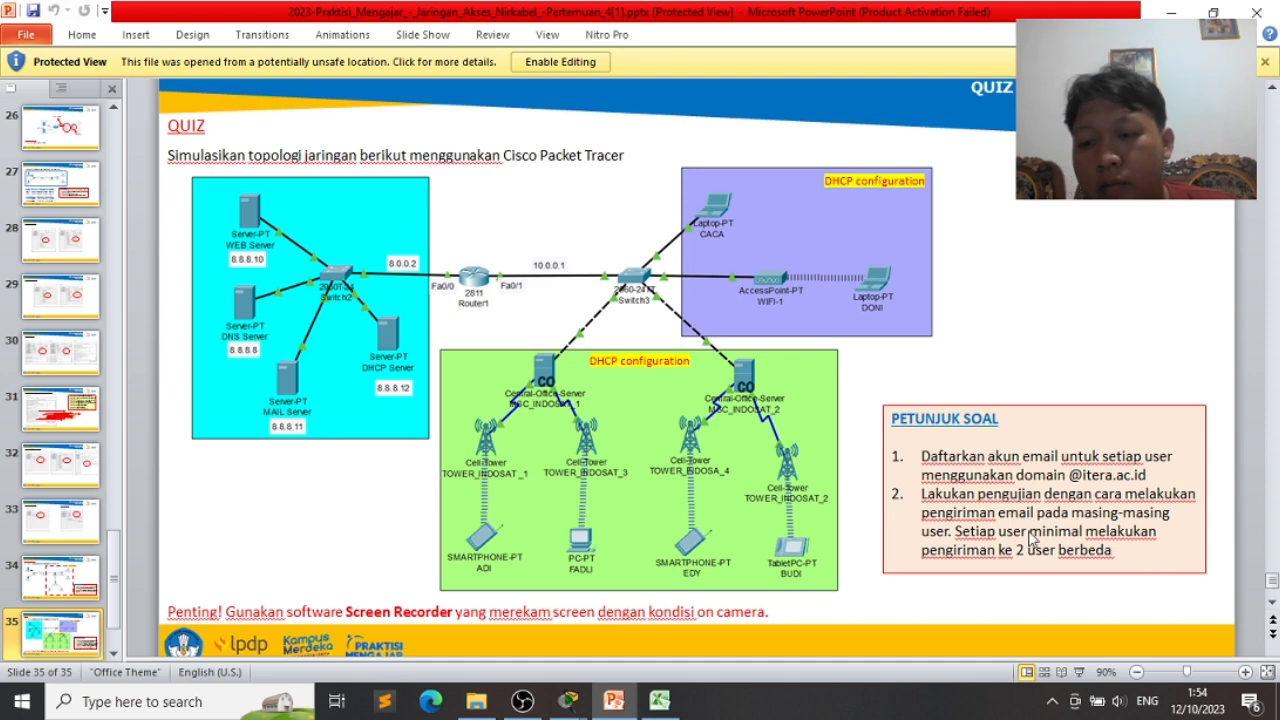
# - Minimize PowerPoint, then move another user's empty mail browser aside and minimize it
pyautogui.hotkey('alt', 'Tab')
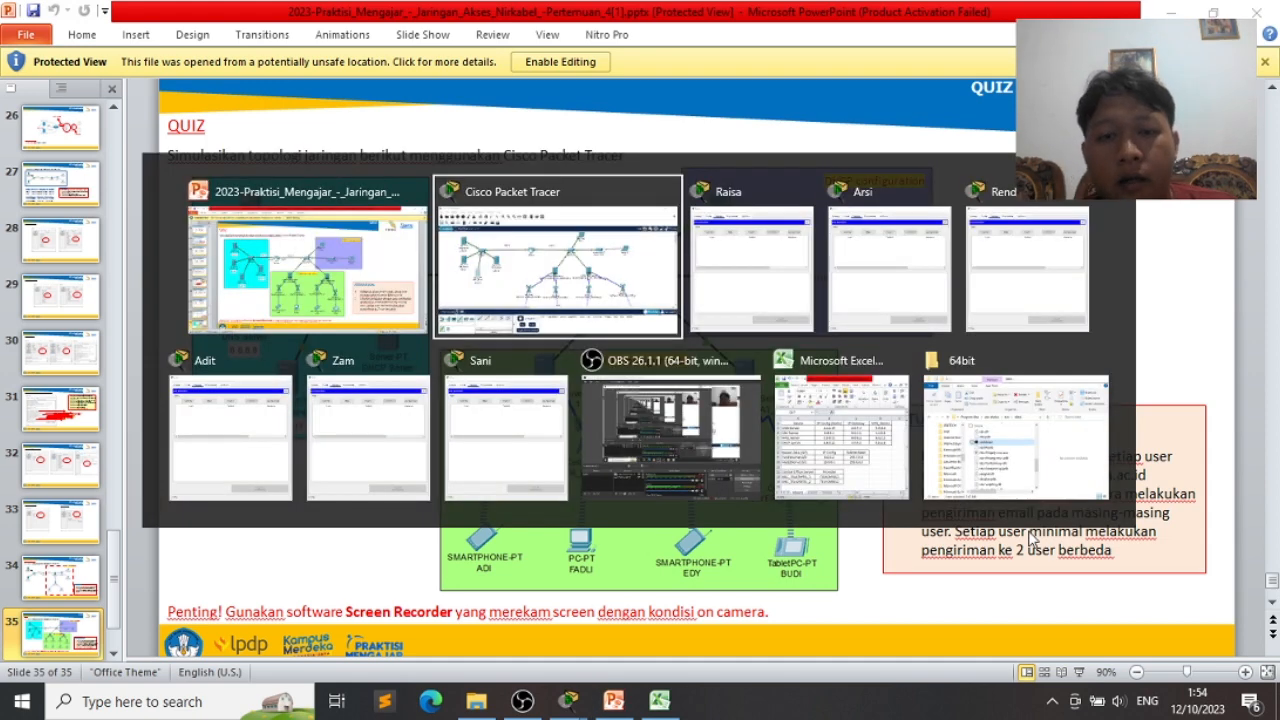
pyautogui.hotkey('alt', 'Tab')
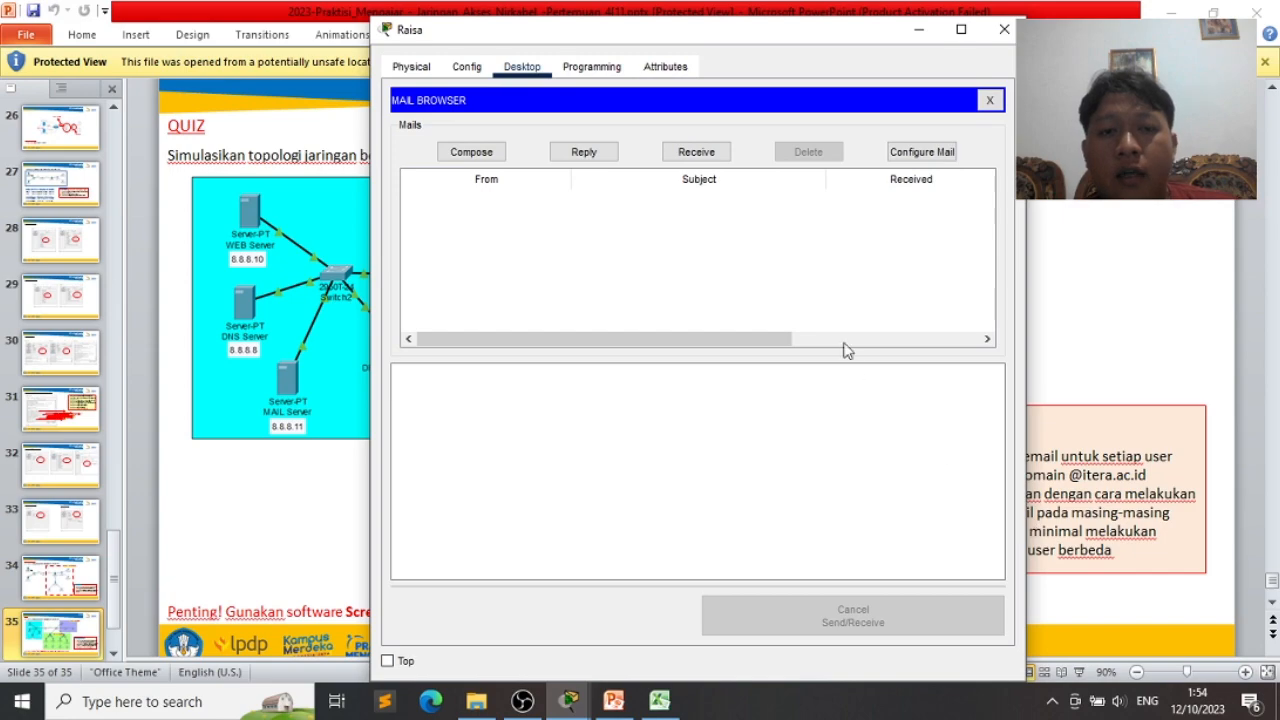
pyautogui.click(1170, 11)
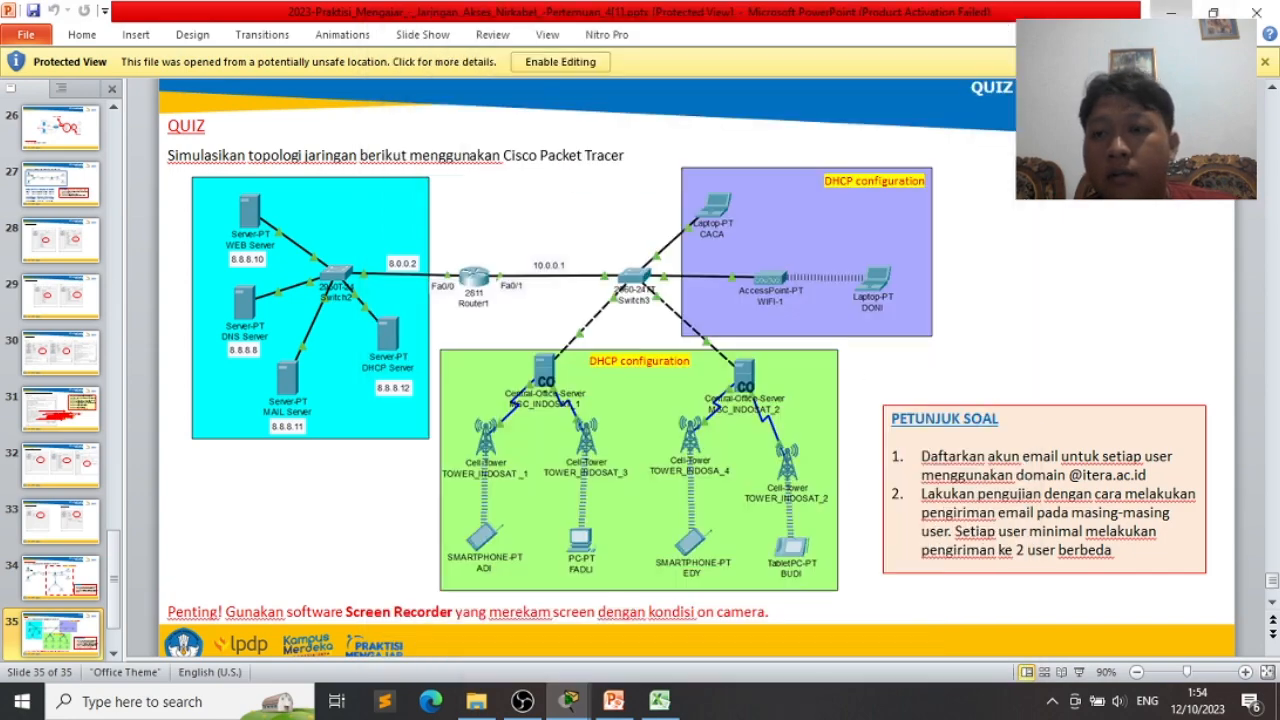
pyautogui.moveTo(836, 33); pyautogui.dragTo(603, 71)
pyautogui.click(686, 67)
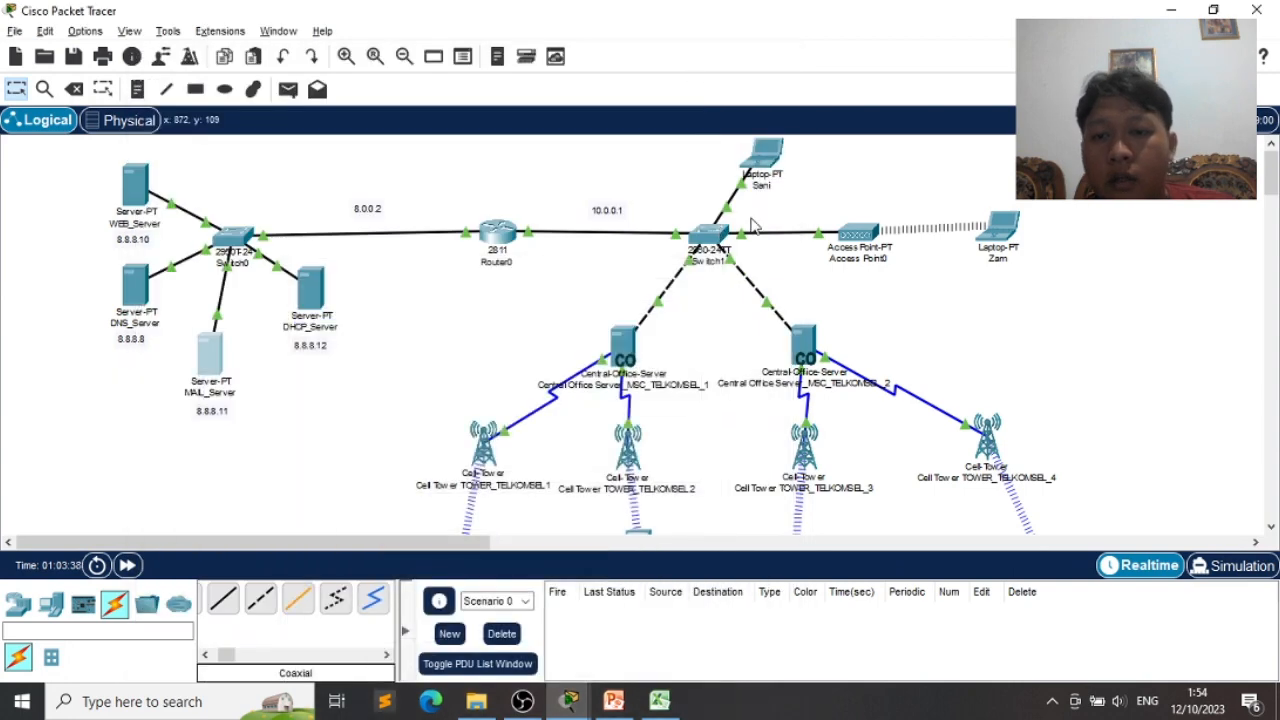
# - Place the laptop's mail browser on the left and bring a second user's mail browser forward
pyautogui.hotkey('alt', 'Tab')
pyautogui.hotkey('alt', 'Tab')
pyautogui.hotkey('alt', 'Tab')
pyautogui.hotkey('alt', 'Tab')
pyautogui.hotkey('alt', 'Tab')
pyautogui.hotkey('alt', 'Tab')
pyautogui.hotkey('alt', 'Tab')
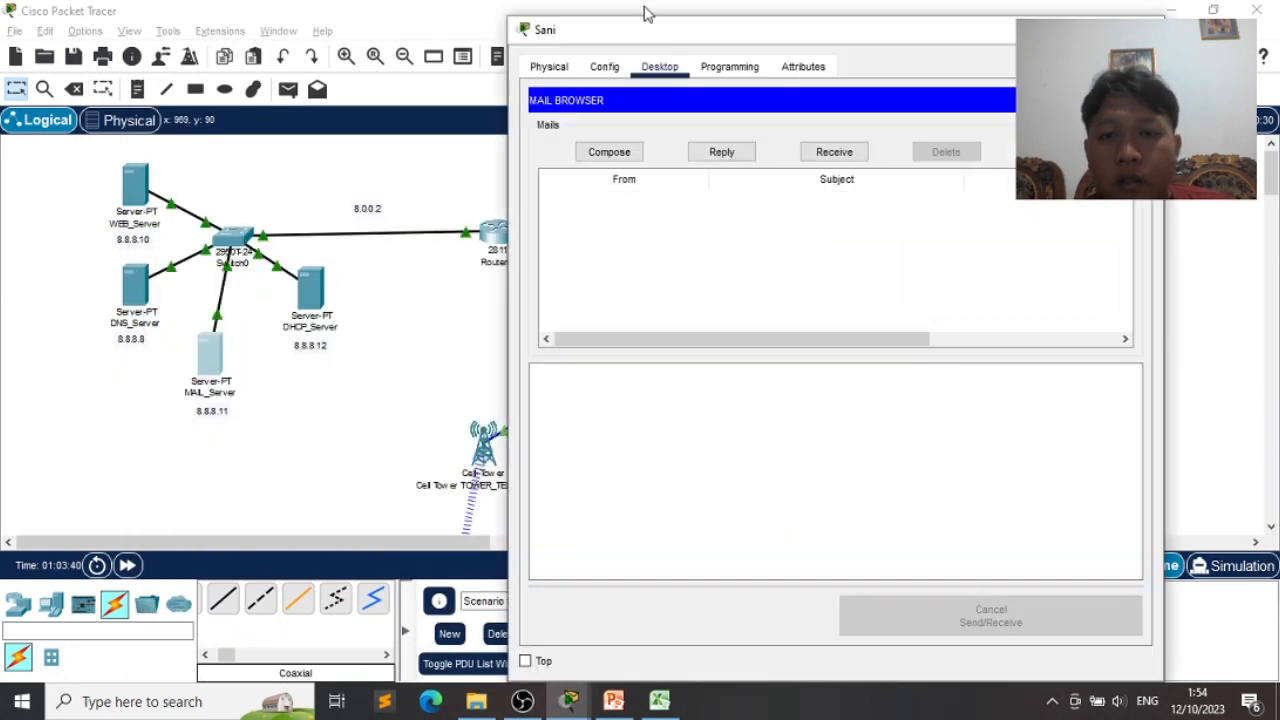
pyautogui.moveTo(686, 34); pyautogui.dragTo(198, 51)
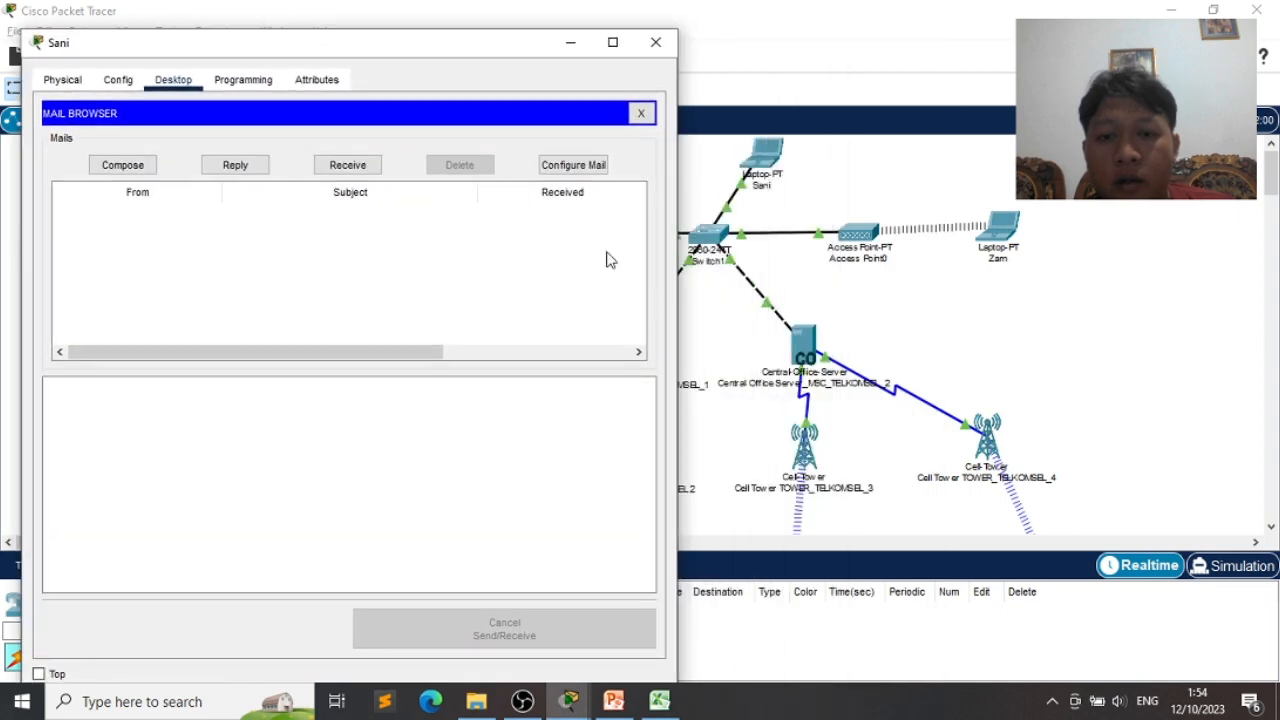
pyautogui.click(1013, 373)
pyautogui.scroll(-4, 814, 412)
pyautogui.scroll(2, 814, 412)
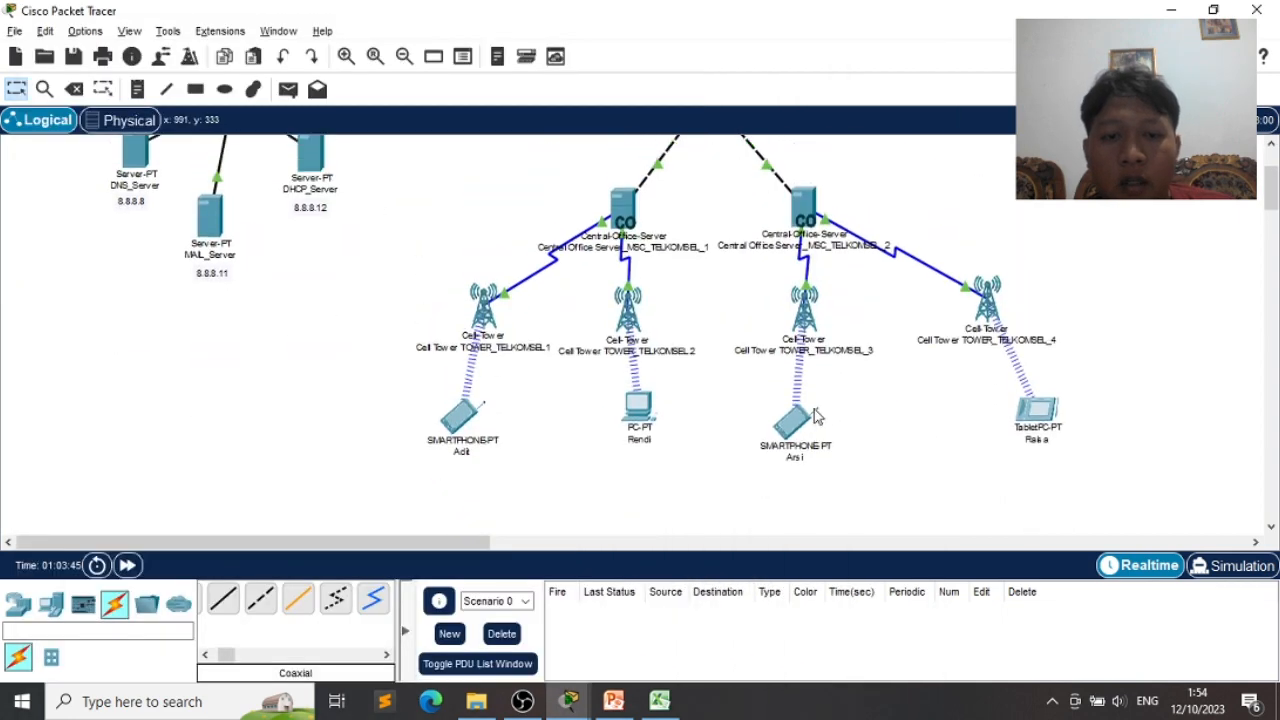
pyautogui.hotkey('alt', 'Tab')
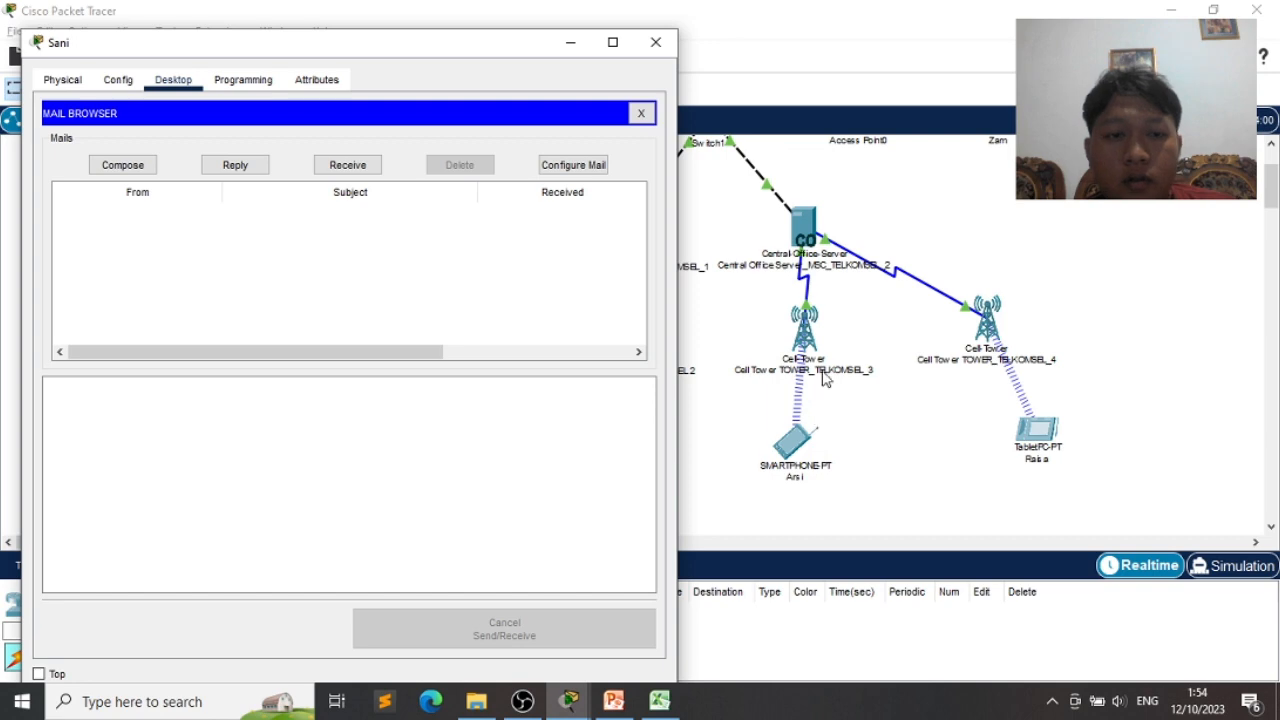
pyautogui.hotkey('alt', 'Tab')
pyautogui.hotkey('alt', 'Tab')
pyautogui.hotkey('alt', 'Tab')
pyautogui.hotkey('alt', 'Tab')
pyautogui.hotkey('alt', 'Tab')
pyautogui.hotkey('alt', 'Tab')
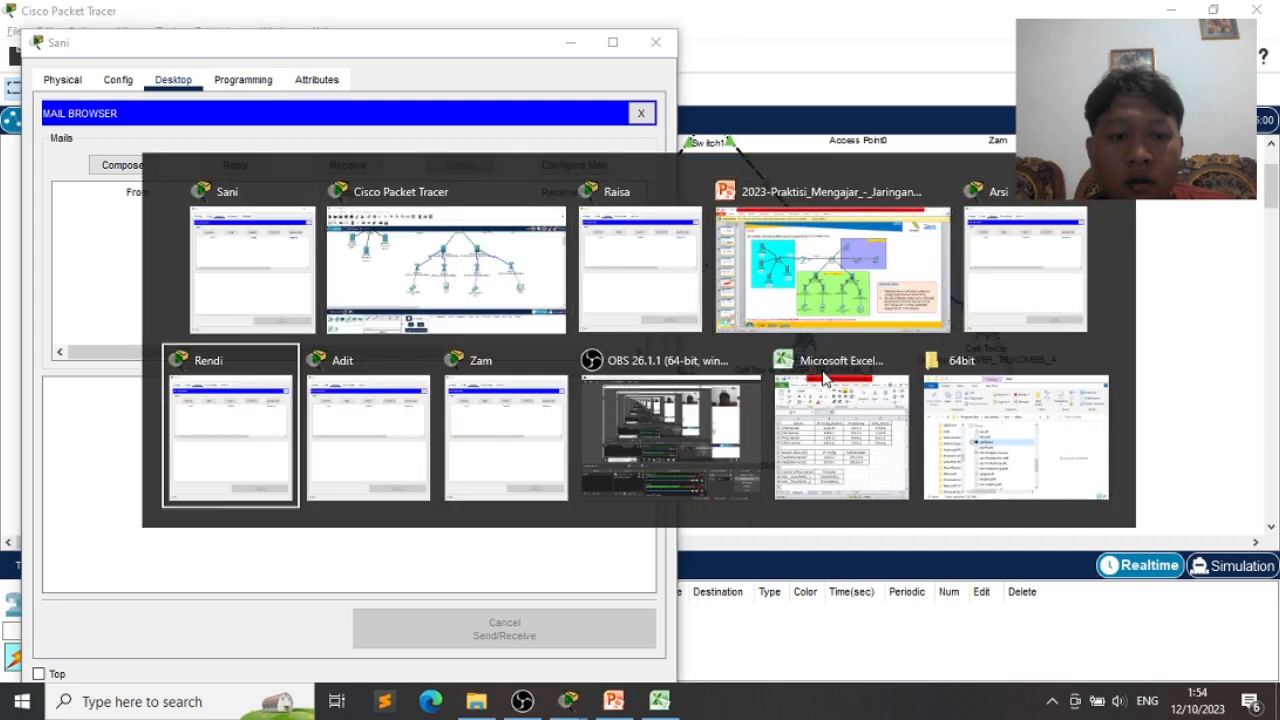
pyautogui.hotkey('alt', 'Tab')
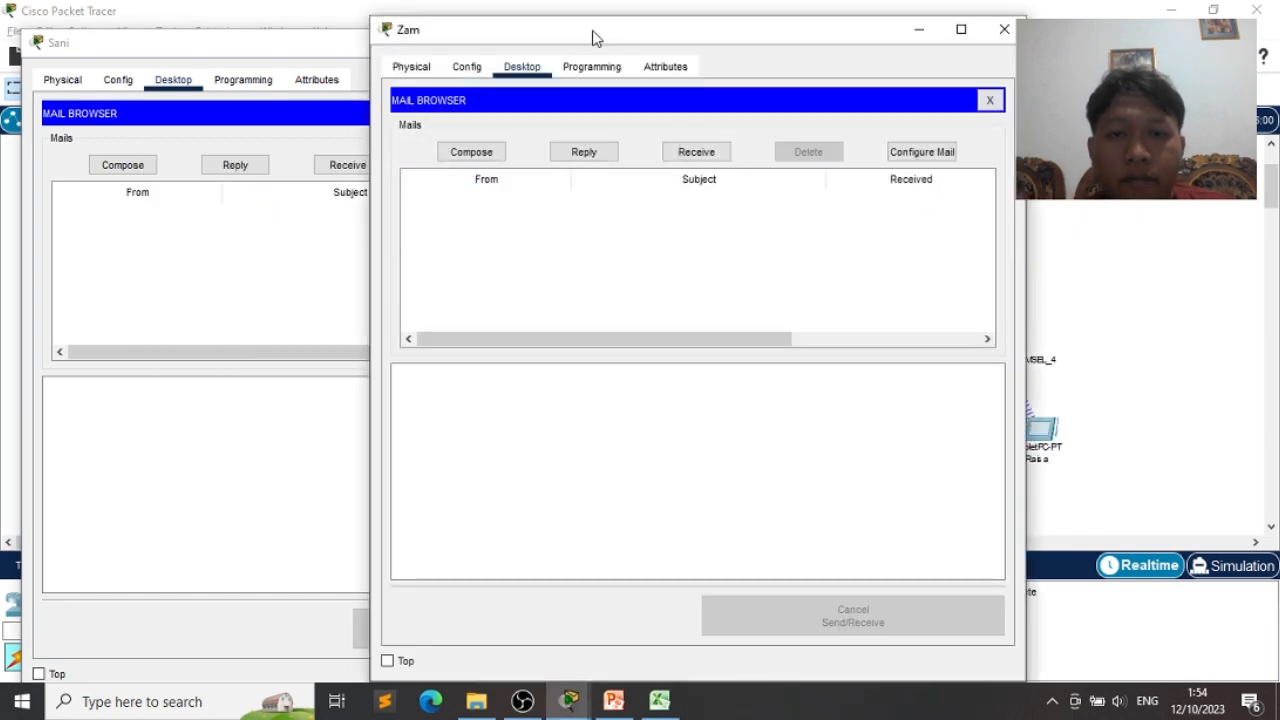
# - Shrink and arrange the other two users' mail browsers side by side
pyautogui.moveTo(592, 37); pyautogui.dragTo(600, 49)
pyautogui.hotkey('alt', 'Tab')
pyautogui.hotkey('alt', 'Tab')
pyautogui.hotkey('alt', 'Tab')
pyautogui.hotkey('alt', 'Tab')
pyautogui.hotkey('alt', 'Tab')
pyautogui.hotkey('alt', 'Tab')
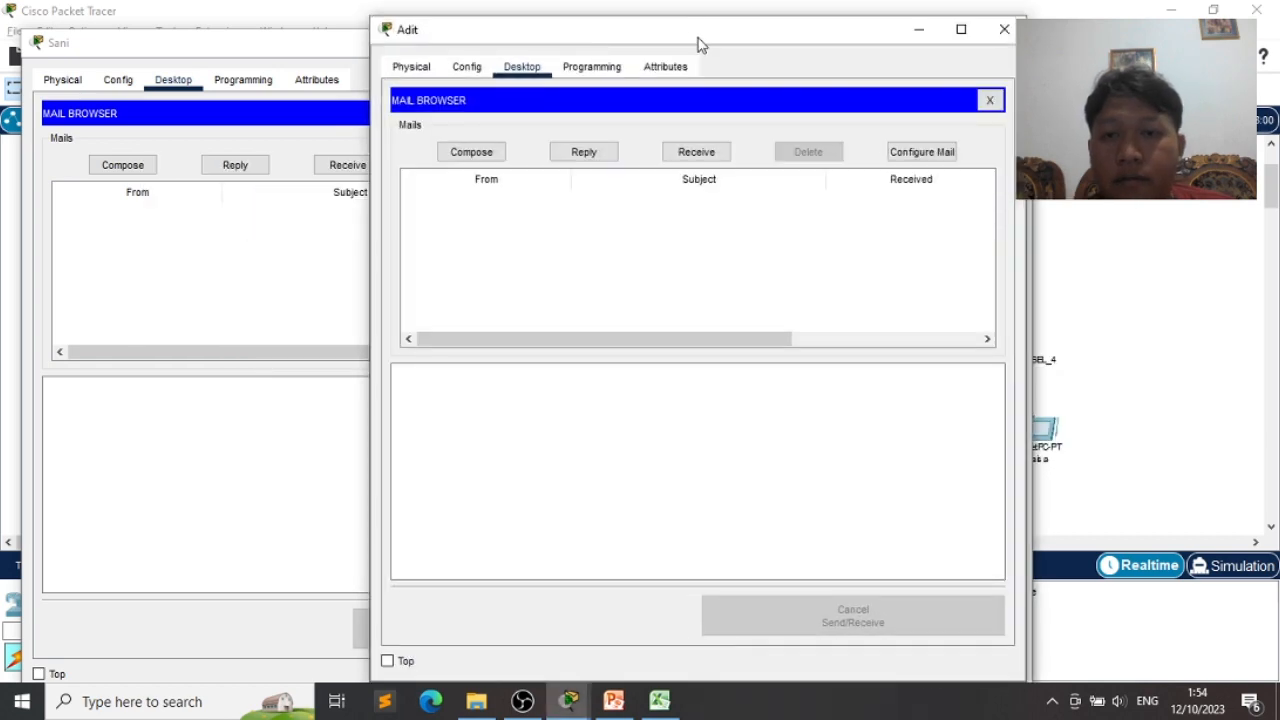
pyautogui.moveTo(369, 14); pyautogui.dragTo(585, 157)
pyautogui.moveTo(727, 187); pyautogui.dragTo(975, 165)
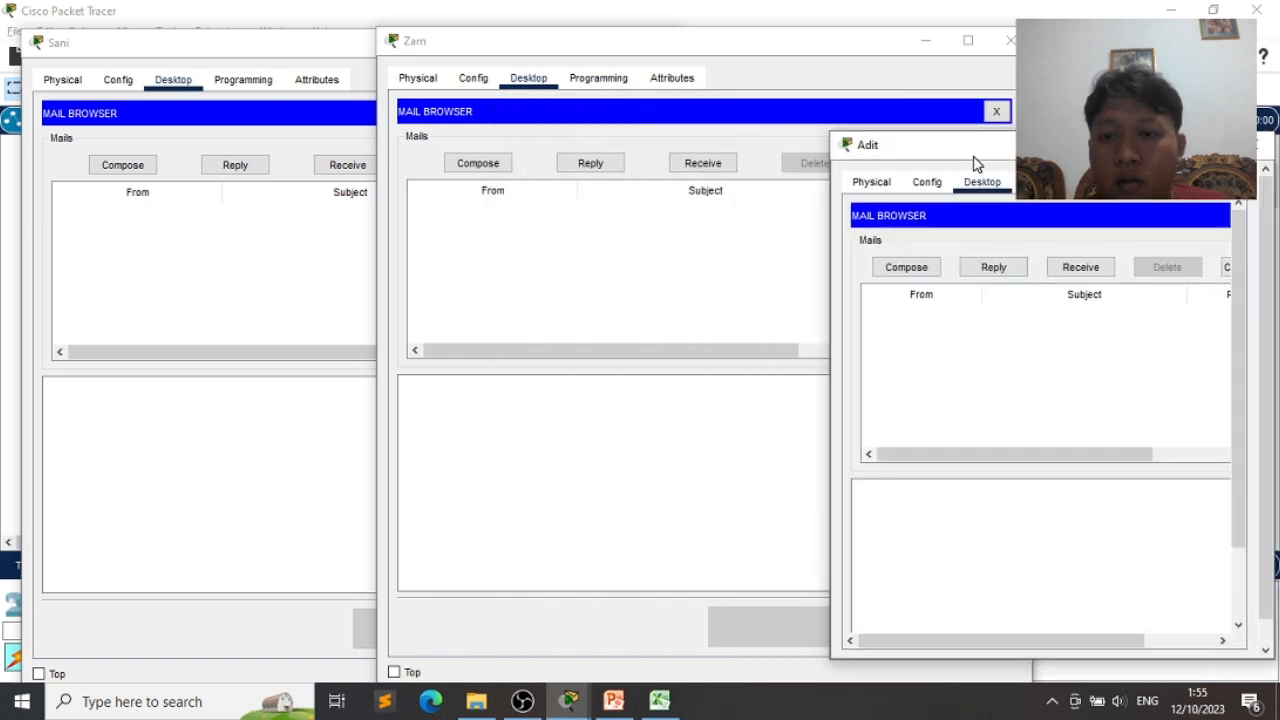
pyautogui.moveTo(378, 25); pyautogui.dragTo(590, 130)
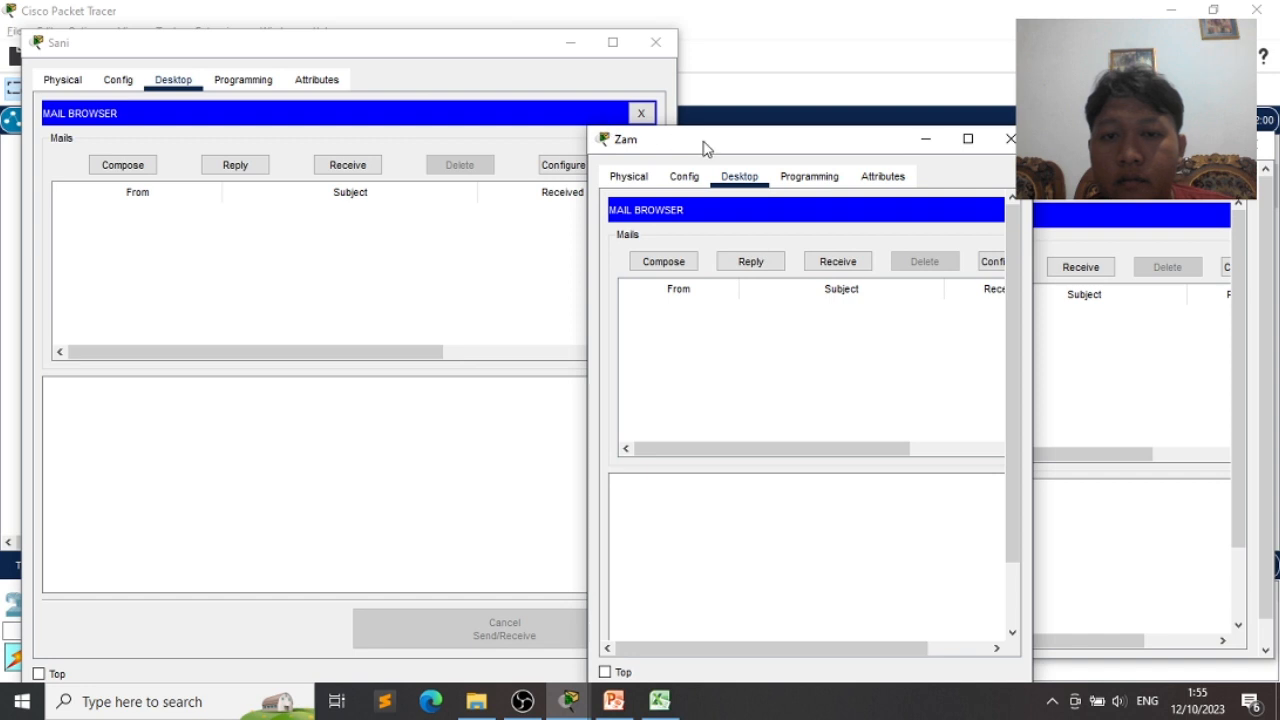
pyautogui.moveTo(703, 148); pyautogui.dragTo(591, 123)
# - Tidy the windows, shrink the laptop's browser to the top left, and start a new email
pyautogui.click(967, 158)
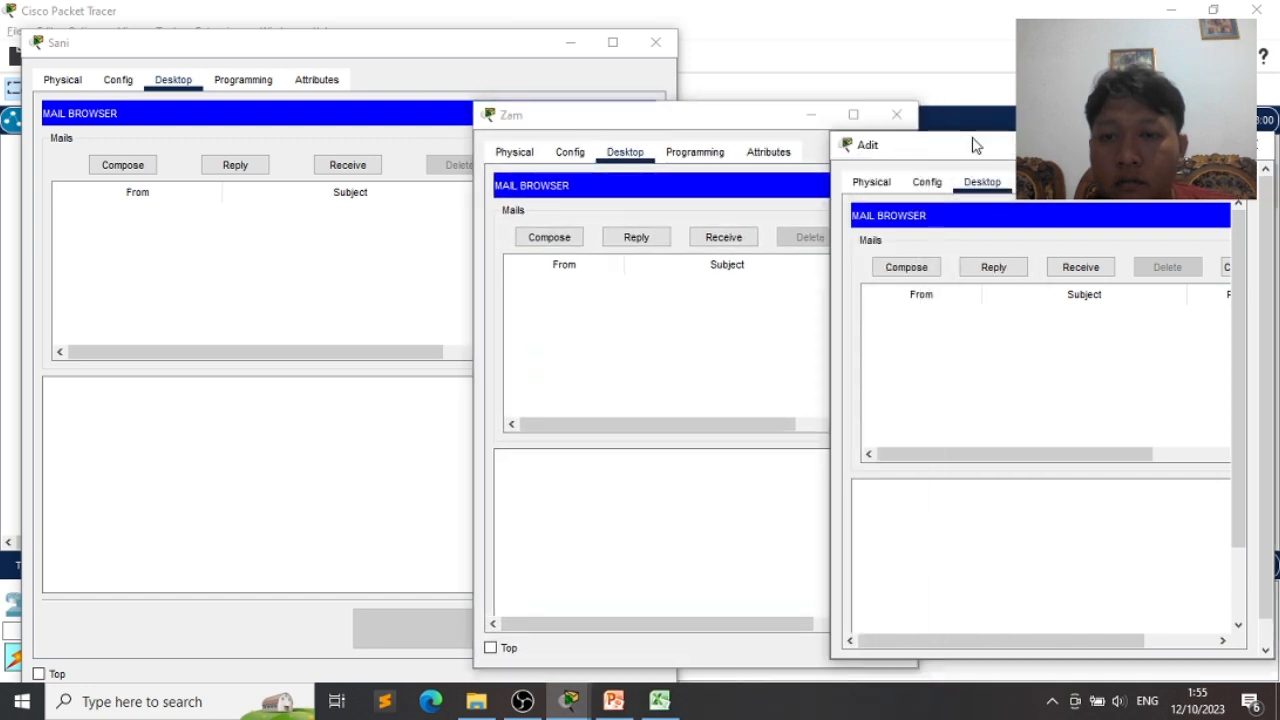
pyautogui.moveTo(971, 151); pyautogui.dragTo(963, 123)
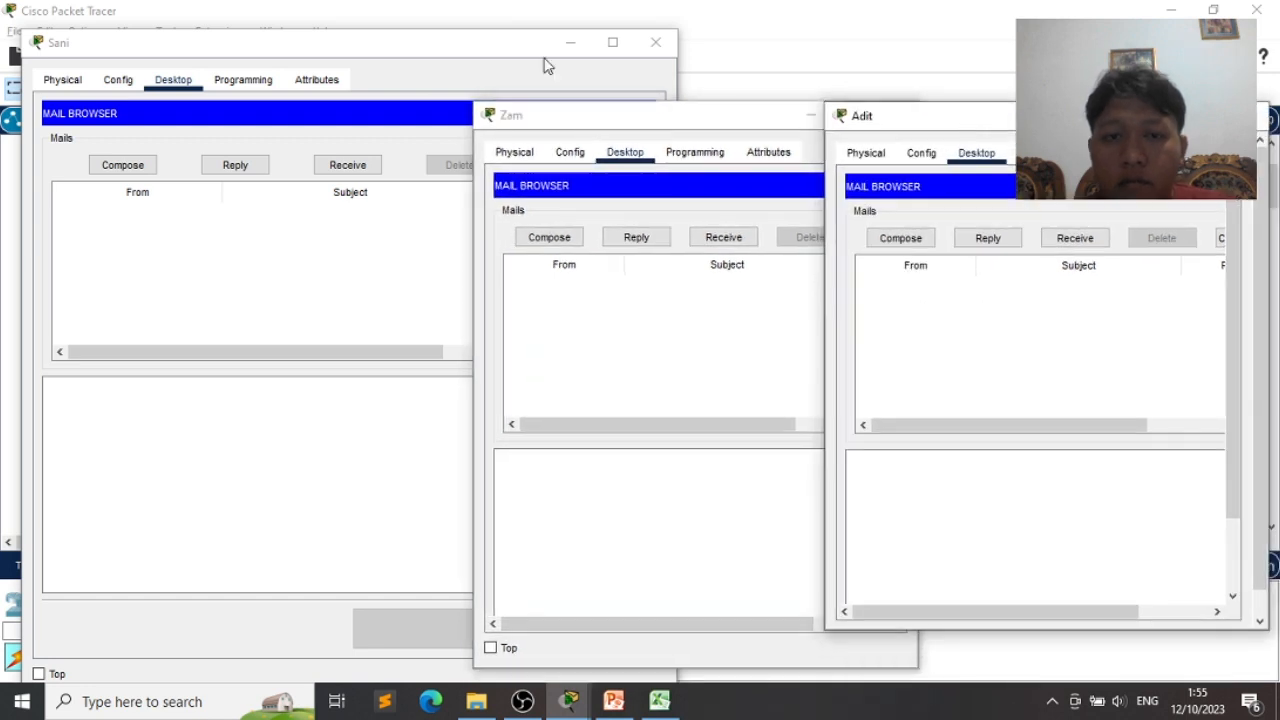
pyautogui.click(378, 52)
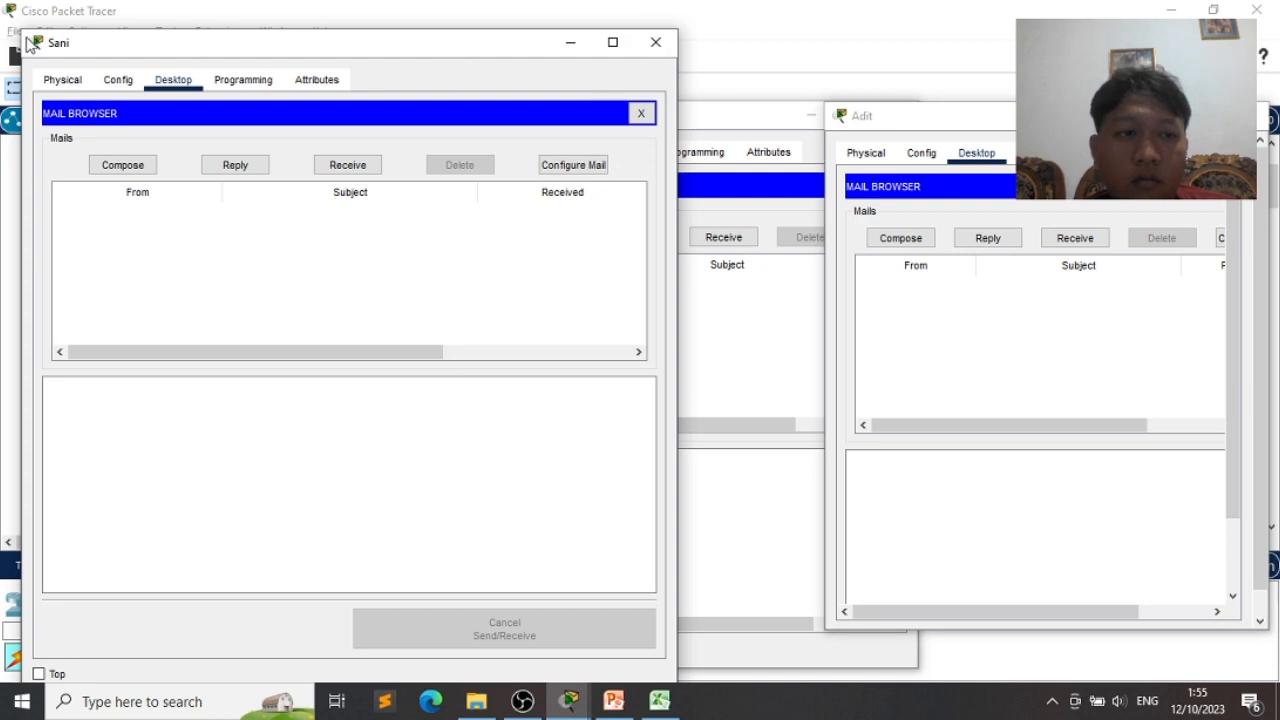
pyautogui.moveTo(27, 35); pyautogui.dragTo(183, 111)
pyautogui.moveTo(376, 130); pyautogui.dragTo(257, 103)
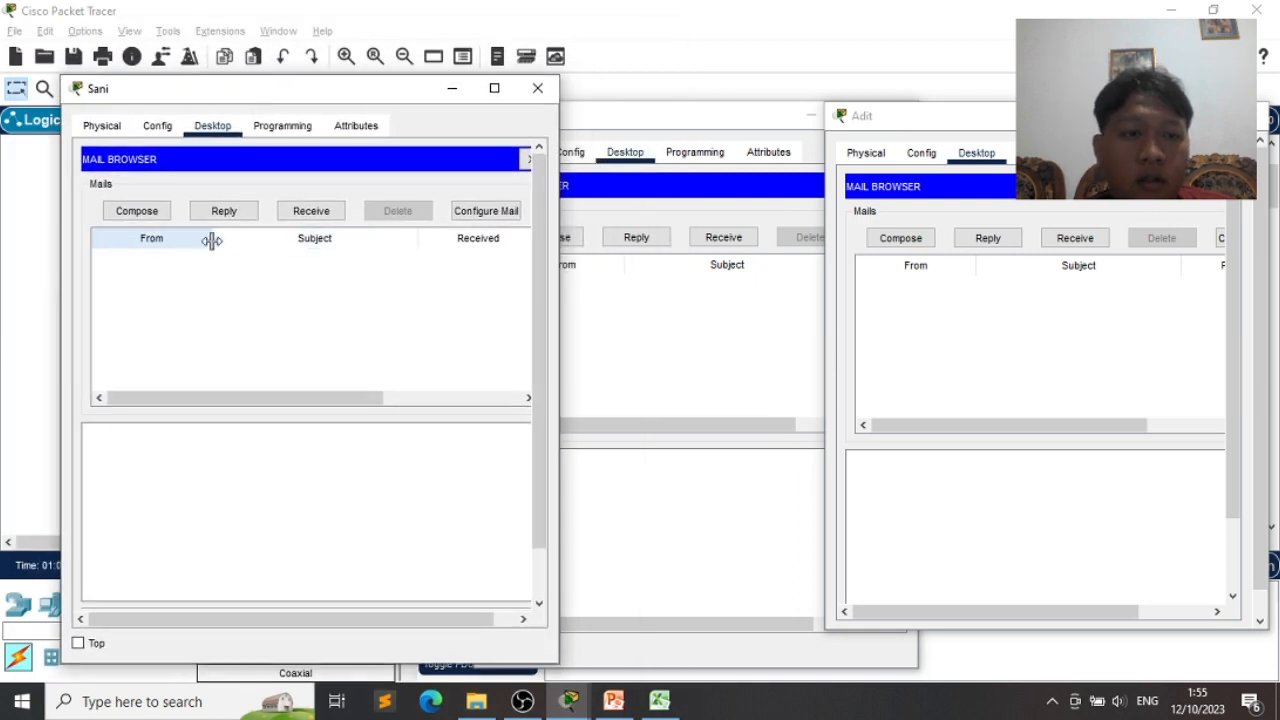
pyautogui.click(137, 212)
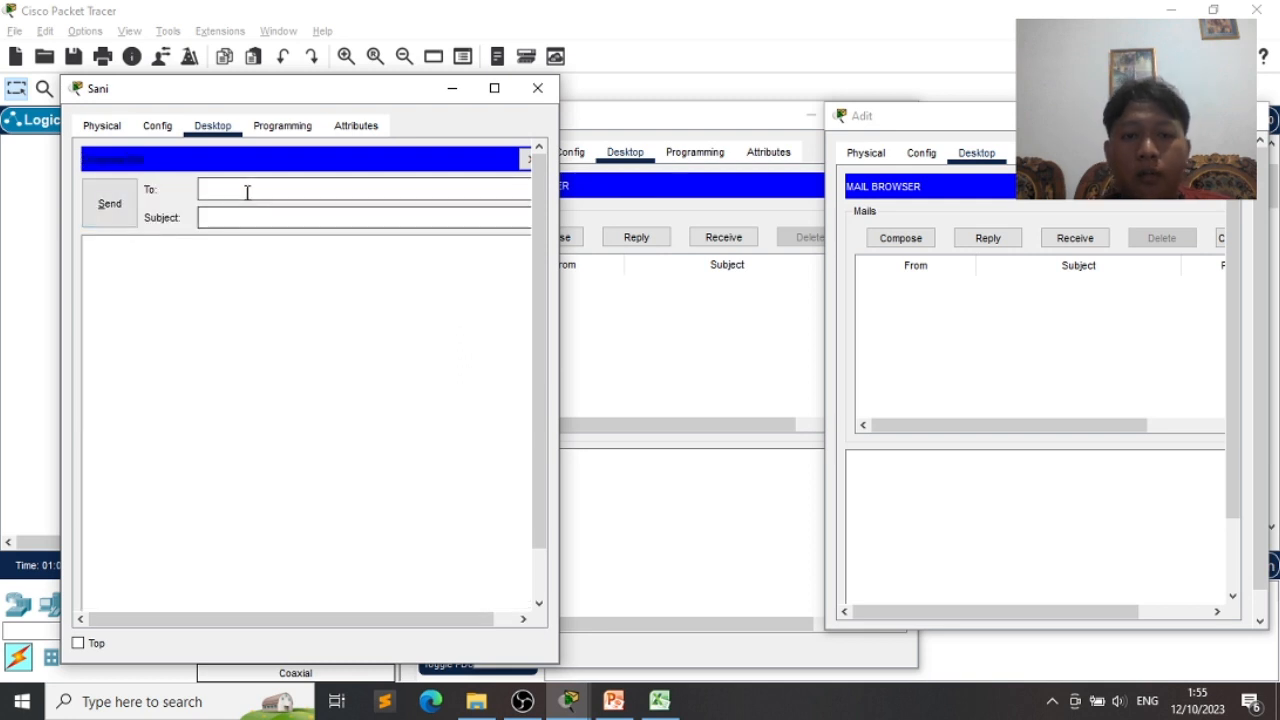
# - Send the Hello email from the laptop to the second user's itera.ac.id address
pyautogui.doubleClick(680, 118)
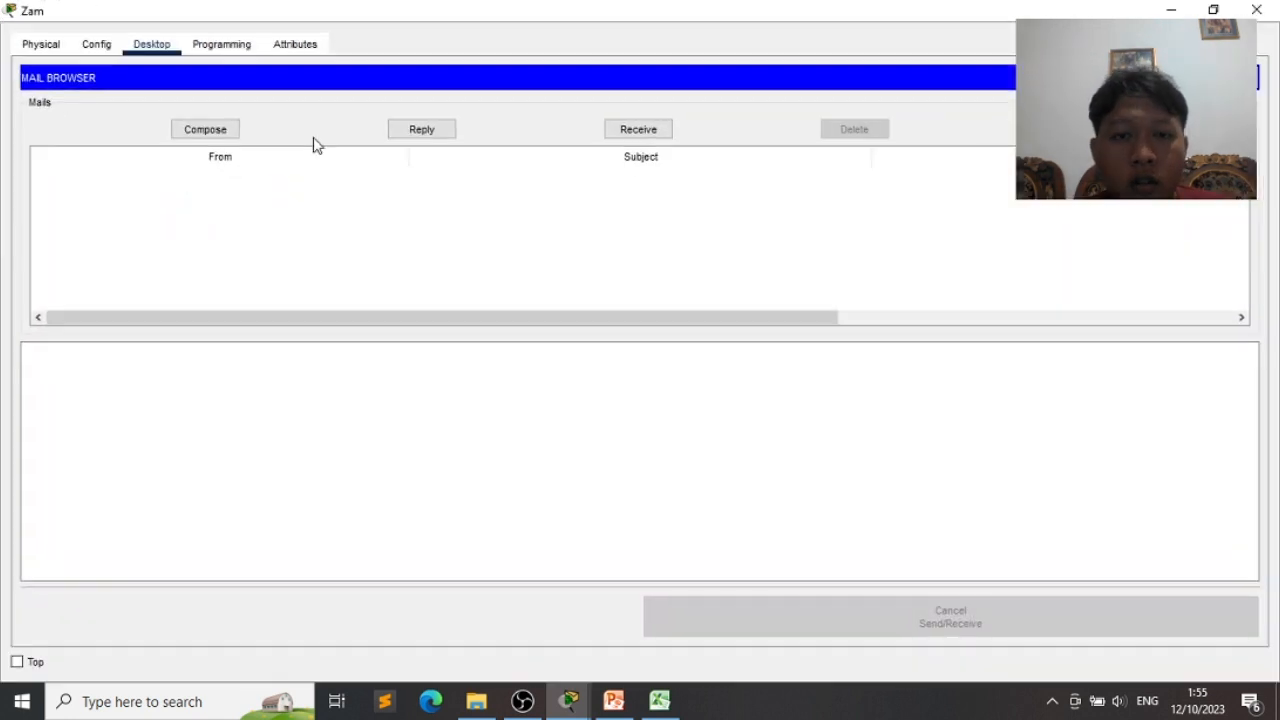
pyautogui.click(1214, 10)
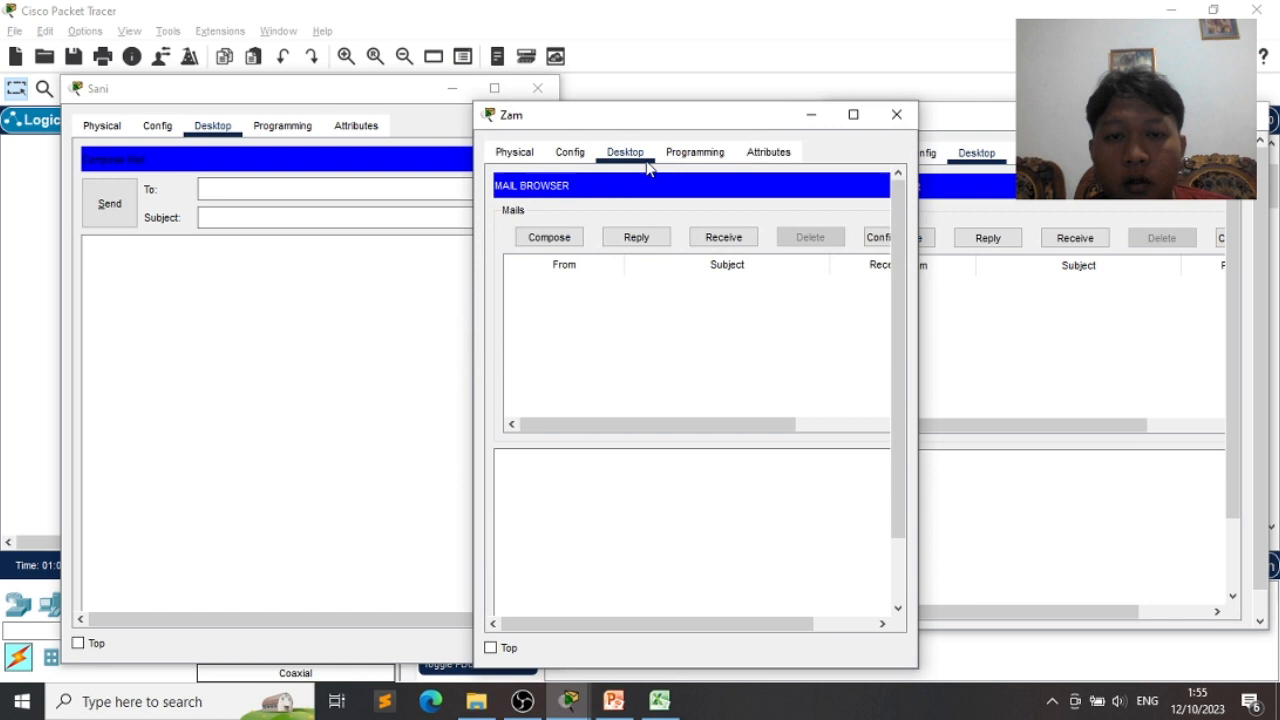
pyautogui.click(253, 196)
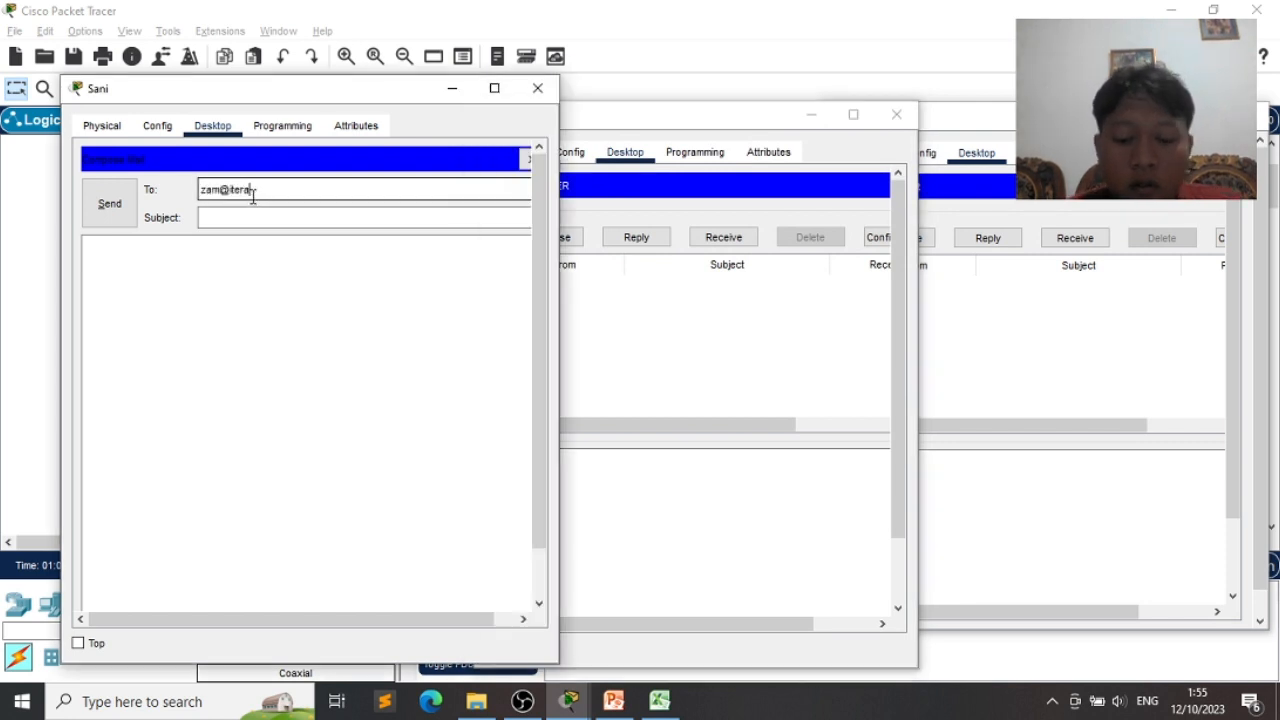
pyautogui.press('Tab')
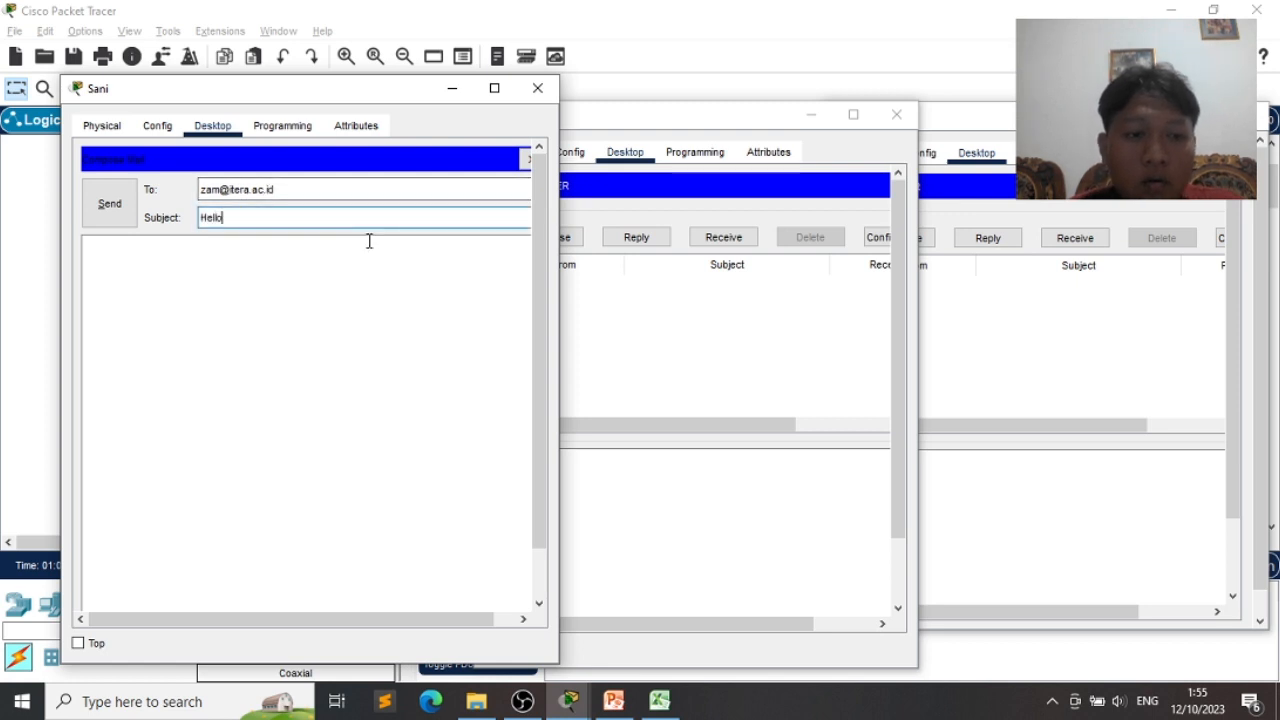
pyautogui.press('Tab')
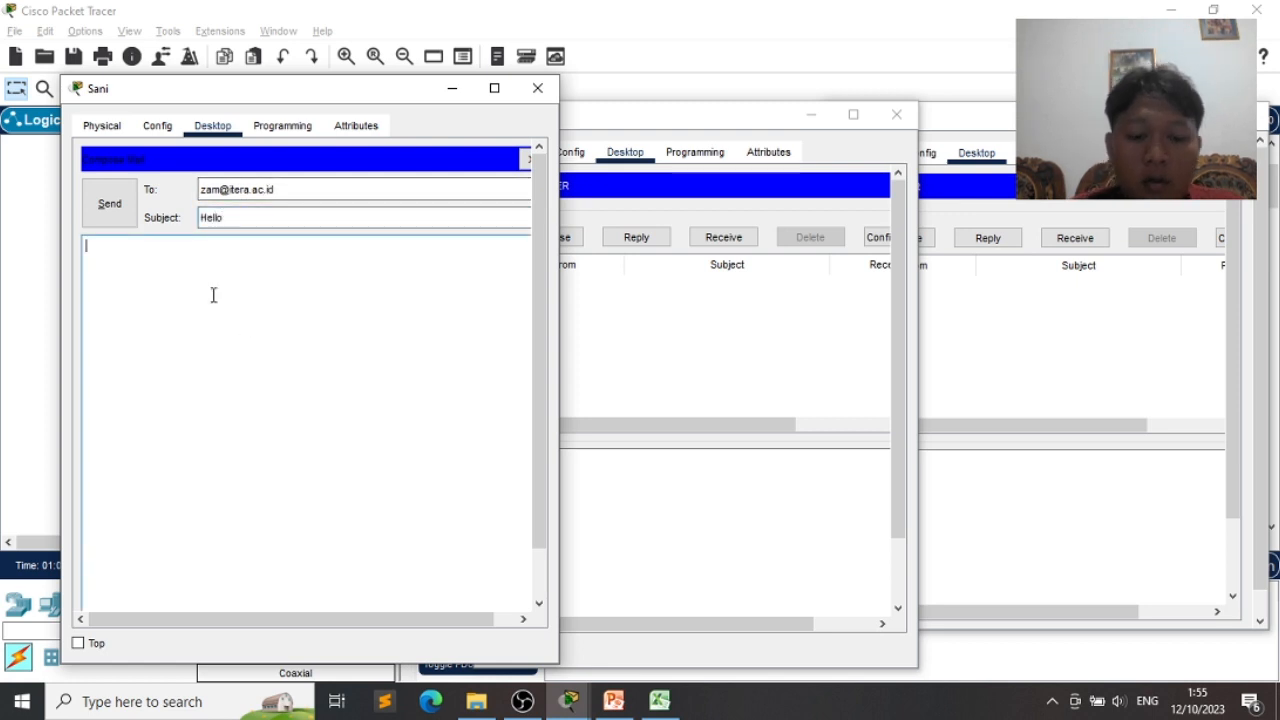
pyautogui.click(118, 224)
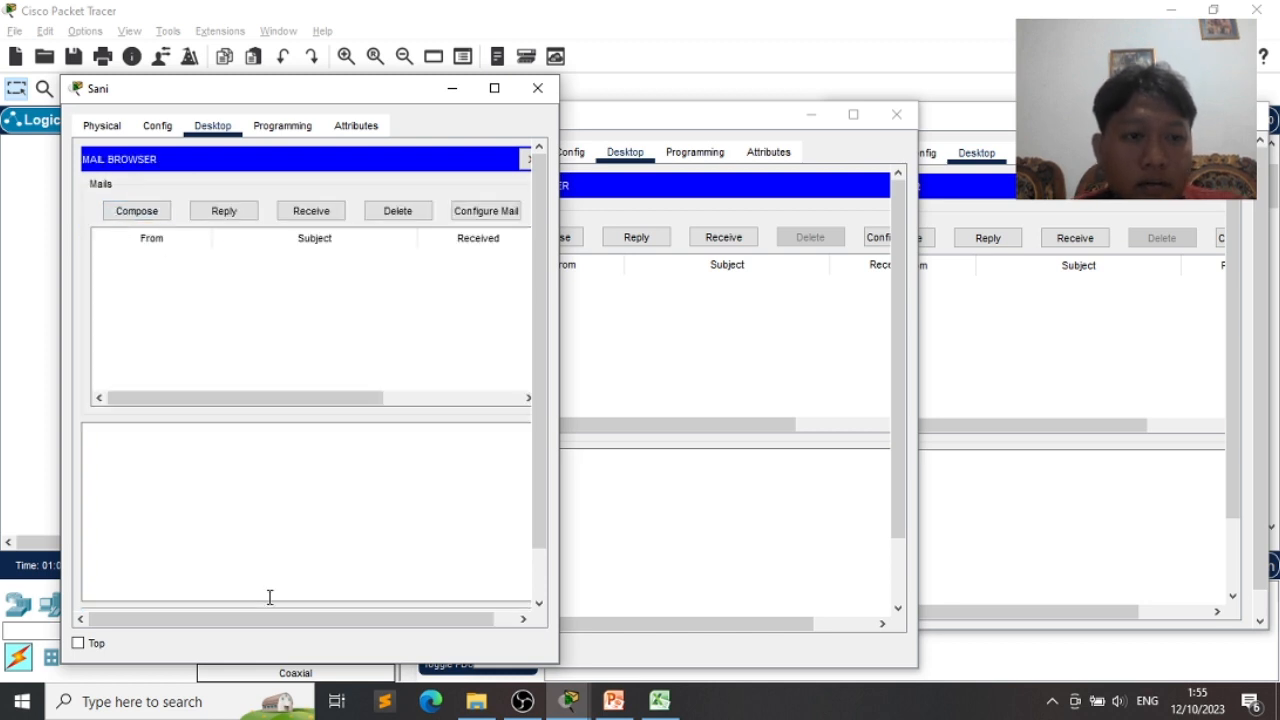
# - Receive mail in the second user's browser so the Hello message appears in the inbox
pyautogui.scroll(-2, 269, 597)
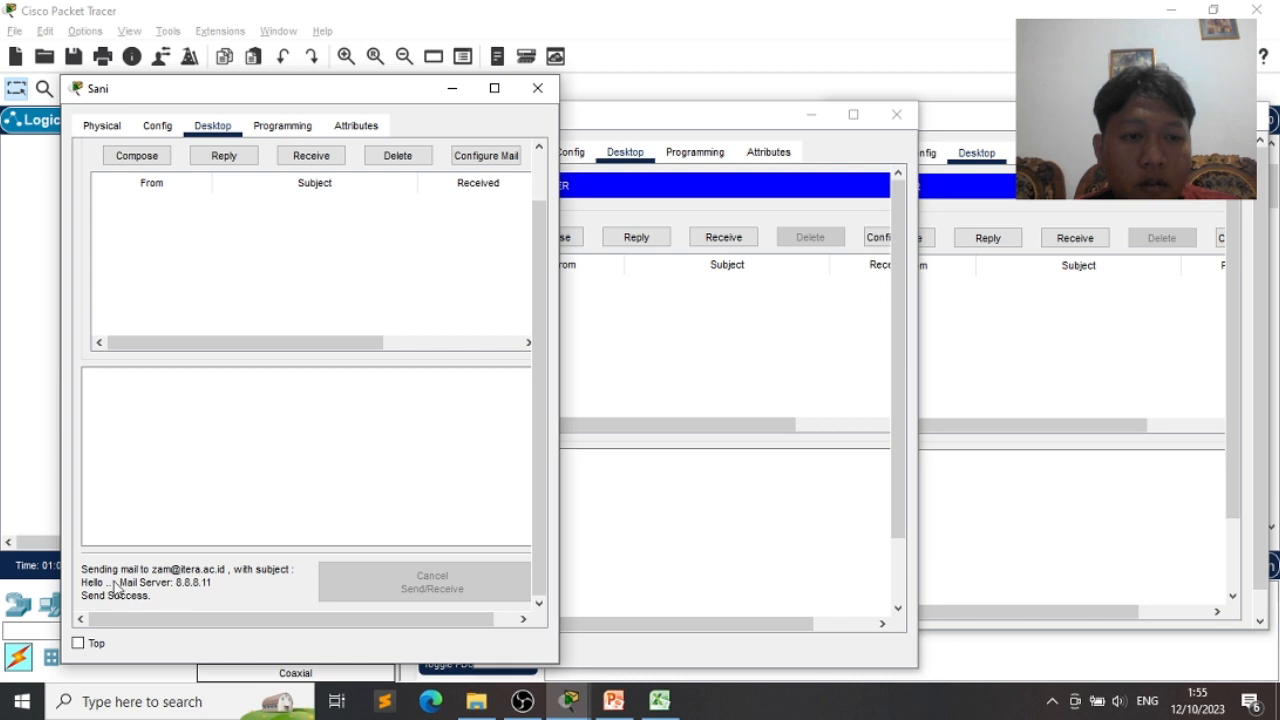
pyautogui.click(630, 398)
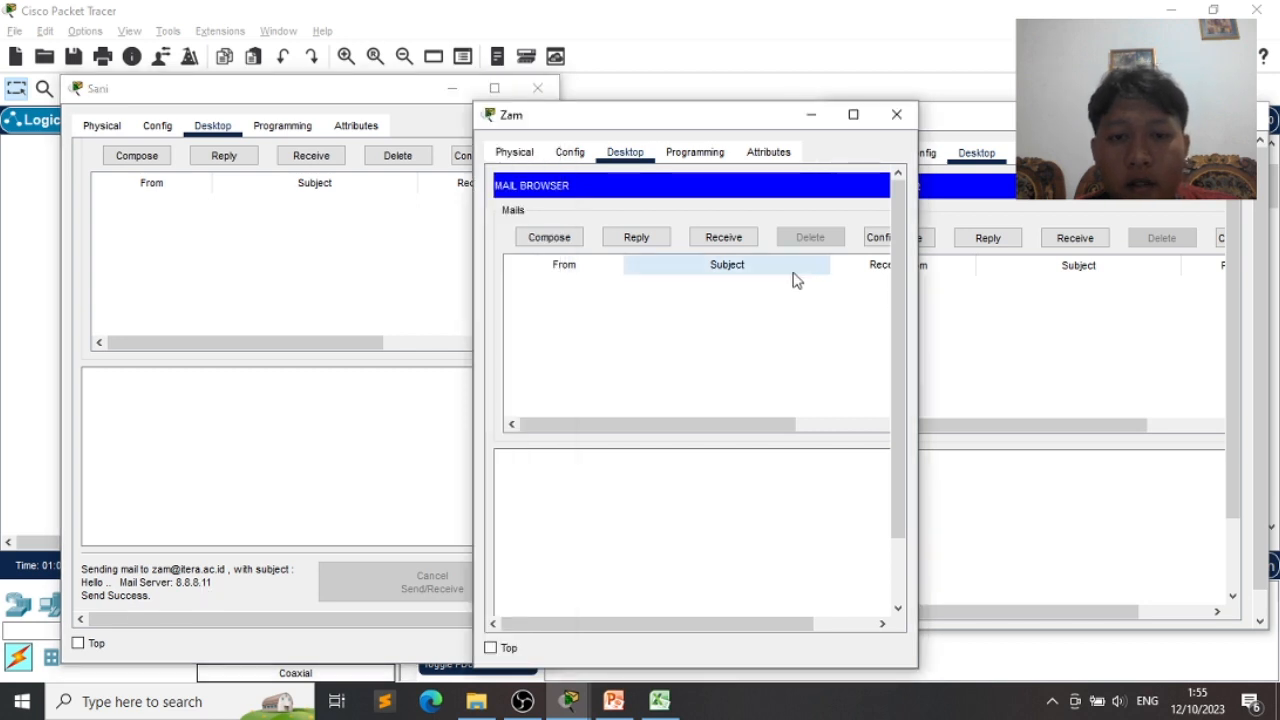
pyautogui.click(737, 246)
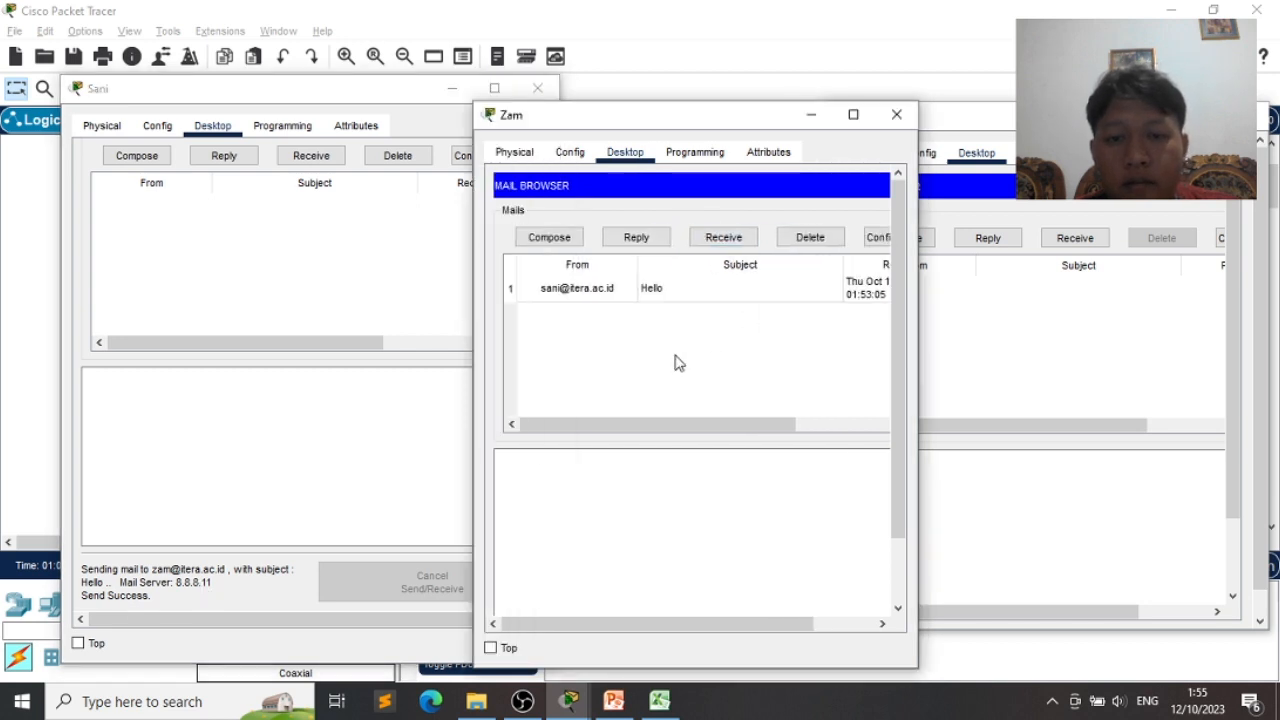
pyautogui.hscroll(2, 600, 298)
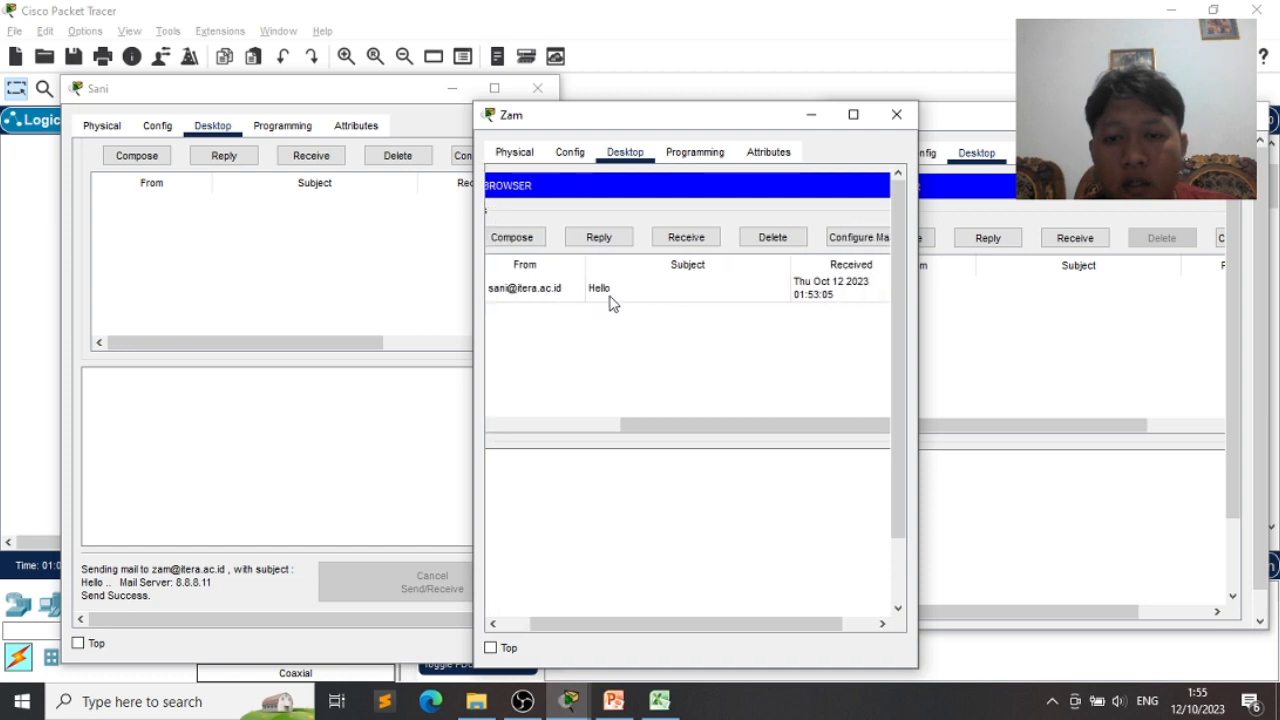
pyautogui.scroll(1, 278, 286)
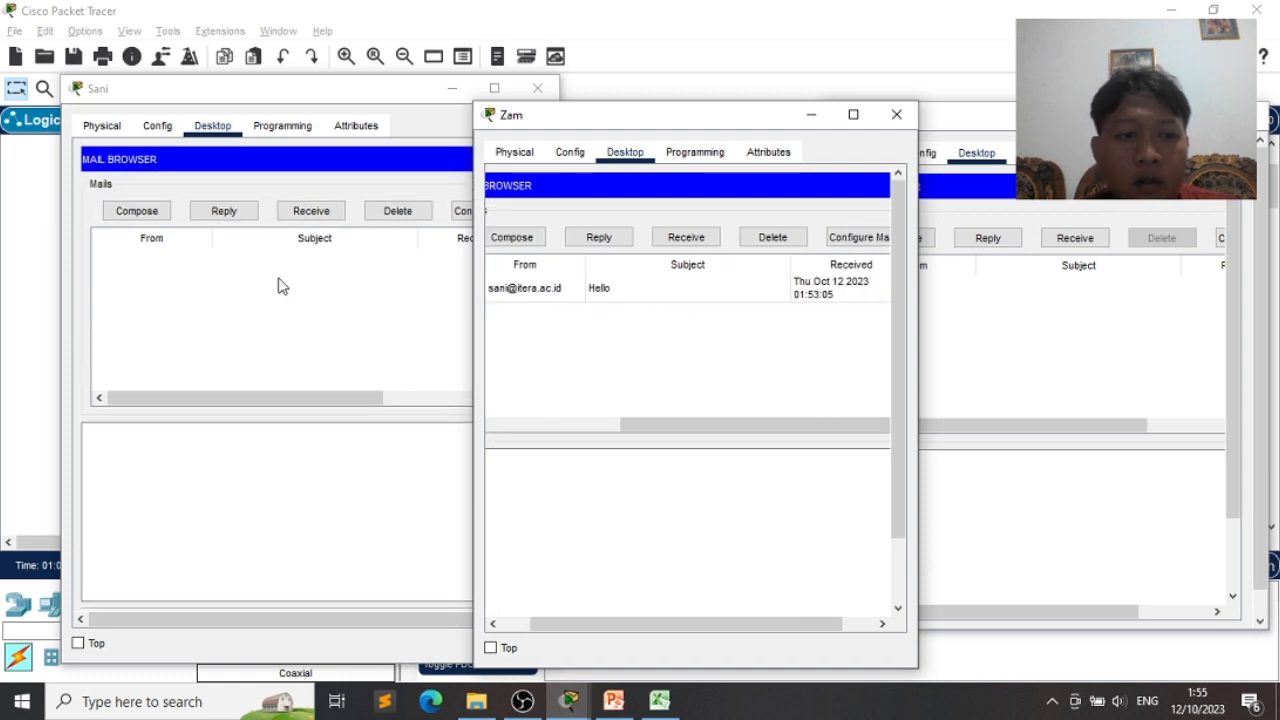
# - Send another Hello email from the laptop, replacing the recipient name before the @ with the third user's
pyautogui.click(137, 211)
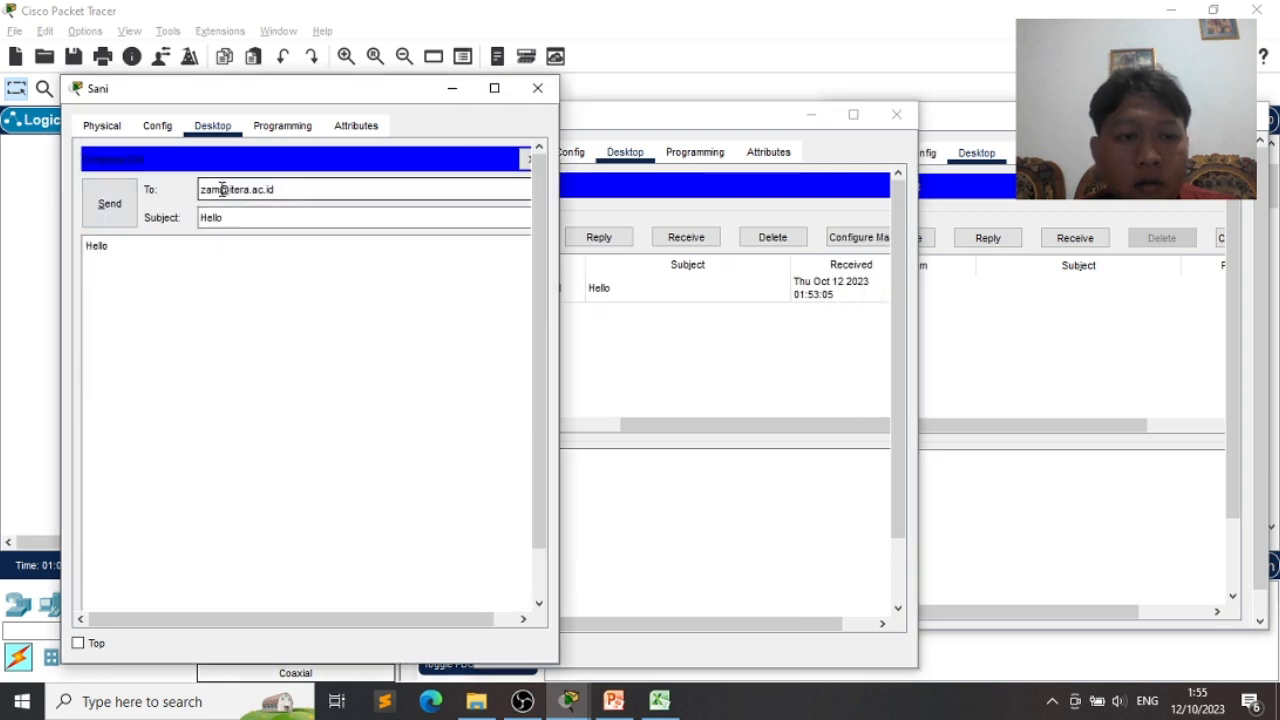
pyautogui.moveTo(222, 189); pyautogui.dragTo(158, 189)
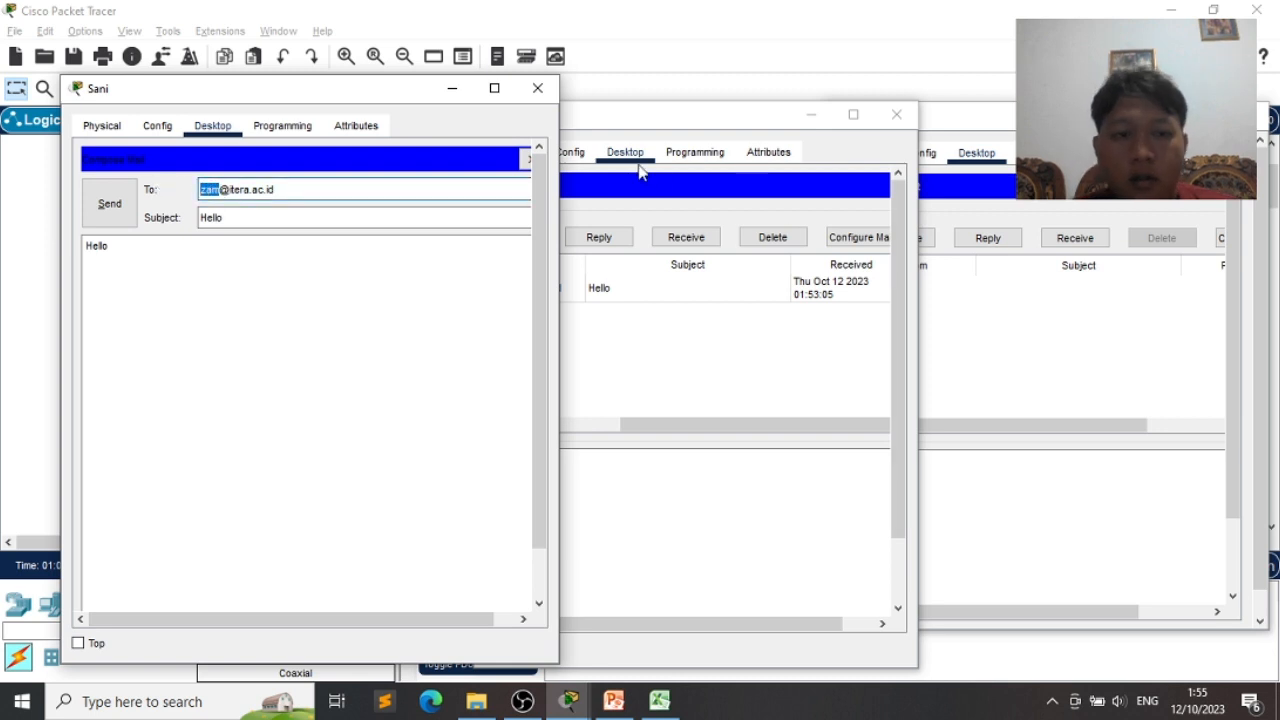
pyautogui.write('adit')
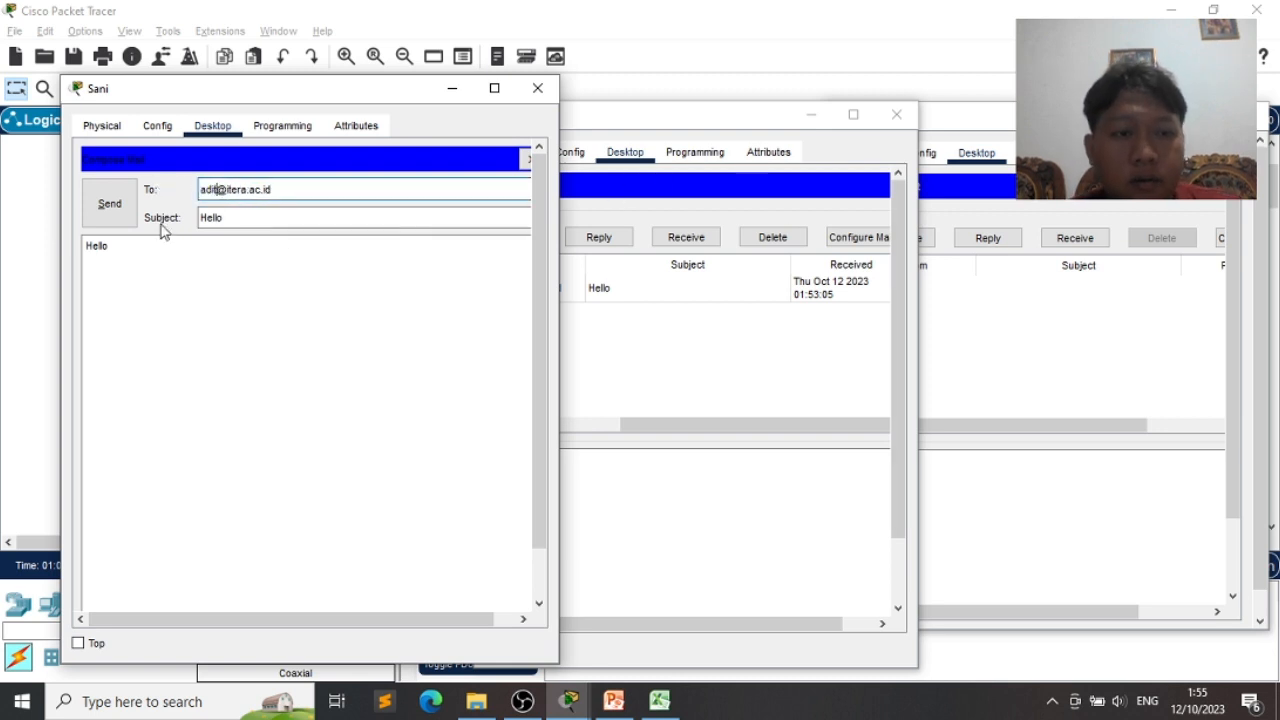
pyautogui.click(108, 205)
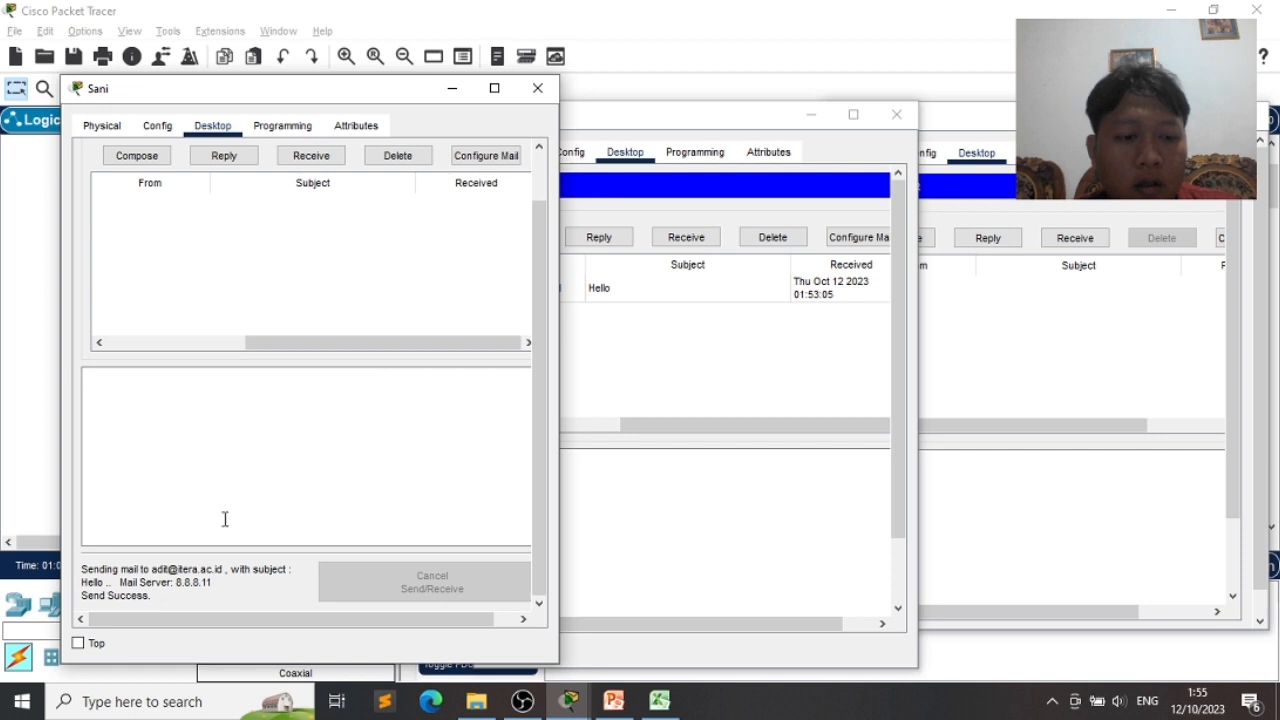
# - Try receiving mail in the third user's browser, reopen it, and dismiss the connection timeout error
pyautogui.click(1060, 368)
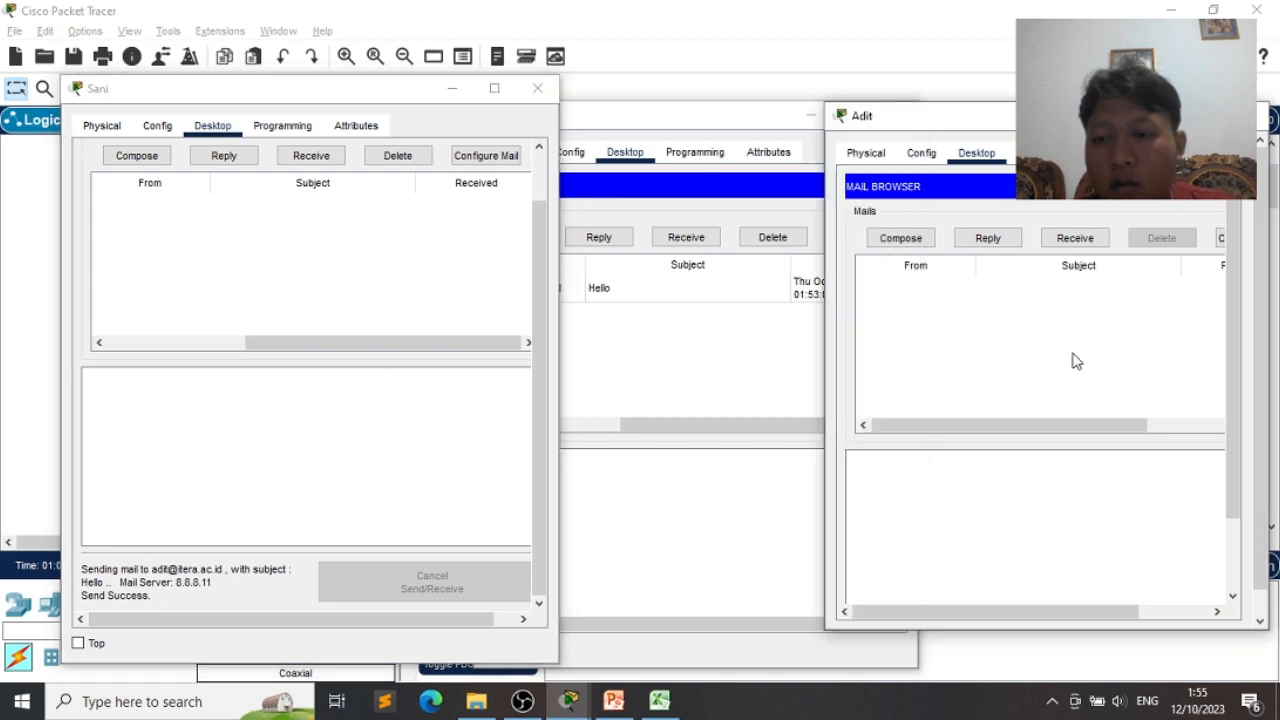
pyautogui.click(1082, 244)
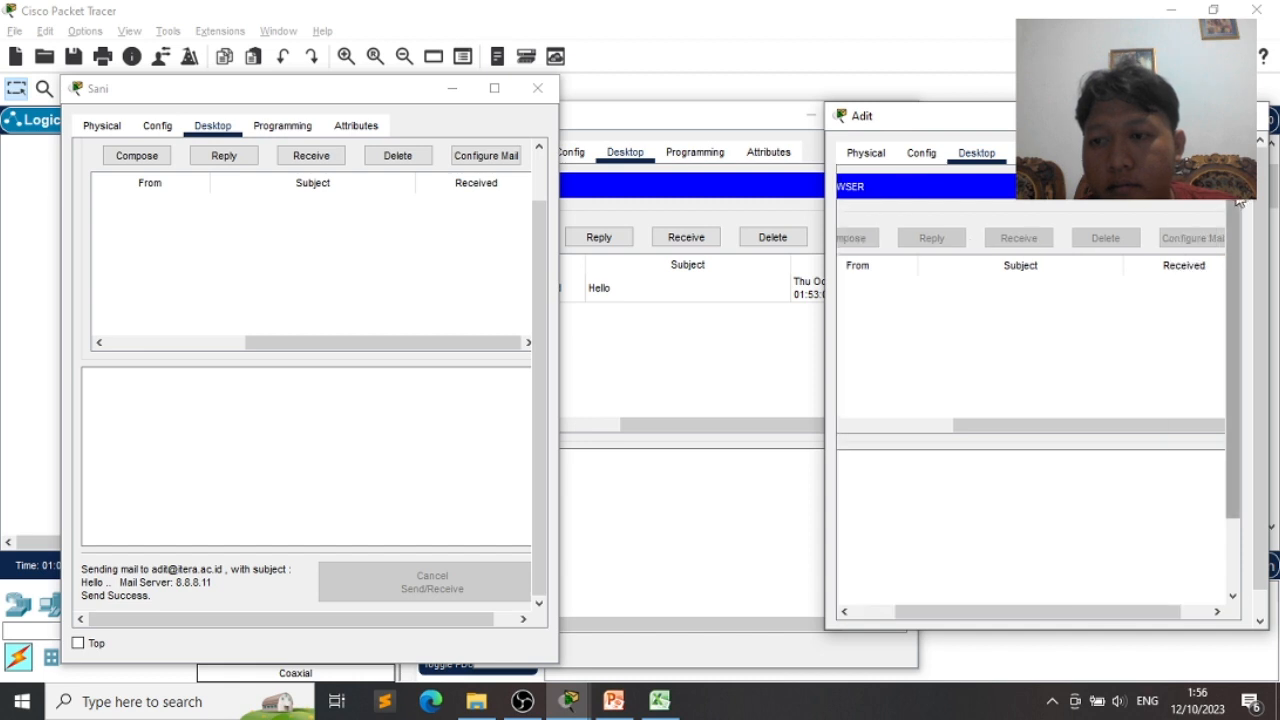
pyautogui.click(1202, 199)
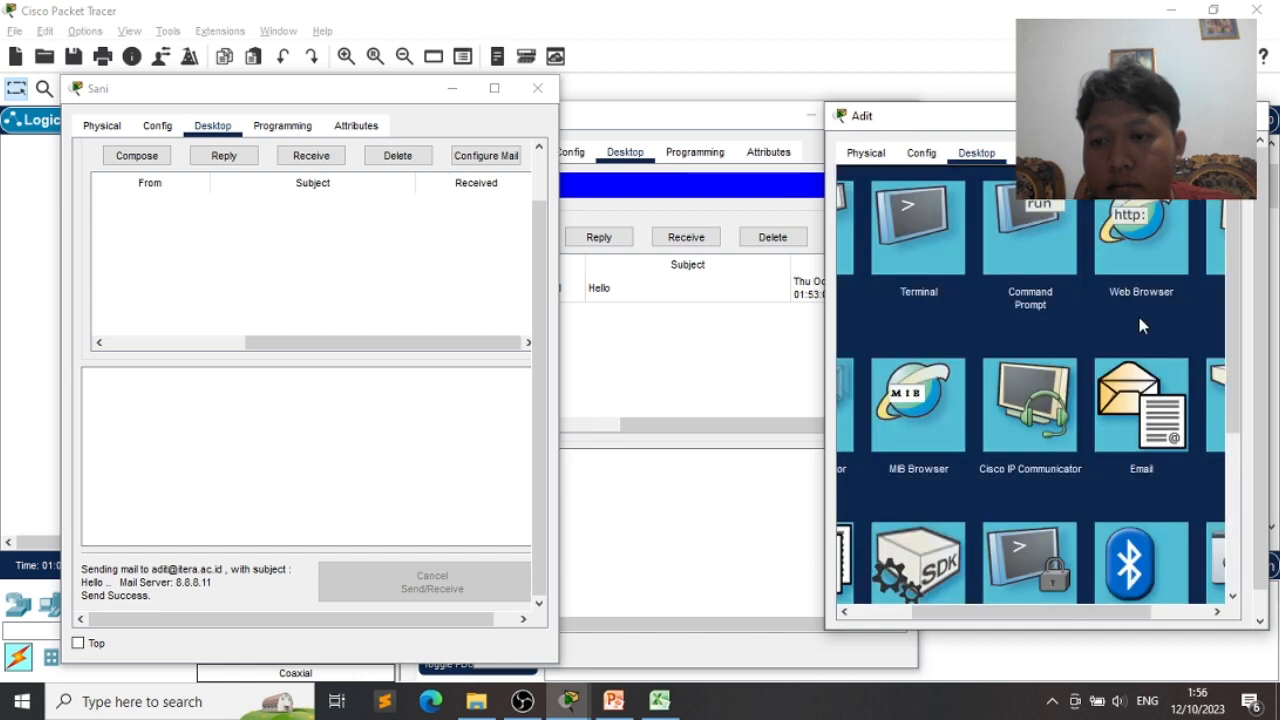
pyautogui.click(1135, 400)
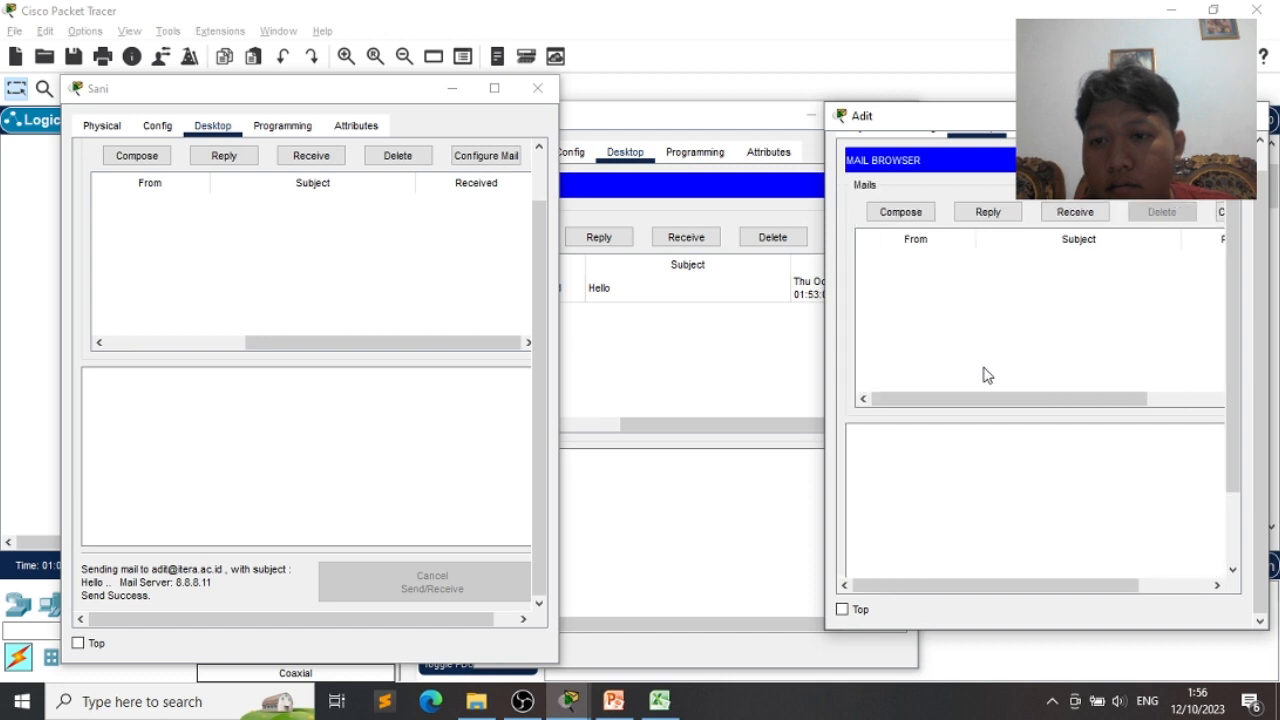
pyautogui.click(1076, 212)
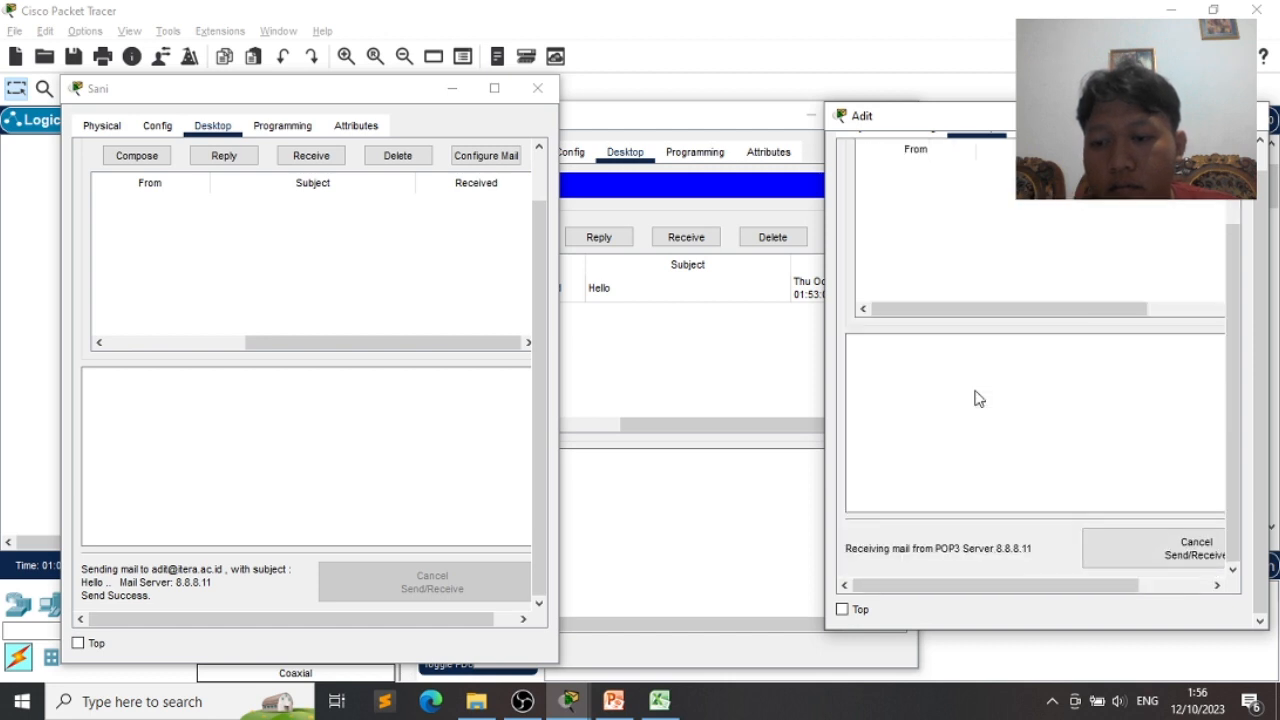
pyautogui.scroll(3, 978, 398)
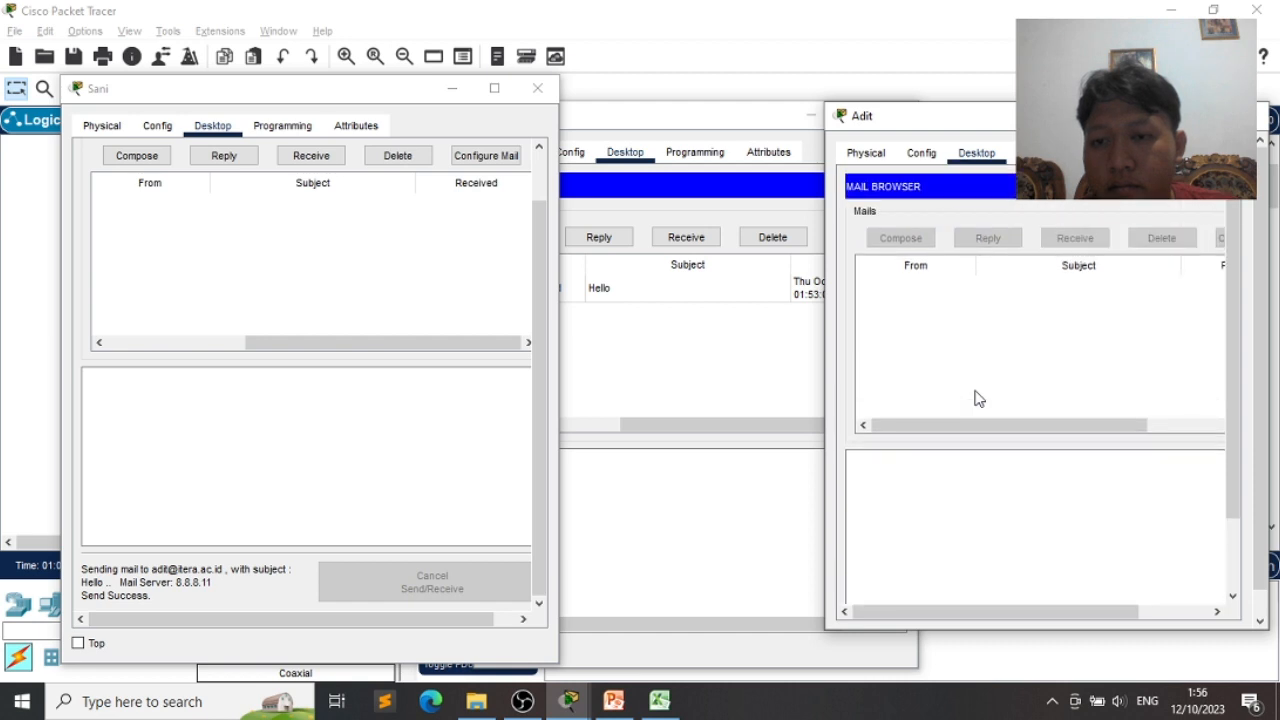
pyautogui.click(334, 490)
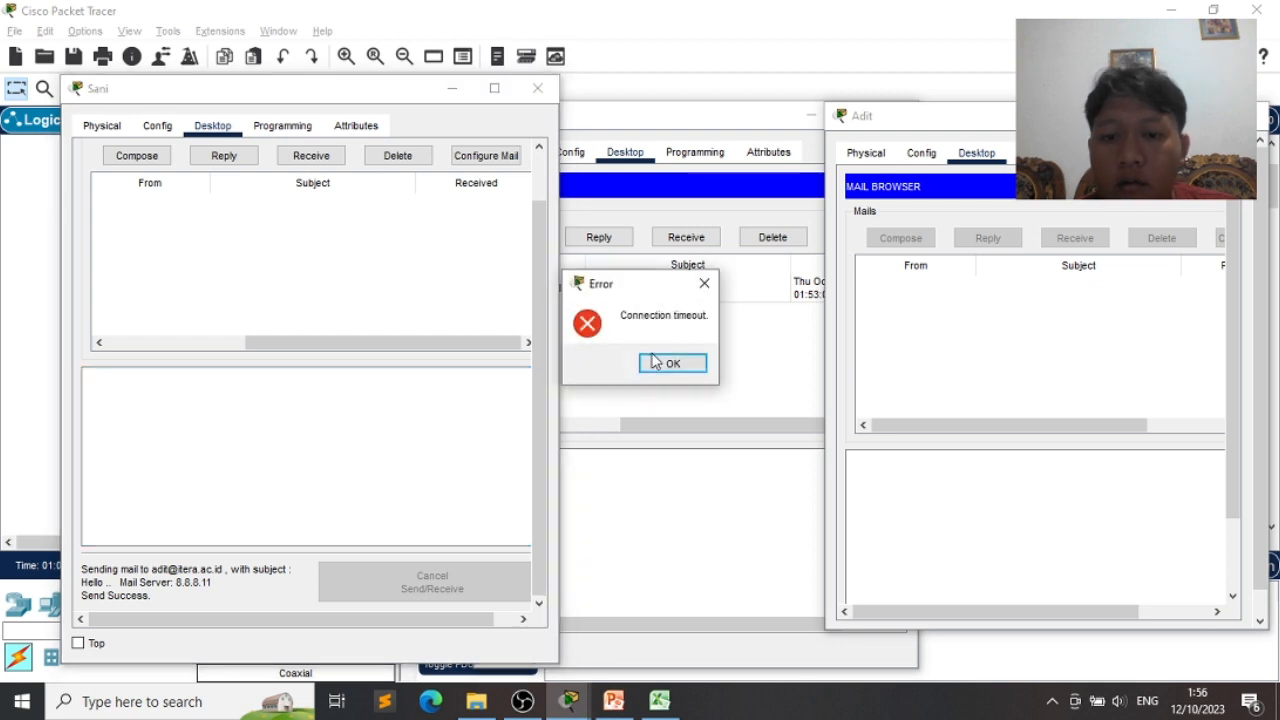
pyautogui.click(660, 366)
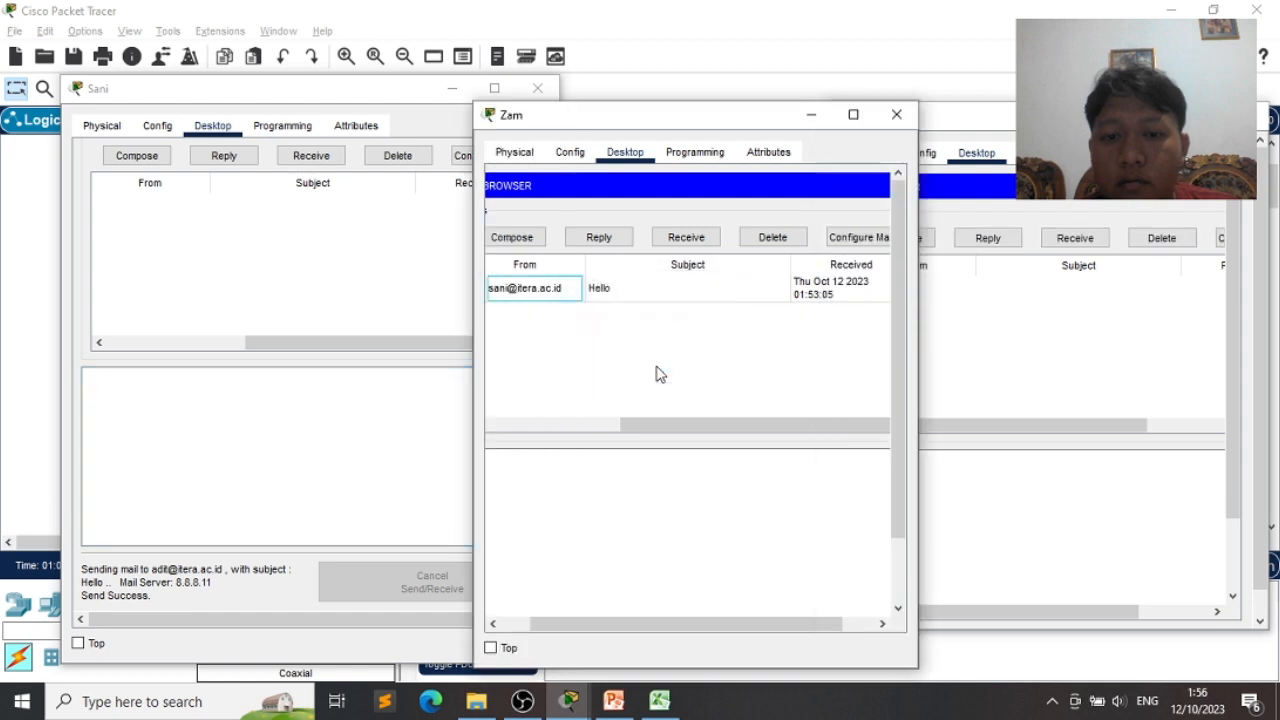
# - Close the third user's window, then open and delete the Hello mail in the second user's inbox
pyautogui.click(1012, 330)
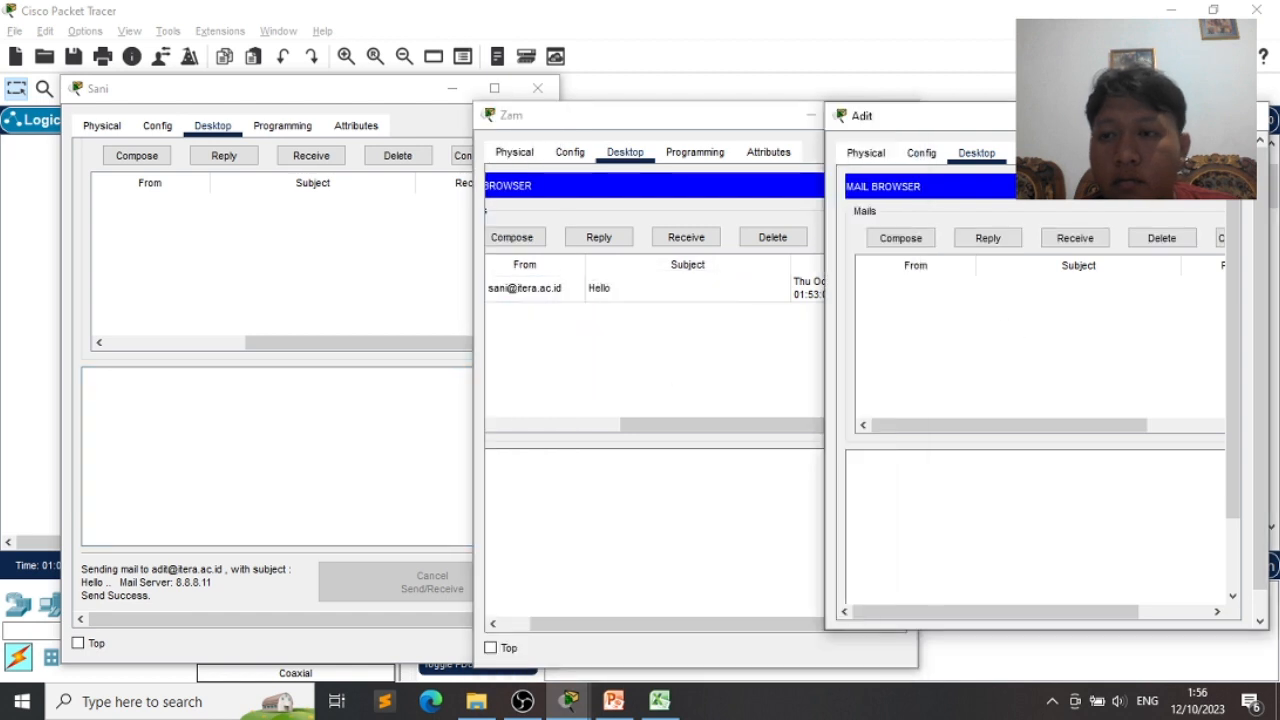
pyautogui.click(1250, 115)
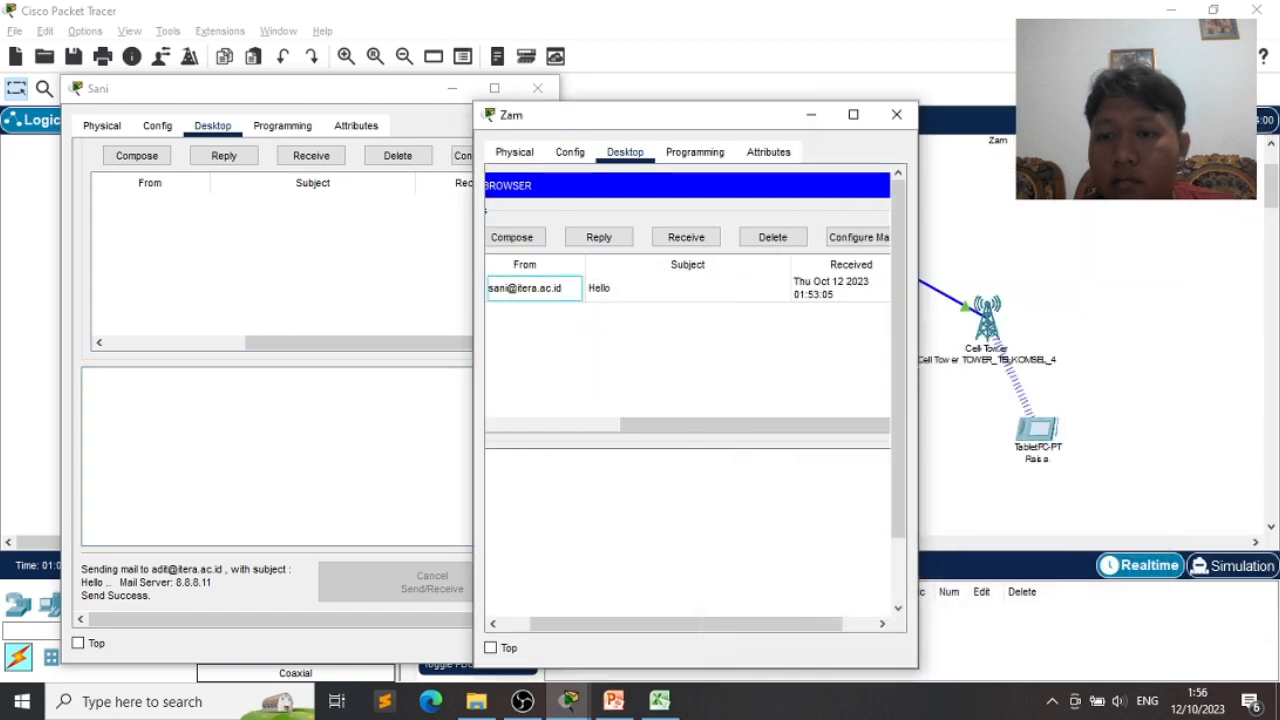
pyautogui.moveTo(567, 706)
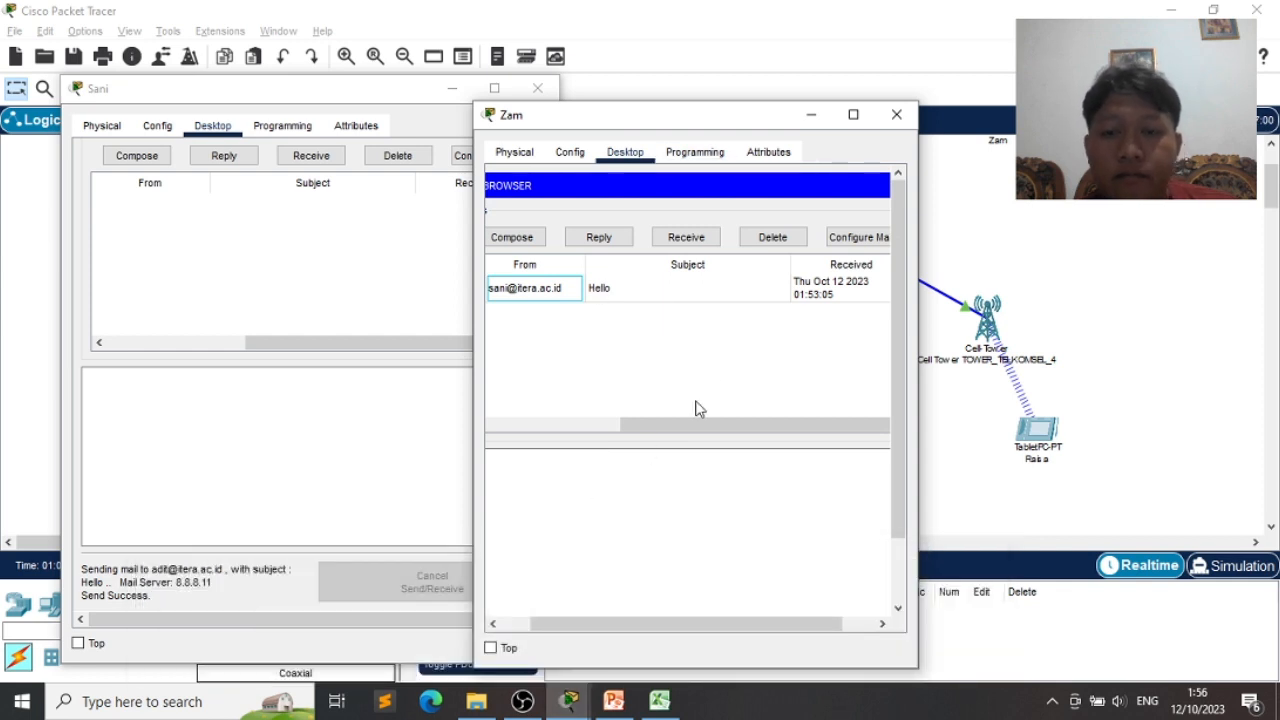
pyautogui.click(778, 245)
pyautogui.doubleClick(658, 293)
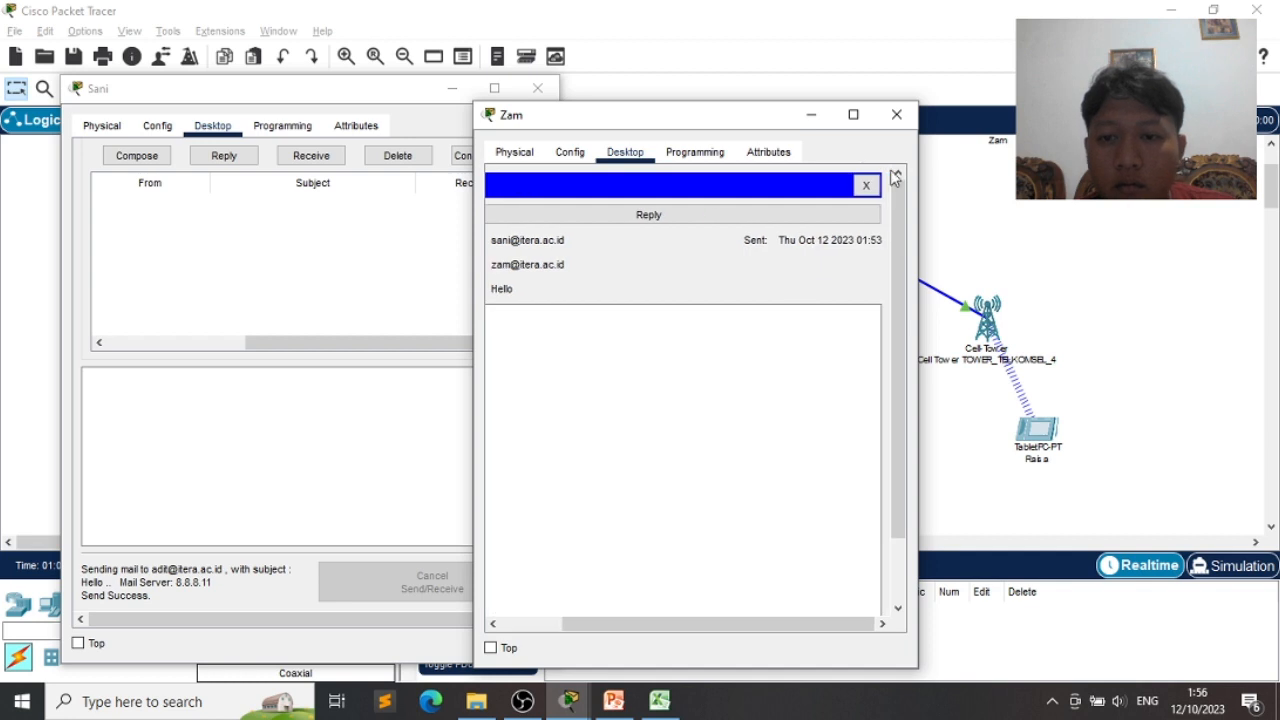
pyautogui.click(868, 186)
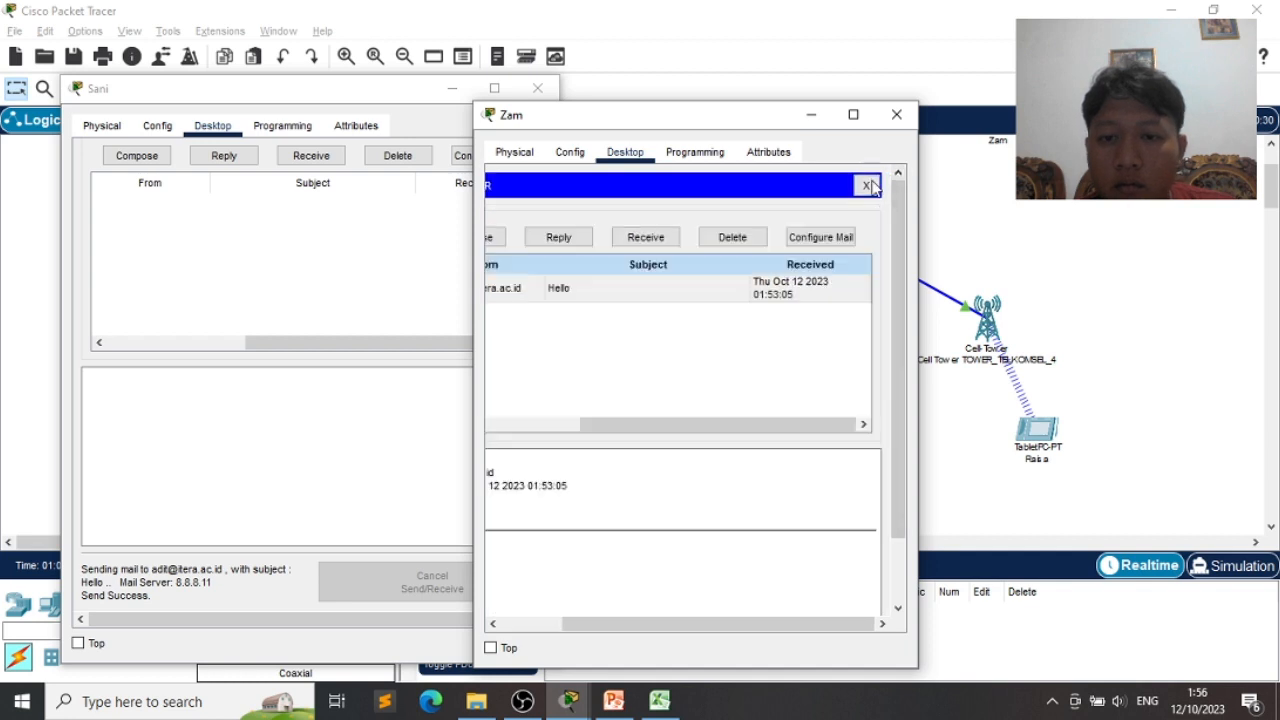
pyautogui.click(748, 240)
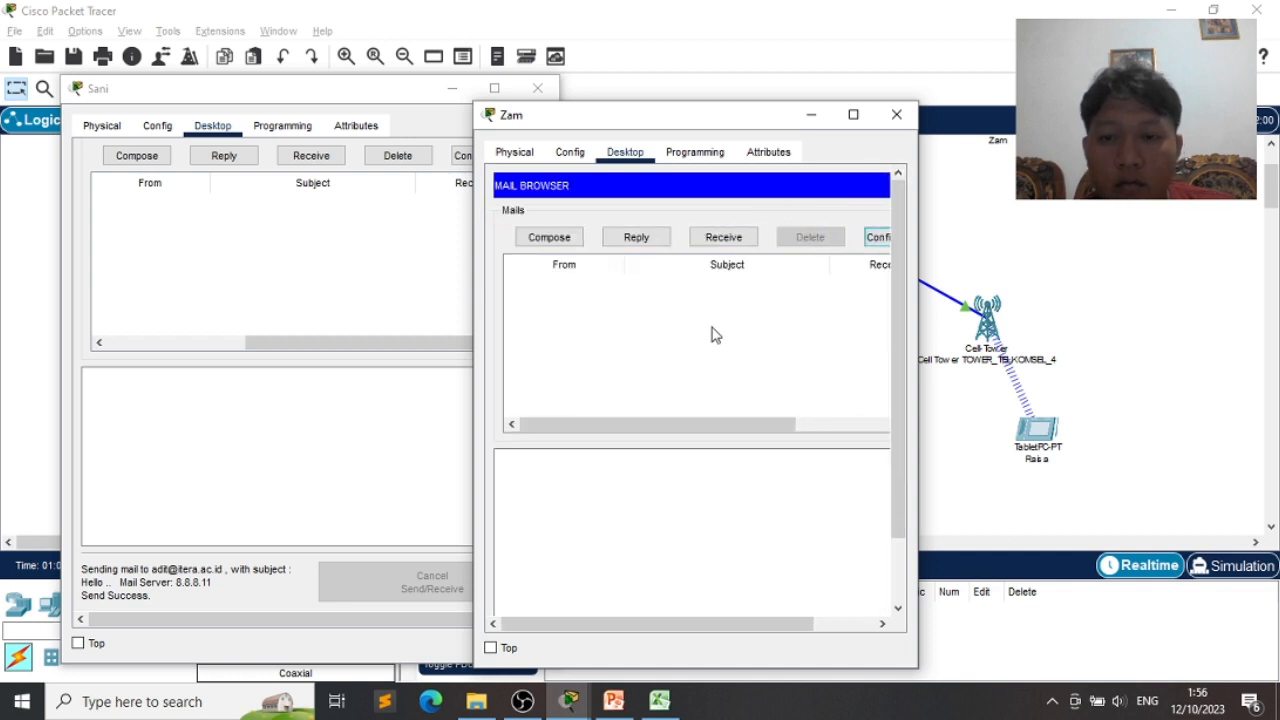
pyautogui.moveTo(690, 128); pyautogui.dragTo(667, 110)
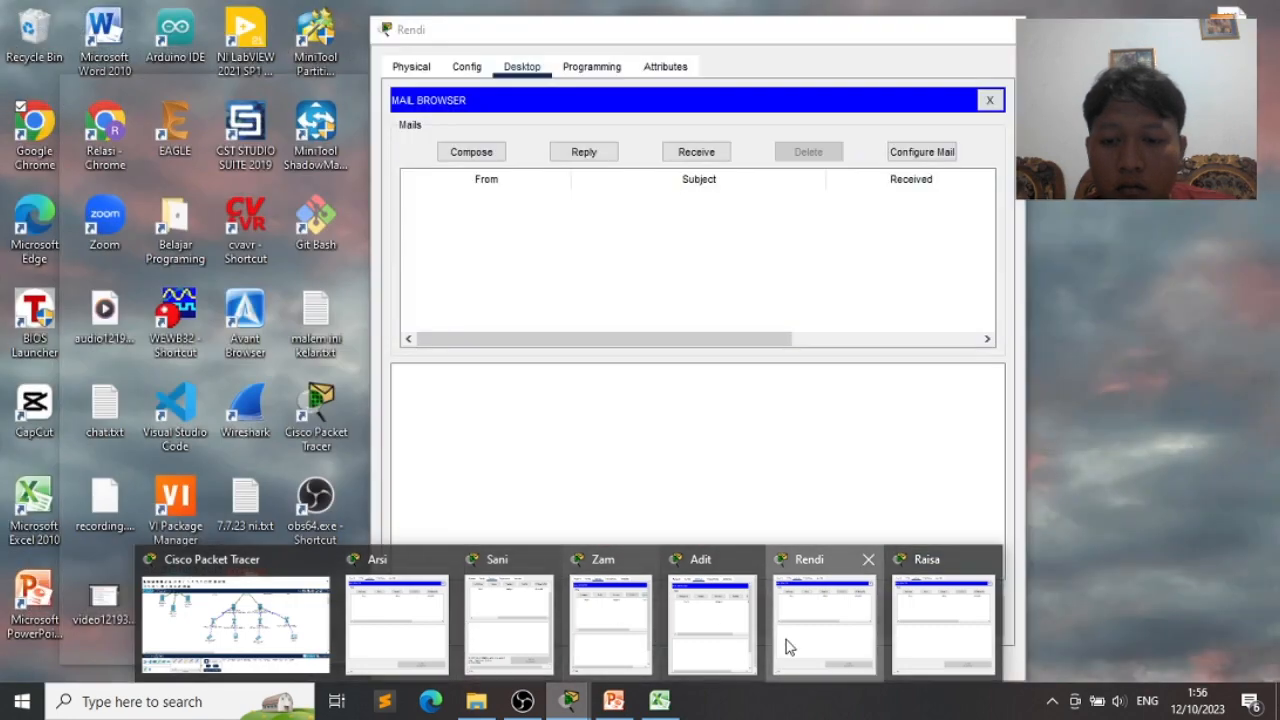
# - Shrink the PC's mail browser and move it to the right of the screen
pyautogui.click(787, 647)
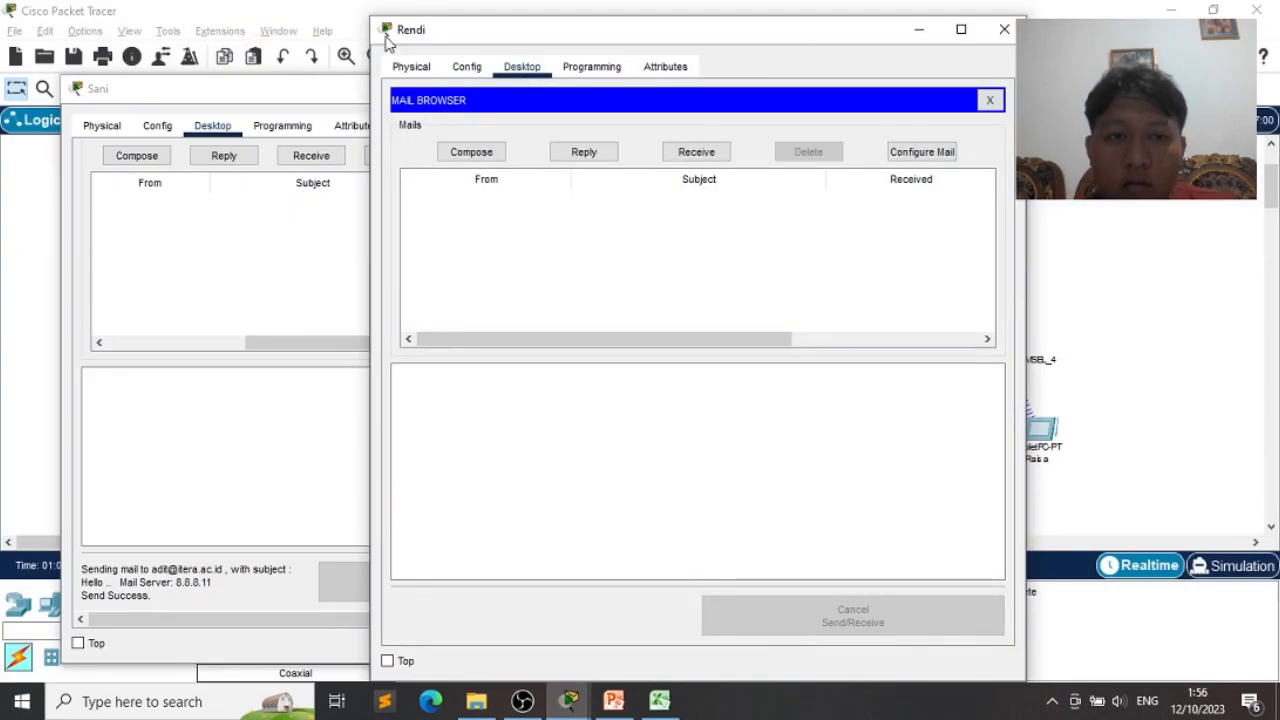
pyautogui.moveTo(363, 16); pyautogui.dragTo(592, 125)
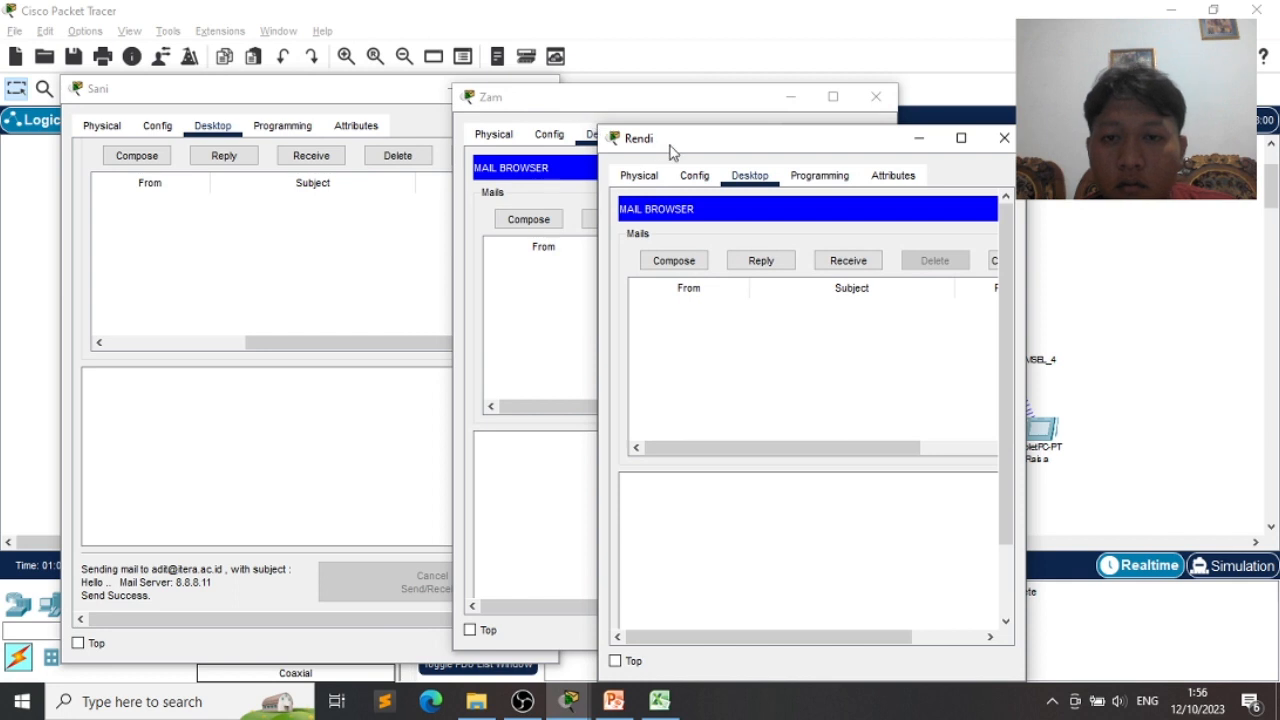
pyautogui.moveTo(672, 150); pyautogui.dragTo(889, 112)
pyautogui.click(213, 240)
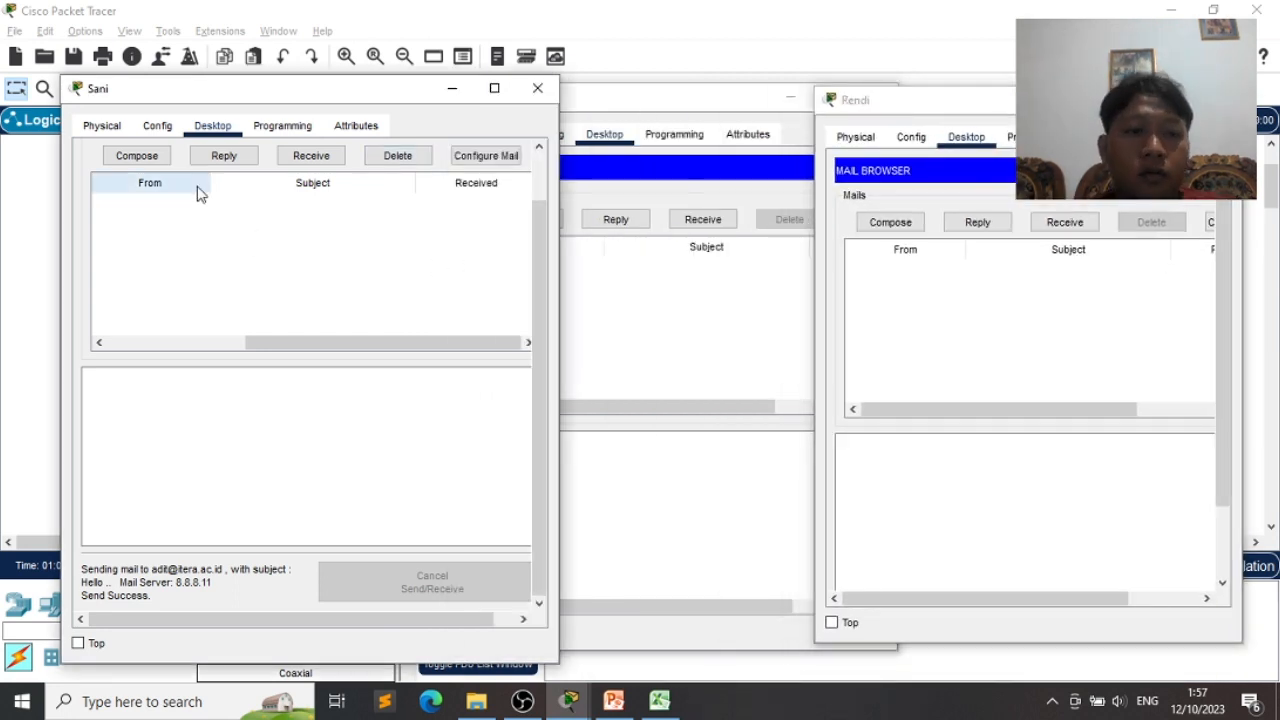
# - Send a Hello email from the laptop with the recipient changed to the PC's account
pyautogui.click(136, 155)
pyautogui.scroll(1, 232, 202)
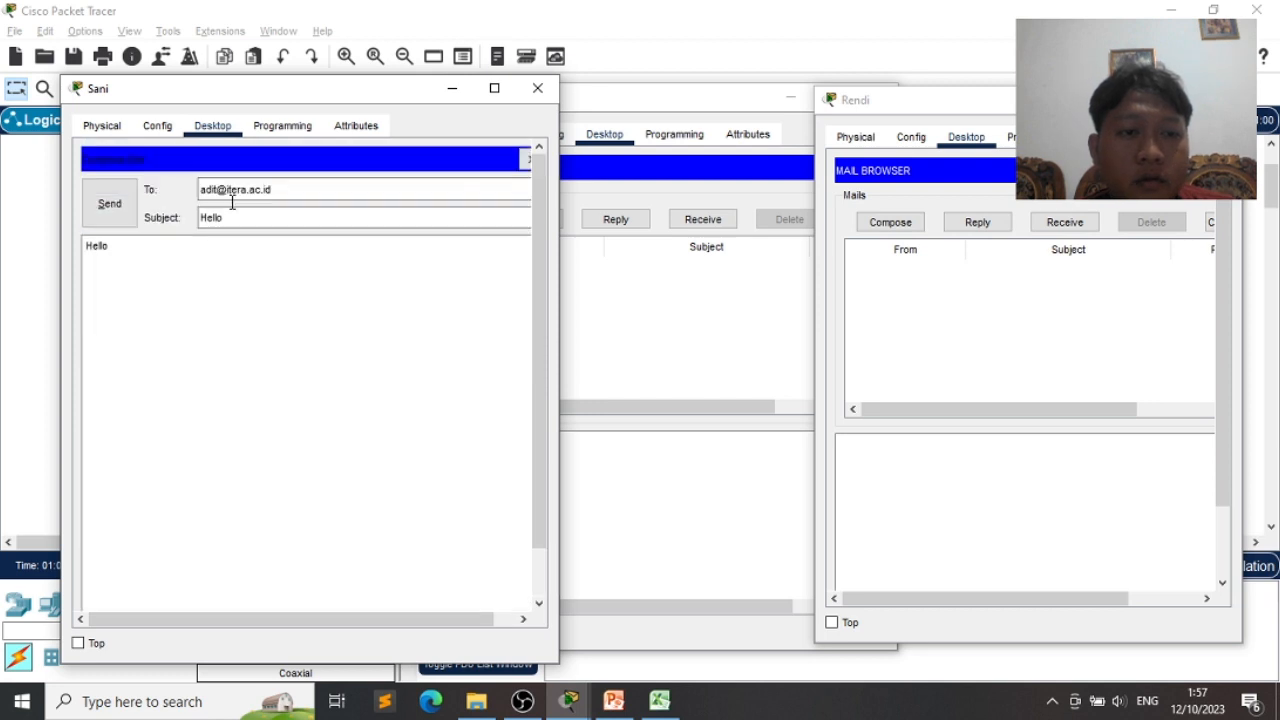
pyautogui.doubleClick(206, 189)
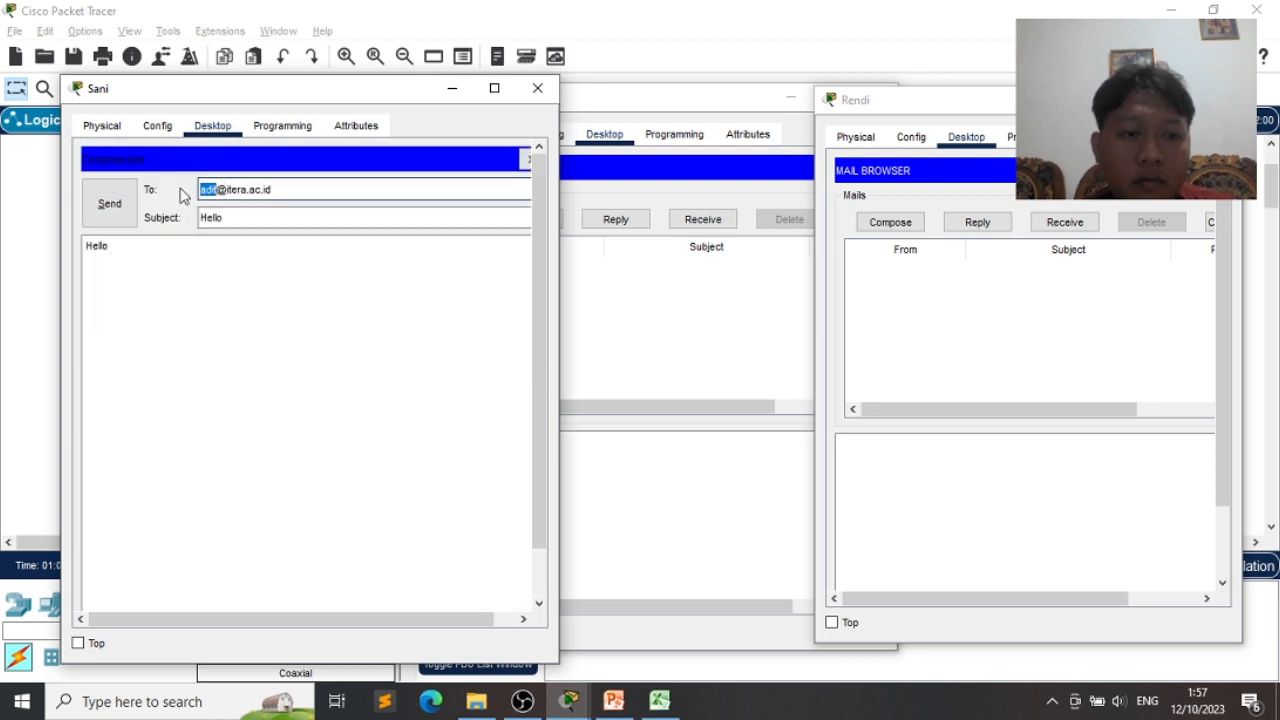
pyautogui.write('rendi')
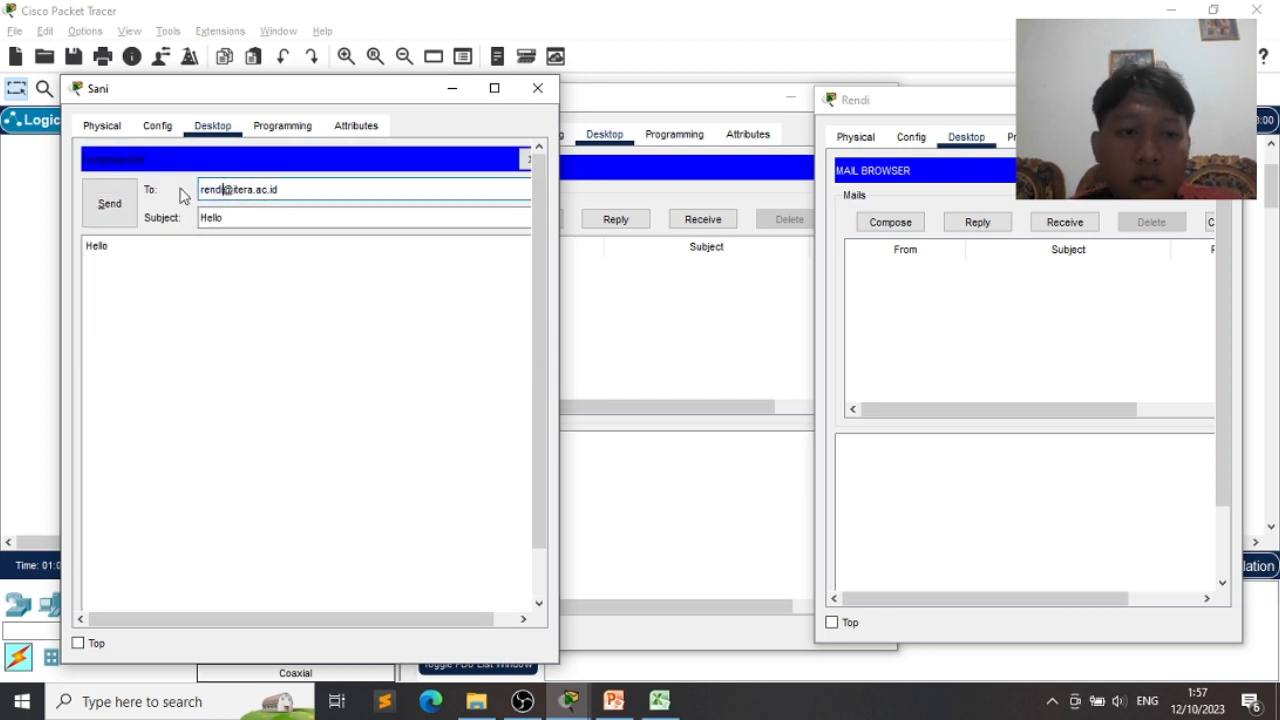
pyautogui.click(110, 204)
pyautogui.scroll(-1, 242, 478)
# - Try fetching mail on the PC and dismiss the connection timeout error
pyautogui.click(1107, 325)
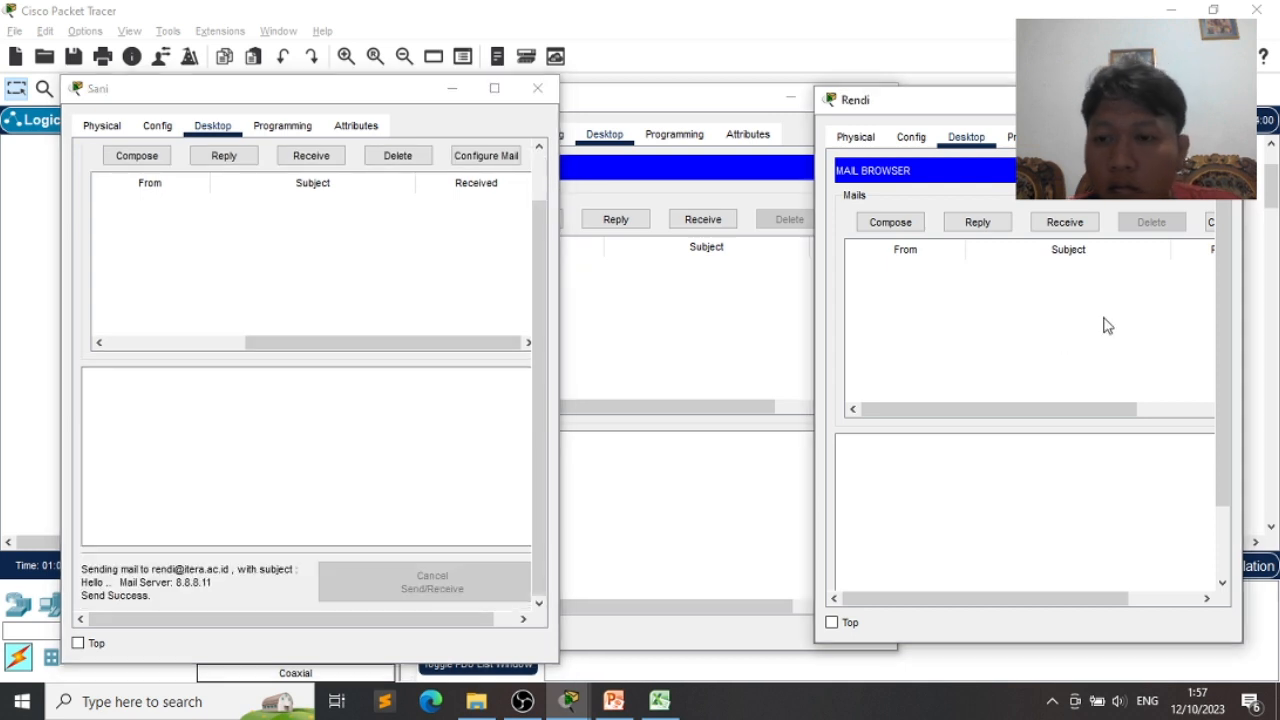
pyautogui.click(1064, 222)
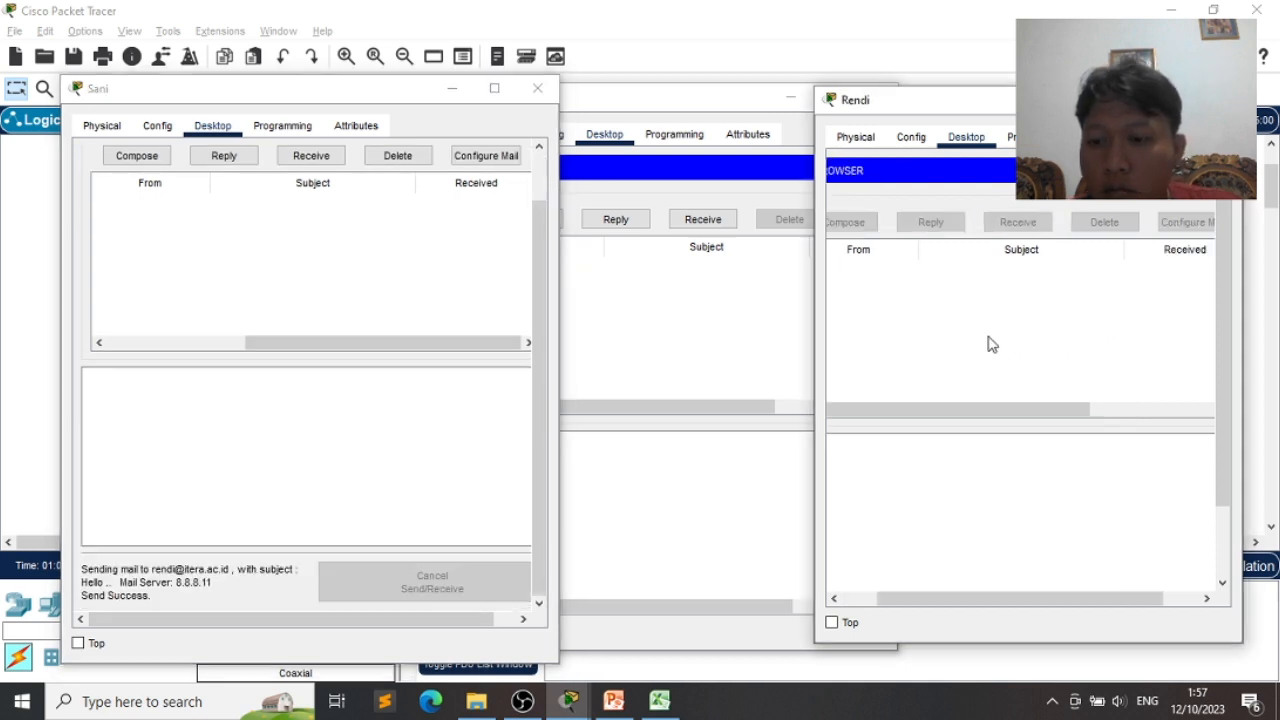
pyautogui.hscroll(3, 990, 343)
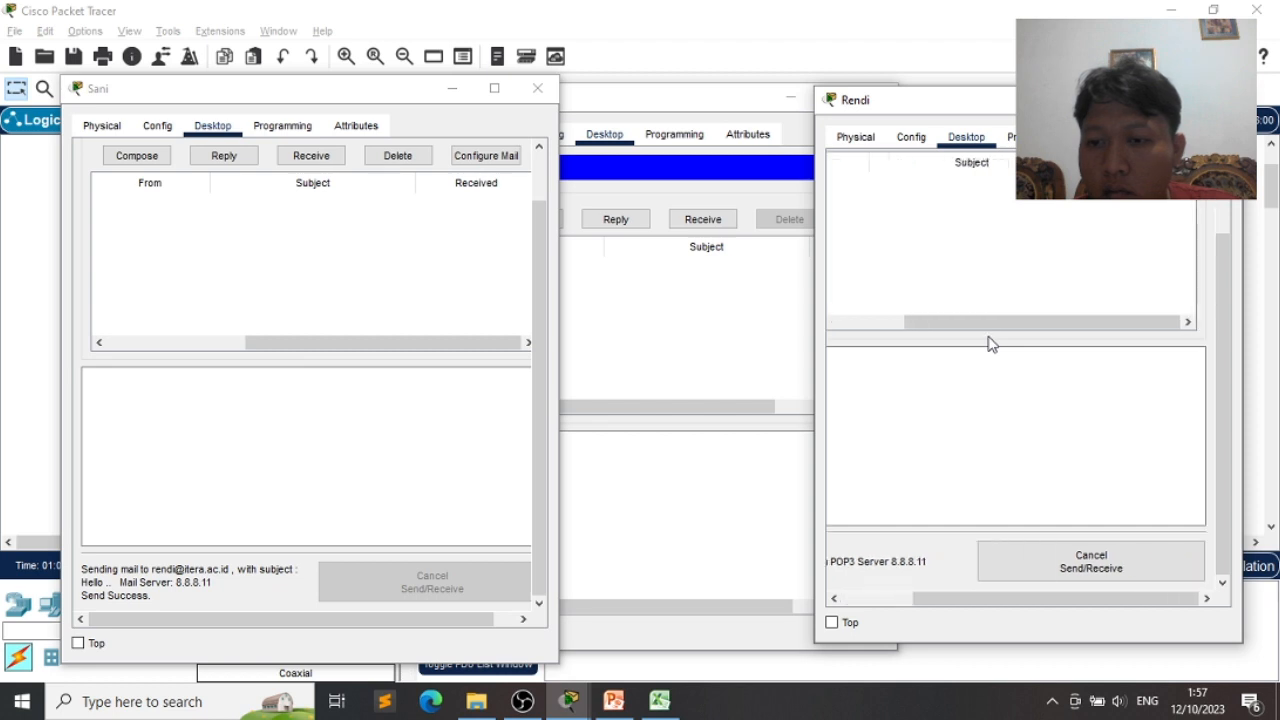
pyautogui.scroll(3, 988, 343)
pyautogui.hscroll(-3, 988, 343)
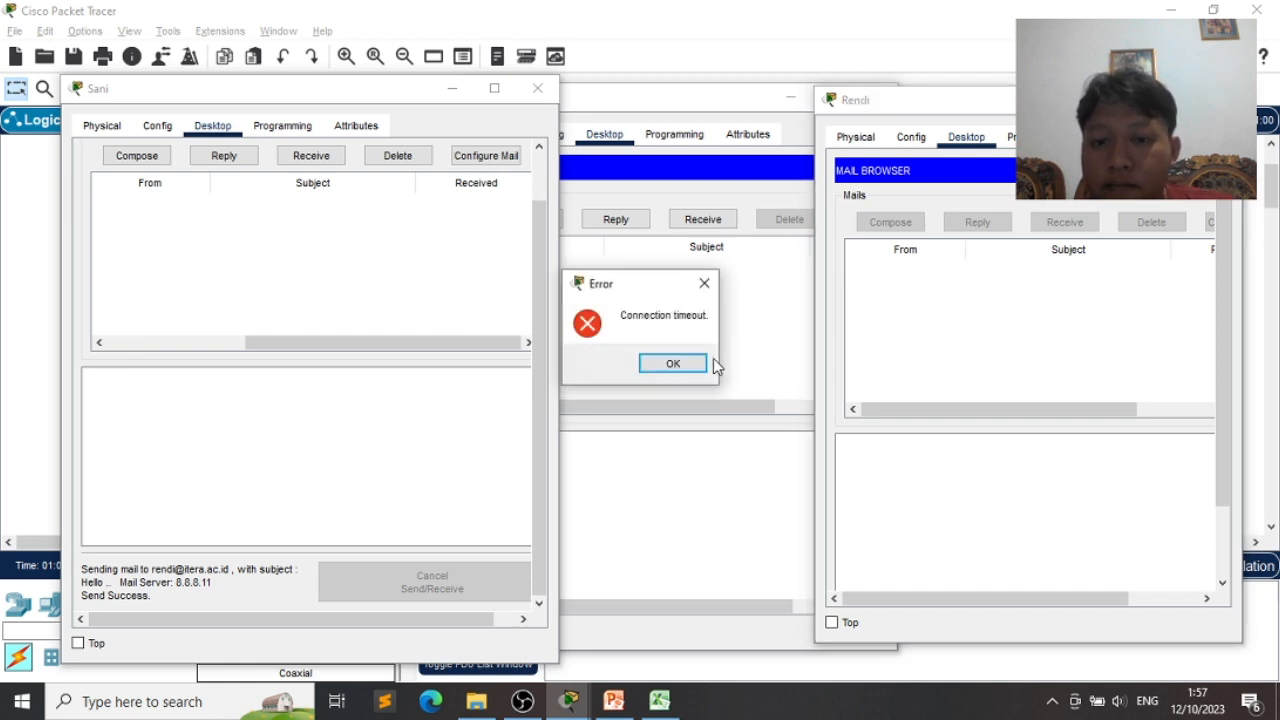
pyautogui.click(686, 364)
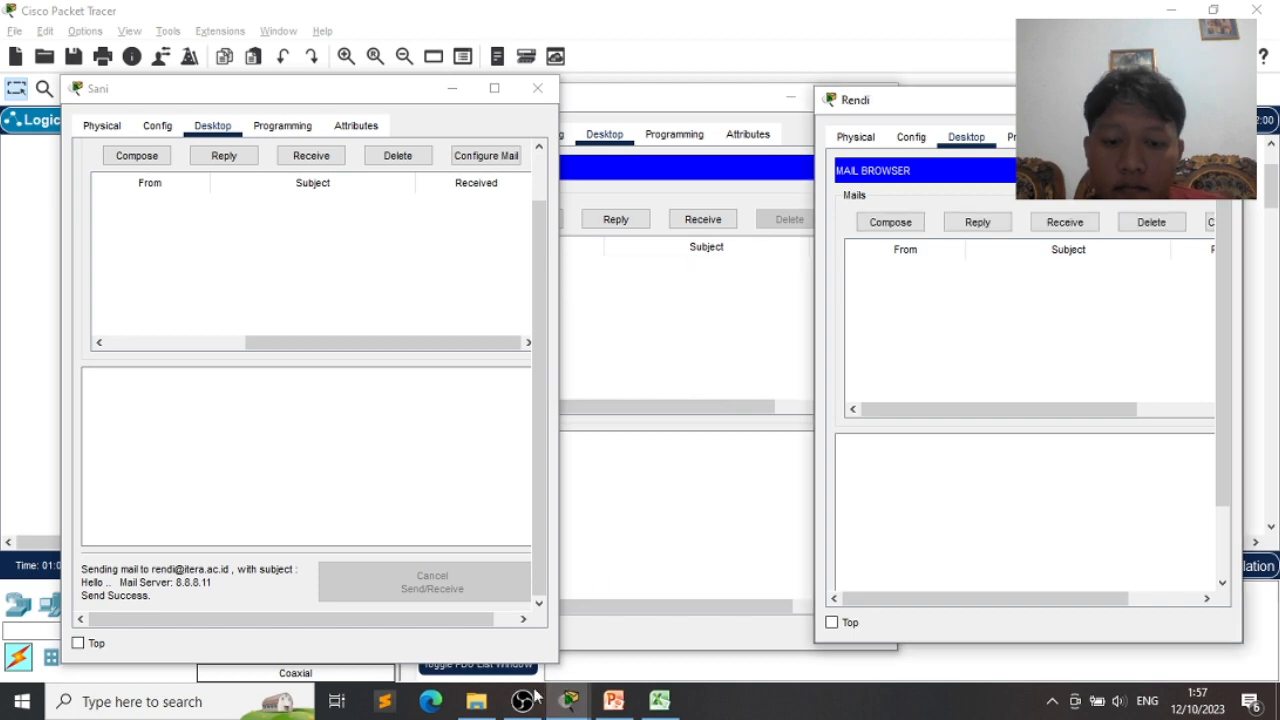
pyautogui.click(527, 698)
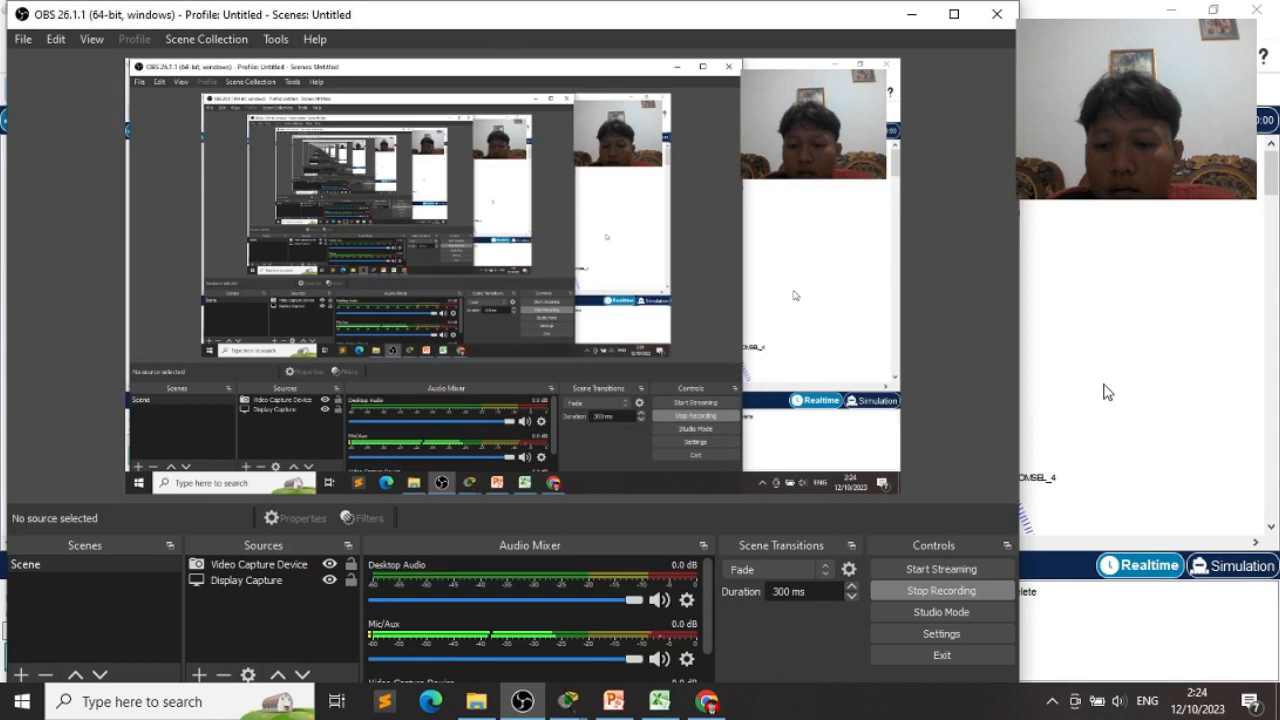
pyautogui.click(1105, 391)
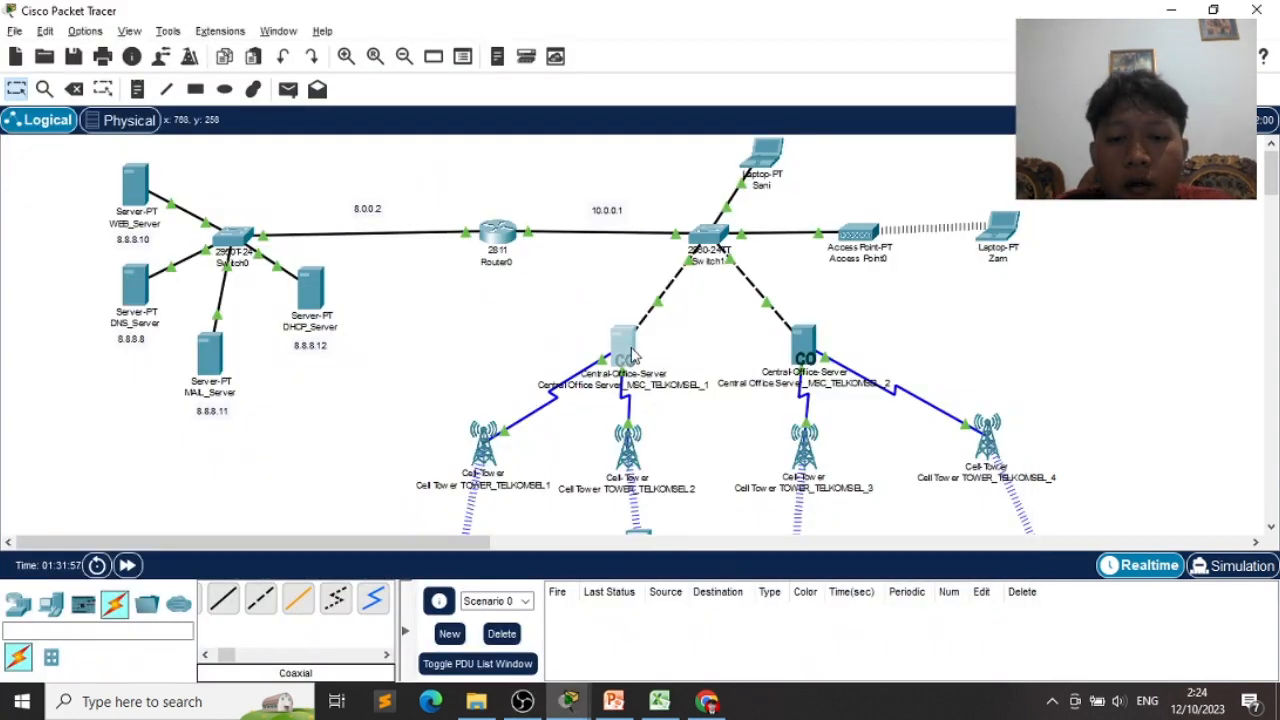
# - Open Central Office Server_MSC_TELKOMSEL_1's DHCP pool, confirm DNS server 8.8.8.8, and save it
pyautogui.click(630, 352)
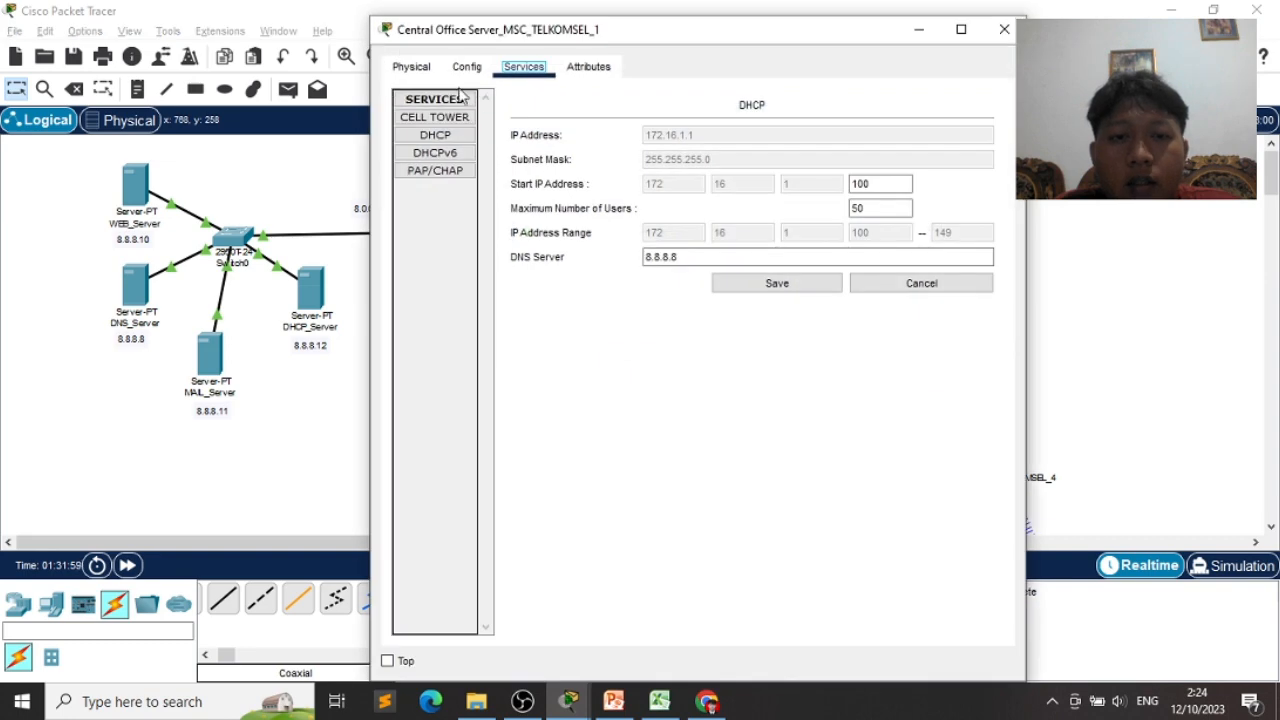
pyautogui.click(438, 135)
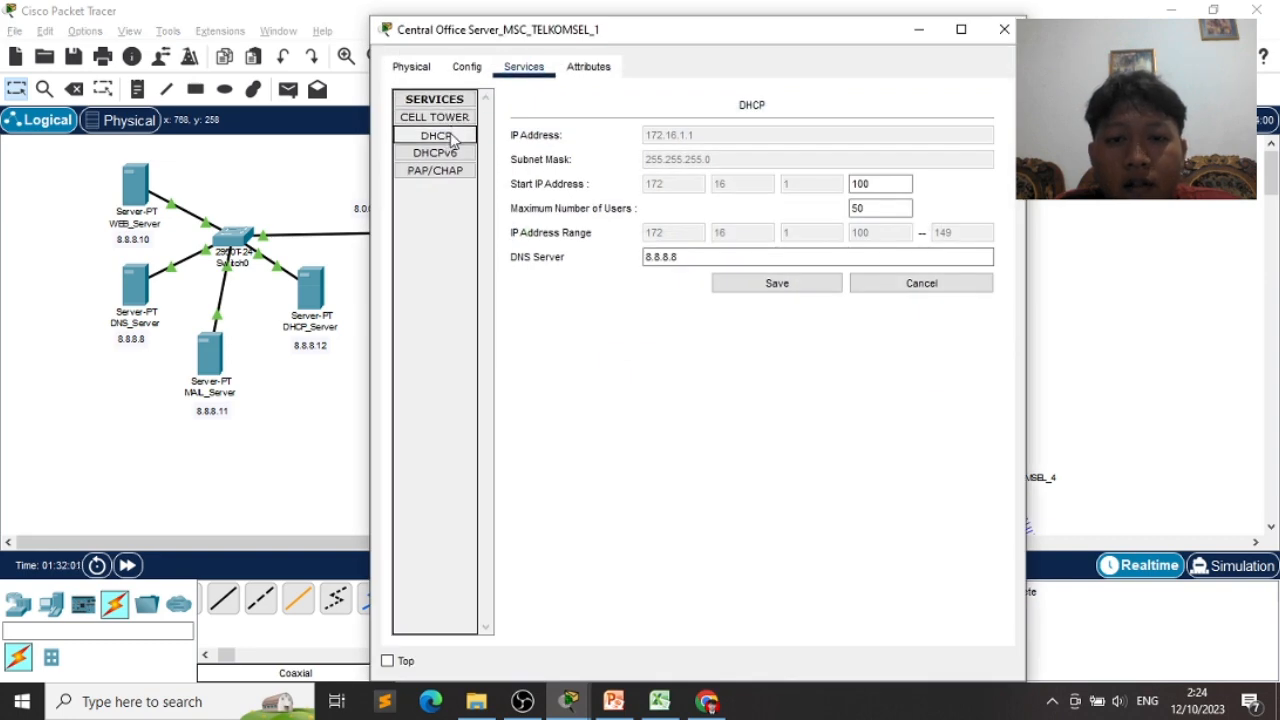
pyautogui.click(518, 260)
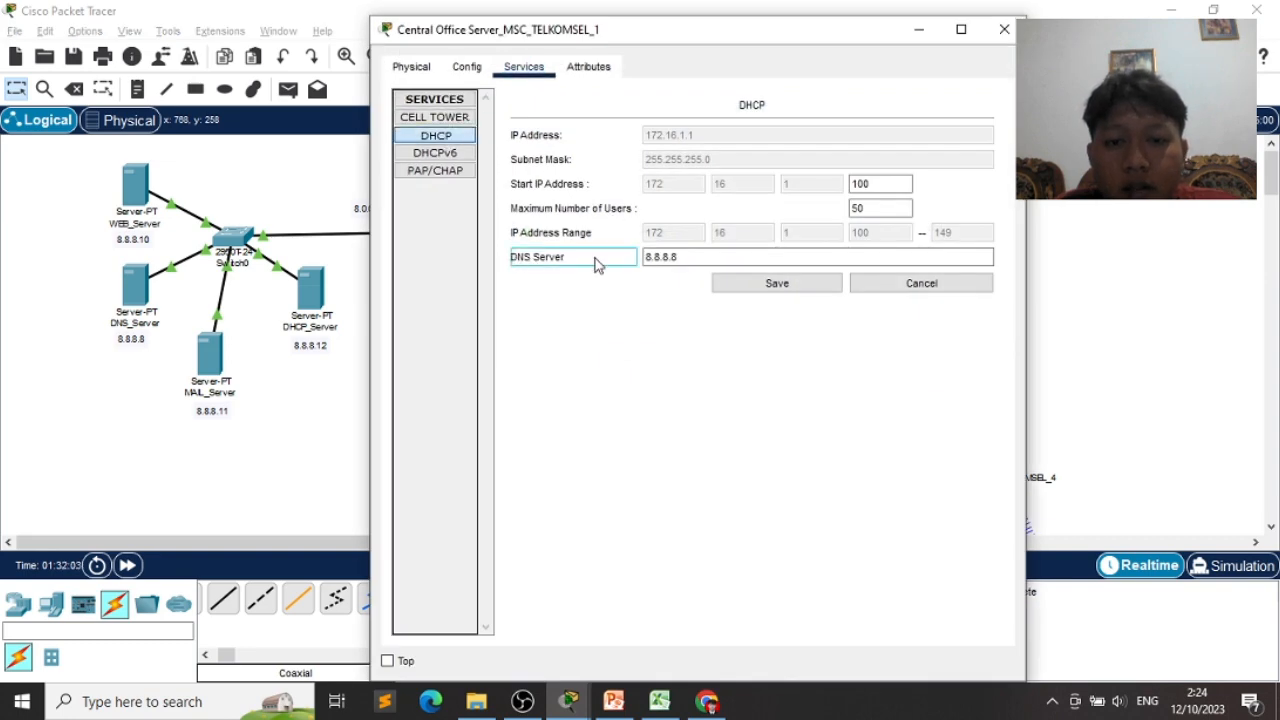
pyautogui.click(659, 257)
pyautogui.moveTo(686, 257); pyautogui.dragTo(642, 257)
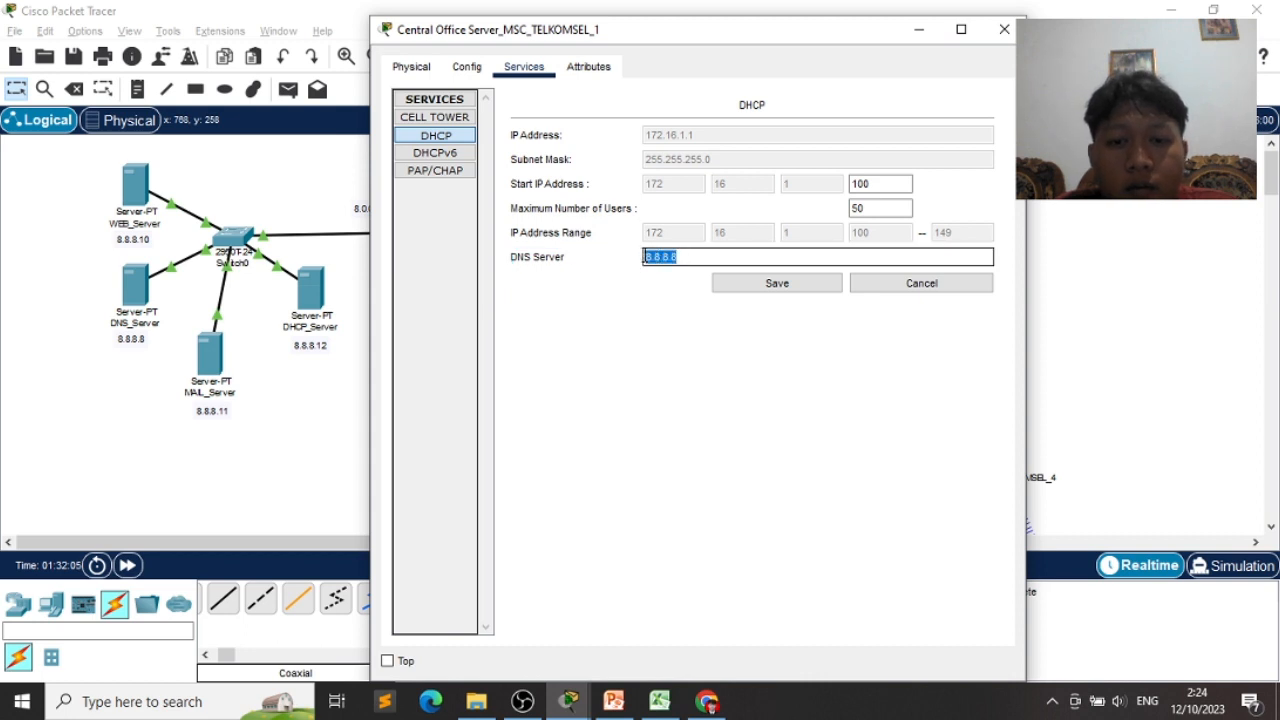
pyautogui.click(670, 258)
pyautogui.click(757, 283)
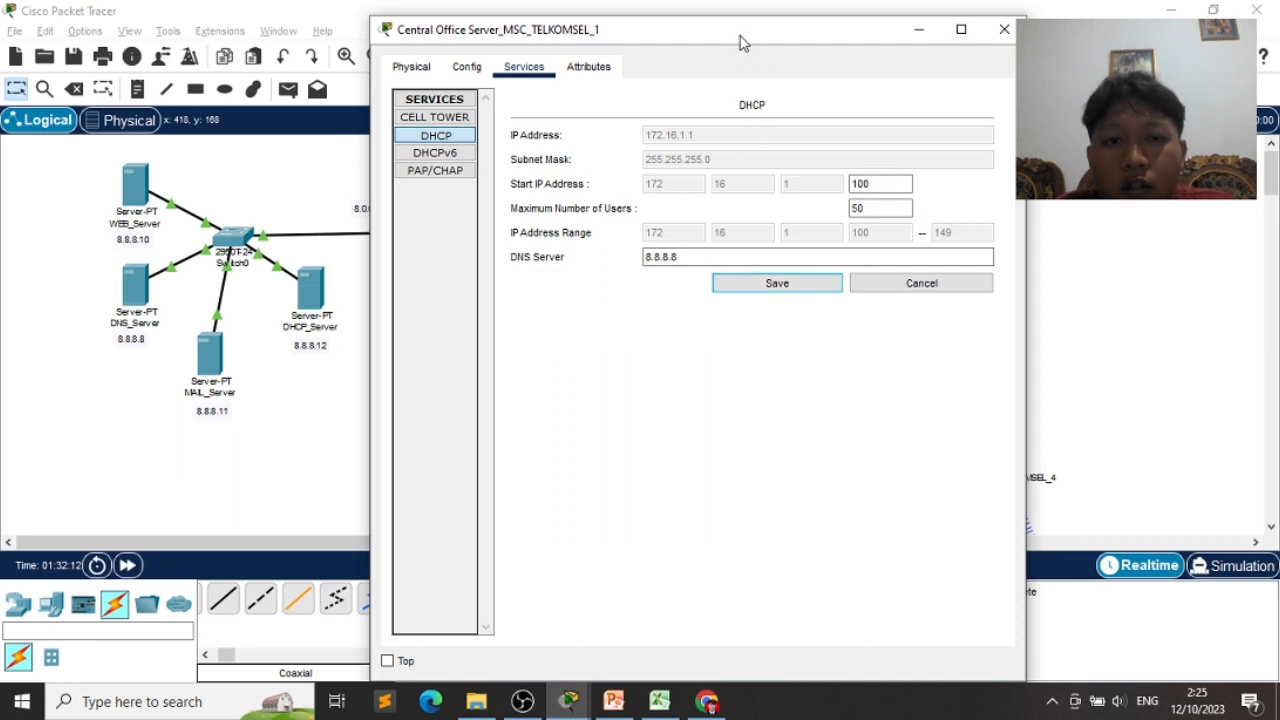
# - Move the server window aside, save the DHCP settings again, and close the window
pyautogui.moveTo(740, 42); pyautogui.dragTo(949, 27)
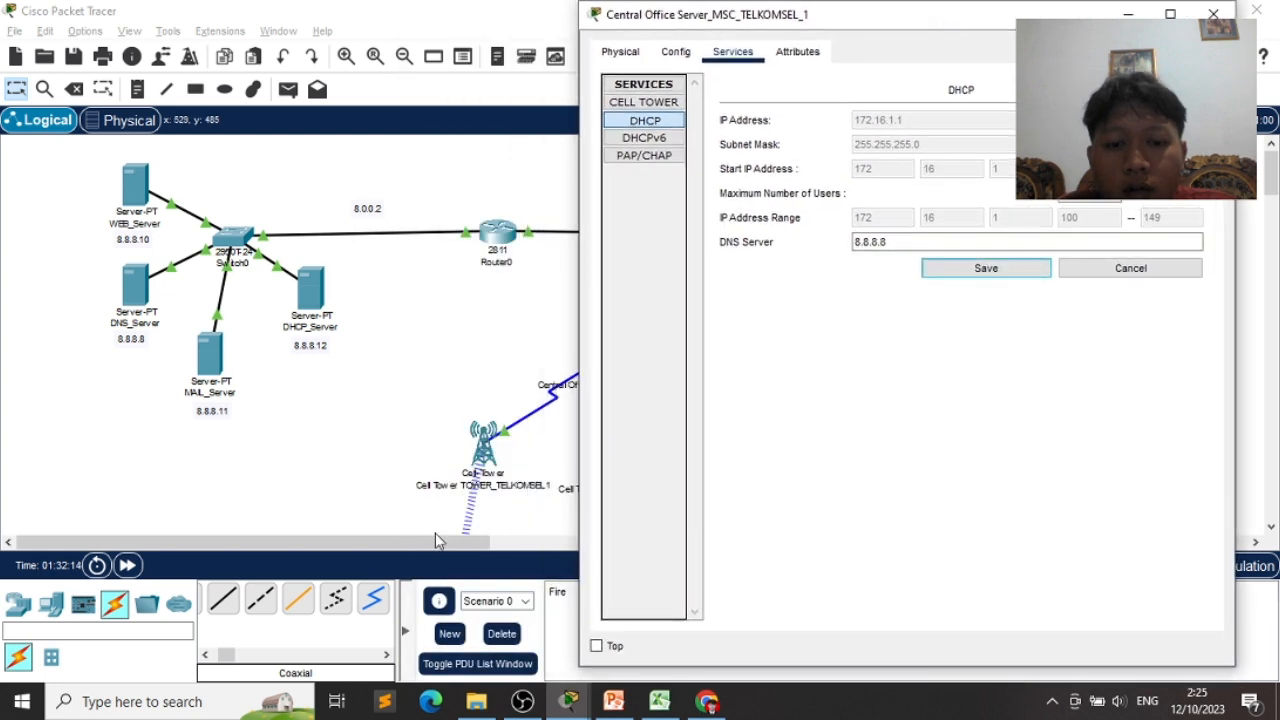
pyautogui.scroll(-2, 436, 541)
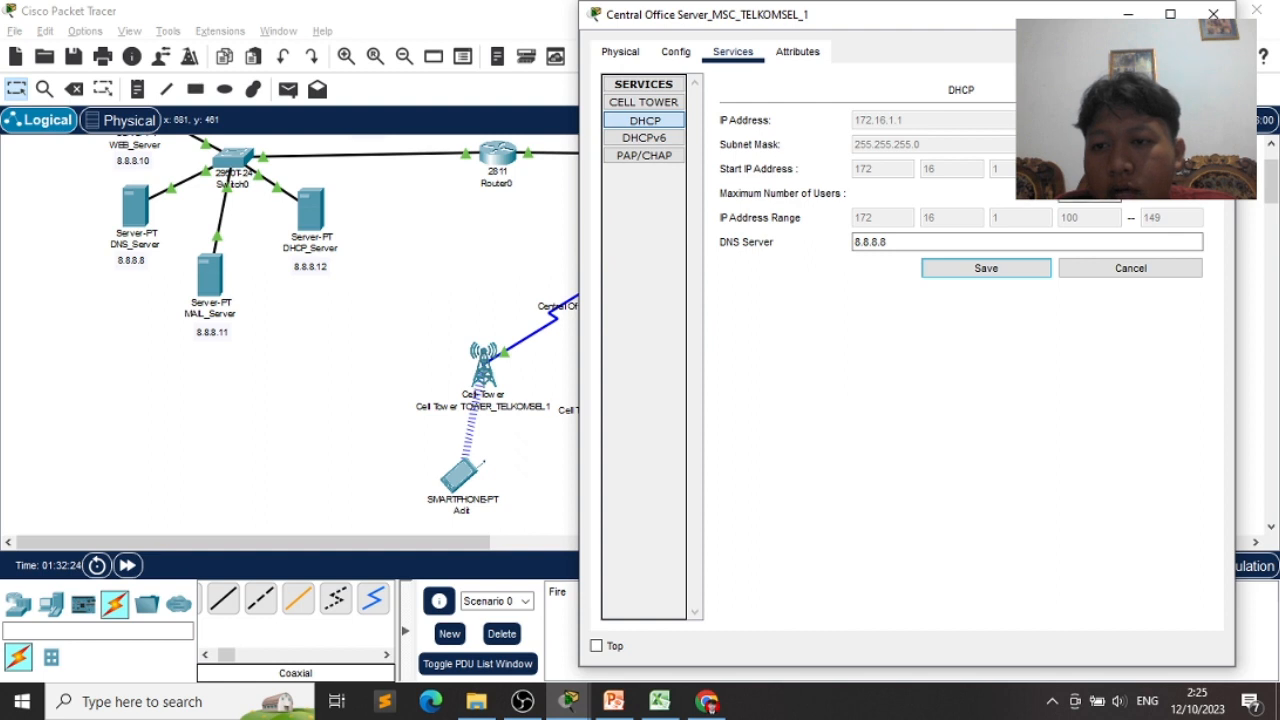
pyautogui.click(1060, 218)
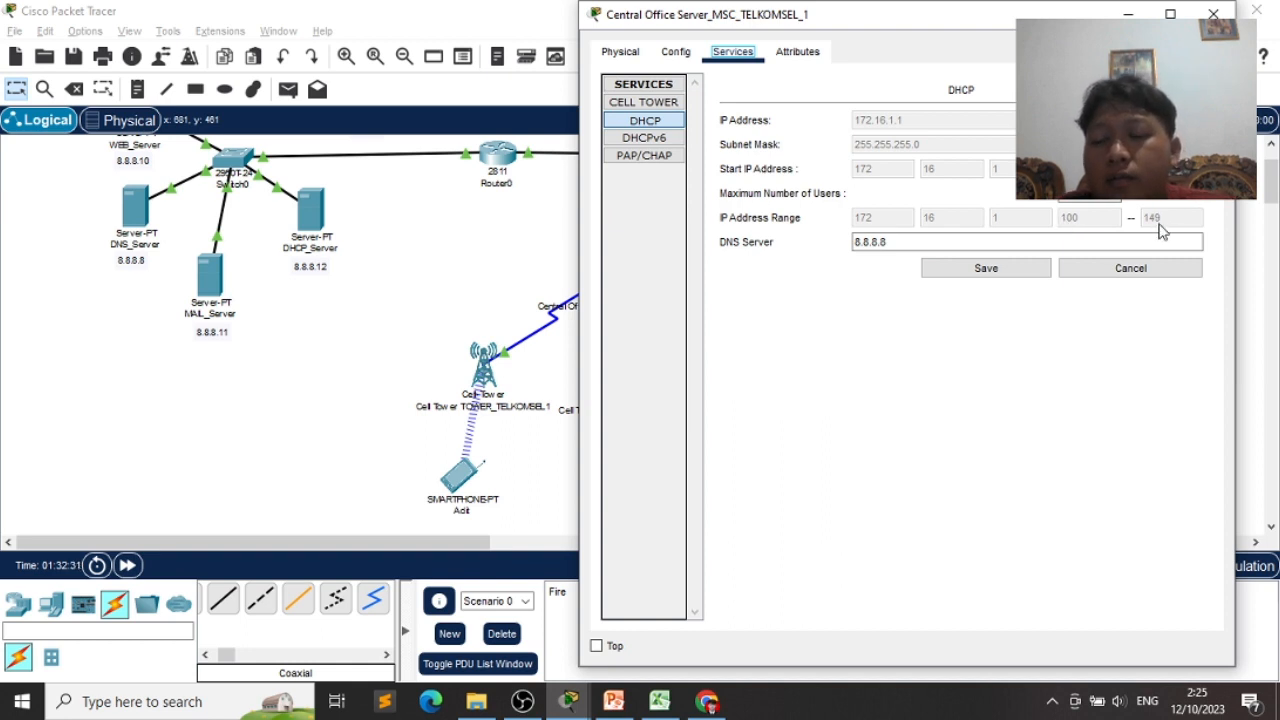
pyautogui.click(980, 270)
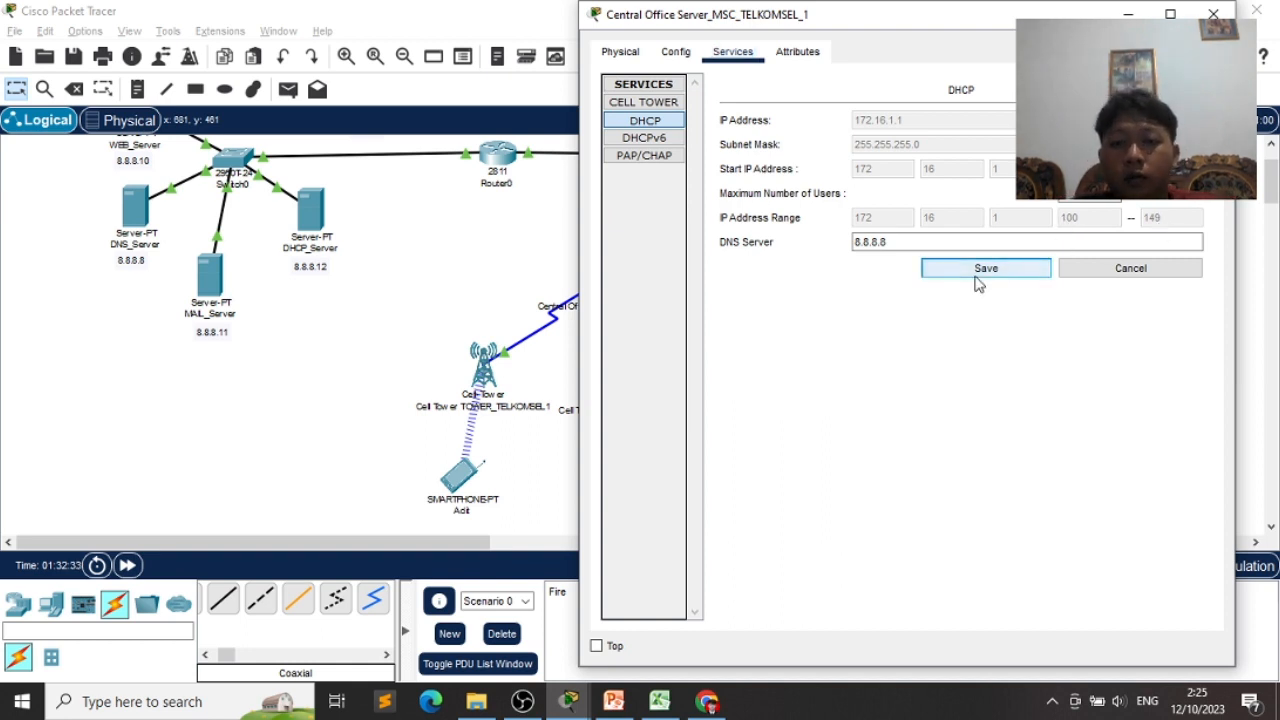
pyautogui.click(1213, 14)
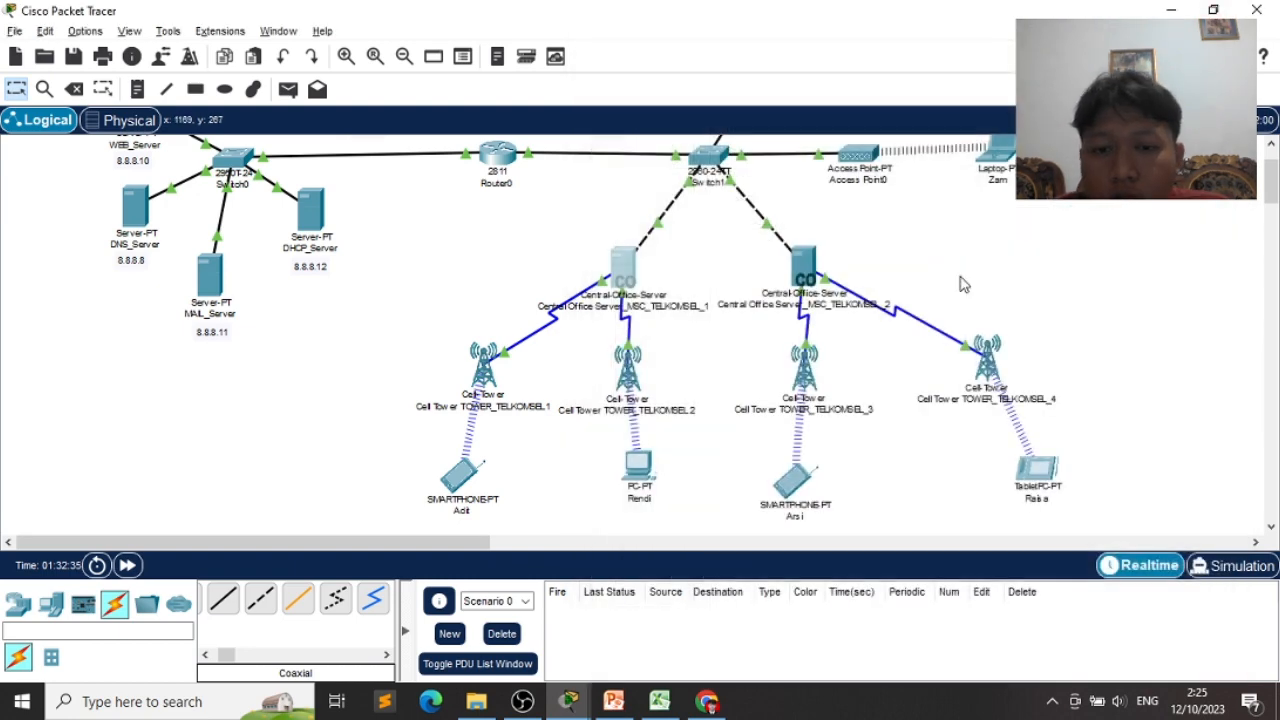
# - Check Central Office Server_MSC_TELKOMSEL_2's DHCP pool (DNS 8.8.8.8), save it, and close the window
pyautogui.click(808, 285)
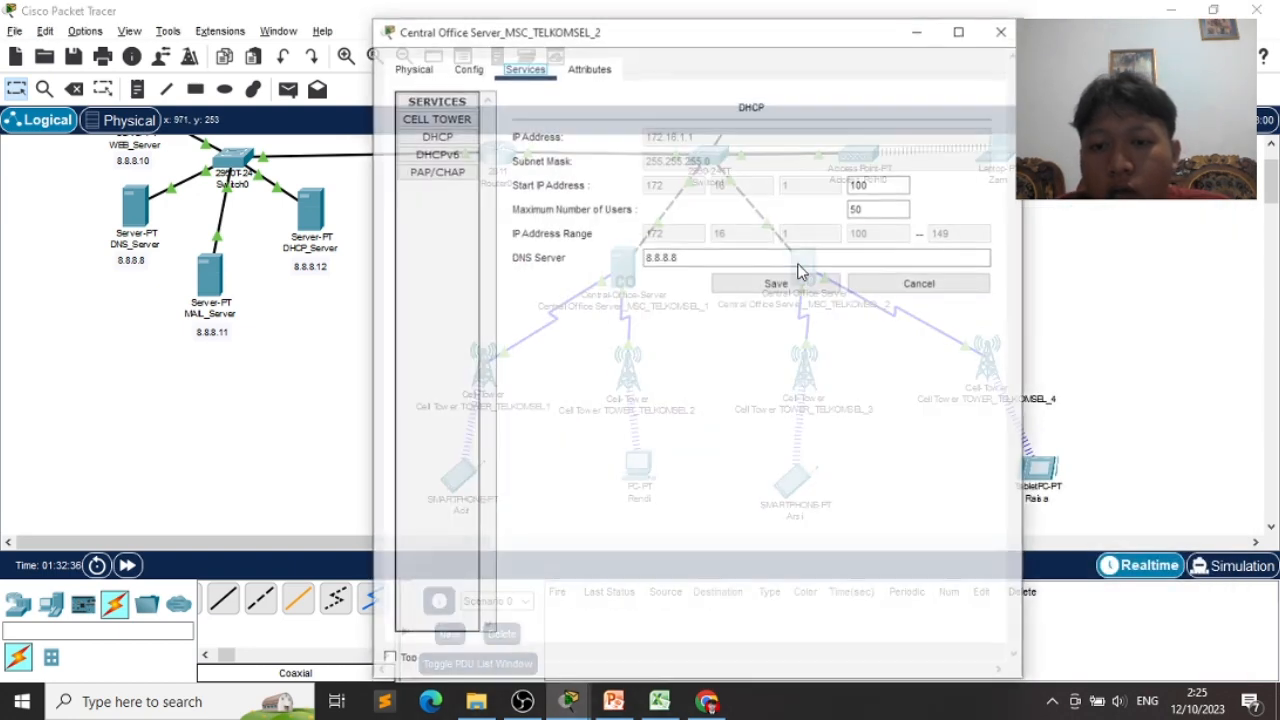
pyautogui.click(862, 208)
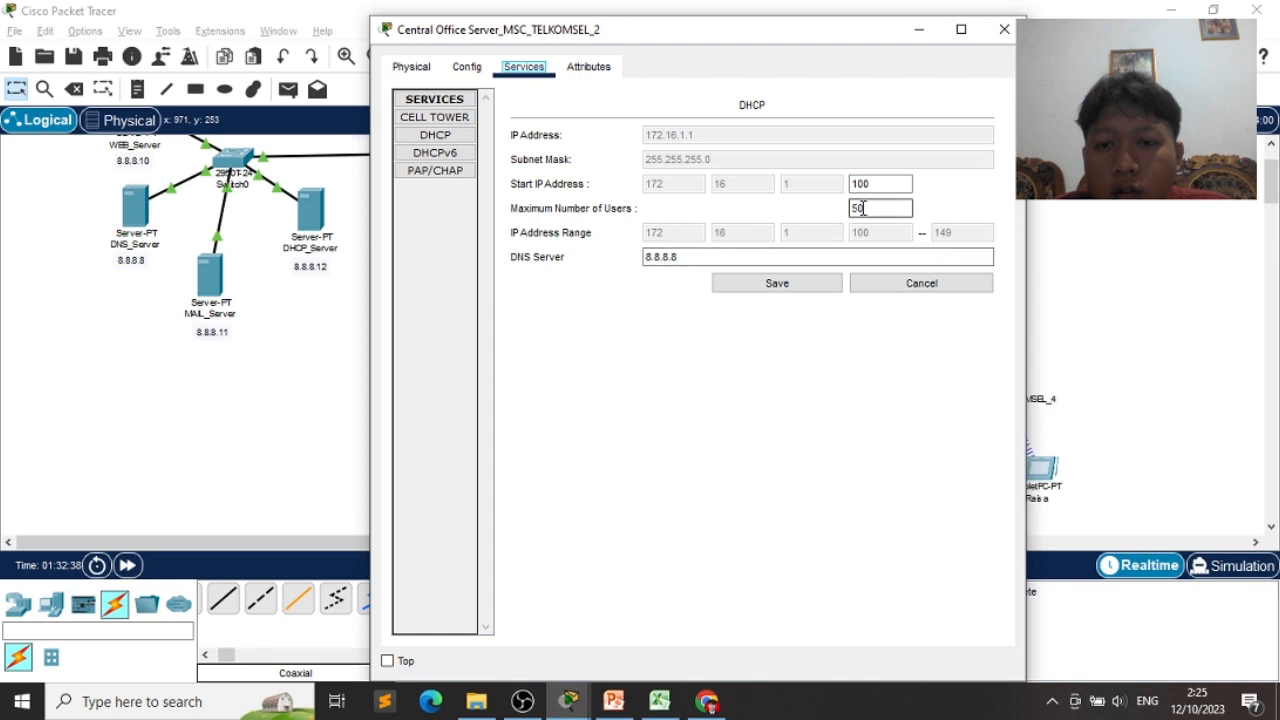
pyautogui.click(895, 205)
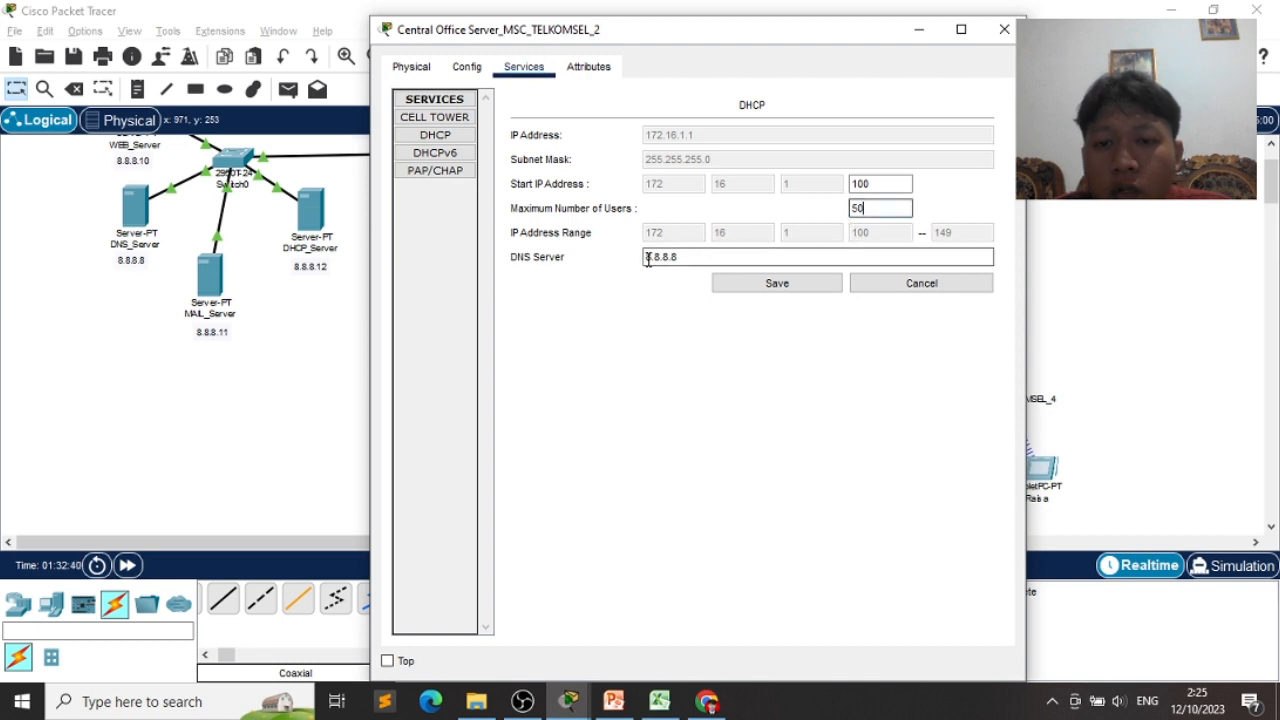
pyautogui.click(789, 286)
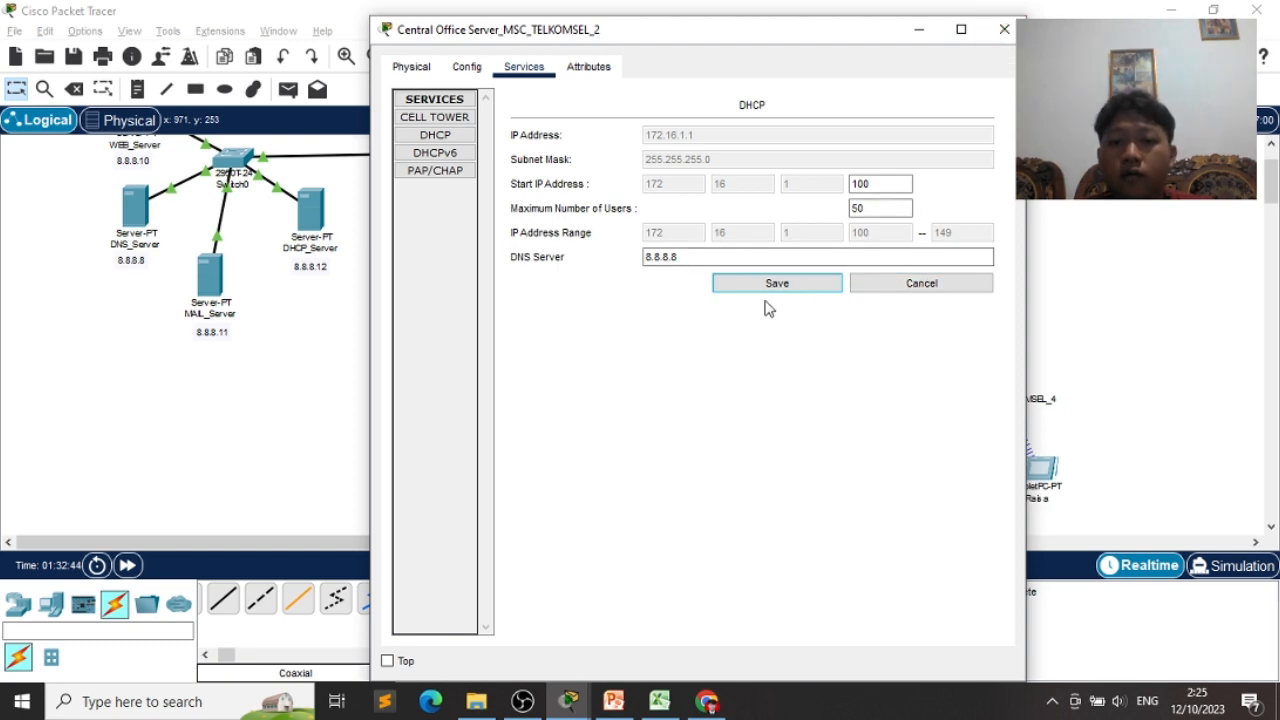
pyautogui.click(1004, 29)
# - Glance at the PowerPoint quiz slide and return to the Packet Tracer topology
pyautogui.scroll(1, 1055, 345)
pyautogui.scroll(2, 1055, 345)
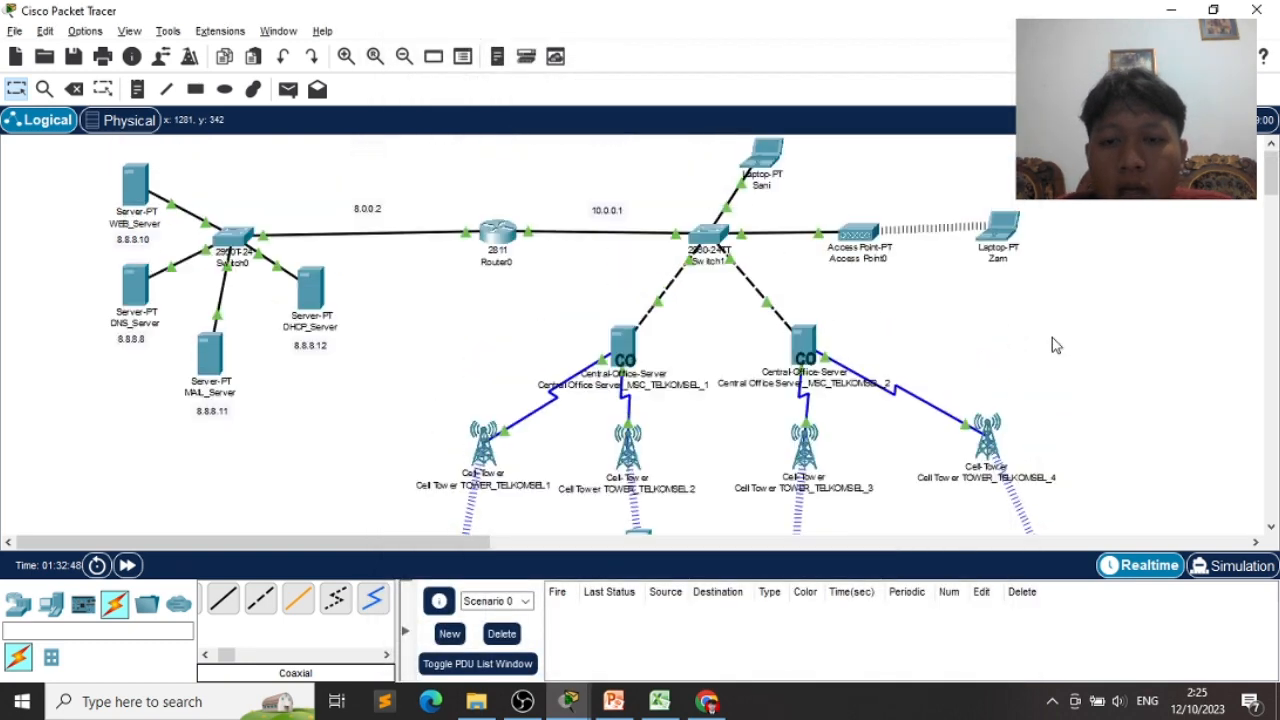
pyautogui.scroll(-2, 1055, 345)
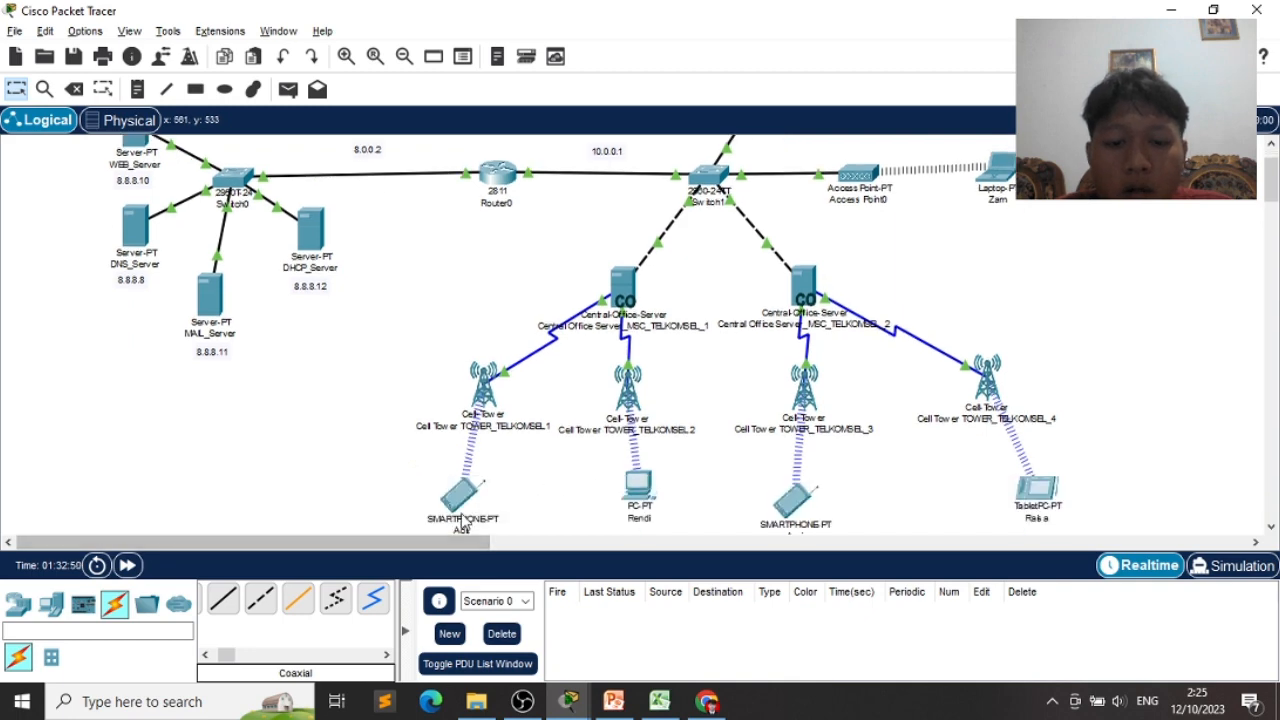
pyautogui.click(614, 701)
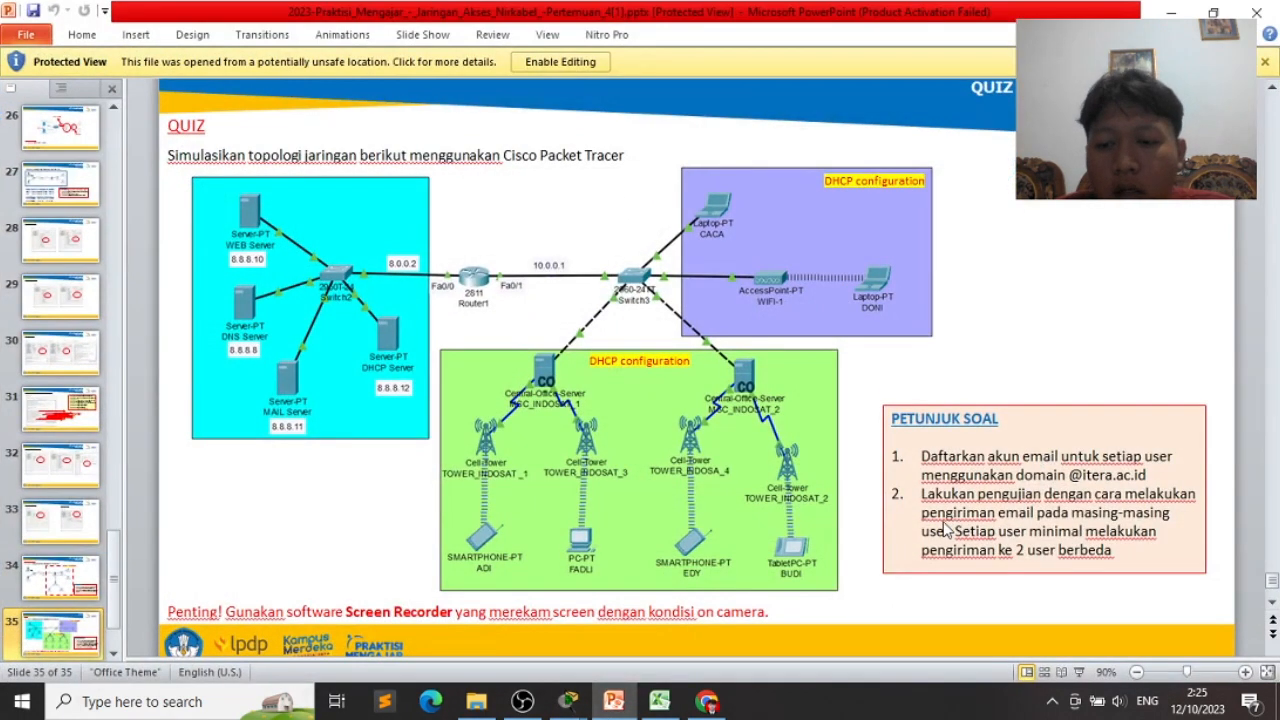
pyautogui.click(618, 697)
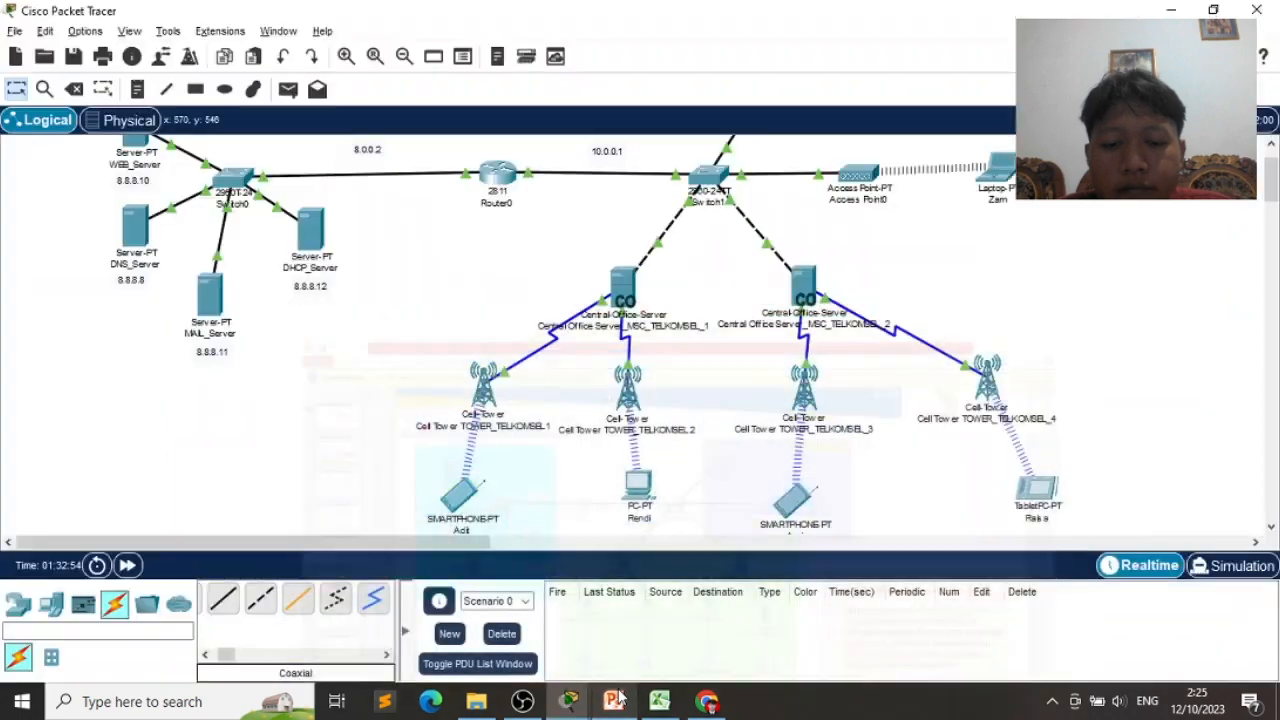
# - Open the smartphone's email client and place its narrowed window at the top left
pyautogui.click(452, 504)
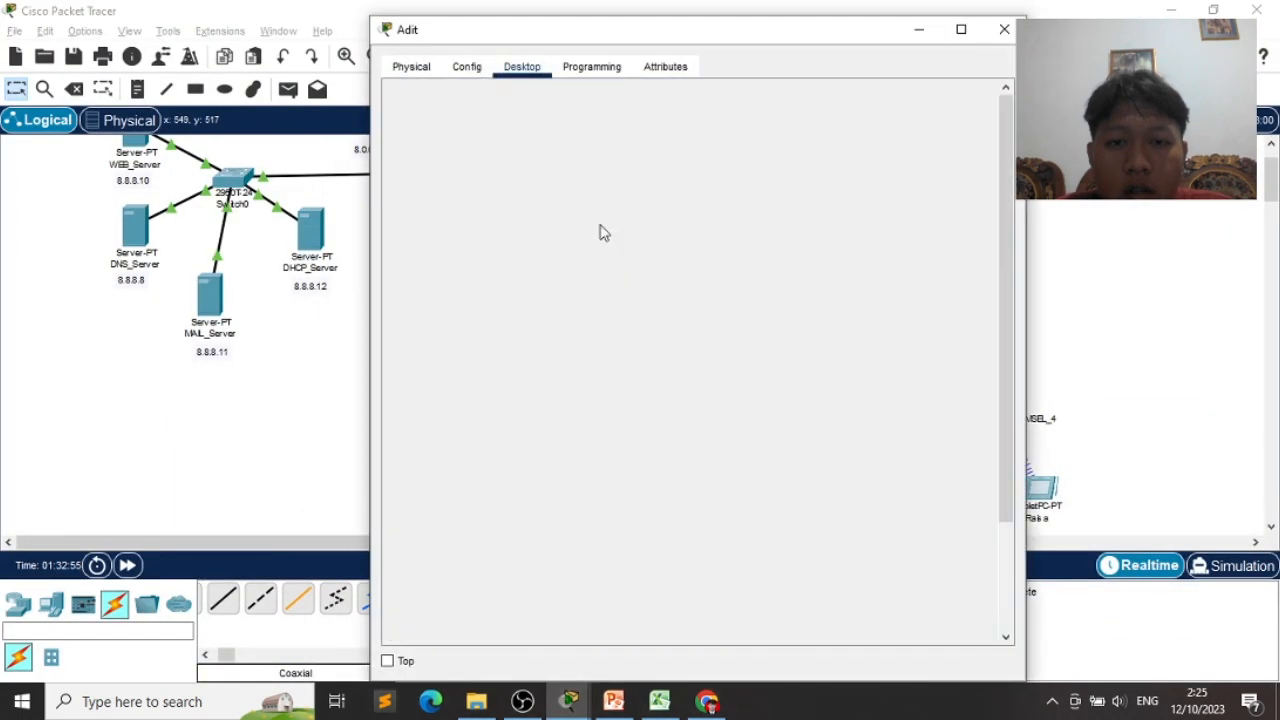
pyautogui.click(989, 99)
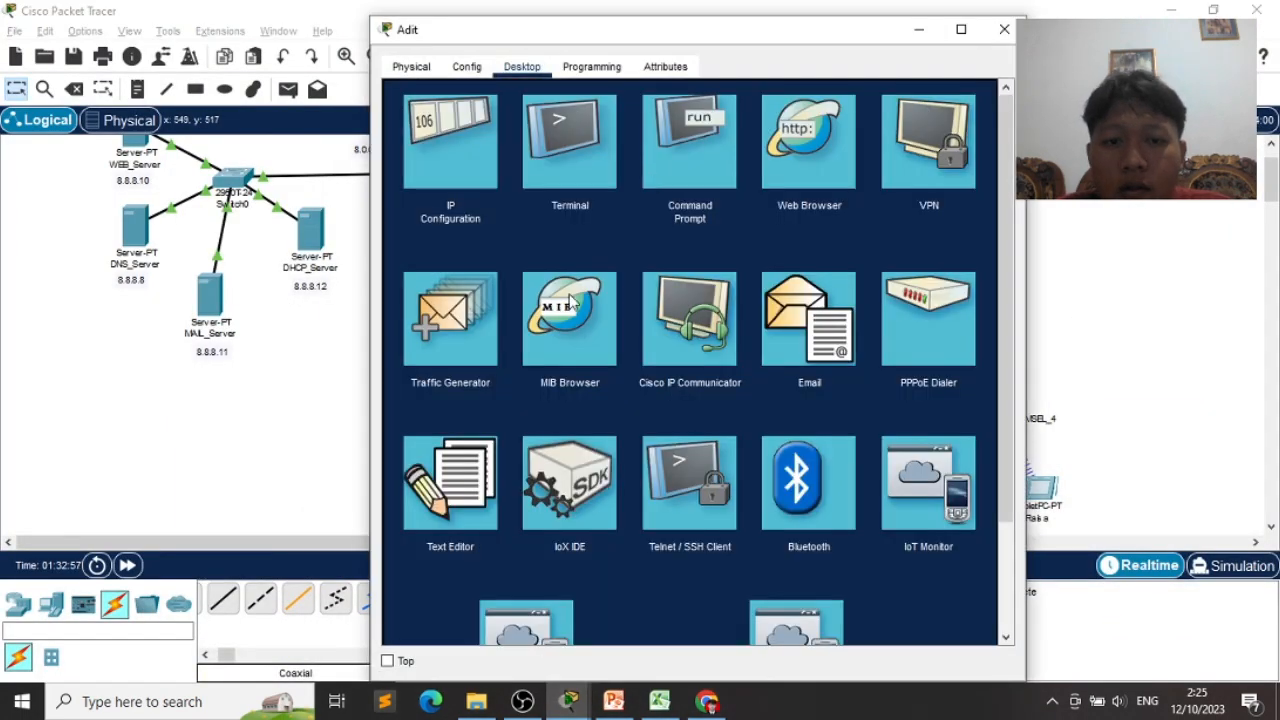
pyautogui.click(805, 337)
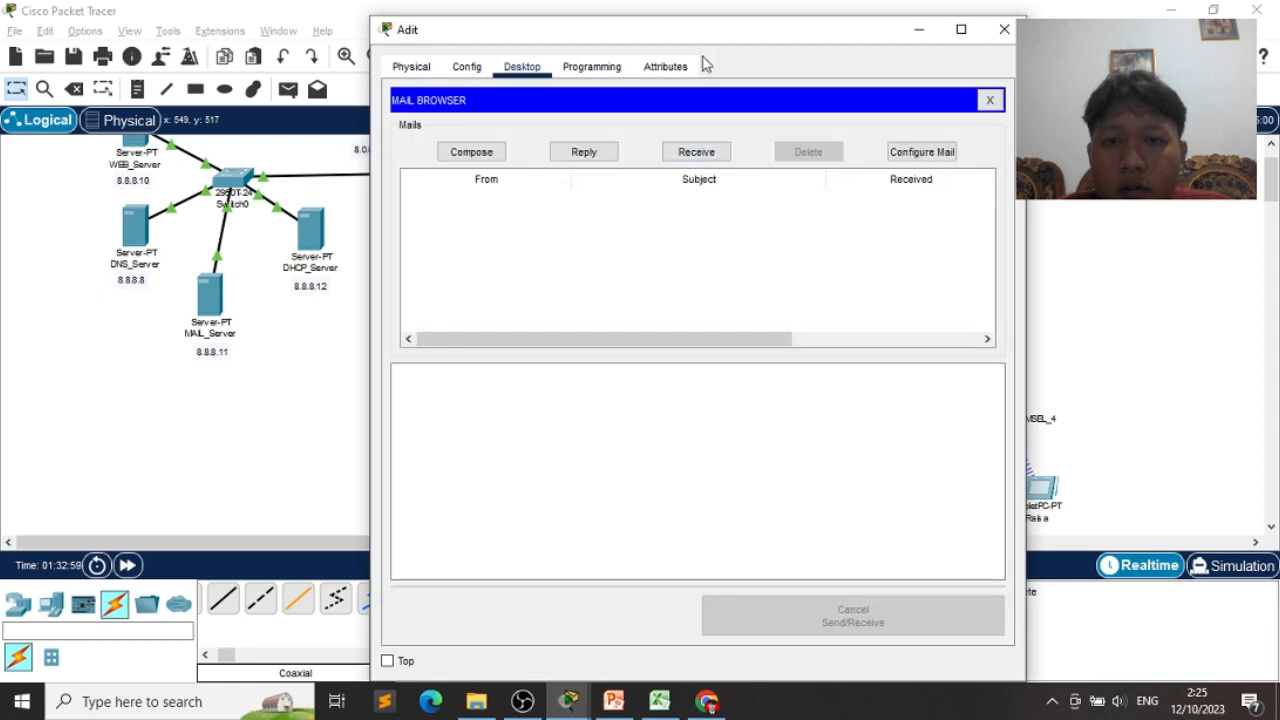
pyautogui.moveTo(684, 44); pyautogui.dragTo(367, 150)
pyautogui.scroll(1, 797, 192)
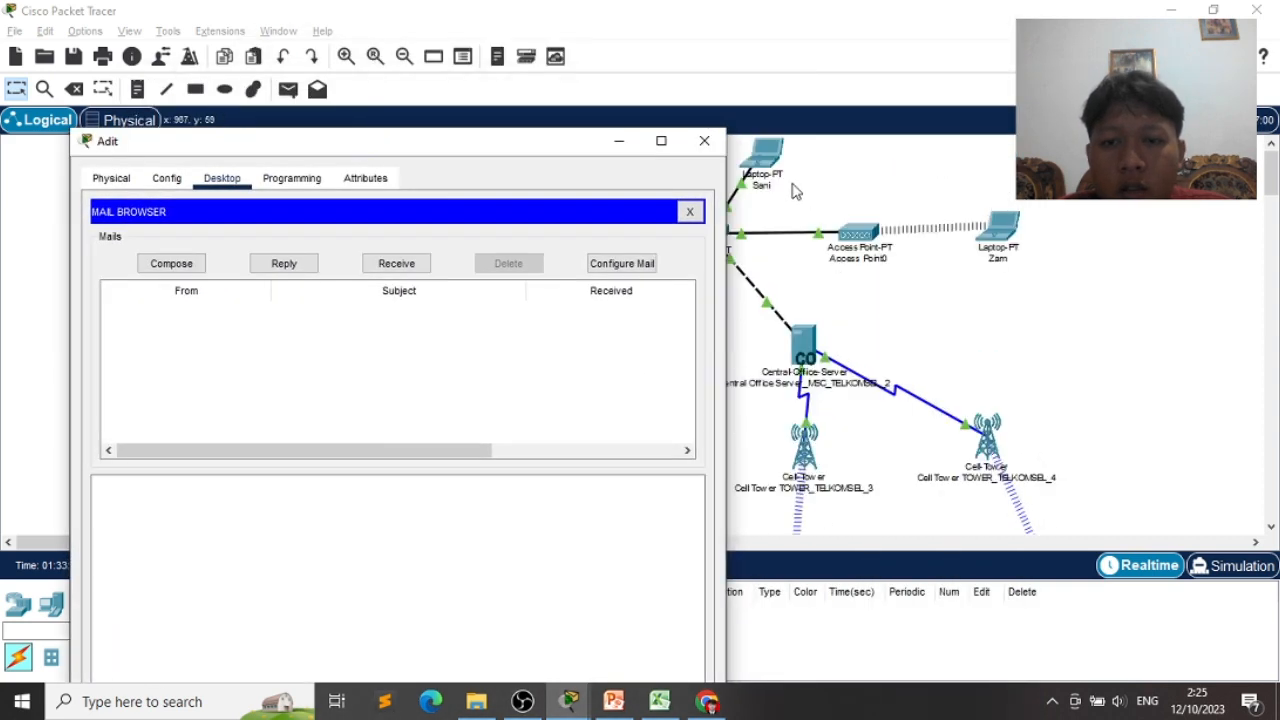
pyautogui.moveTo(726, 172); pyautogui.dragTo(474, 172)
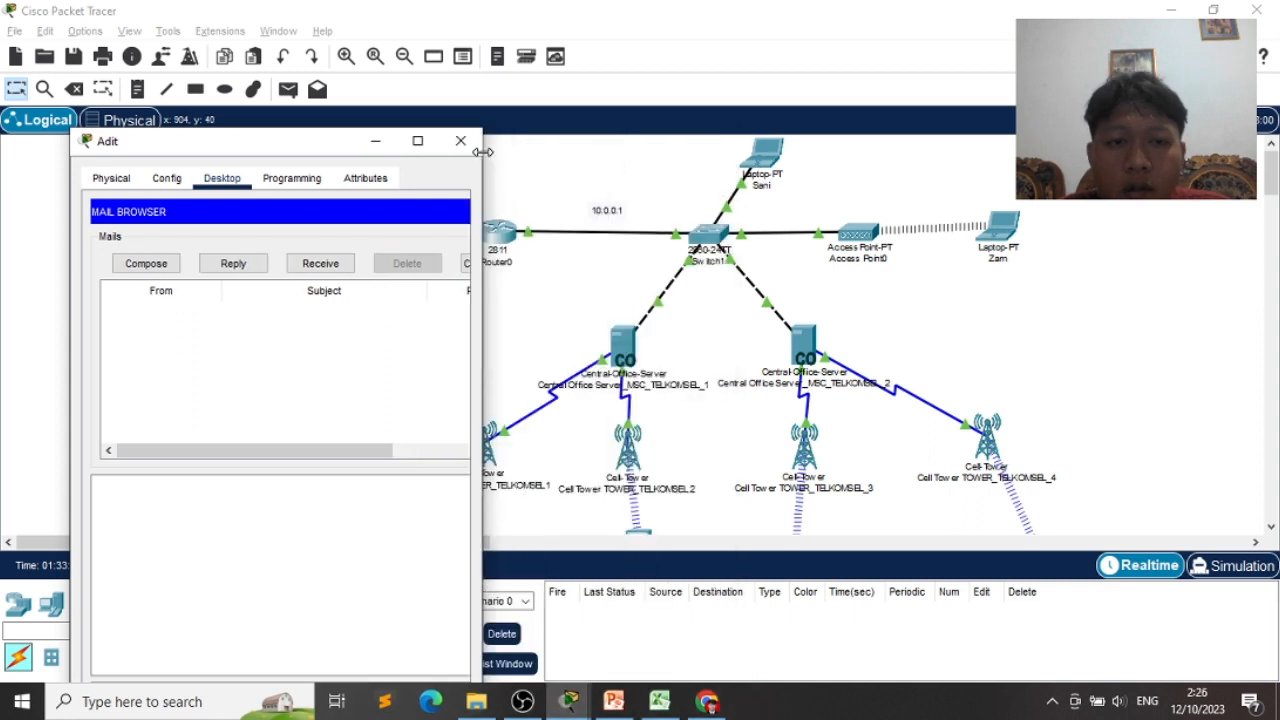
pyautogui.moveTo(285, 141); pyautogui.dragTo(298, 47)
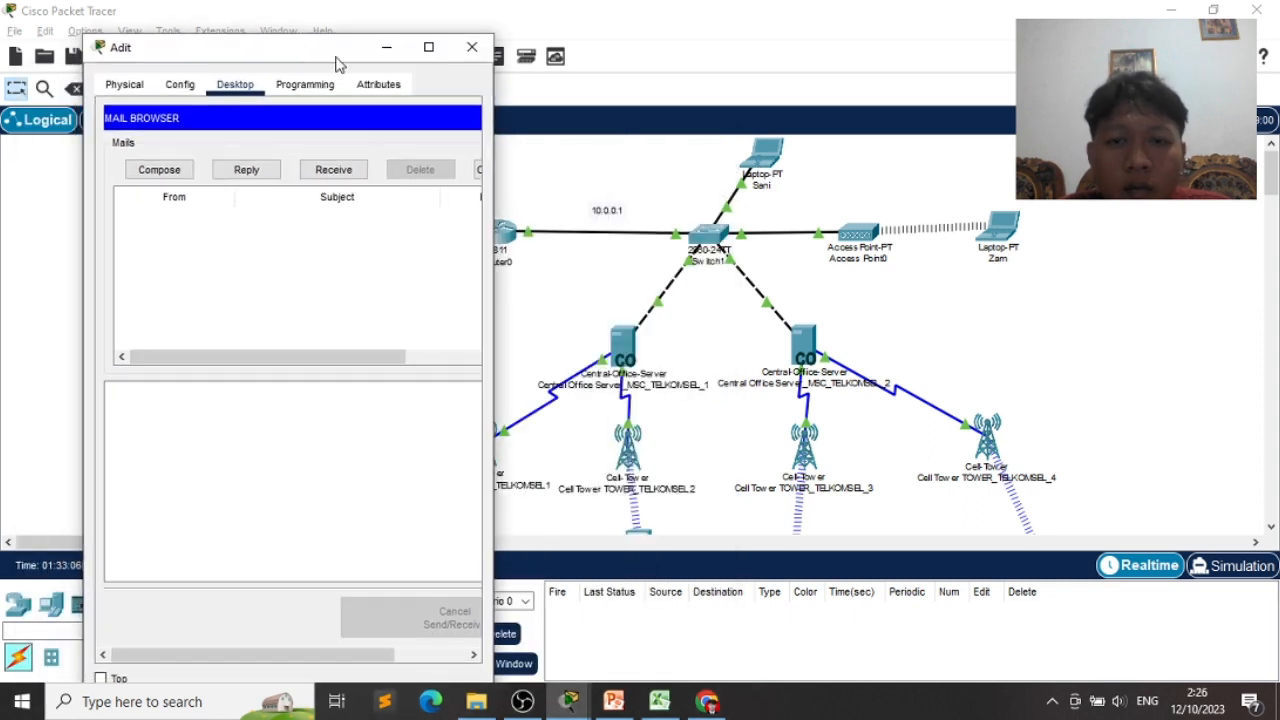
# - Open the mail browsers of the top laptop and the right-hand laptop alongside it
pyautogui.click(767, 162)
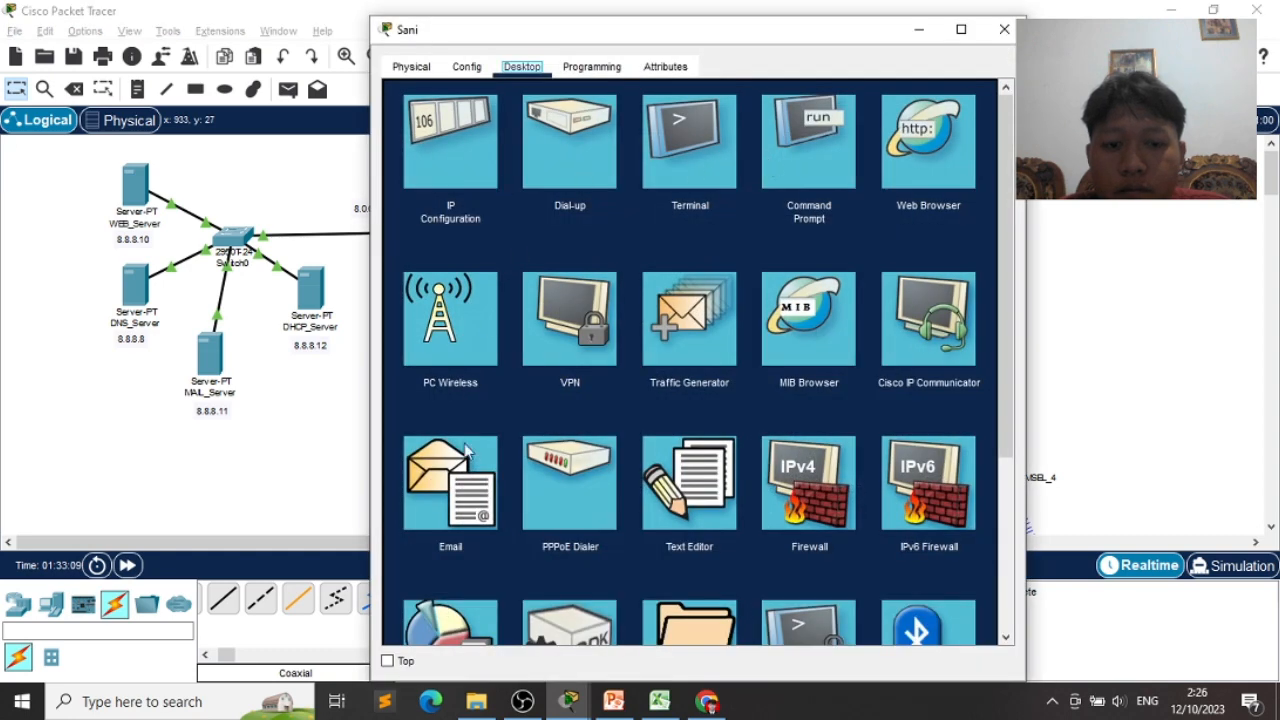
pyautogui.click(466, 452)
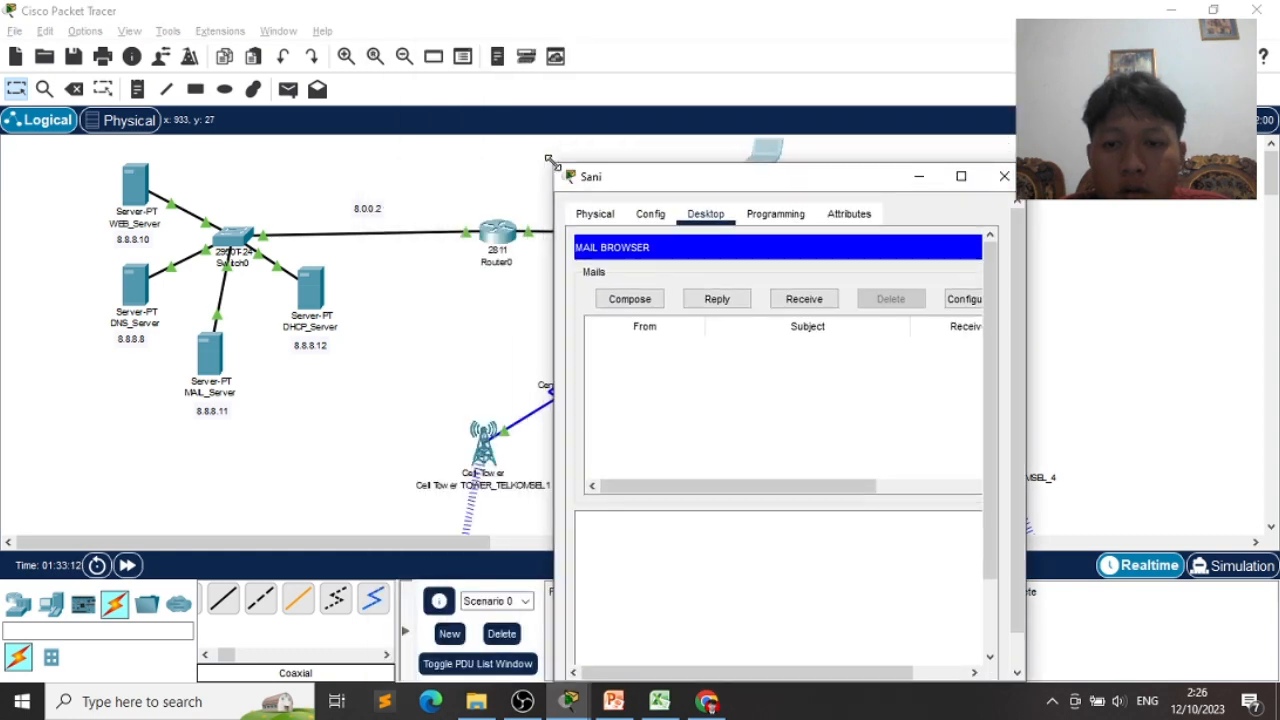
pyautogui.moveTo(700, 178); pyautogui.dragTo(557, 147)
pyautogui.click(997, 235)
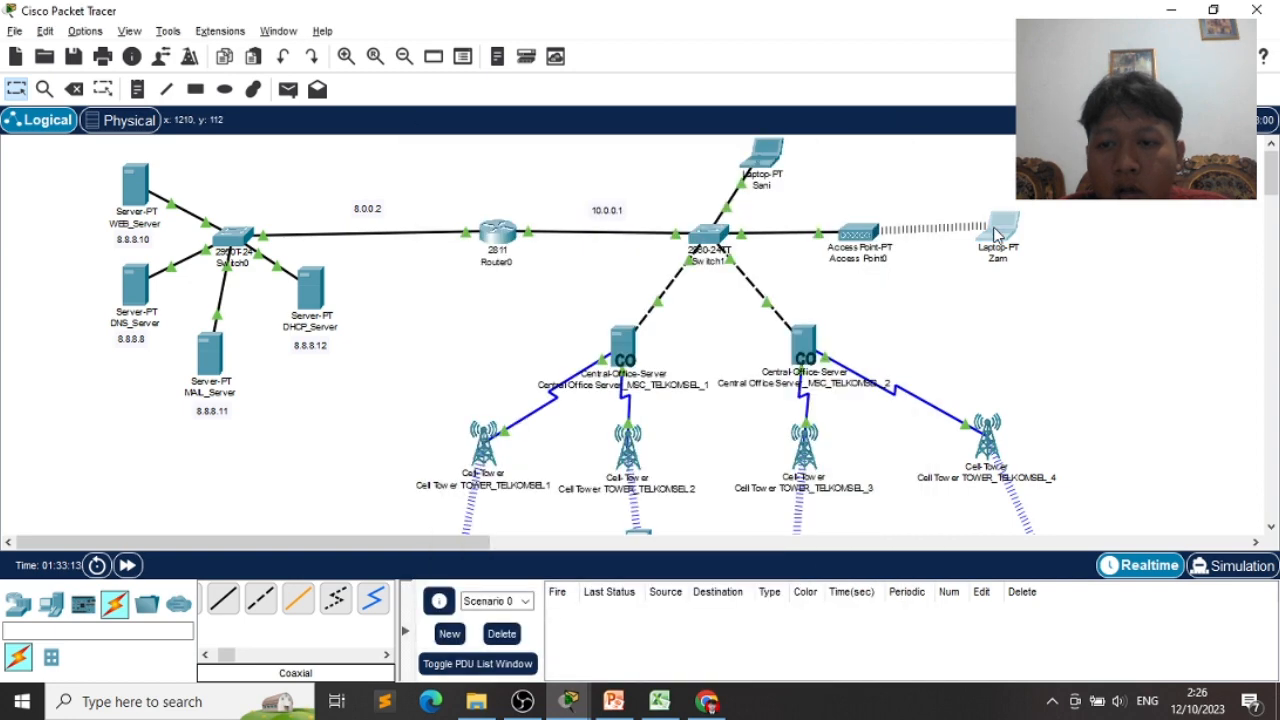
pyautogui.click(997, 235)
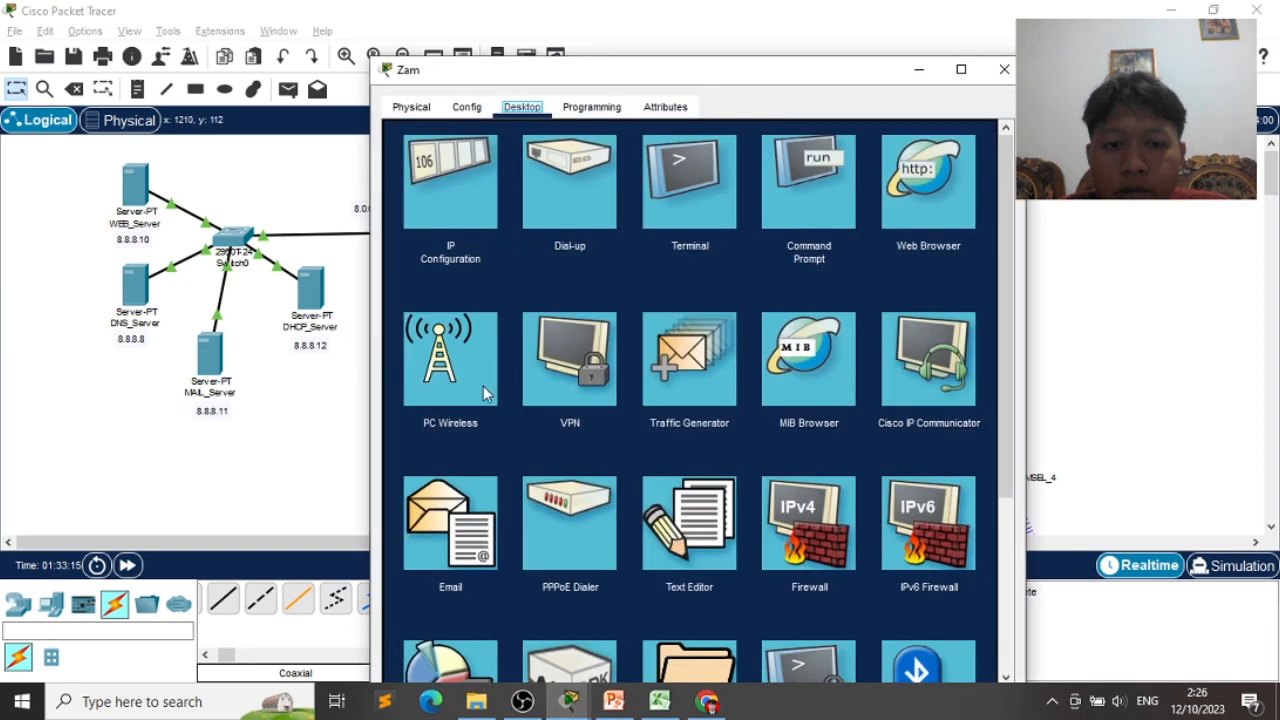
pyautogui.click(485, 497)
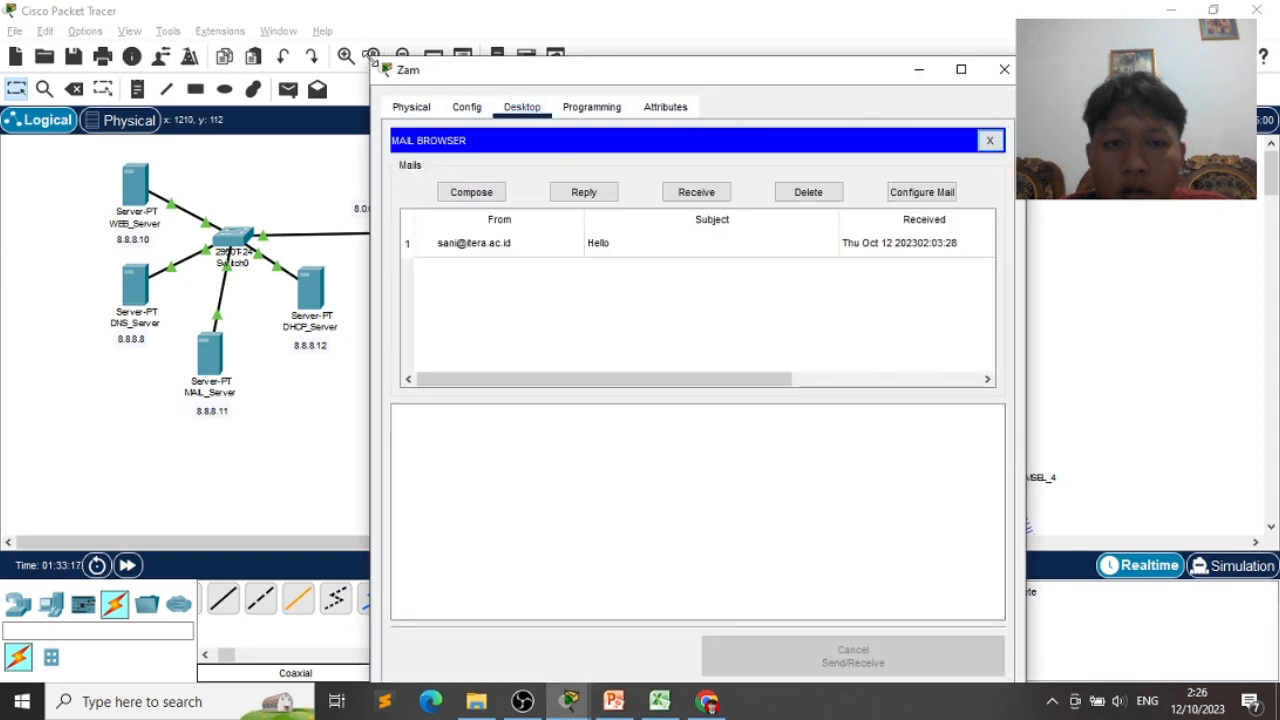
pyautogui.moveTo(375, 62); pyautogui.dragTo(663, 157)
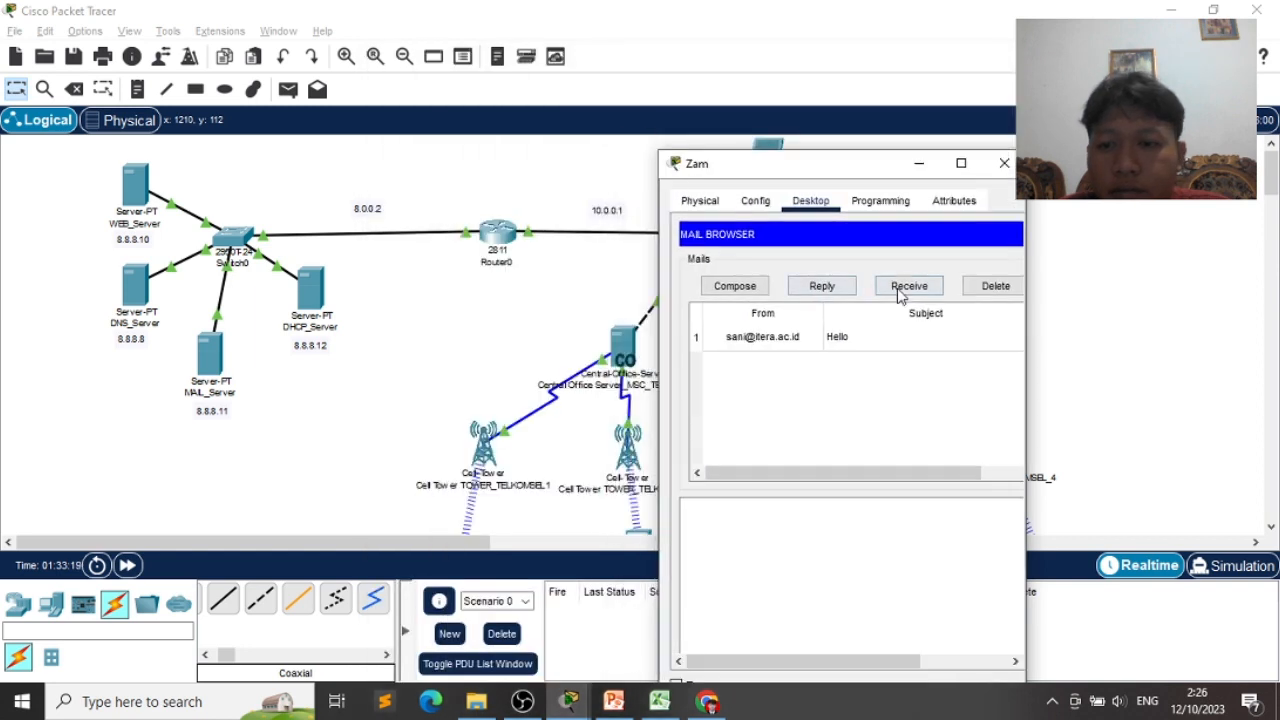
# - Delete the earlier received test mail from the right-hand laptop's inbox
pyautogui.click(995, 288)
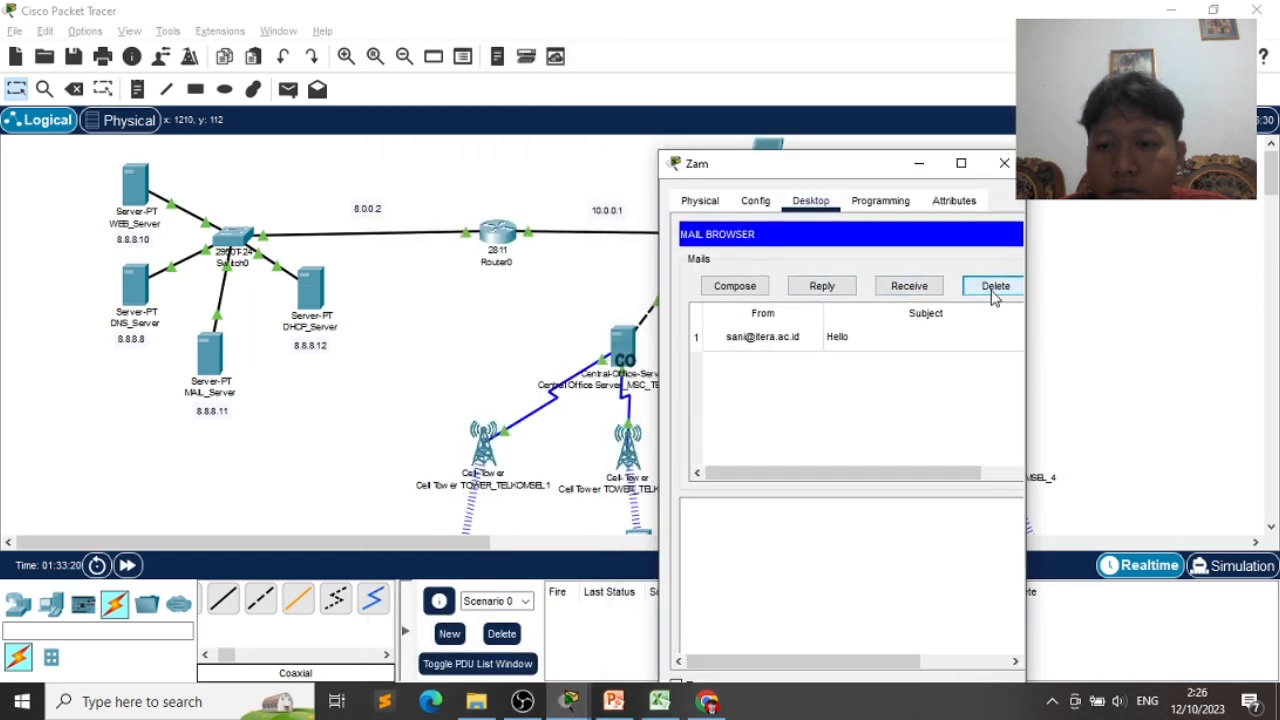
pyautogui.click(961, 336)
pyautogui.click(995, 286)
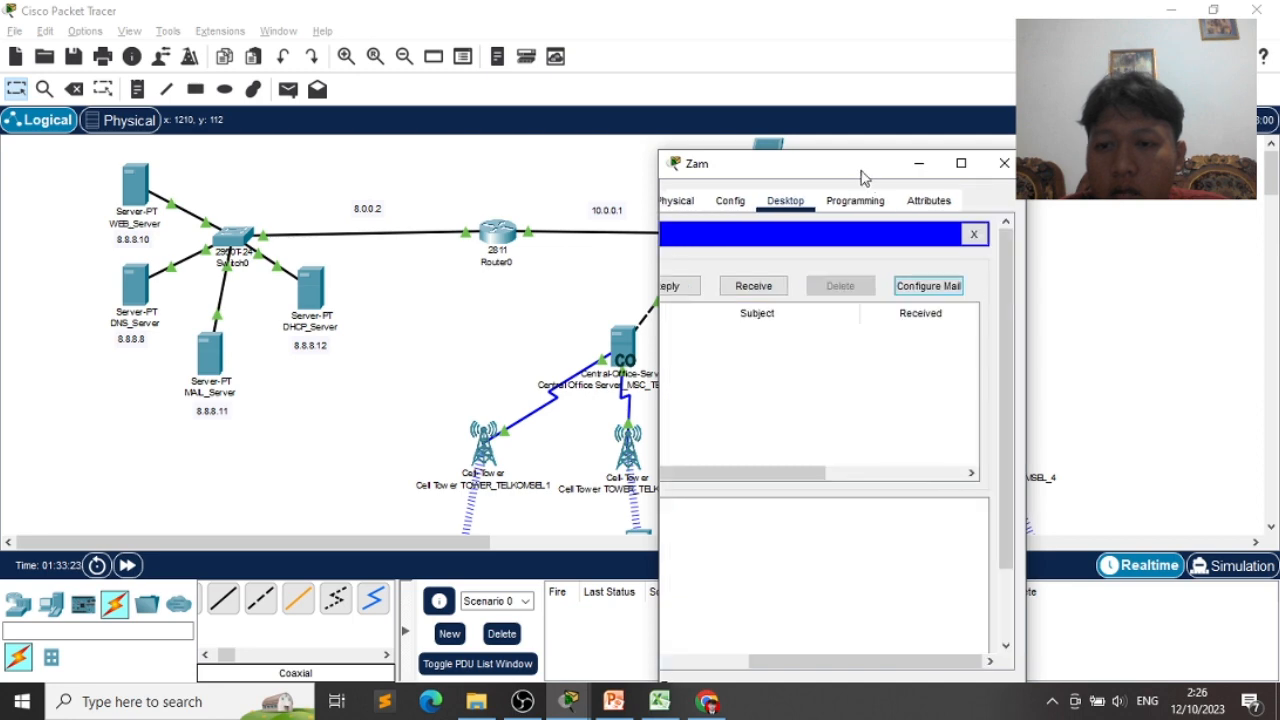
pyautogui.moveTo(861, 173); pyautogui.dragTo(1061, 113)
pyautogui.scroll(-1, 1008, 392)
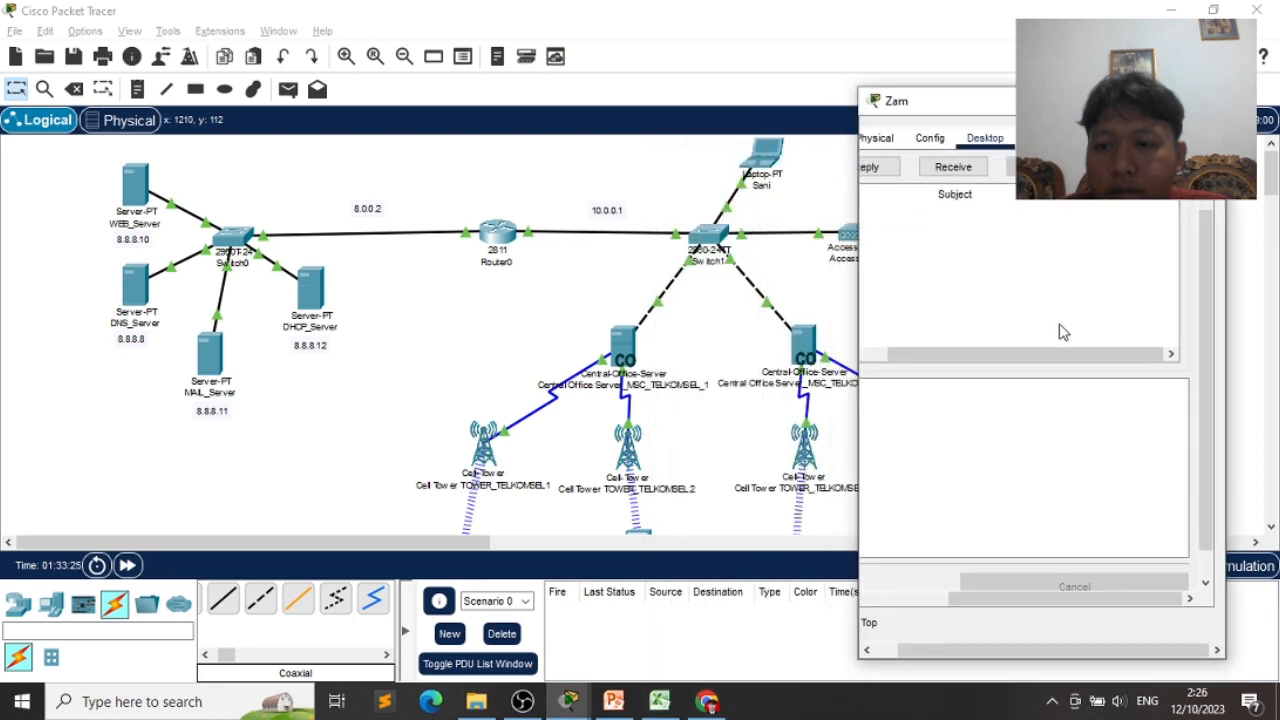
pyautogui.scroll(1, 1005, 610)
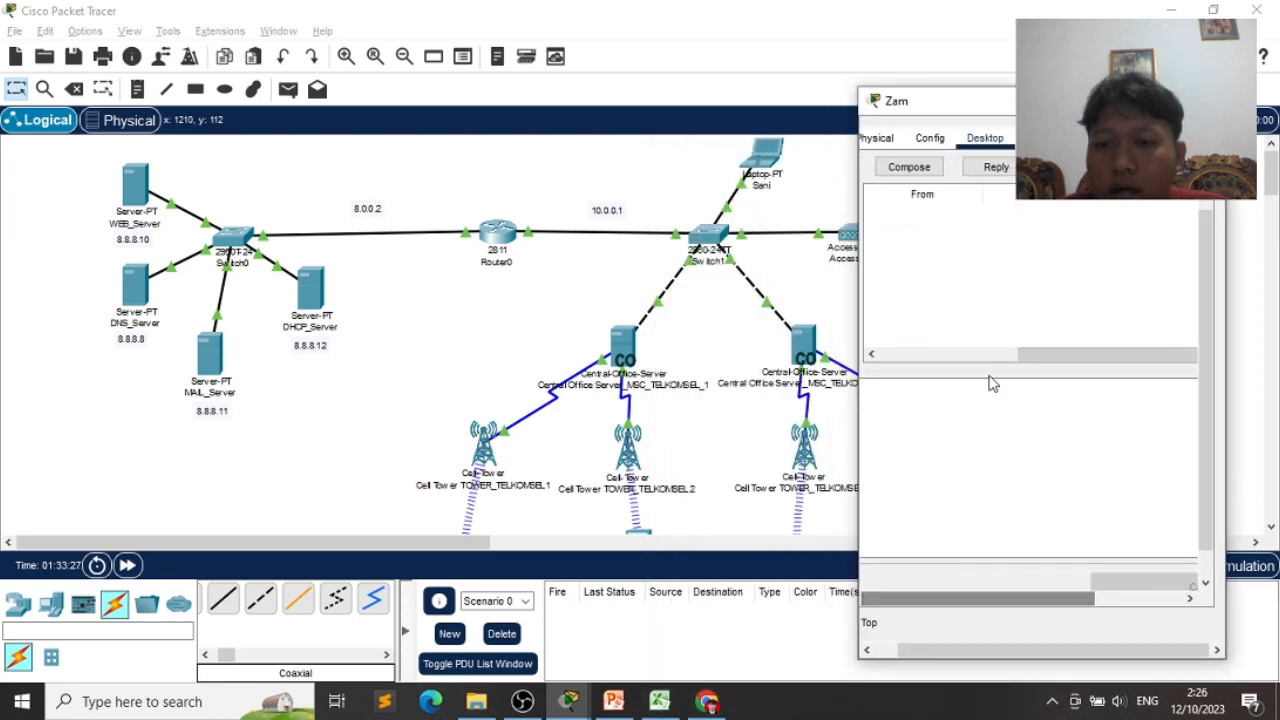
# - Bring Adit's smartphone mail window back to the front
pyautogui.hotkey('alt', 'Tab')
pyautogui.hotkey('alt', 'Tab')
pyautogui.hotkey('alt', 'Tab')
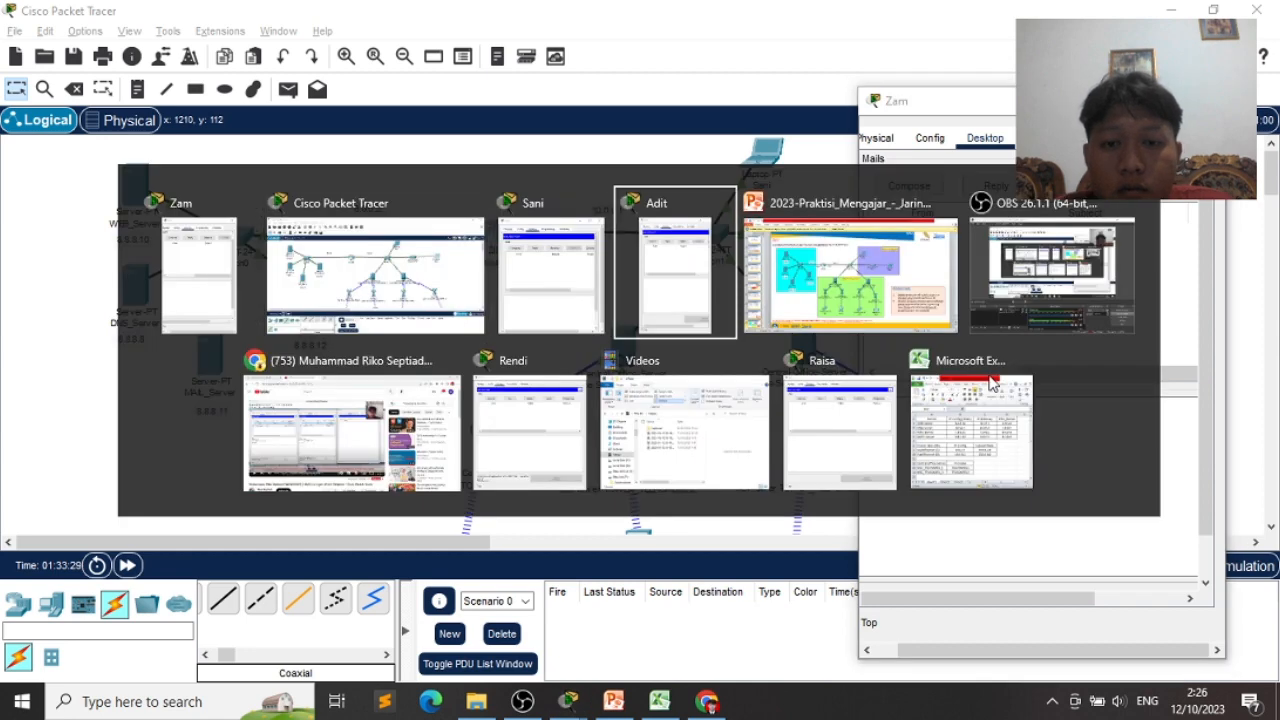
pyautogui.hotkey('alt', 'Tab')
pyautogui.hotkey('alt', 'Tab')
pyautogui.hotkey('alt', 'Tab')
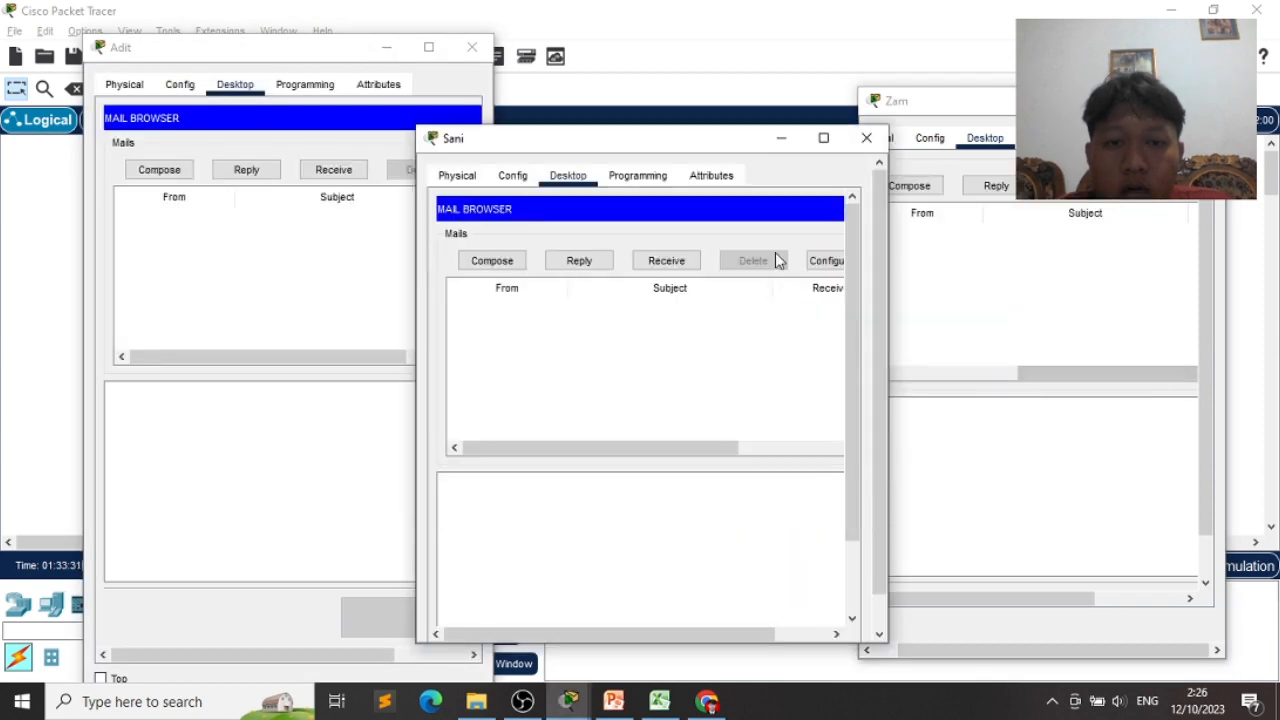
pyautogui.click(314, 230)
# - Compose and send Adit's Hello mail to Sani on the top laptop
pyautogui.click(160, 170)
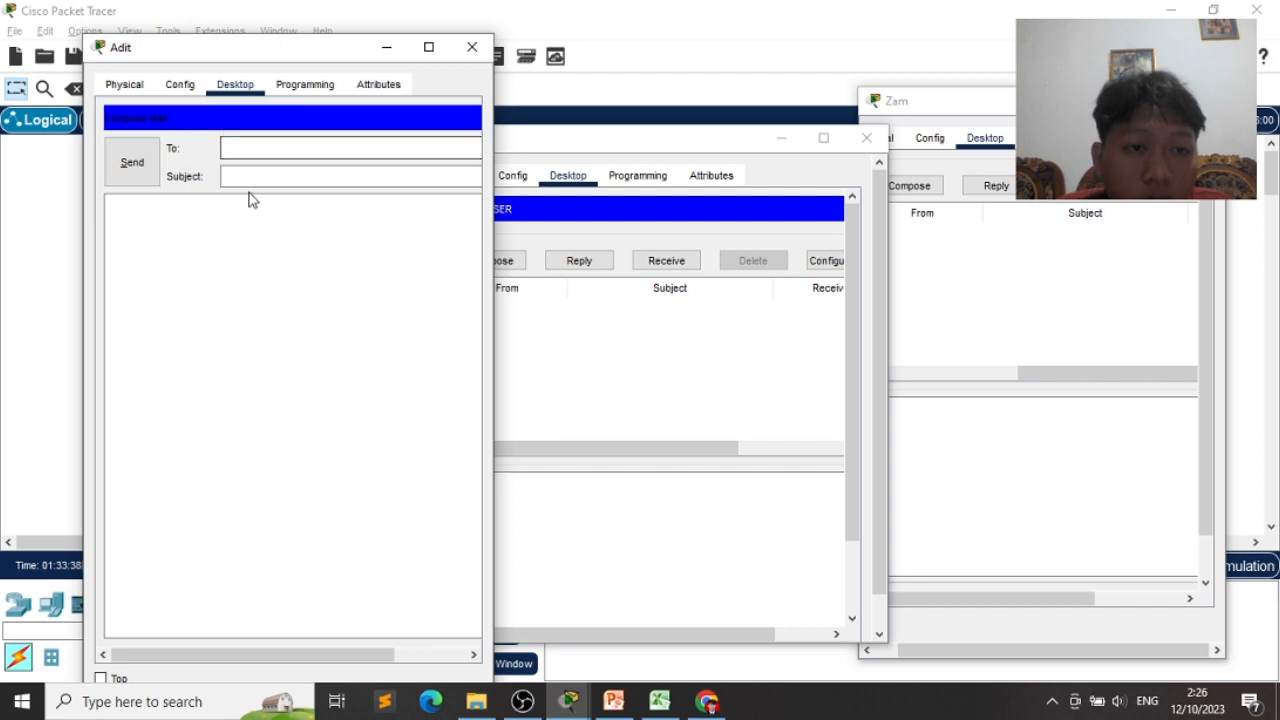
pyautogui.click(294, 148)
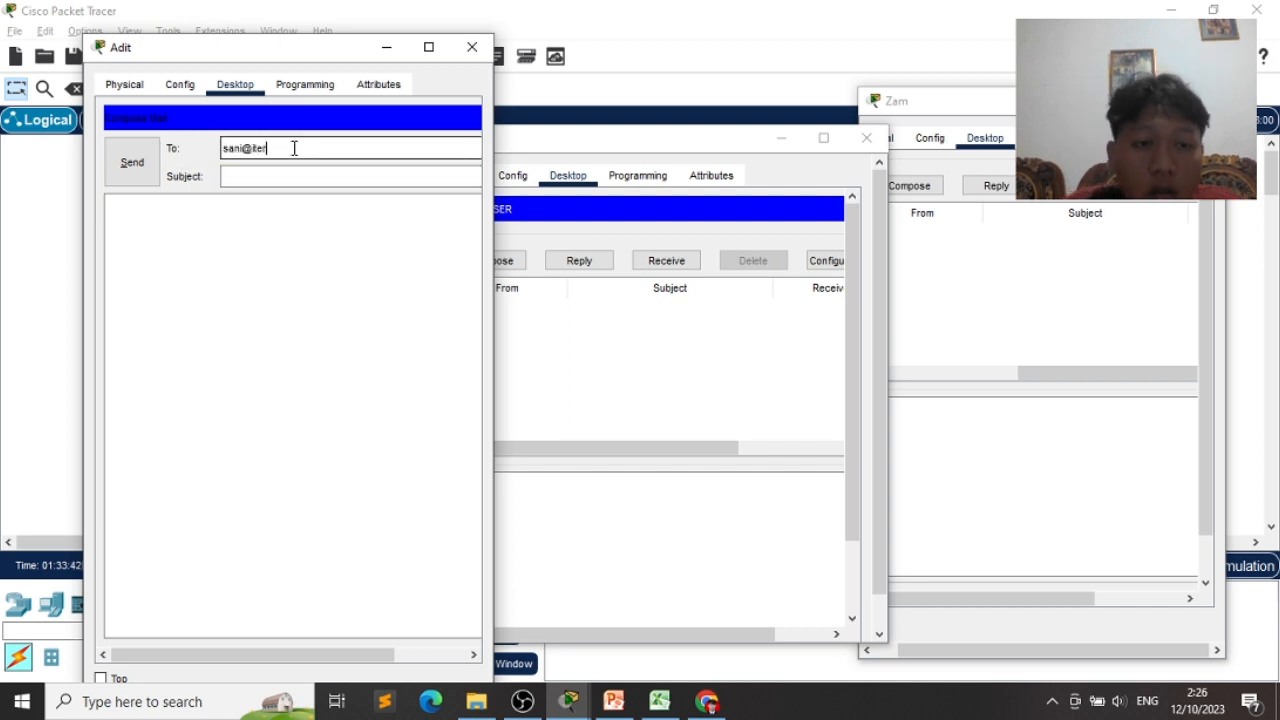
pyautogui.press('Tab')
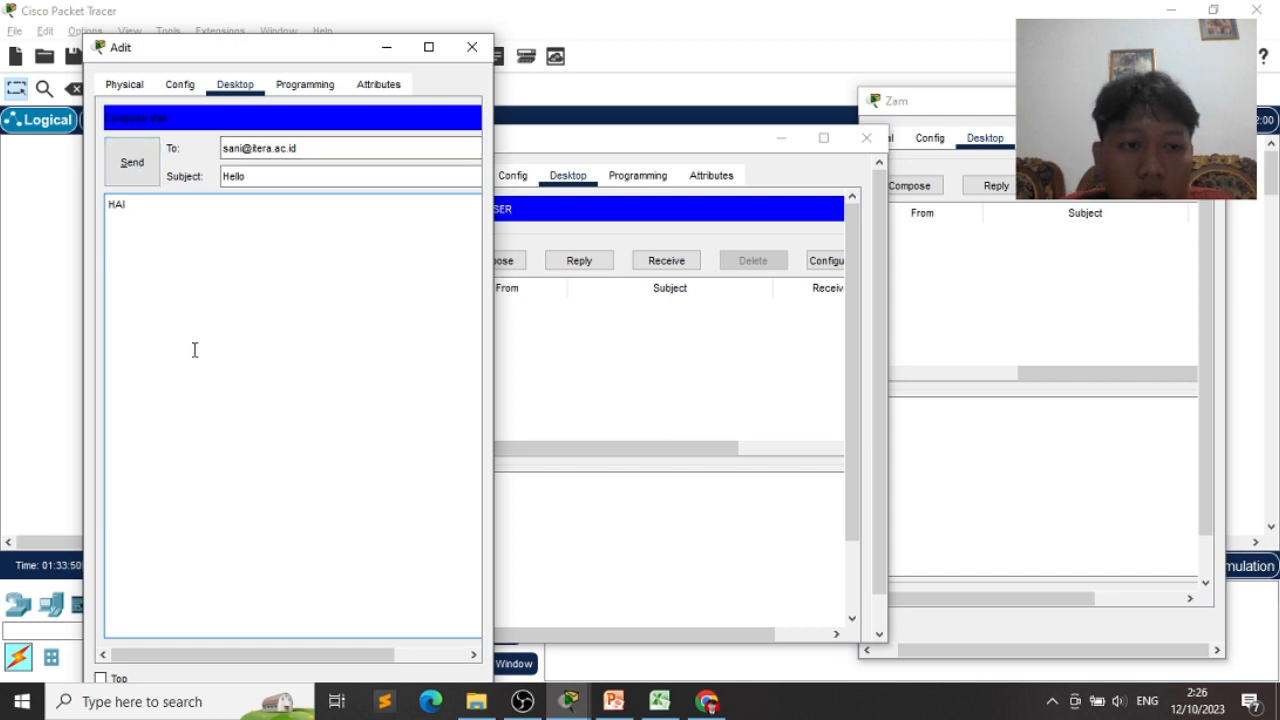
pyautogui.click(133, 170)
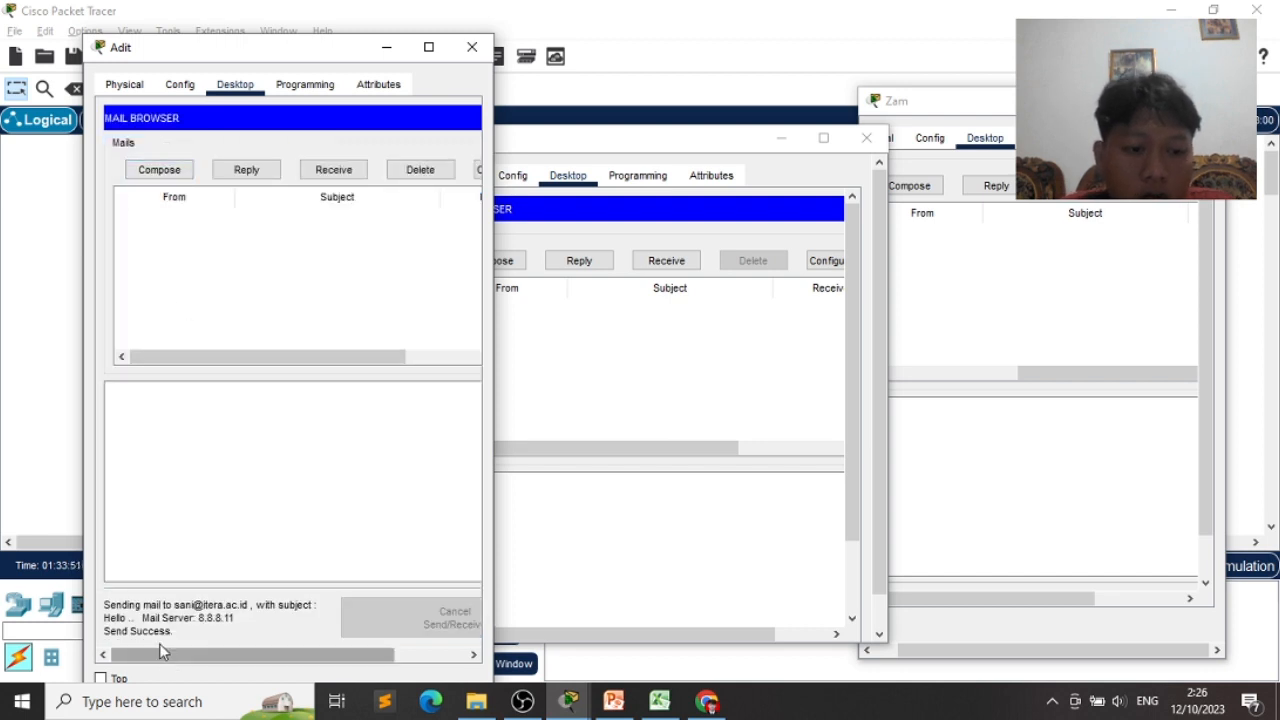
pyautogui.click(544, 529)
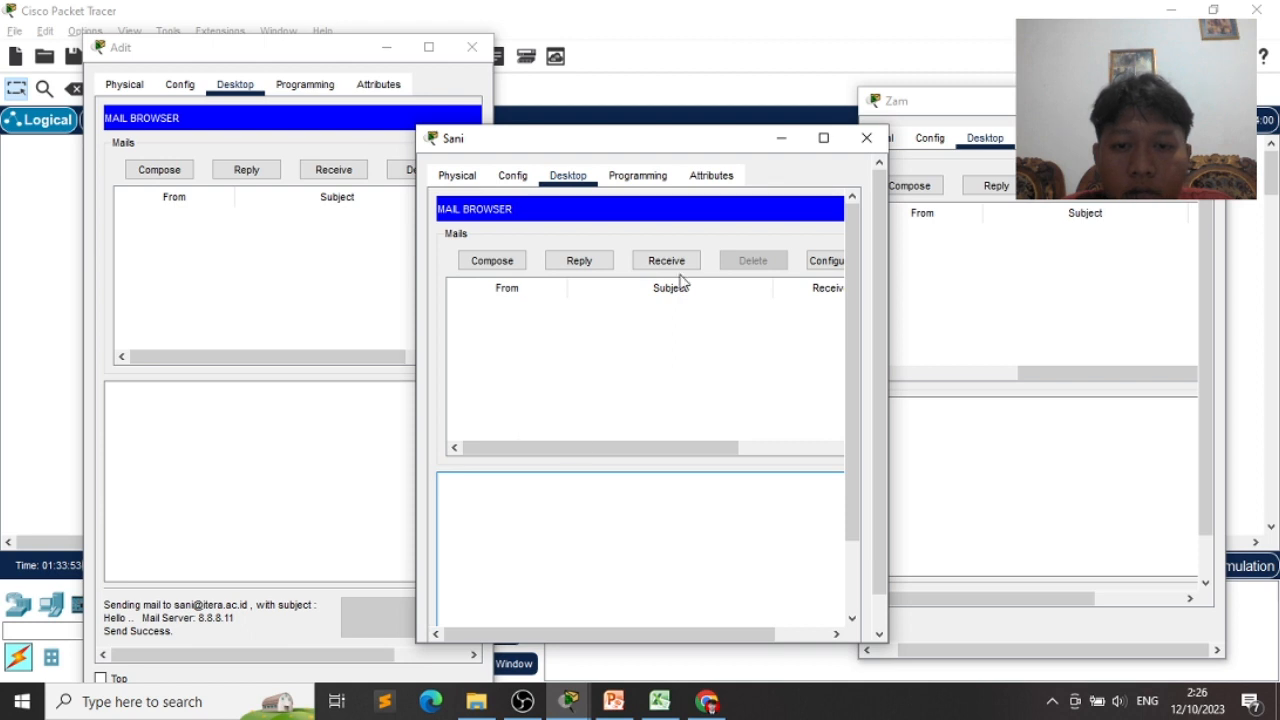
pyautogui.click(637, 264)
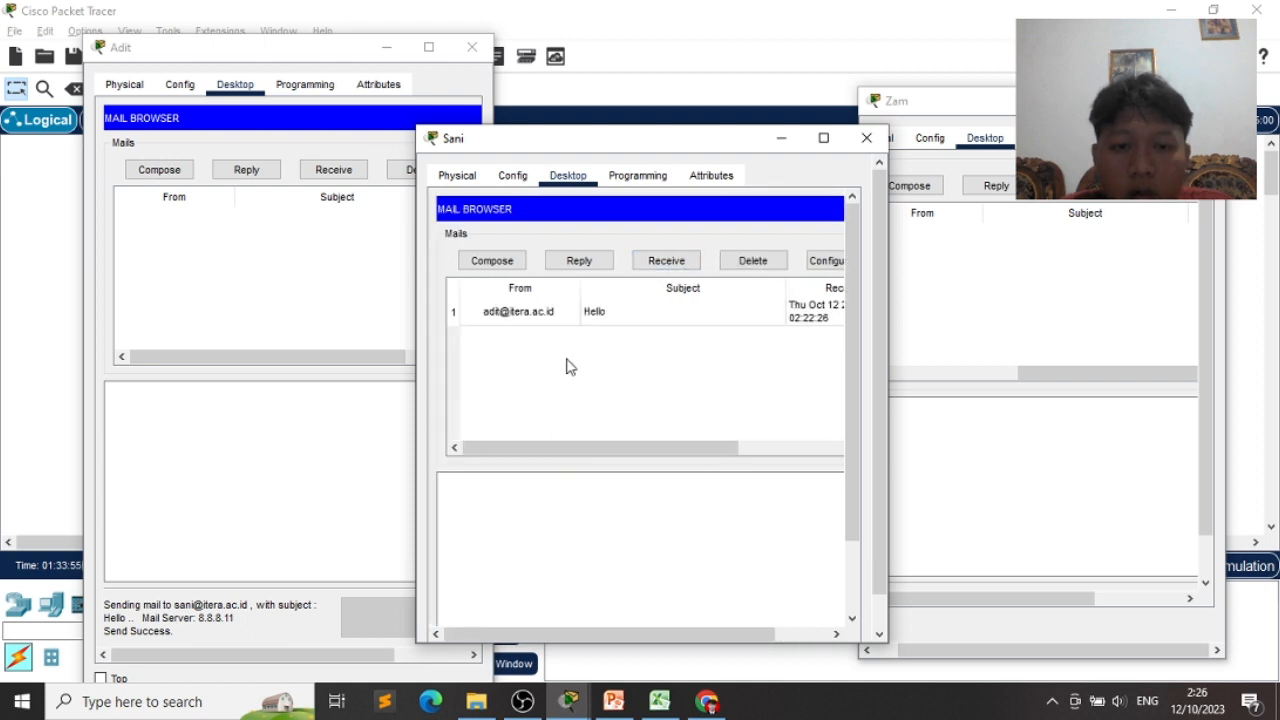
pyautogui.click(306, 286)
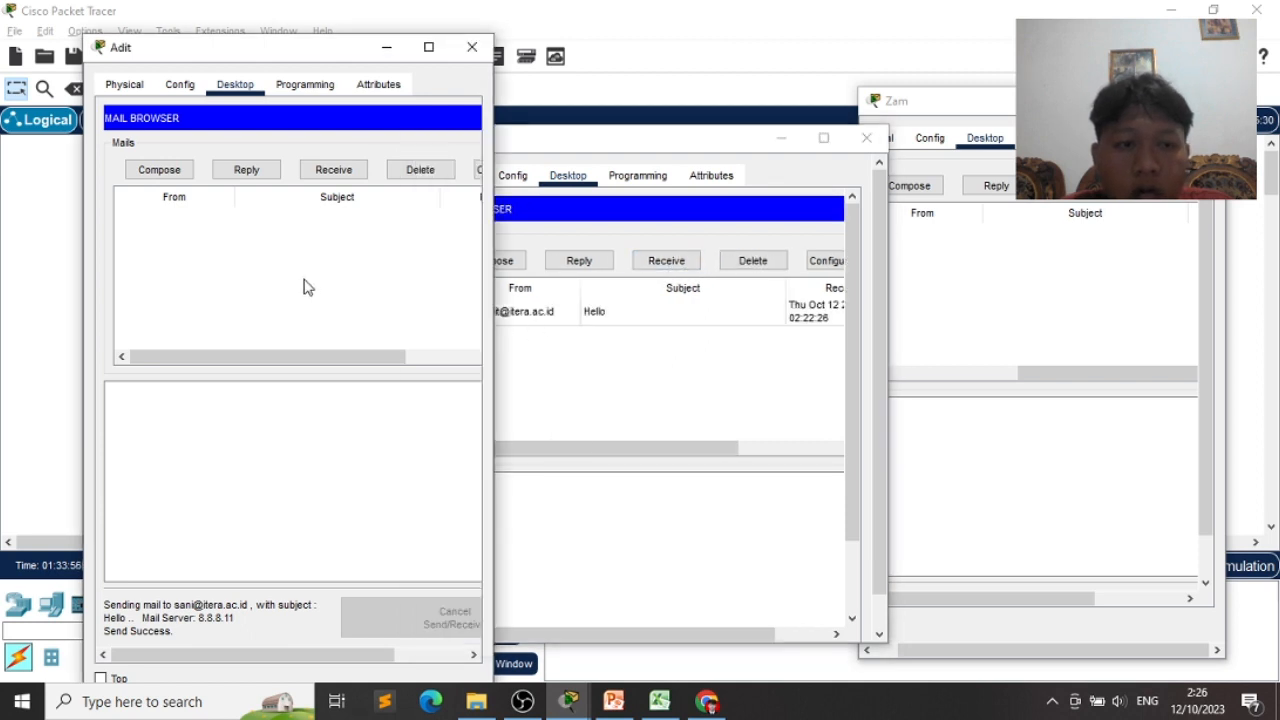
pyautogui.click(163, 171)
pyautogui.moveTo(241, 148); pyautogui.dragTo(182, 152)
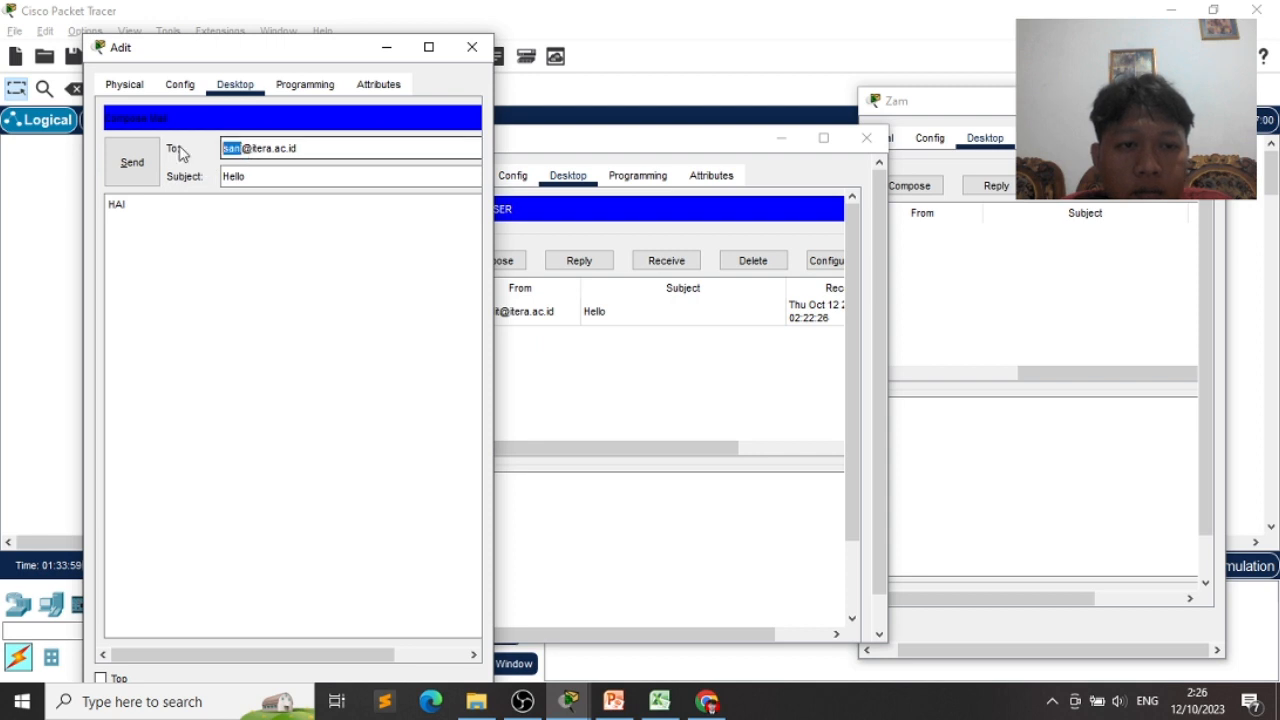
pyautogui.click(250, 148)
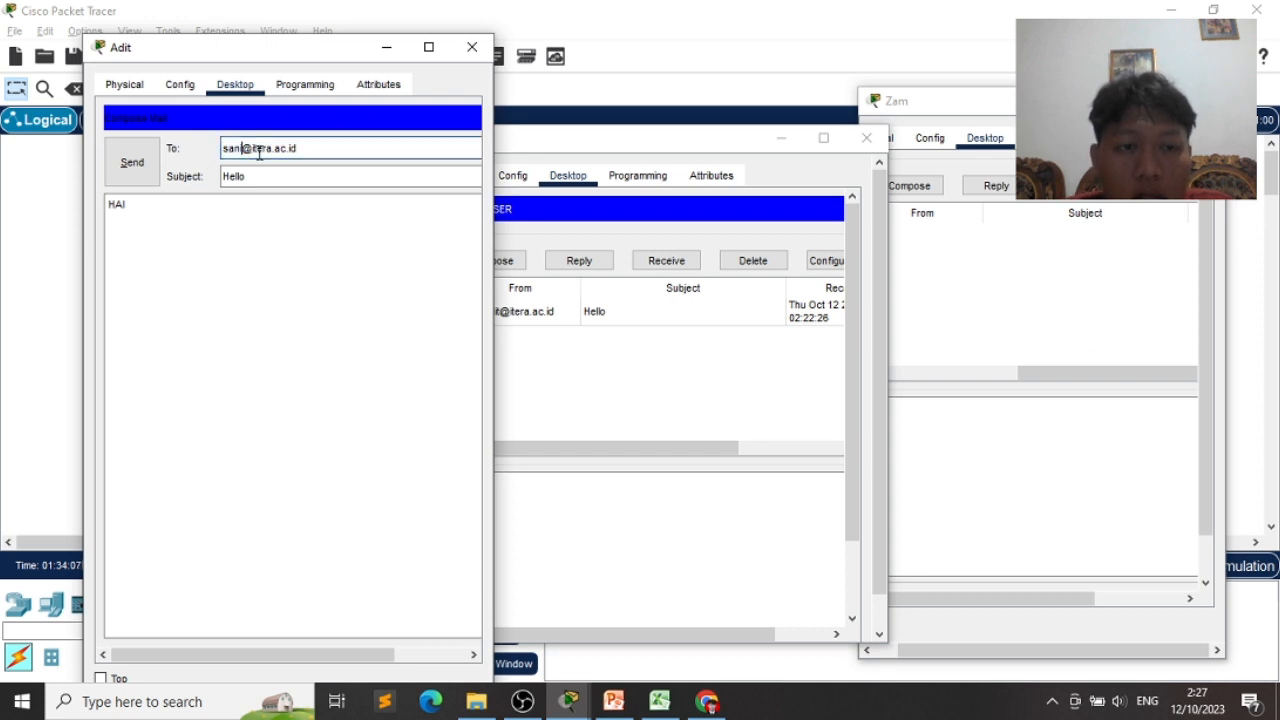
pyautogui.moveTo(304, 148); pyautogui.dragTo(212, 158)
pyautogui.write('s')
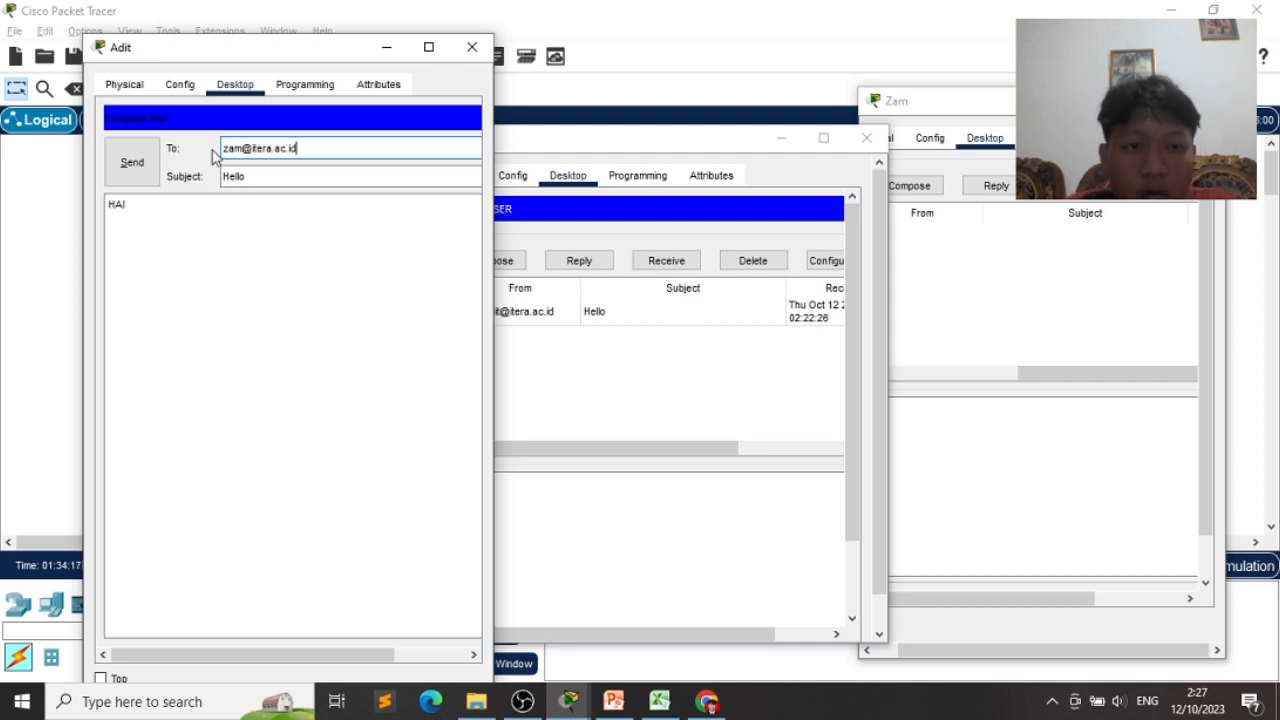
pyautogui.click(126, 180)
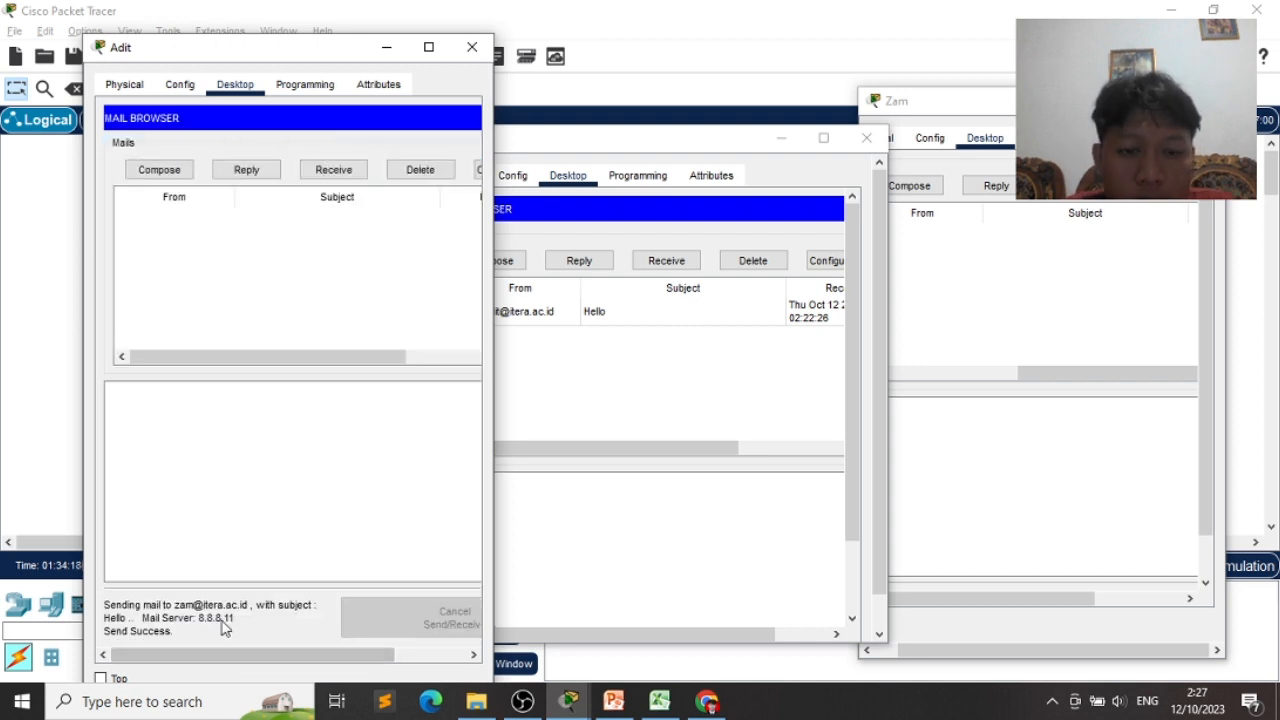
pyautogui.click(1012, 323)
pyautogui.click(1044, 208)
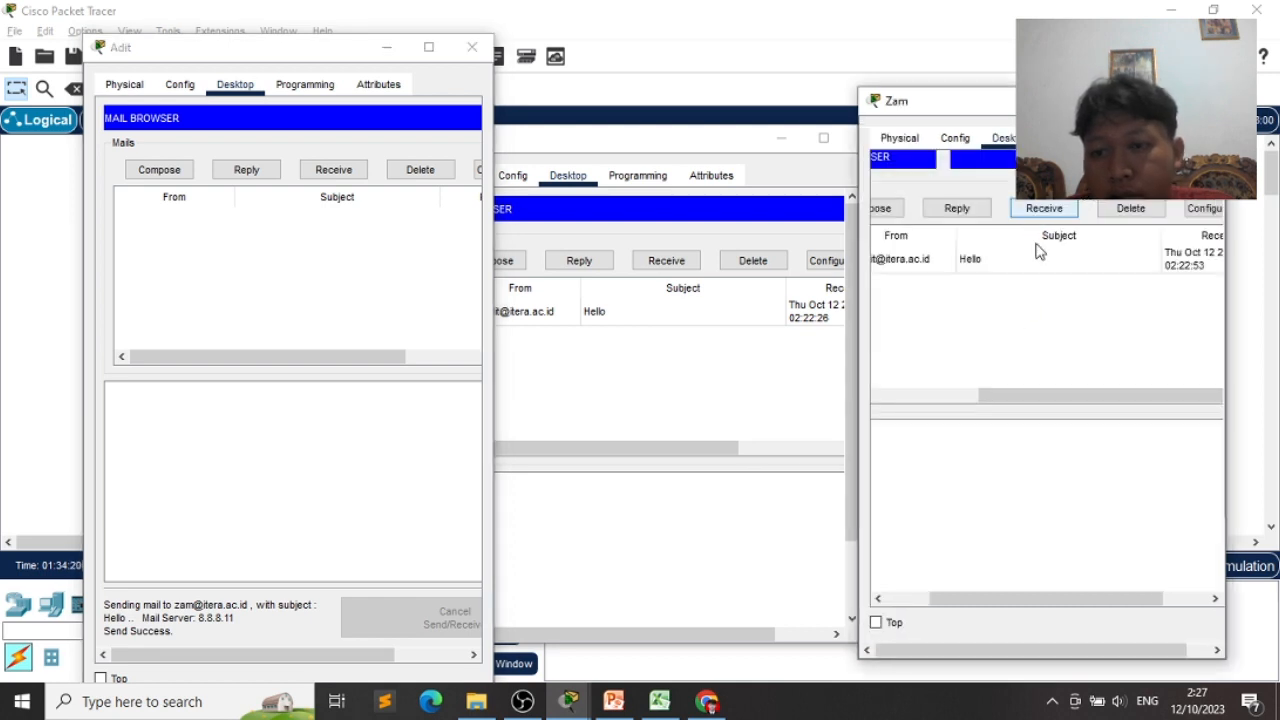
pyautogui.click(968, 262)
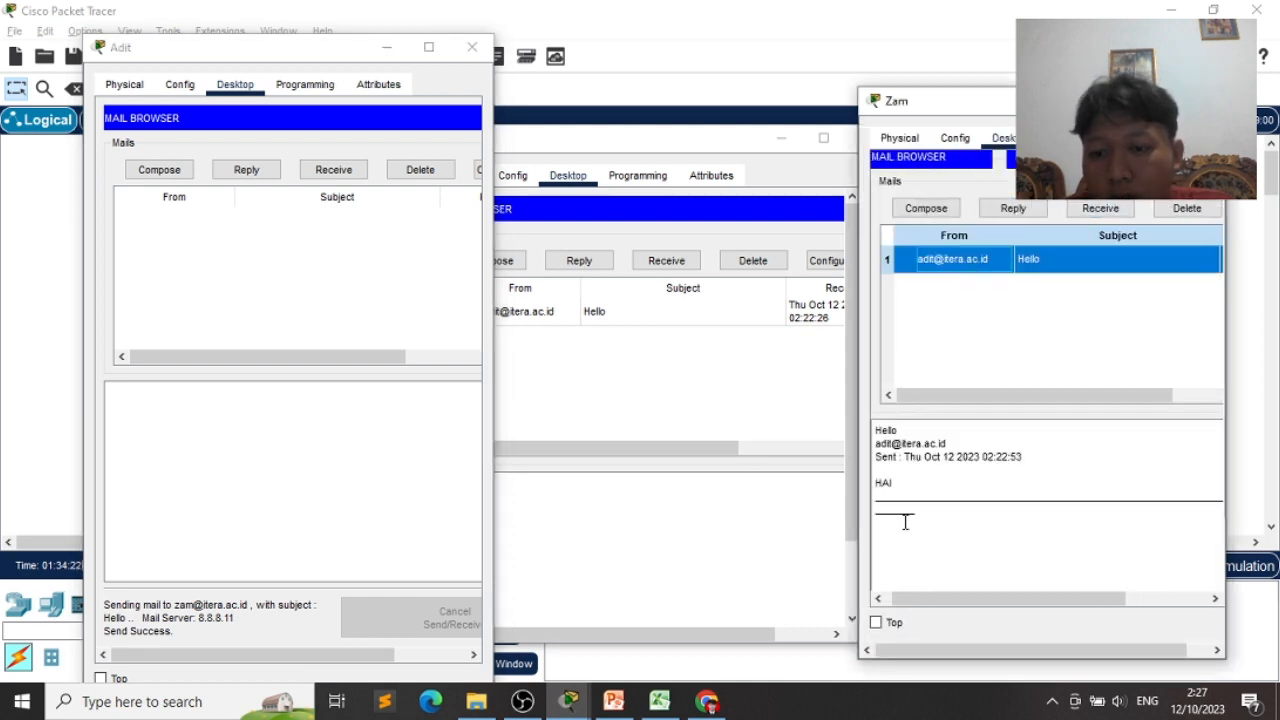
pyautogui.click(714, 405)
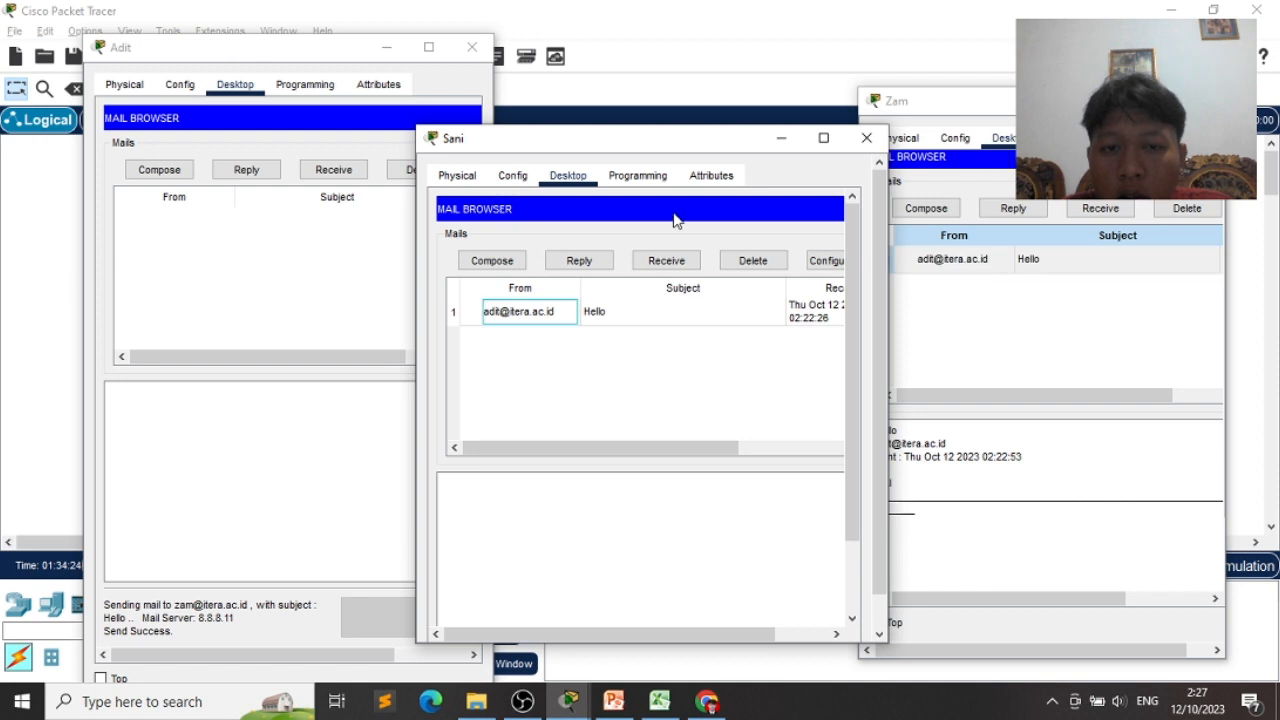
pyautogui.click(505, 260)
pyautogui.click(594, 240)
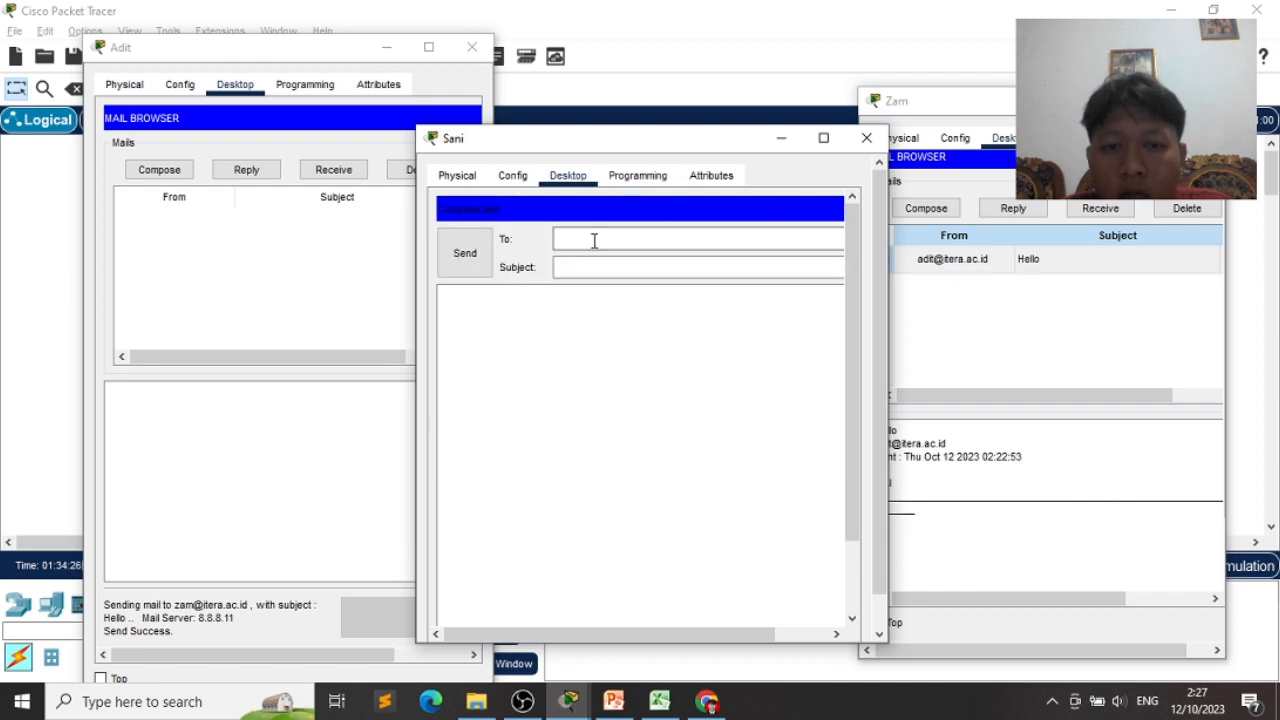
pyautogui.click(642, 266)
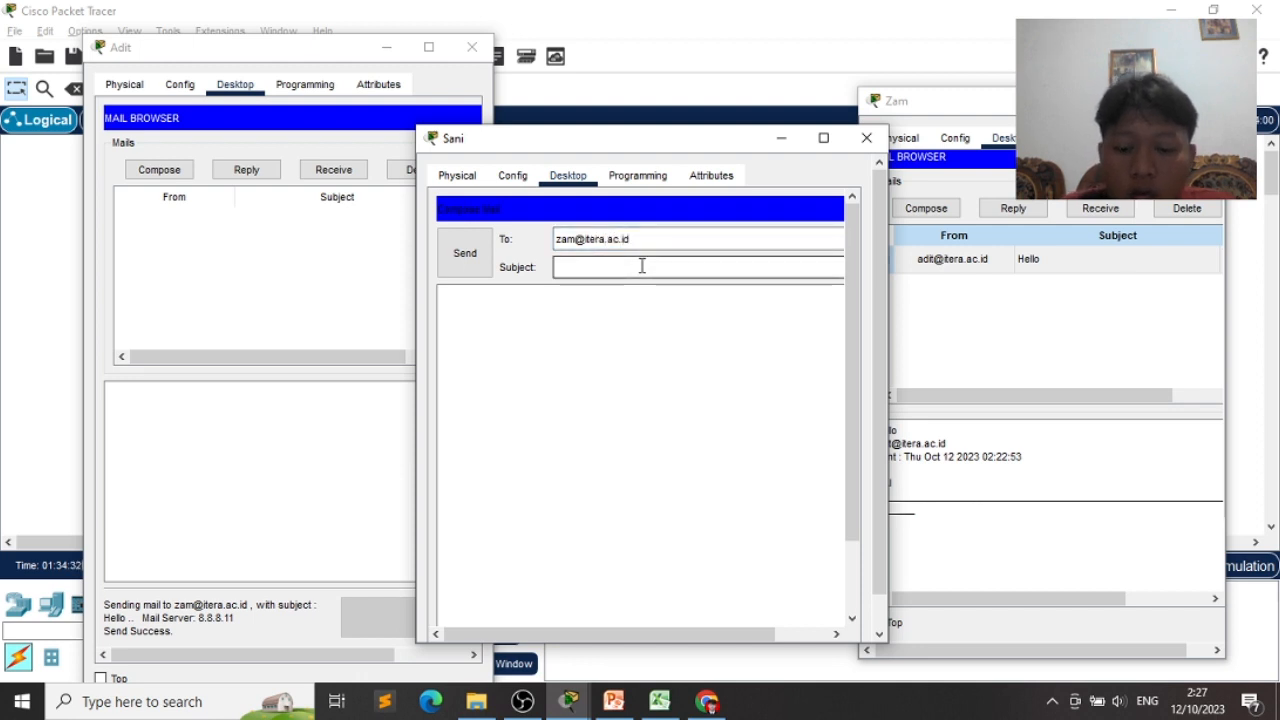
pyautogui.write('HALO')
pyautogui.click(458, 257)
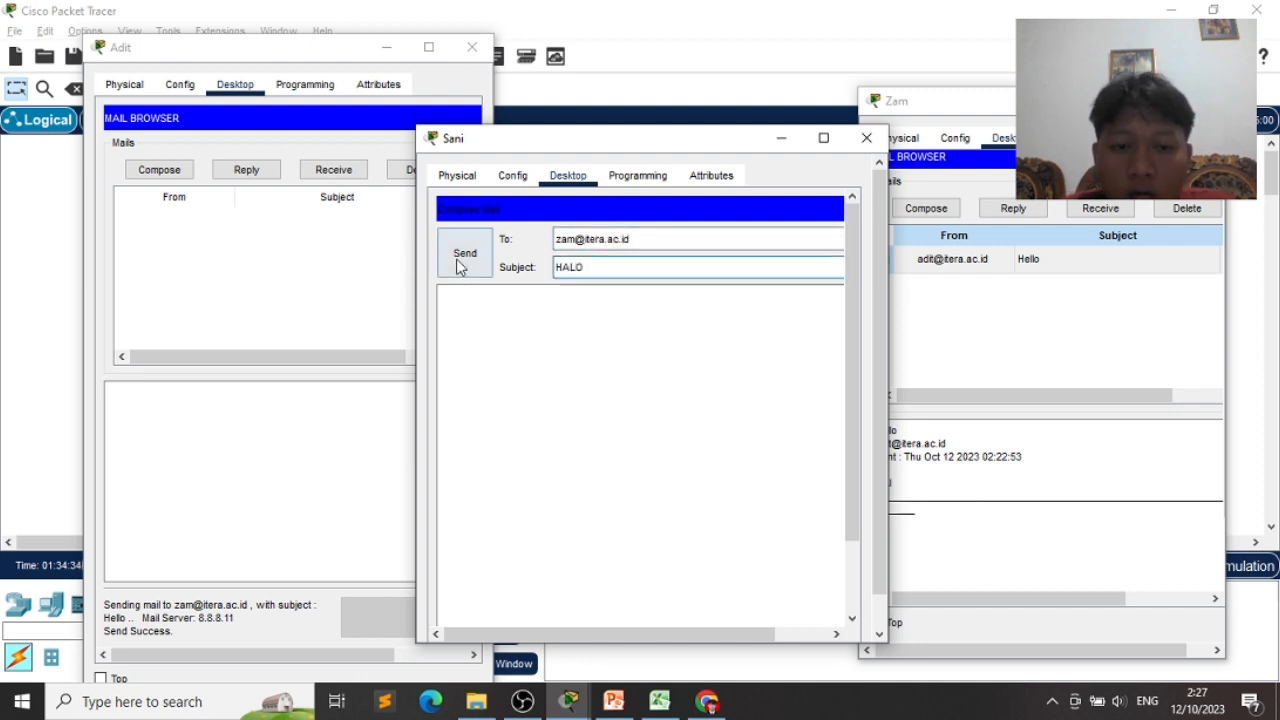
pyautogui.scroll(-3, 614, 486)
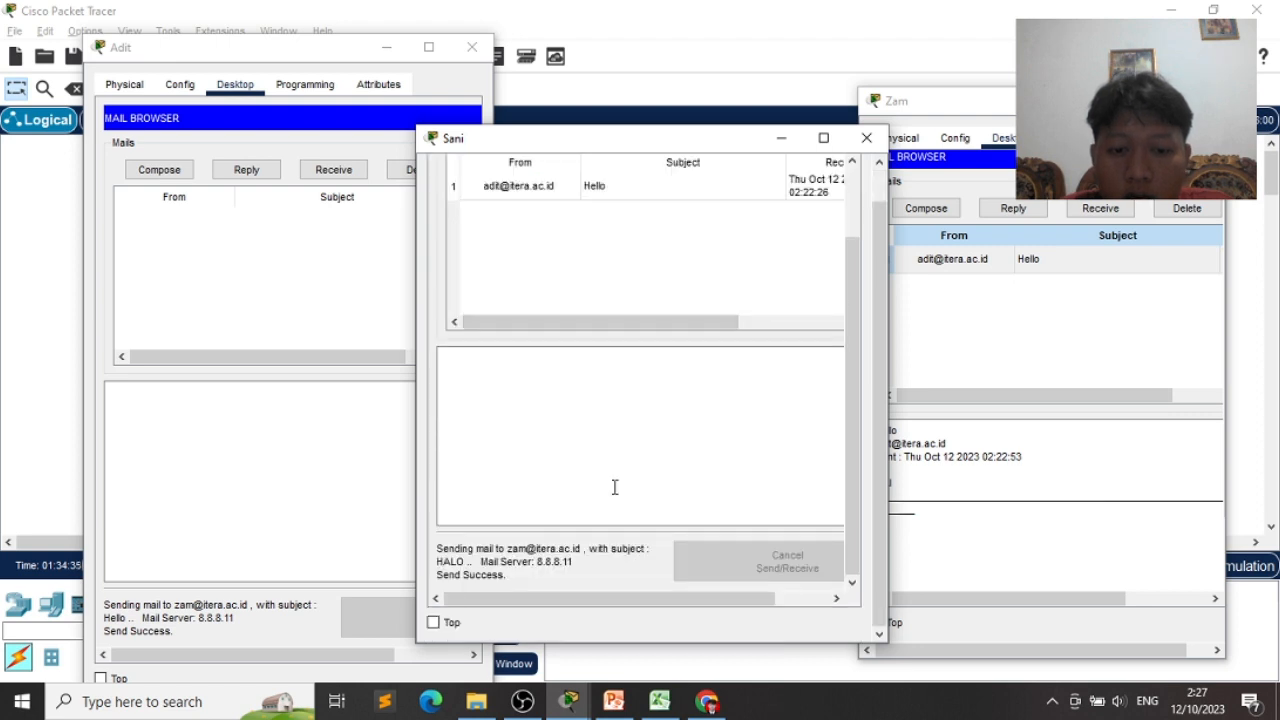
pyautogui.click(1003, 330)
pyautogui.click(1100, 208)
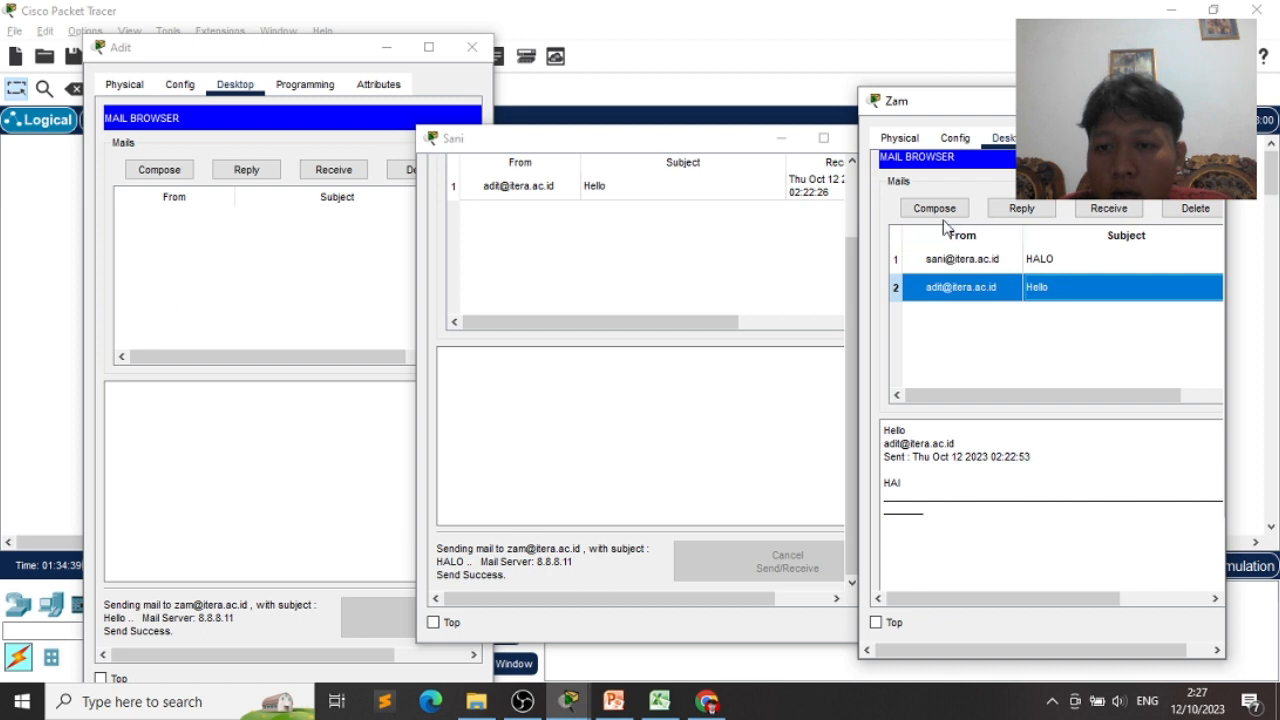
pyautogui.click(936, 210)
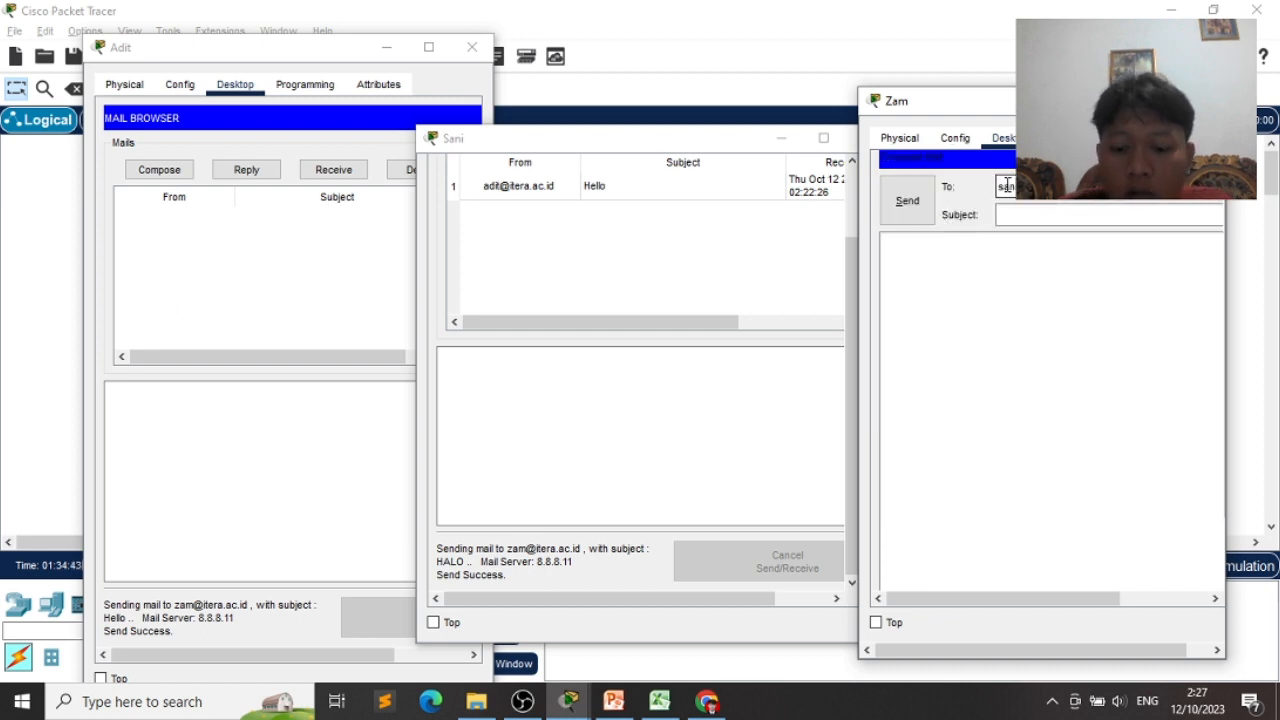
pyautogui.write('I')
pyautogui.click(910, 212)
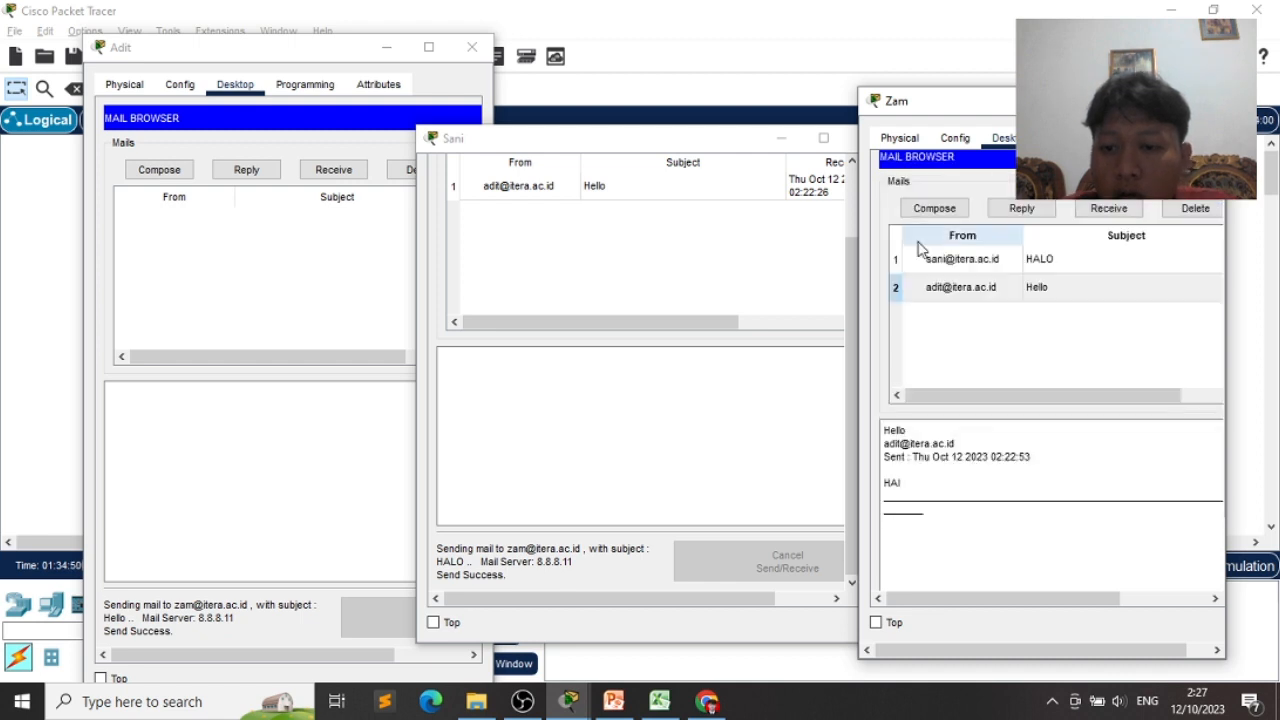
pyautogui.click(672, 429)
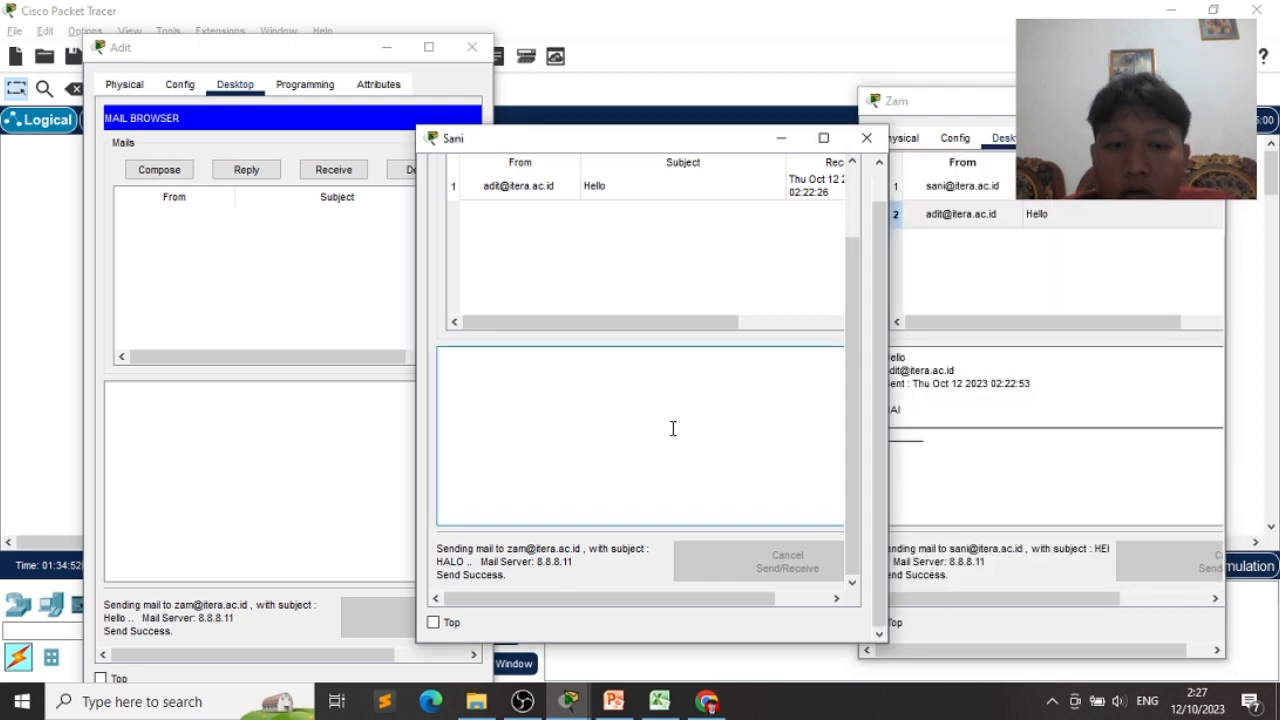
pyautogui.scroll(3, 692, 320)
pyautogui.click(680, 263)
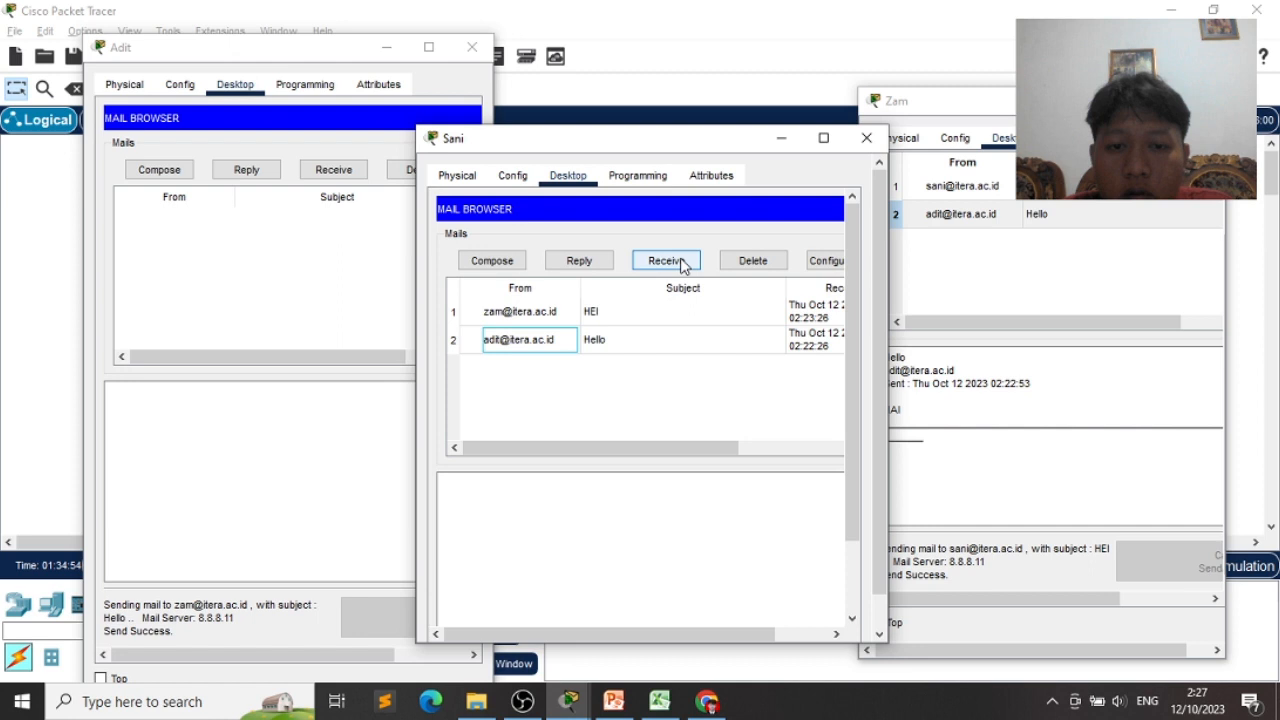
pyautogui.click(568, 327)
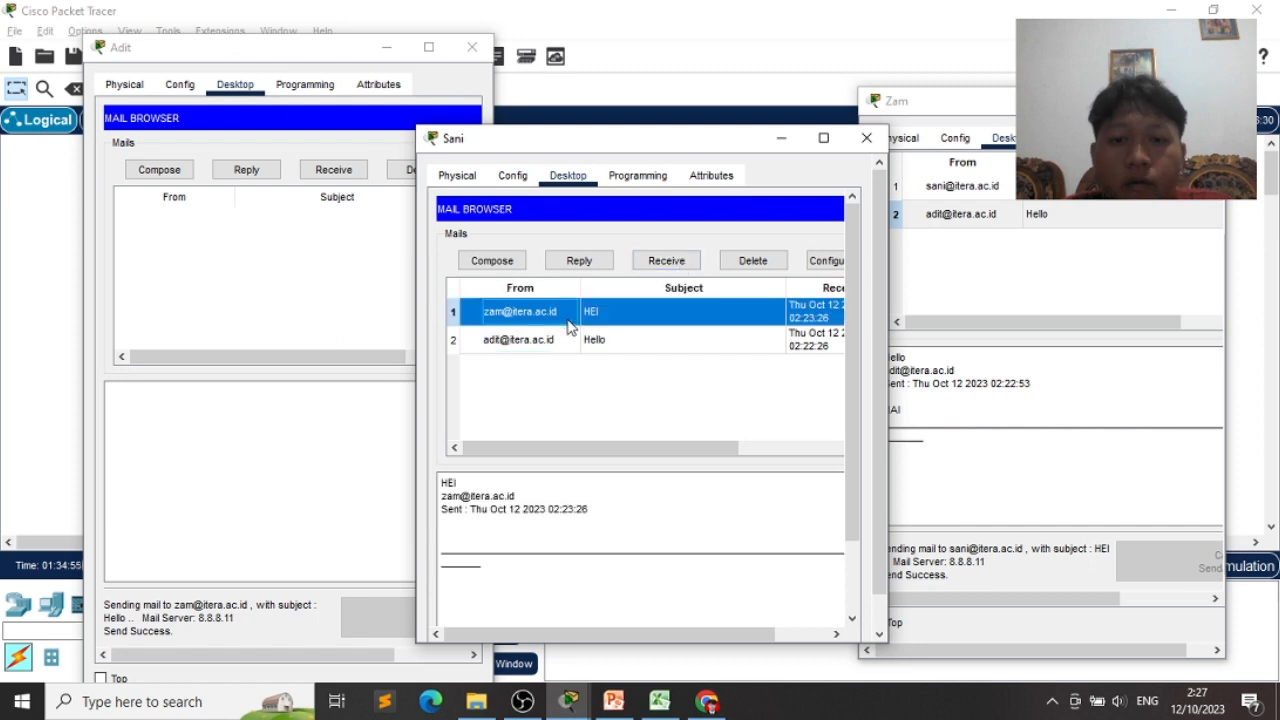
# - Review the full network topology, then switch to PowerPoint's QUIZ slide 35
pyautogui.click(790, 97)
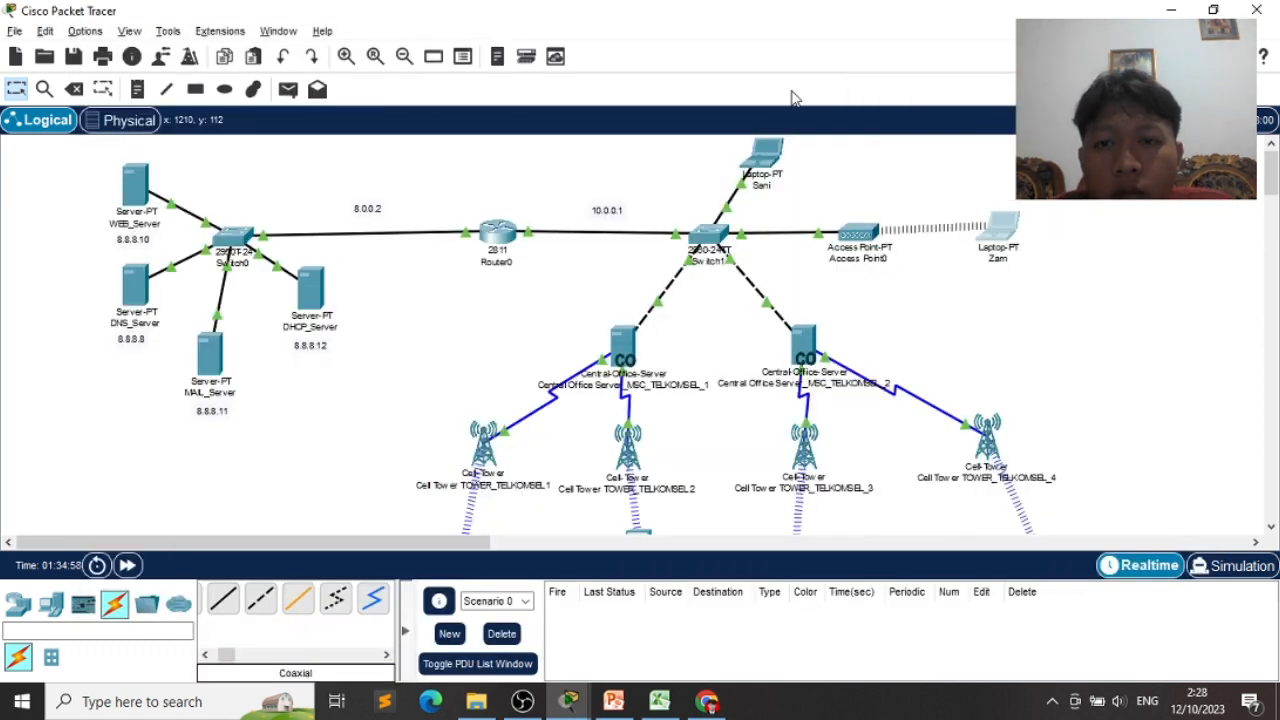
pyautogui.scroll(-1, 630, 259)
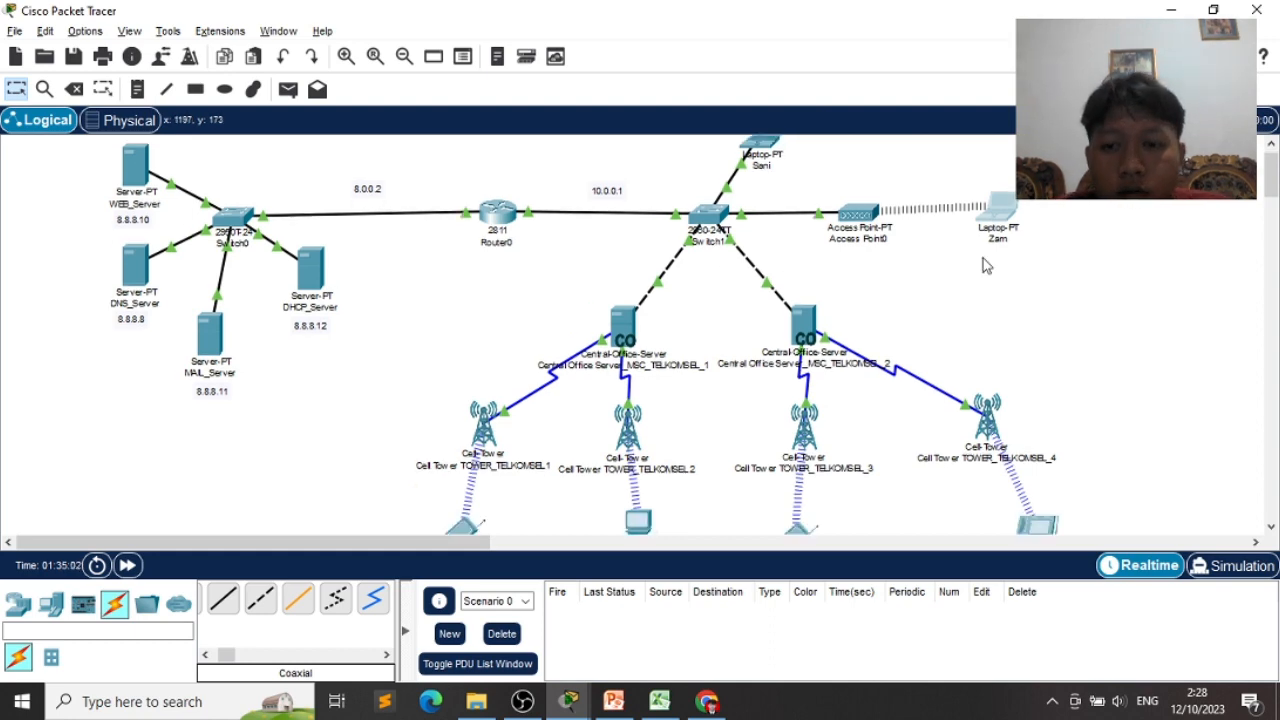
pyautogui.scroll(-5, 983, 265)
pyautogui.scroll(6, 983, 265)
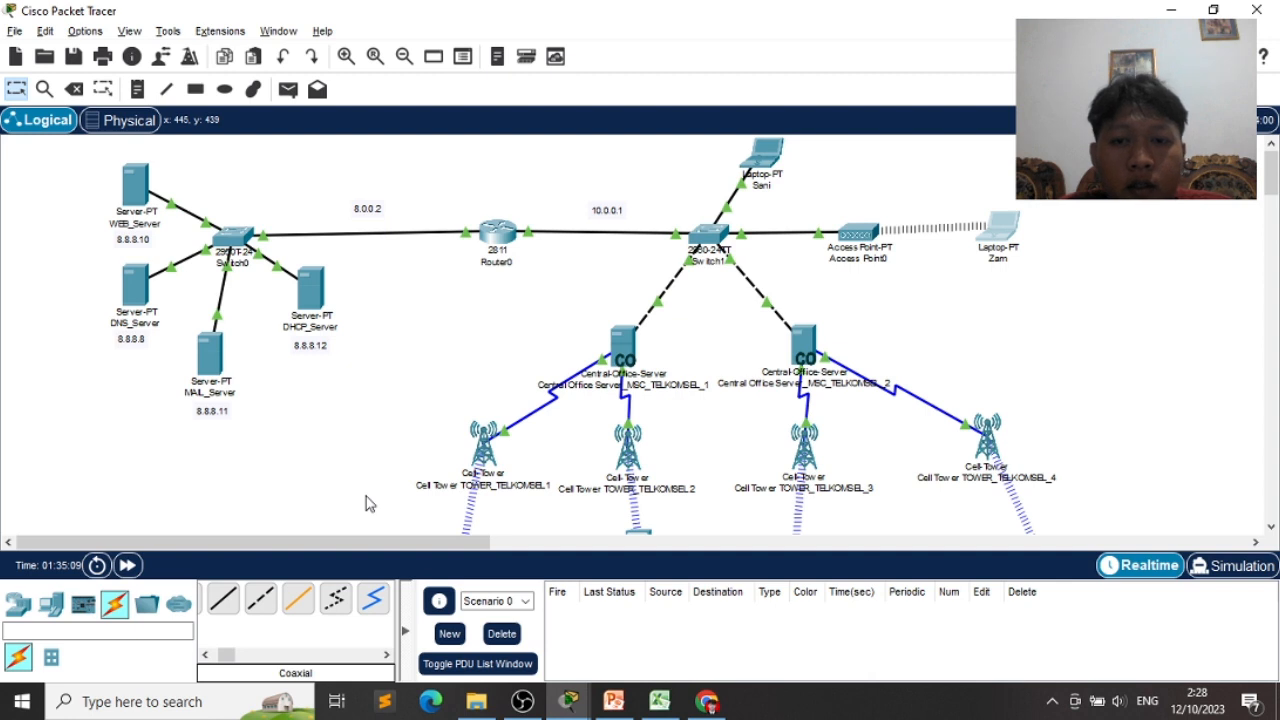
pyautogui.scroll(-1, 370, 504)
pyautogui.scroll(1, 370, 504)
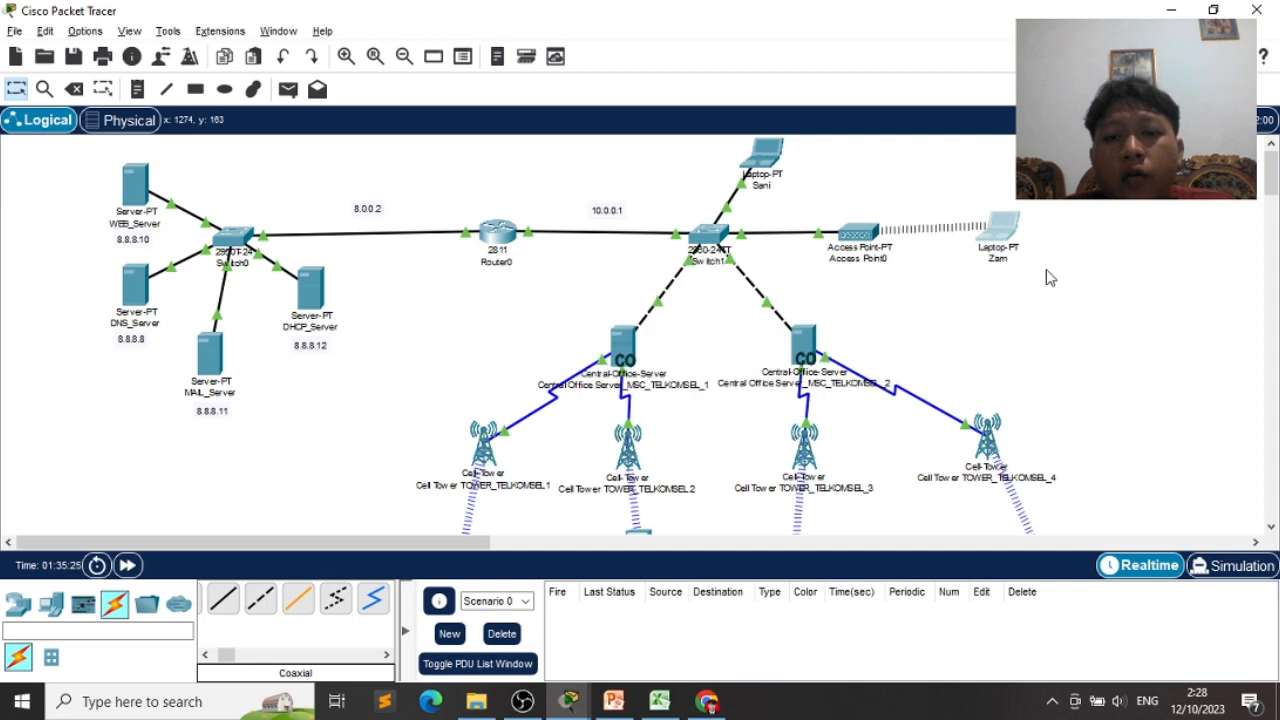
pyautogui.scroll(-3, 1050, 278)
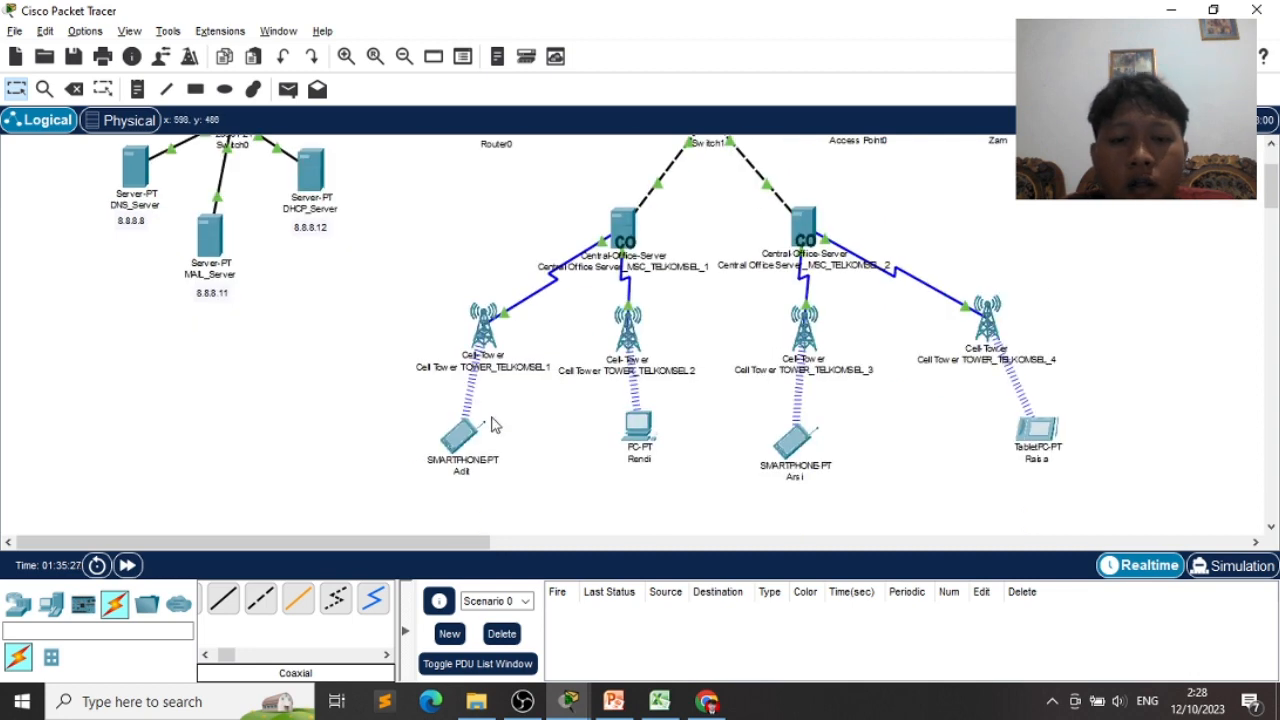
pyautogui.scroll(3, 1151, 374)
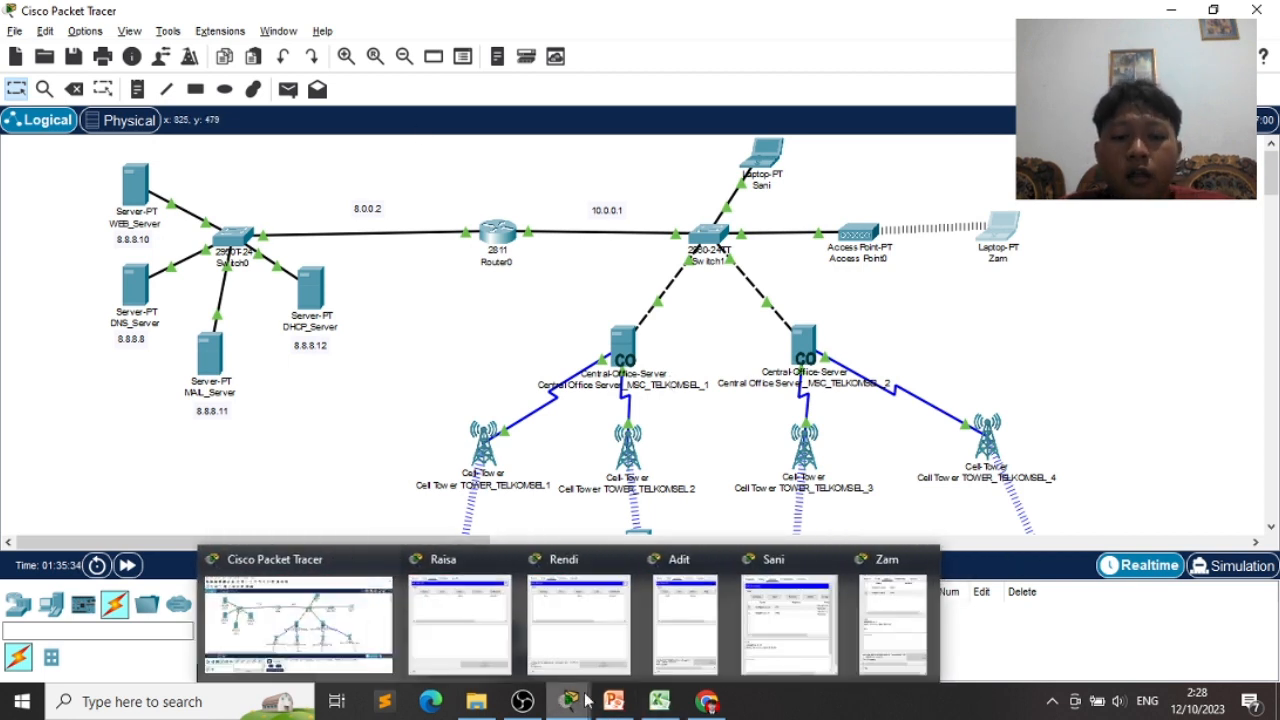
pyautogui.click(614, 701)
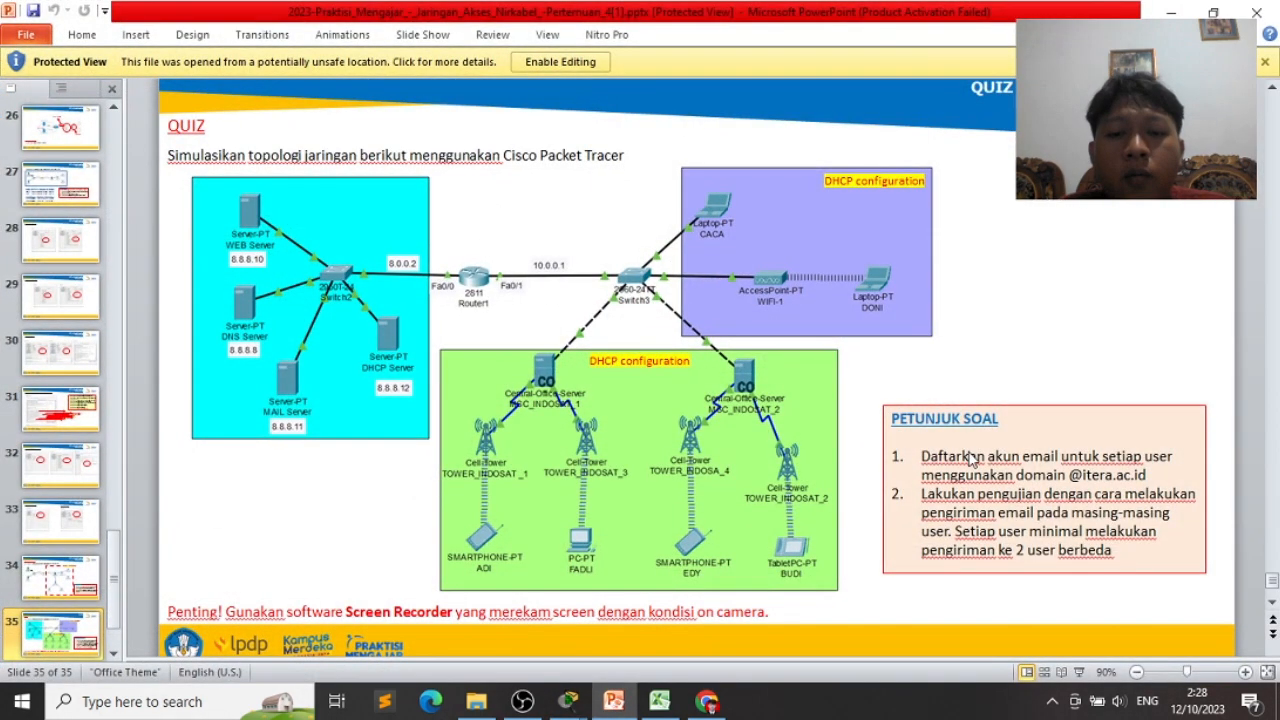